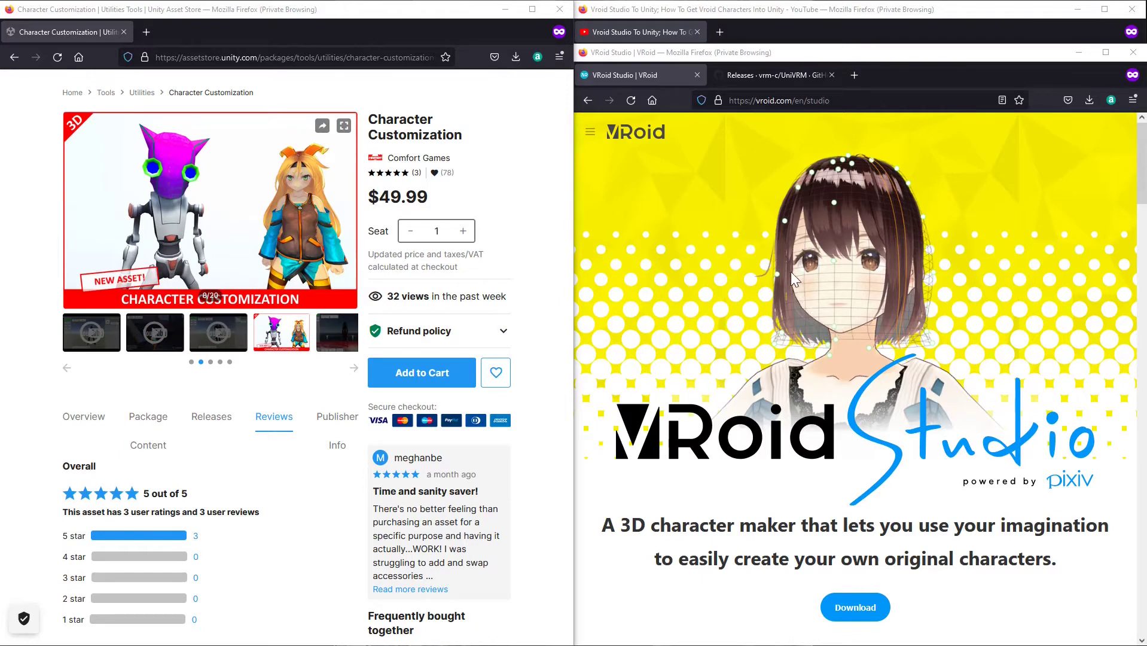
Review the YouTube tutorial on VRoid characters in Unity, the VRoid Studio page, and the UniVRM releases on GitHub.
click(749, 9)
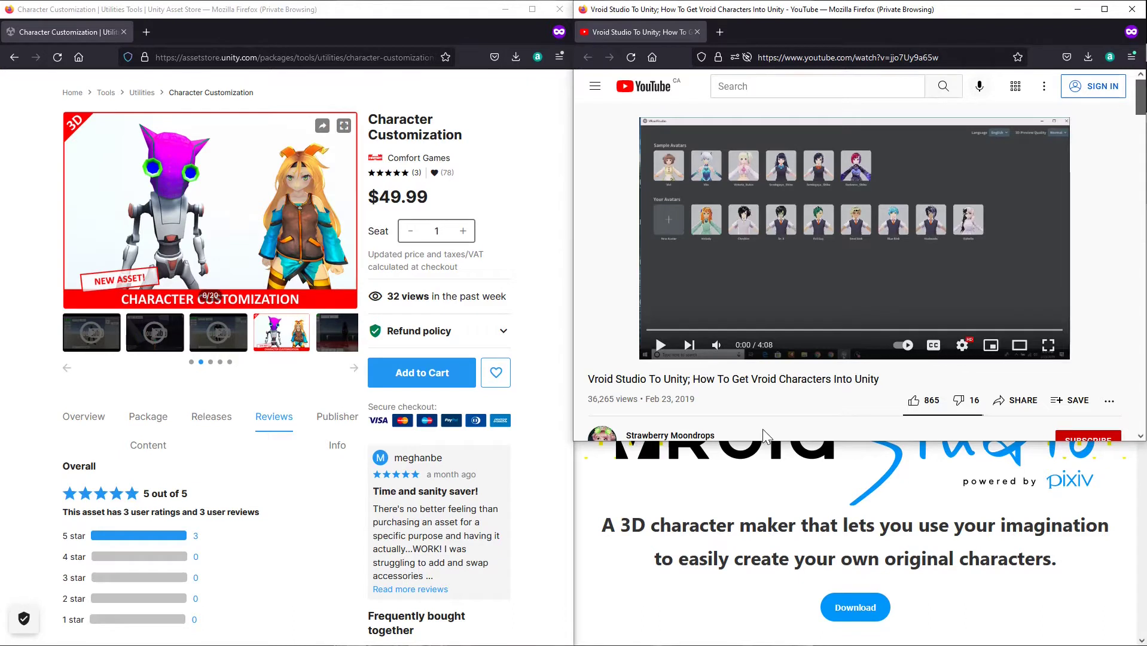
click(606, 603)
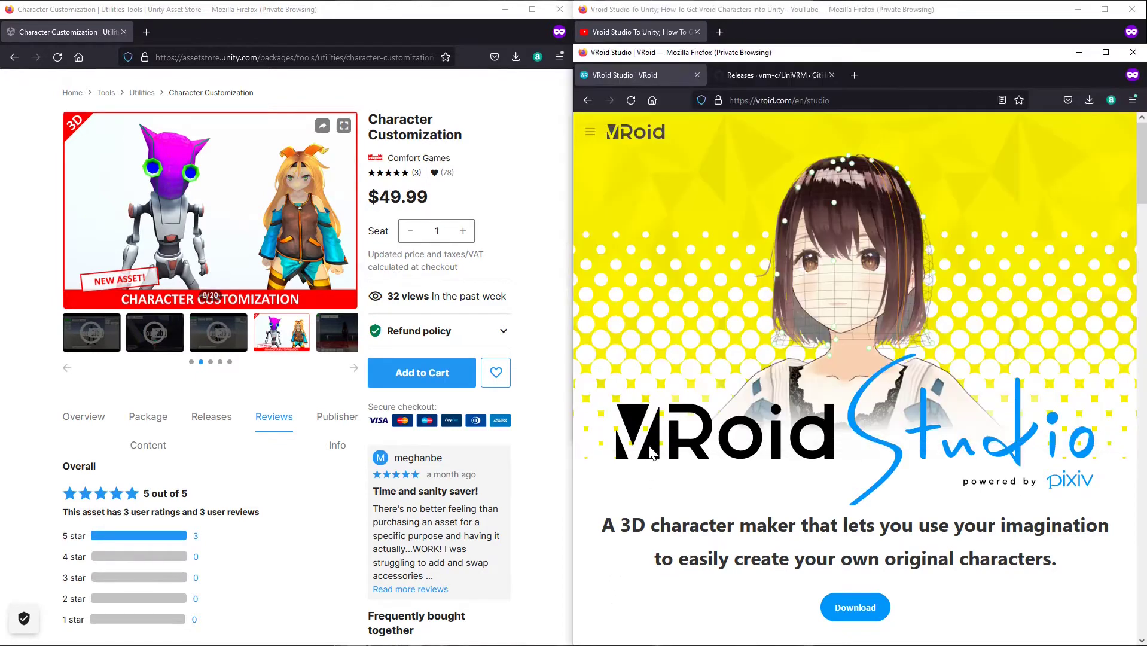
click(770, 79)
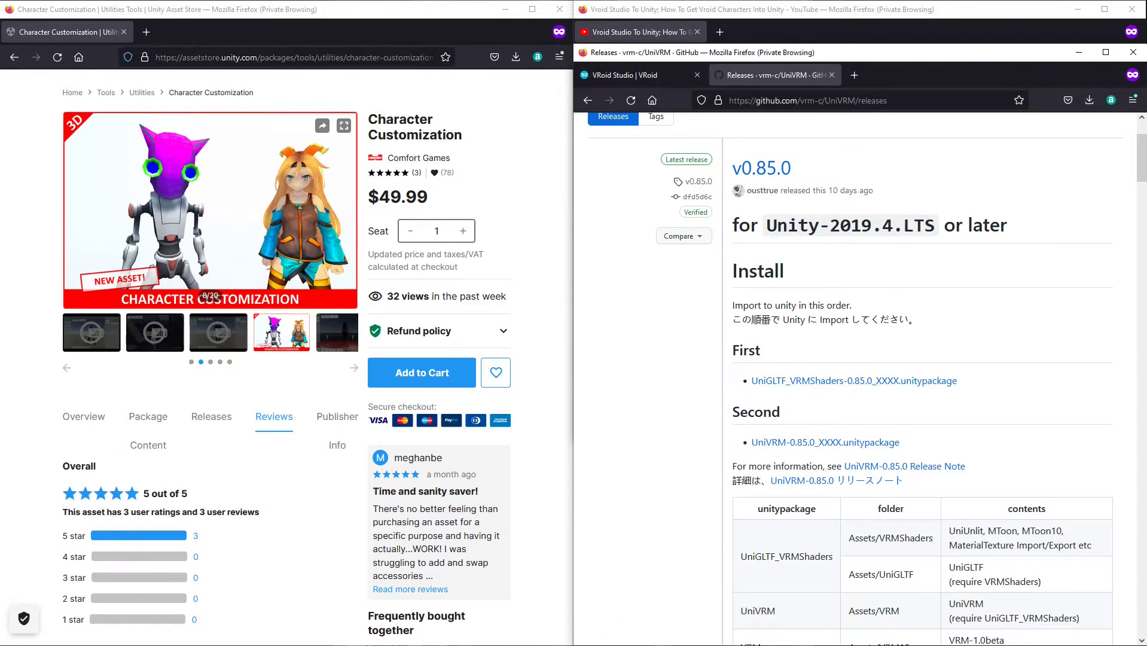
Switch to Unity, locate the custom package import command, and resize the editor window to fit the screen.
key(alt+Tab)
click(60, 26)
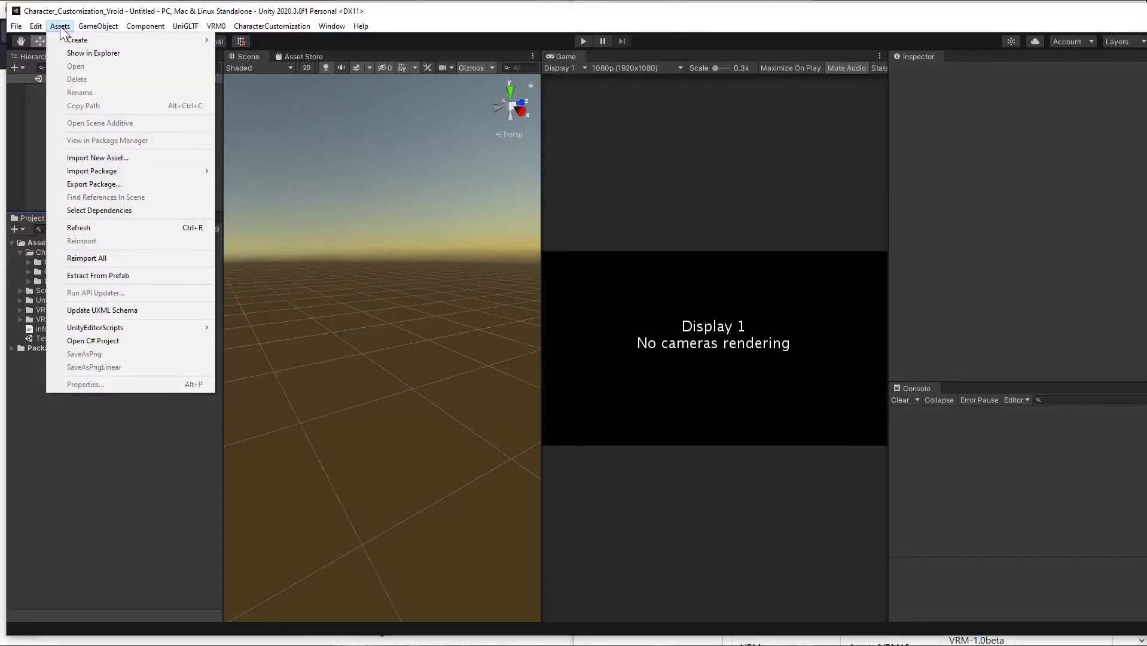
mouse_move(117, 173)
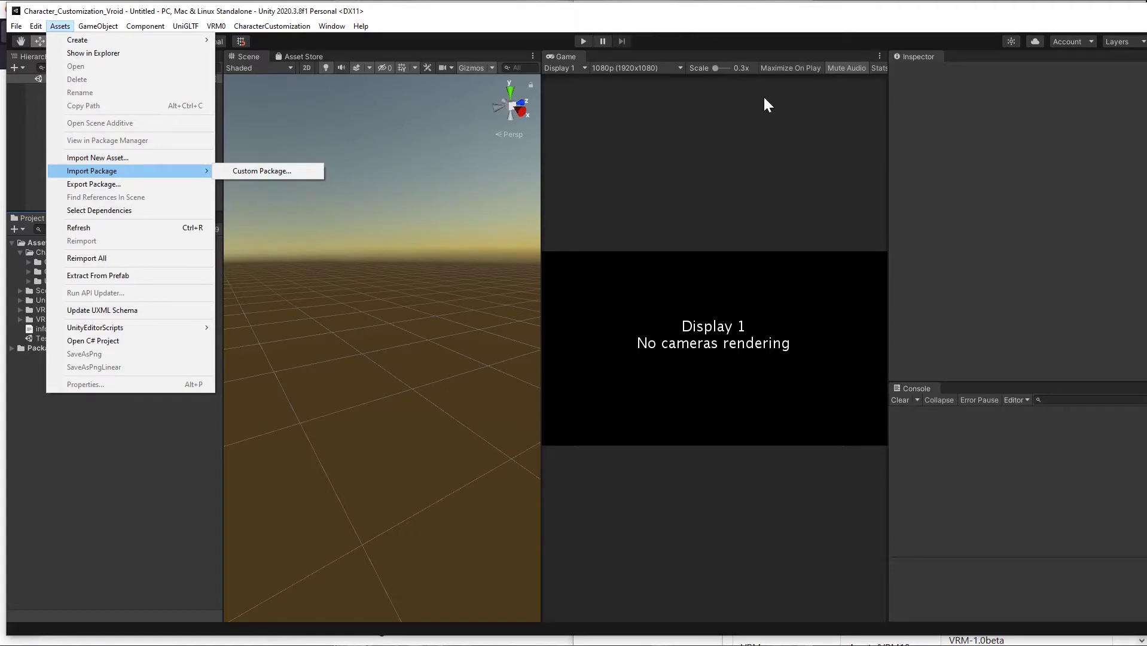
click(11, 3)
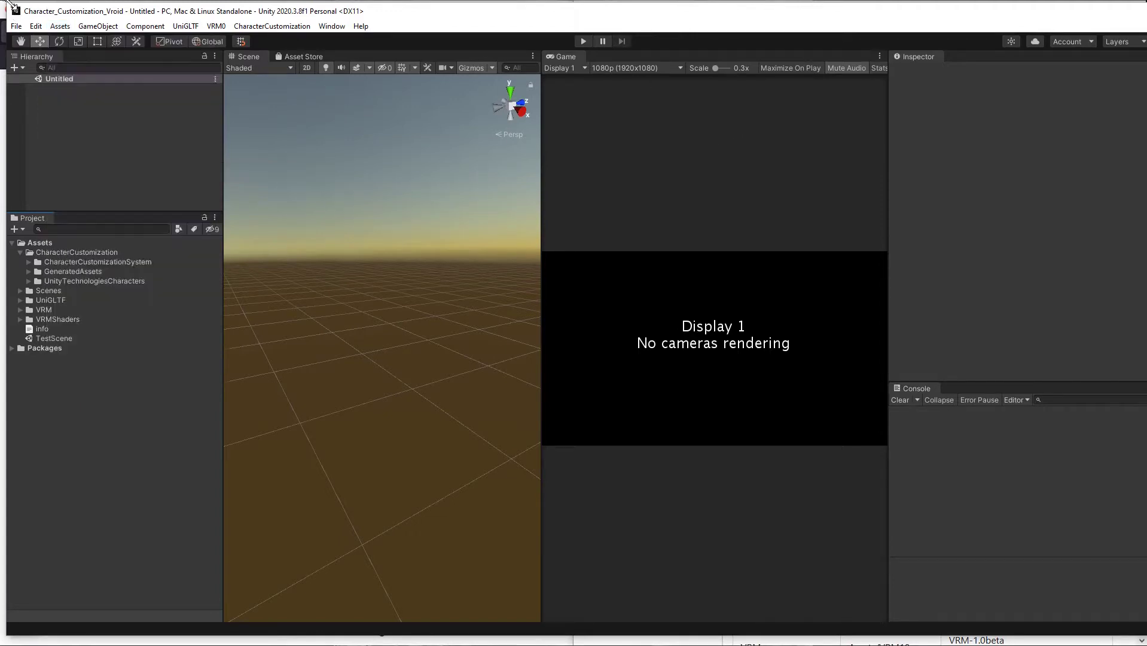
drag(10, 5, 100, 50)
drag(501, 58, 424, 36)
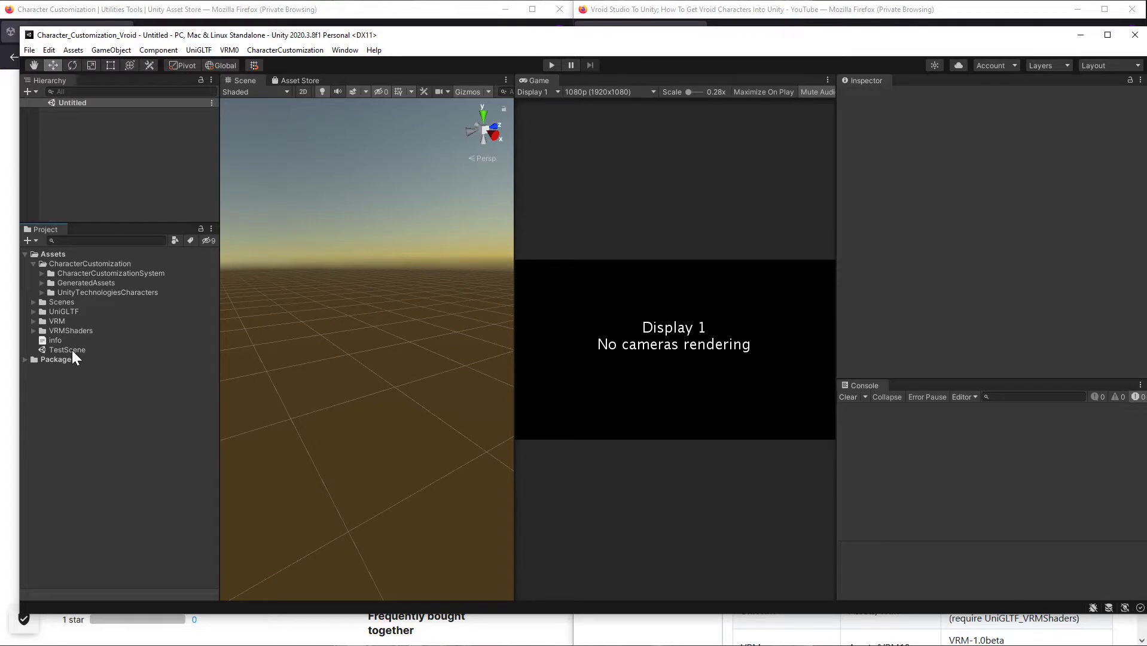
Expand the project's VRM folder and inspect the Elf_Girl_2 character in VRoid Studio, returning to Unity.
click(33, 321)
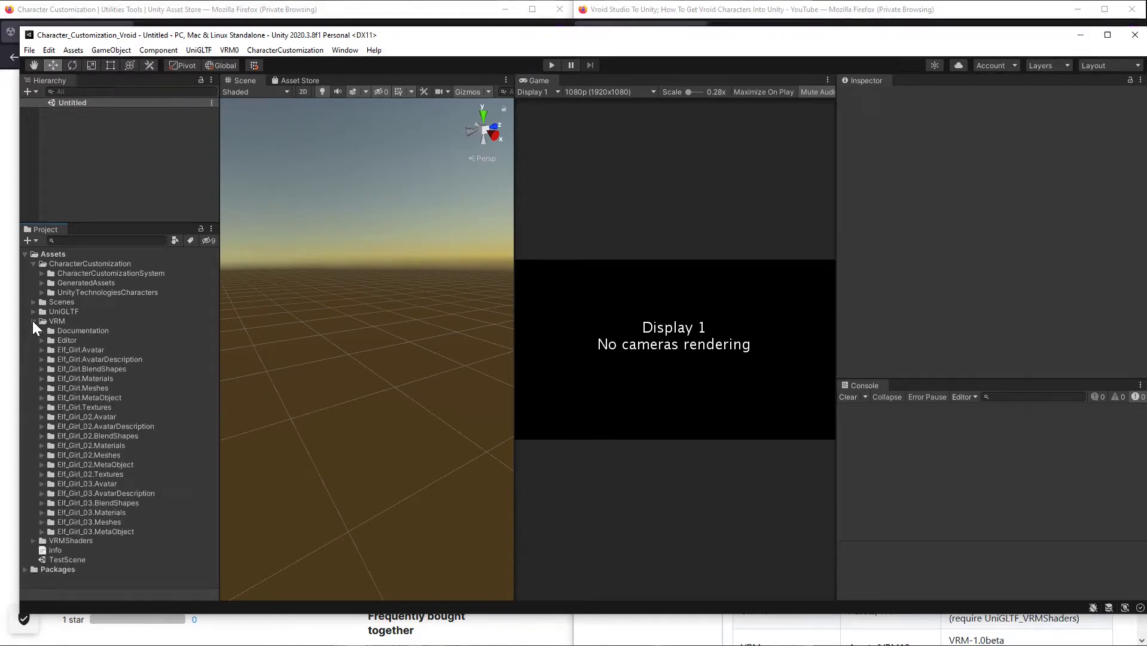
scroll(109, 384, down, 5)
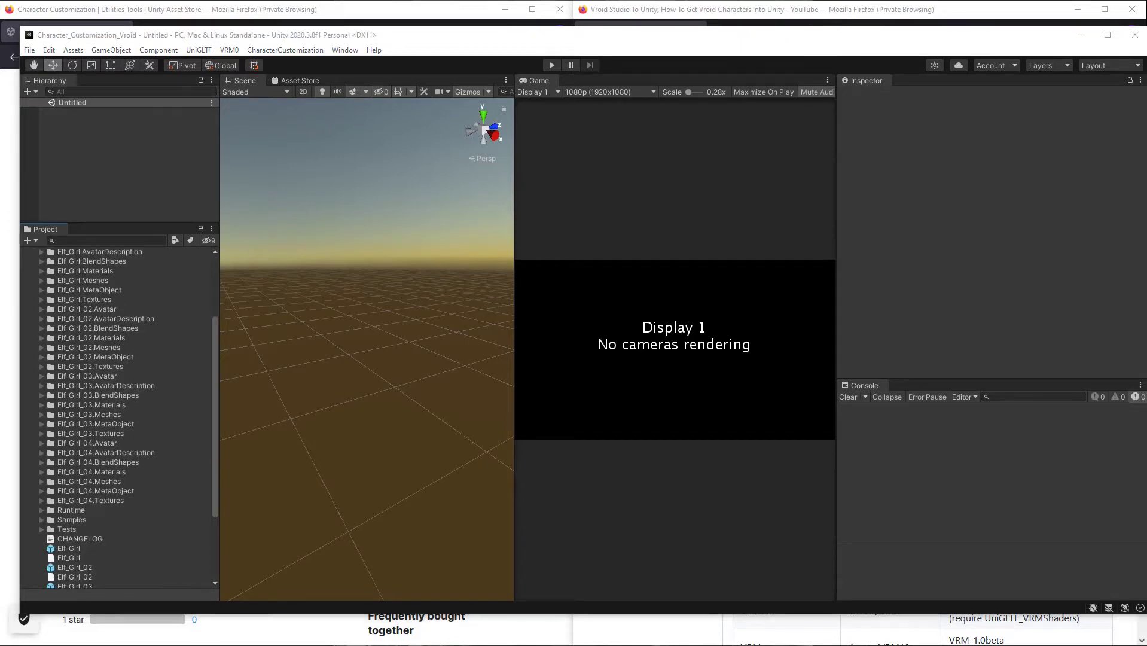
key(alt+Tab)
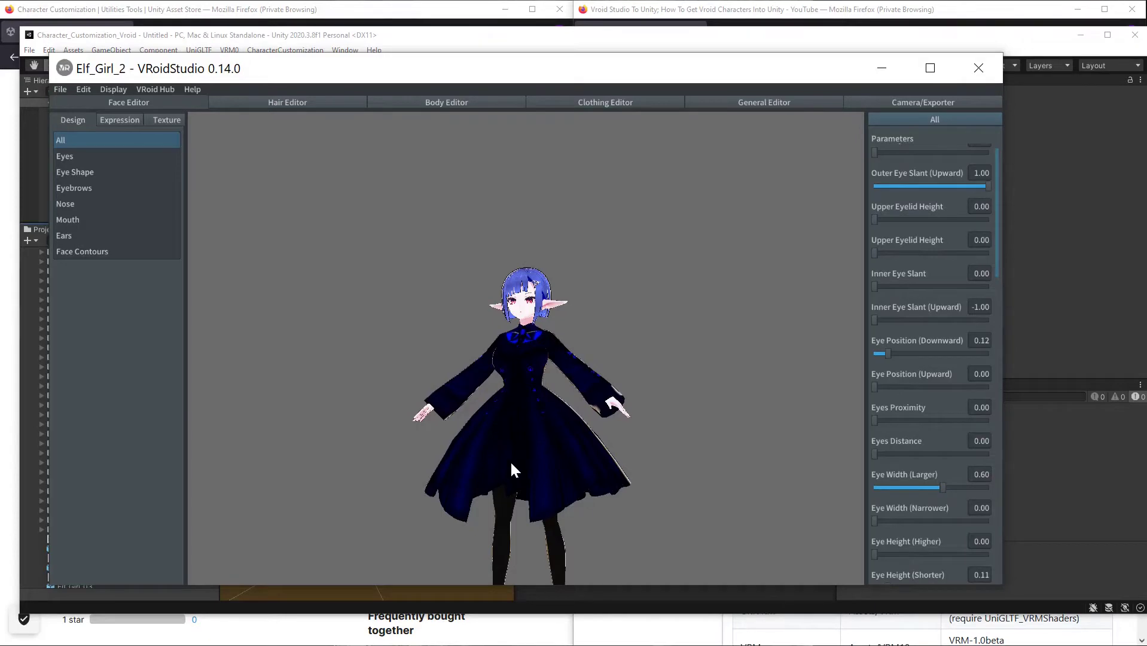
mouse_move(533, 456)
mouse_down()
mouse_move(499, 464)
mouse_move(541, 466)
mouse_up()
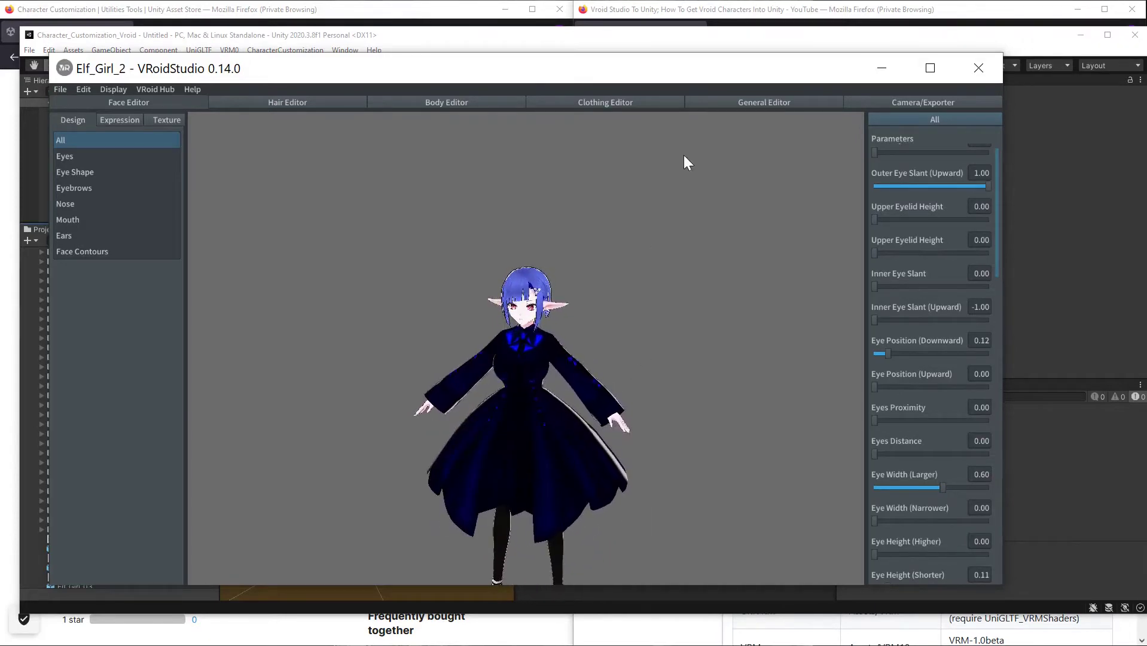
click(882, 67)
Preview the Elf_Girl, Elf_Girl_02, Elf_Girl_03 and Elf_Girl_04 prefabs from the front, and collapse the VRM folder.
scroll(129, 464, down, 4)
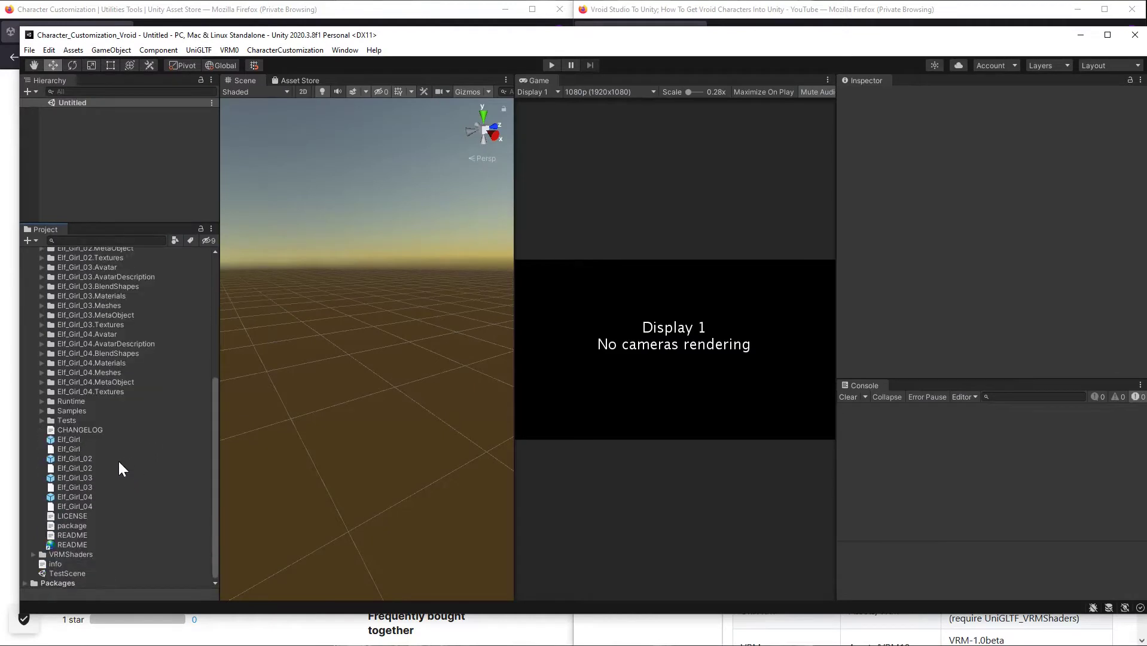
click(71, 440)
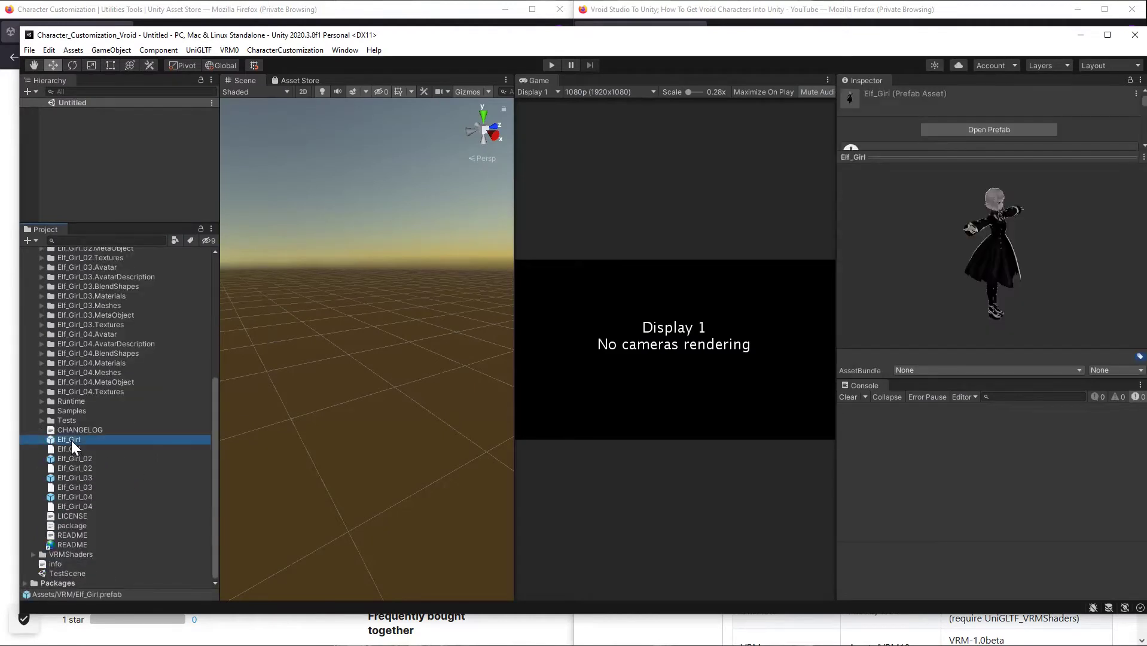
drag(993, 258, 919, 260)
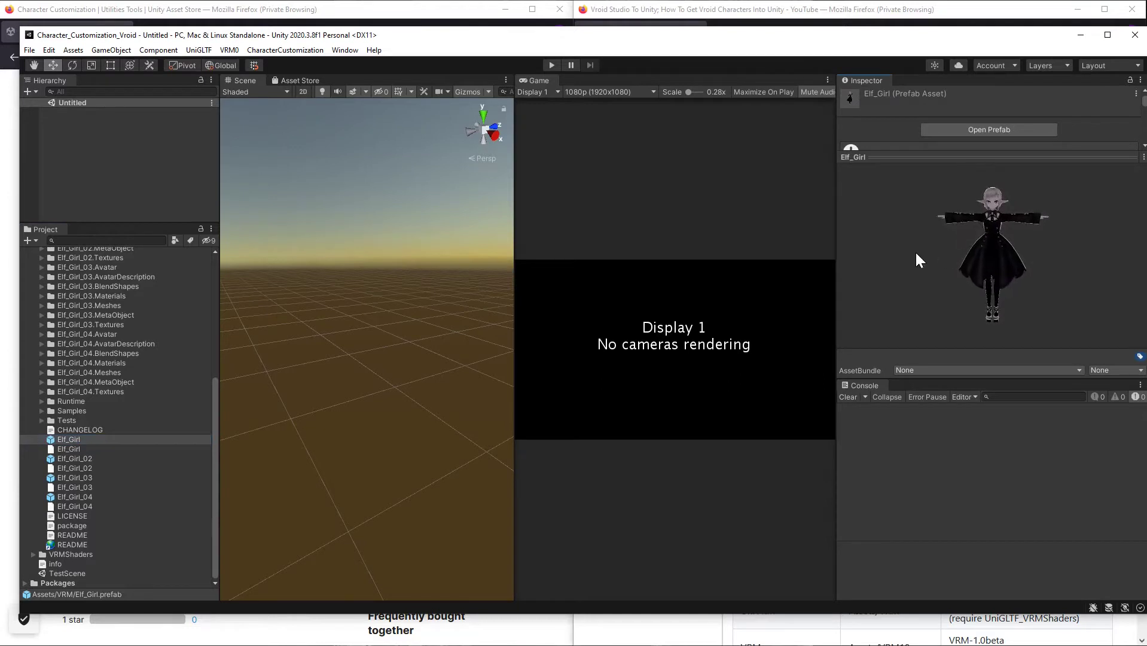
click(67, 458)
drag(997, 216, 851, 276)
click(69, 478)
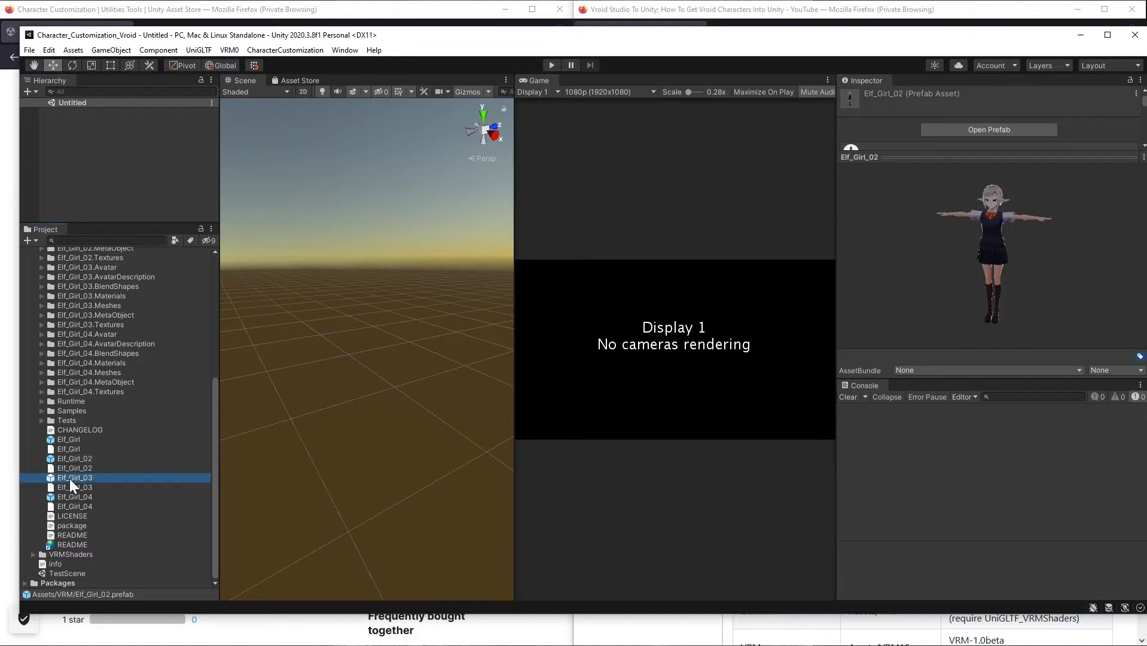
drag(945, 239, 903, 228)
click(76, 497)
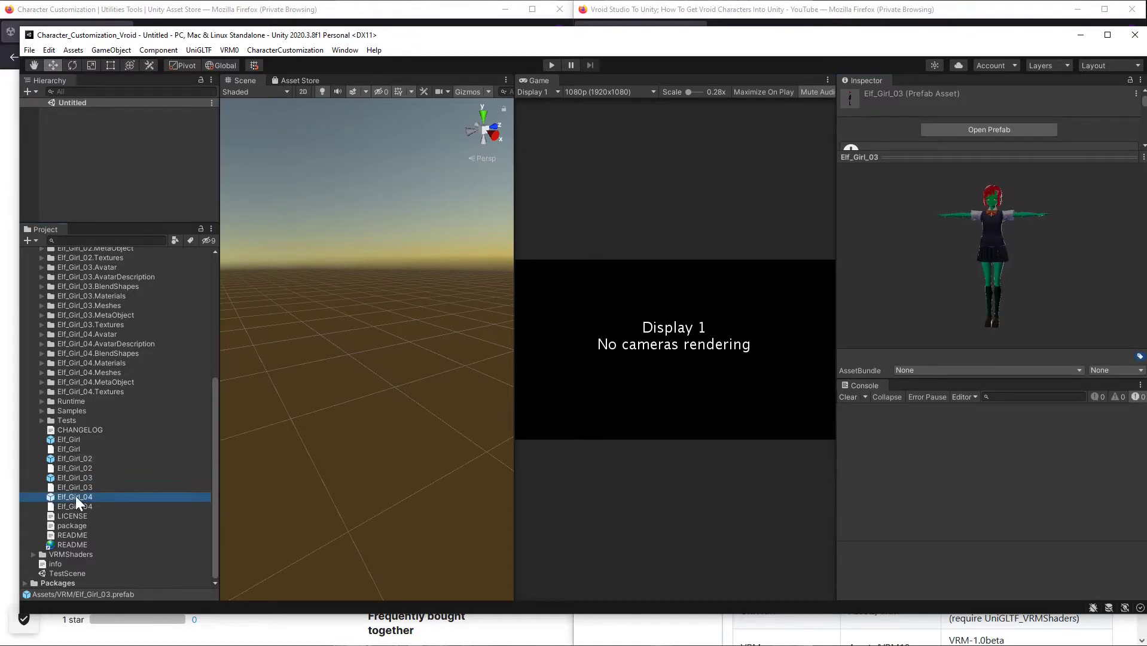
drag(932, 260, 881, 260)
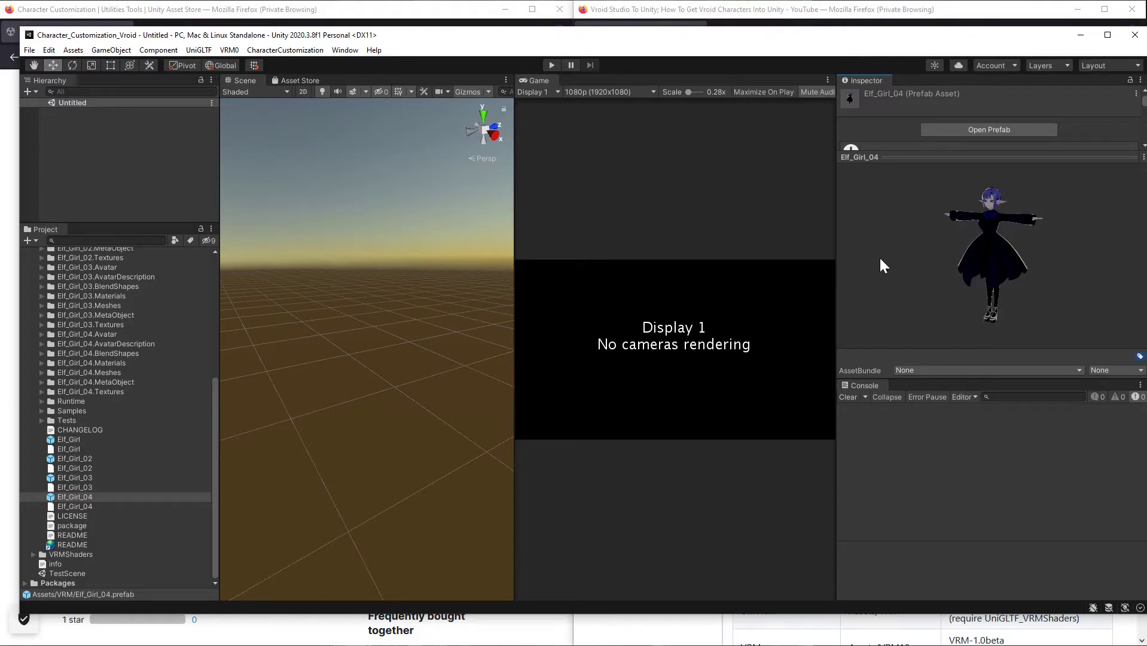
scroll(129, 478, up, 8)
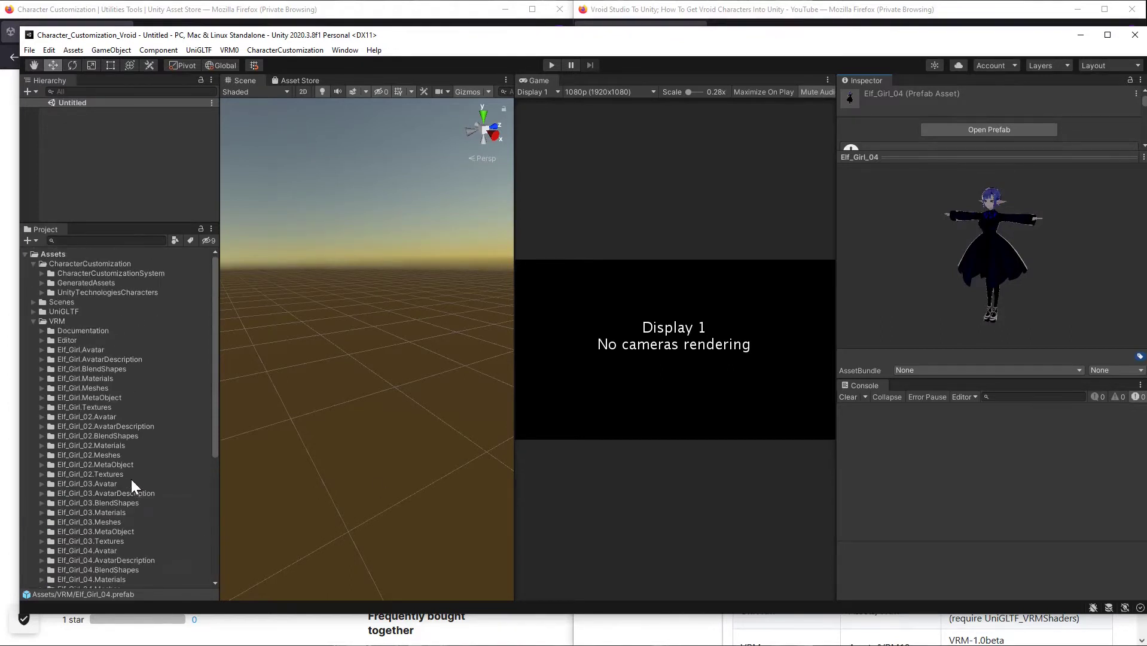
click(33, 321)
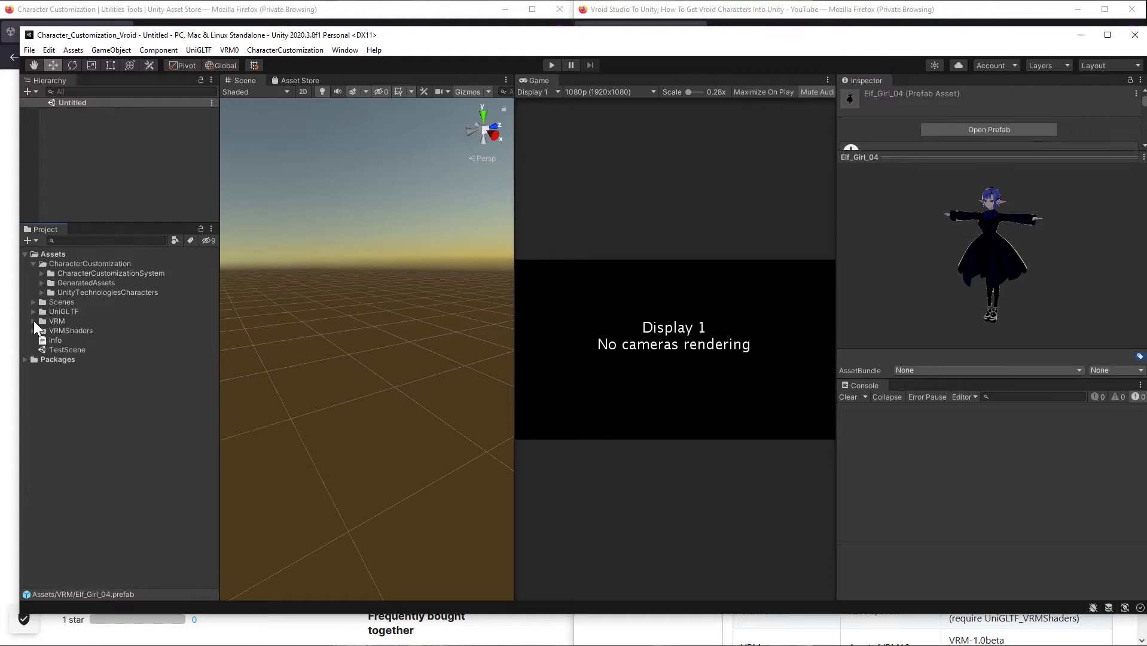
Check the Character Customization asset in the Package Manager and close the manager without importing it.
click(74, 265)
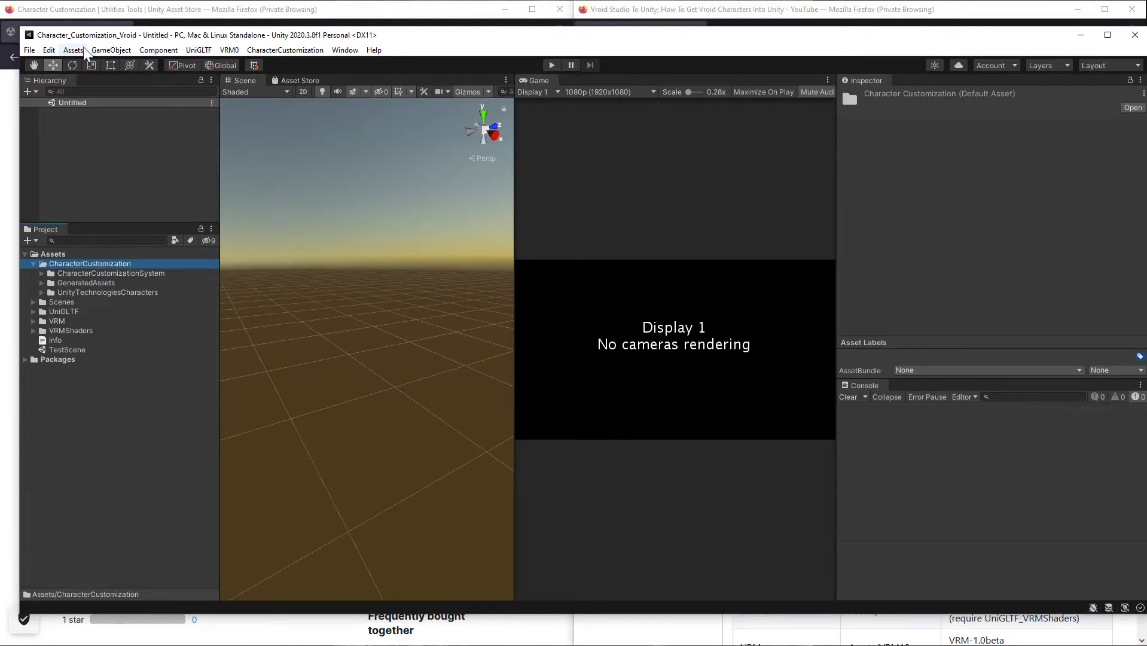
click(344, 51)
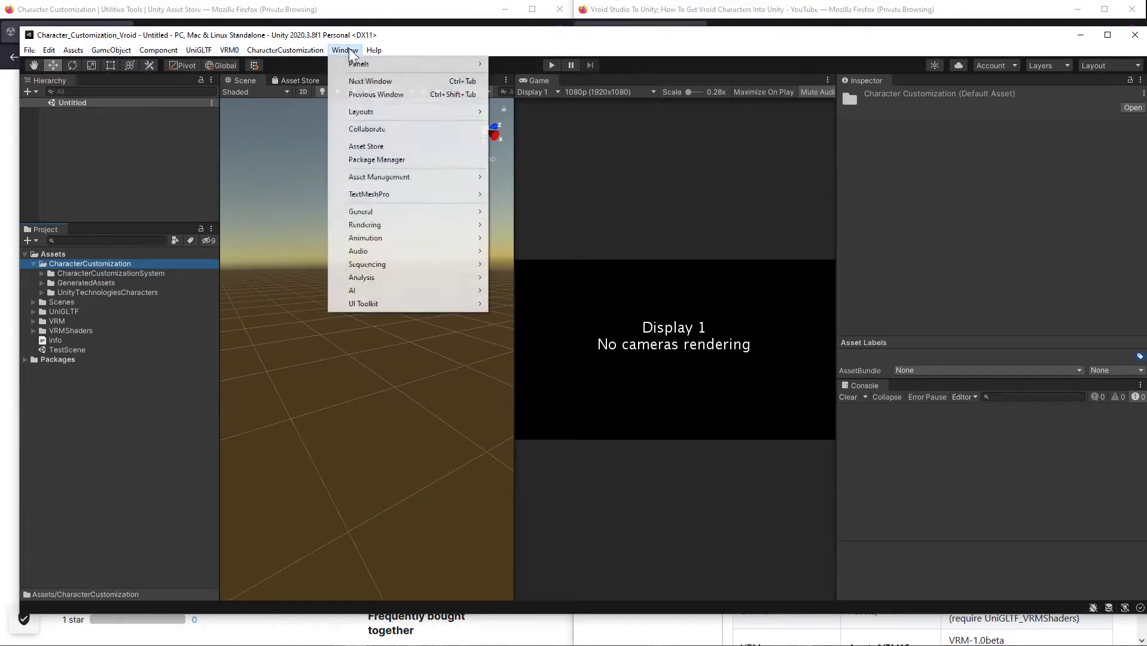
click(375, 161)
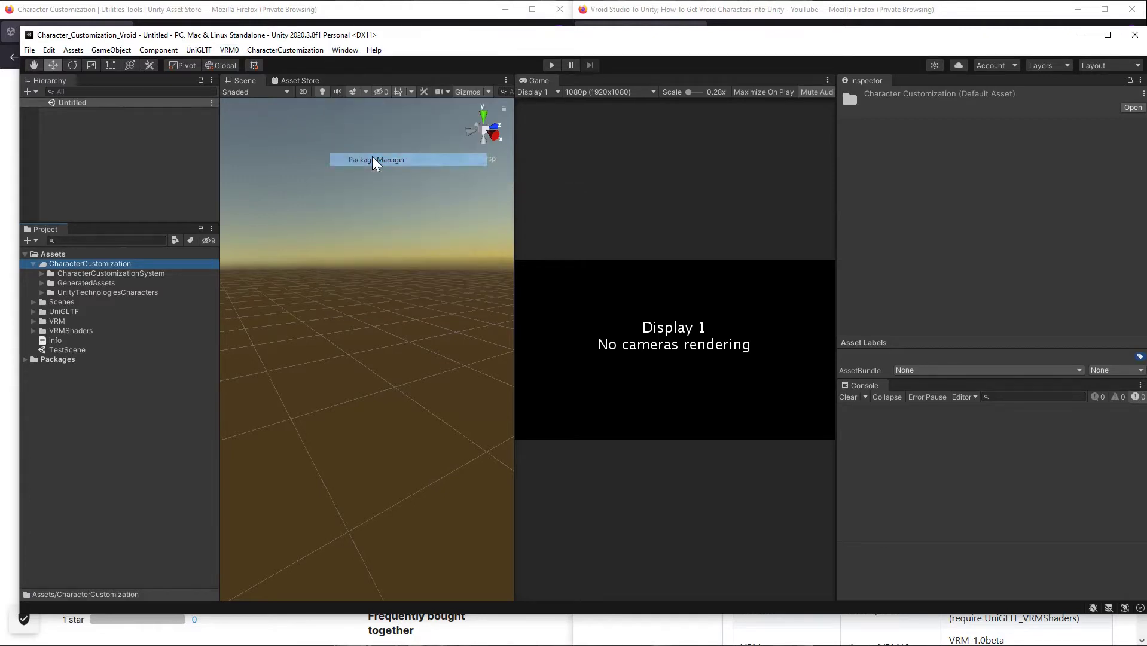
drag(0, 248, 629, 96)
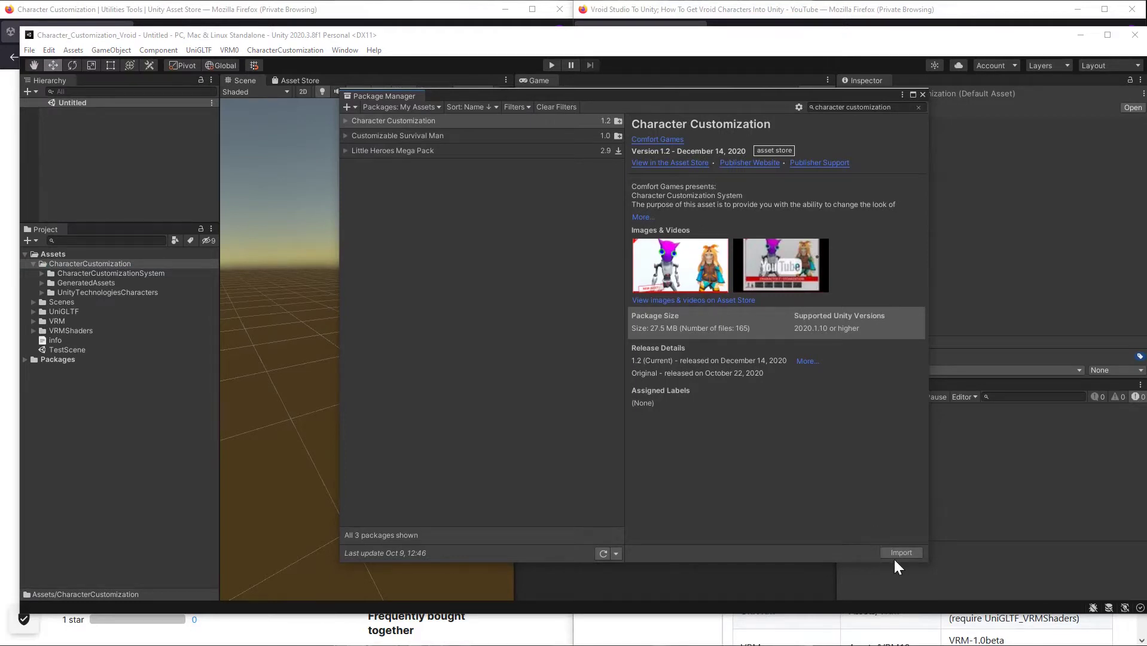
click(923, 94)
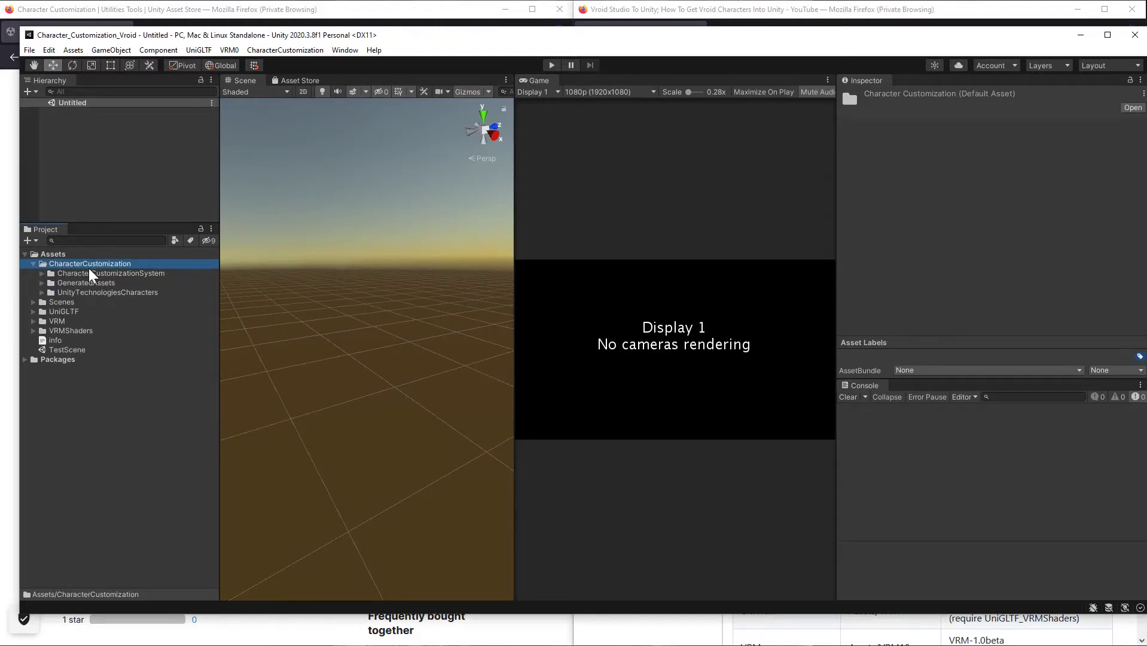
Expand the CharacterCustomizationSystem folder and inspect its Game, Gender, Male and Female scene assets.
click(41, 274)
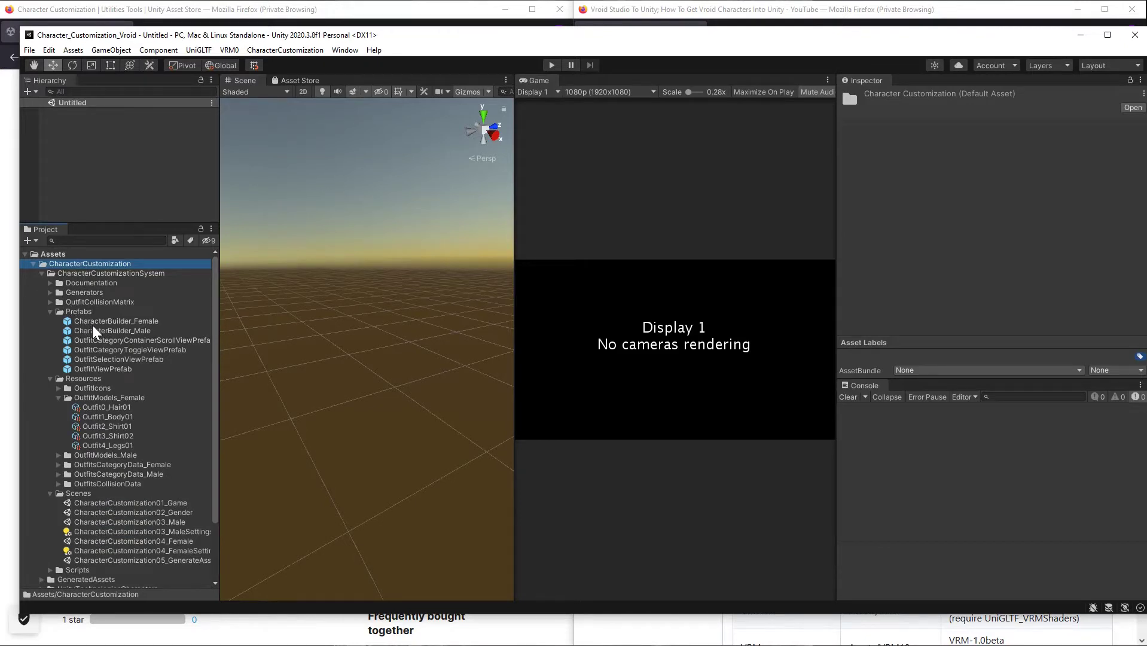
click(90, 504)
click(124, 513)
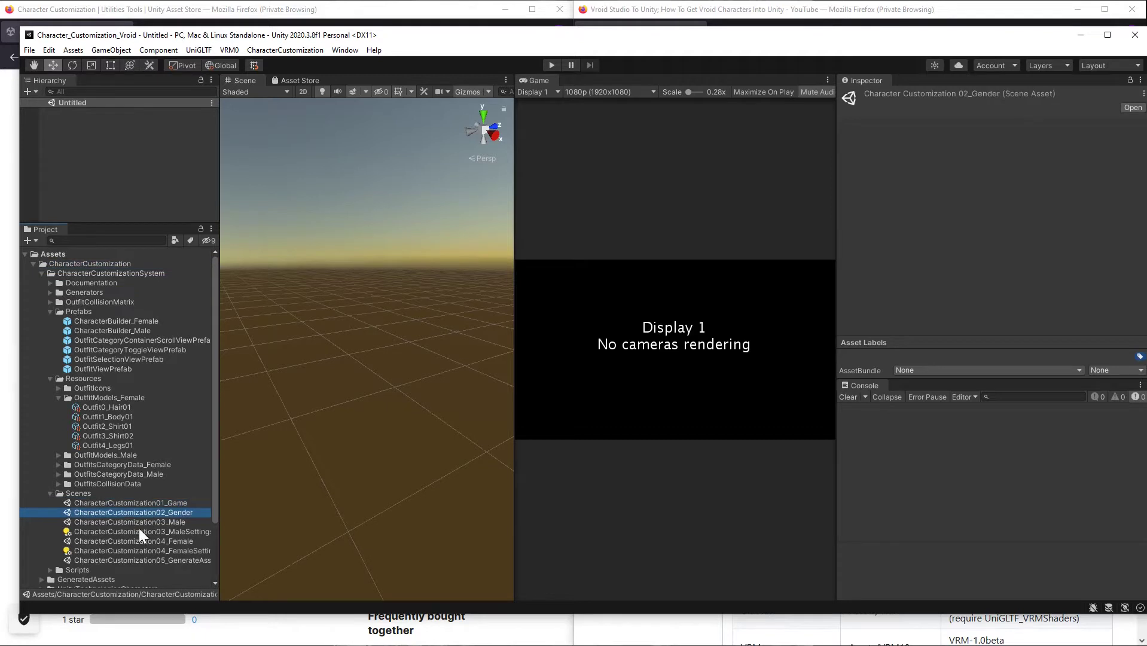
click(139, 523)
click(151, 541)
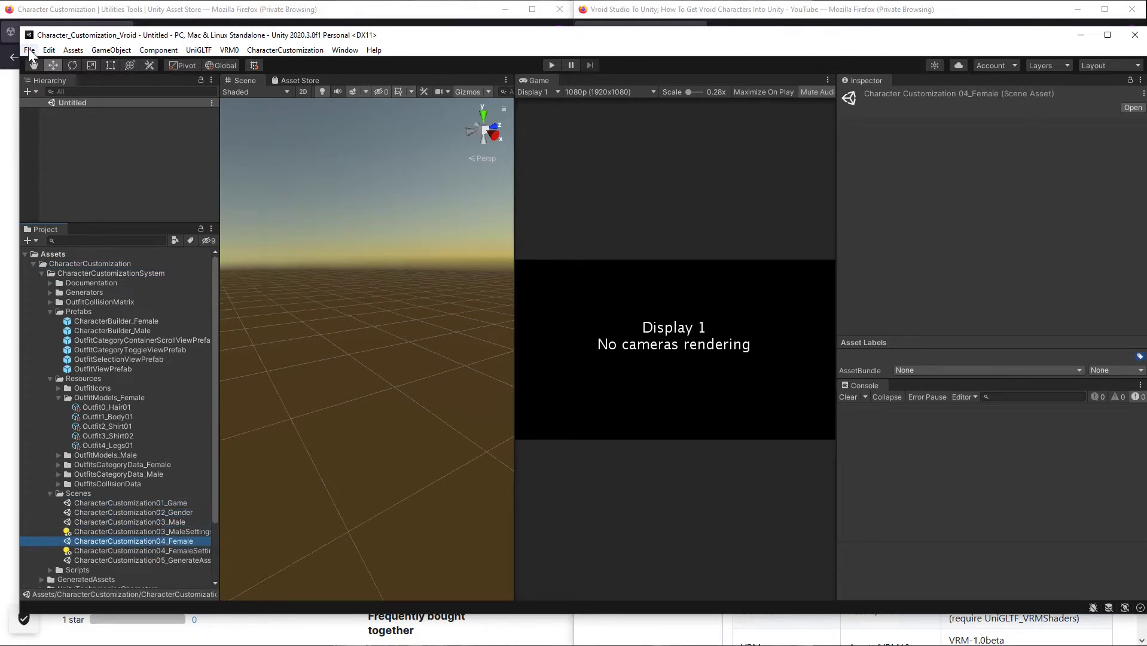
Add the CharacterCustomization01_Game, 02_Gender, 03_Male and 04_Female scenes to the build settings' scene list.
click(29, 50)
click(67, 195)
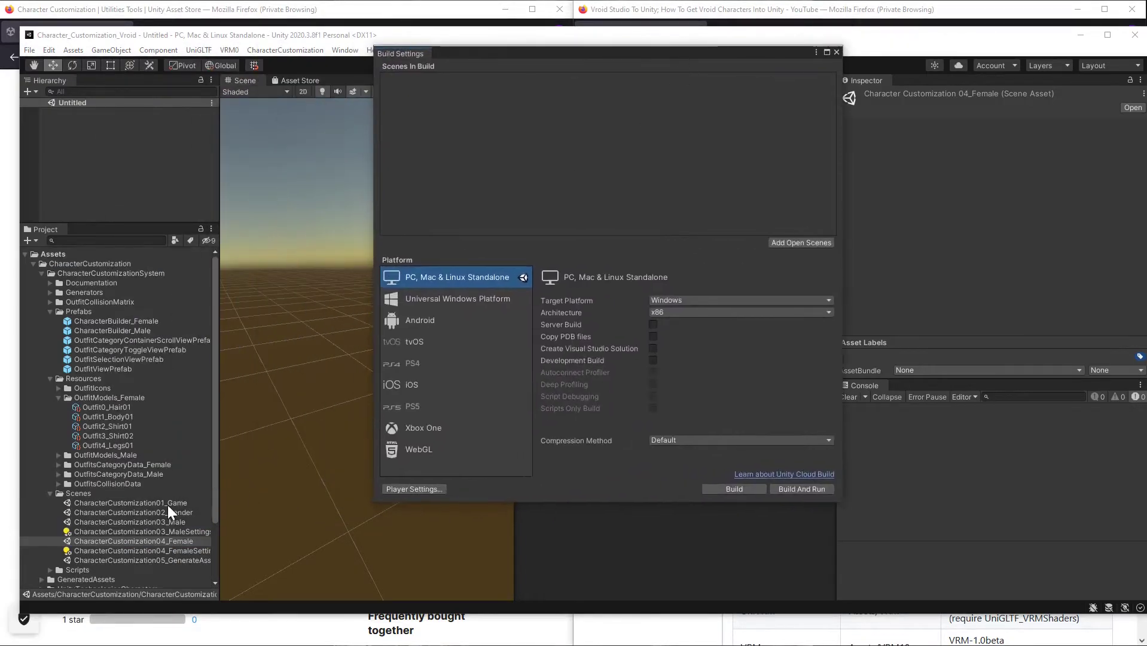
click(162, 503)
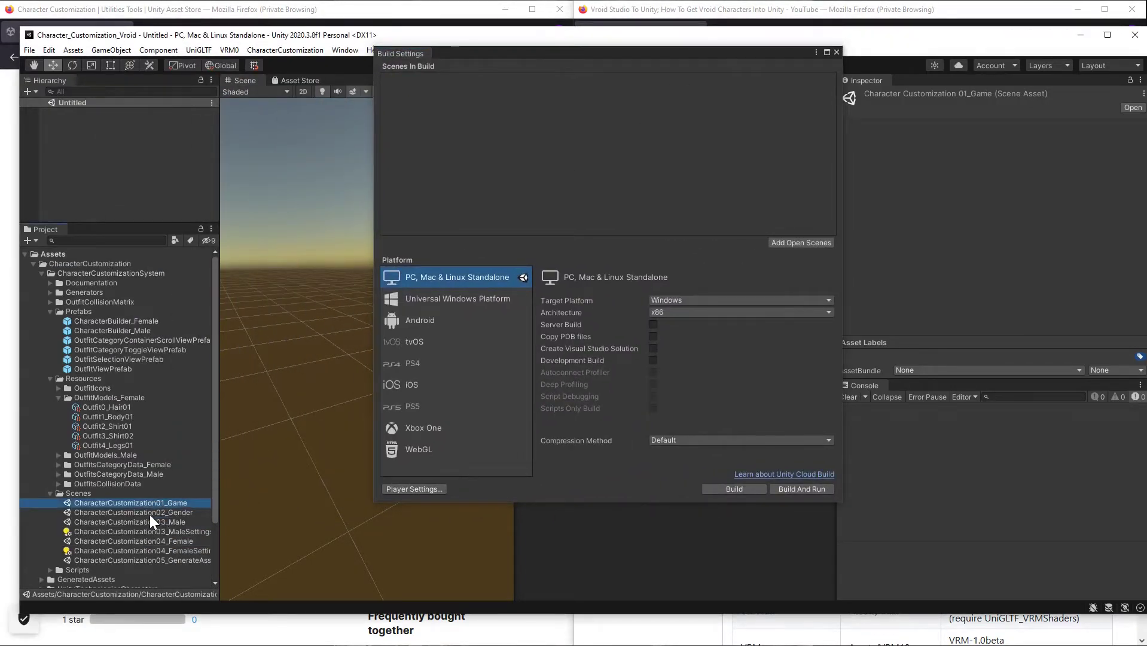
shift+click(150, 513)
shift+click(142, 522)
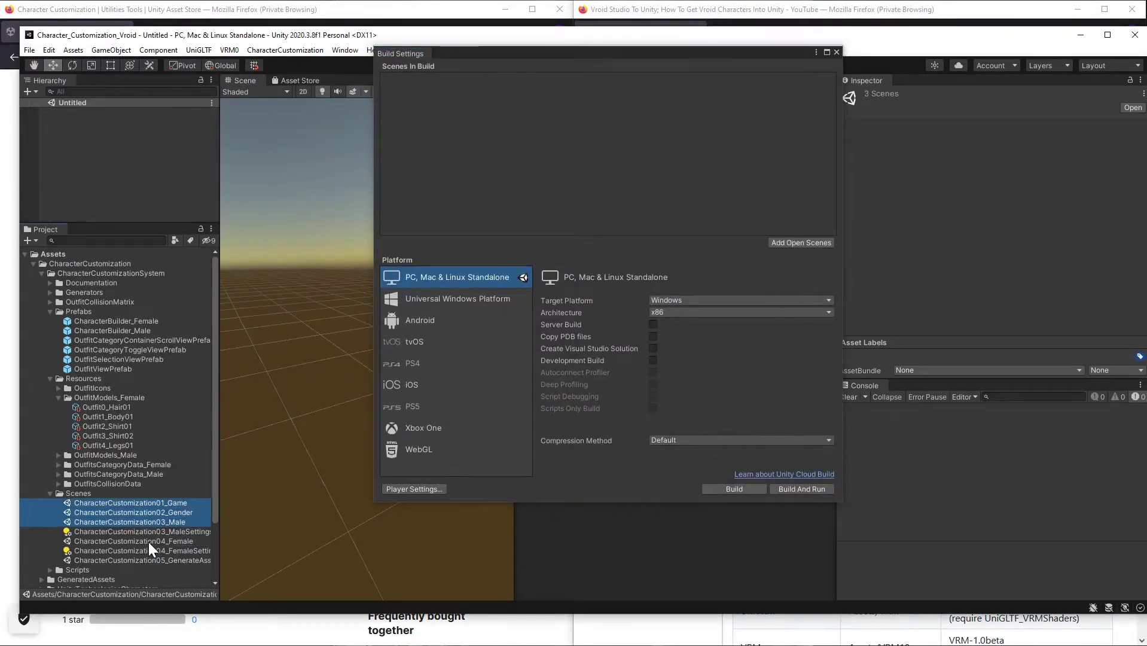
ctrl+click(148, 542)
drag(115, 507, 590, 124)
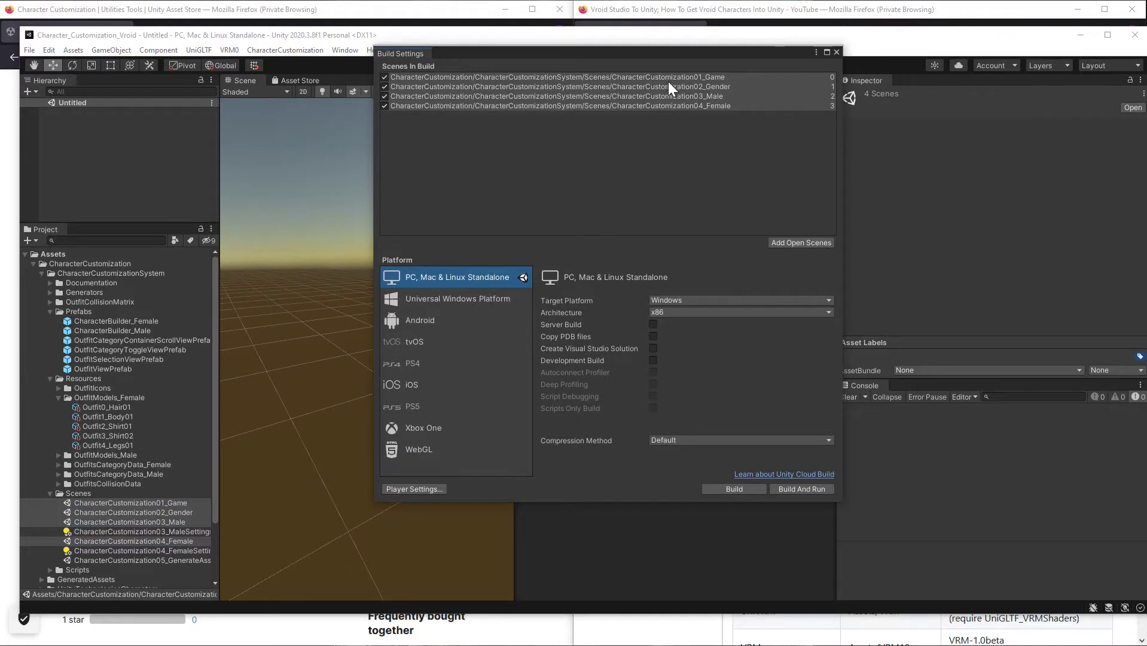
click(837, 52)
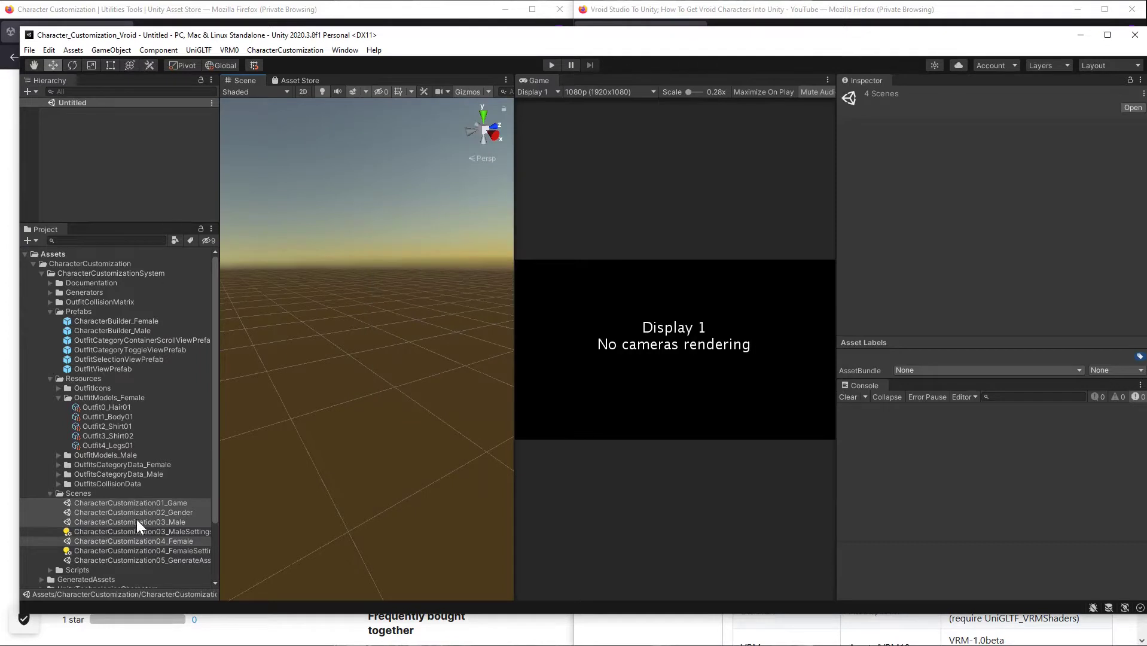
Clear the scene selection and collapse the CharacterCustomization folder in the project assets.
click(90, 174)
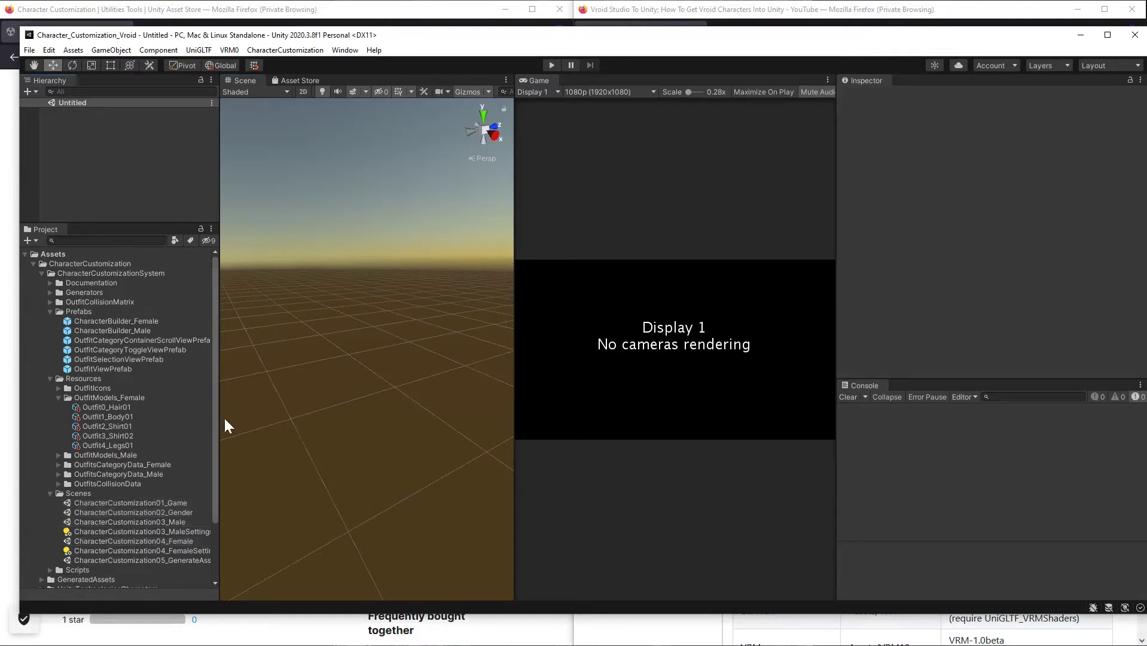
scroll(145, 458, down, 3)
scroll(89, 471, up, 3)
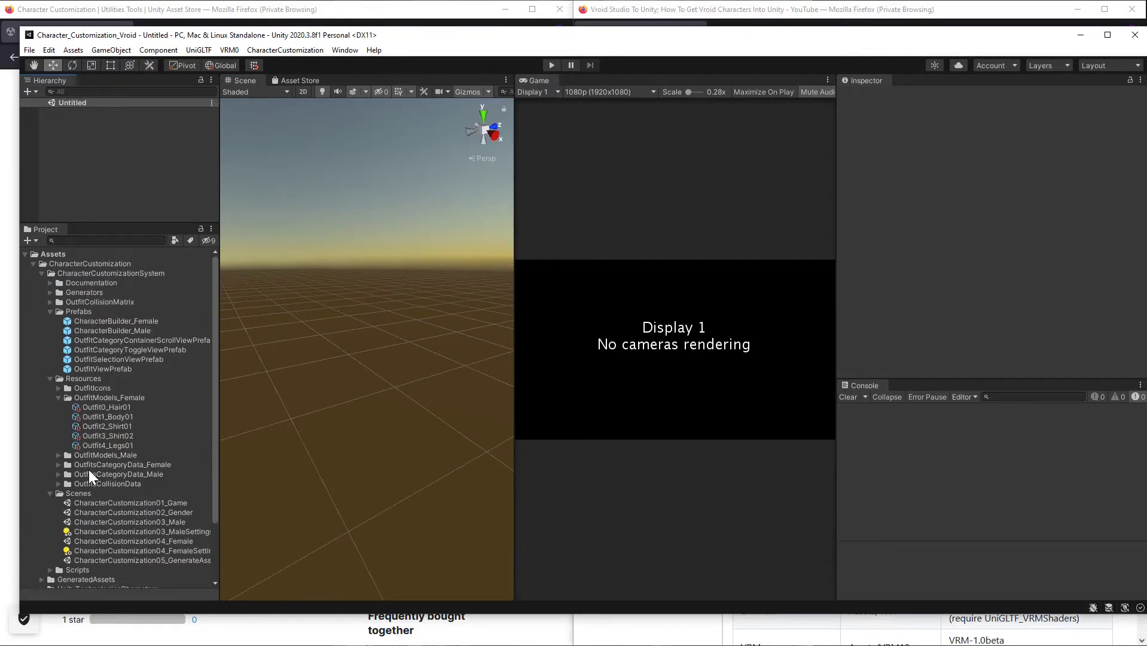
click(33, 264)
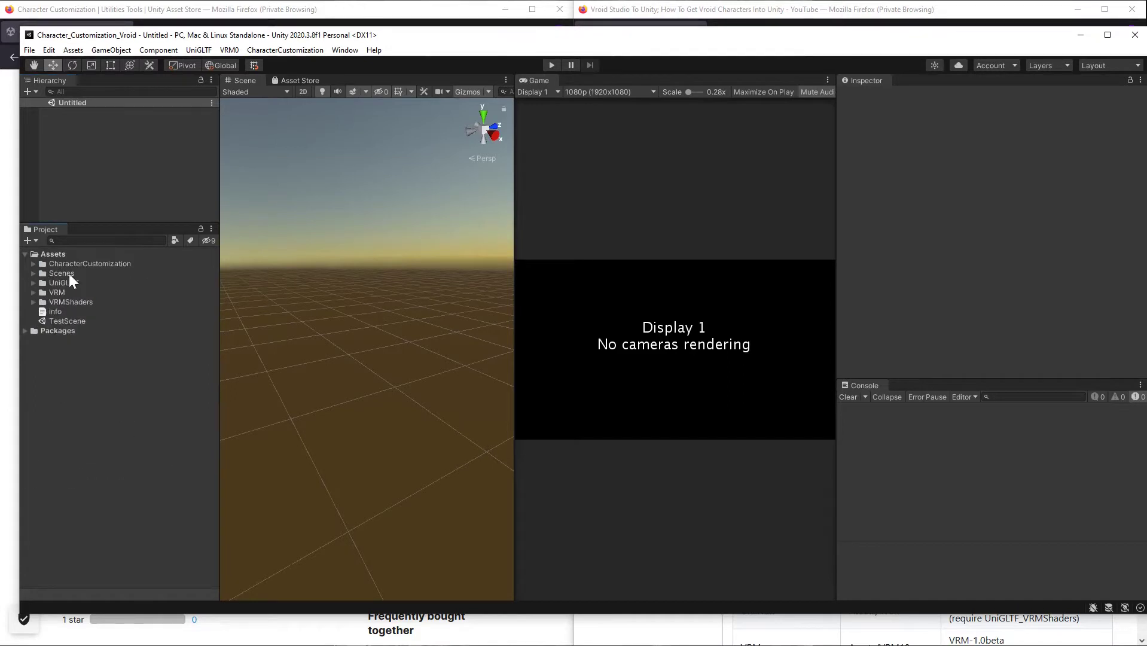
Place the Elf_Girl prefab from the VRM folder in the untitled scene and view the character from the front.
click(33, 293)
scroll(102, 430, down, 3)
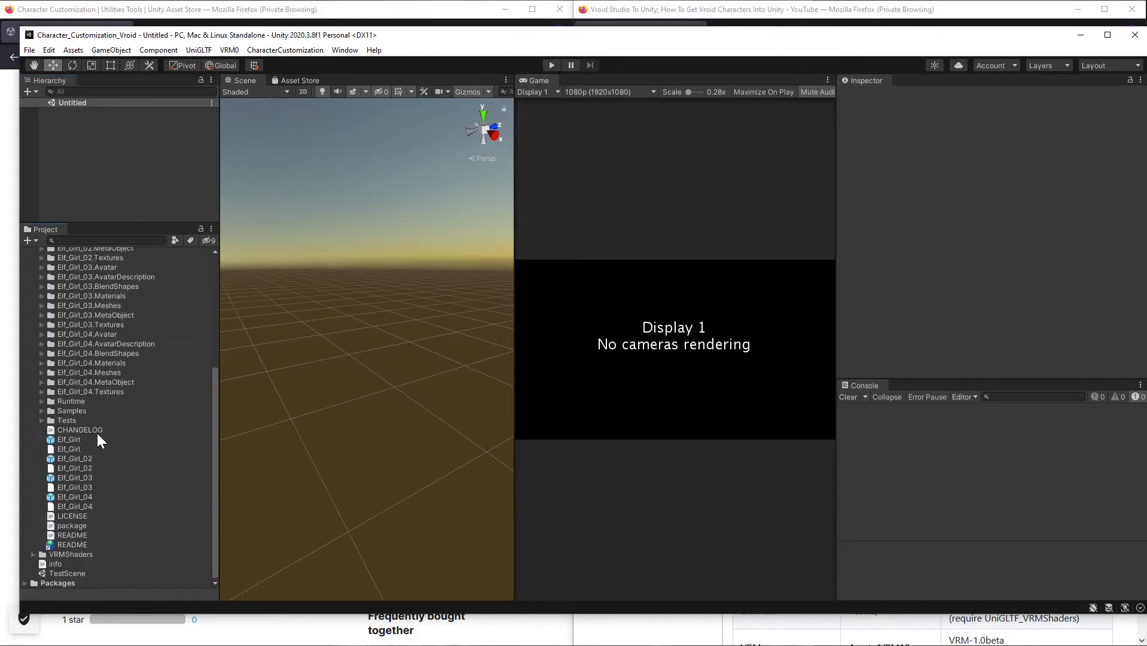
click(68, 439)
drag(70, 440, 86, 139)
scroll(341, 290, down, 5)
right_drag(406, 337, 376, 335)
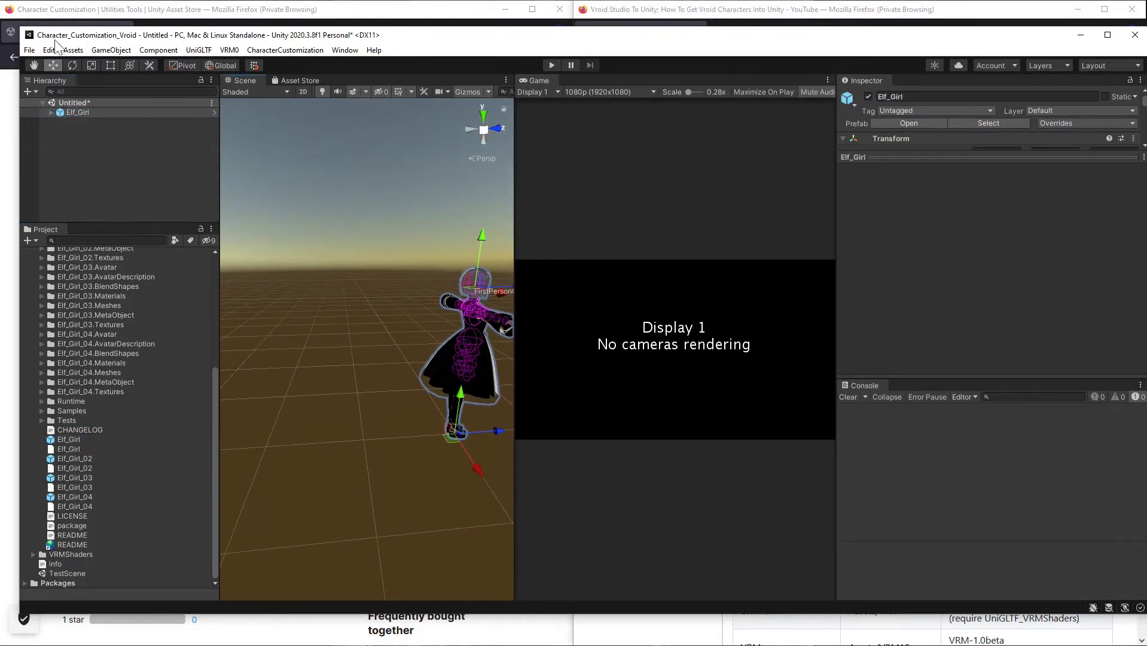
click(34, 65)
drag(503, 308, 399, 304)
right_drag(400, 305, 263, 330)
drag(441, 335, 314, 320)
scroll(334, 326, up, 3)
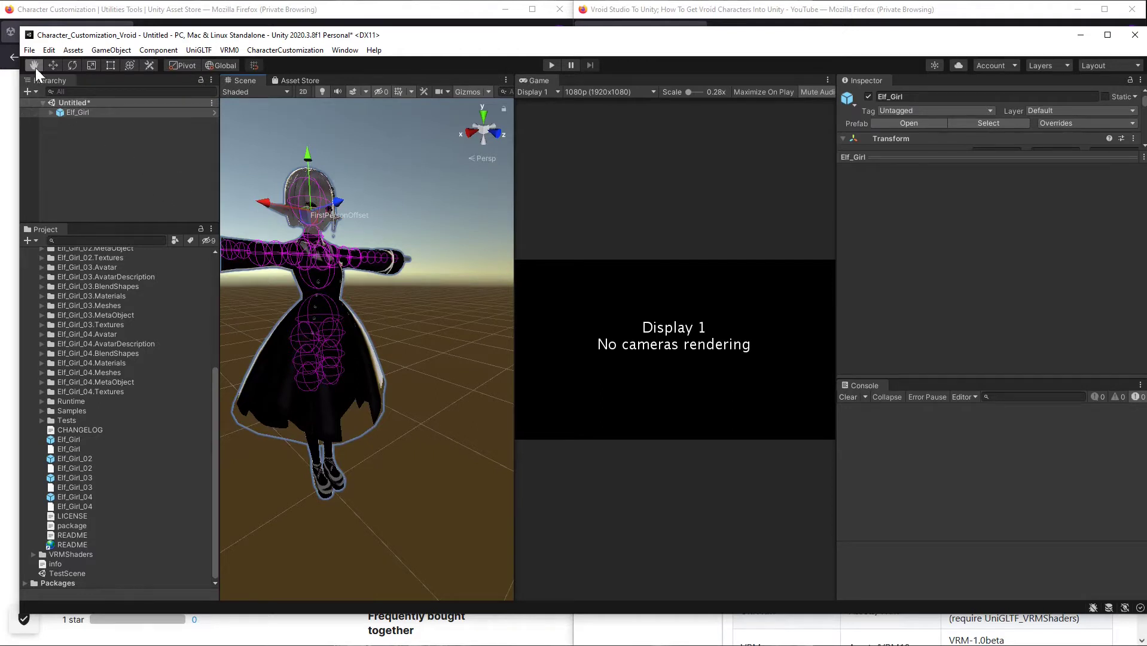
Collapse the VRM folder and open the CharacterCustomization01_Game scene, discarding the untitled scene's changes.
scroll(114, 378, up, 10)
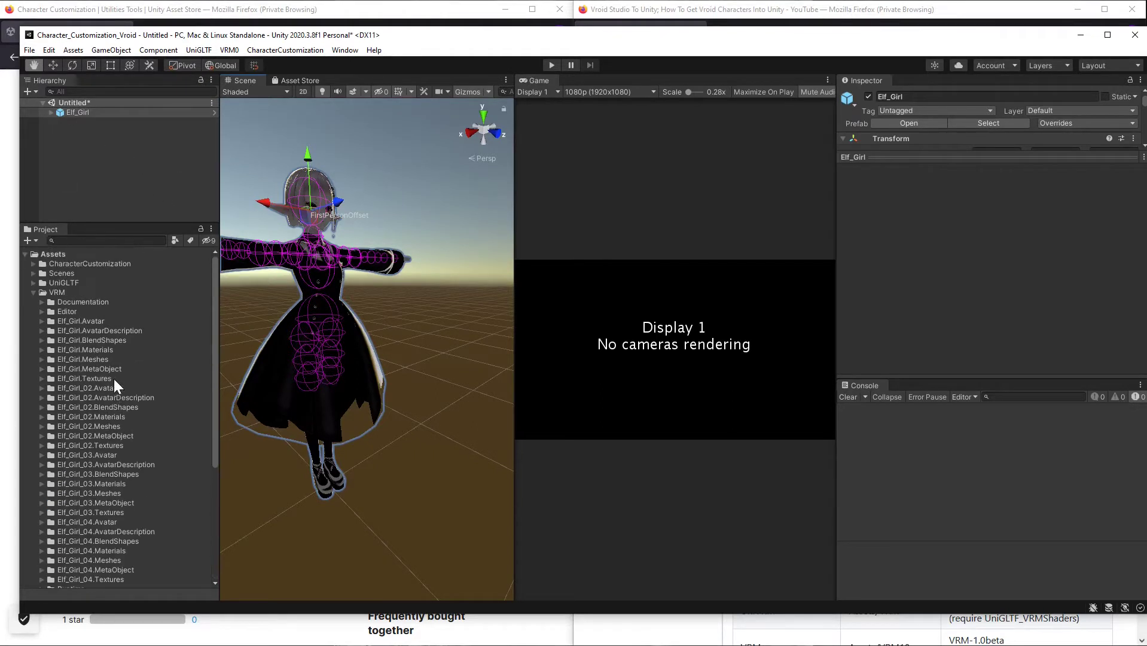
click(33, 291)
click(33, 264)
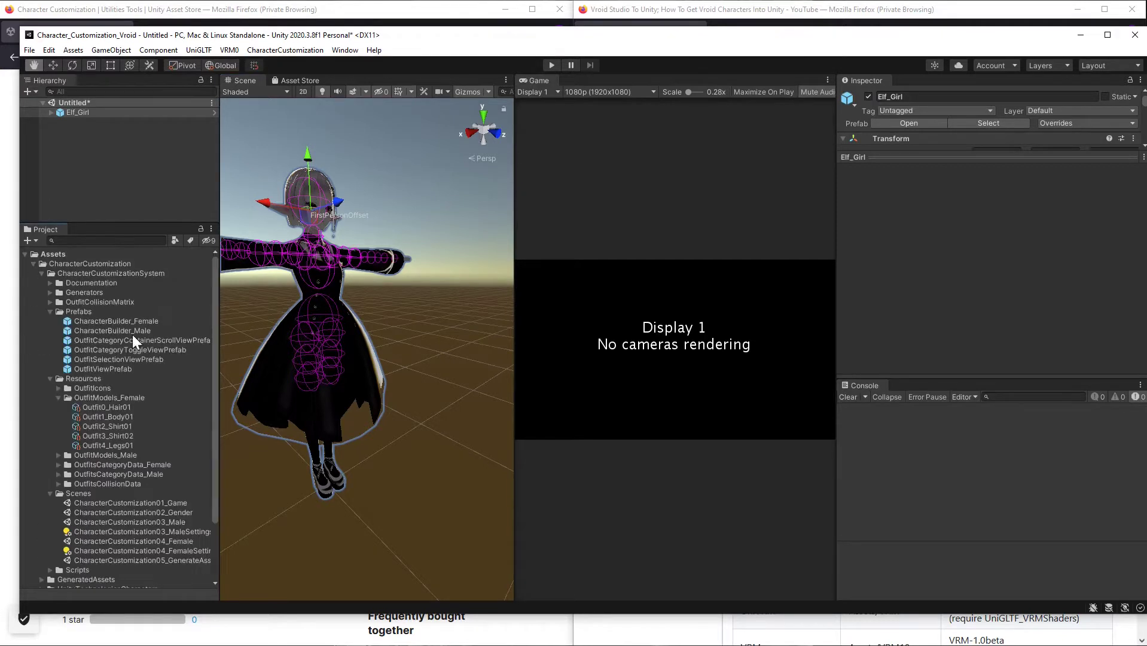
double_click(131, 502)
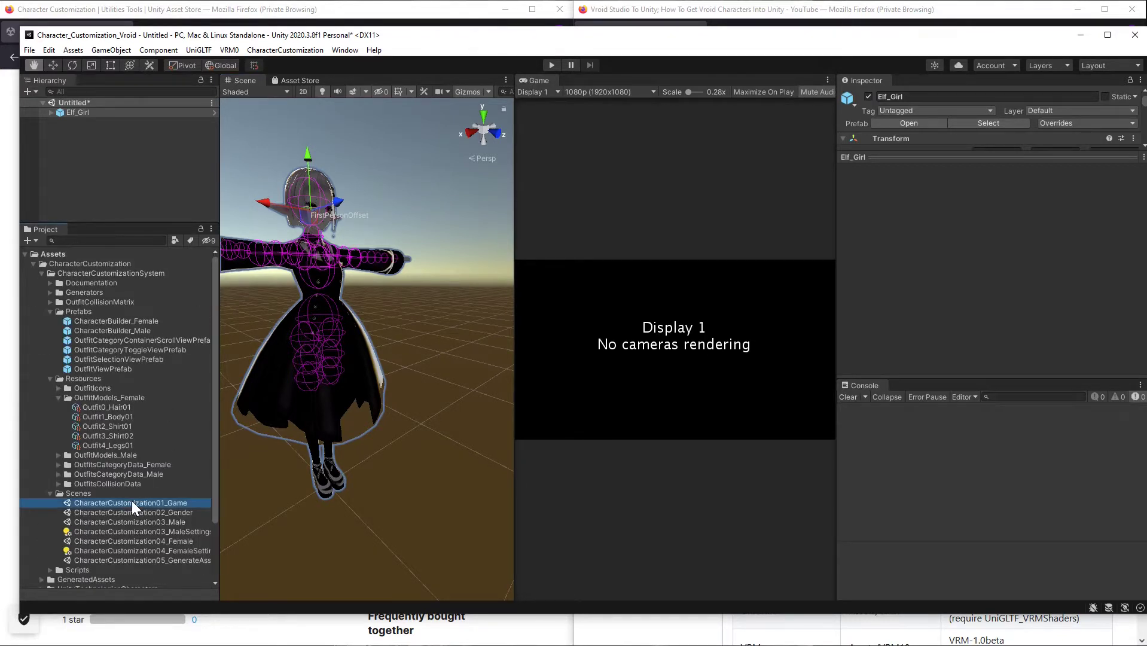
click(625, 350)
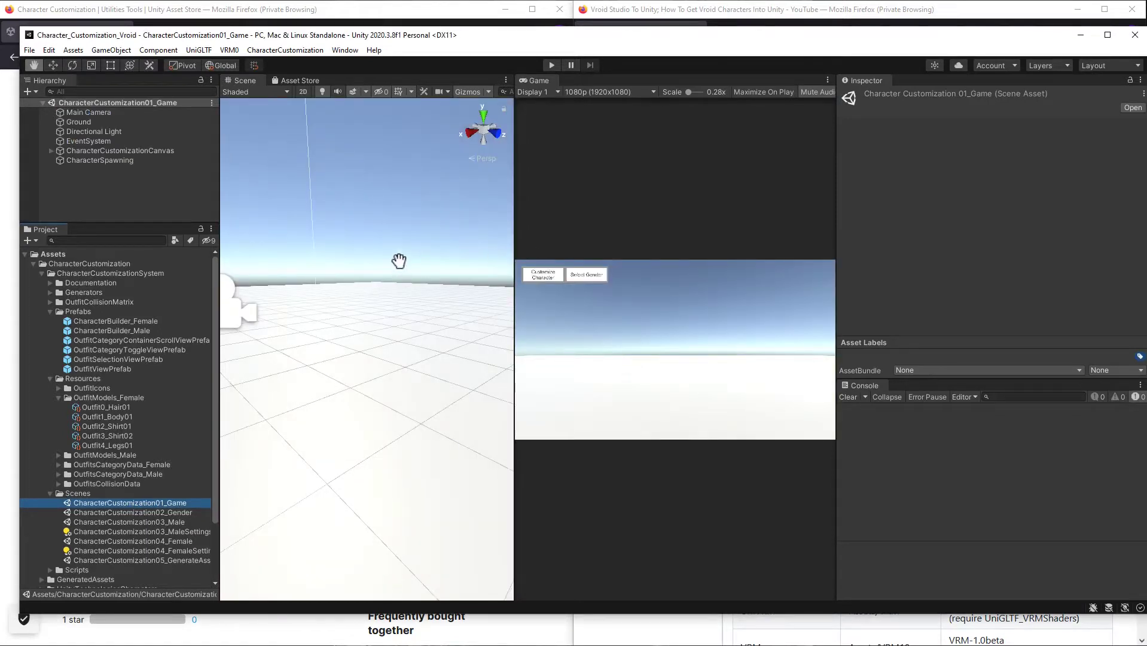
Widen the Game view, then run the scene and choose the female character for customization.
drag(509, 162, 486, 162)
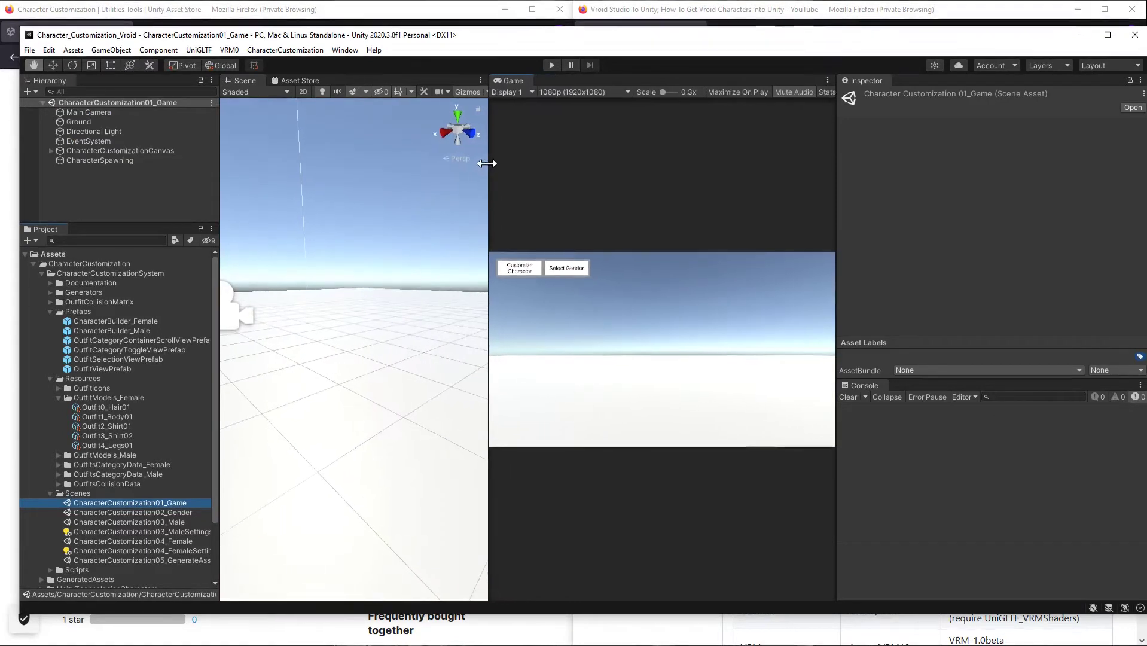
click(551, 65)
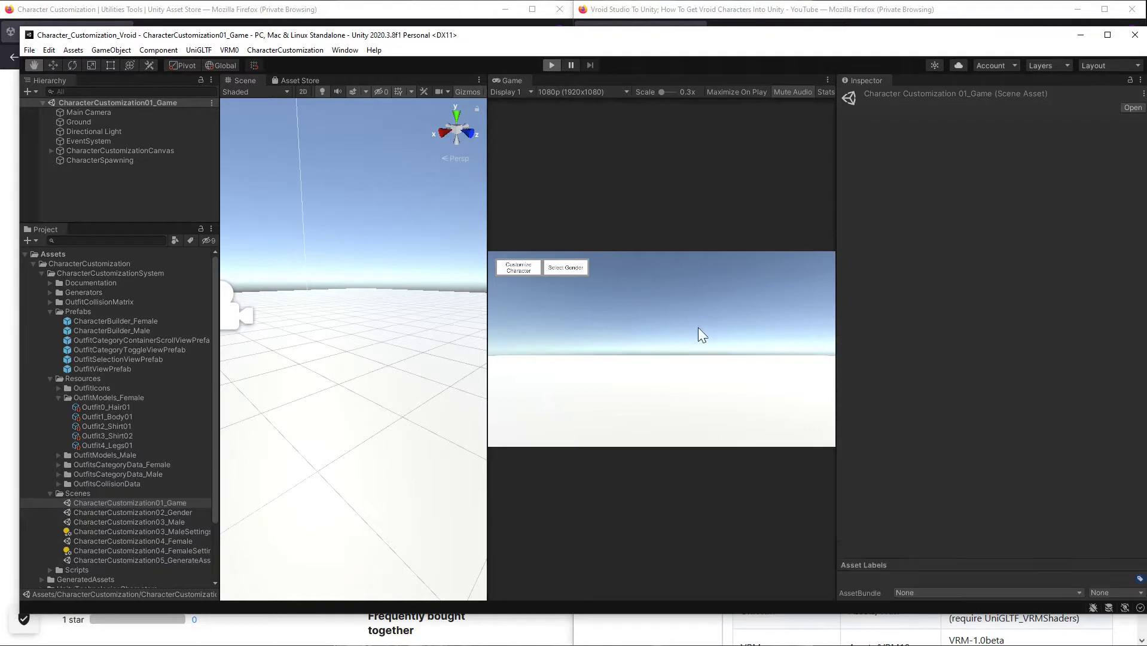
click(512, 269)
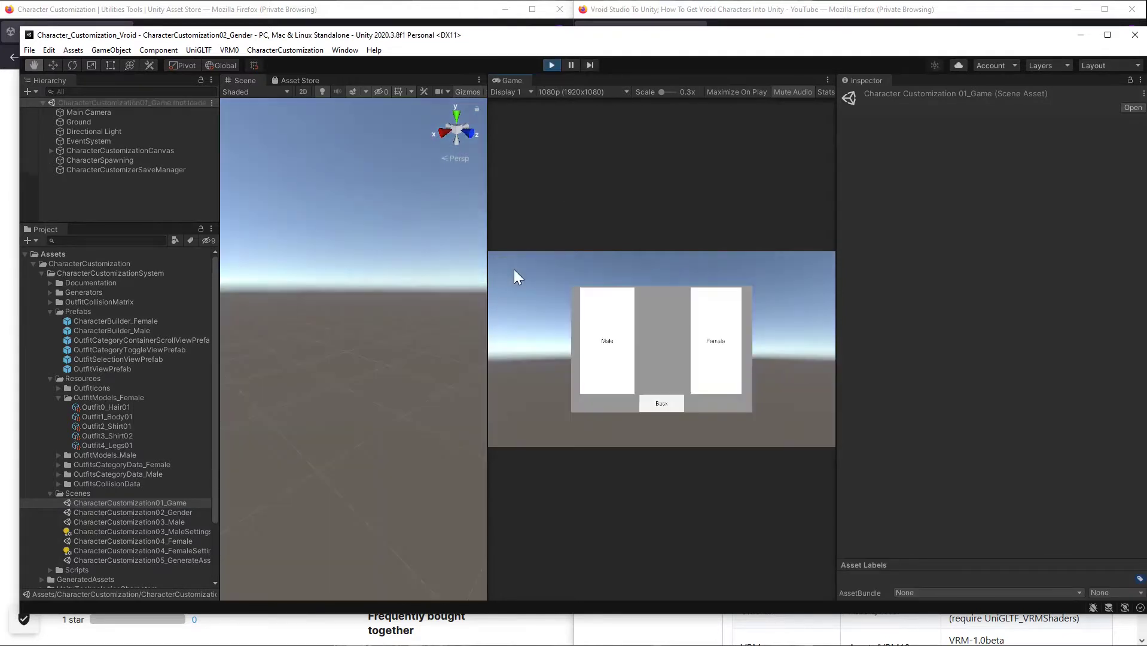
click(703, 310)
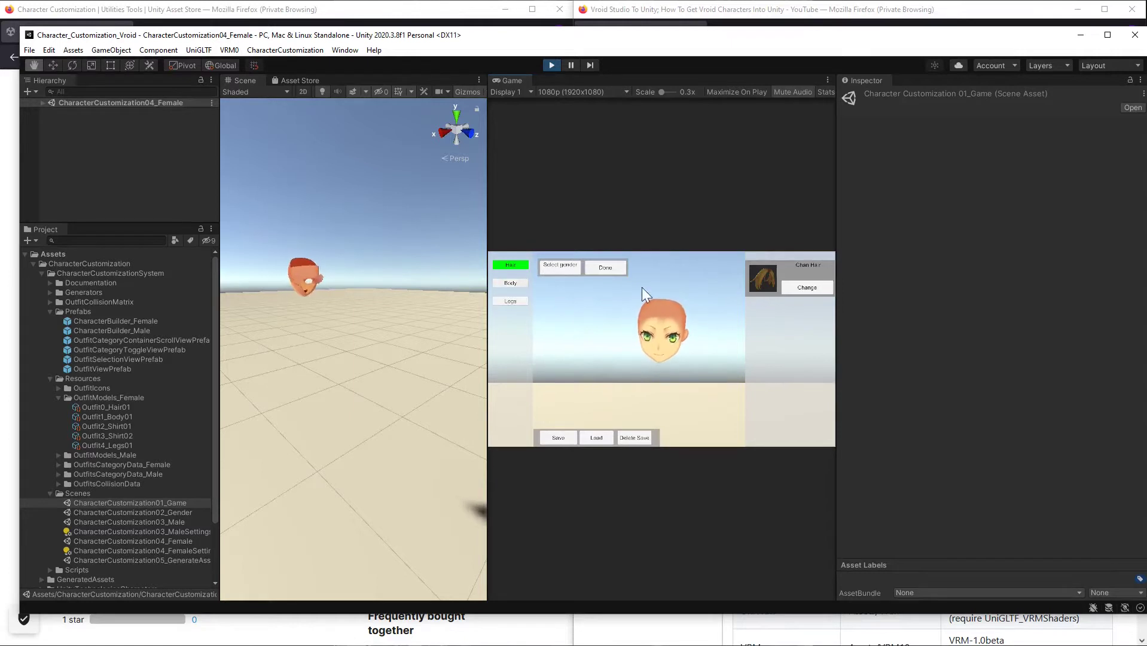
Test the outfit pieces on the female character by applying Chan Hair, Shirt 2, Chan Body and Chan Legs.
click(794, 286)
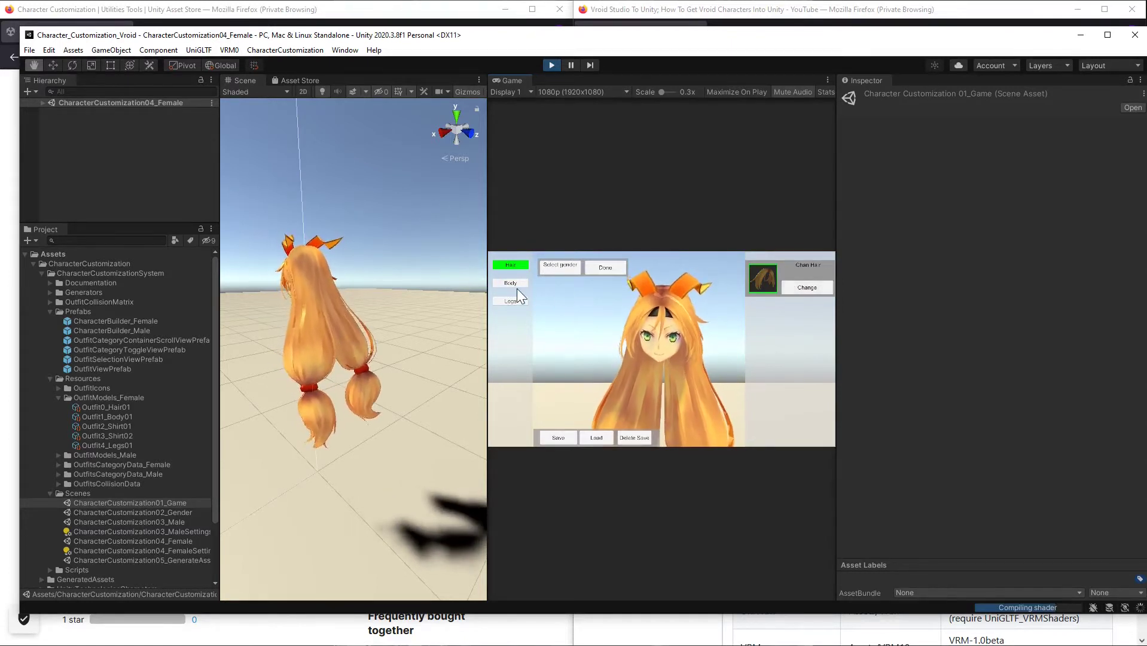
click(510, 283)
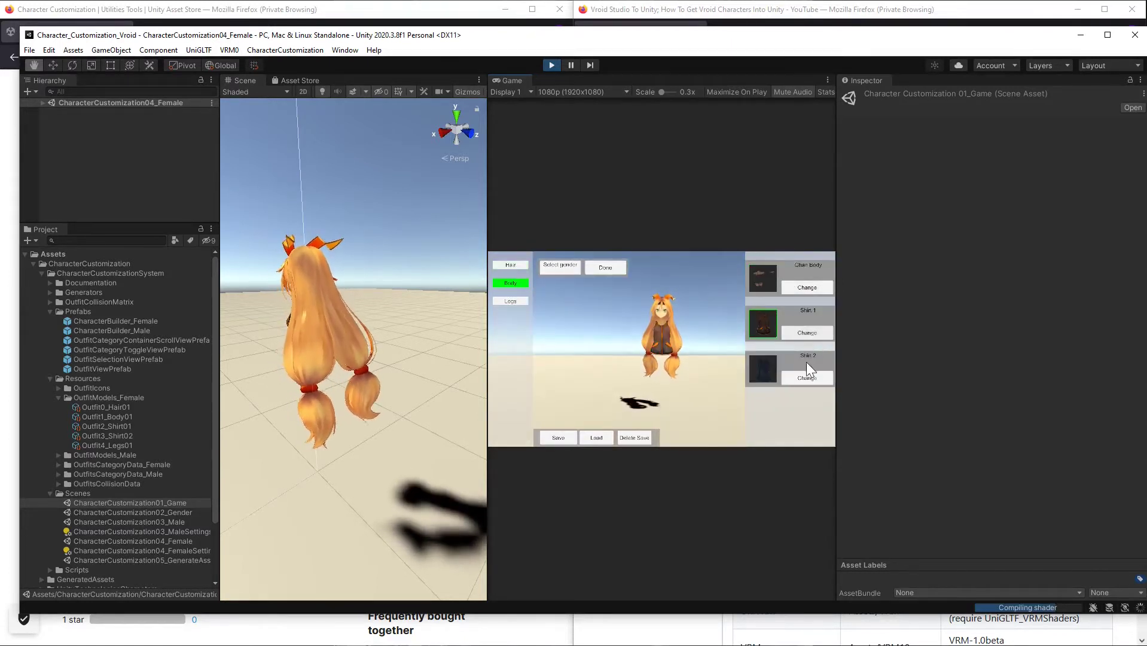
click(806, 377)
click(807, 287)
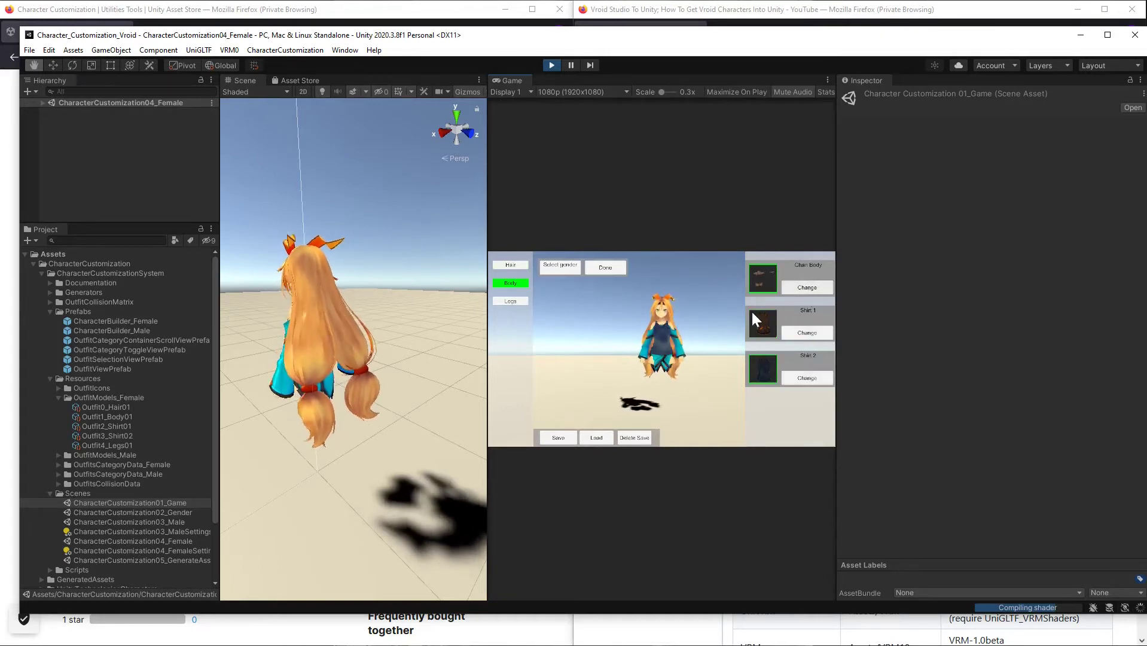
click(509, 300)
click(808, 287)
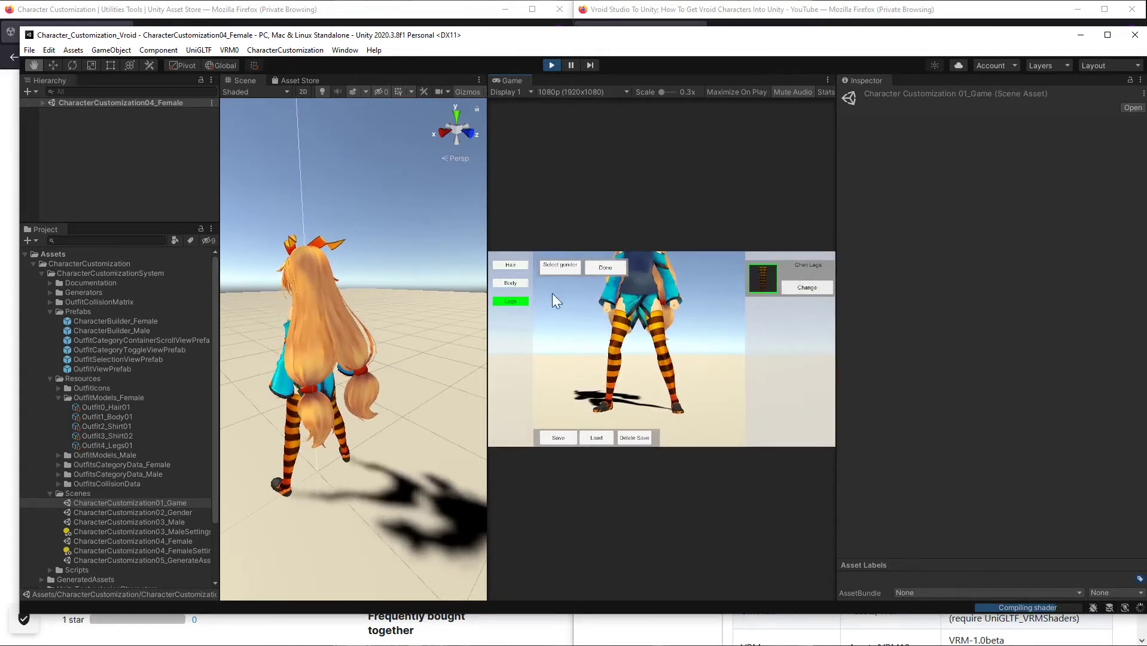
Review the dressed character in the Hair and Body categories and stop the running scene.
click(512, 266)
click(512, 283)
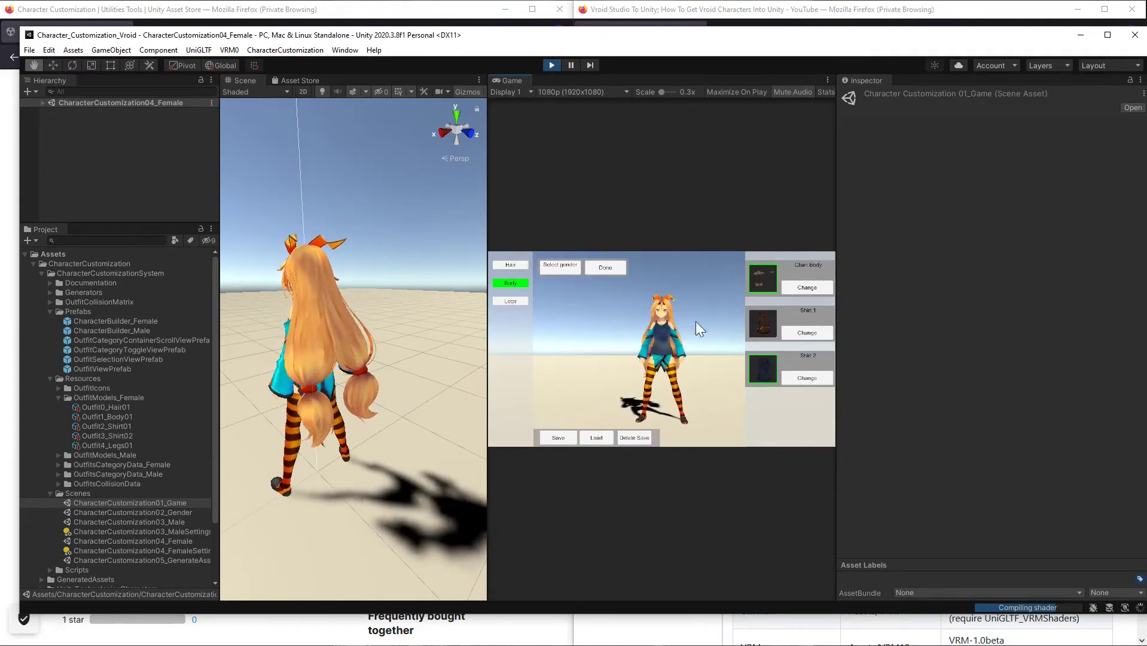
click(552, 65)
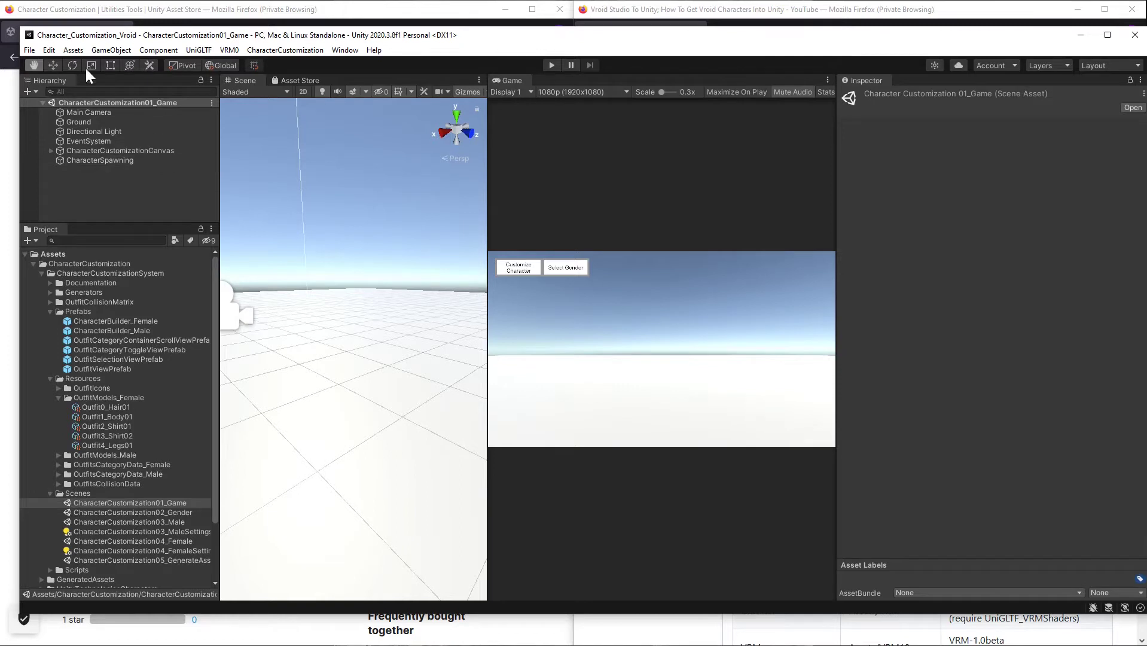
Open the PrefabGenerator of the Character Customization asset and select the Elf_Girl prefab in the VRM folder.
click(267, 49)
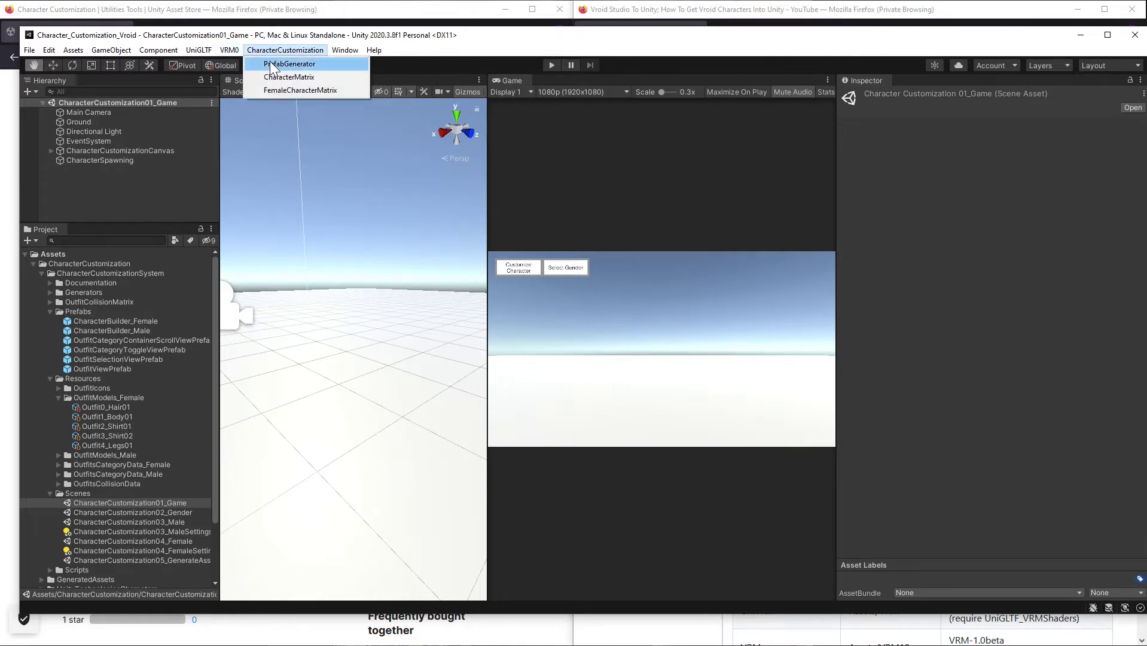
click(272, 63)
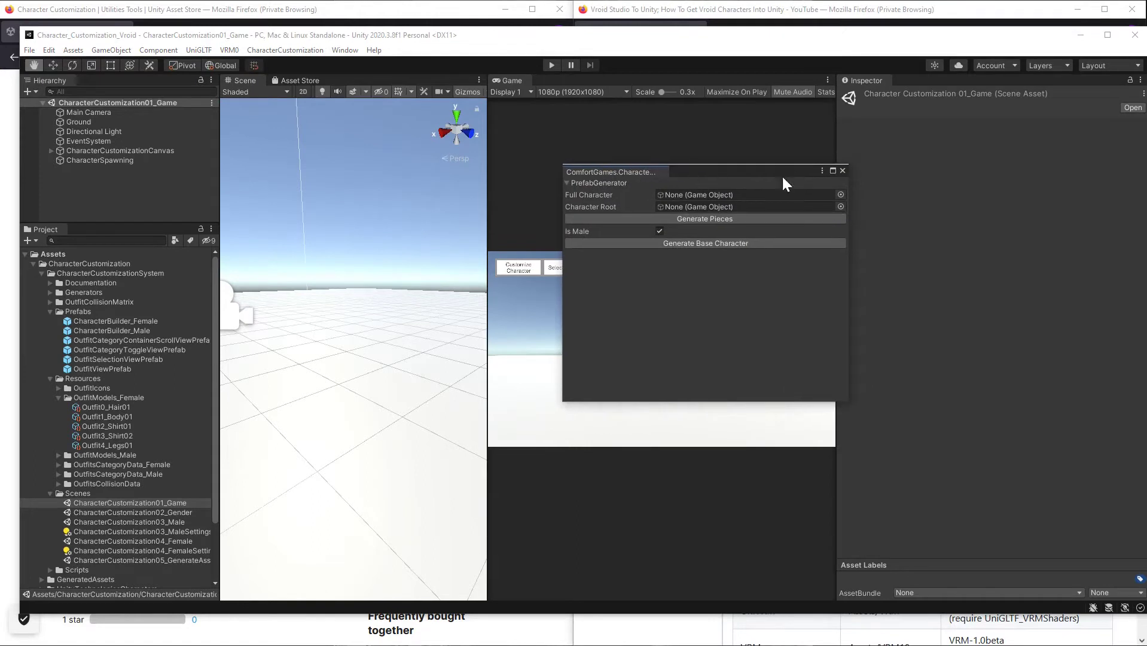
scroll(119, 404, down, 3)
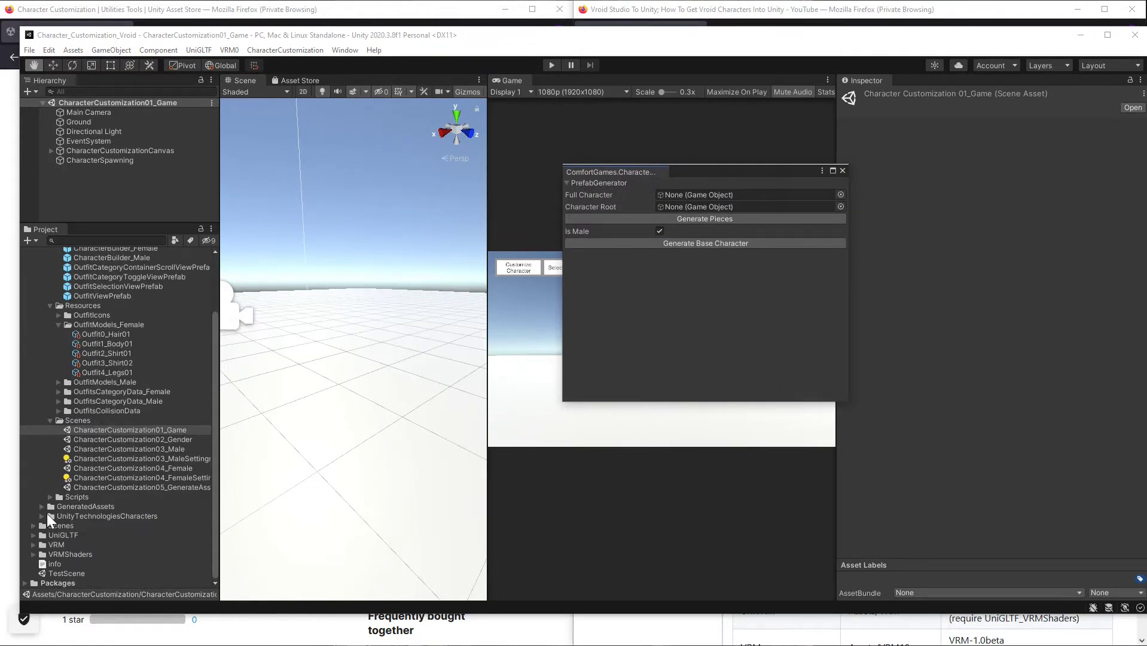
click(33, 545)
scroll(45, 549, down, 10)
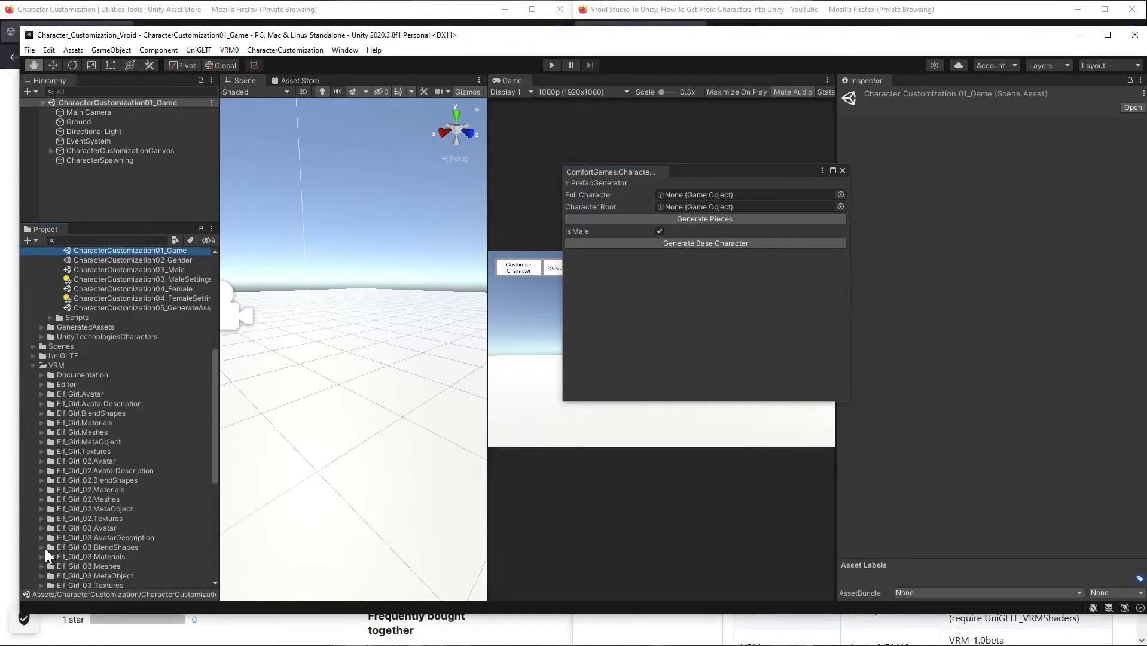
scroll(45, 549, down, 3)
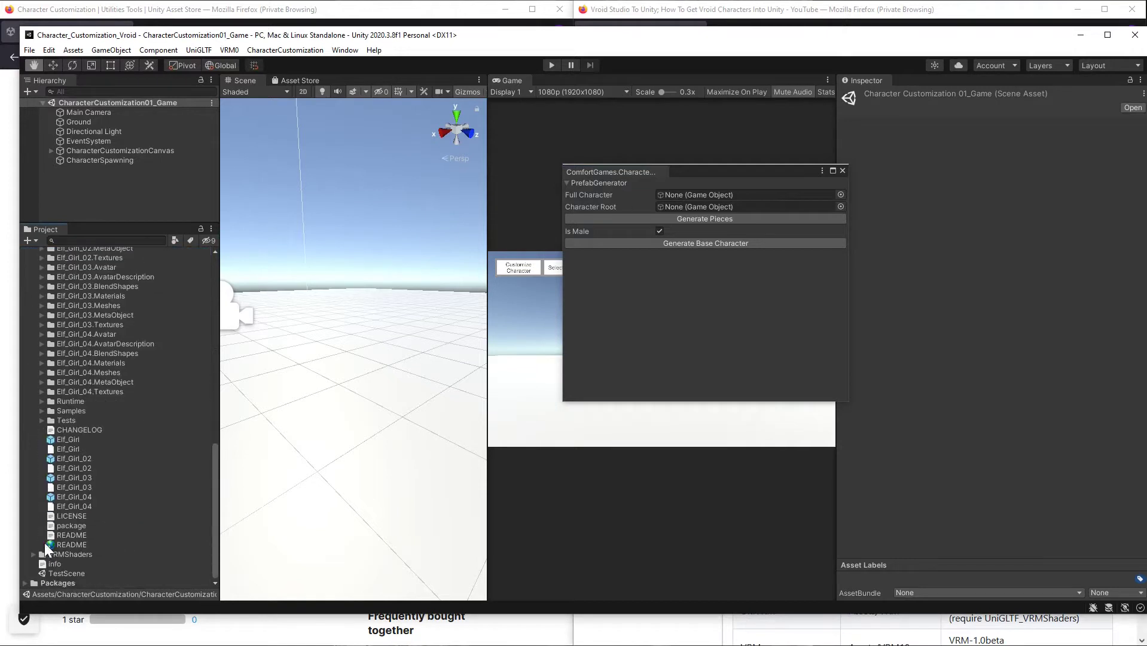
click(68, 440)
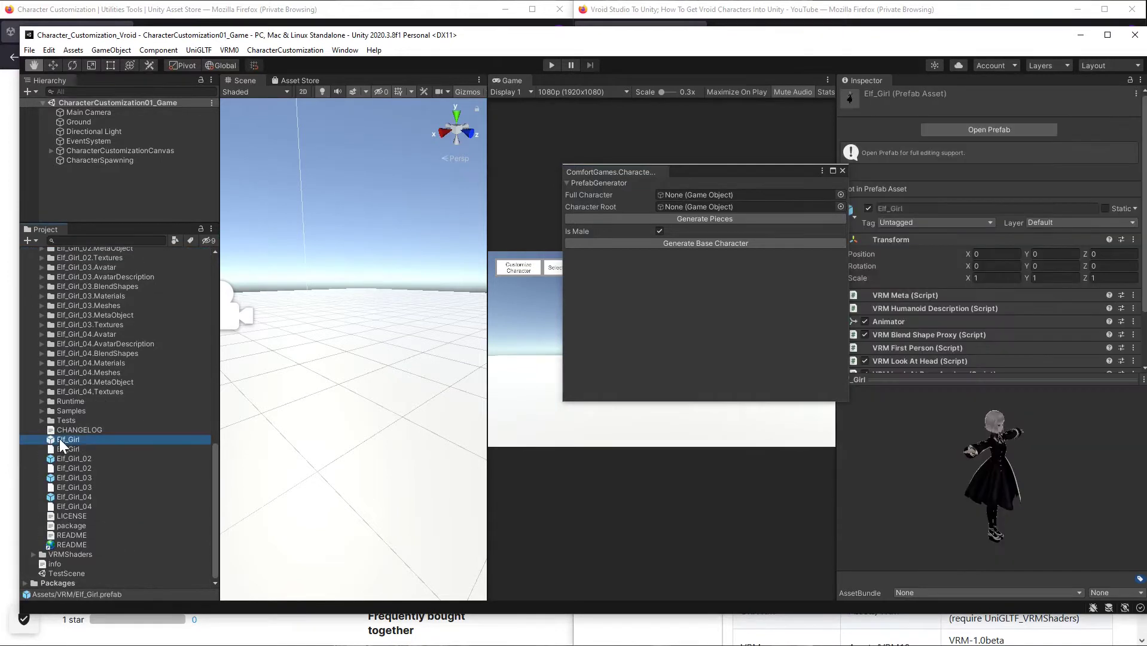
Create a new scene from the Basic (Built-in) template.
click(29, 50)
click(29, 61)
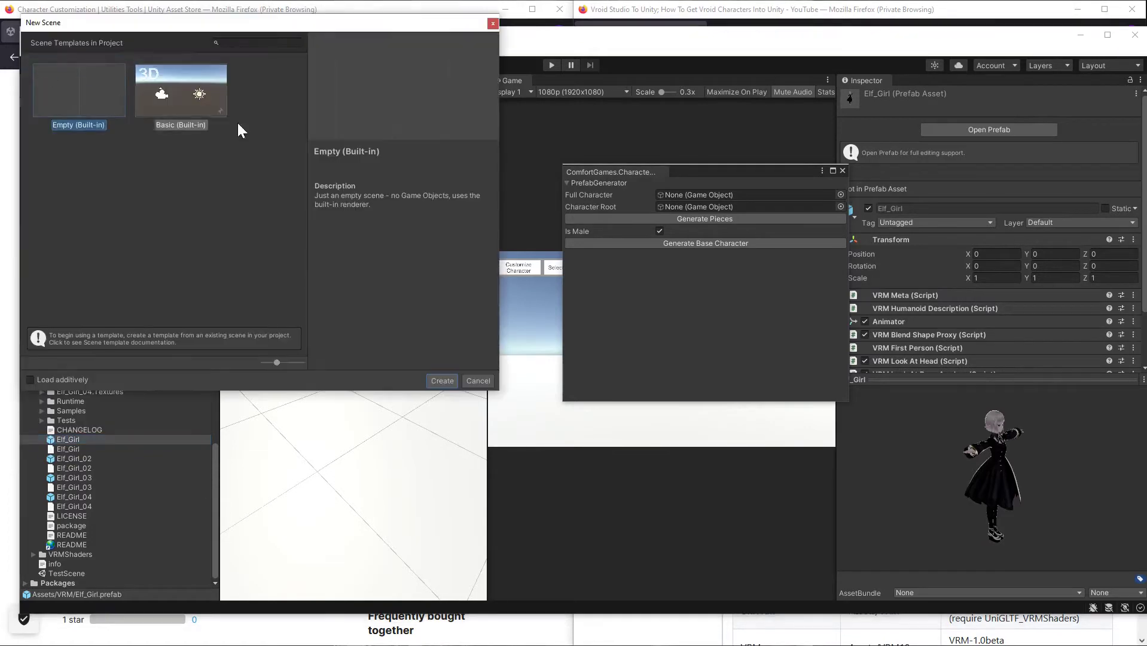
click(189, 78)
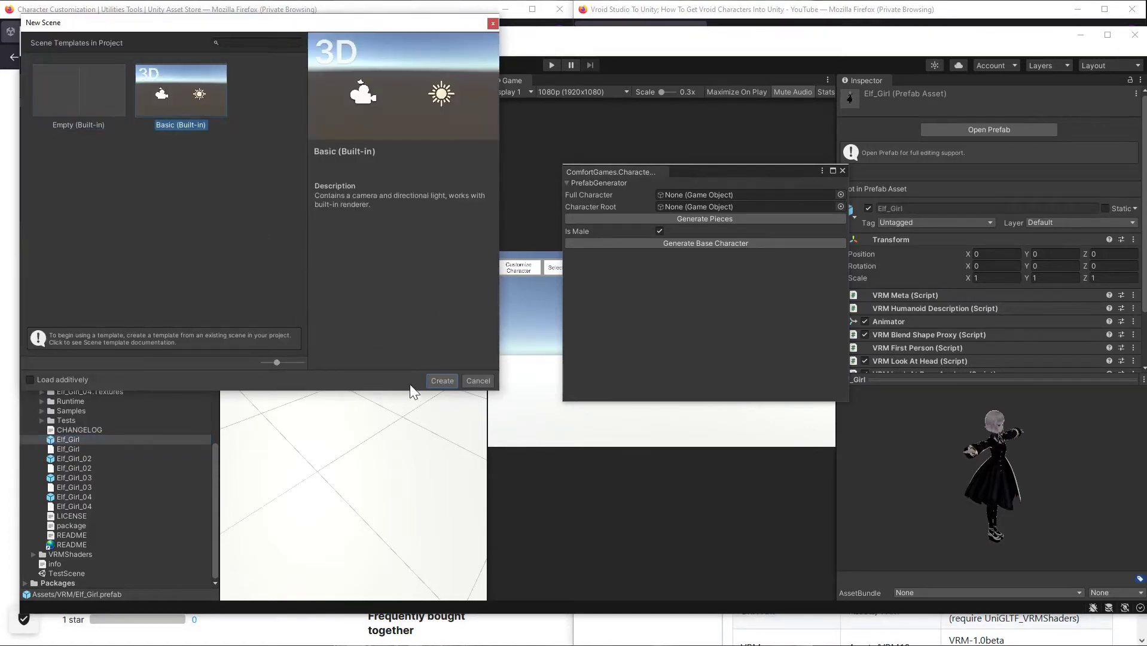
click(437, 380)
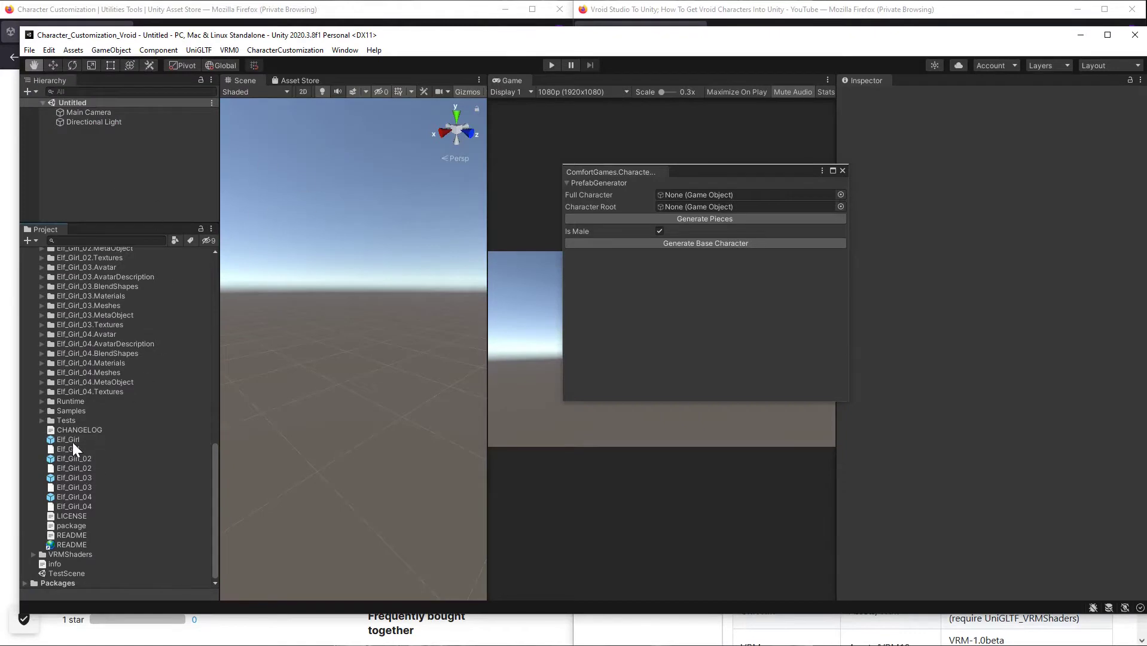
Add the Elf_Girl prefab to the new scene and unpack it completely.
drag(71, 442, 76, 151)
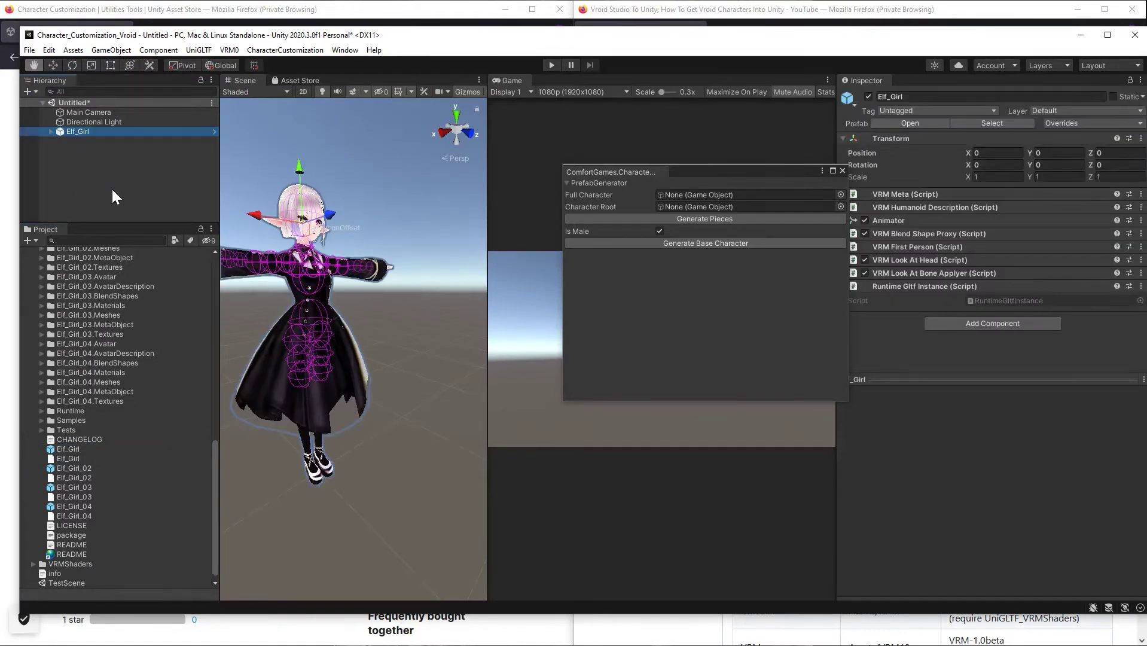
right_click(71, 131)
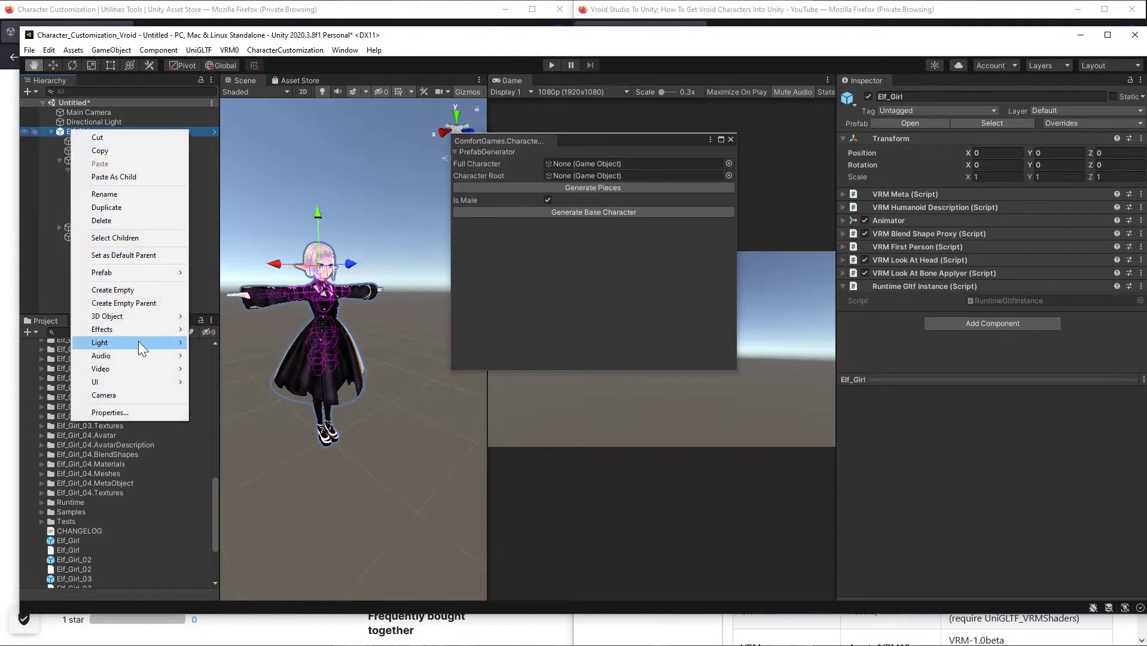
mouse_move(135, 274)
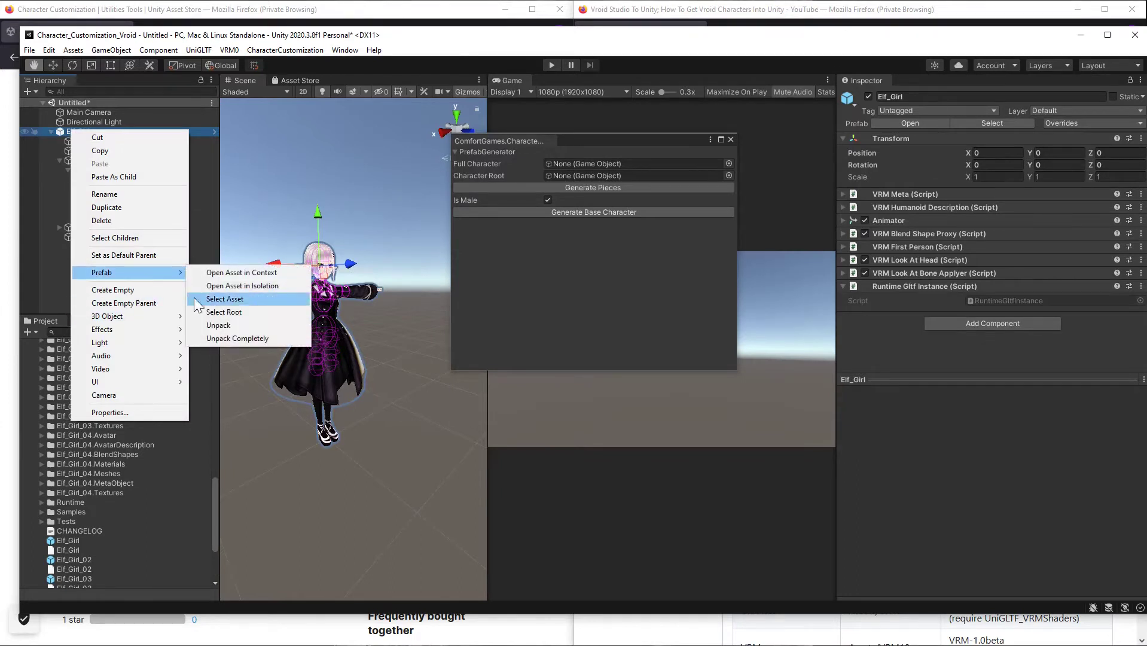
click(215, 338)
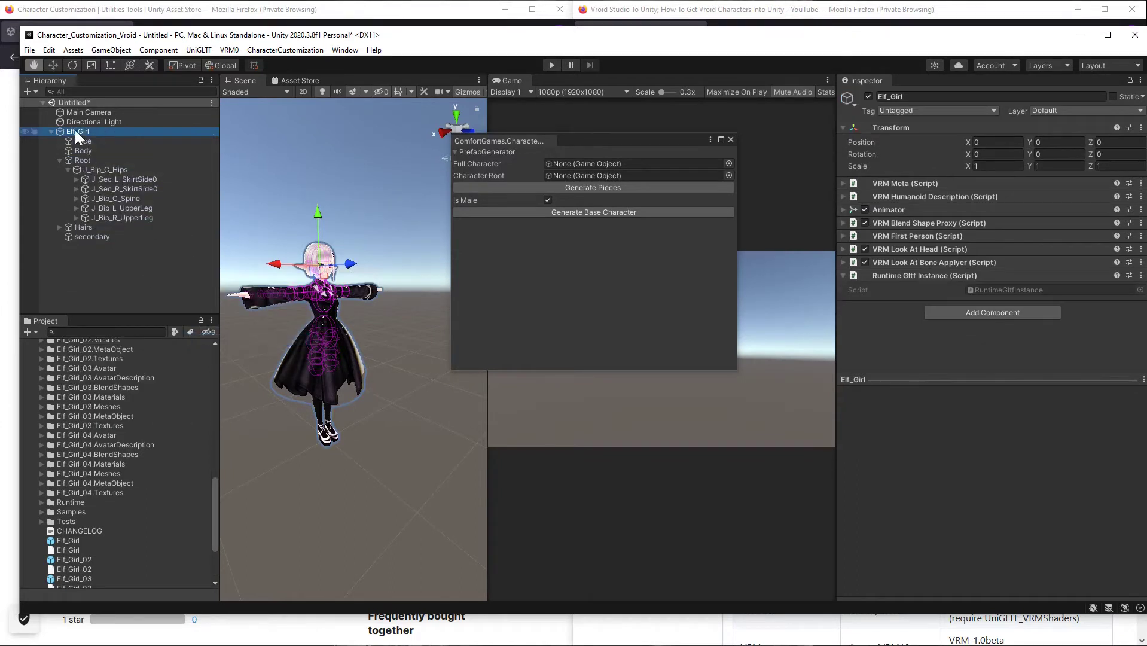
In the PrefabGenerator, assign Elf_Girl as the full character and its Root as the character root, and turn off Is Male.
drag(74, 131, 571, 163)
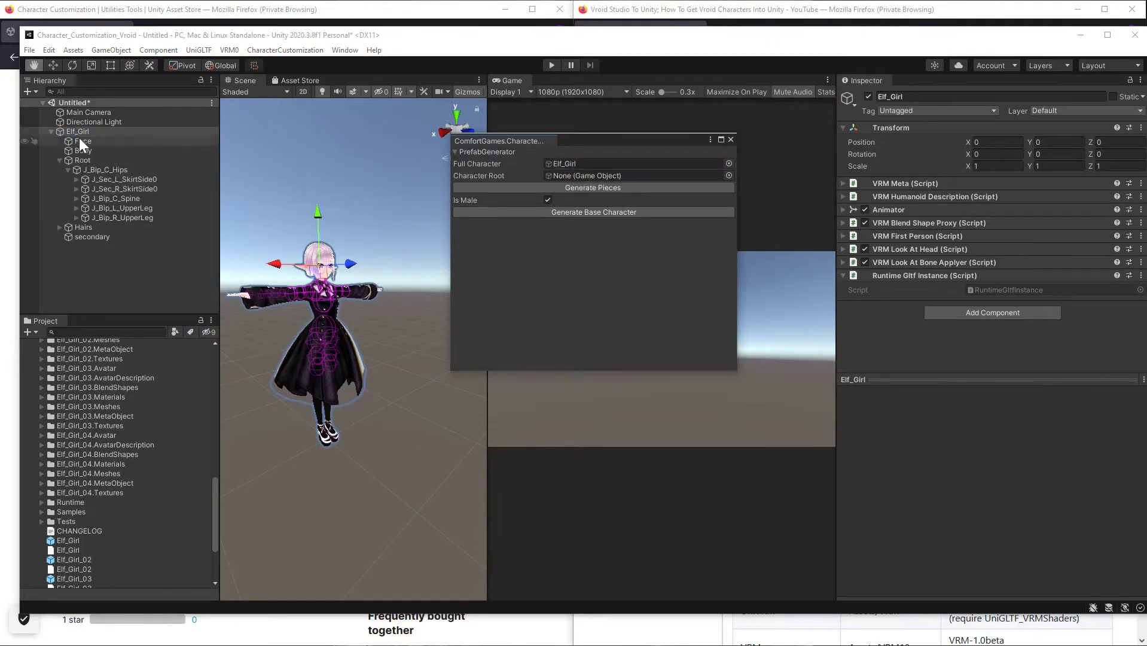
drag(79, 158, 566, 174)
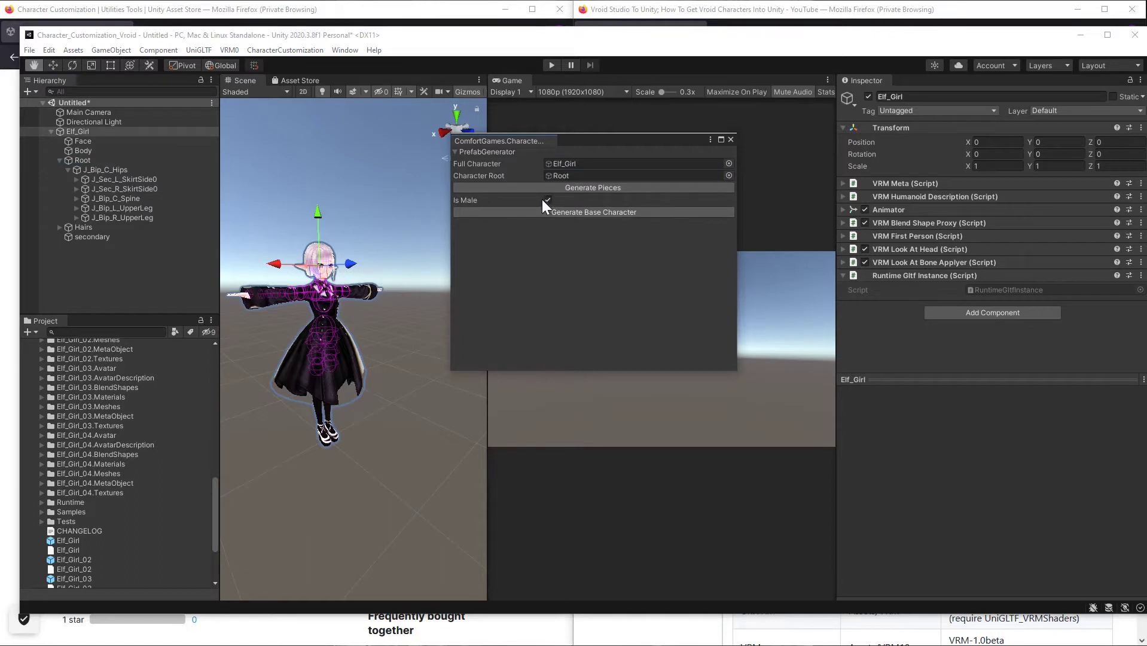
click(547, 200)
Collapse the CharacterCustomizationSystem folder and expand the GeneratedAssets folder to check its contents.
drag(213, 498, 209, 353)
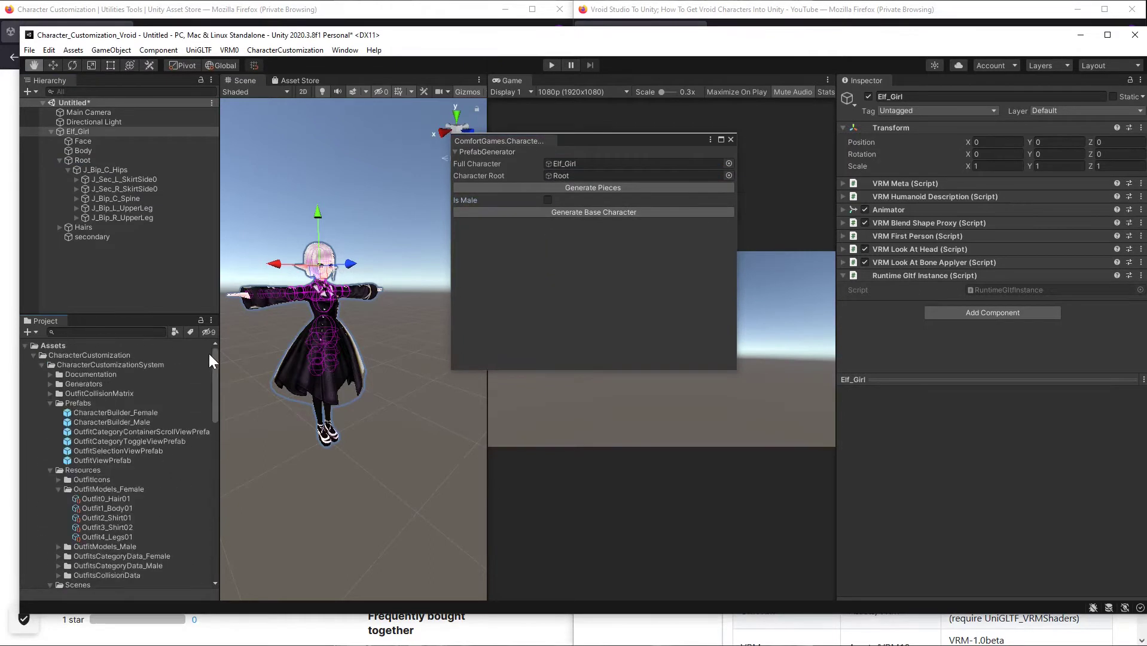
click(42, 365)
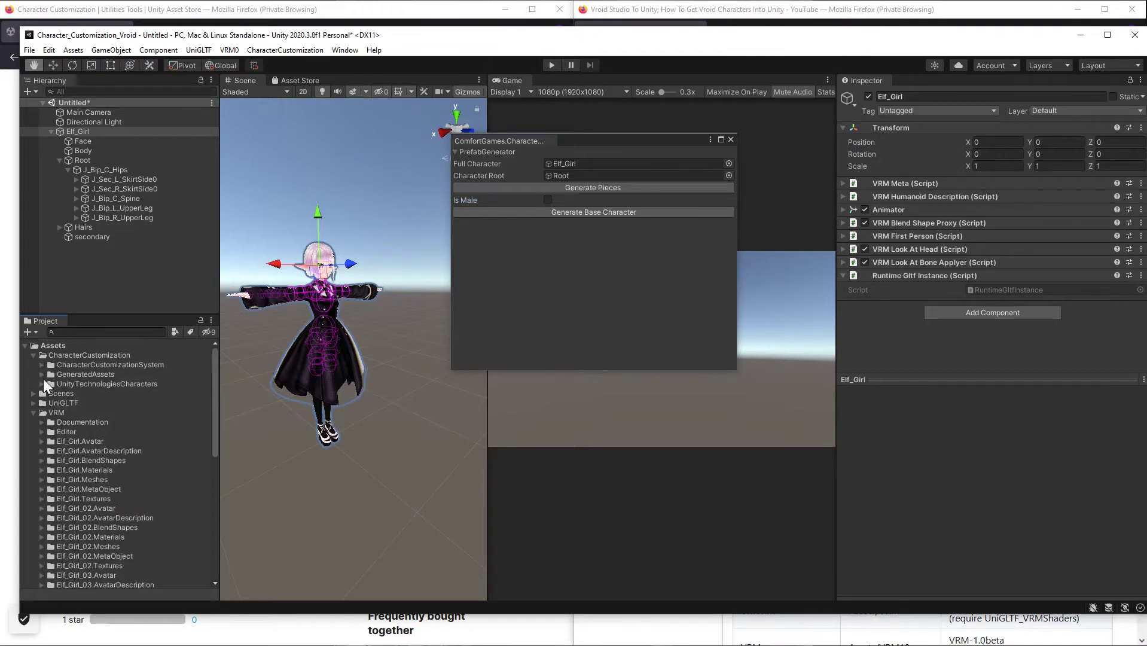
click(42, 375)
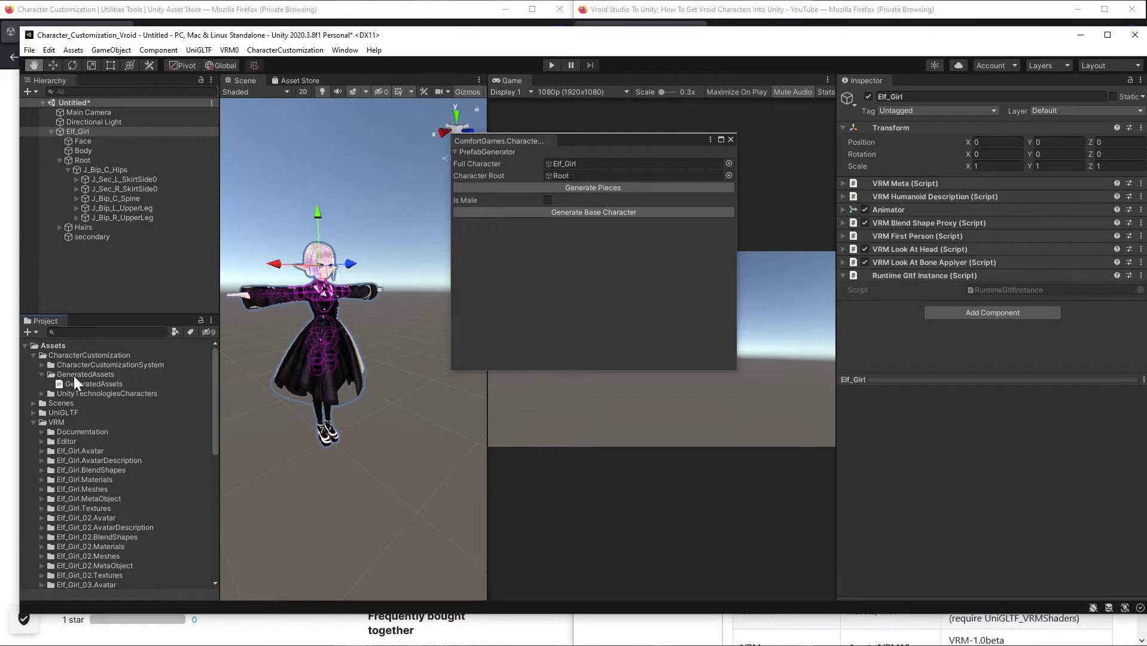
Generate the base character from Elf_Girl and inspect the resulting CharacterBuilder_Female prefab in the GeneratedAssets folder.
click(584, 212)
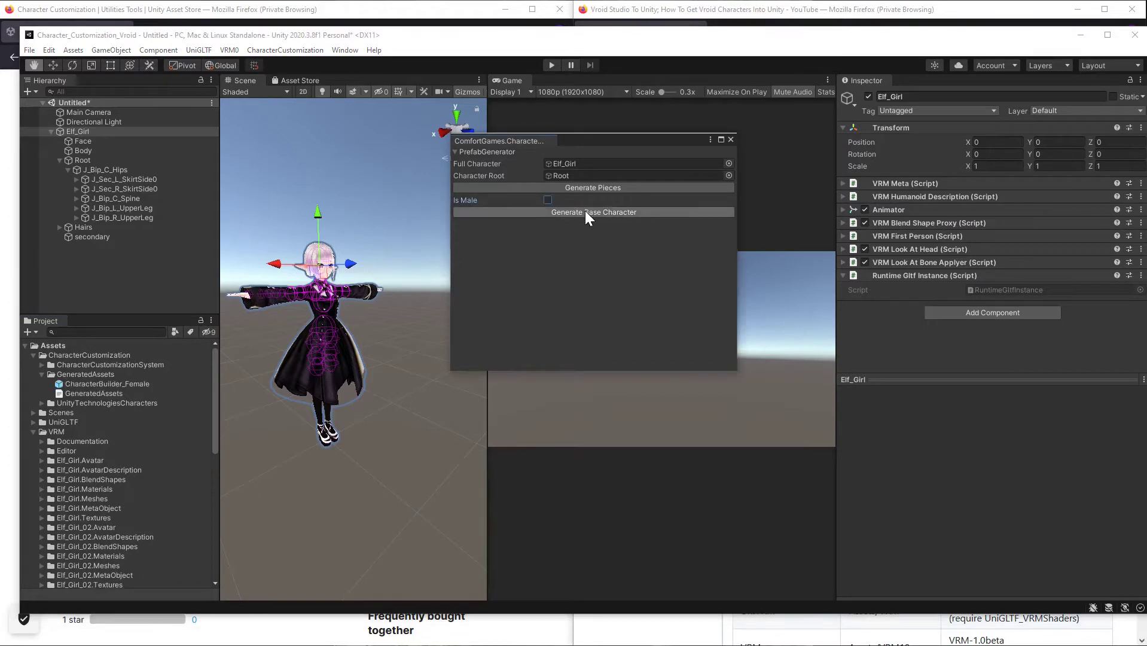
click(96, 385)
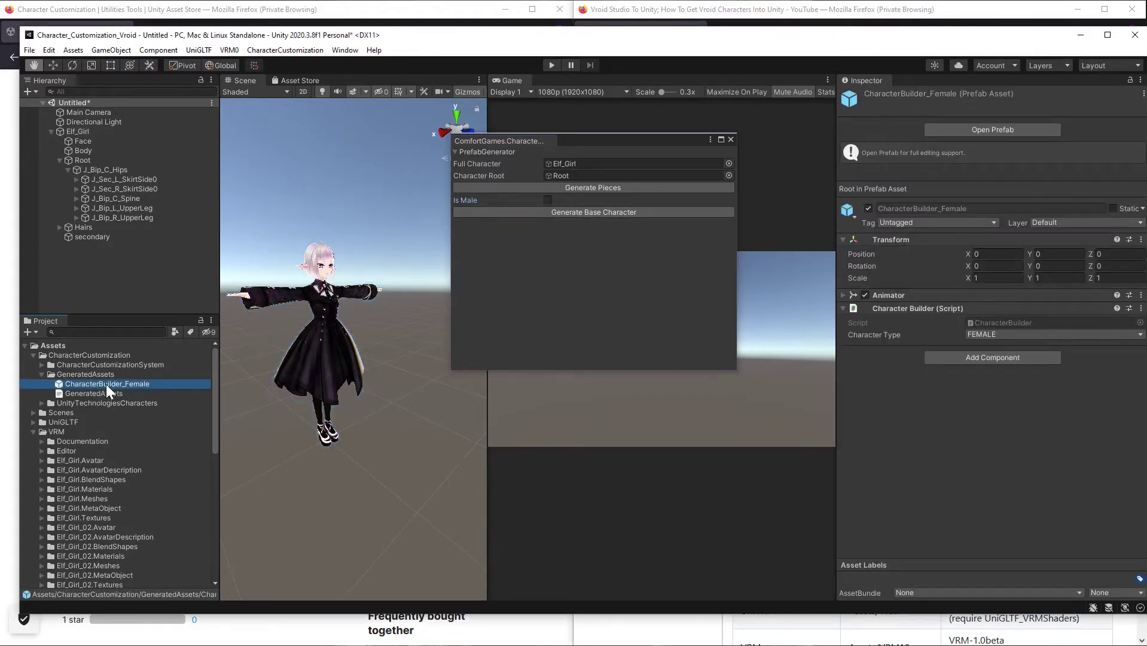
Deactivate Elf_Girl in the scene and add the generated CharacterBuilder_Female prefab to the hierarchy.
click(76, 132)
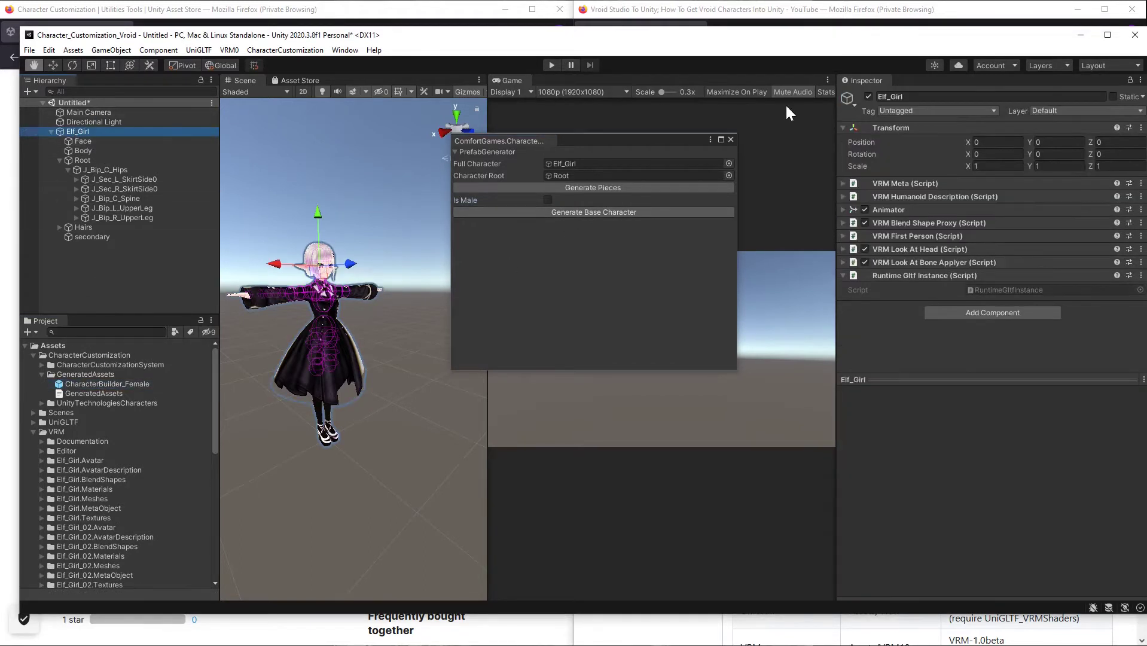
click(867, 96)
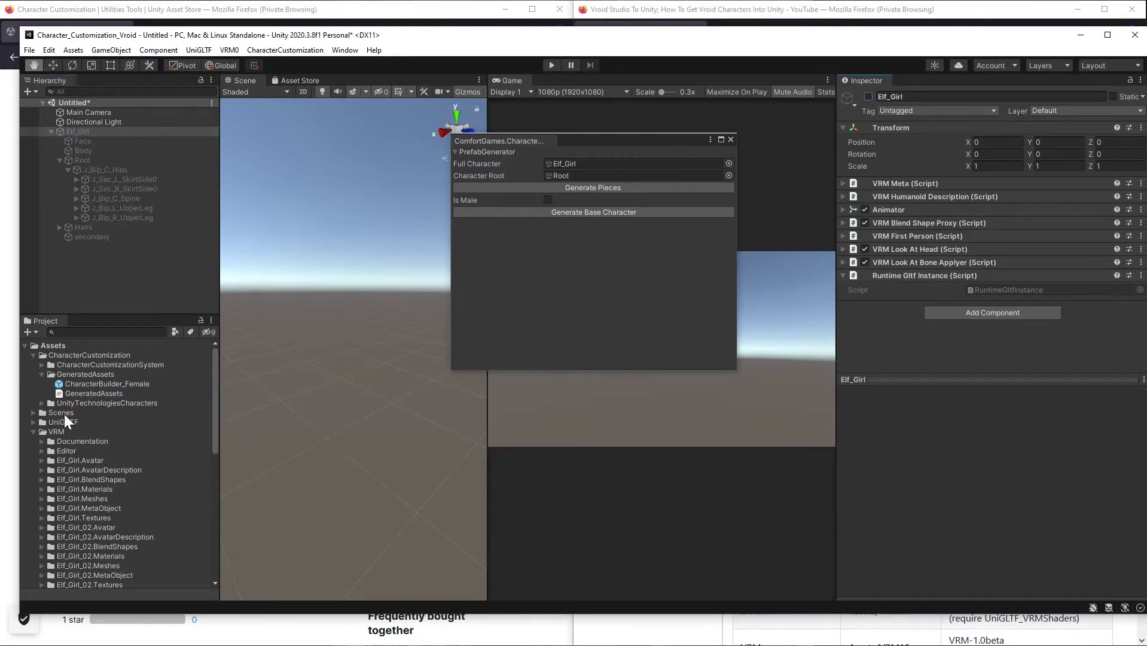
drag(81, 387, 79, 269)
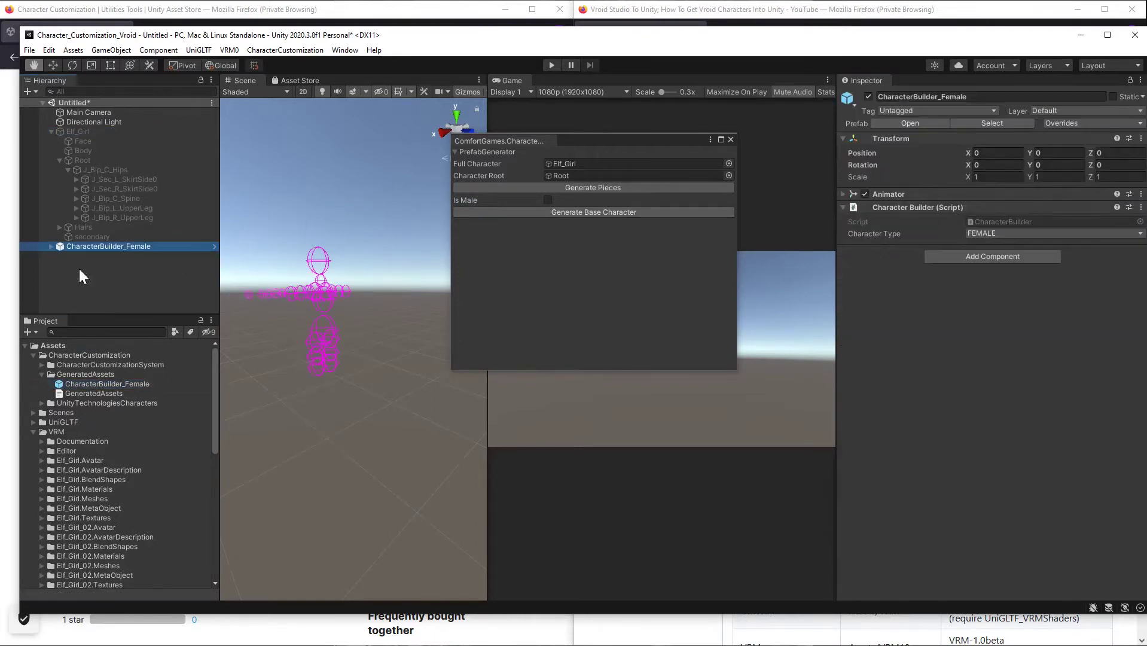
Examine the bone hierarchy under CharacterBuilder_Female's Root and the Character Type options of its Character Builder script.
click(50, 247)
click(59, 256)
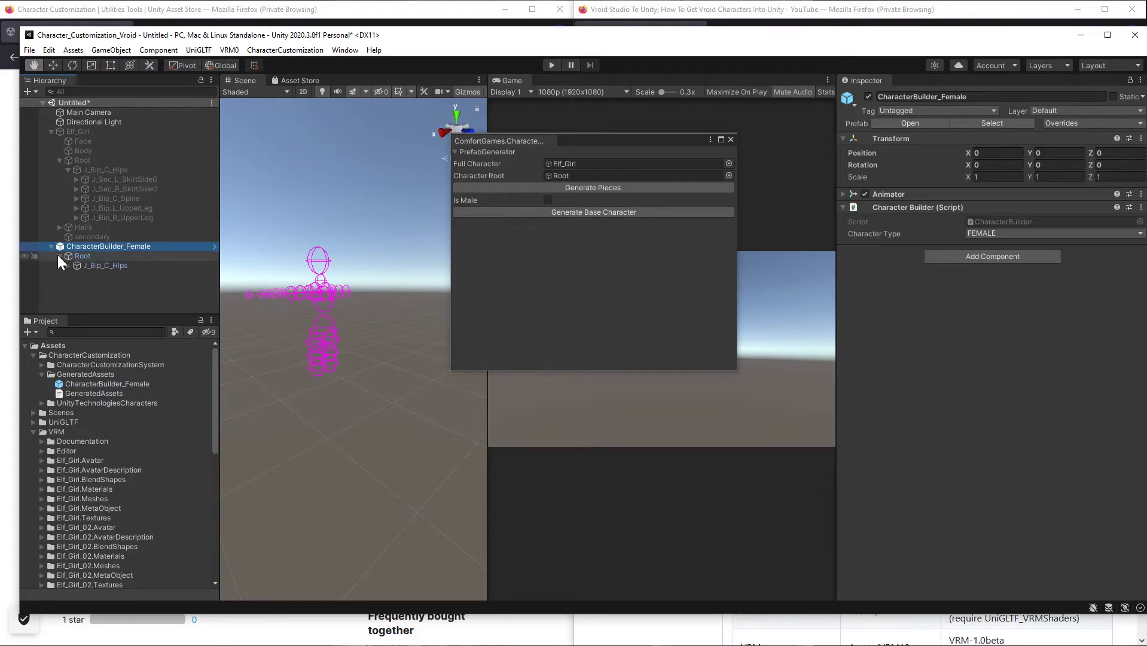
click(67, 267)
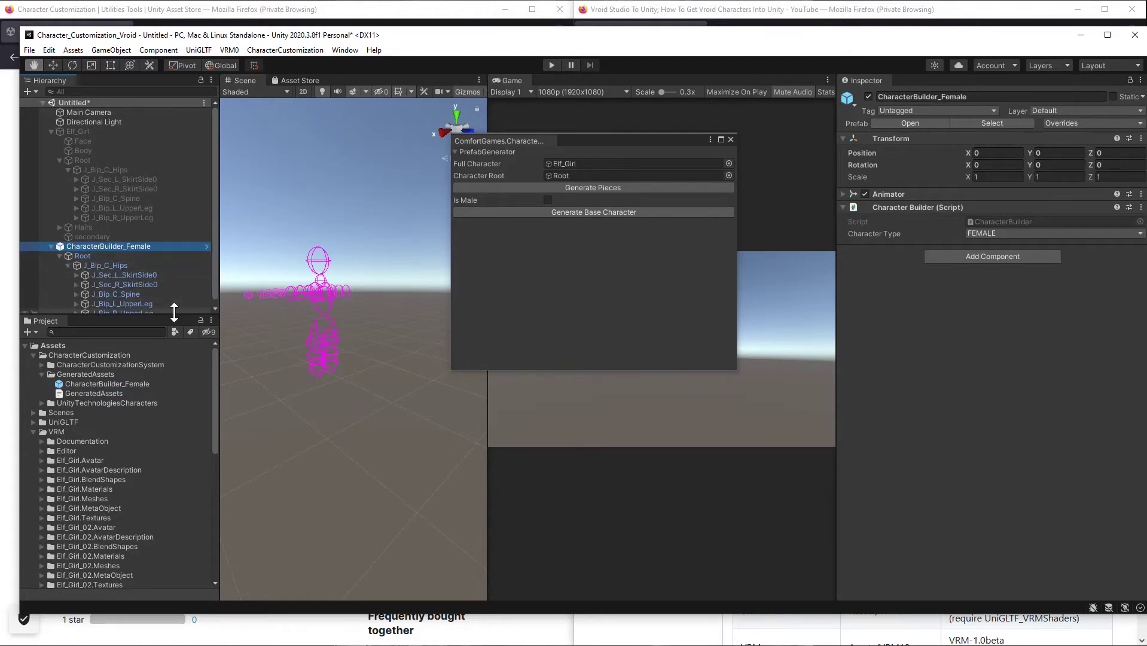
drag(174, 312, 181, 384)
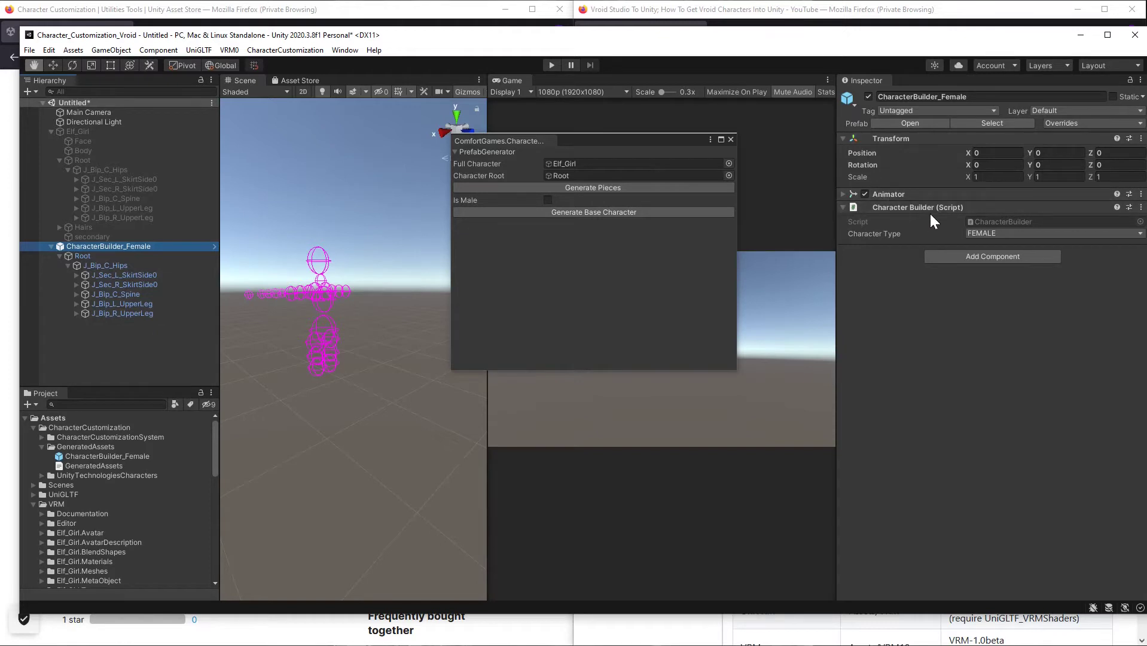
click(973, 234)
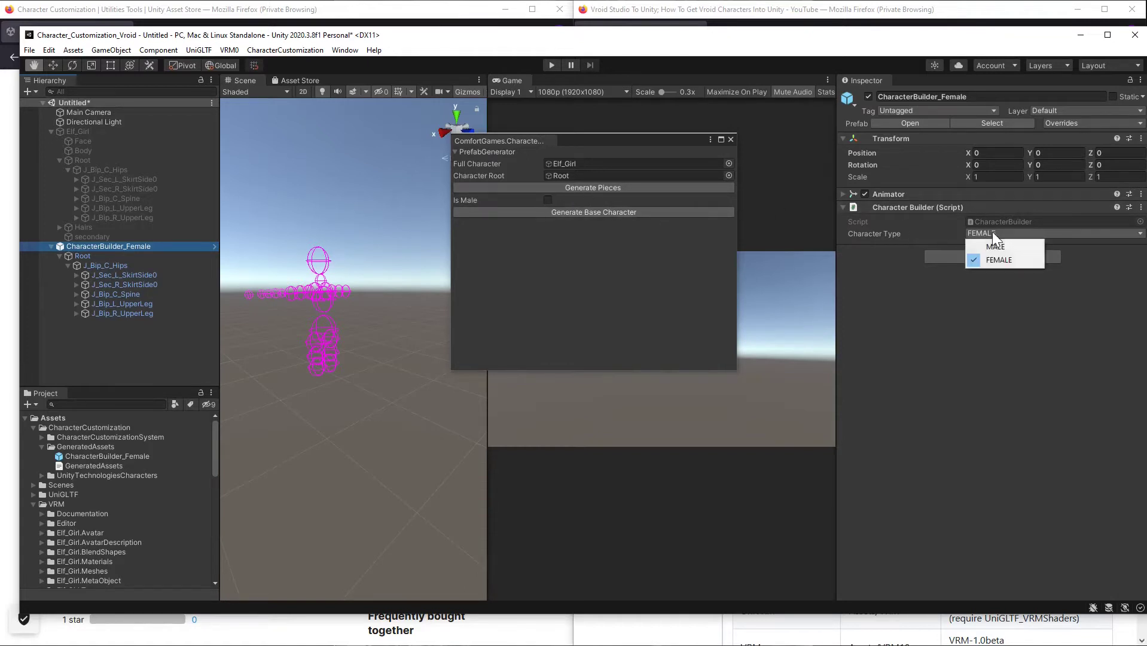
click(902, 327)
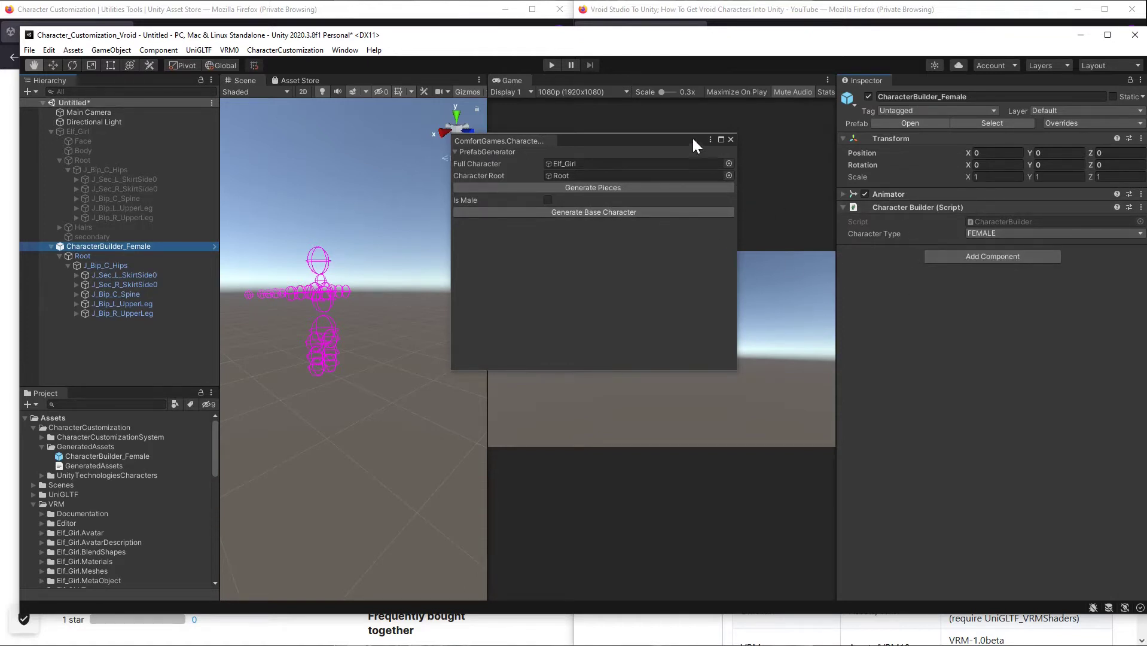
Close the PrefabGenerator window and delete the CharacterBuilder_Female instance from the scene.
click(730, 139)
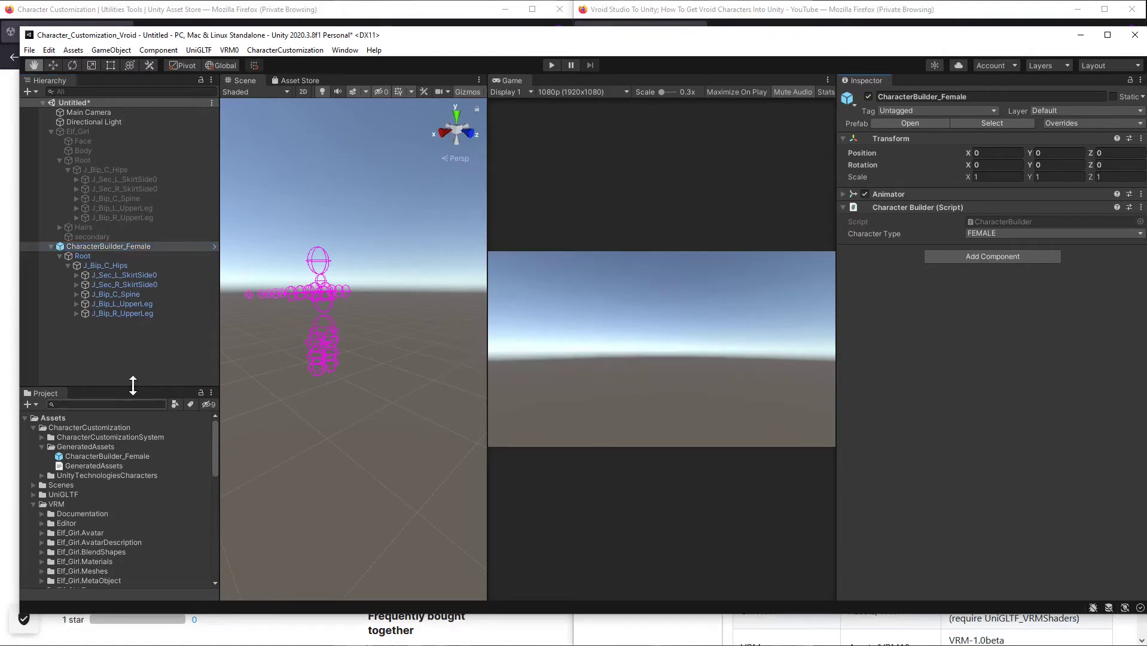
right_click(117, 246)
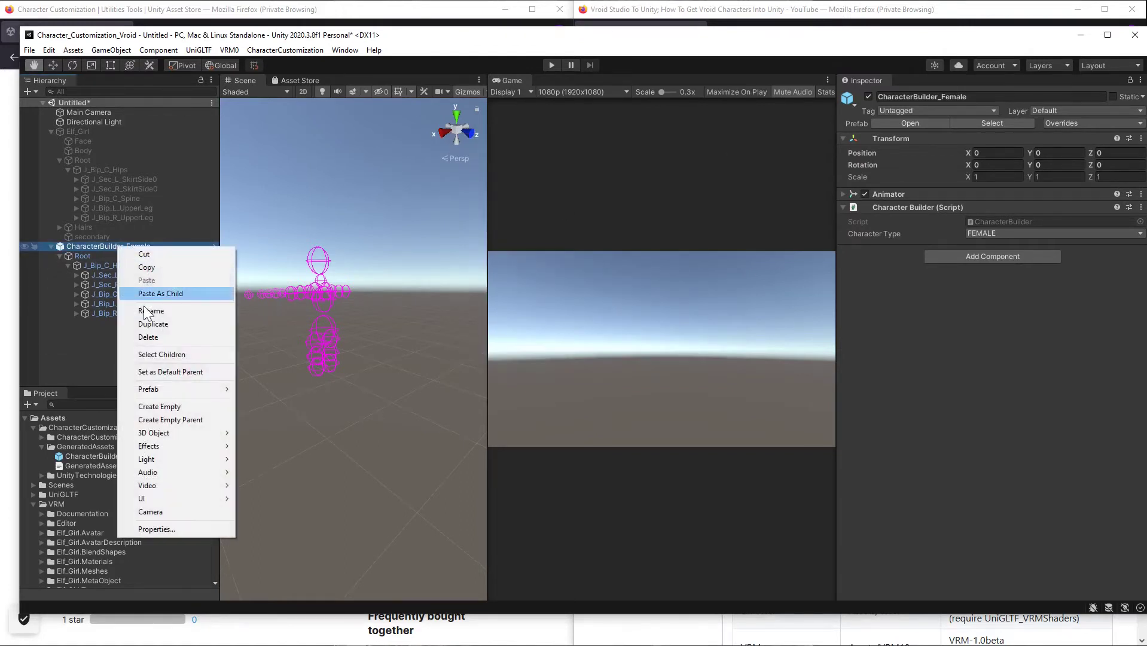
click(149, 337)
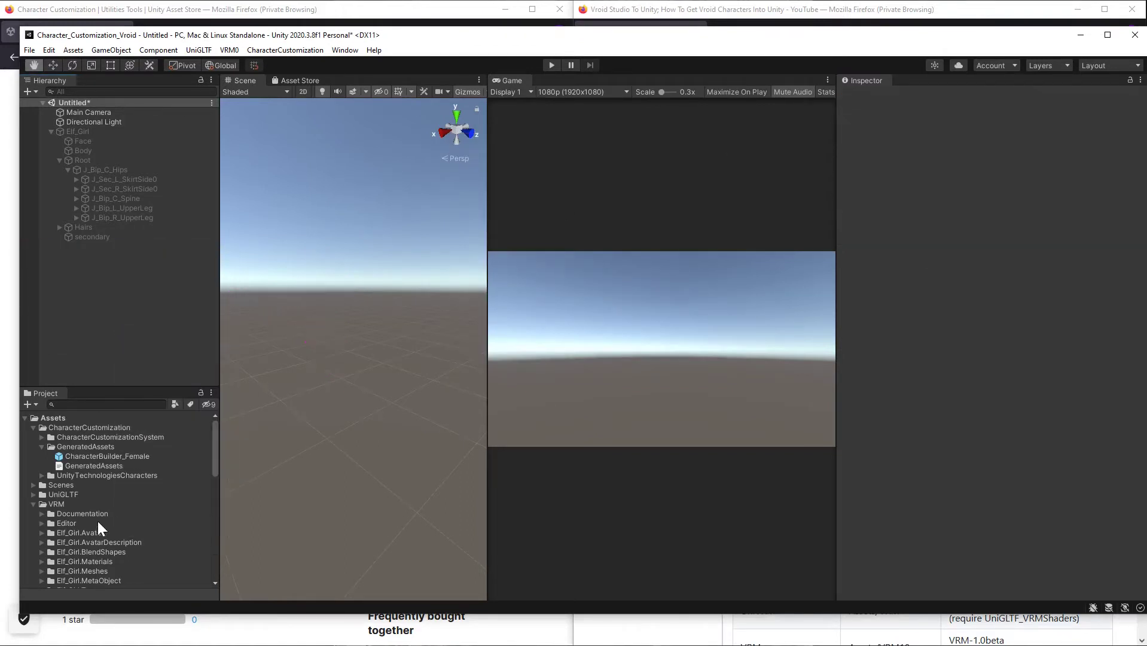
Rename the original CharacterBuilder_Female prefab in CharacterCustomizationSystem's Prefabs folder to CharacterBuilder_Female_Old.
click(42, 437)
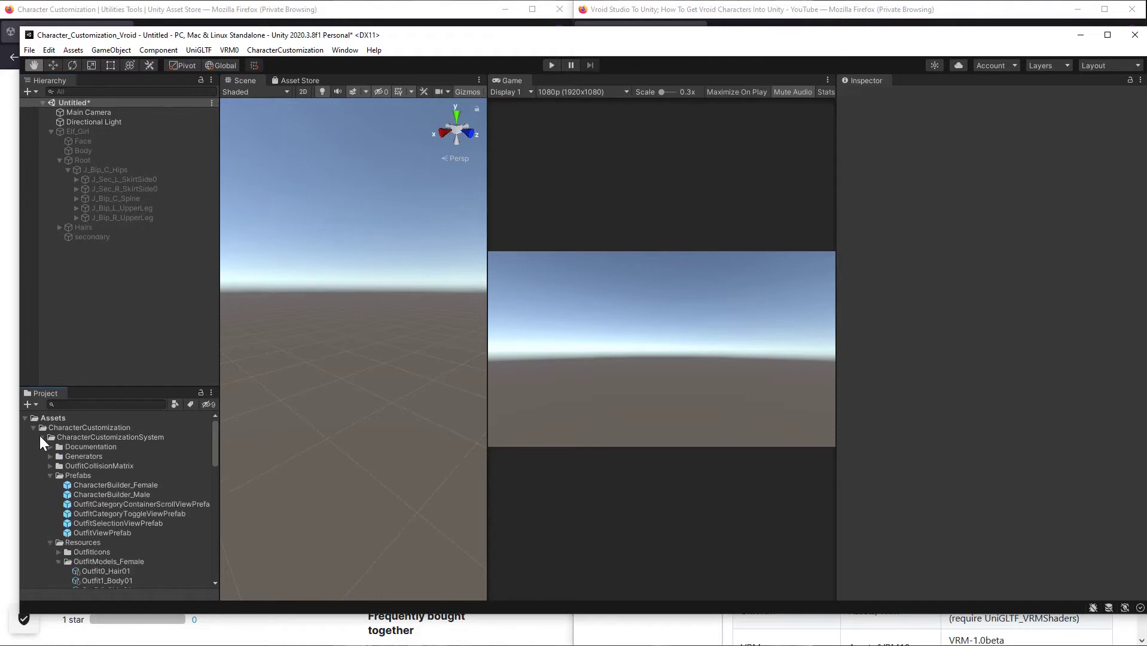
click(117, 485)
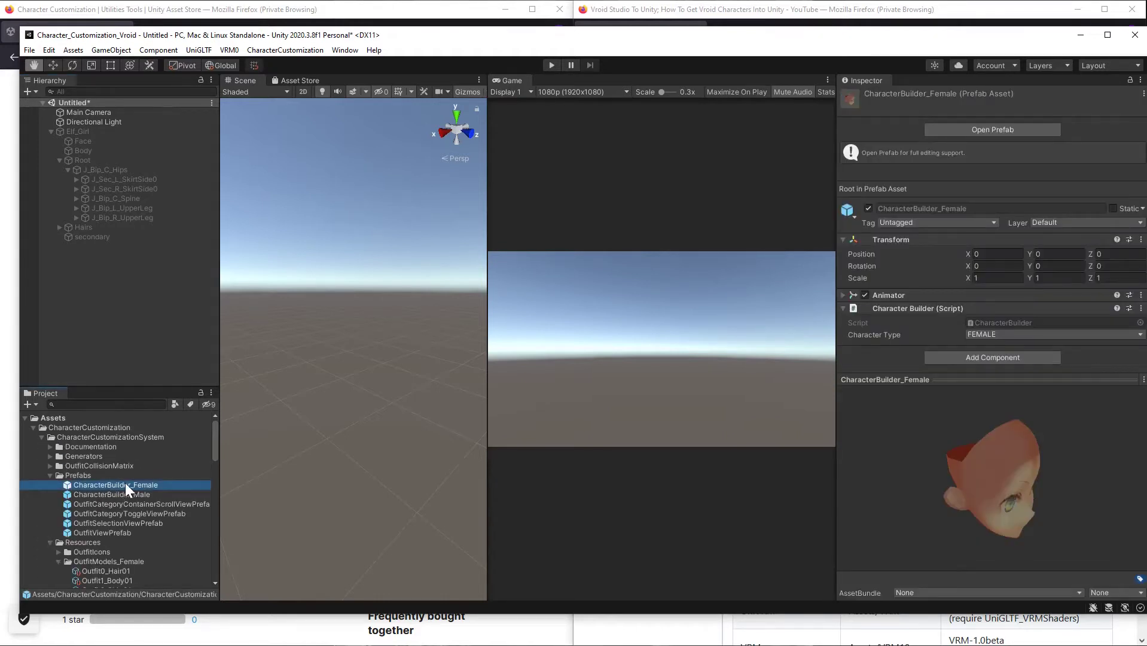
click(124, 484)
click(158, 485)
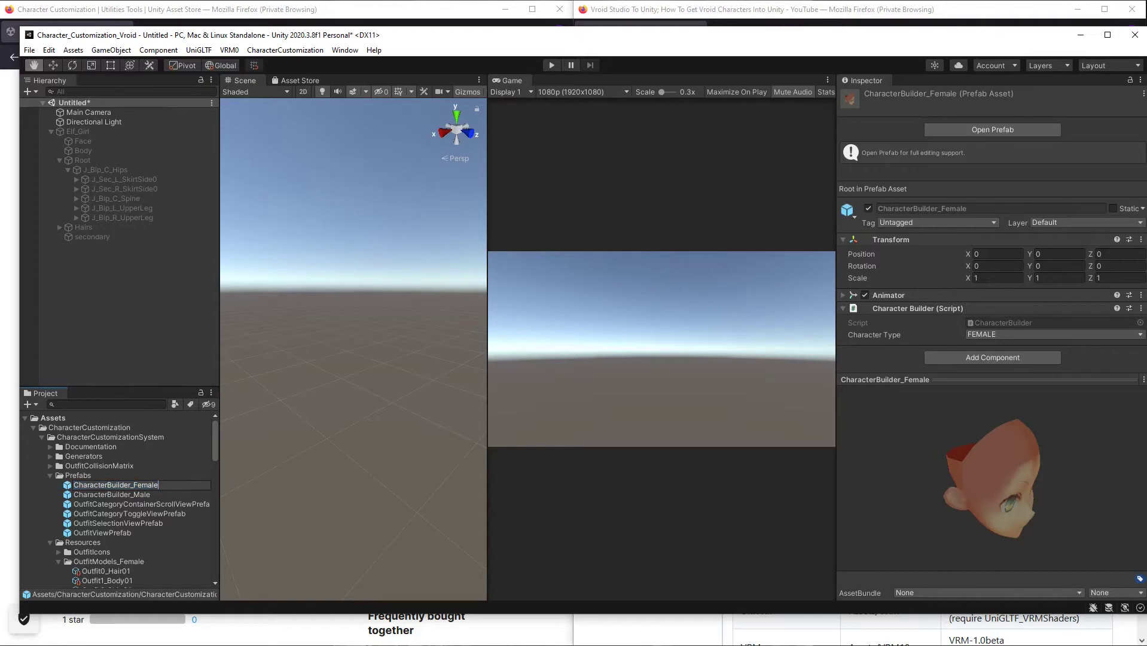
text(_Old)
key(Return)
Move the generated CharacterBuilder_Female prefab from GeneratedAssets into the CharacterCustomizationSystem Prefabs folder.
scroll(130, 501, down, 10)
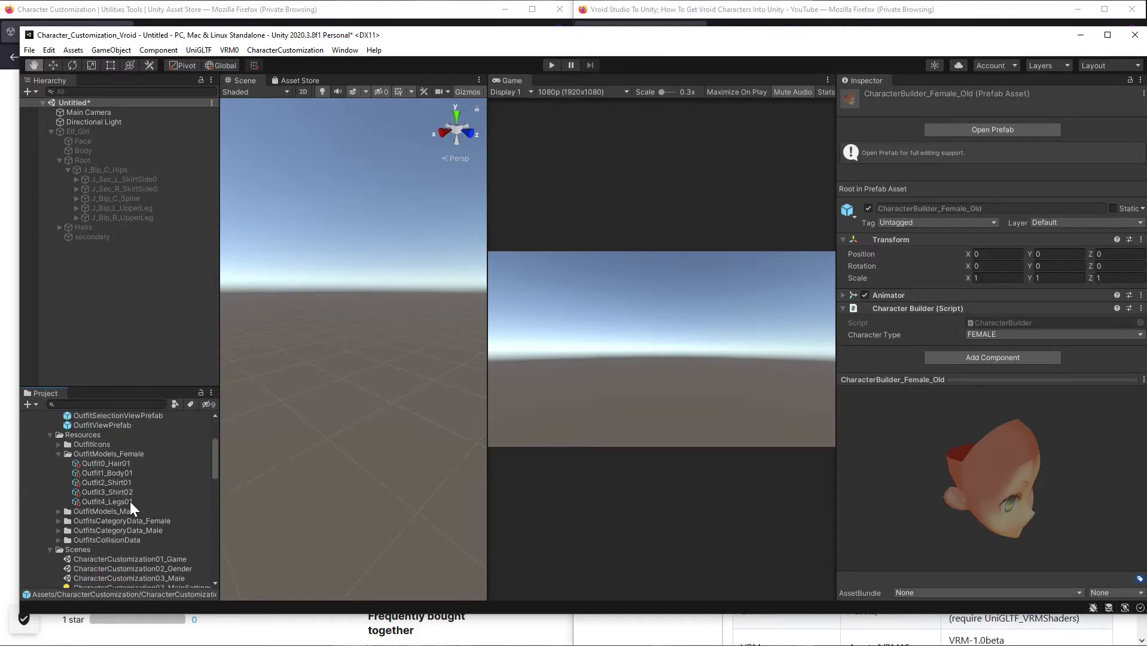
drag(119, 388, 112, 326)
scroll(110, 428, up, 5)
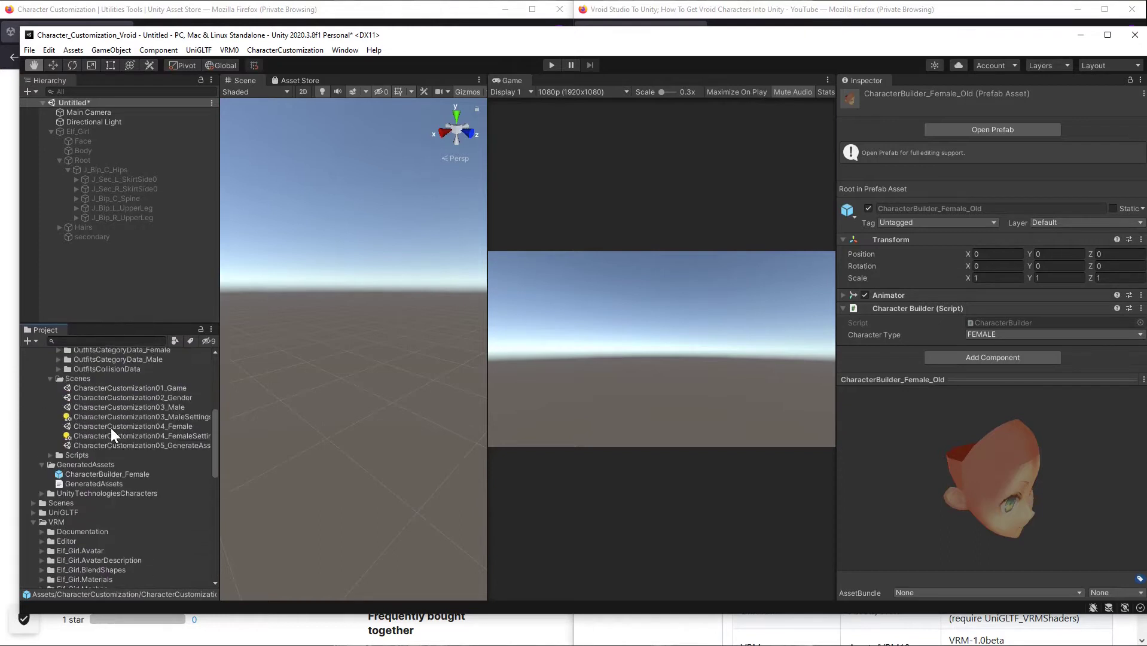
click(111, 509)
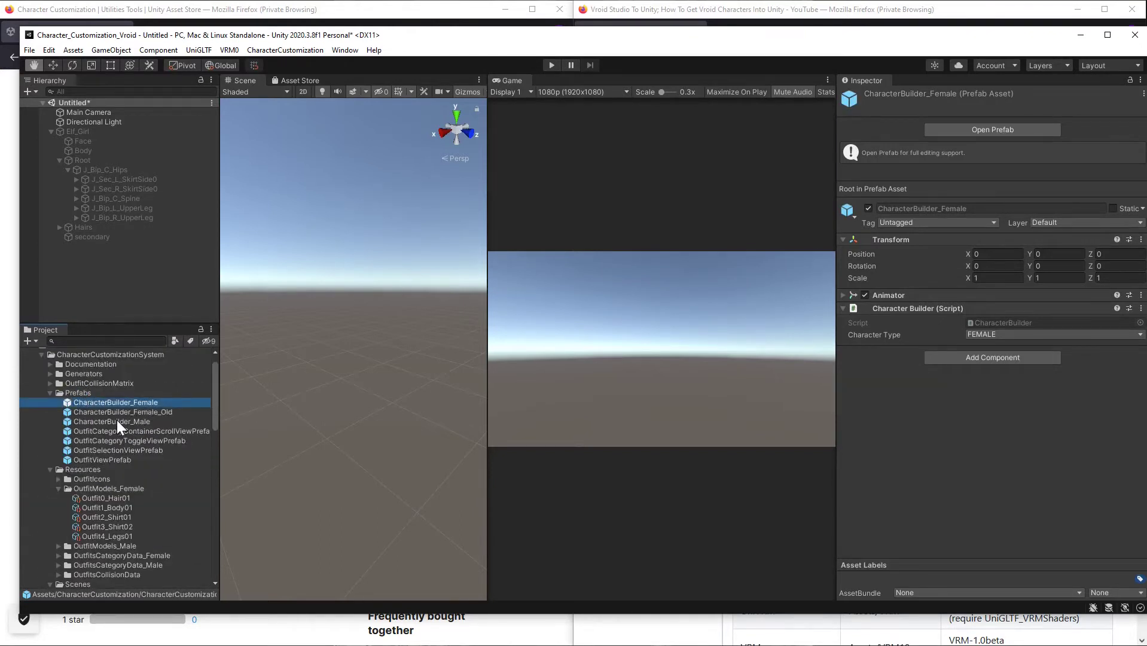
scroll(116, 424, down, 3)
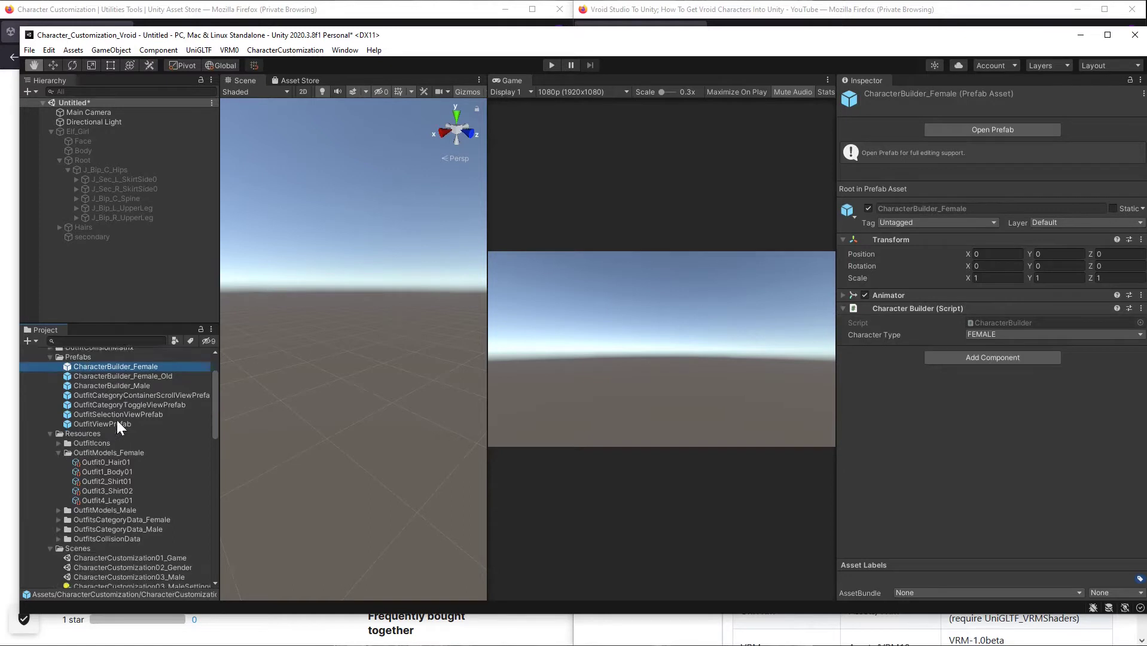
Reactivate the Elf_Girl object in the scene and clear the selection.
click(83, 130)
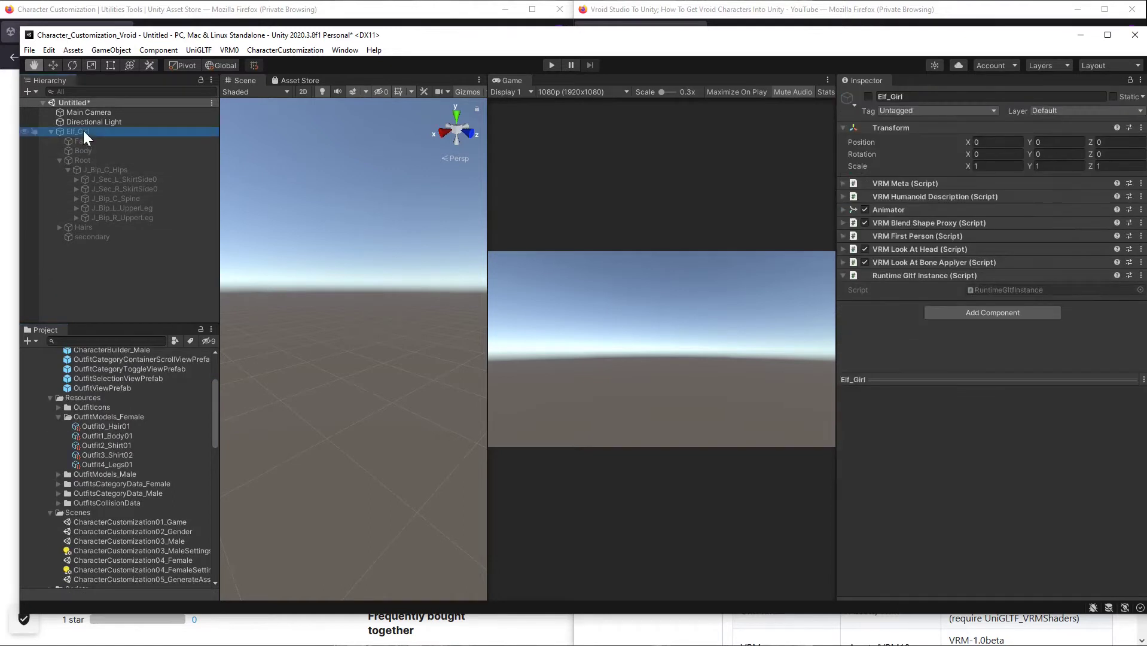
click(868, 96)
click(119, 309)
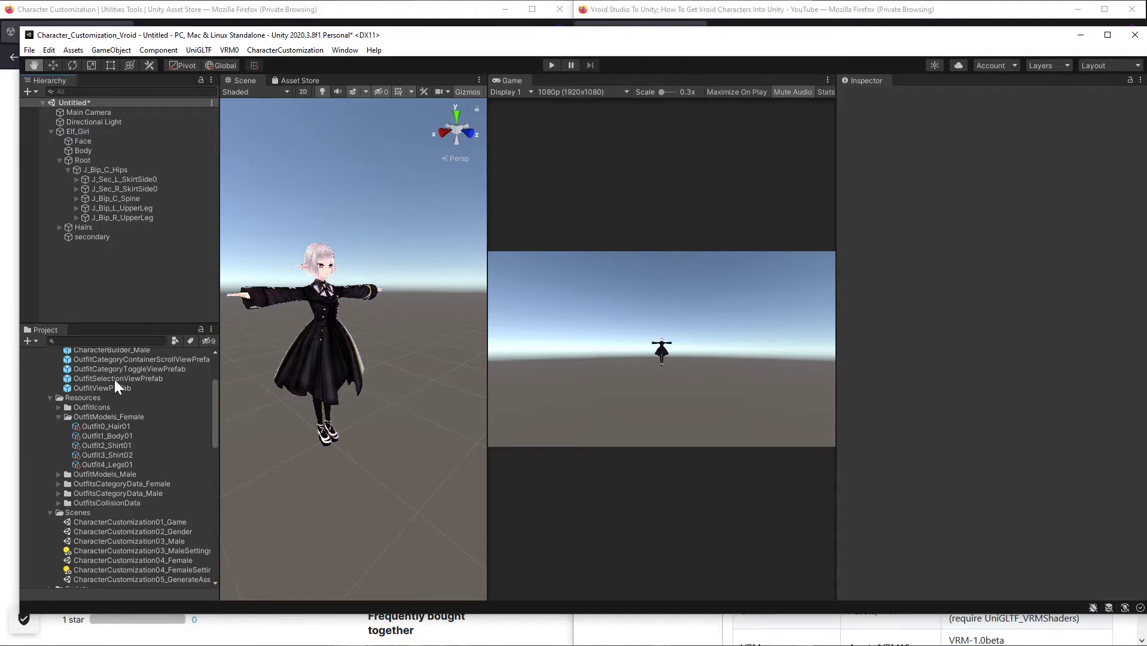
Inspect Elf_Girl's Hairs group and toggle the Hair001 mesh off and on to identify it on the model.
scroll(114, 379, down, 6)
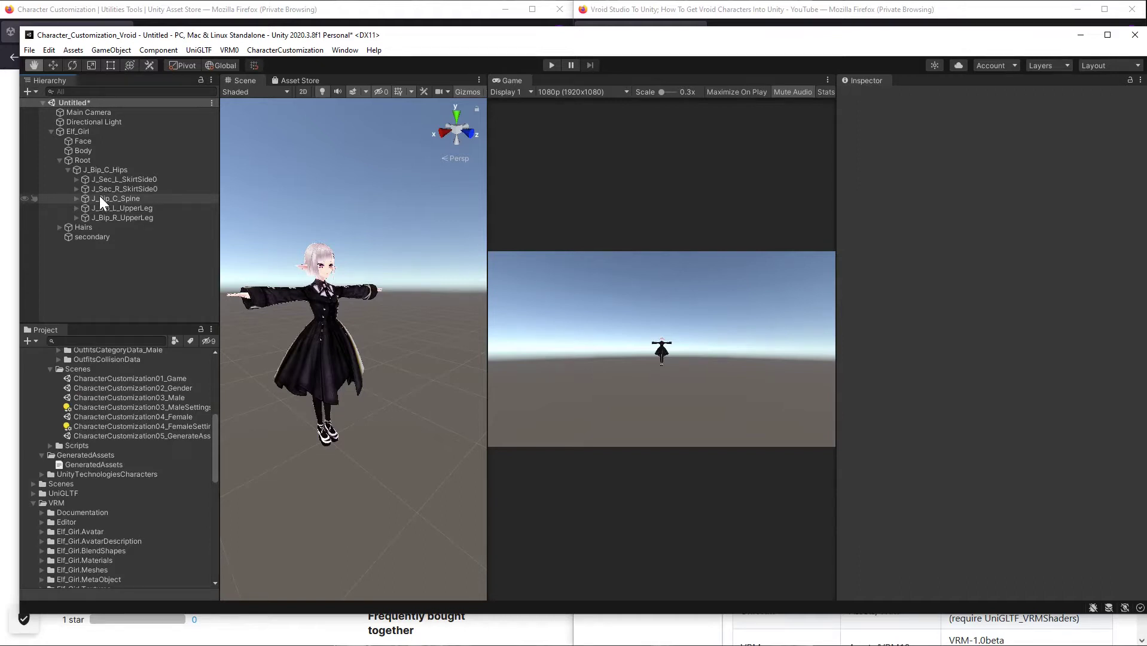
click(60, 228)
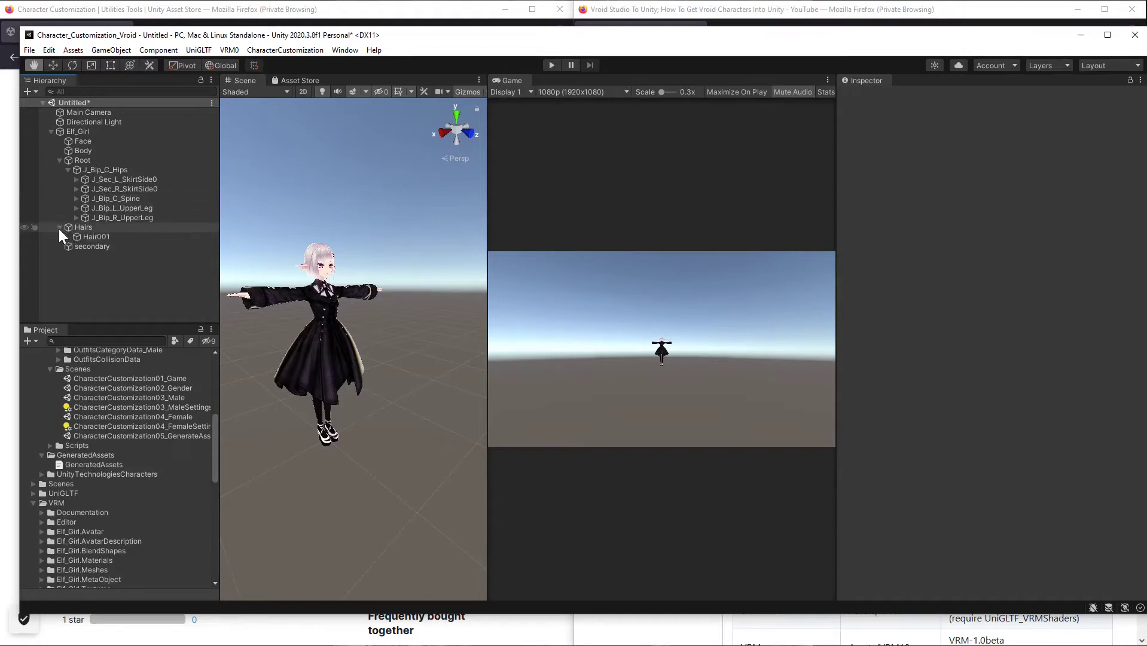
click(80, 229)
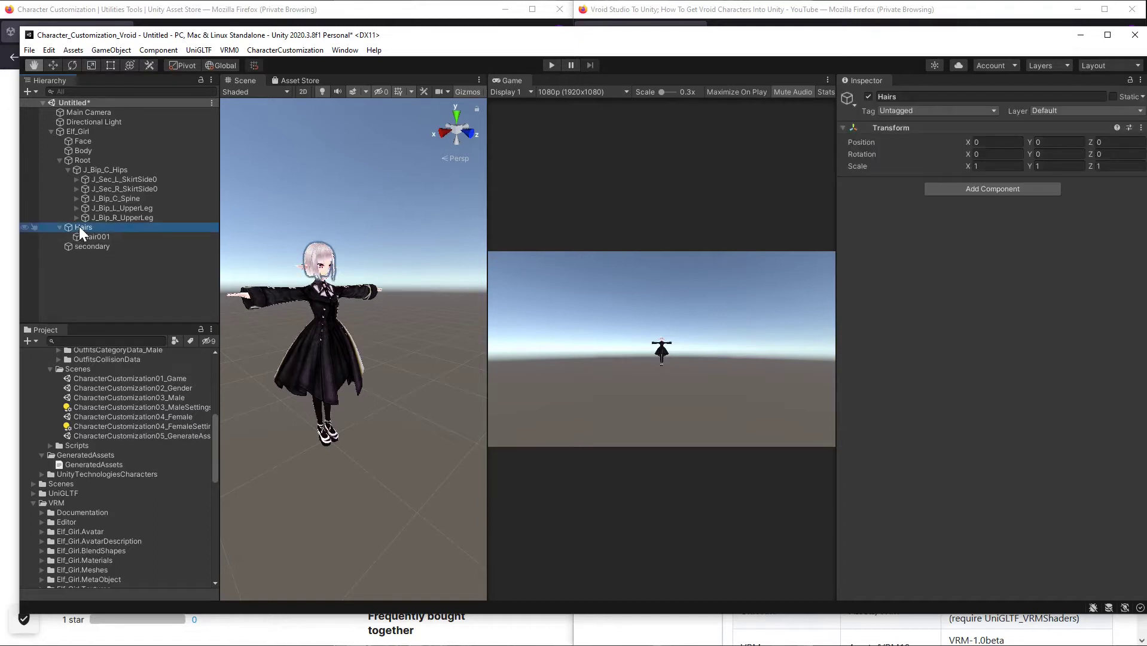
click(88, 237)
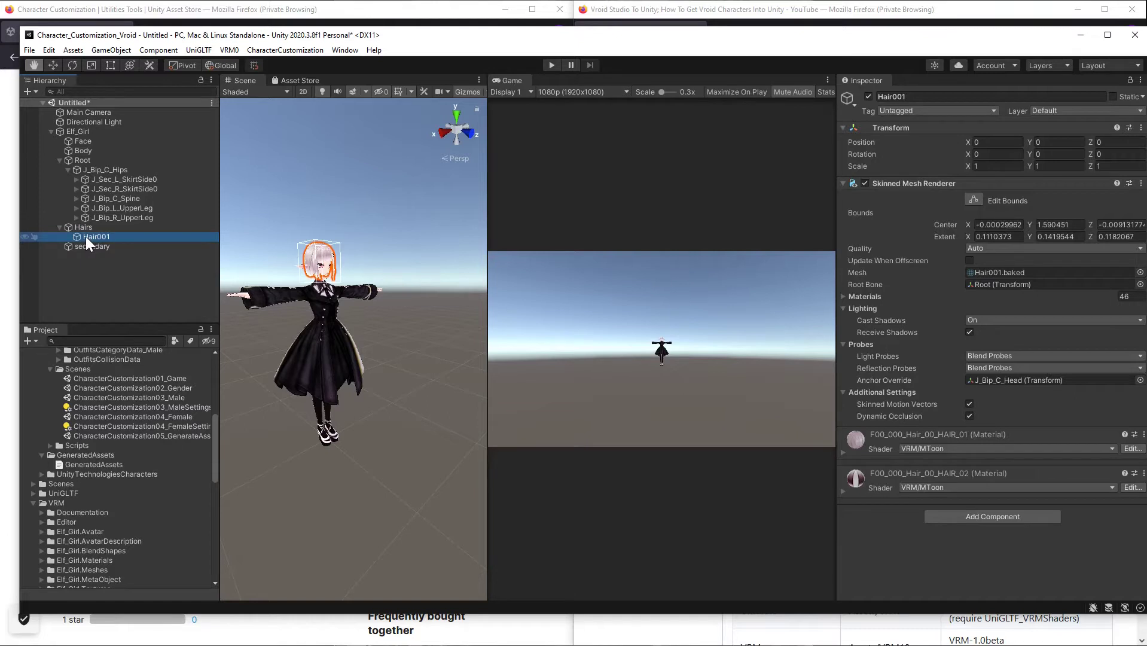
click(868, 96)
click(867, 96)
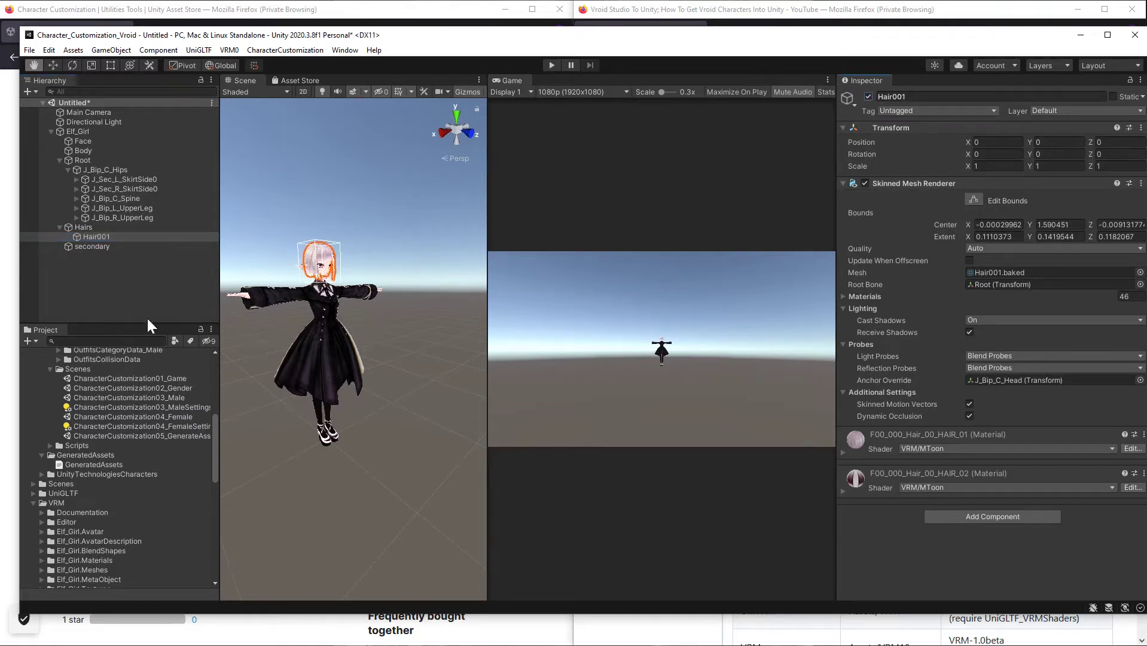
Review the VRM Spring Bone components on Elf_Girl's secondary object and delete that object.
click(83, 247)
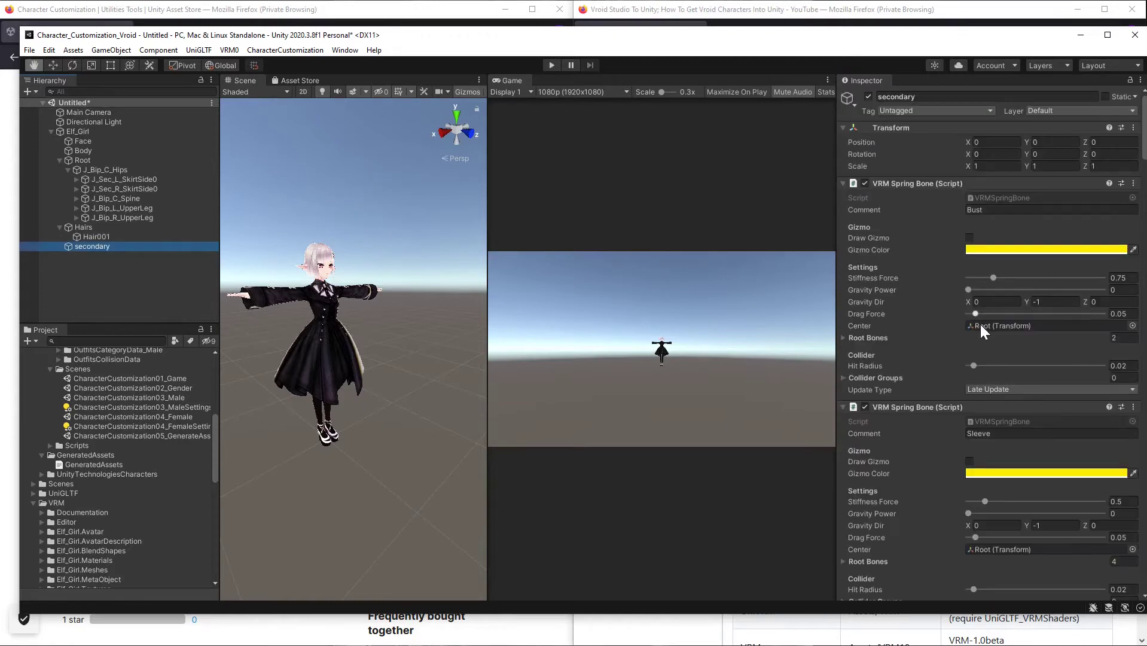
scroll(966, 329, down, 15)
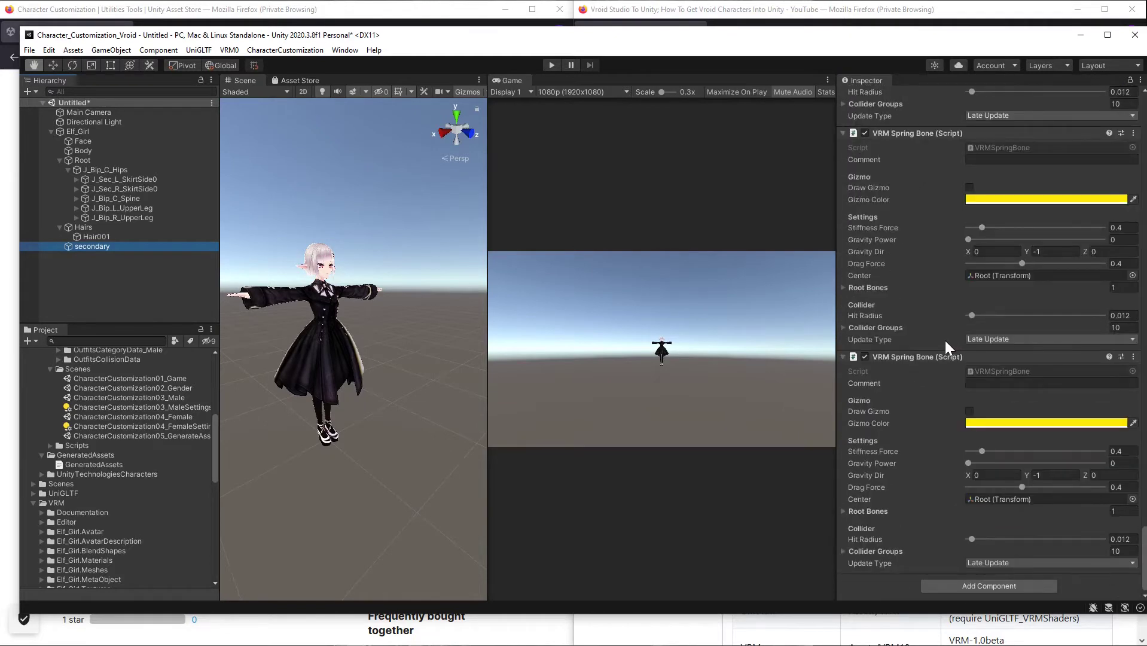
scroll(941, 341, up, 4)
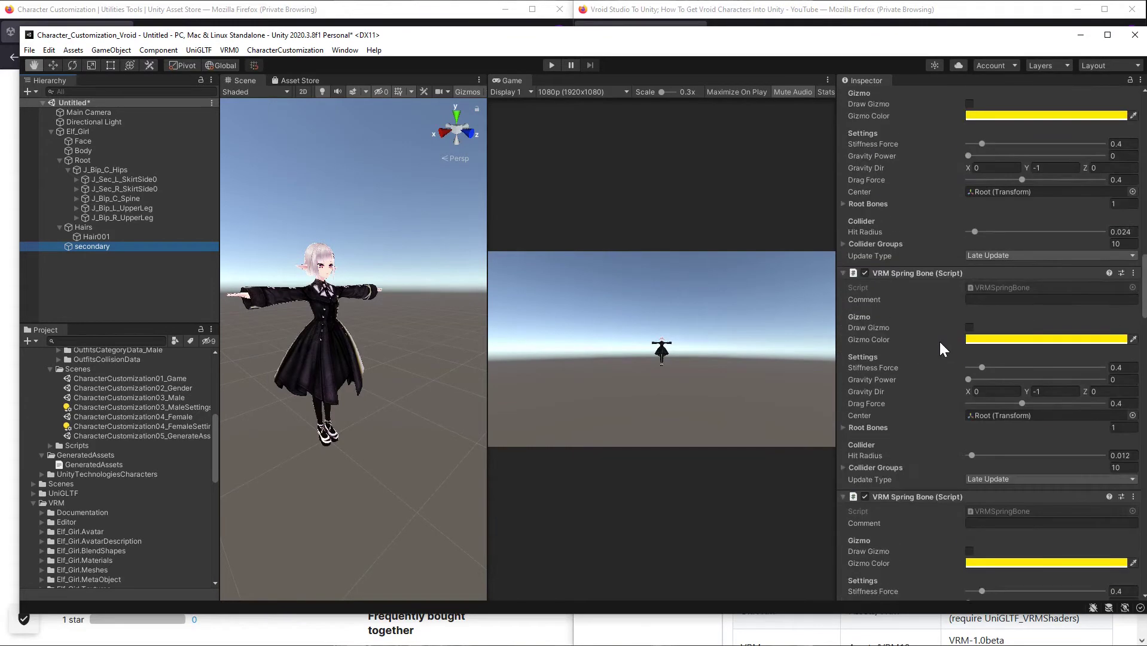
scroll(938, 341, up, 4)
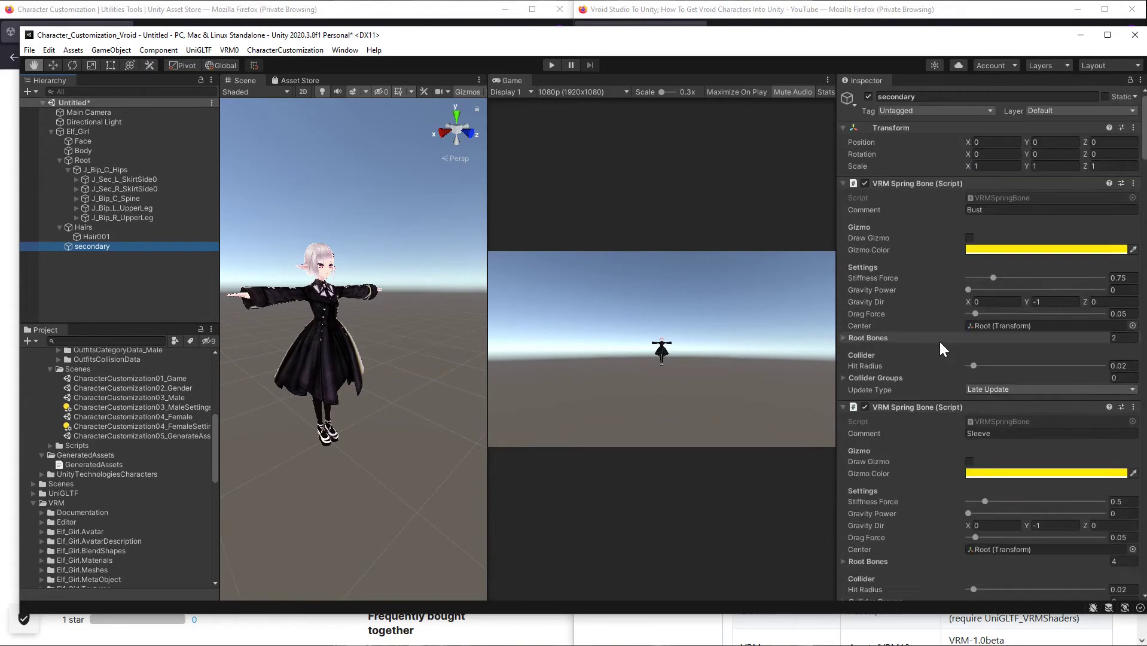
right_click(79, 246)
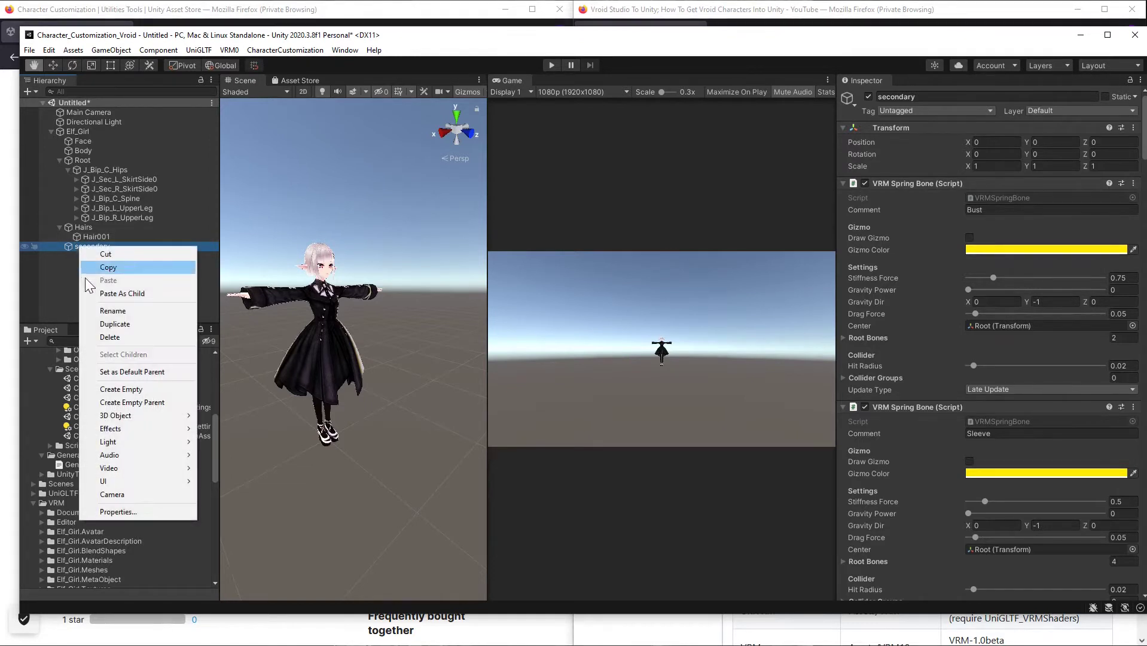
click(101, 337)
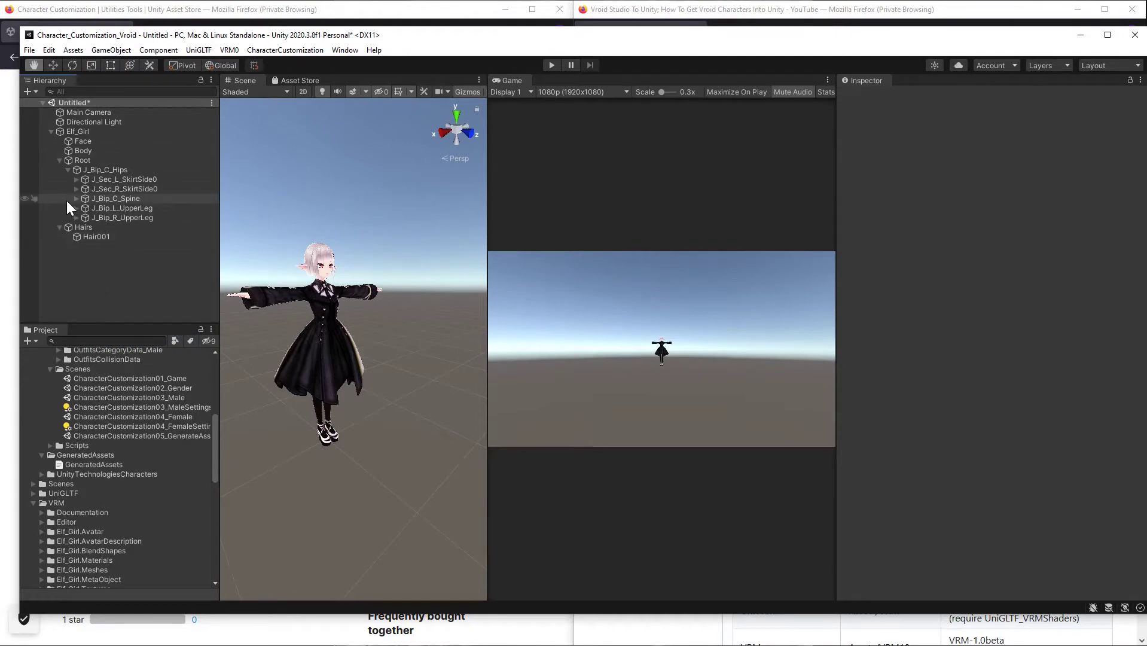
Inspect the Face and Body meshes of Elf_Girl, including the Body's skinned mesh renderer and materials.
click(77, 131)
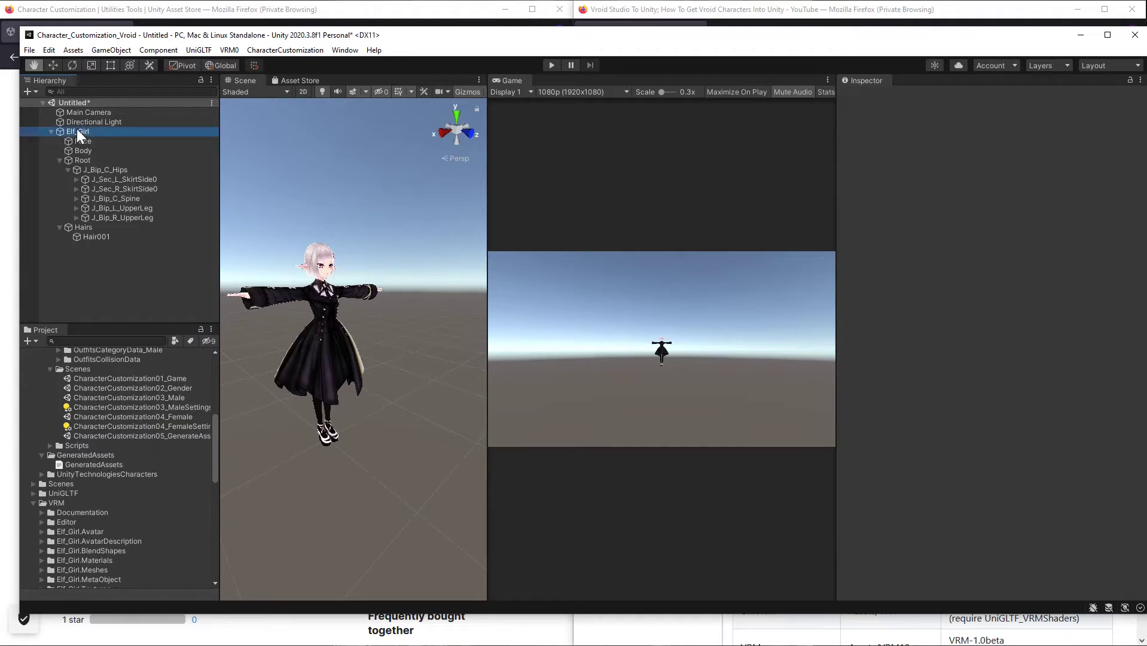
click(83, 140)
click(81, 151)
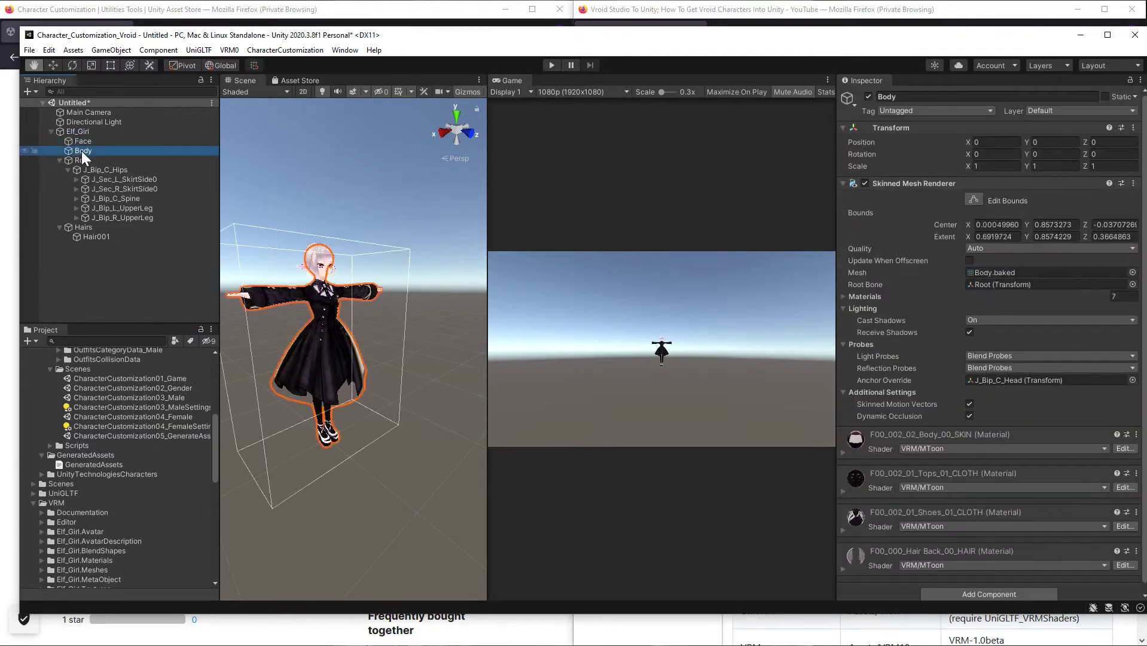
Inspect Elf_Girl's Root bone hierarchy and its Hairs group with the Hair001 mesh, and collapse both groups.
click(80, 160)
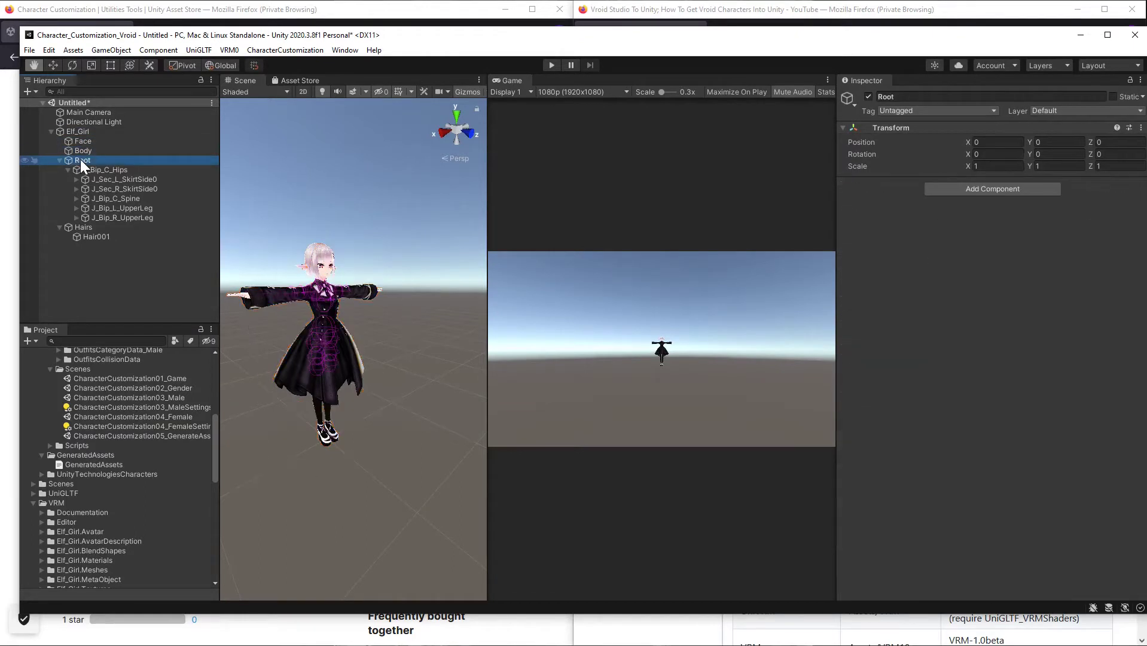
click(79, 226)
click(92, 238)
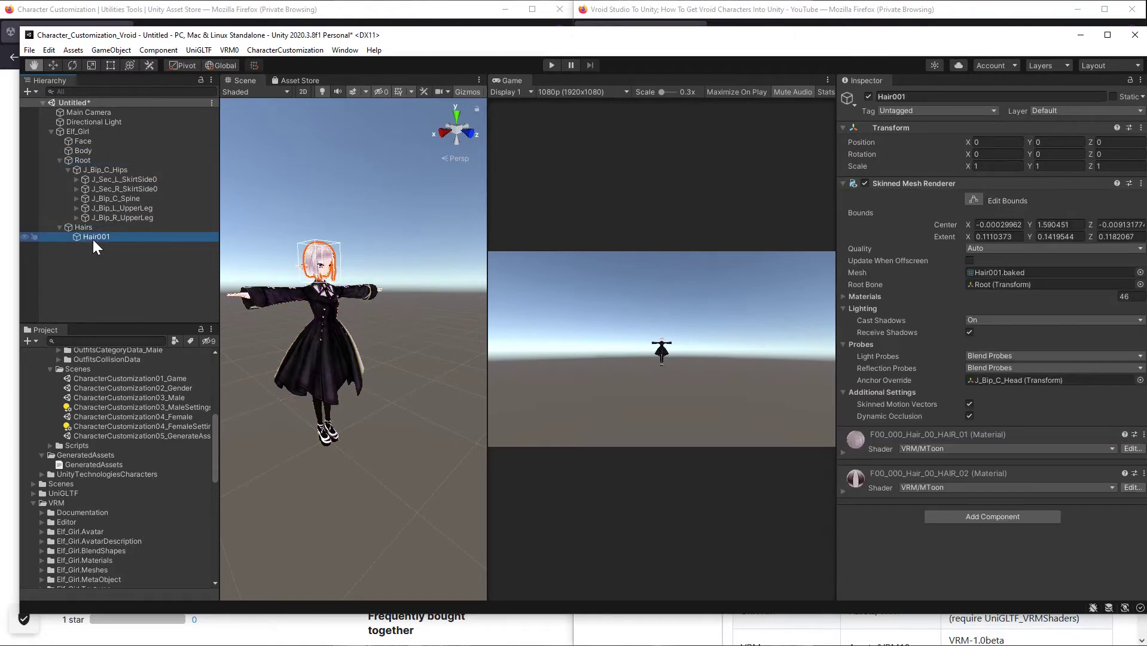
click(60, 160)
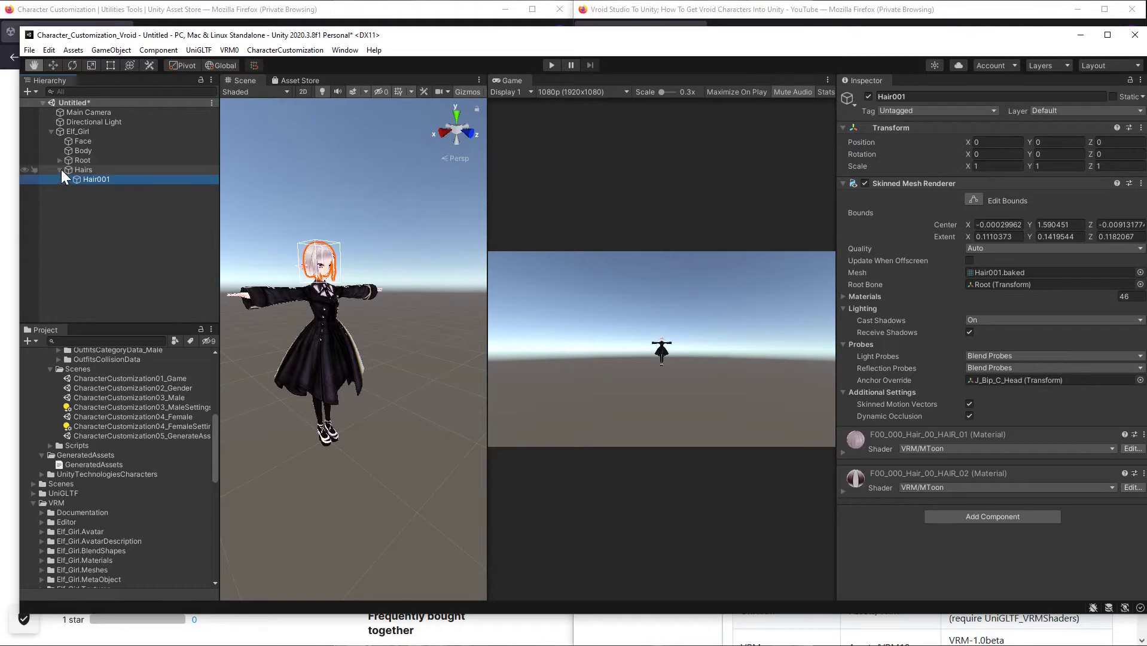
click(60, 169)
Generate pieces in the PrefabGenerator with Elf_Girl as Full Character, Root as Character Root and Is Male turned off.
click(285, 50)
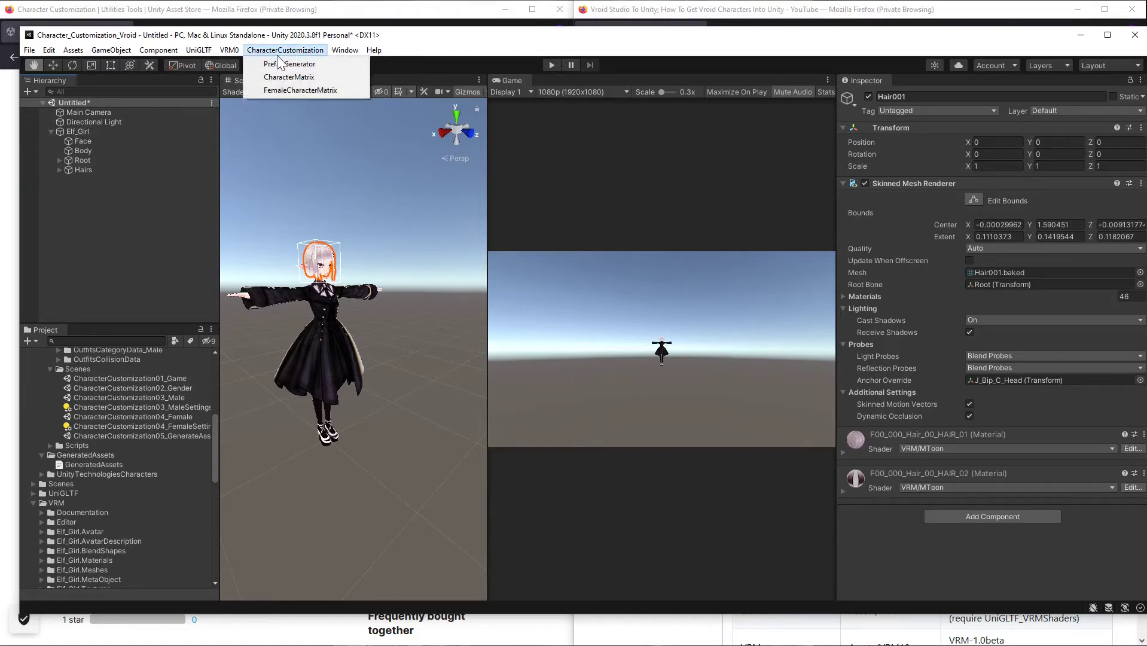
click(281, 71)
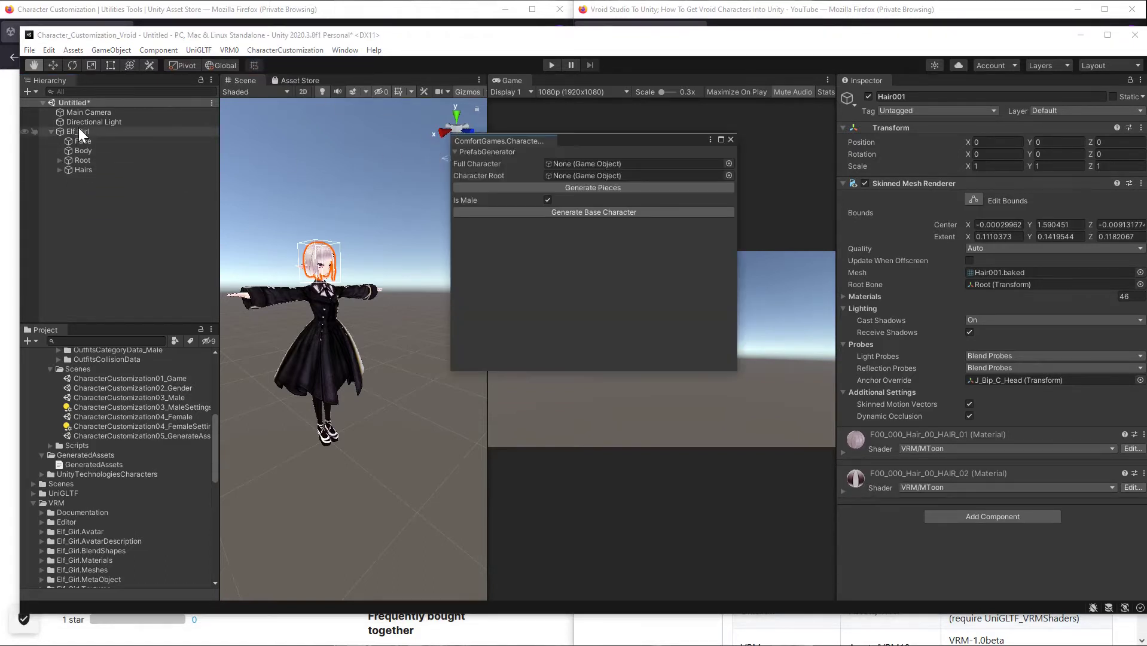
drag(73, 132, 577, 165)
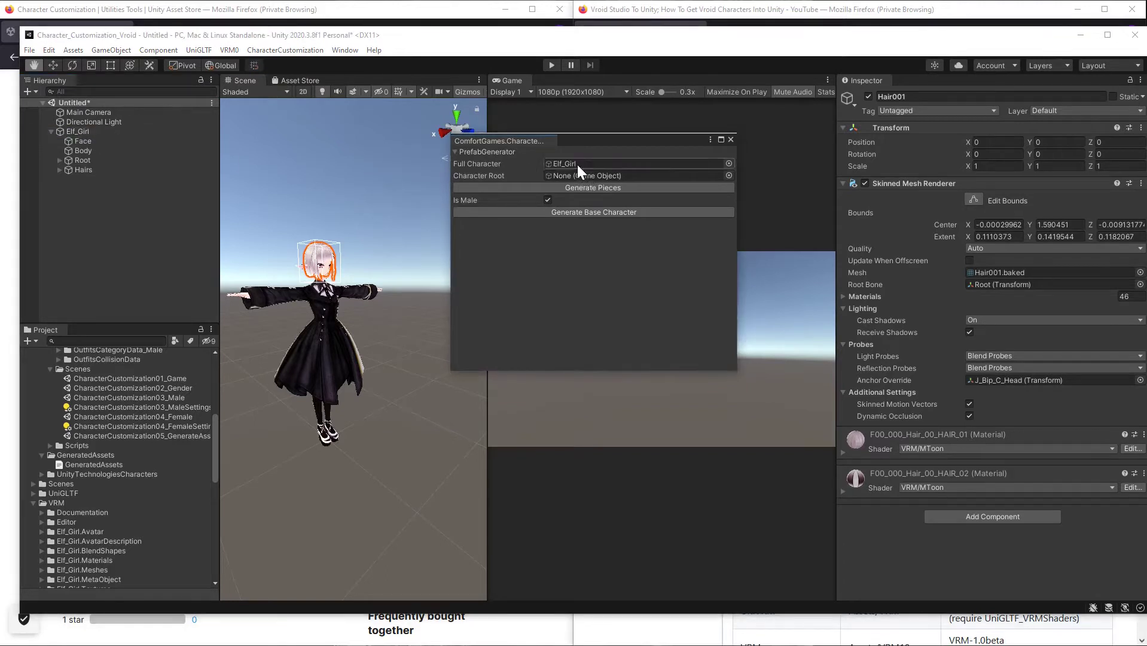
drag(104, 158, 620, 173)
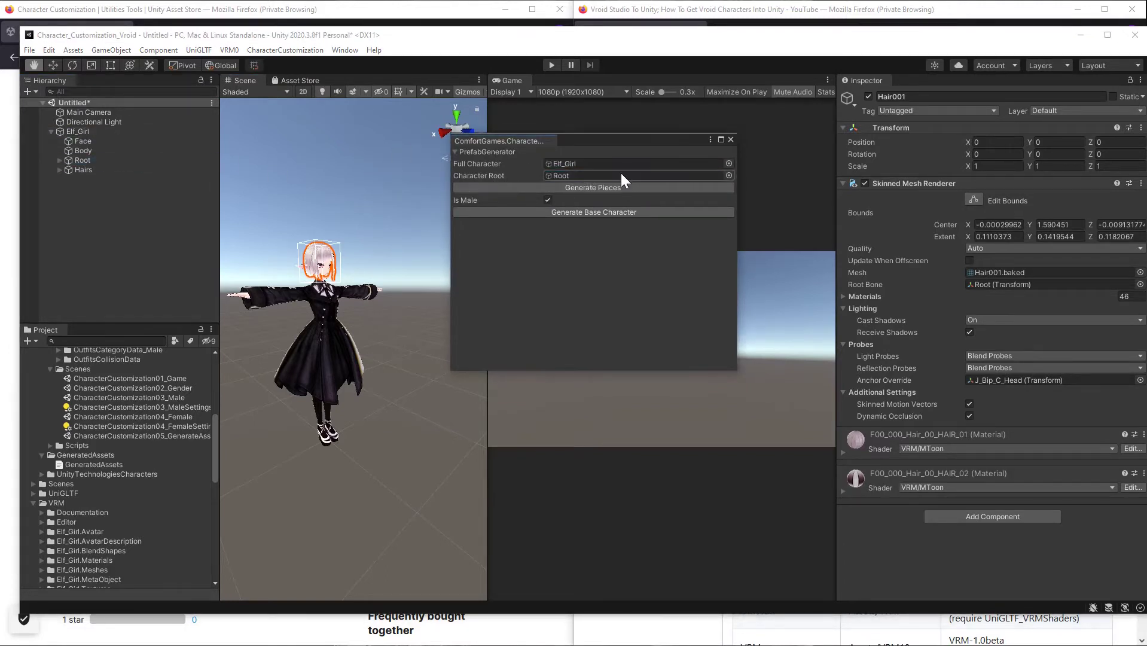
click(547, 200)
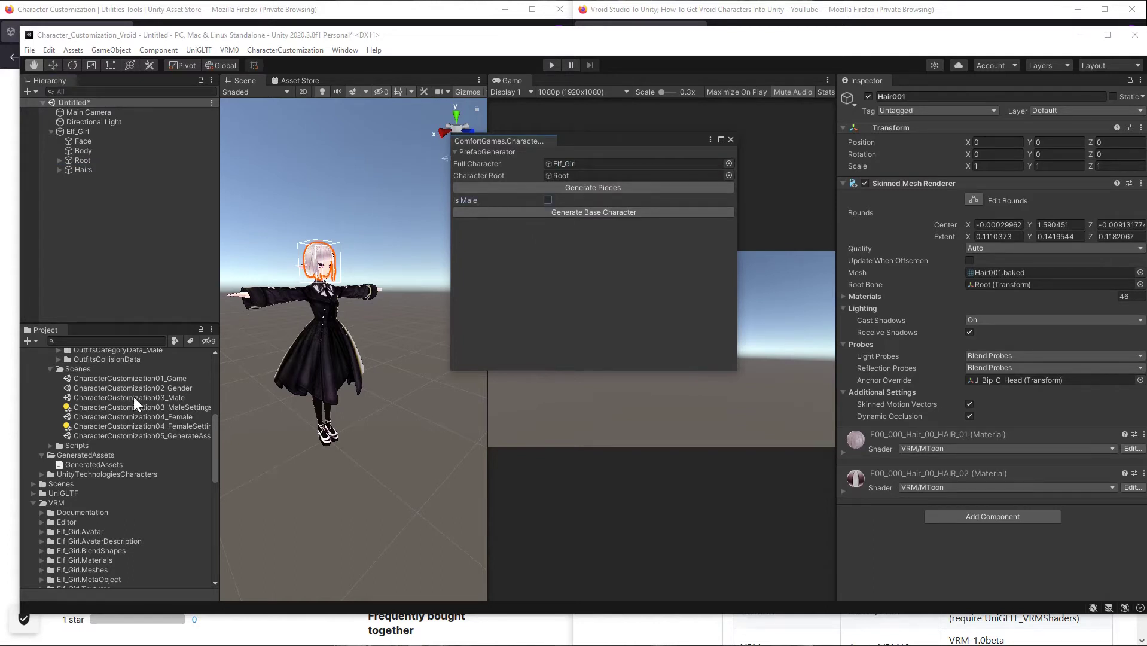
click(593, 189)
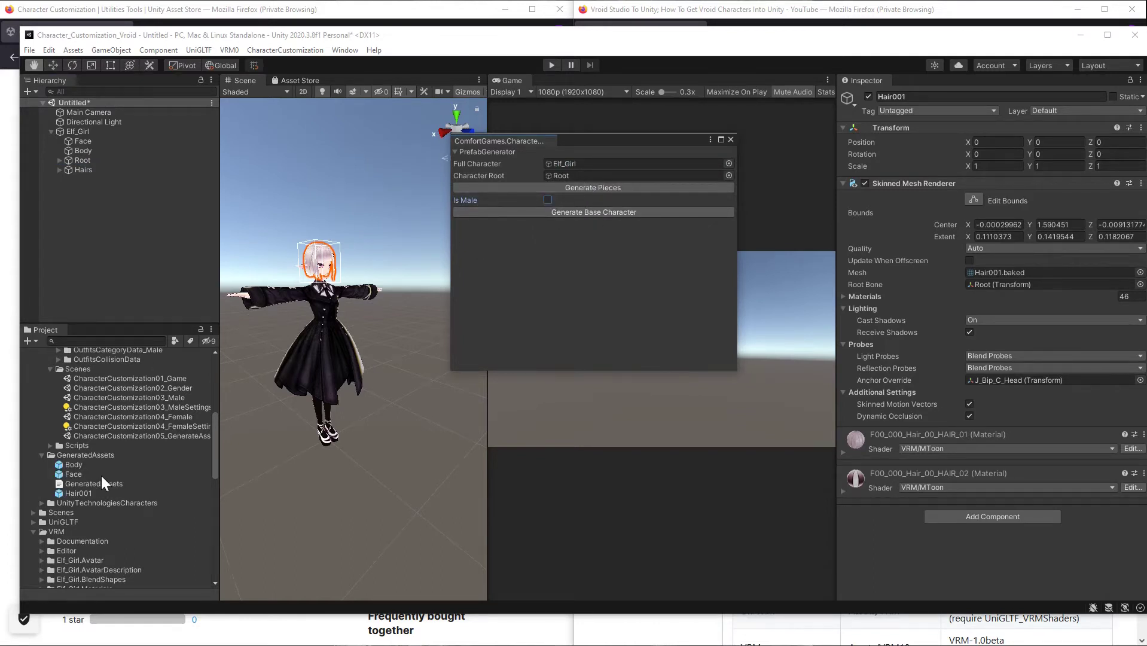
Preview the generated Body, Face and Hair001 prefabs in the GeneratedAssets folder.
click(74, 465)
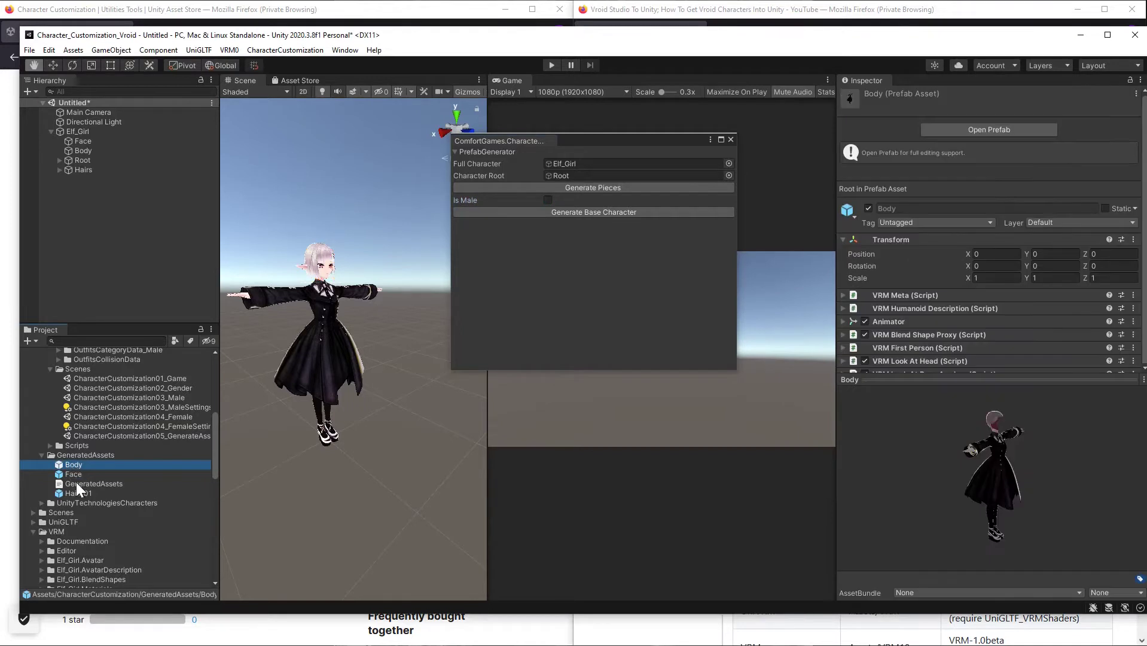
click(70, 474)
click(75, 492)
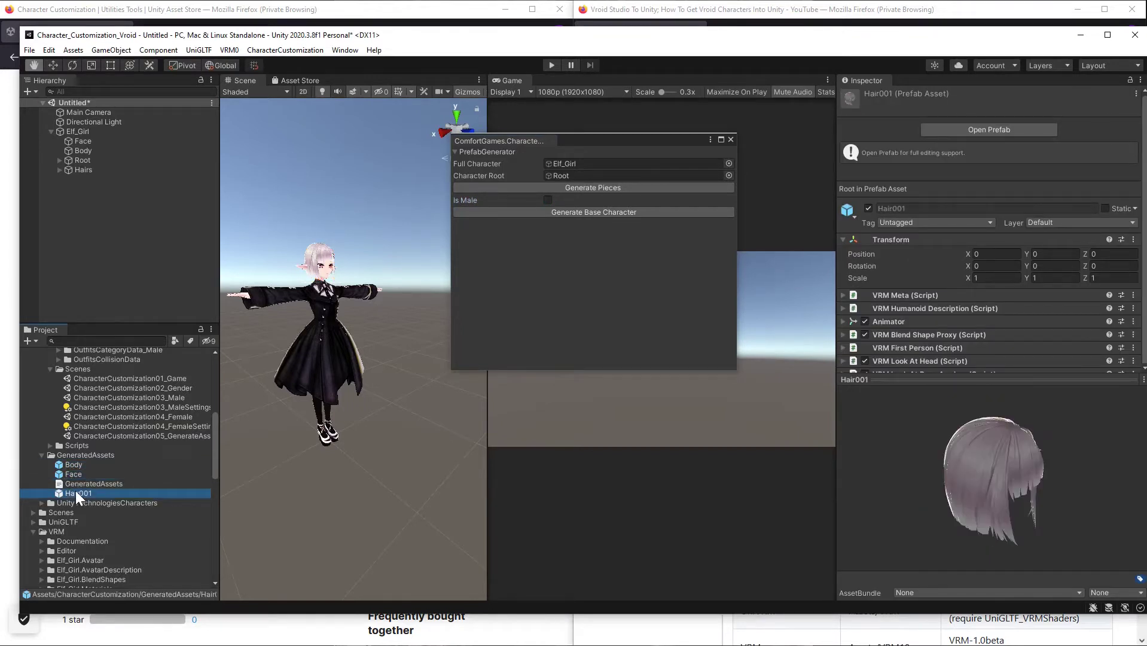
Place the generated Body prefab in the scene and deactivate the Elf_Girl object.
drag(72, 465, 85, 221)
click(74, 133)
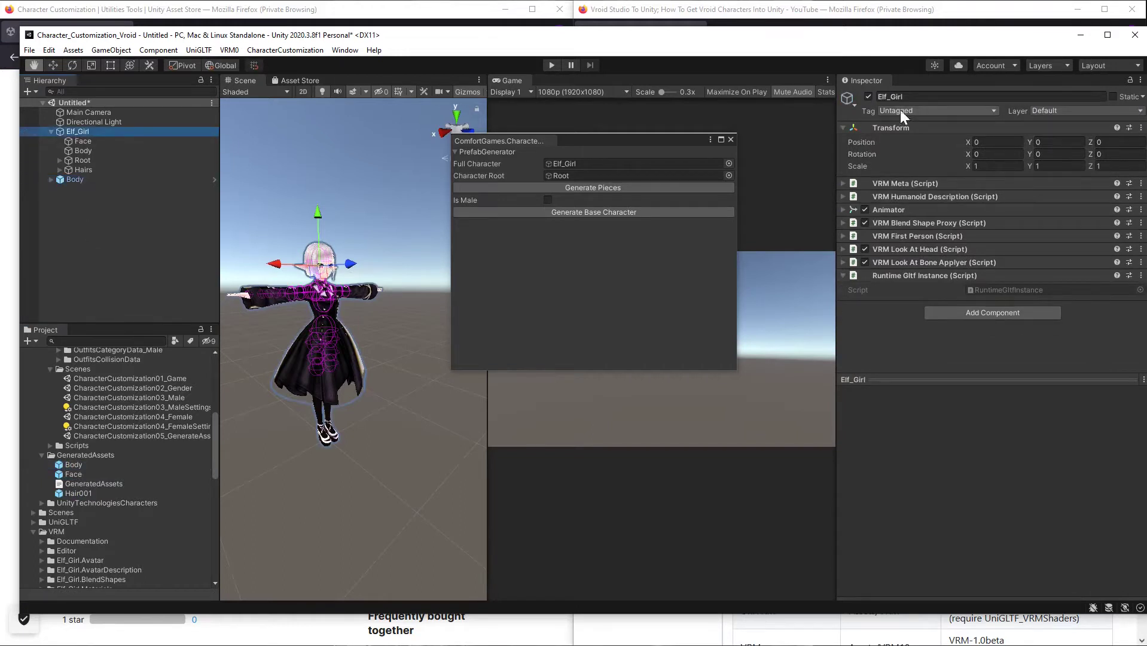
click(867, 96)
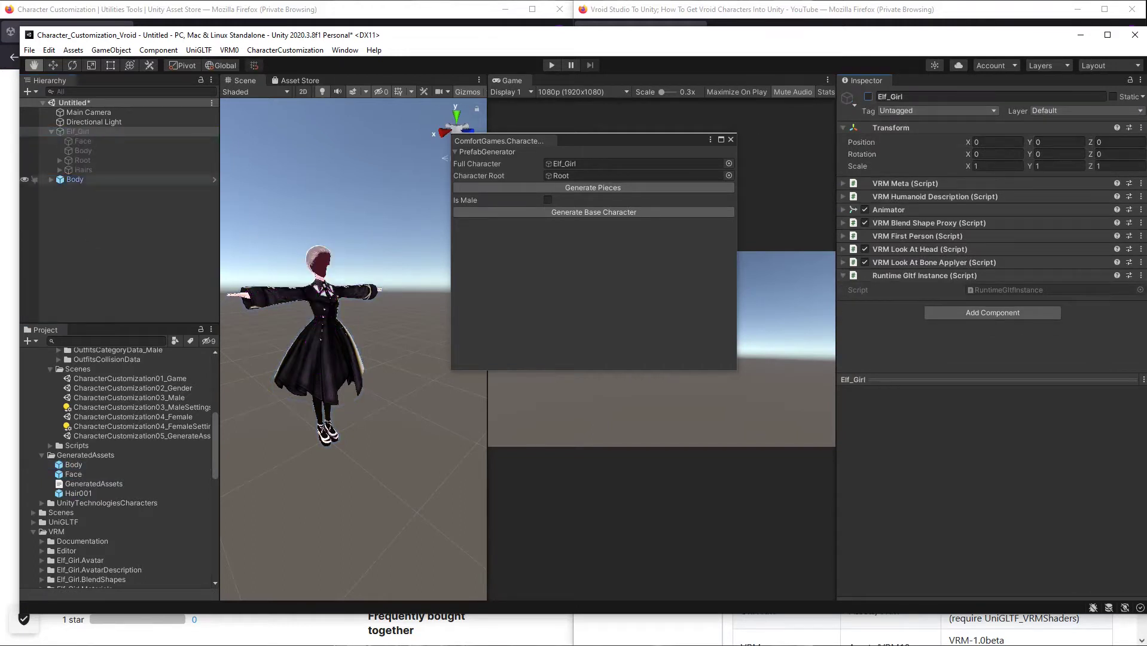
Expand the placed Body prefab and inspect its Body mesh and Hairs child objects.
click(52, 180)
click(51, 180)
click(76, 189)
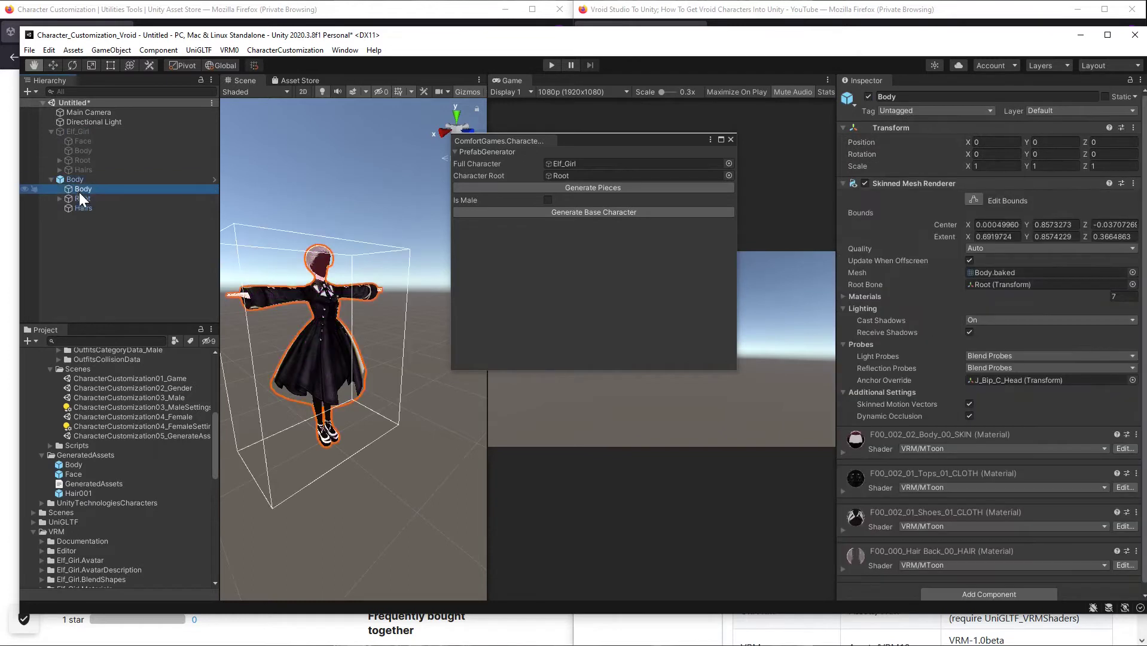
click(80, 207)
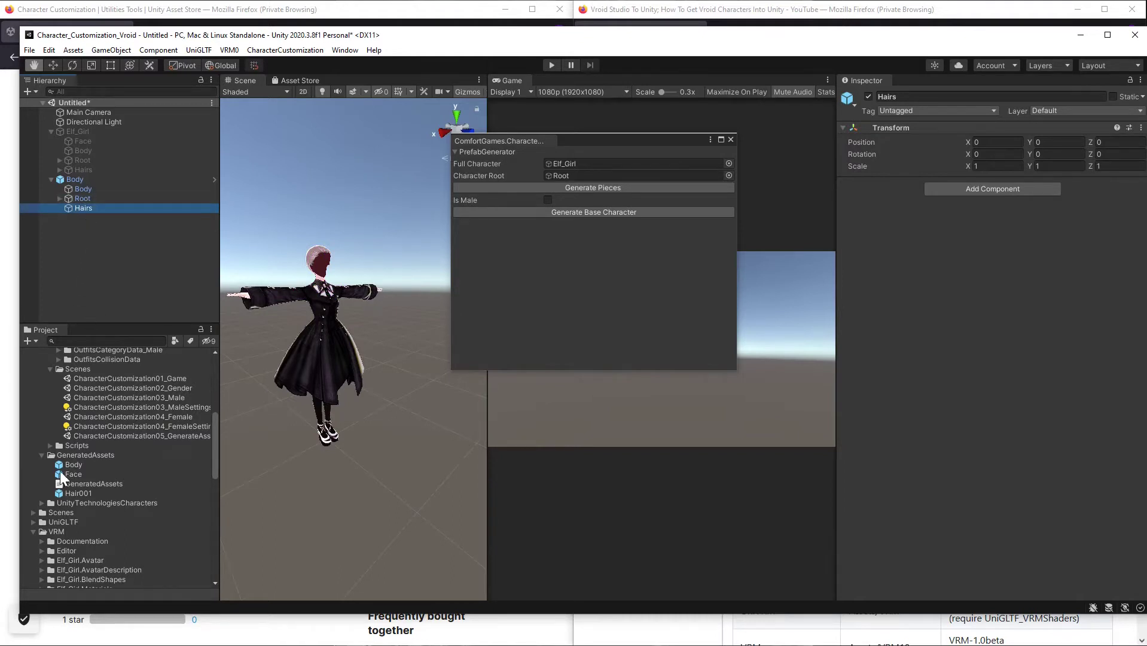
Place the generated Face prefab in the scene and inspect its Face, Root and Hairs children.
drag(70, 476, 67, 242)
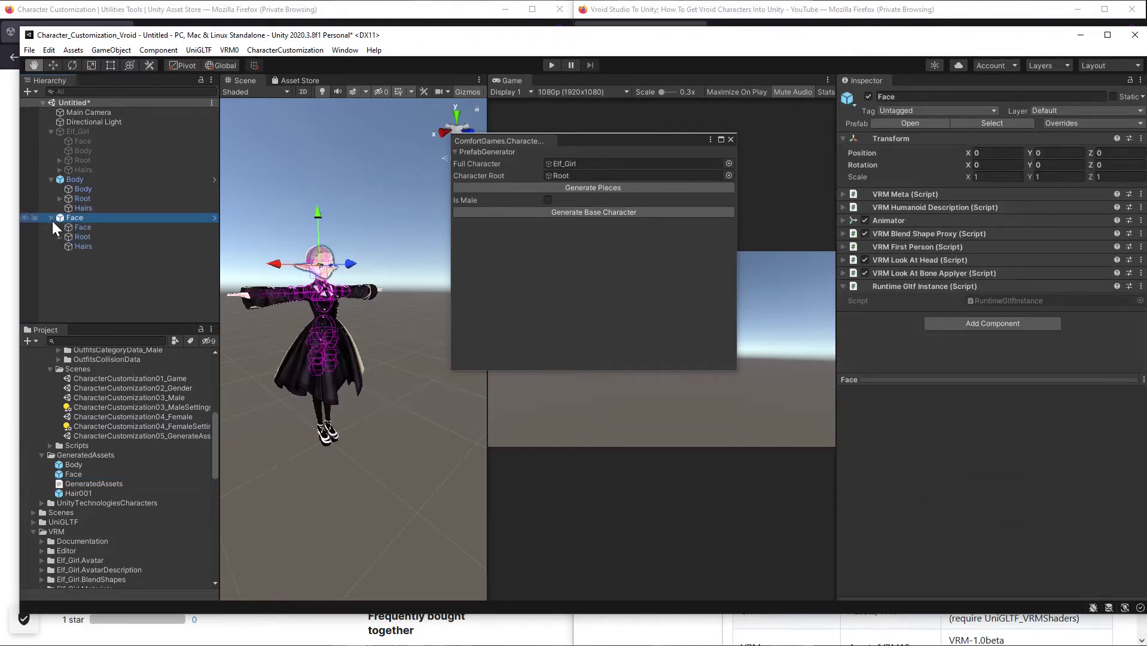
click(52, 220)
click(80, 227)
click(82, 236)
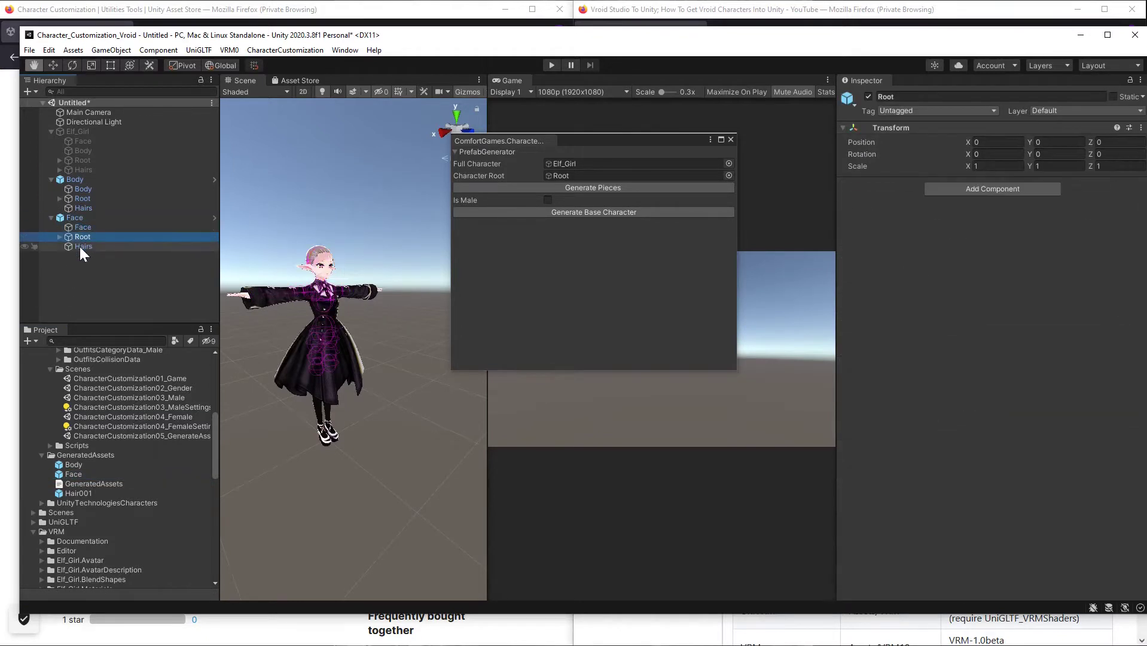
click(79, 247)
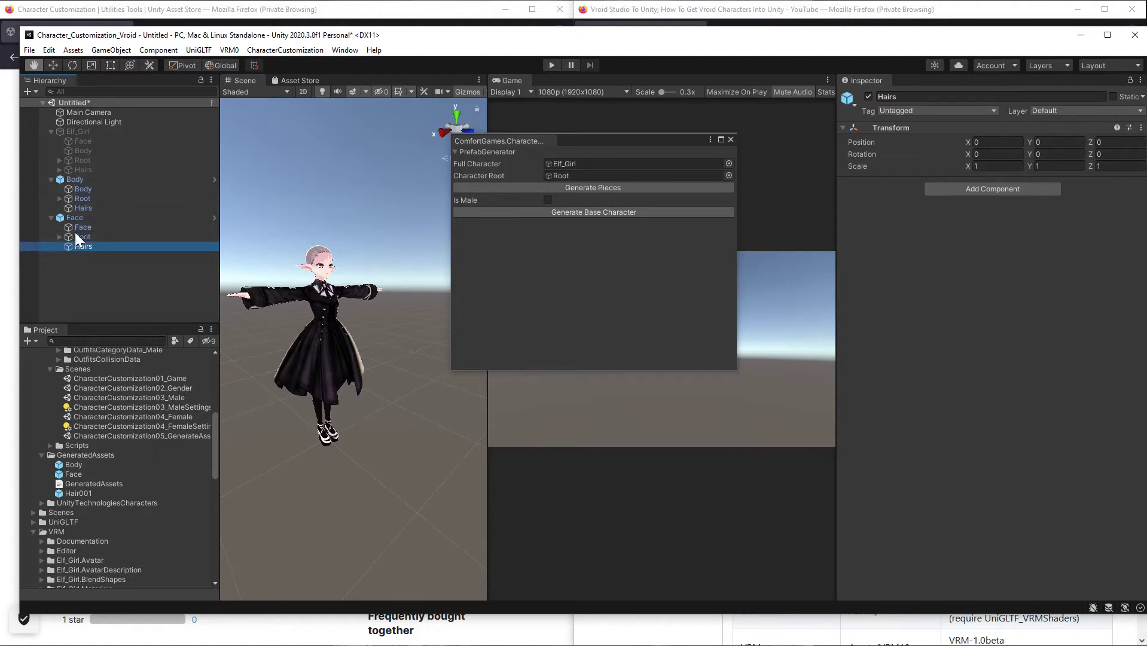
Delete the Body and Face prefab instances from the scene.
right_click(76, 181)
key(Down)
key(Down)
key(Down)
key(Down)
key(Down)
key(Down)
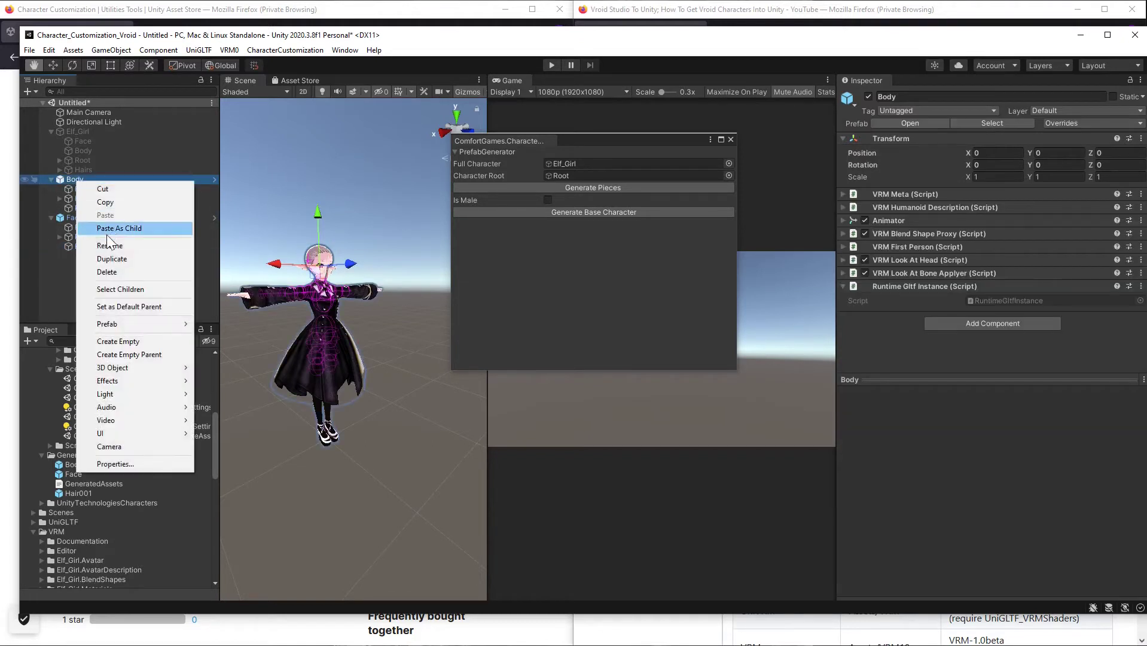
key(Return)
right_click(75, 183)
key(Down)
key(Down)
key(Down)
key(Down)
key(Down)
key(Down)
key(Down)
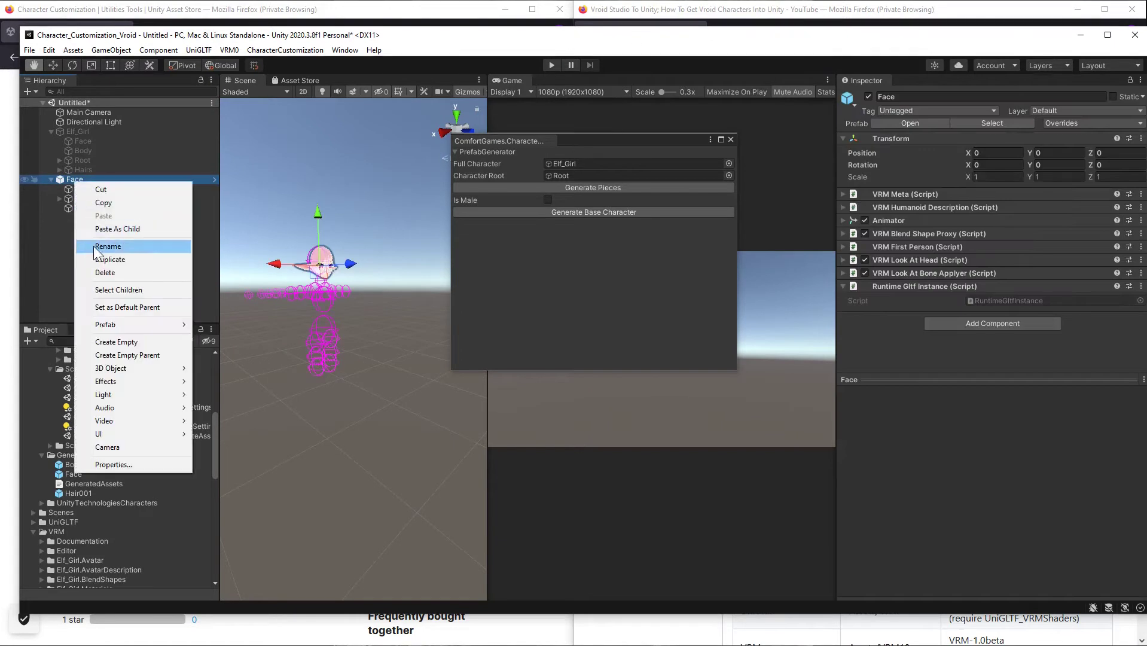
key(Return)
Place the generated Hair001 prefab in the scene and inspect its Root, Hairs group and Hair001 mesh.
drag(76, 492, 69, 188)
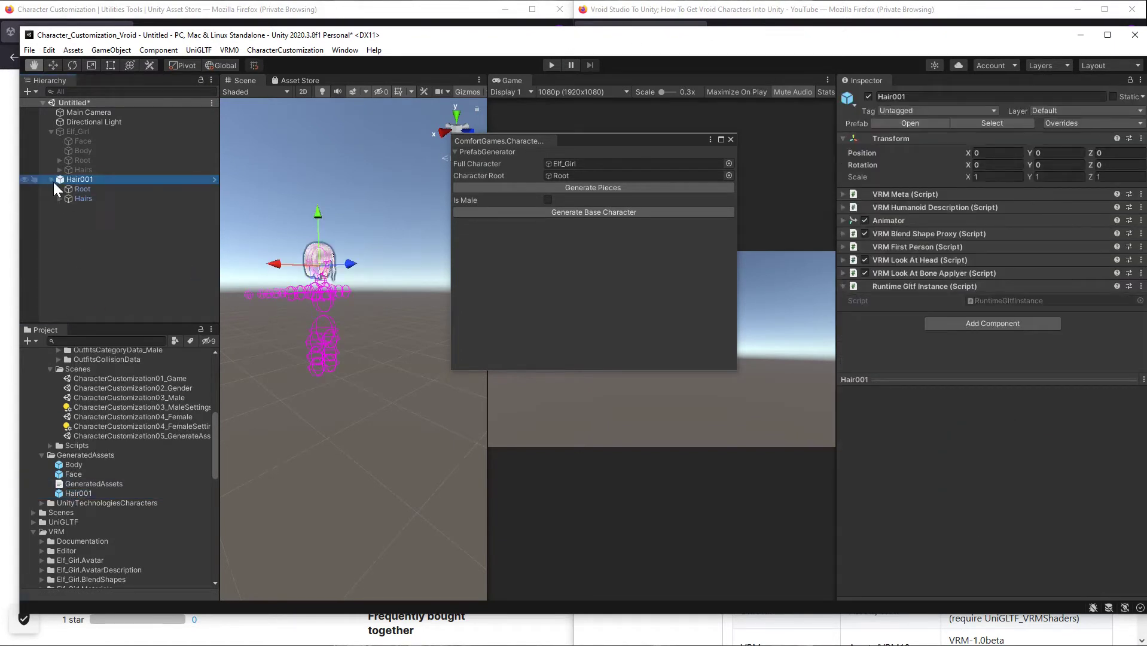
click(52, 180)
click(60, 198)
click(77, 199)
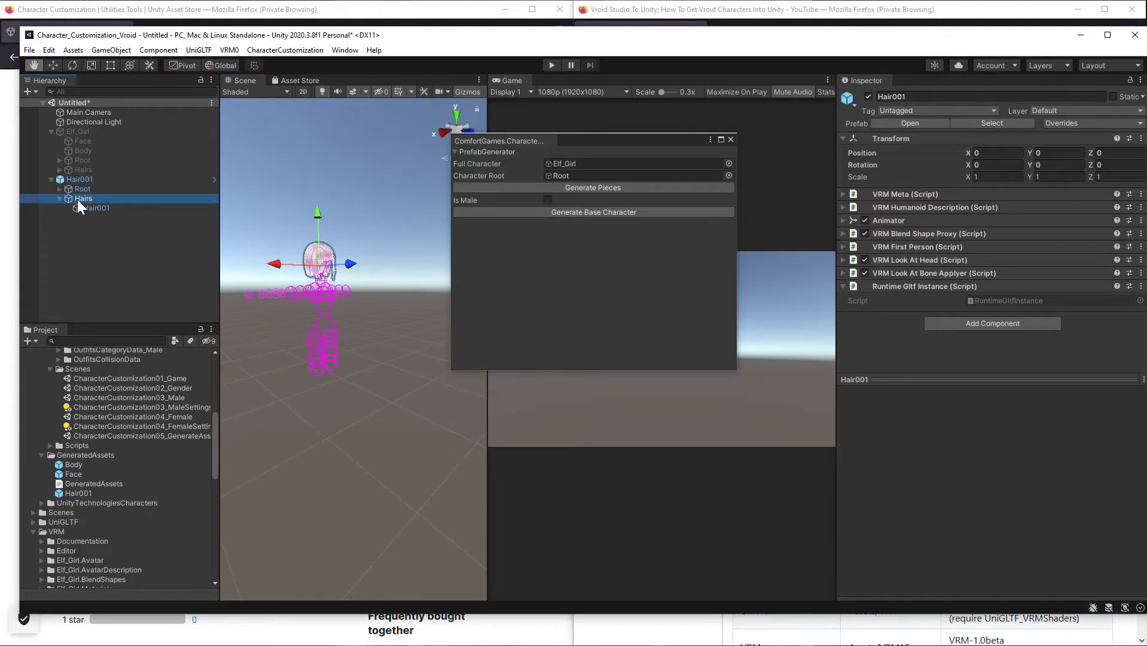
click(88, 207)
click(77, 198)
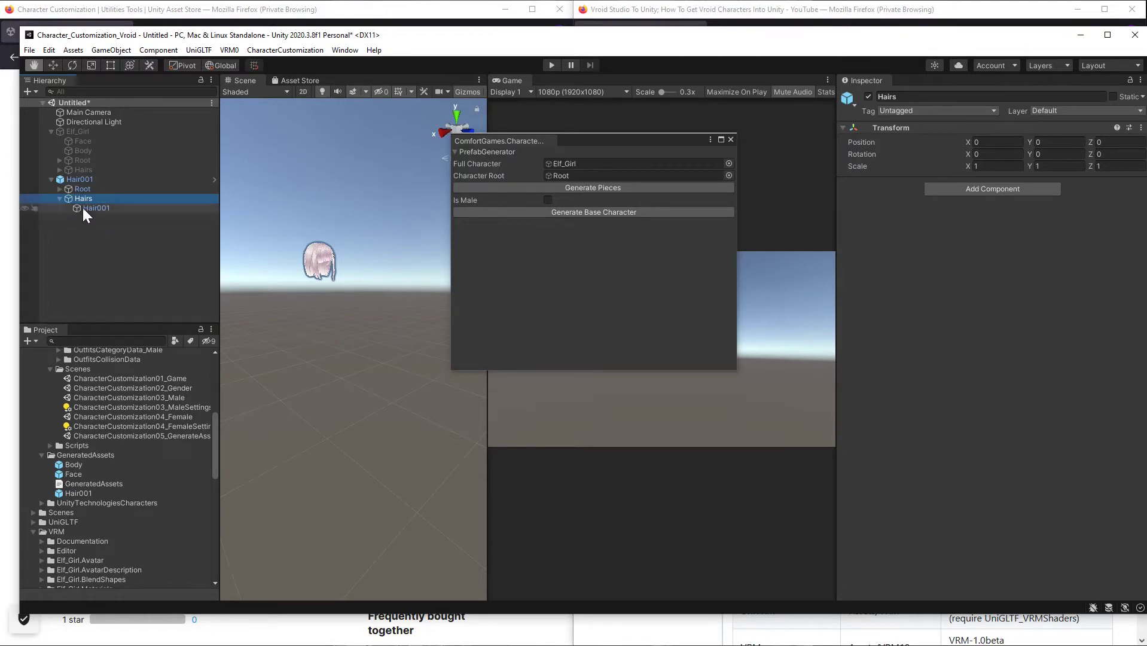
click(60, 188)
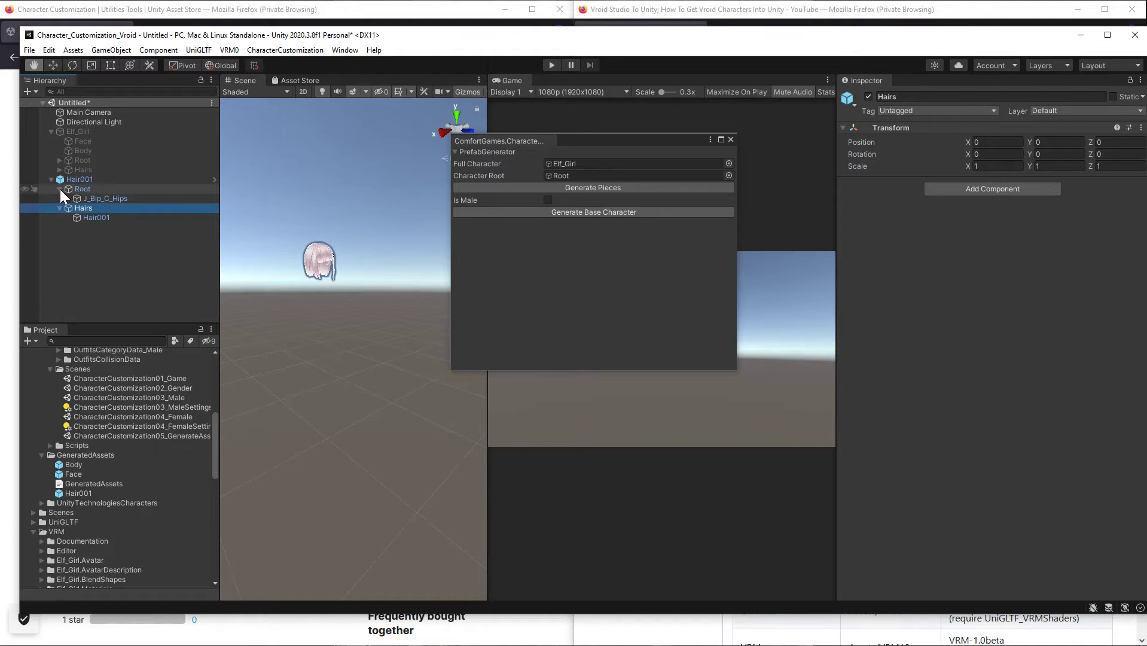
click(60, 189)
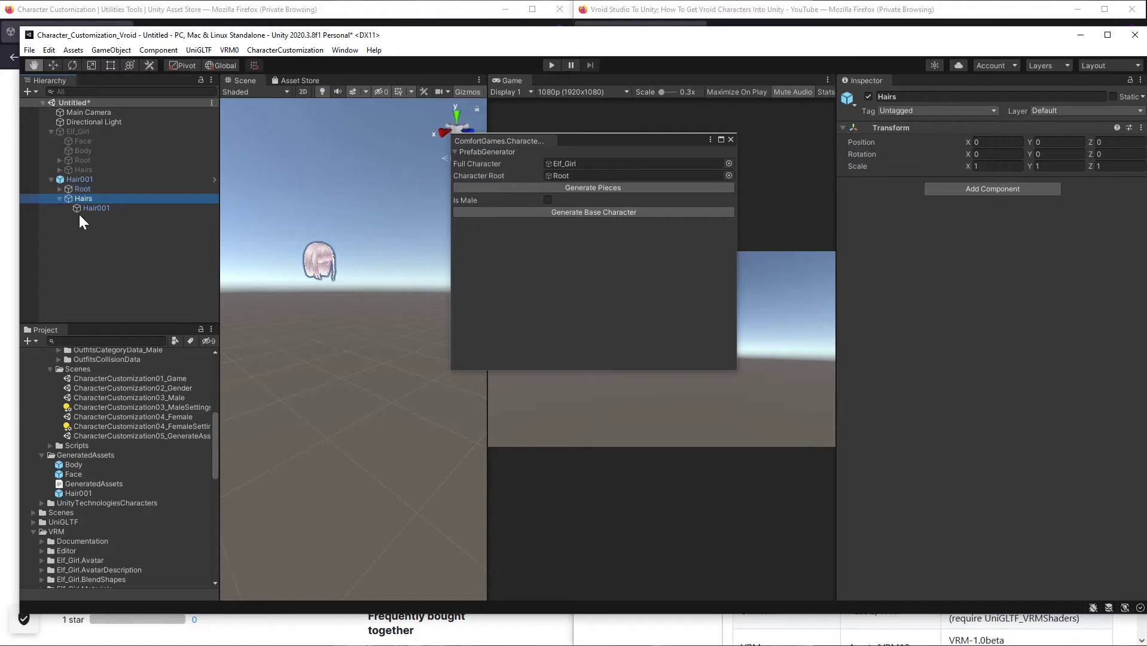
Collapse the Hair001 prefab instance and delete it from the scene.
click(50, 179)
right_click(68, 181)
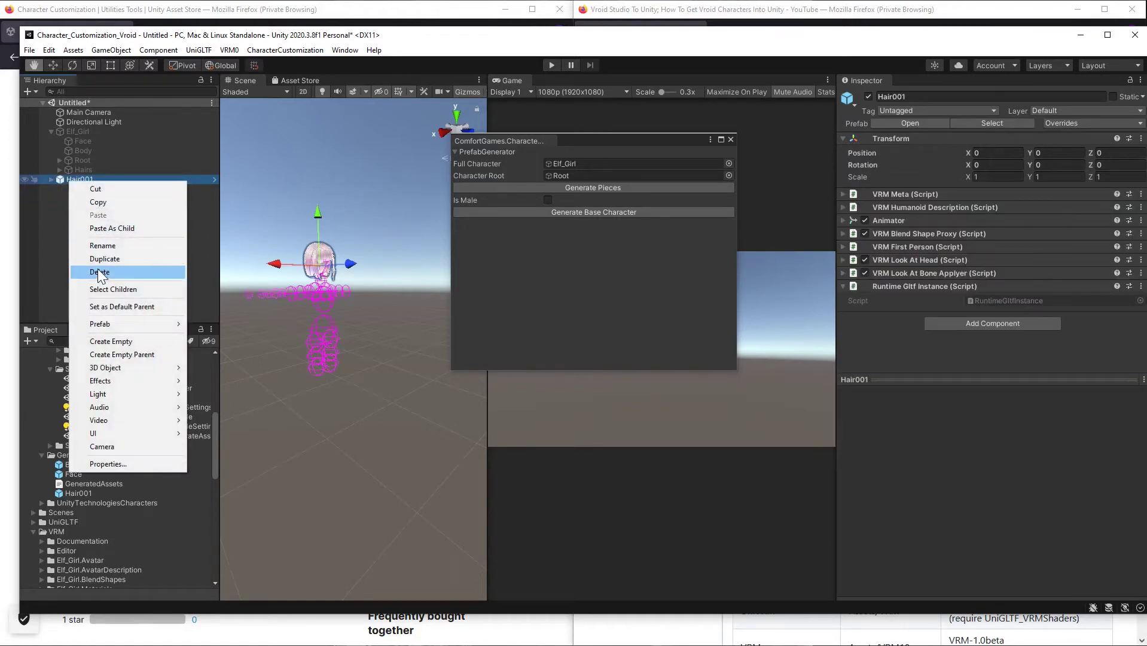
click(100, 271)
Open the generated Body prefab for editing, delete its empty Hairs object and return to the scene.
click(75, 464)
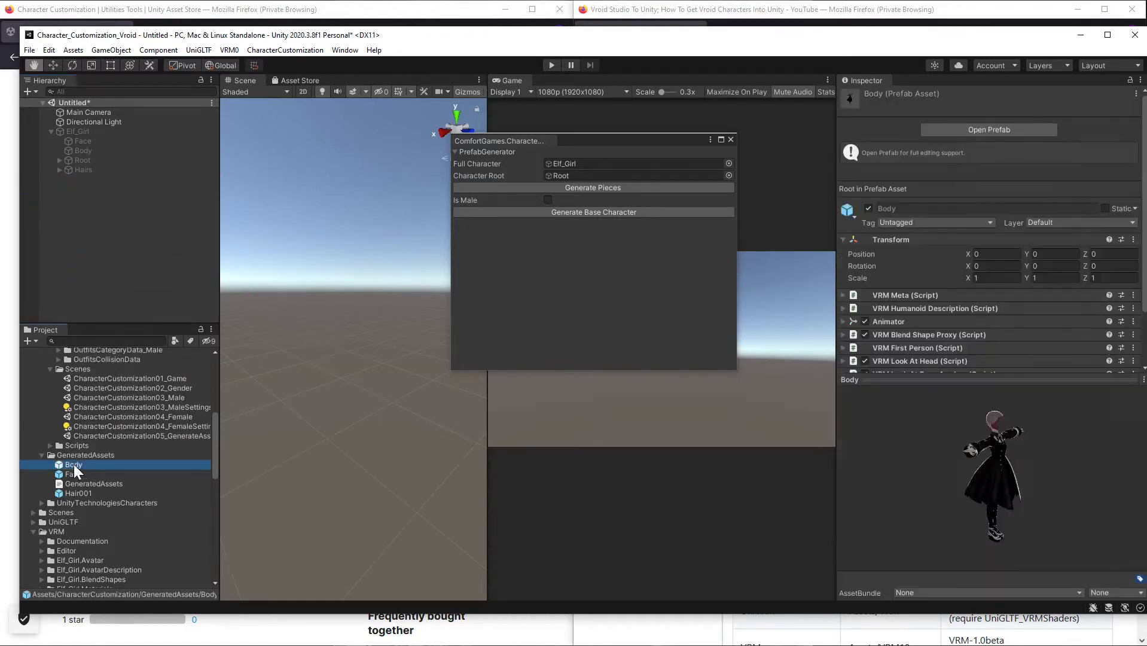
double_click(70, 465)
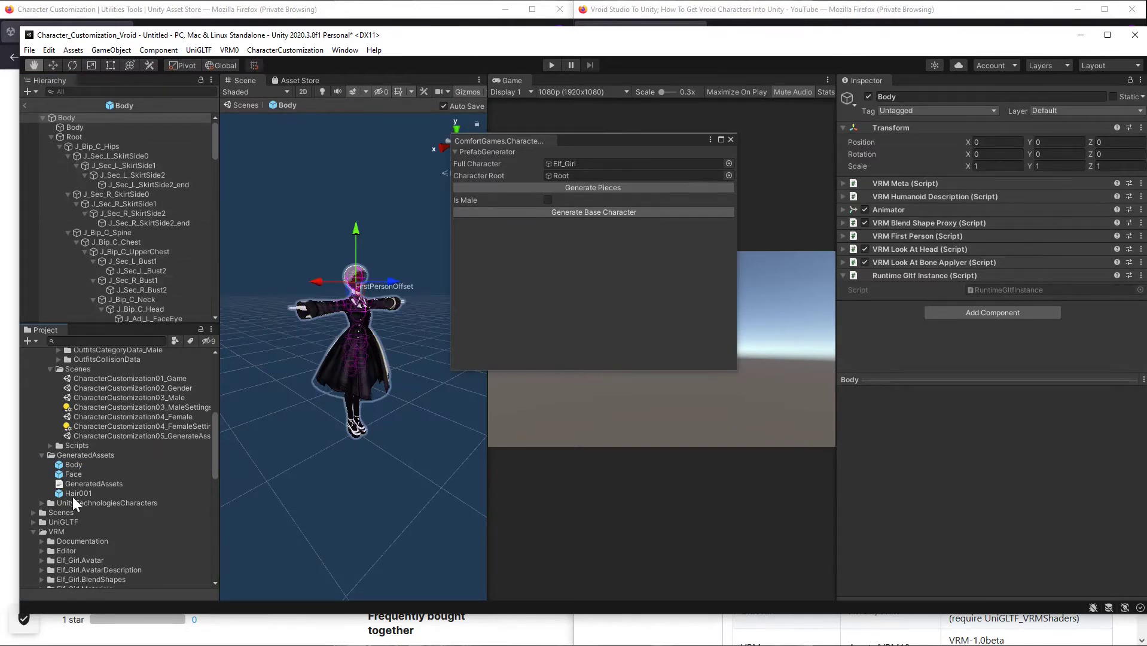
click(52, 138)
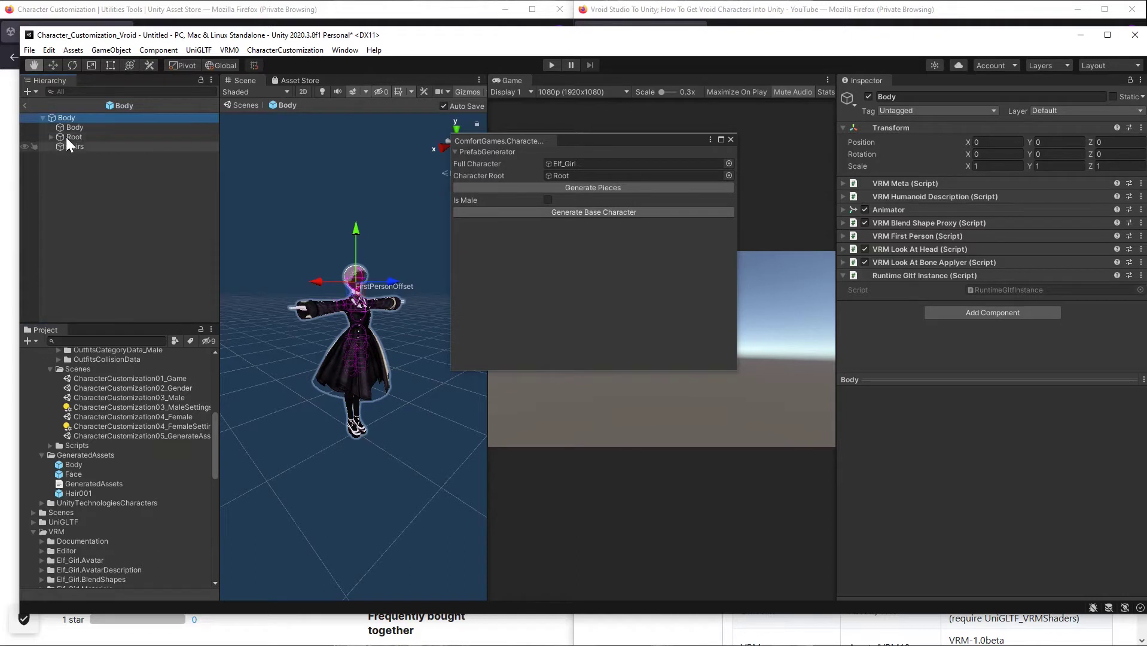
click(73, 148)
right_click(73, 148)
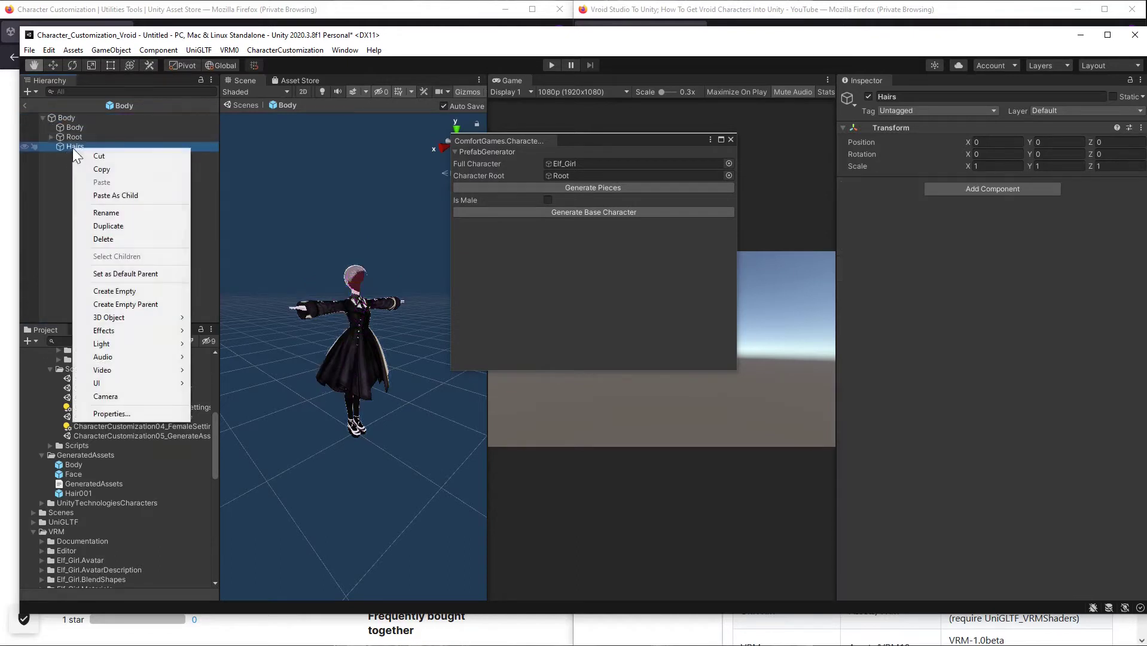
click(103, 238)
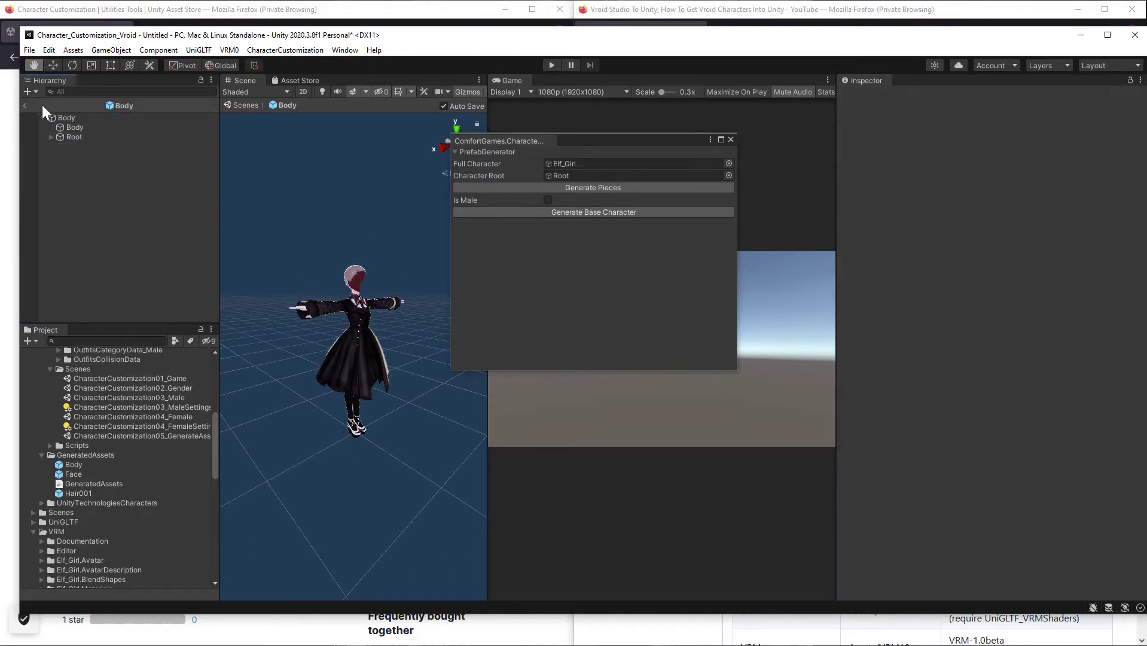
click(24, 106)
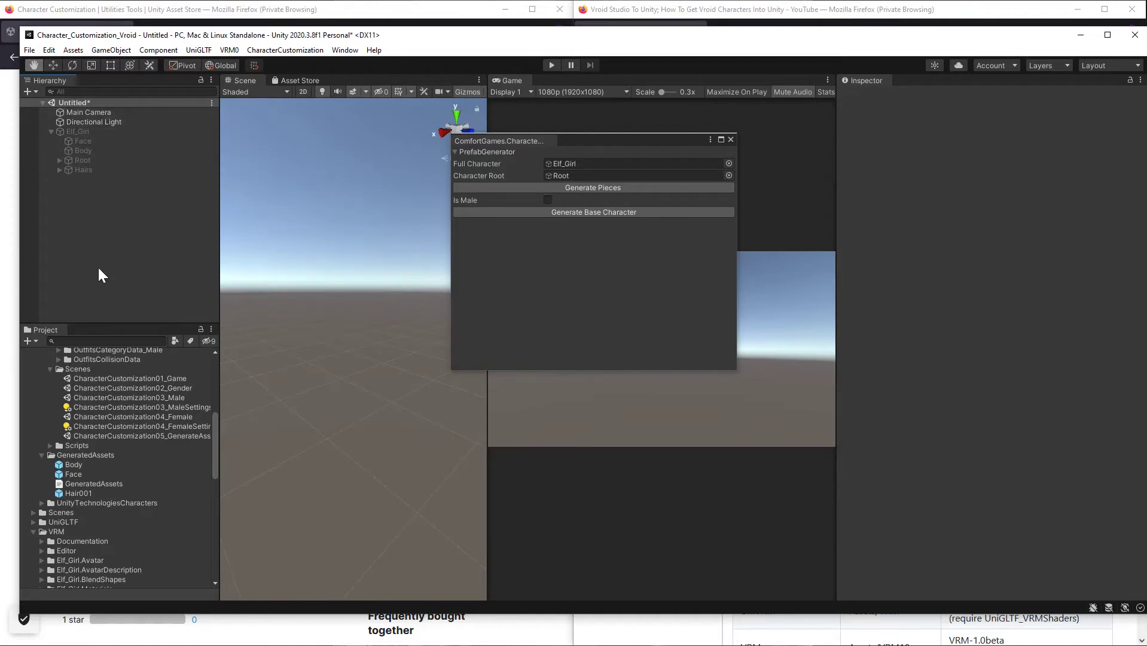
Open the generated Face prefab for editing, check its Face mesh, delete its empty Hairs object and return to the scene.
double_click(69, 474)
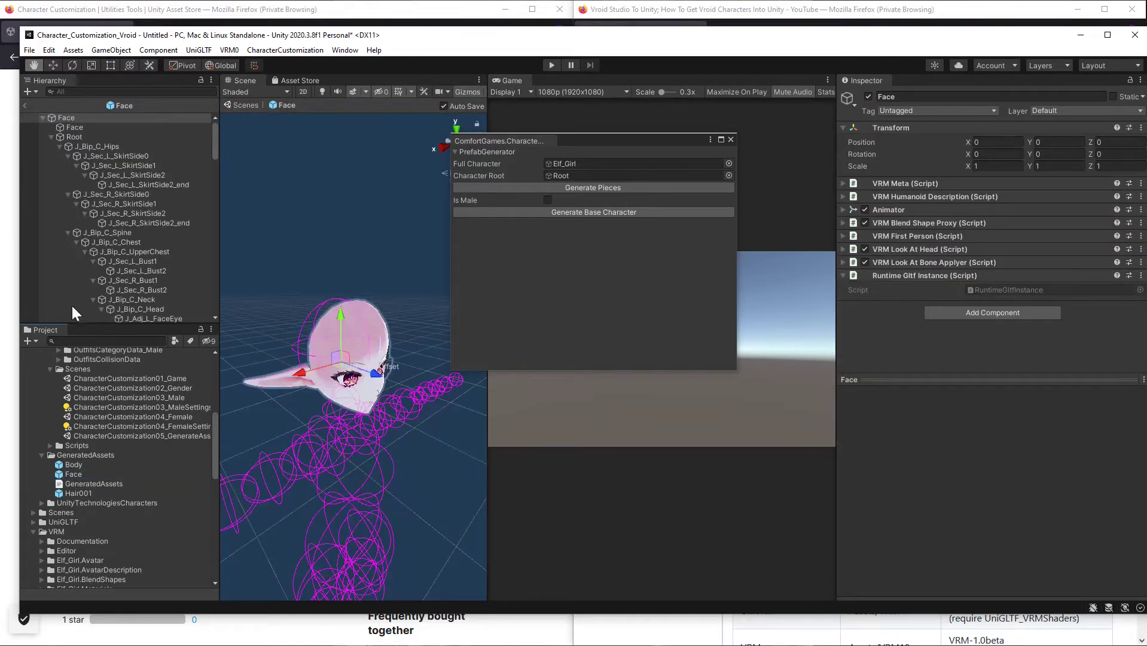
click(51, 137)
click(72, 127)
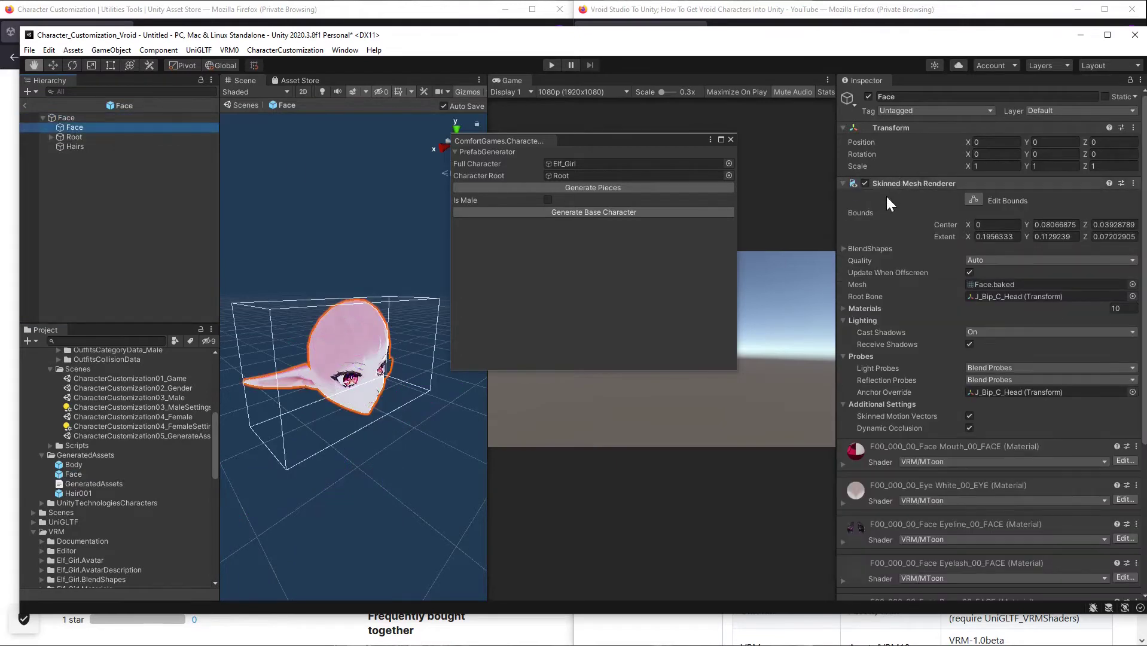
scroll(843, 412, down, 5)
click(74, 147)
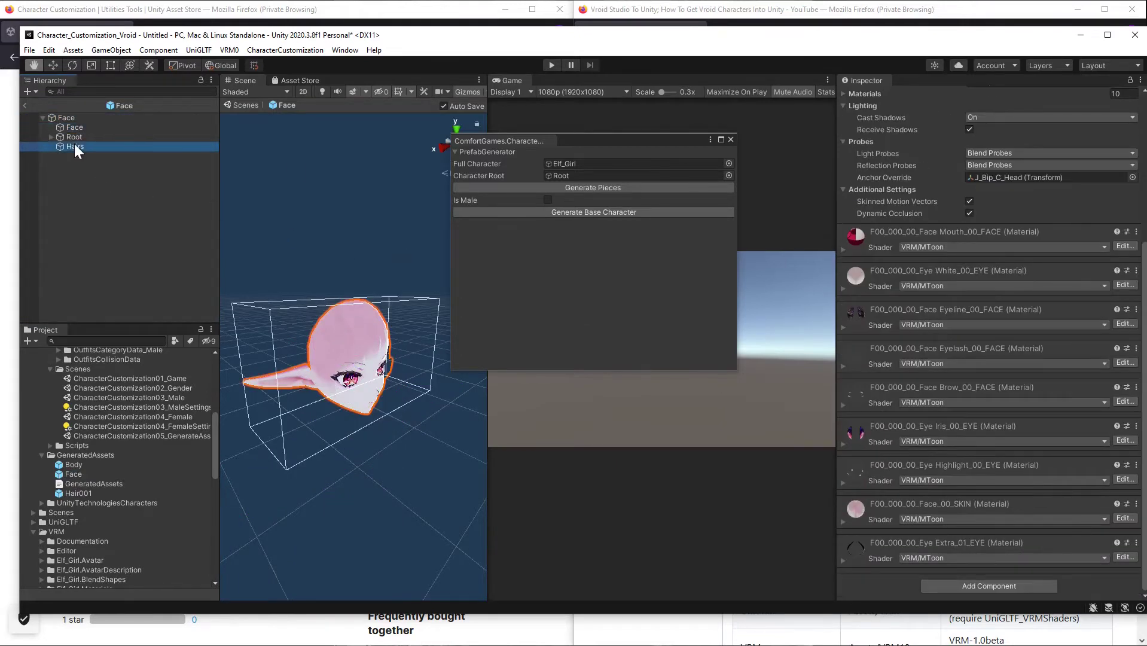
right_click(76, 148)
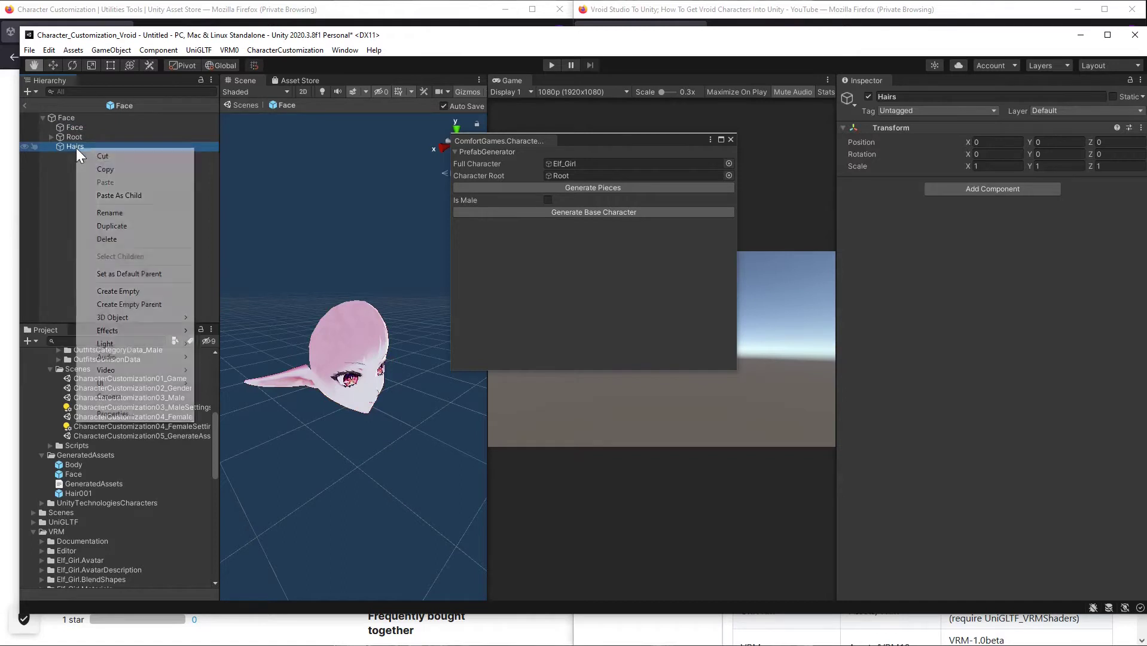
click(84, 238)
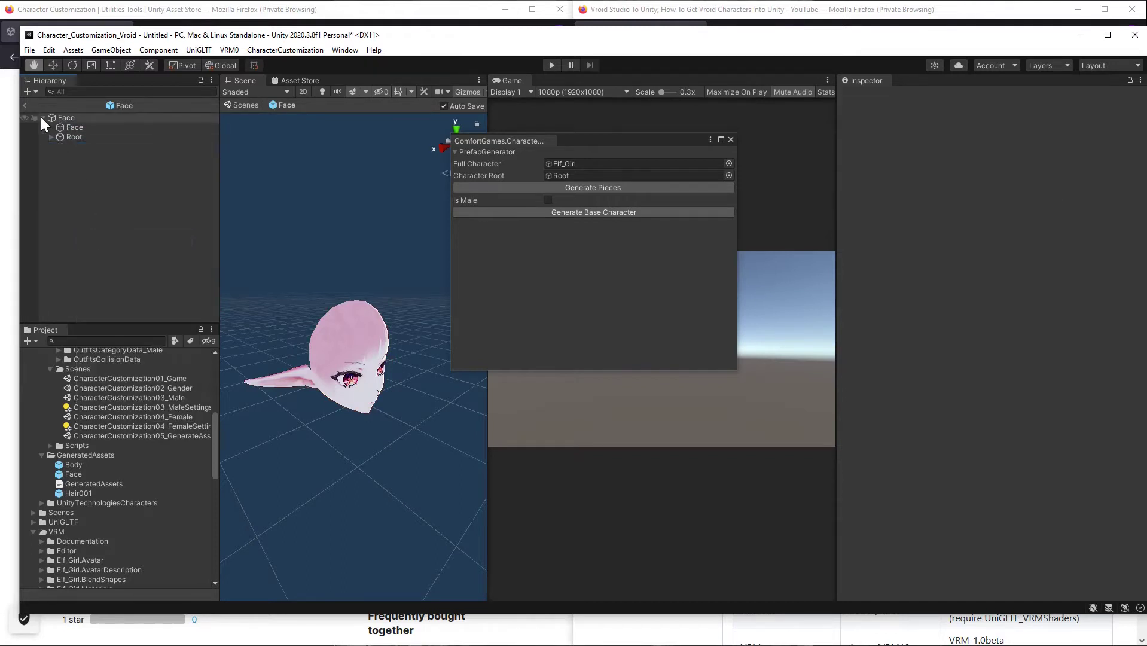
click(25, 106)
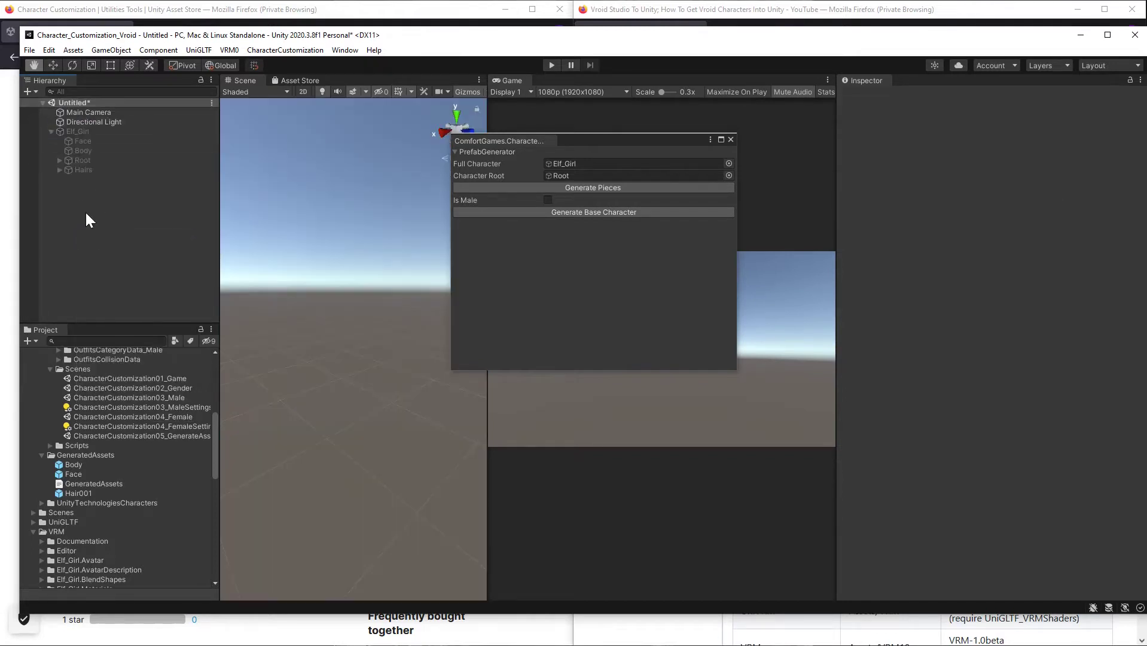
Reactivate Elf_Girl in the scene and check the objects assigned as Full Character and Character Root in the PrefabGenerator.
click(78, 131)
click(868, 96)
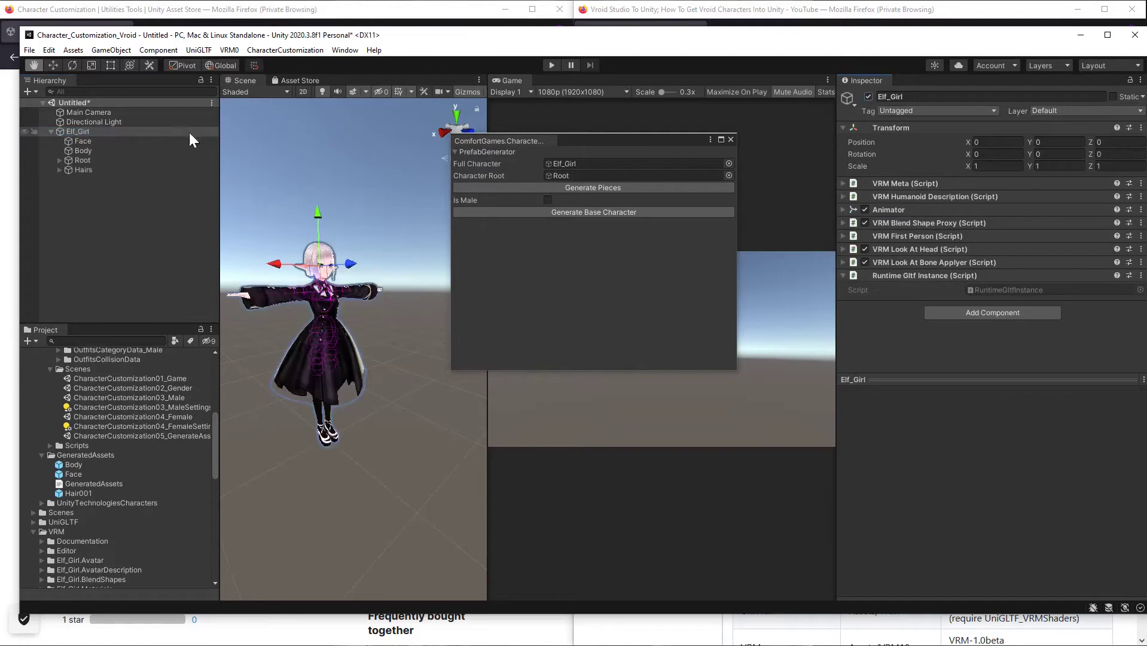
click(571, 165)
click(561, 175)
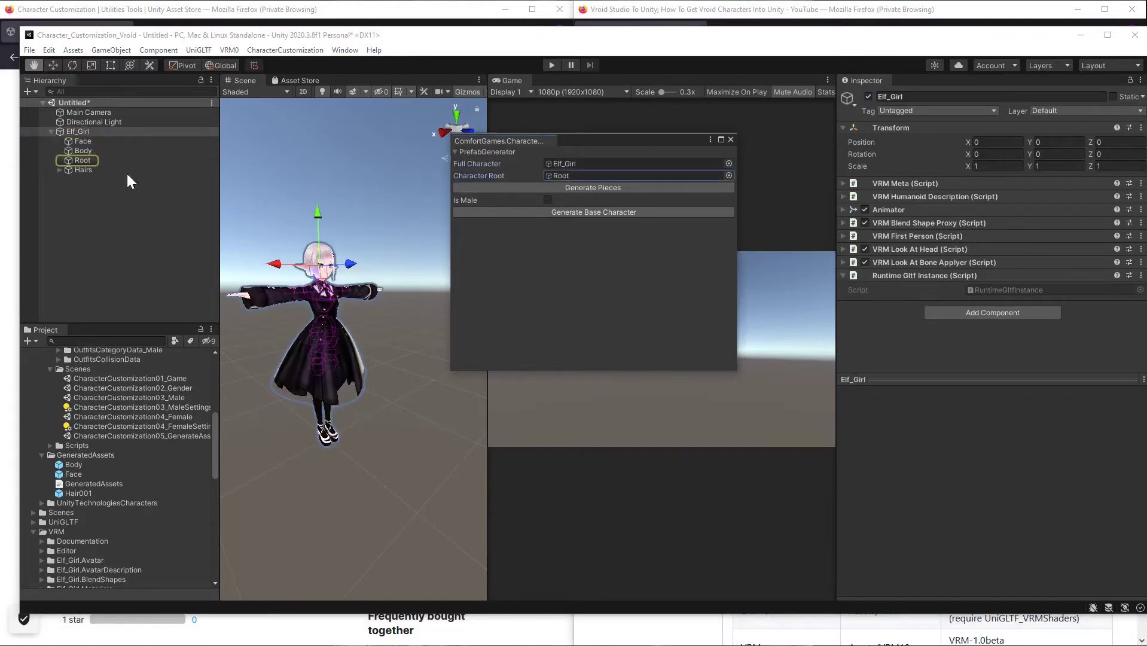
Delete the Hairs group from Elf_Girl and preview the generated Hair001 prefab.
click(59, 170)
click(77, 169)
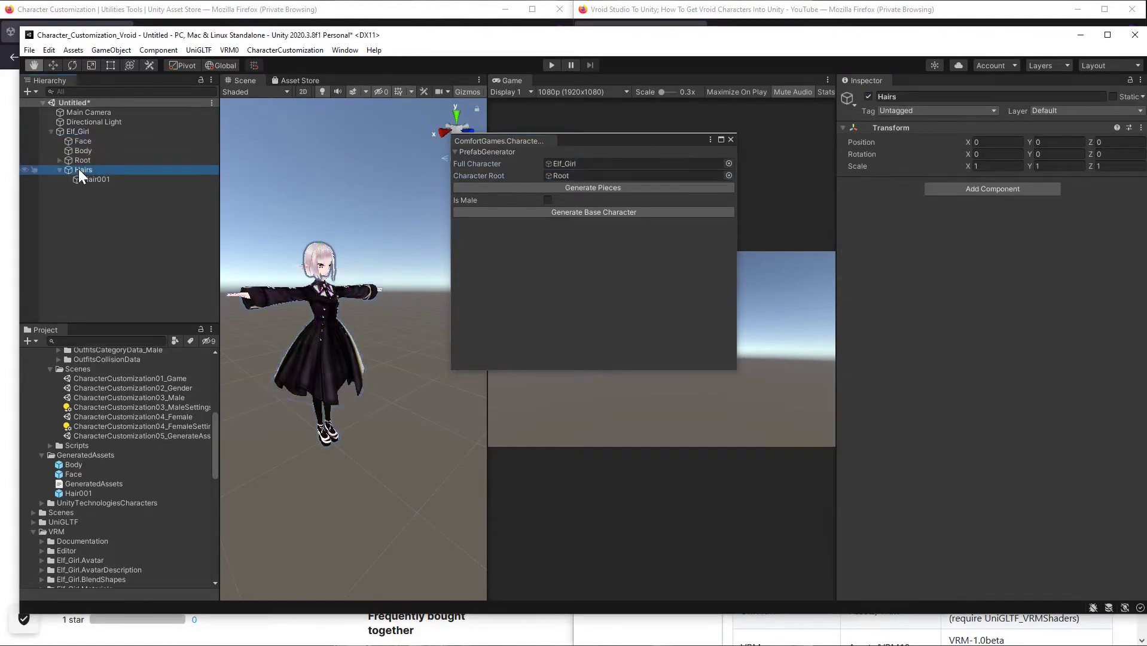
right_click(78, 169)
click(108, 261)
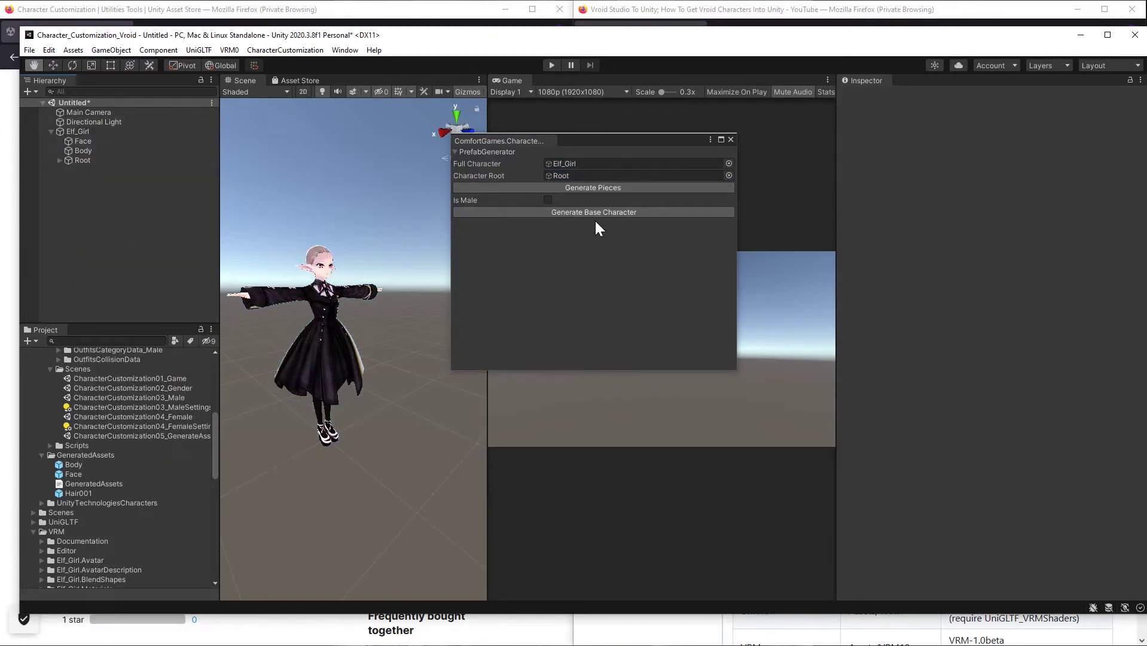
click(76, 493)
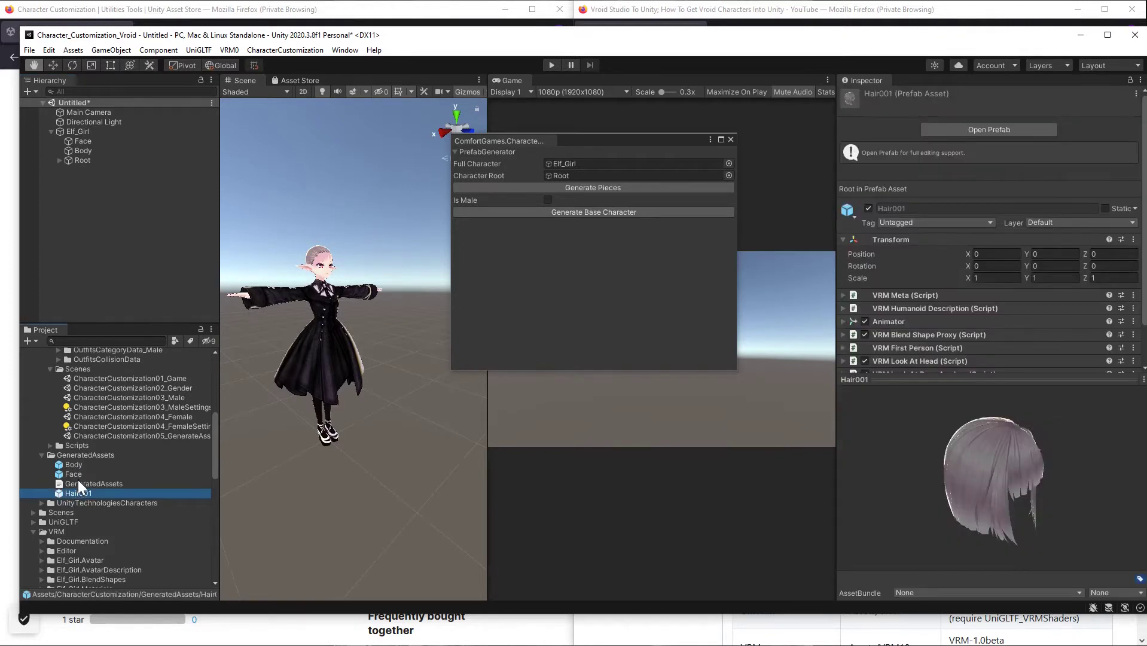
click(68, 303)
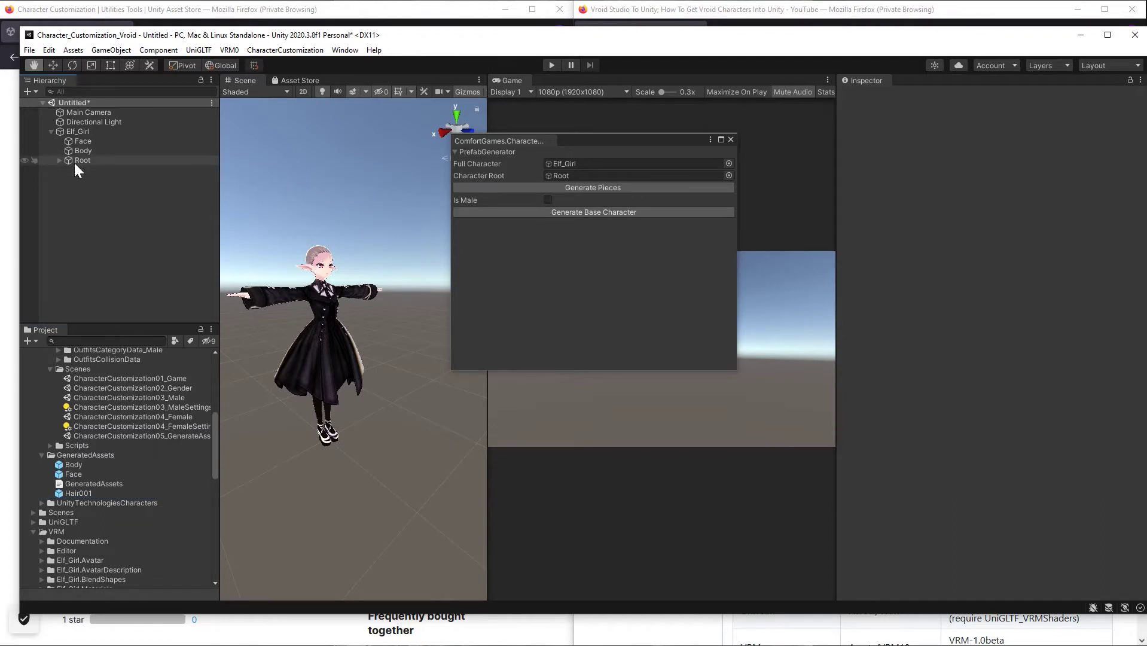
Undo the deletion of Elf_Girl's Hairs group.
key(ctrl+z)
key(ctrl+z)
key(ctrl+z)
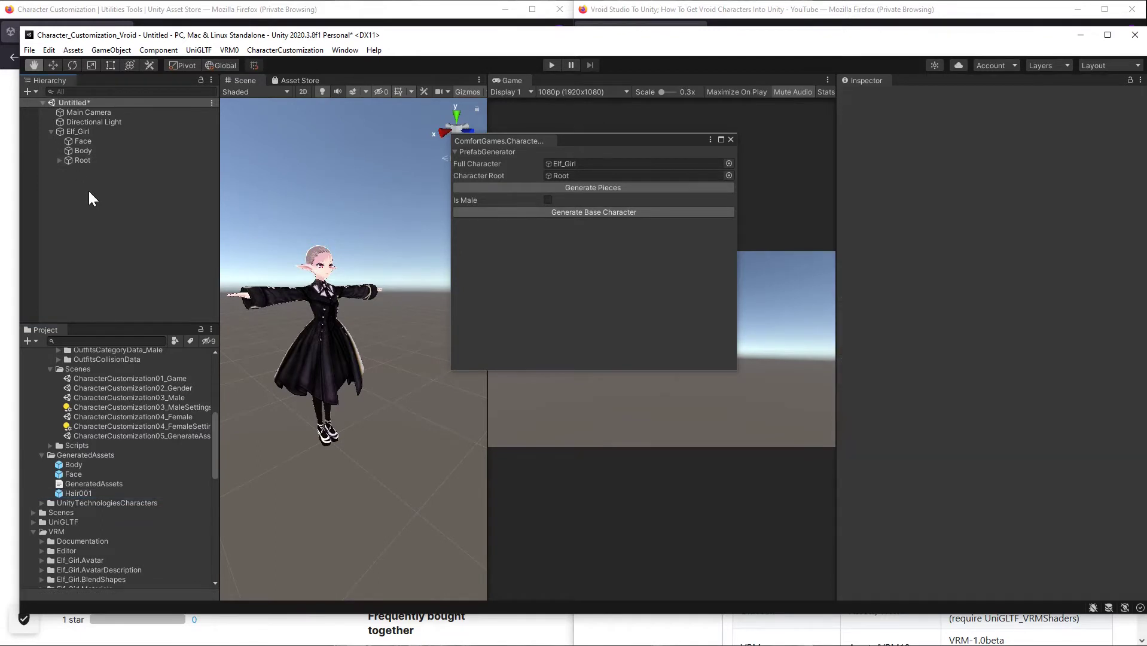
Close the PrefabGenerator and remove the VRM Meta, VRM Humanoid Description and Animator components from Elf_Girl.
click(72, 131)
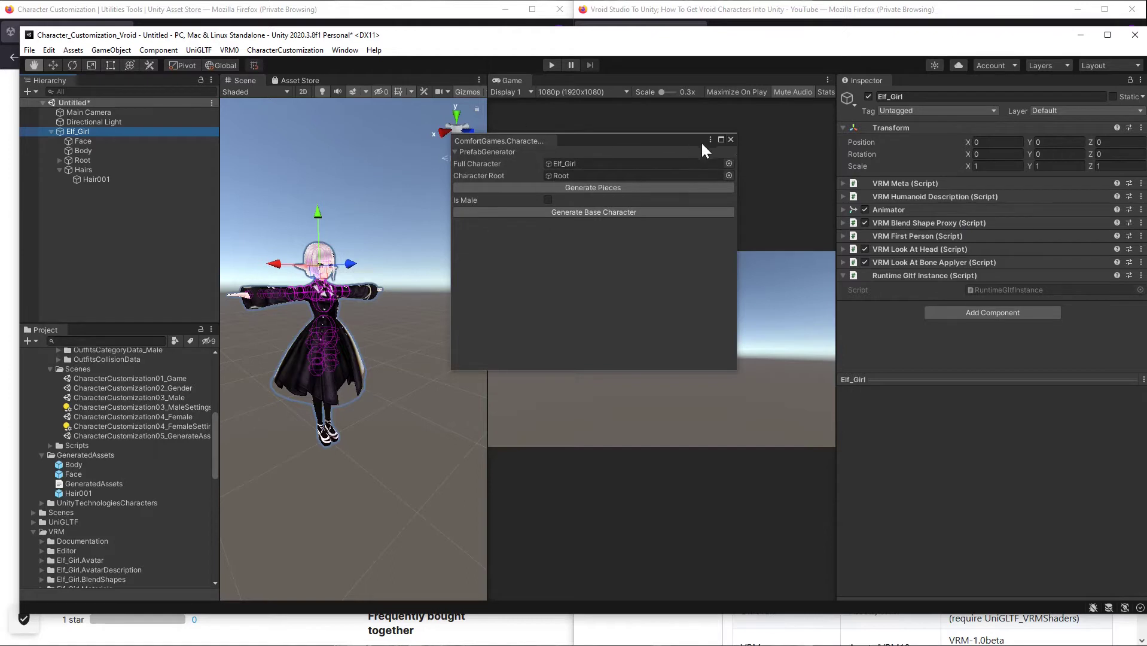
click(730, 140)
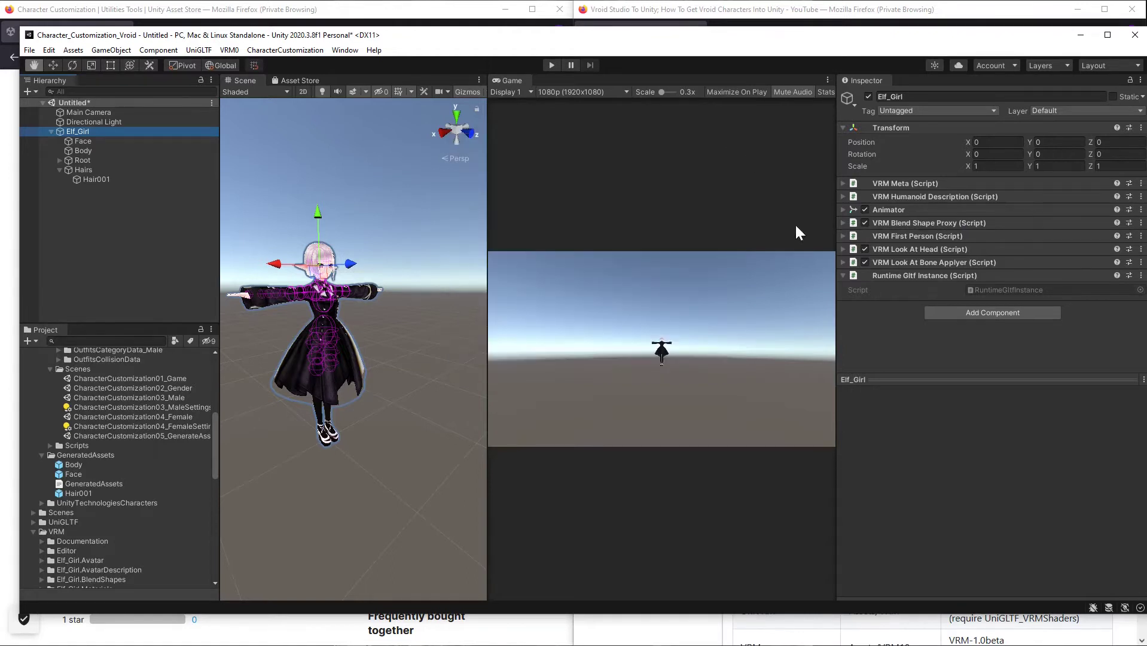
right_click(923, 182)
click(949, 205)
right_click(899, 181)
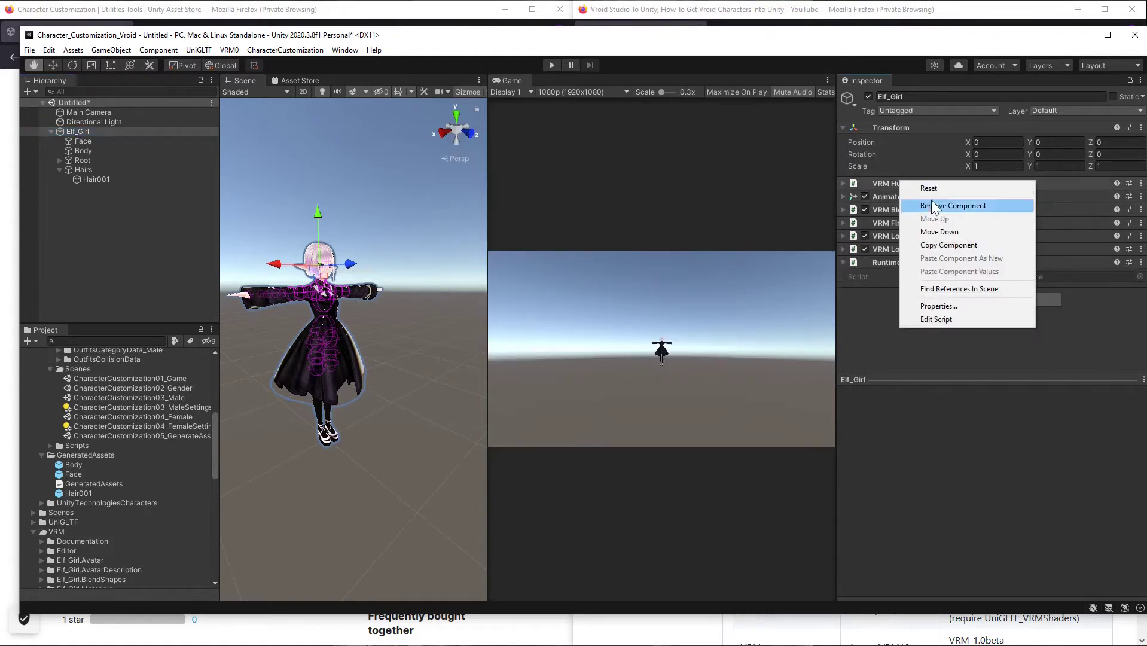
click(931, 203)
right_click(908, 187)
click(915, 205)
Remove VRM Blend Shape Proxy, VRM First Person, VRM Look At Head, VRM Look At Bone Applyer and Runtime Gltf Instance from Elf_Girl.
right_click(894, 184)
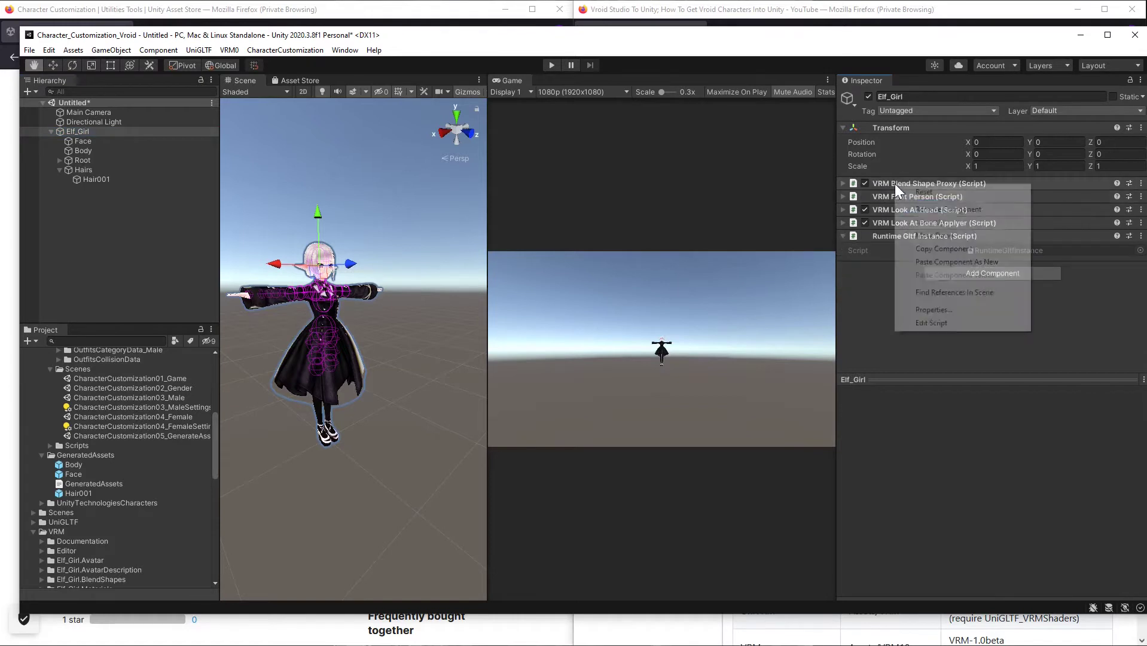
click(924, 208)
right_click(892, 182)
click(924, 206)
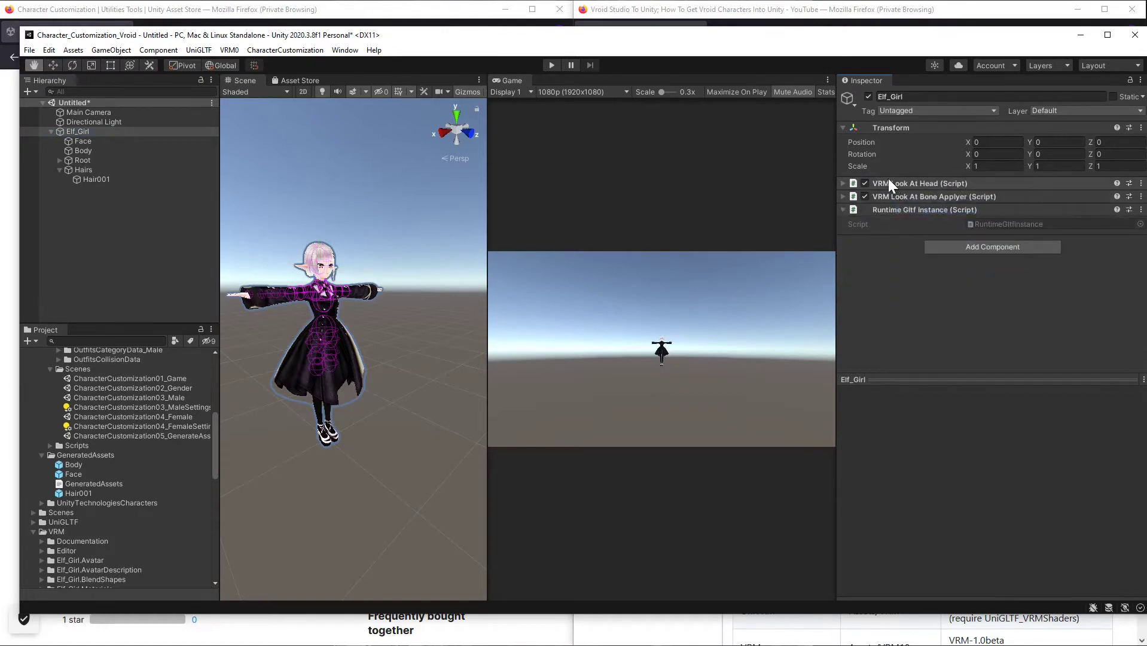
right_click(891, 182)
click(925, 206)
right_click(885, 184)
click(910, 210)
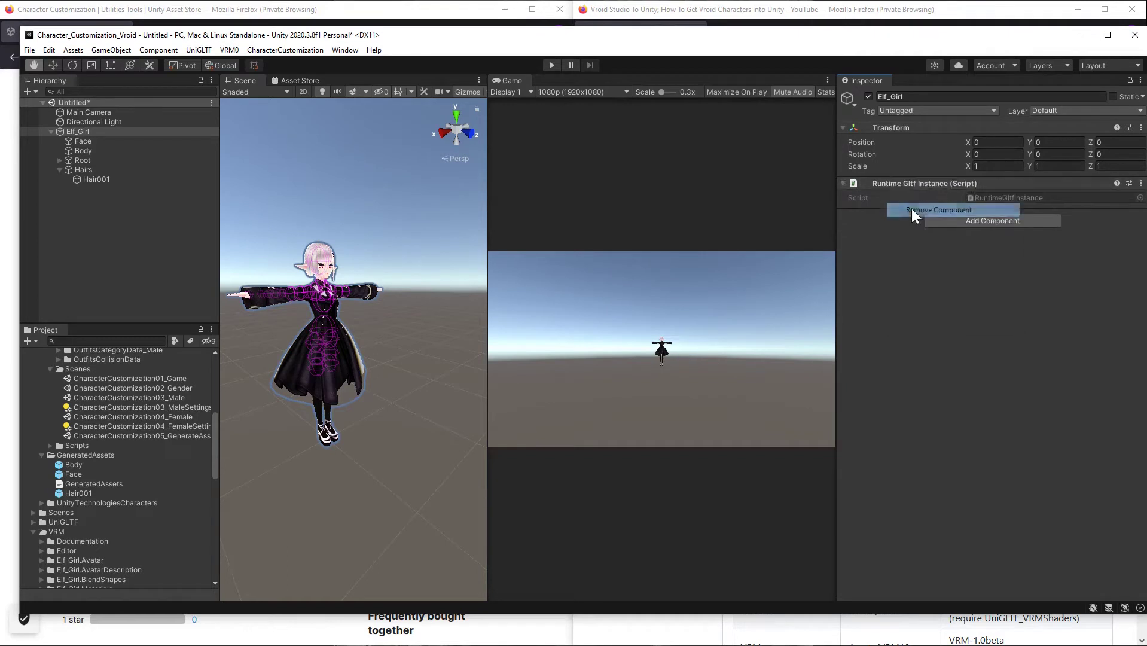
right_click(897, 183)
click(924, 207)
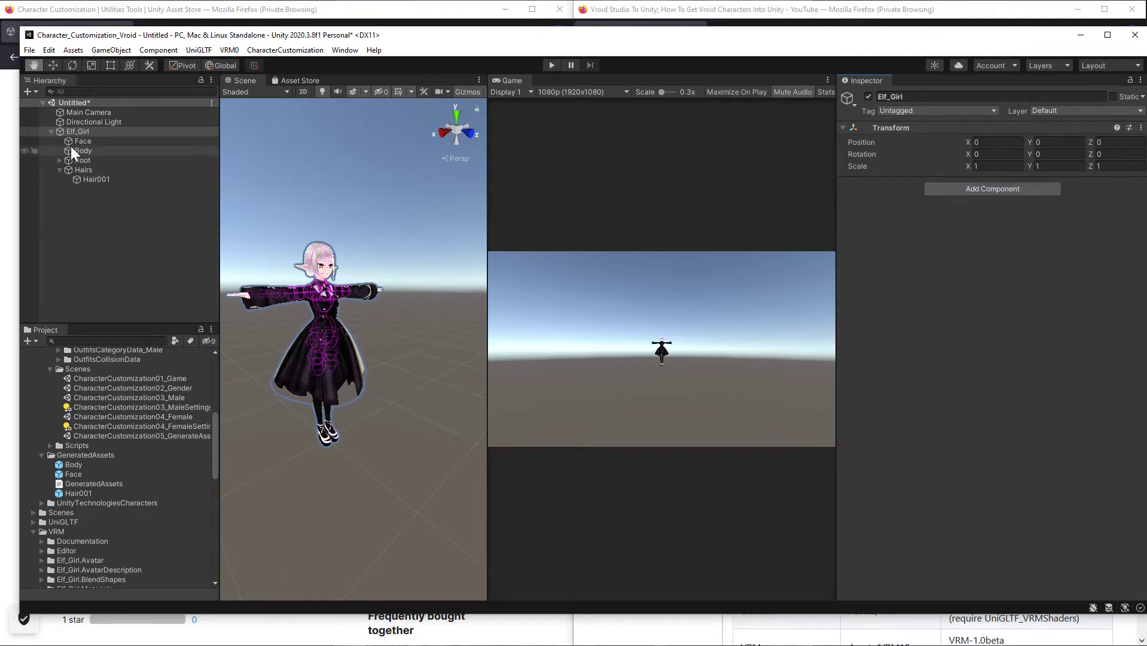
Delete the Face object from Elf_Girl.
click(42, 141)
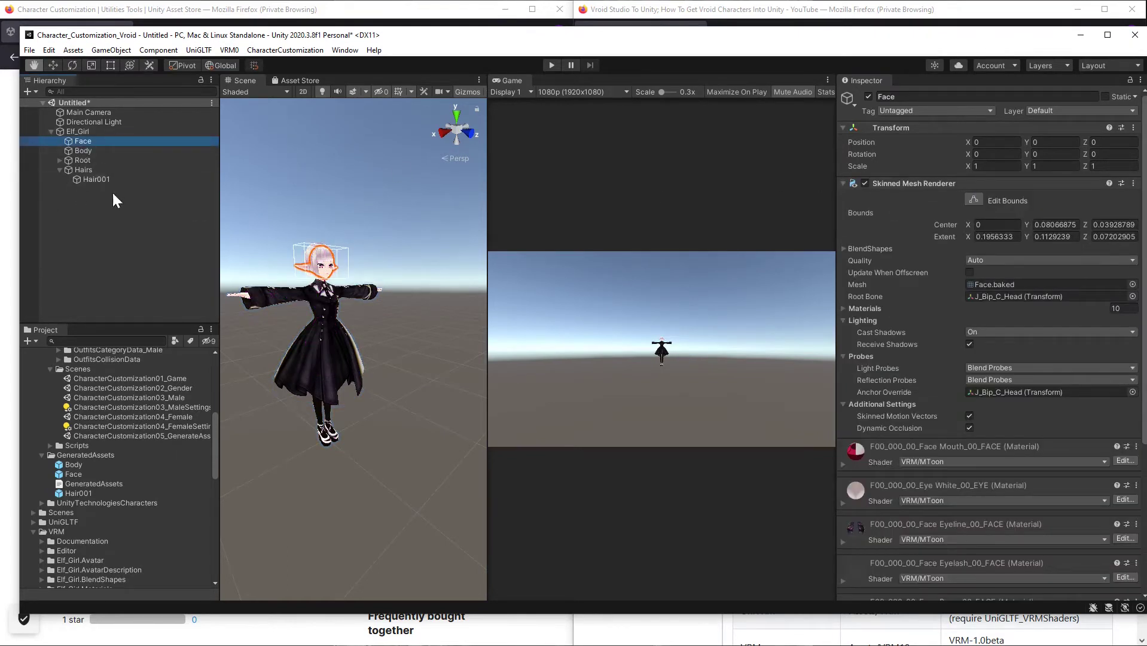
click(79, 170)
click(80, 141)
right_click(80, 142)
click(110, 233)
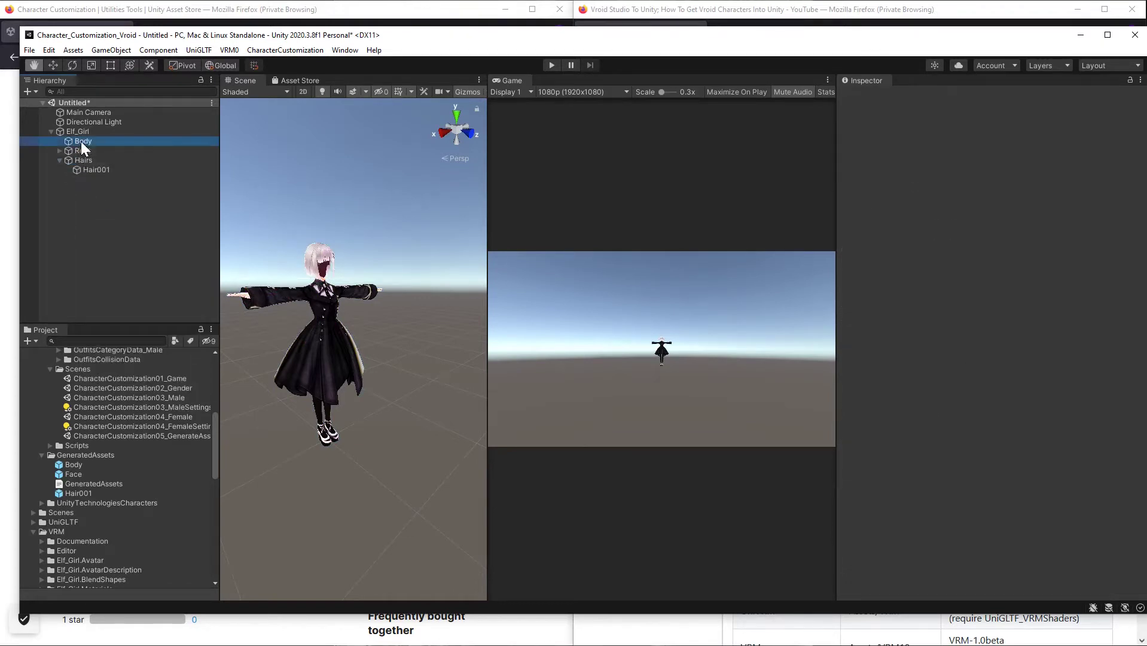
Delete the Body object from Elf_Girl together with its accidental duplicate.
right_click(80, 141)
click(108, 219)
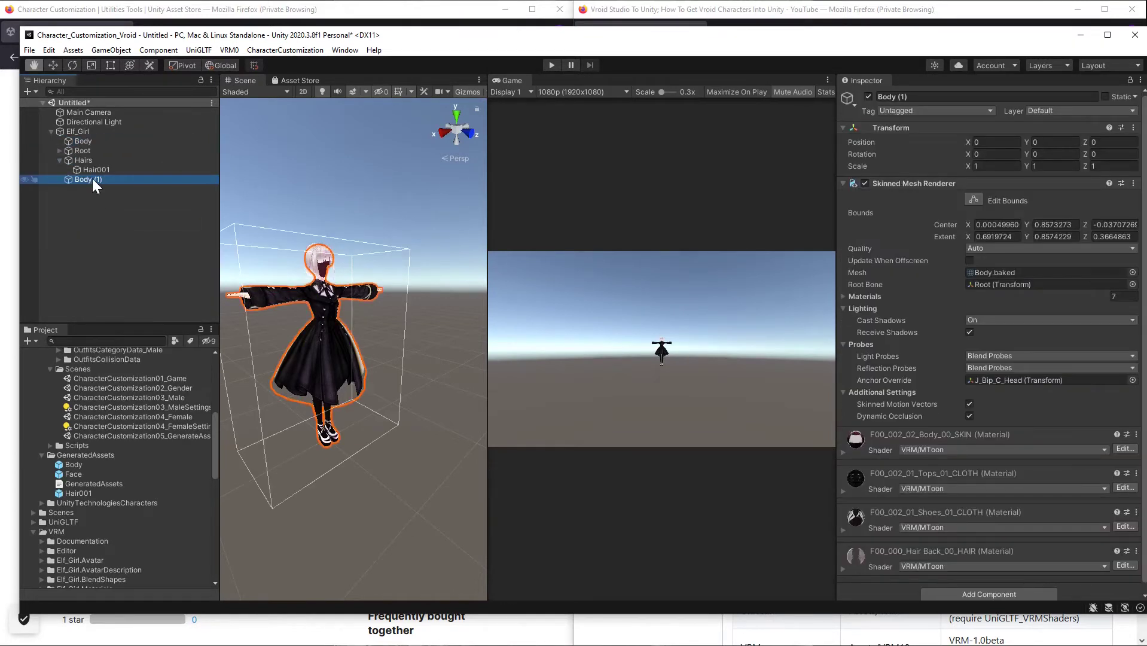
click(83, 141)
right_click(82, 142)
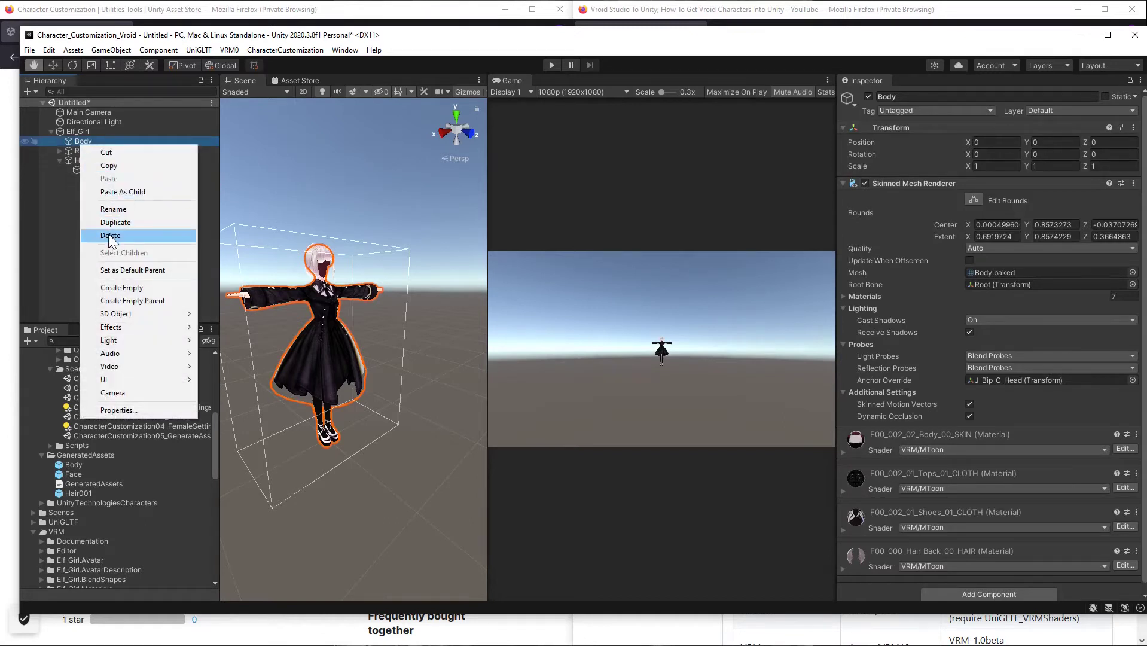
click(110, 235)
Check Elf_Girl's remaining Hairs group and Hair001 mesh, and rename Elf_Girl to Hair_Manually_Made.
click(78, 132)
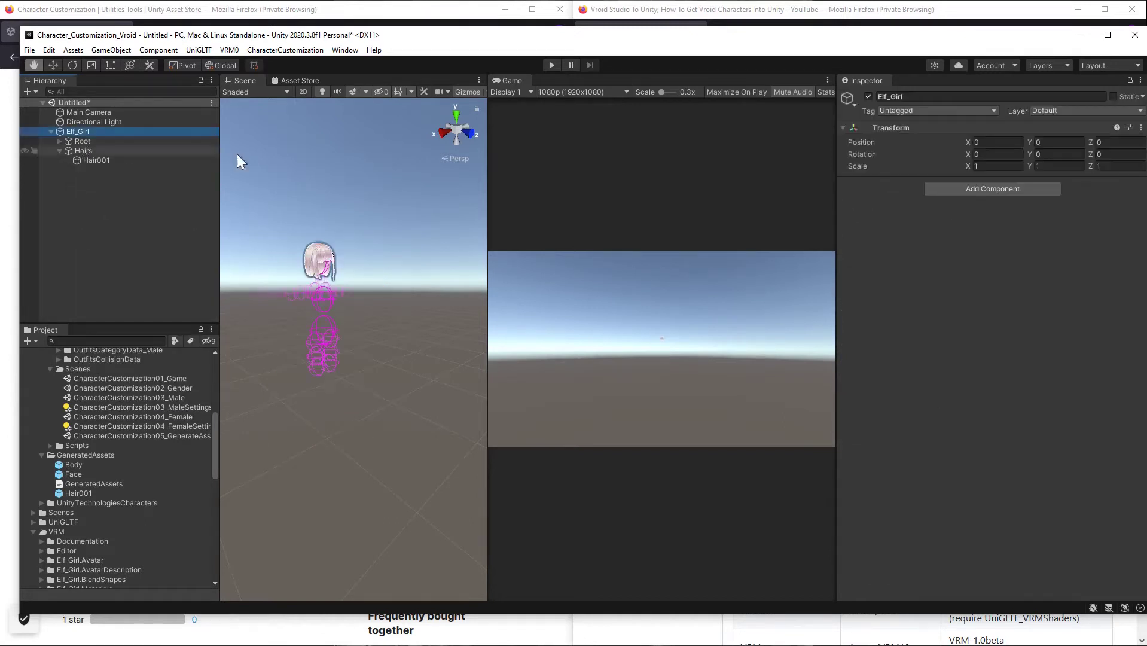
click(82, 152)
click(88, 160)
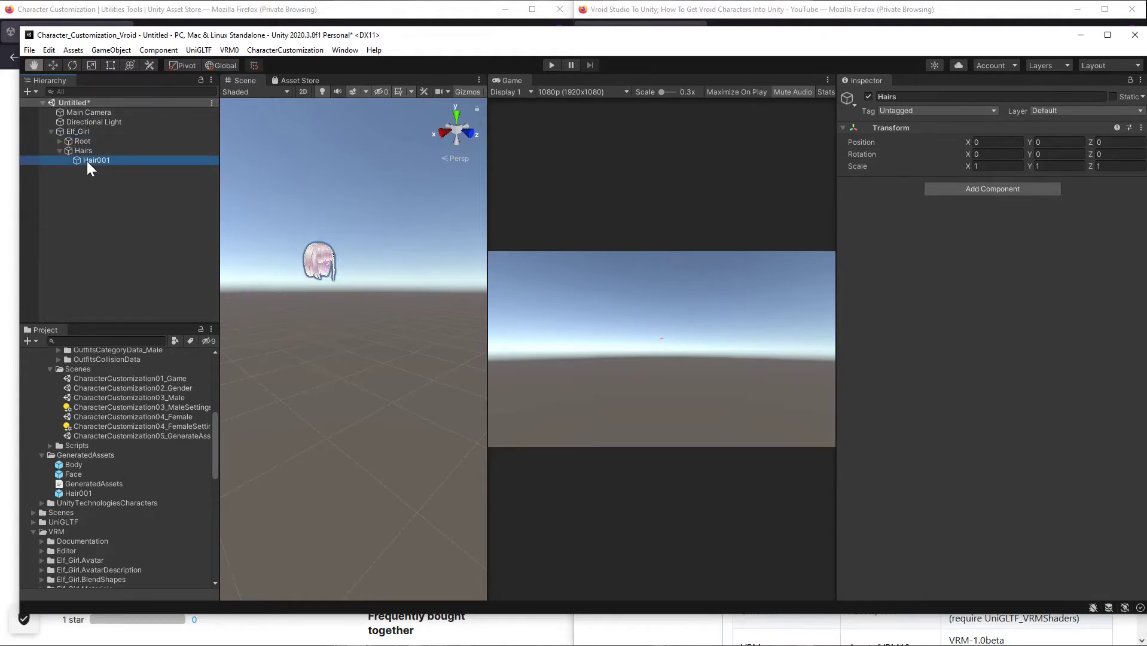
click(86, 280)
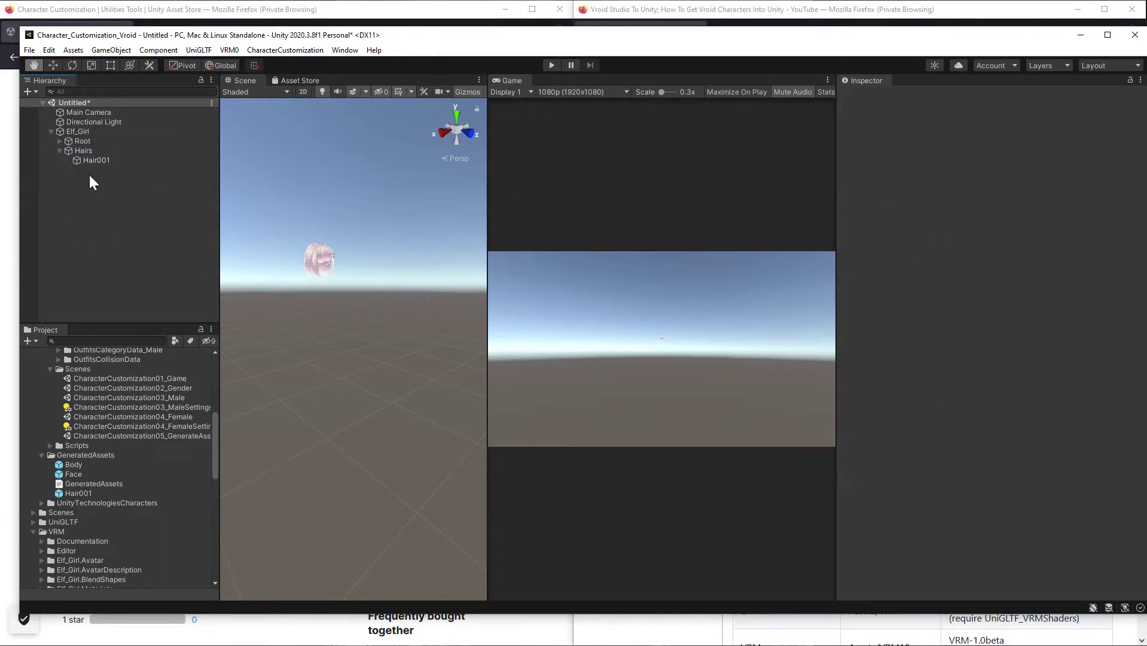
click(74, 131)
click(73, 131)
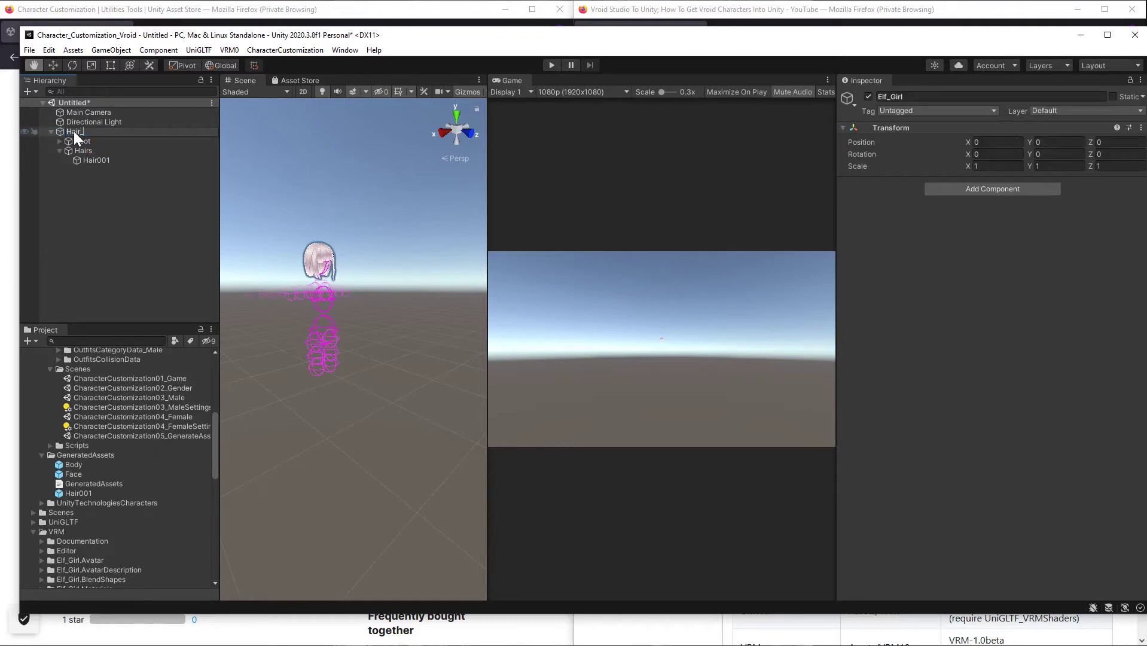
text(Hair_Manually_Made)
key(Return)
Save Hair_Manually_Made as a prefab in the GeneratedAssets folder, preview it and delete its instance from the scene.
drag(74, 131, 75, 454)
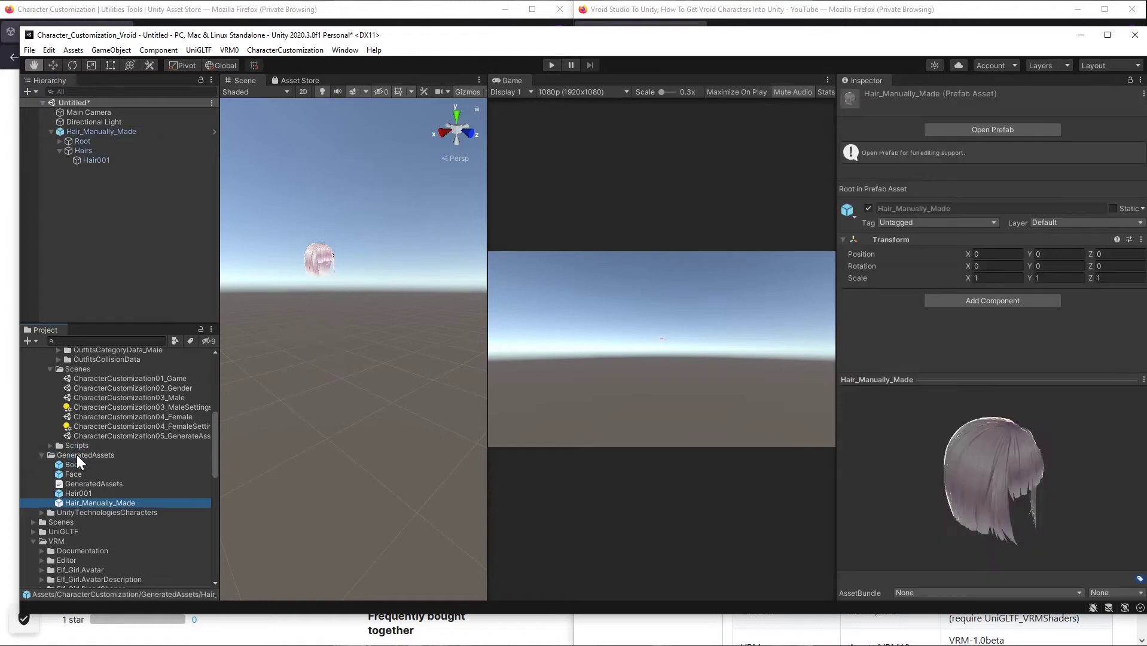
drag(968, 465, 712, 457)
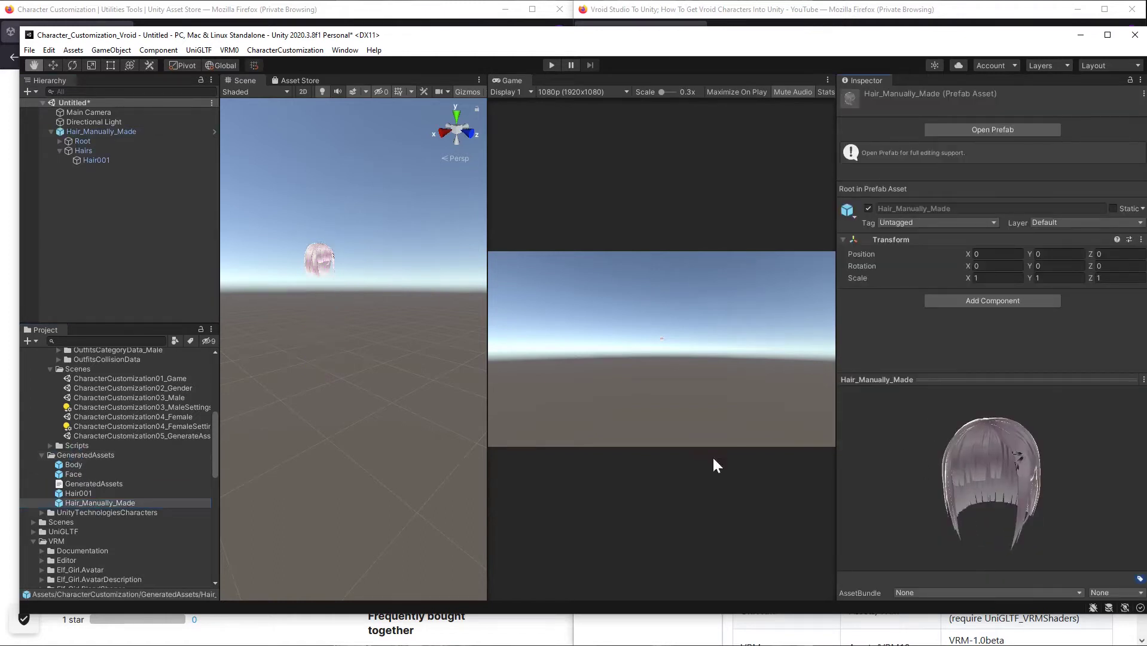
right_click(76, 131)
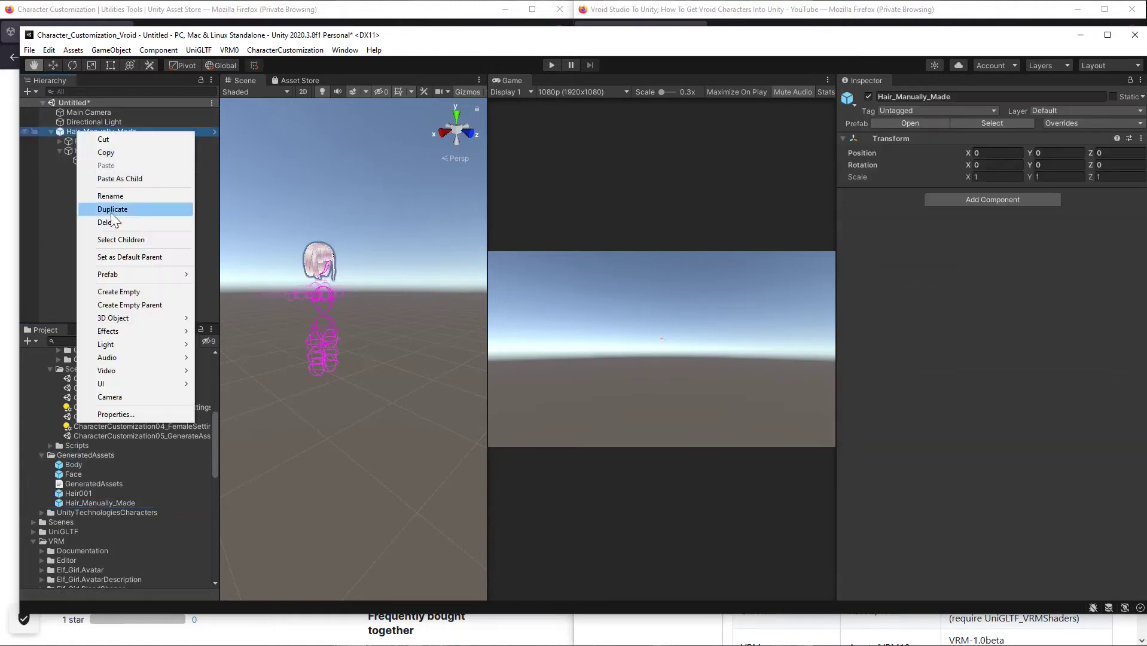
click(108, 221)
Place the Hair_Manually_Made and Hair001 prefabs in the scene and expand both to compare their hierarchies.
click(78, 504)
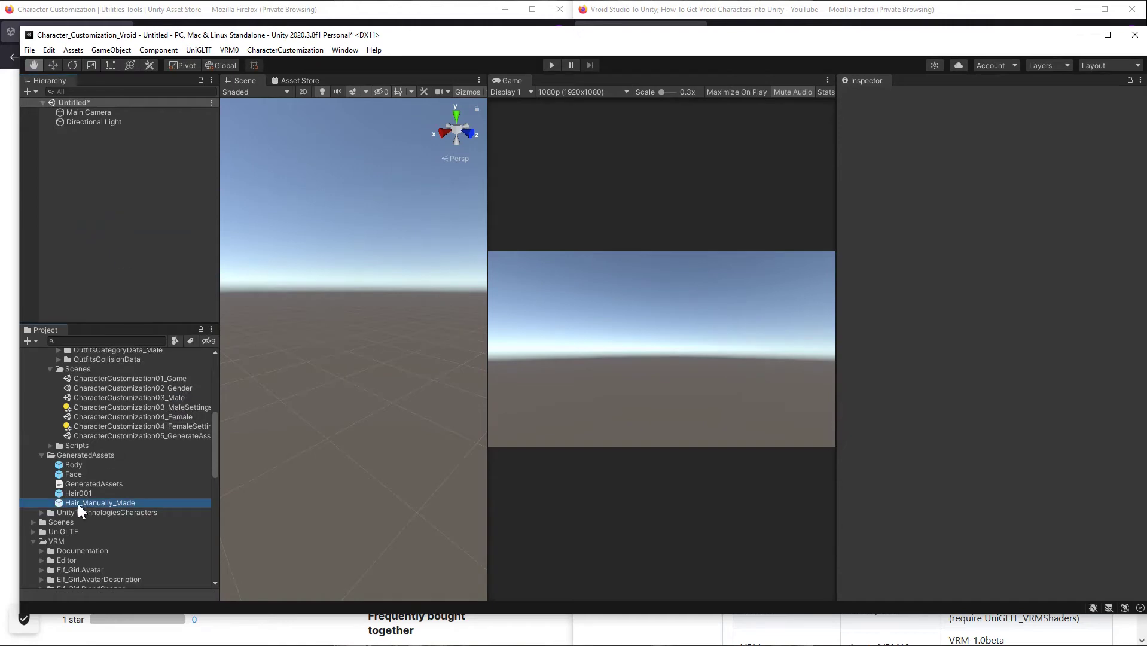
drag(78, 504, 83, 139)
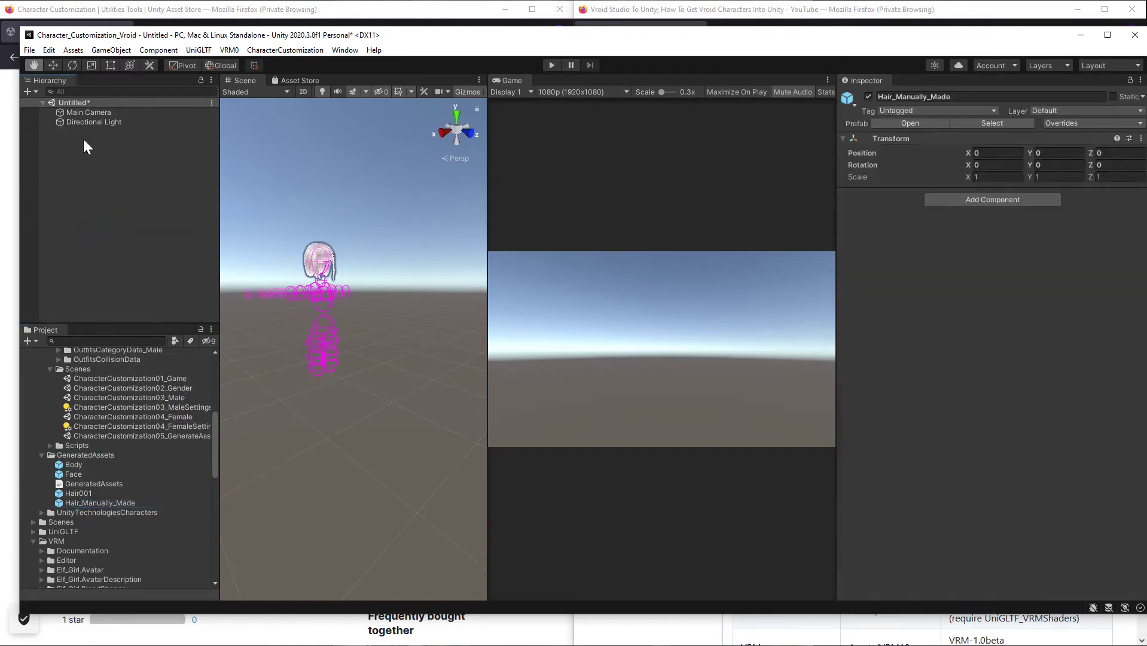
click(73, 493)
drag(74, 495, 58, 147)
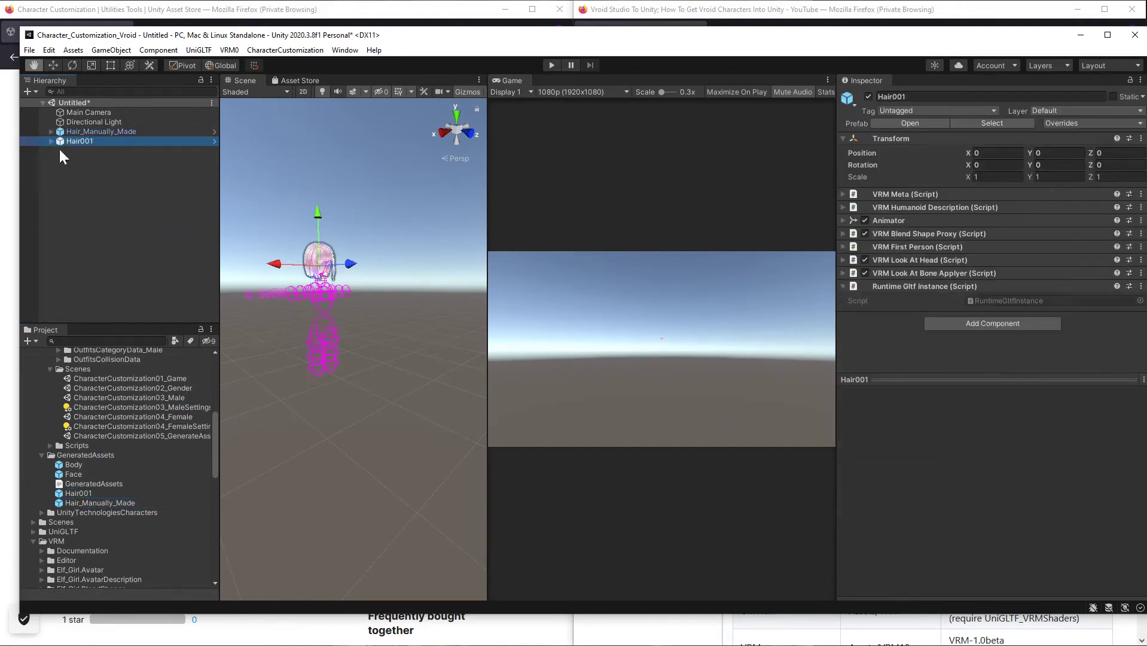
click(50, 141)
click(50, 131)
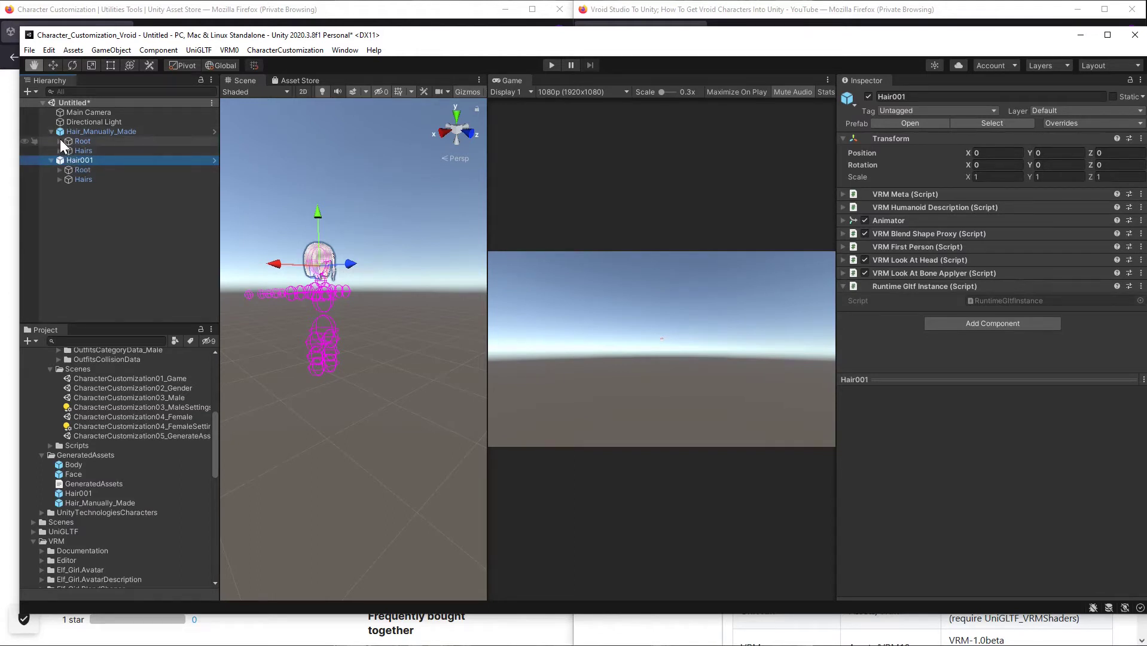
Compare the Root bones and Hairs meshes inside the Hair_Manually_Made and Hair001 instances in the scene.
click(59, 140)
click(69, 150)
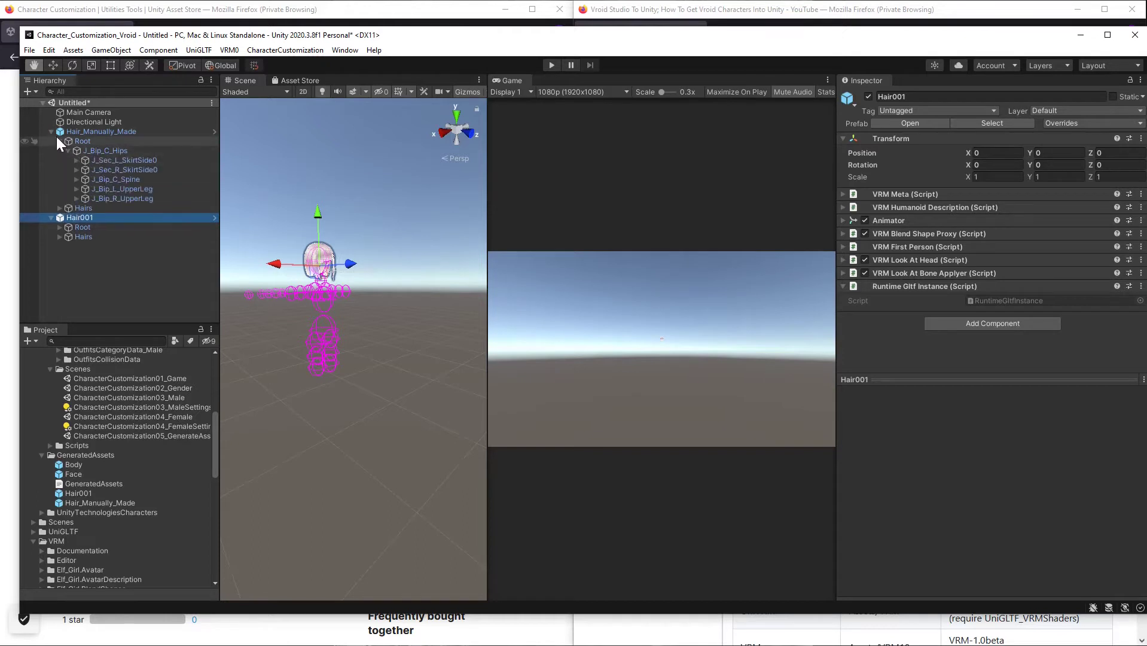
click(59, 141)
click(59, 150)
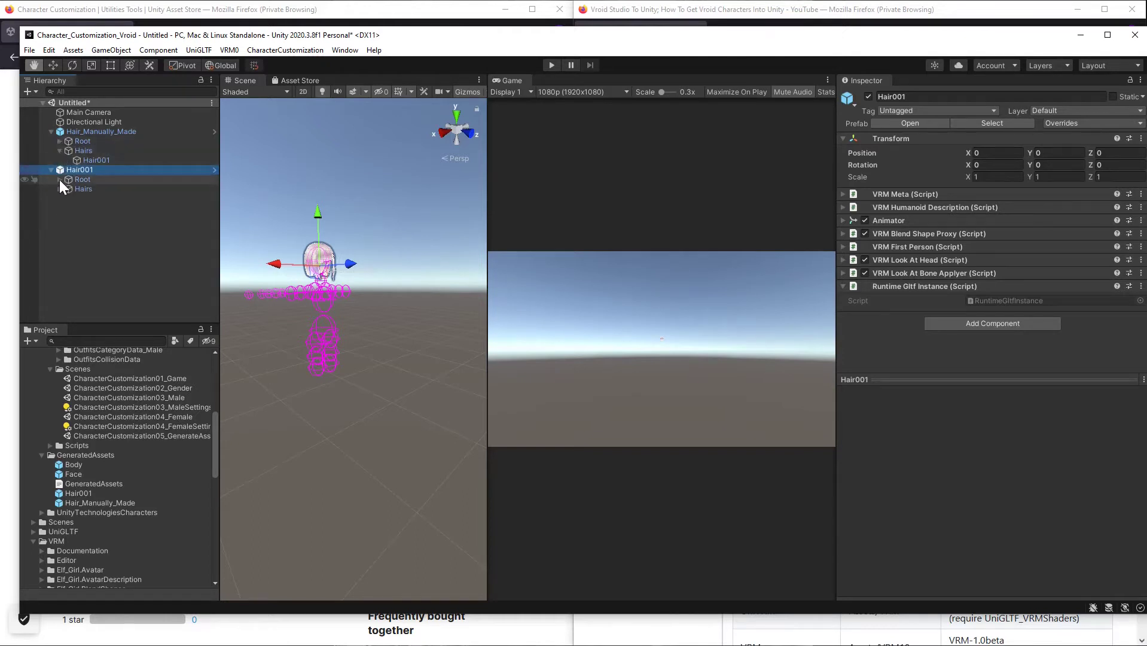
click(59, 179)
click(60, 197)
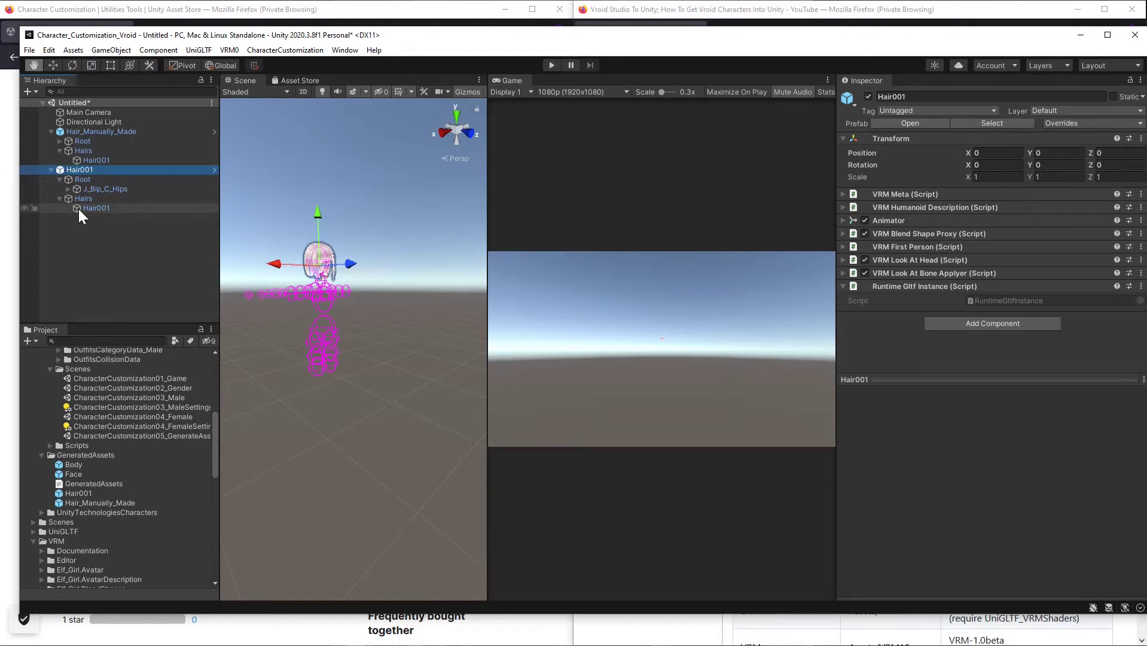
Delete the Hair001 and Hair_Manually_Made instances from the scene.
right_click(87, 171)
click(108, 257)
right_click(75, 133)
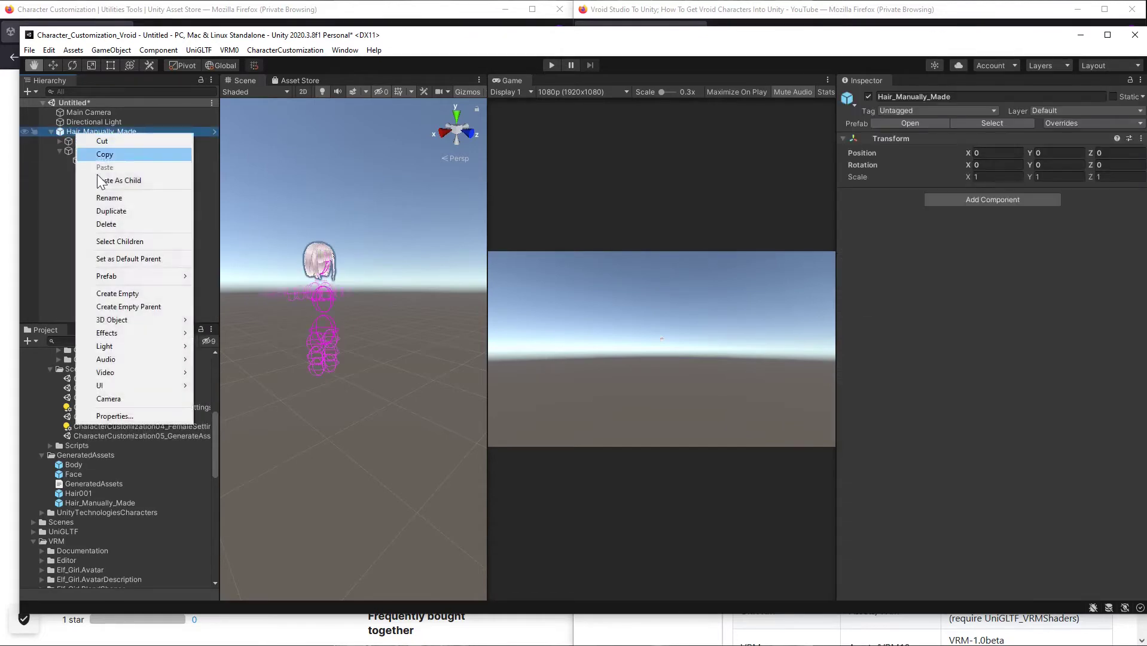
click(102, 226)
Permanently delete the Hair_Manually_Made prefab asset from the GeneratedAssets folder.
right_click(108, 503)
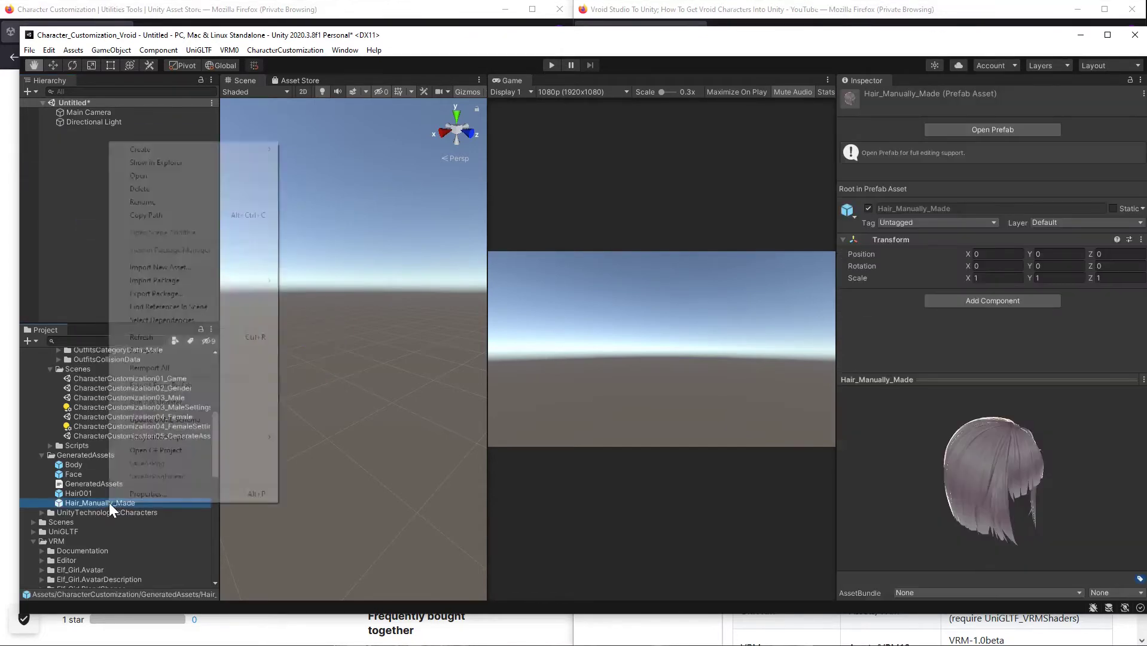
click(197, 187)
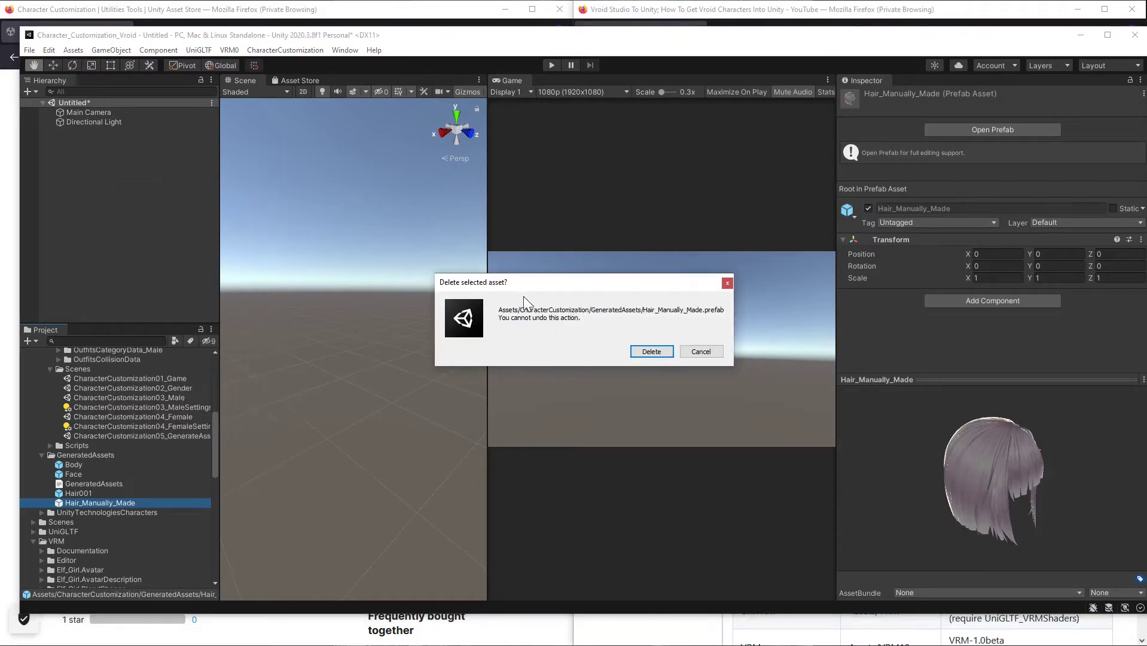
click(661, 352)
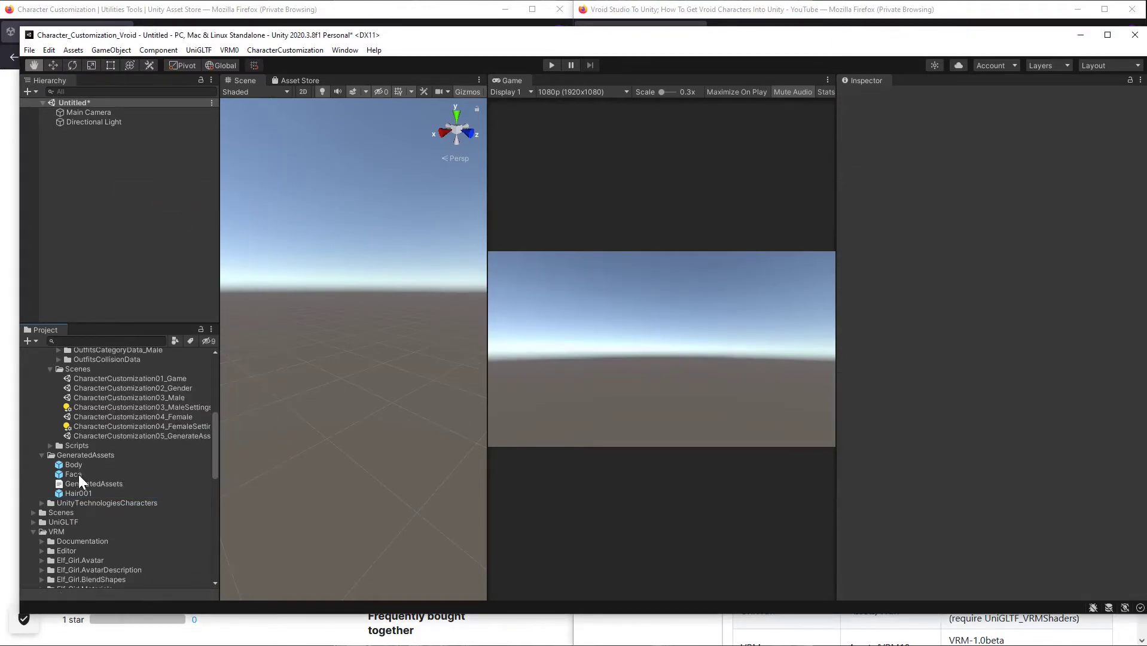
Create a folder named VRoid_Pieces inside the CharacterCustomization assets folder.
scroll(96, 464, up, 10)
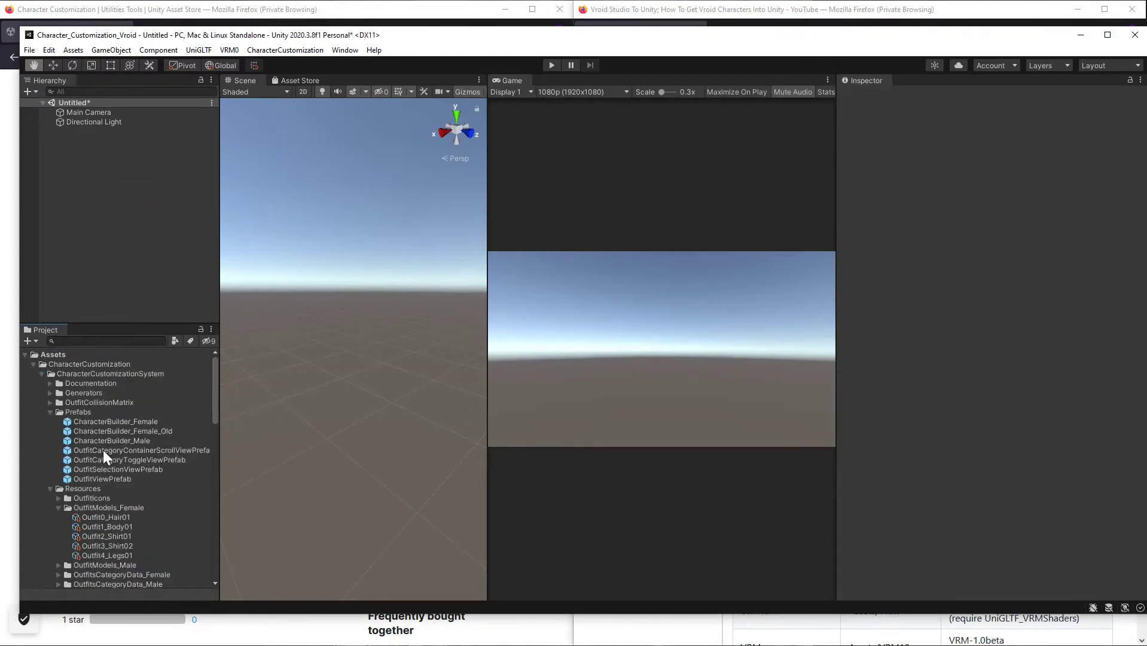
scroll(103, 450, down, 2)
scroll(103, 450, up, 2)
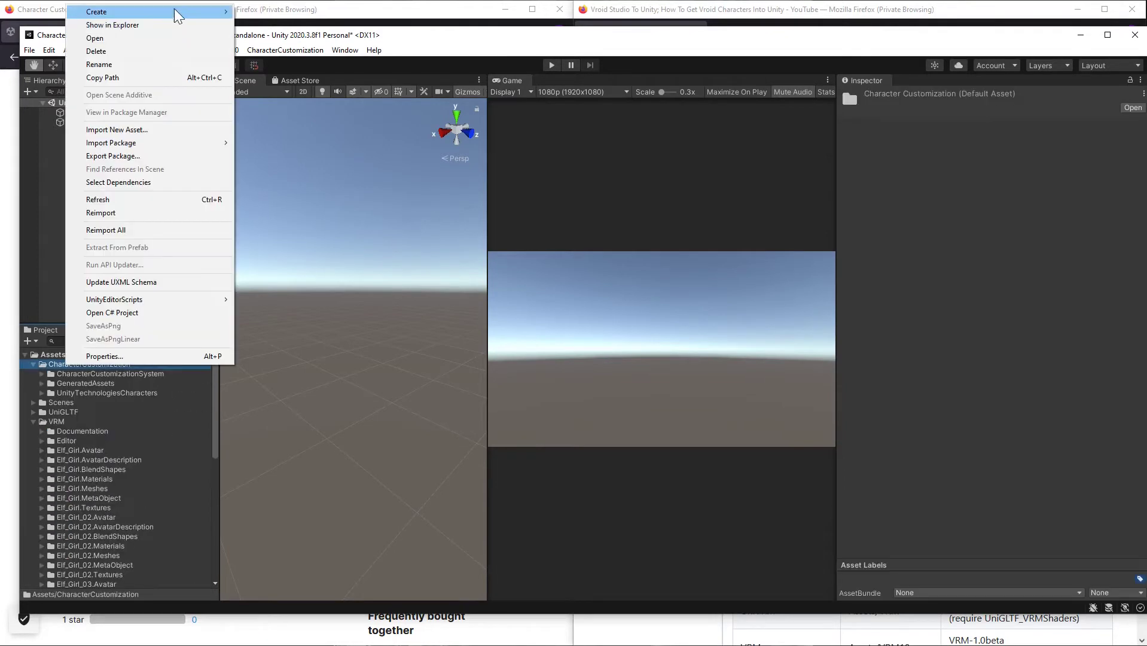
mouse_move(174, 8)
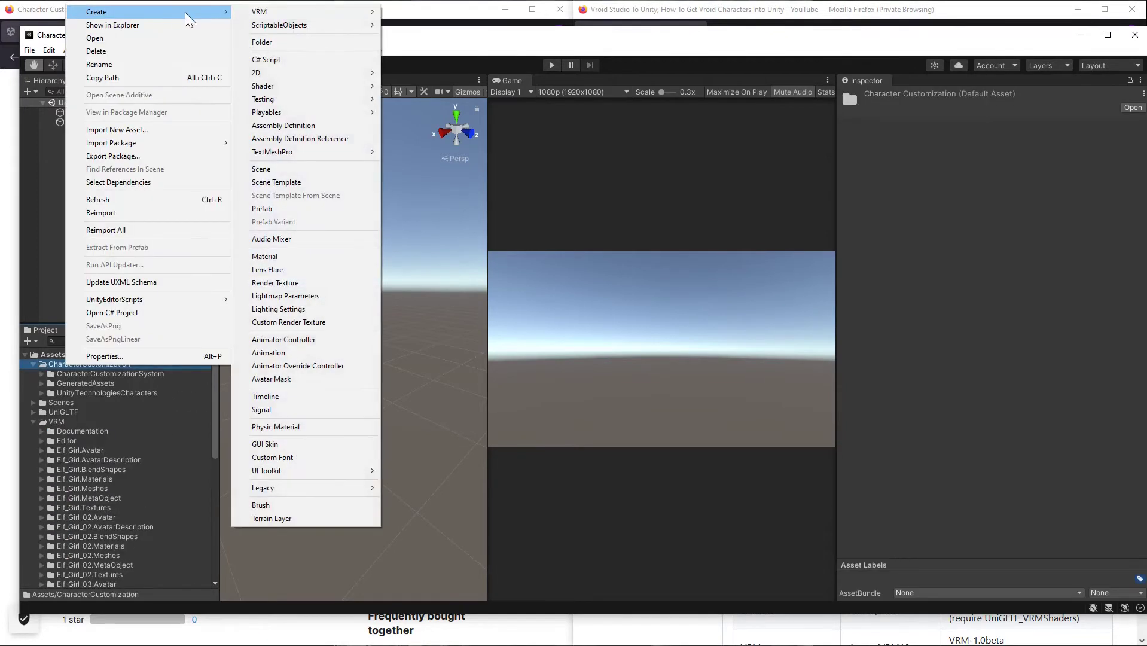
click(276, 41)
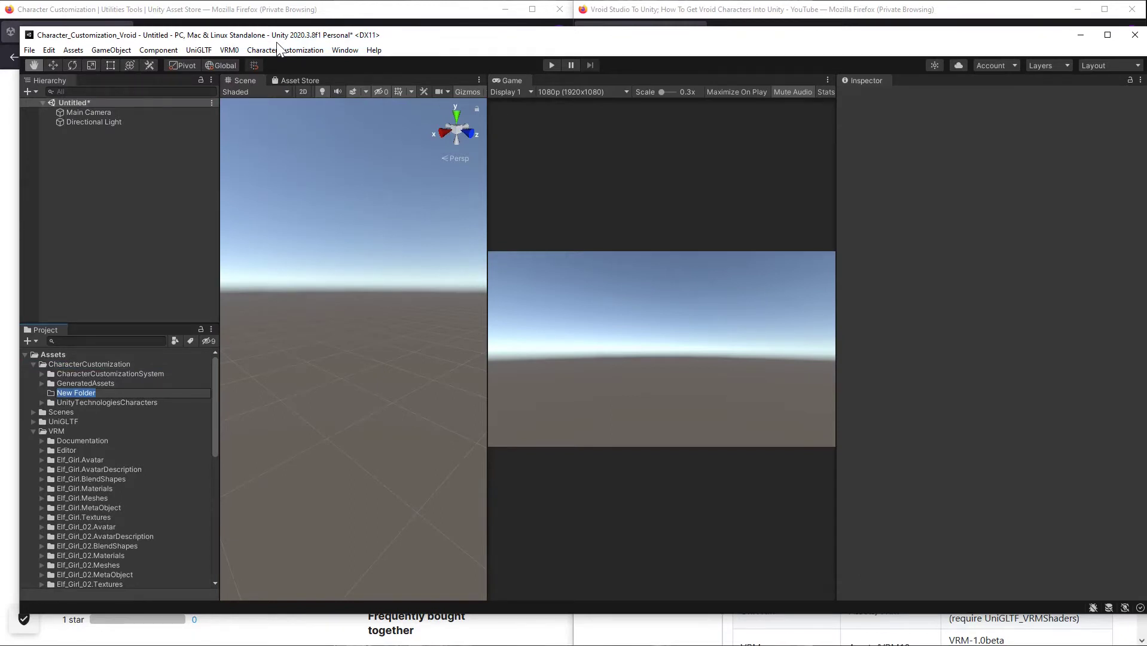
text(VRoid_Pieces)
key(Return)
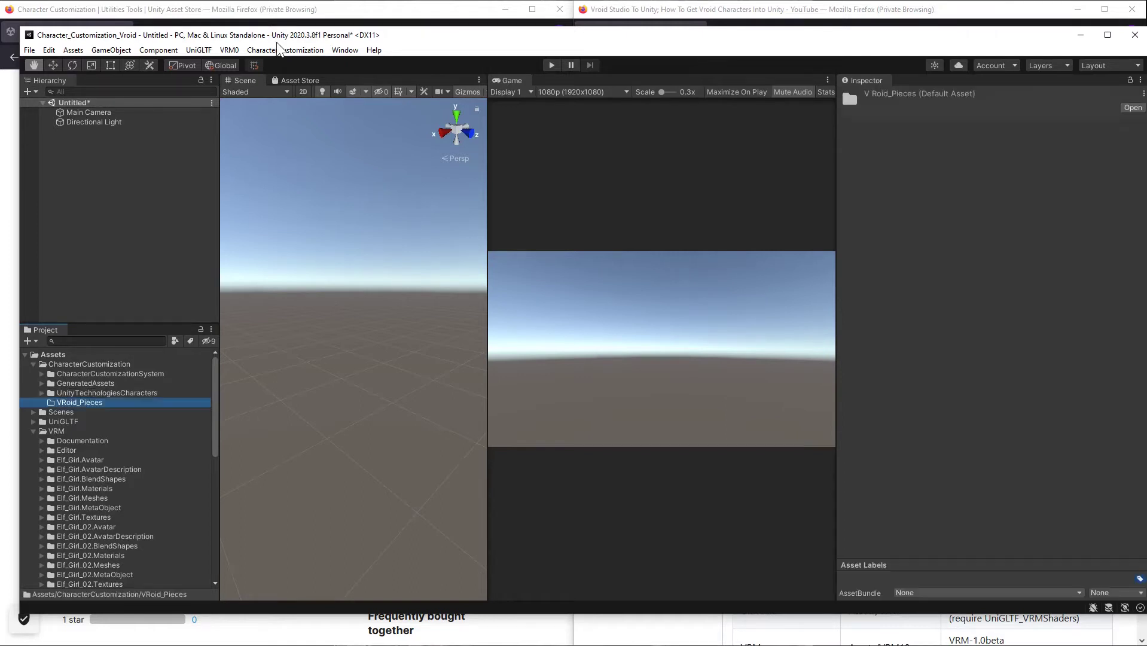
Move the Body, Face and Hair001 prefabs from GeneratedAssets into the VRoid_Pieces folder.
click(41, 384)
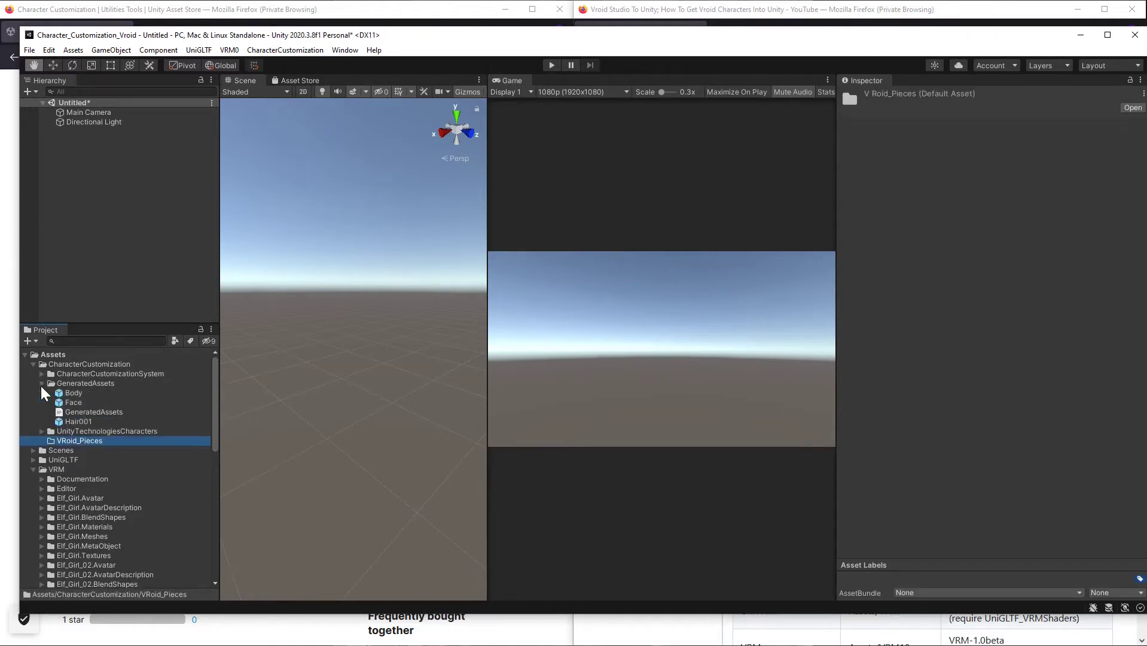
click(74, 396)
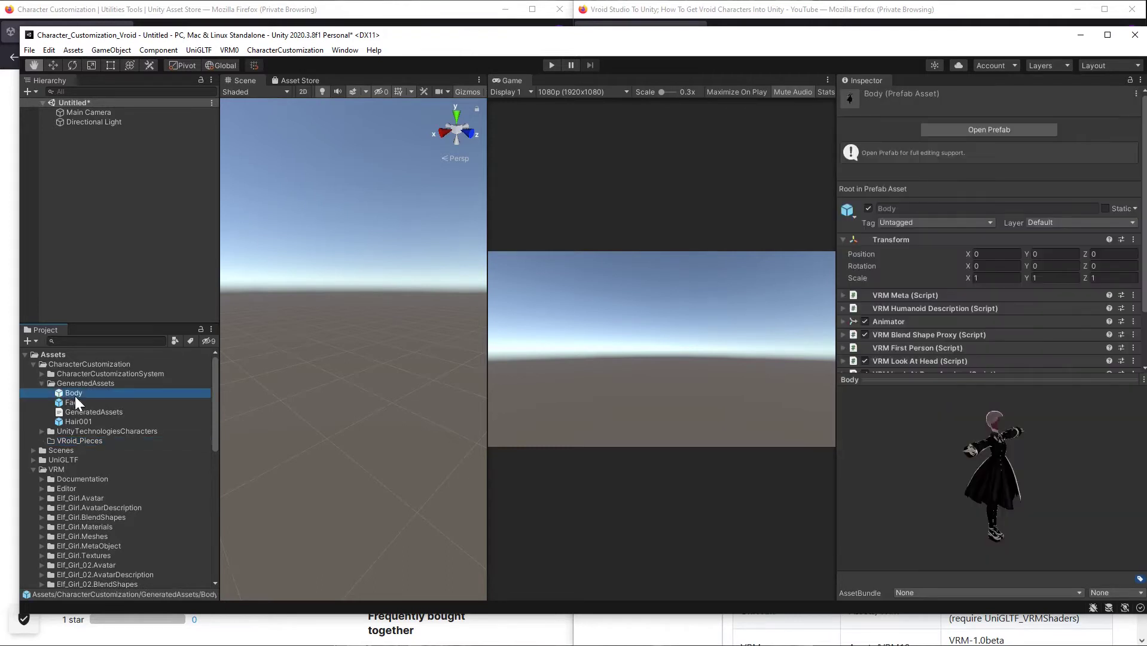
shift+click(76, 401)
ctrl+click(77, 420)
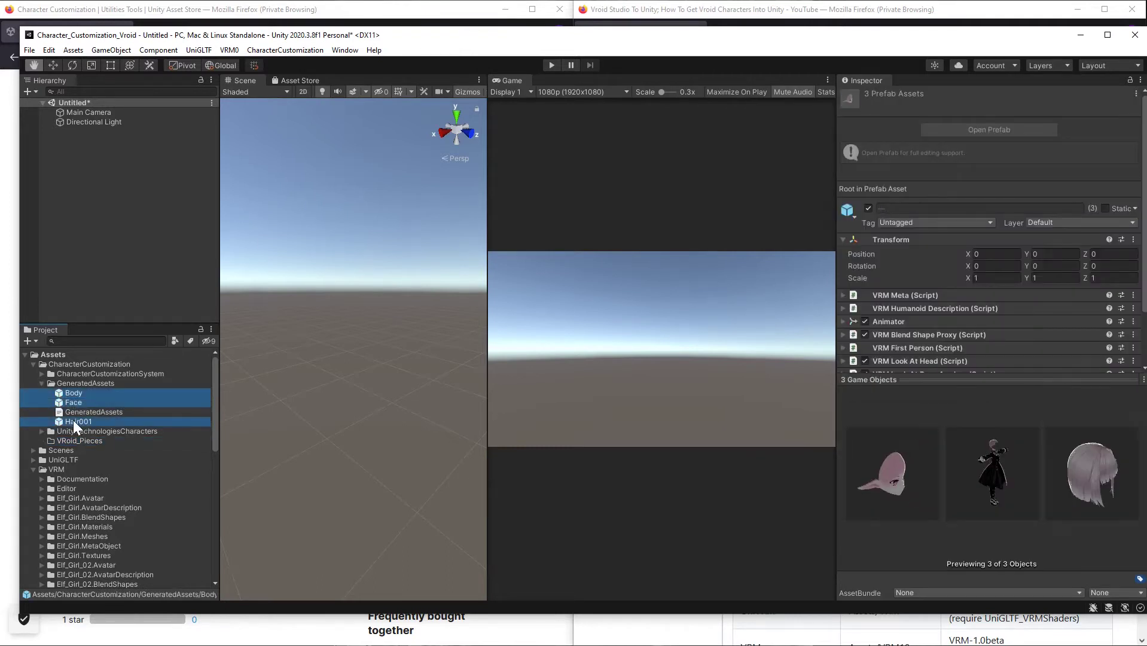
drag(73, 420, 75, 440)
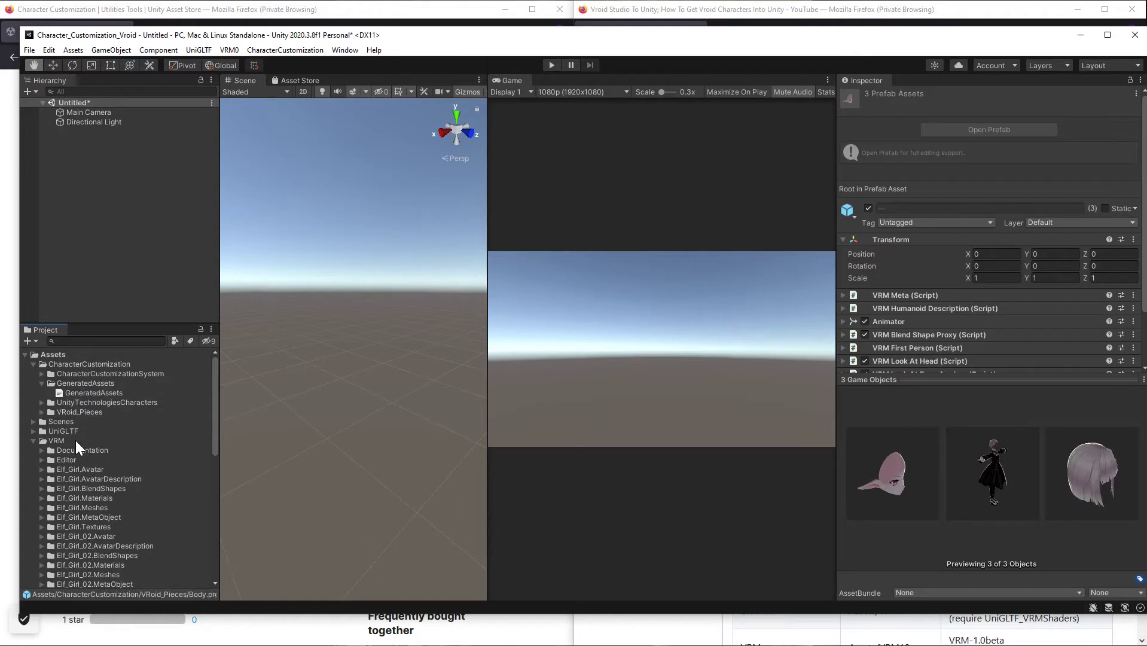
click(42, 414)
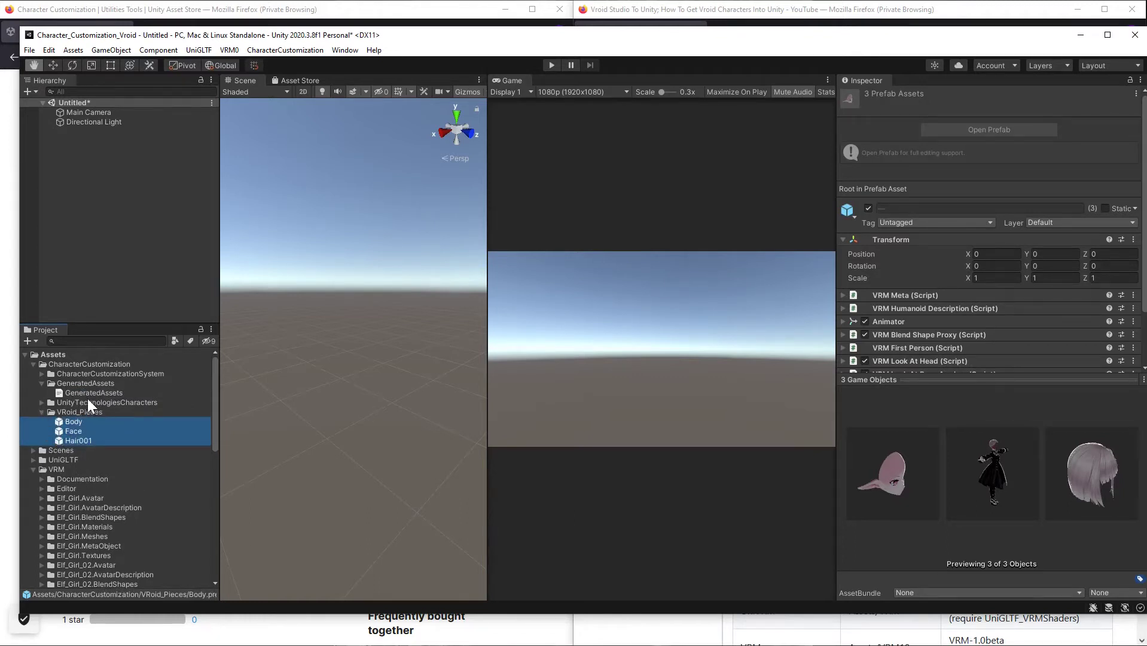
click(80, 384)
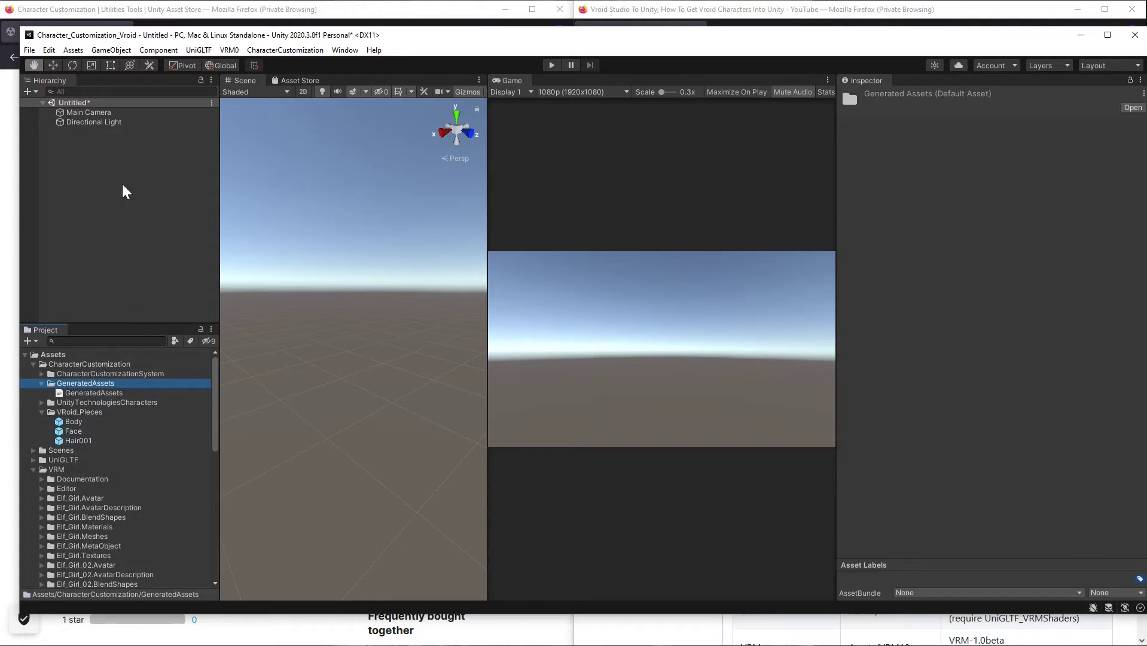
click(118, 226)
Preview the Elf_Girl, Elf_Girl_02, Elf_Girl_03 and Elf_Girl_04 prefabs in the VRM folder to compare the characters.
scroll(106, 505, down, 12)
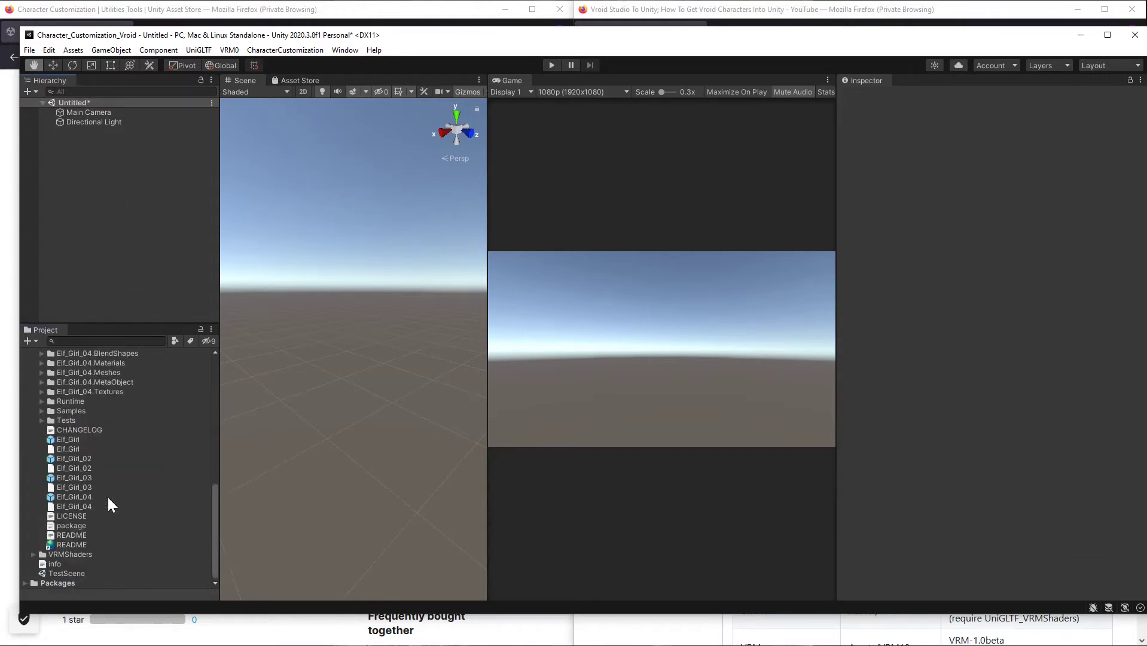
click(73, 442)
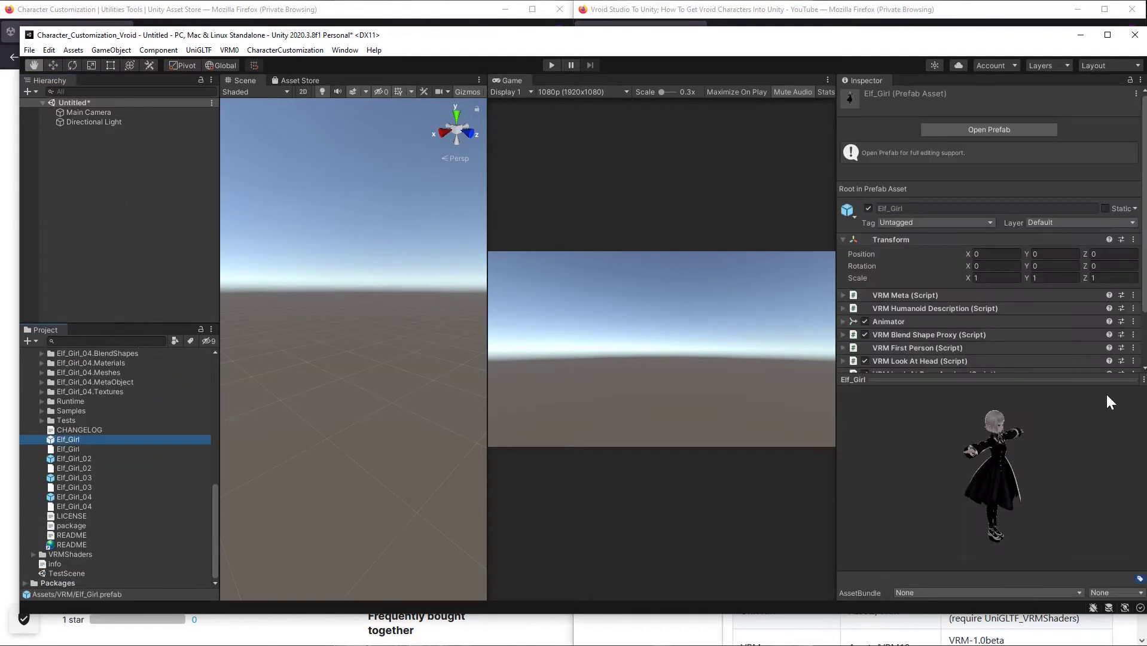
drag(1005, 480, 936, 464)
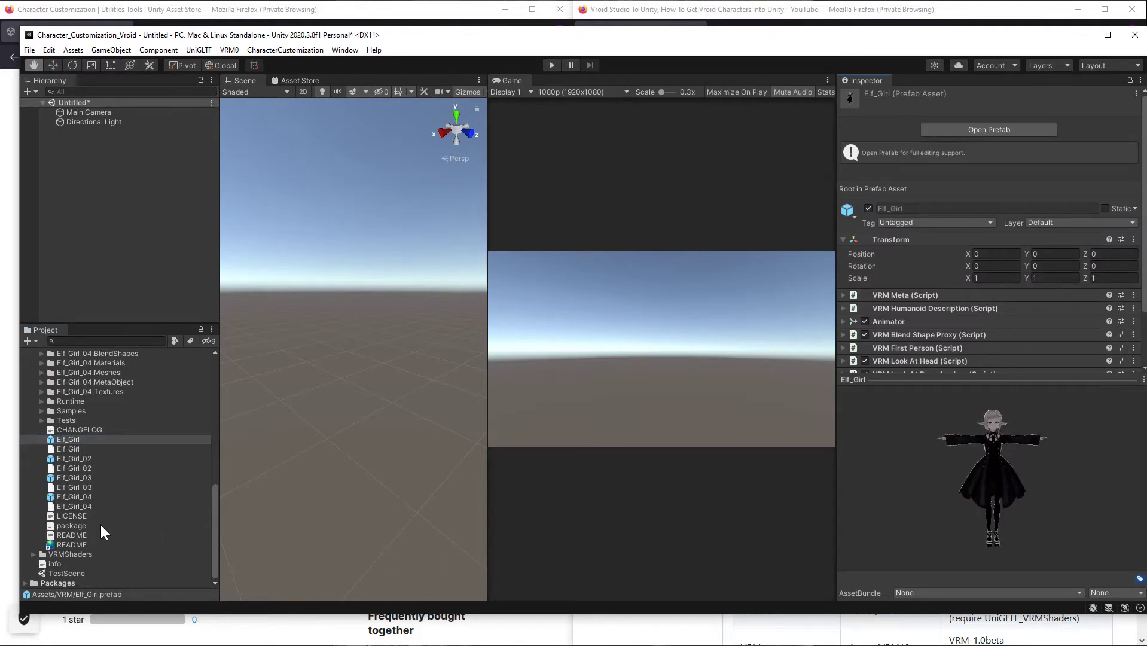
click(71, 457)
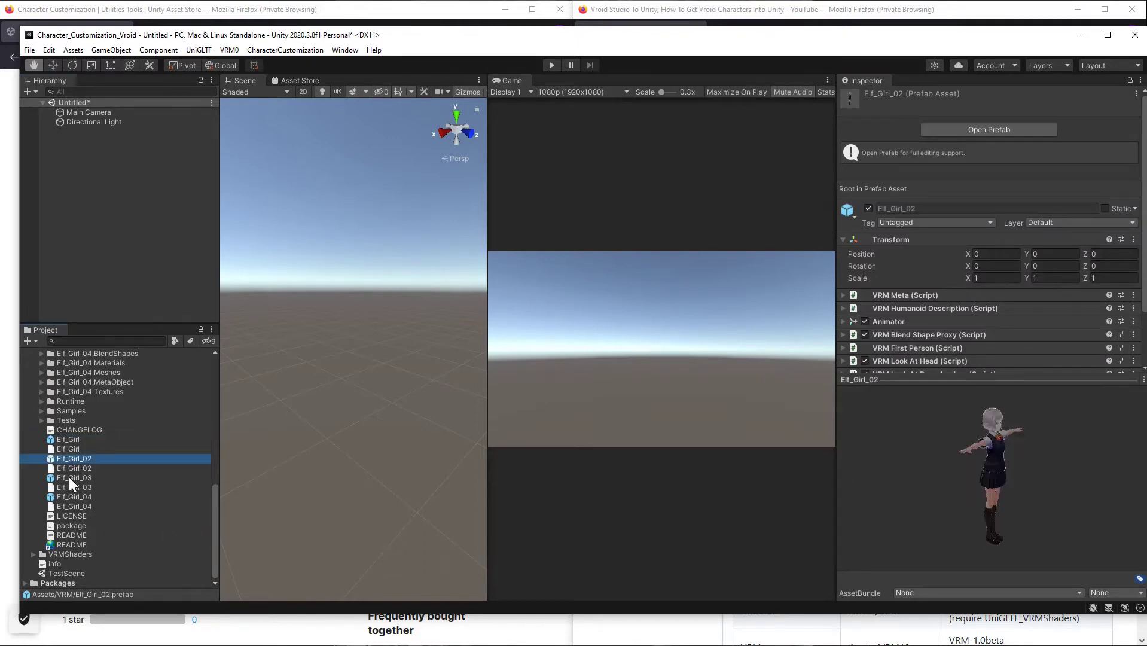
click(68, 478)
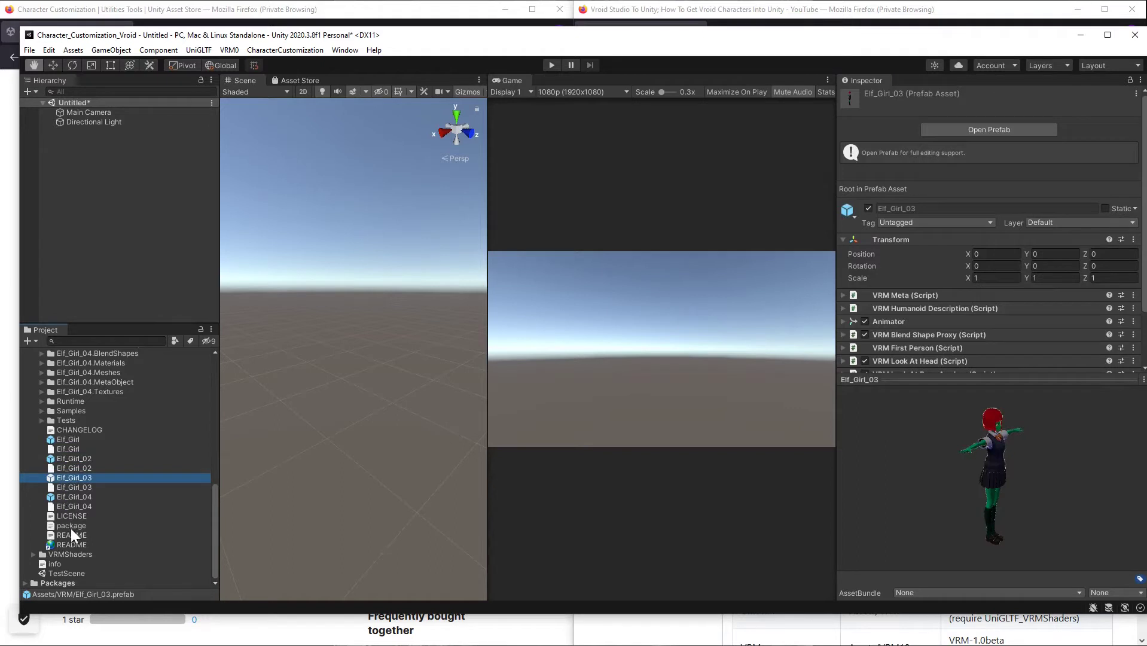
click(63, 495)
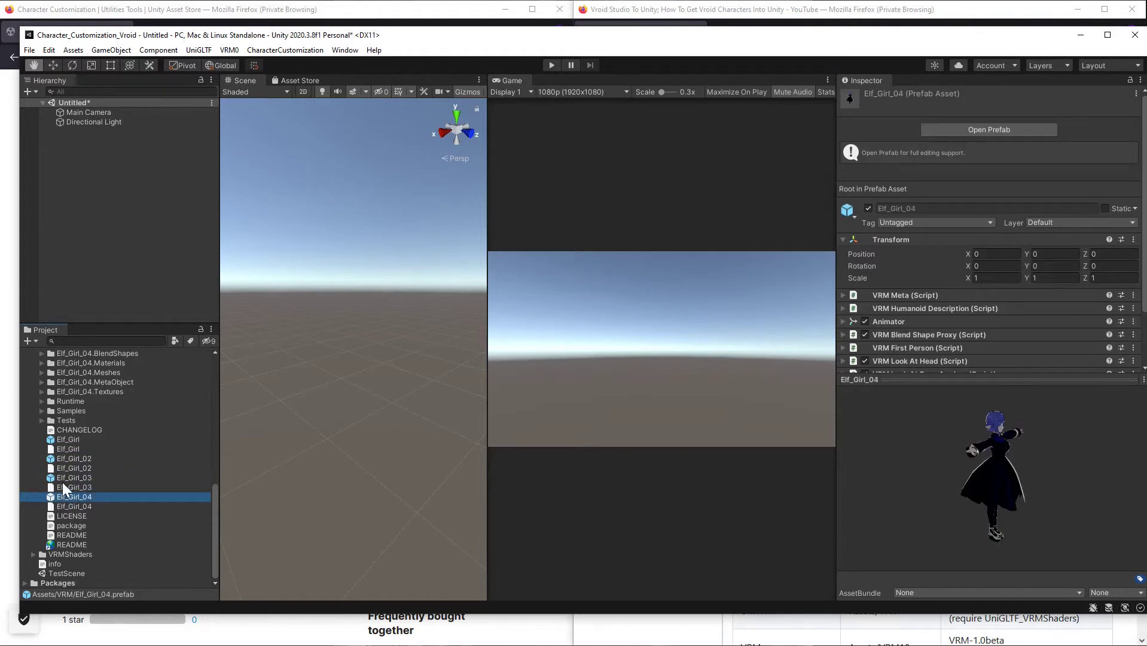
click(65, 479)
click(951, 445)
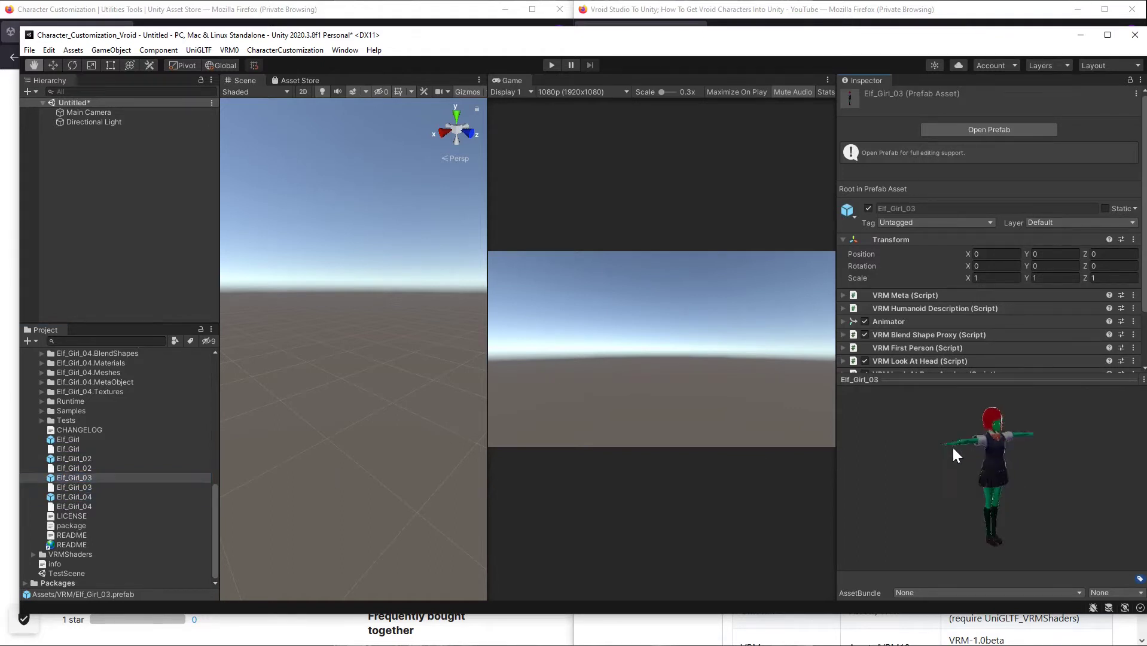
drag(953, 449, 899, 447)
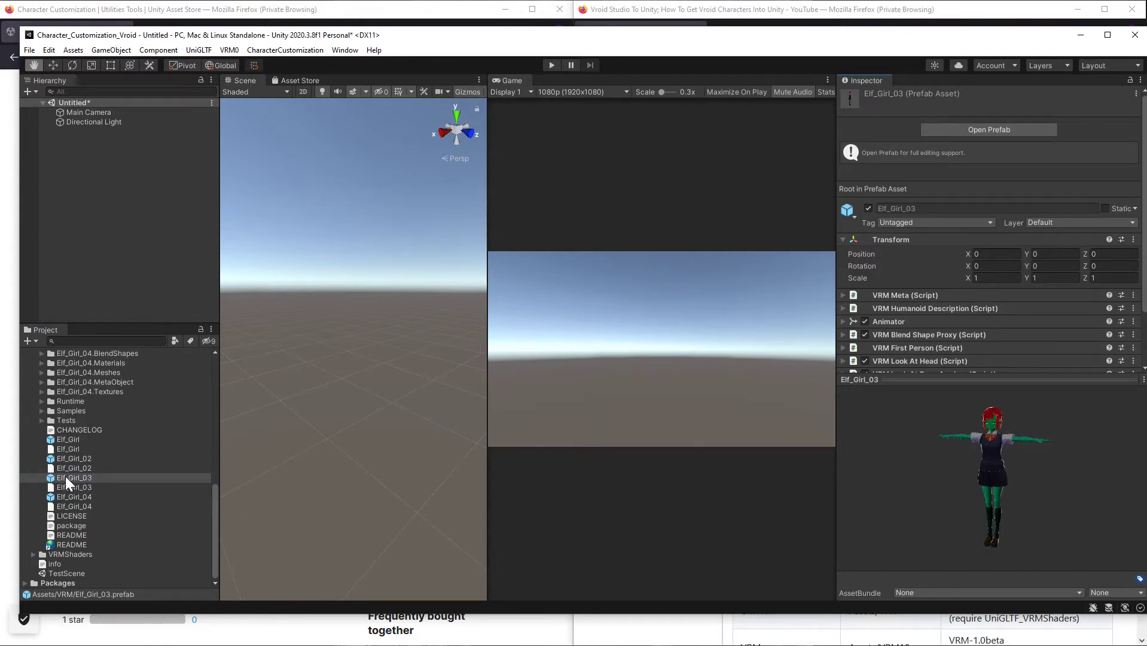
Place the Elf_Girl_03 prefab in the scene, expand it and unpack it completely.
drag(65, 476, 84, 205)
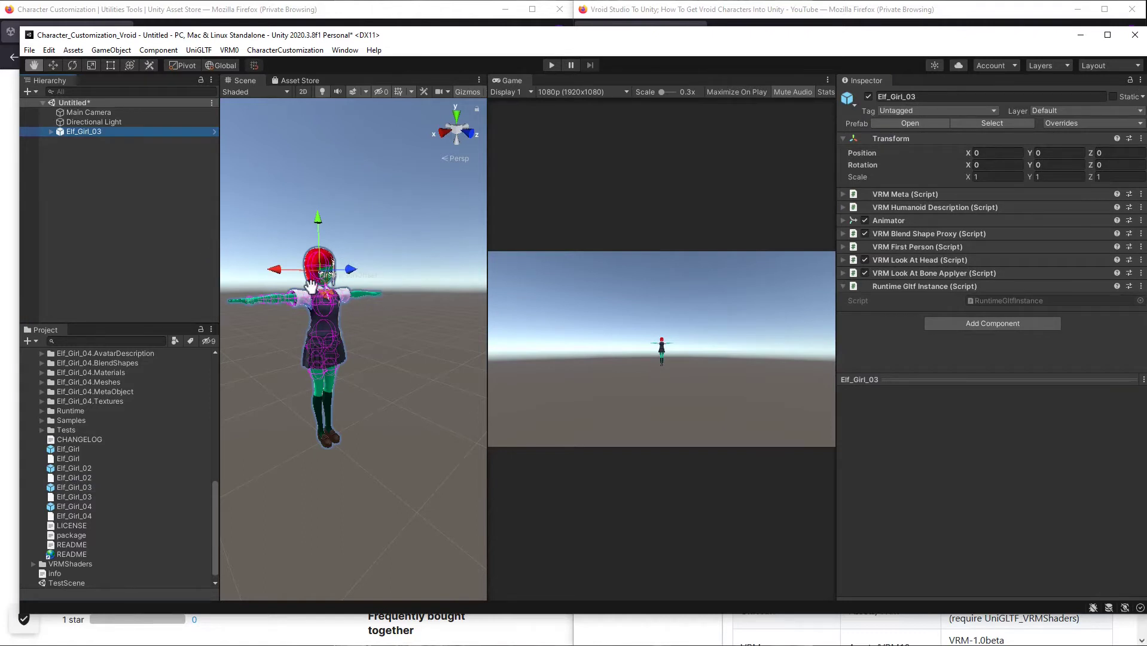
click(171, 211)
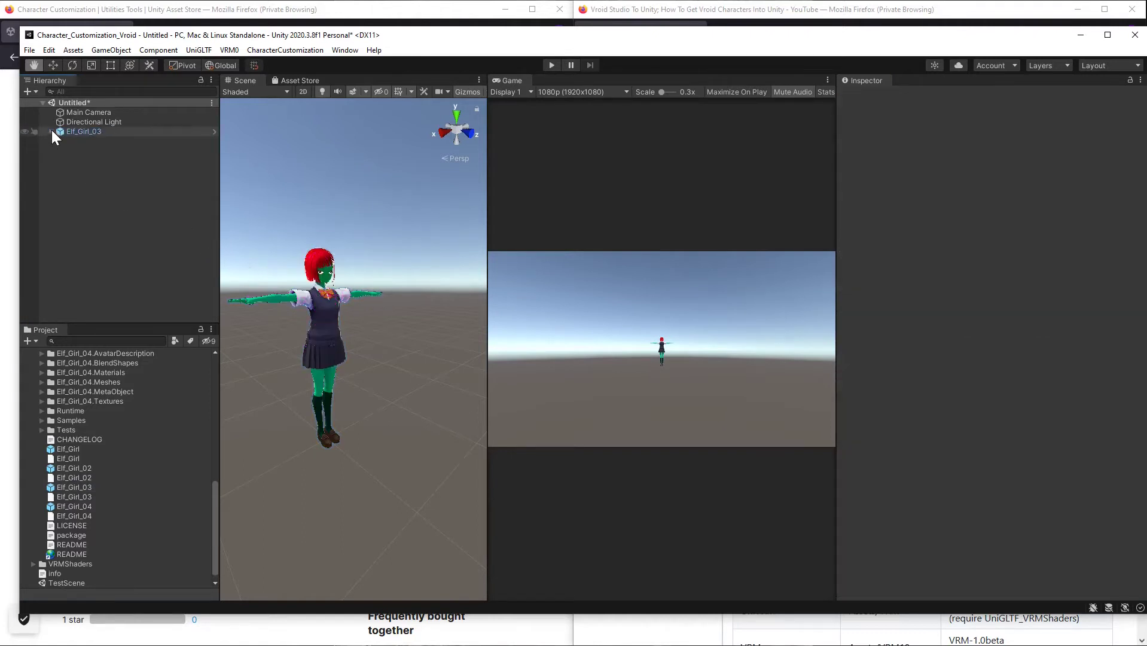
click(50, 131)
right_click(80, 132)
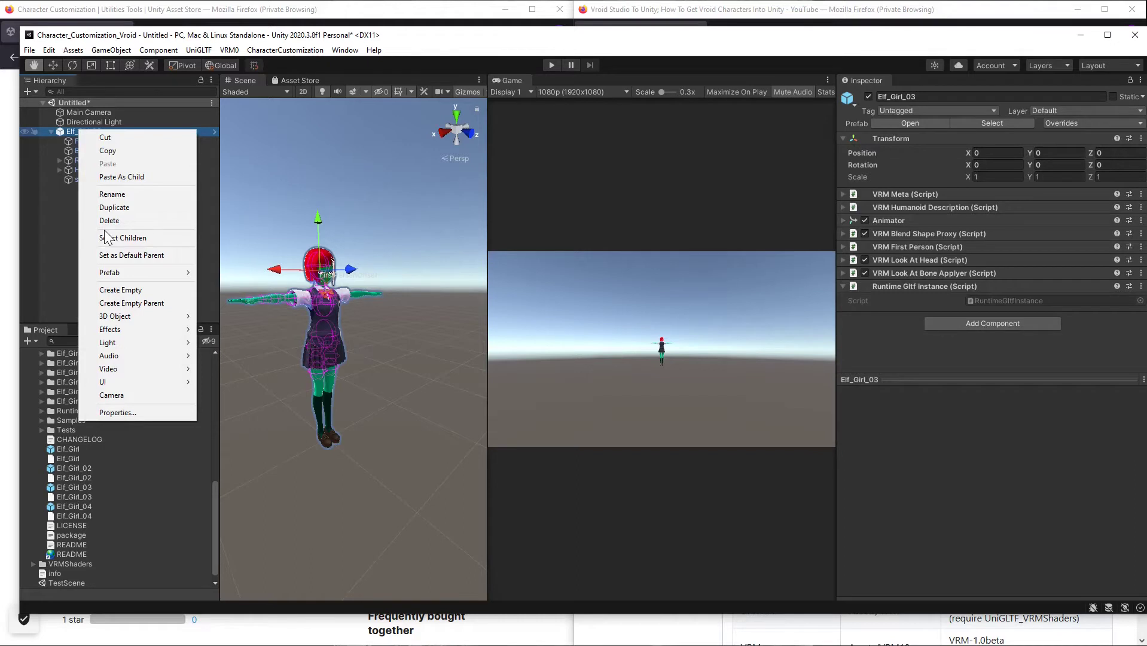
mouse_move(125, 274)
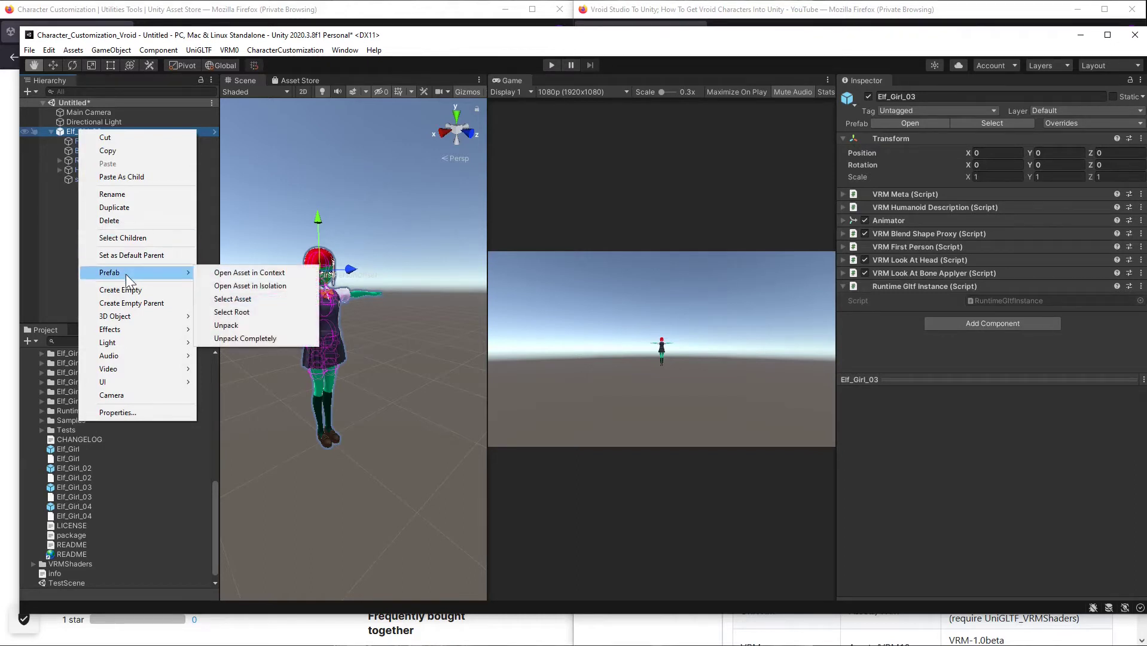
click(245, 339)
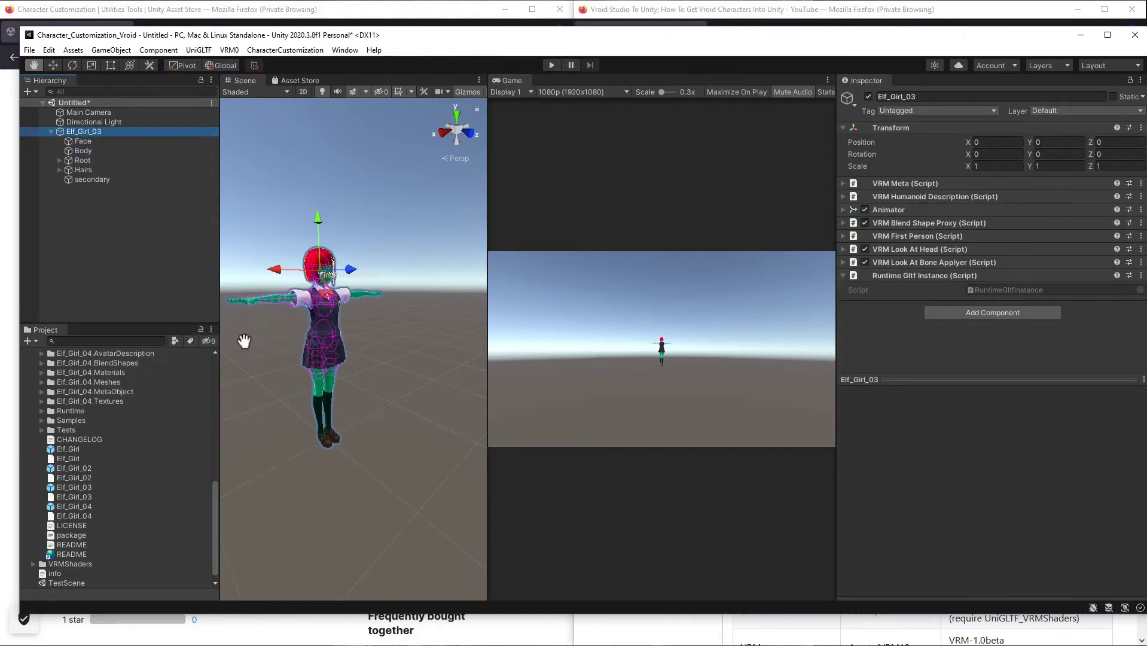
click(156, 262)
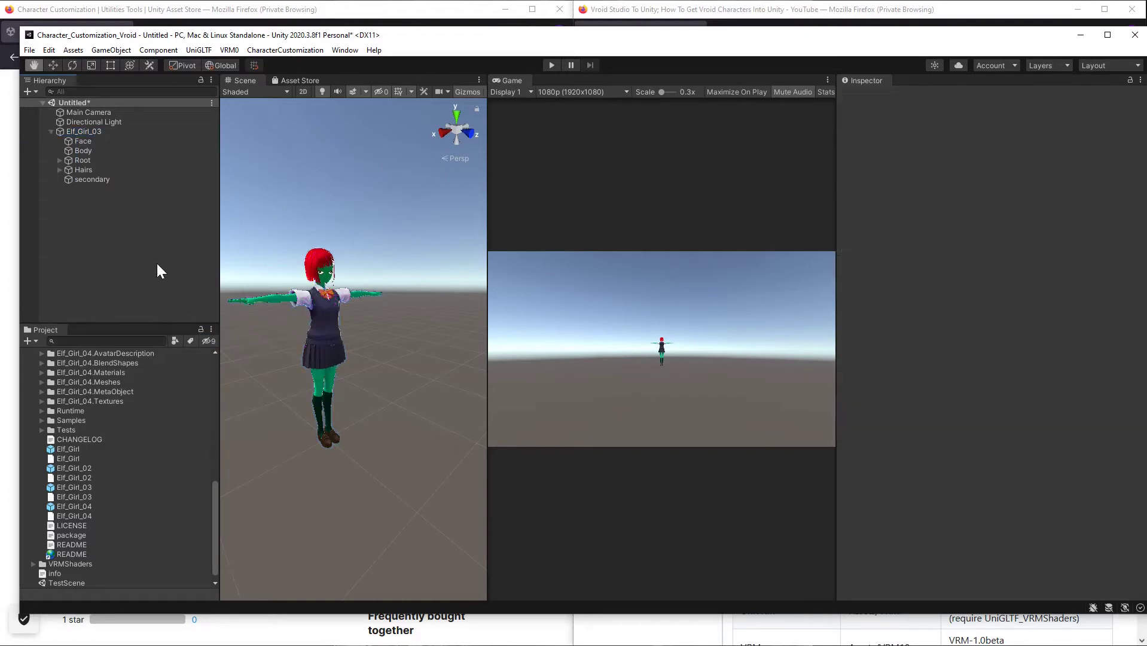
click(79, 131)
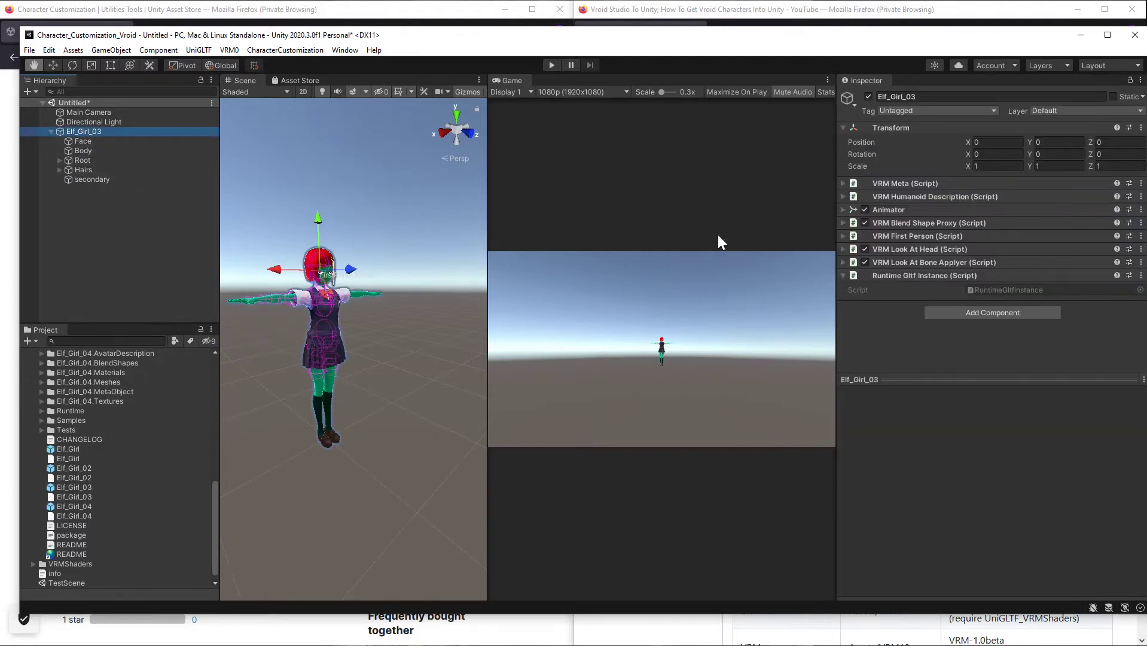
scroll(114, 478, up, 10)
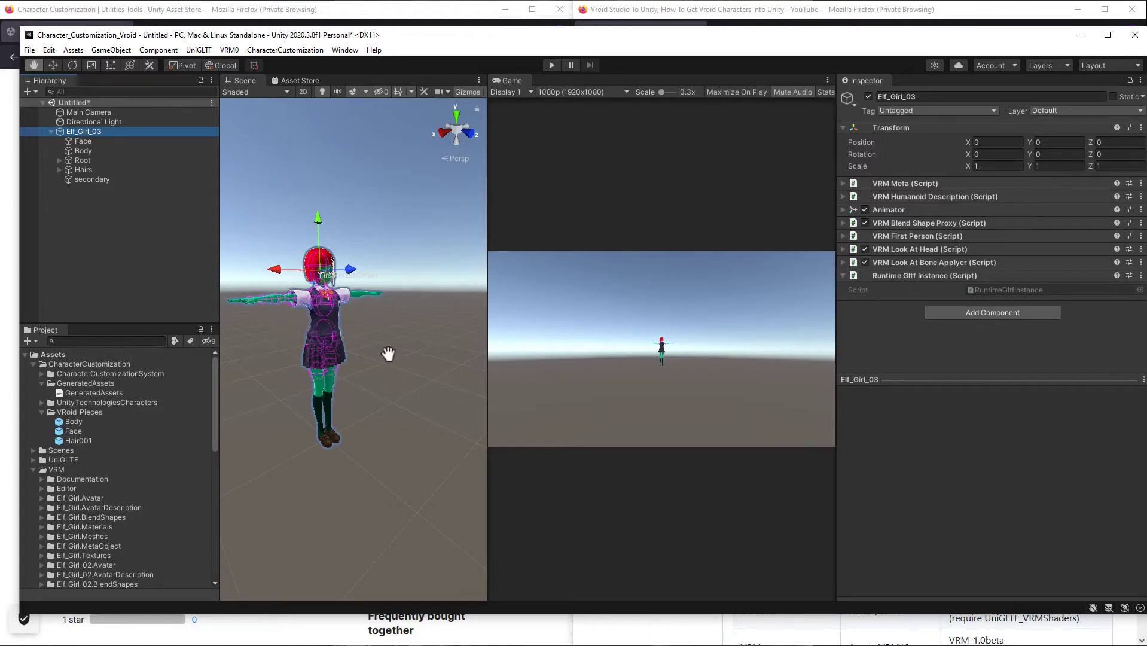
click(85, 234)
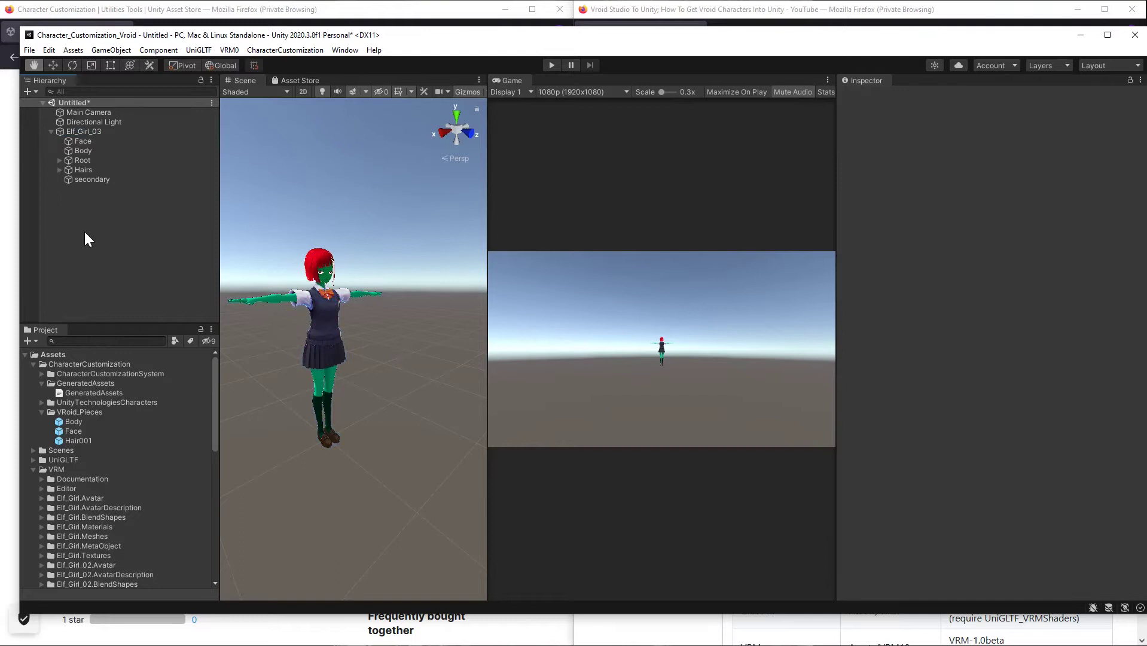
Review the VRM Spring Bone components on the secondary object under Elf_Girl_03 and delete that object.
click(78, 181)
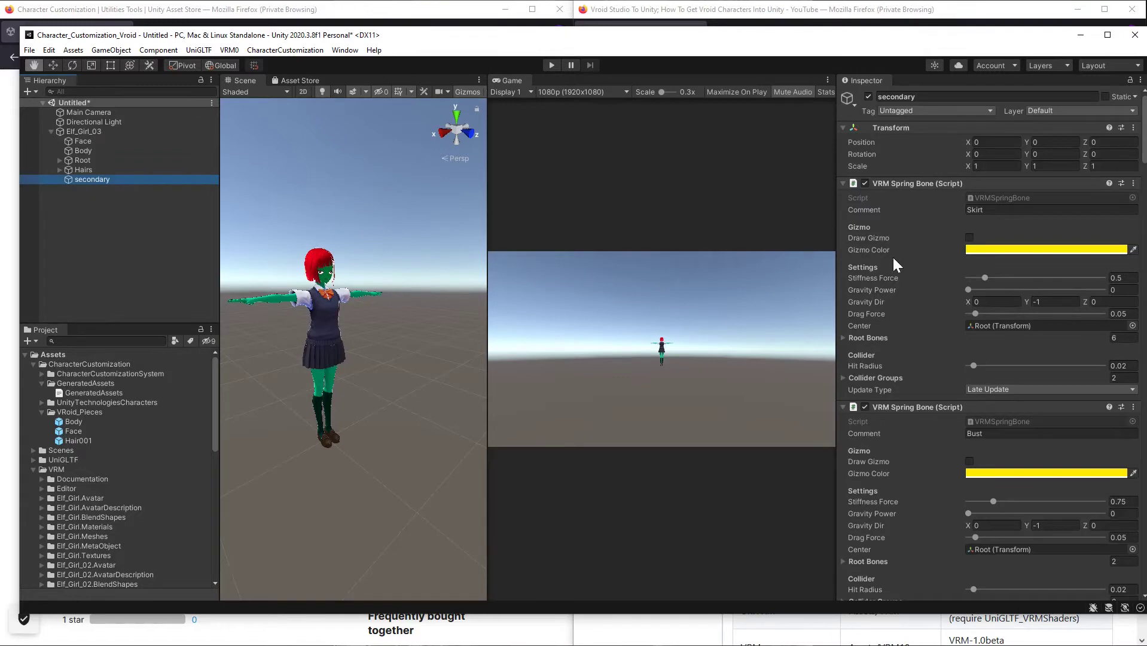
scroll(891, 358, down, 10)
scroll(885, 460, up, 5)
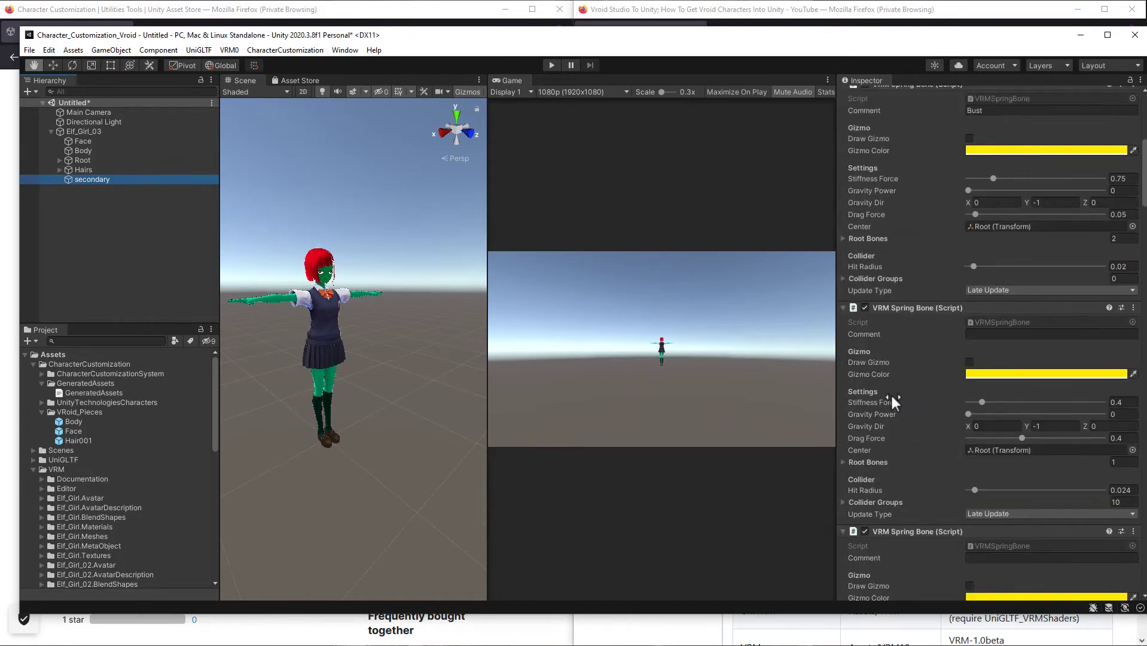
scroll(921, 365, down, 5)
scroll(957, 388, down, 7)
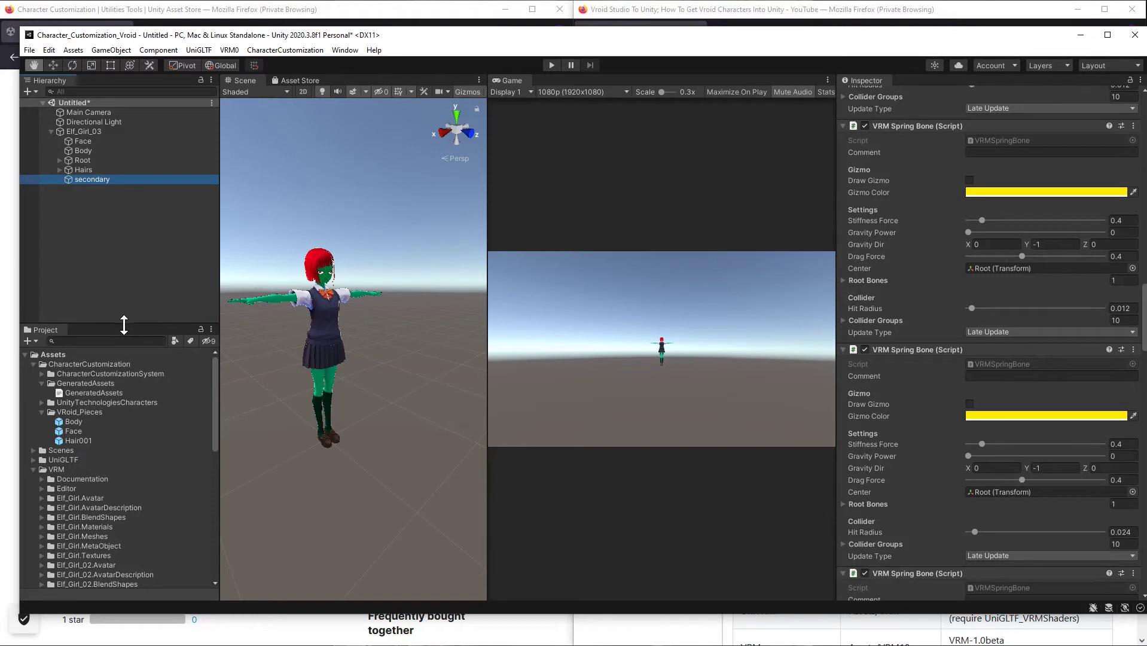
drag(126, 324, 127, 297)
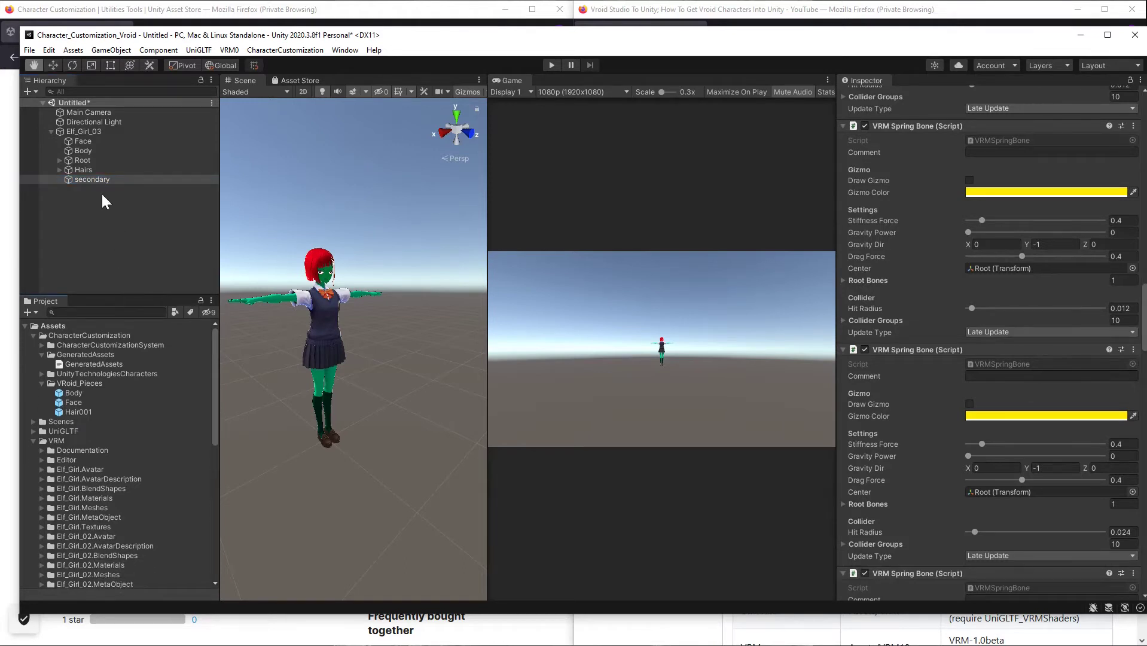
right_click(85, 180)
click(118, 271)
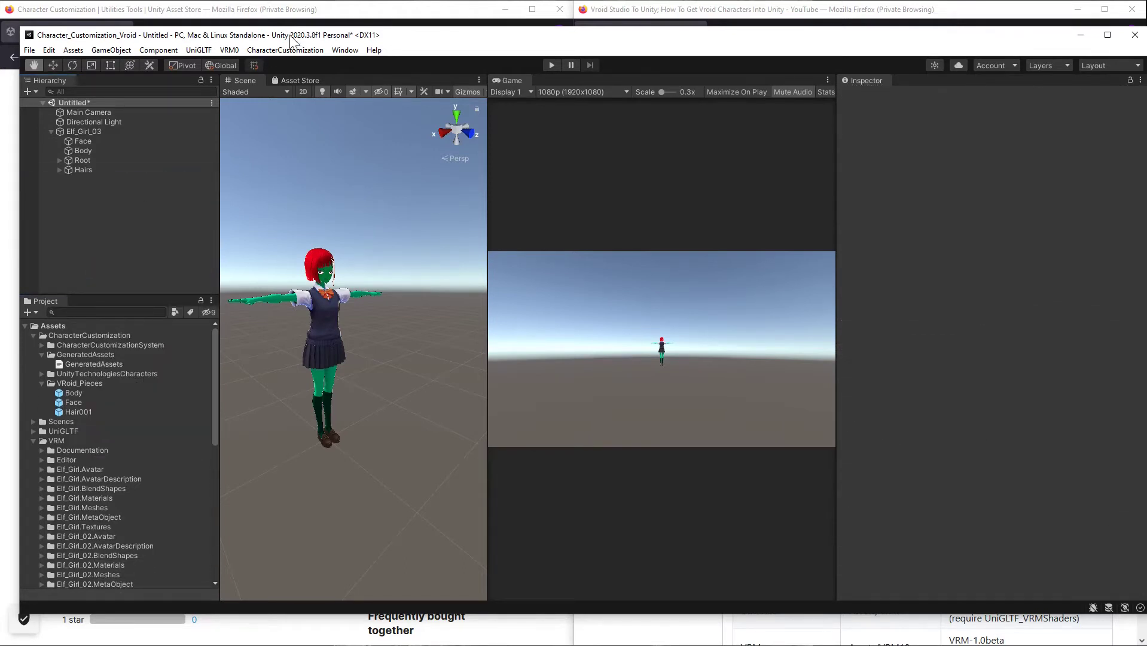
Open the PrefabGenerator, move Hair001 out of Hairs to sit directly under Elf_Girl_03, and delete the emptied Hairs object.
click(285, 49)
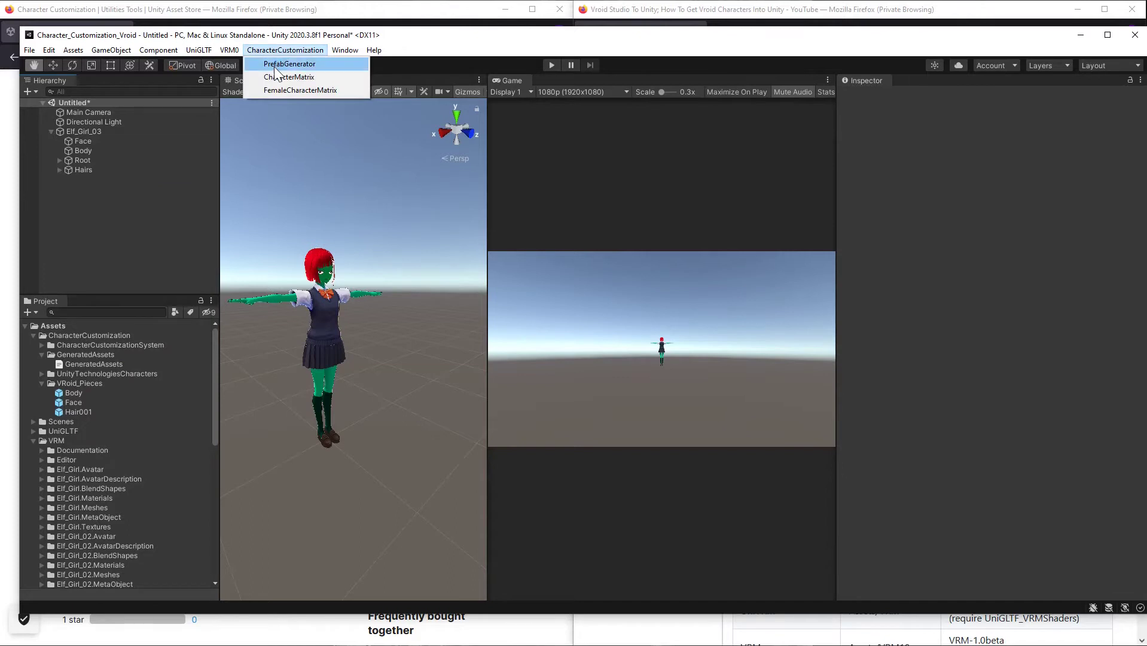
click(276, 64)
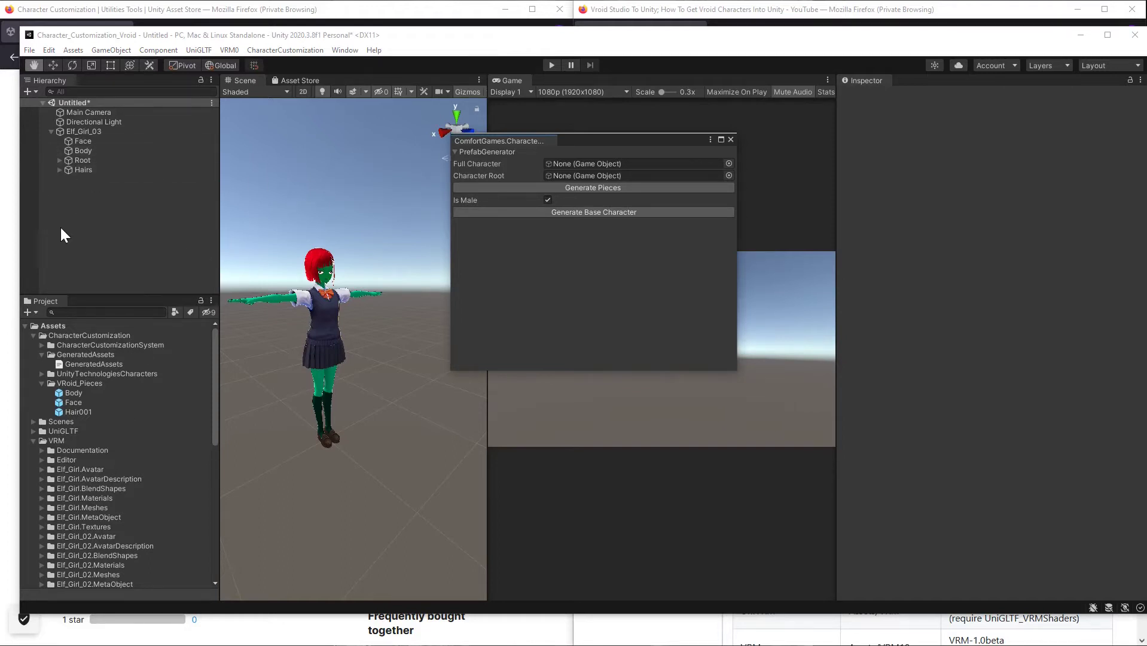
click(59, 171)
click(82, 169)
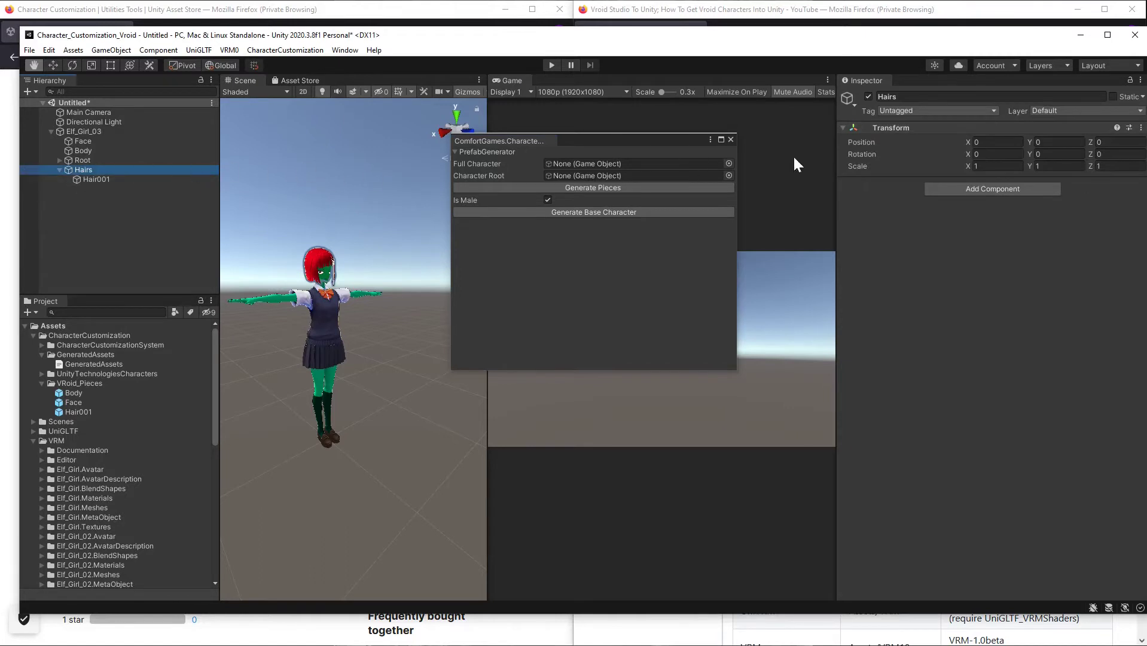
click(109, 181)
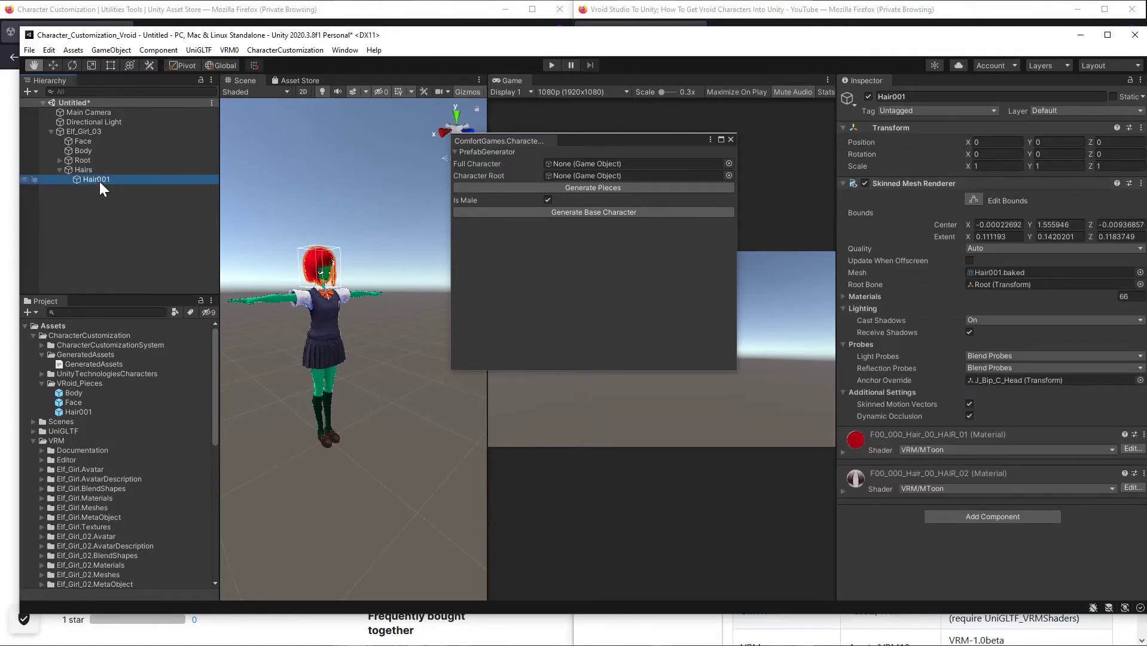
drag(95, 179, 78, 163)
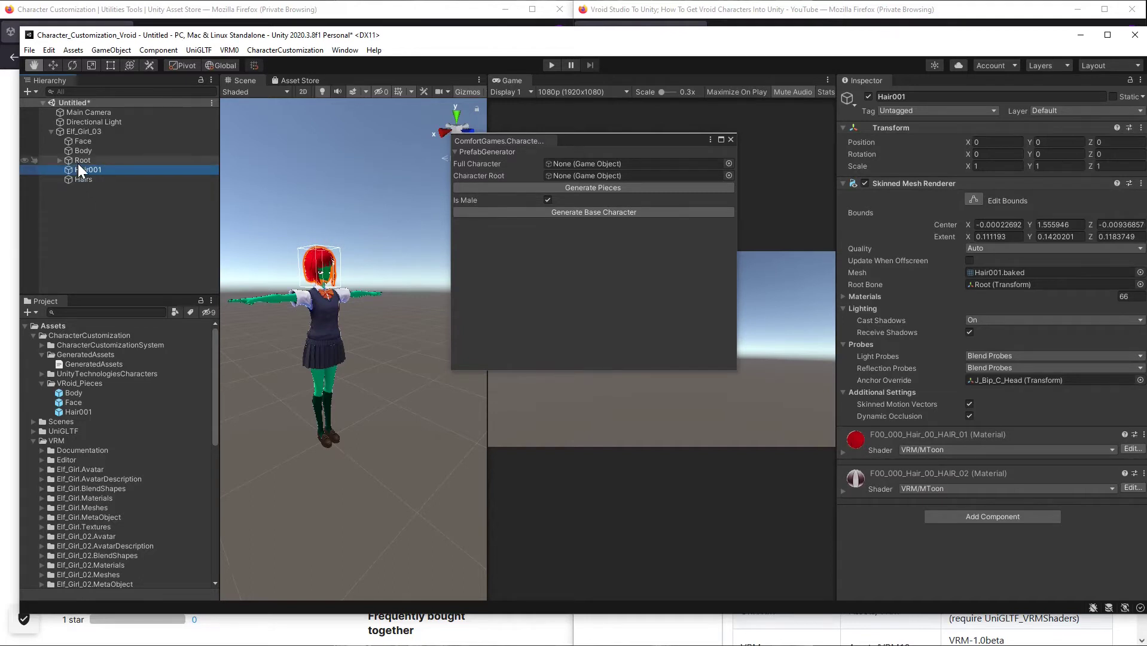
click(76, 180)
right_click(78, 180)
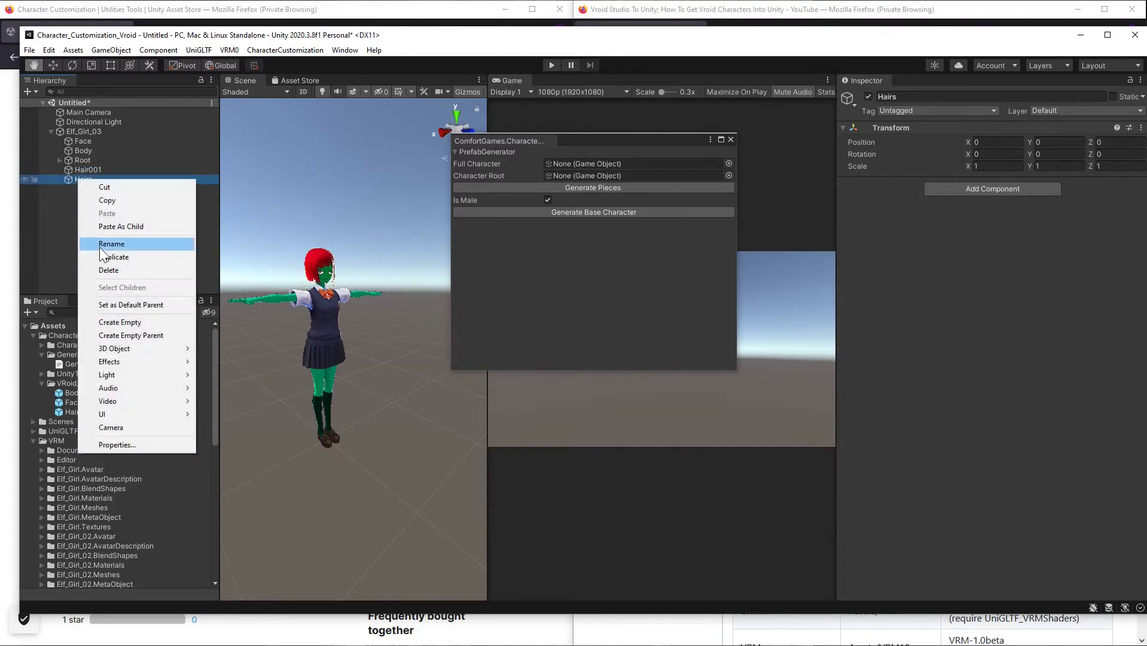
click(102, 264)
Check the character's separate meshes and generate pieces with Elf_Girl_03 as Full Character, Root as Character Root and Is Male off.
click(81, 169)
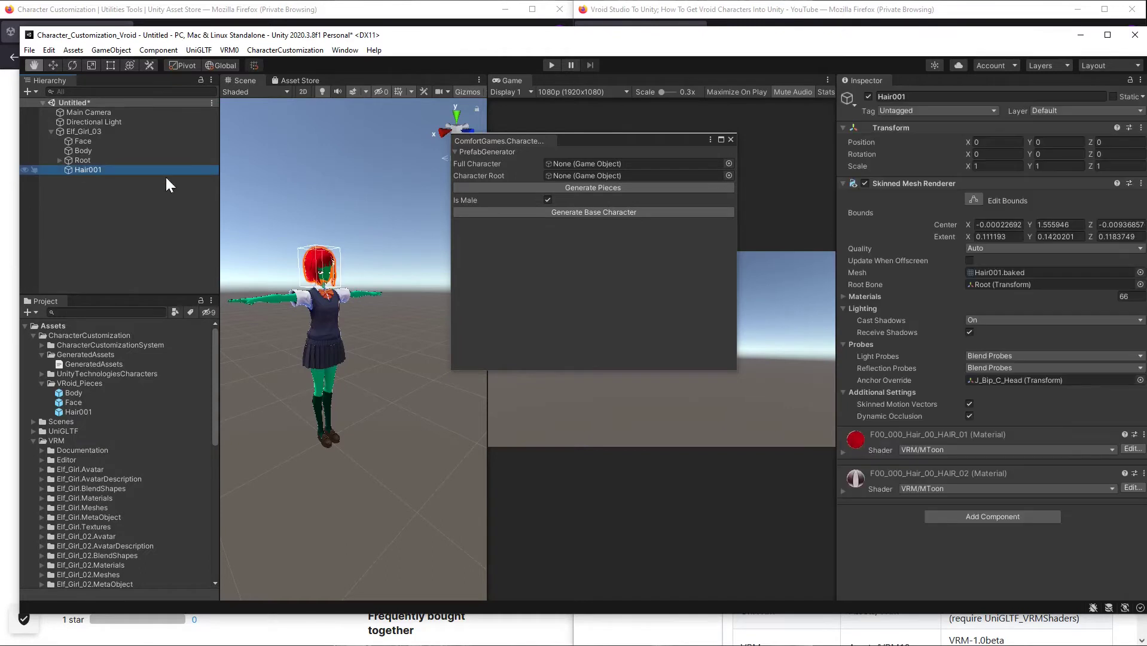
click(77, 140)
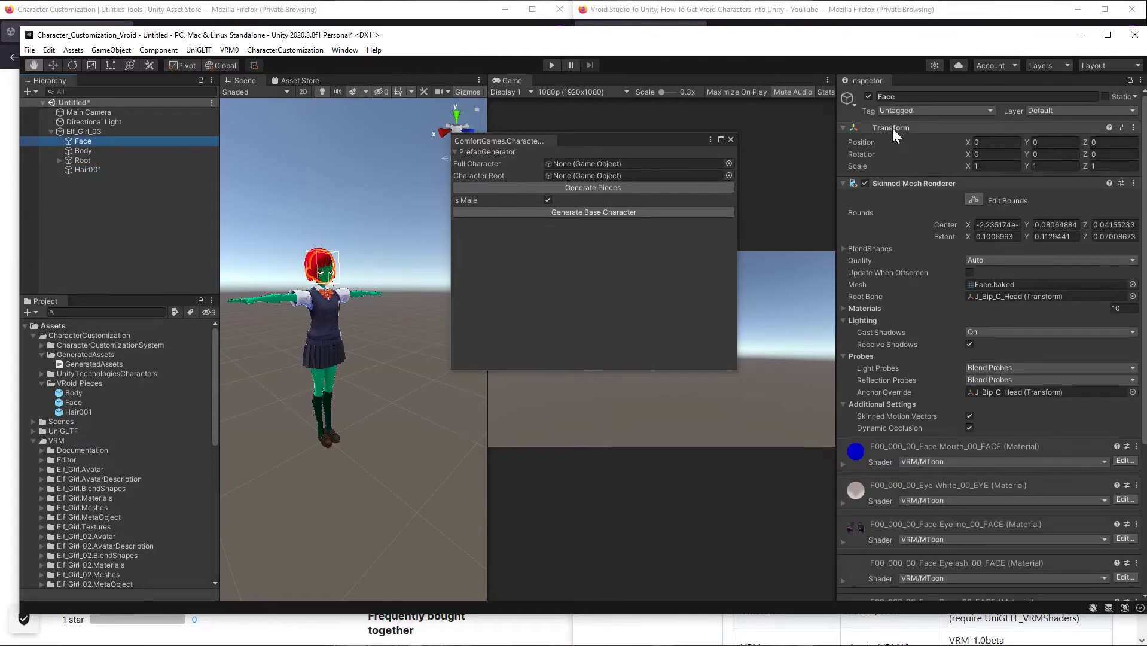
click(81, 151)
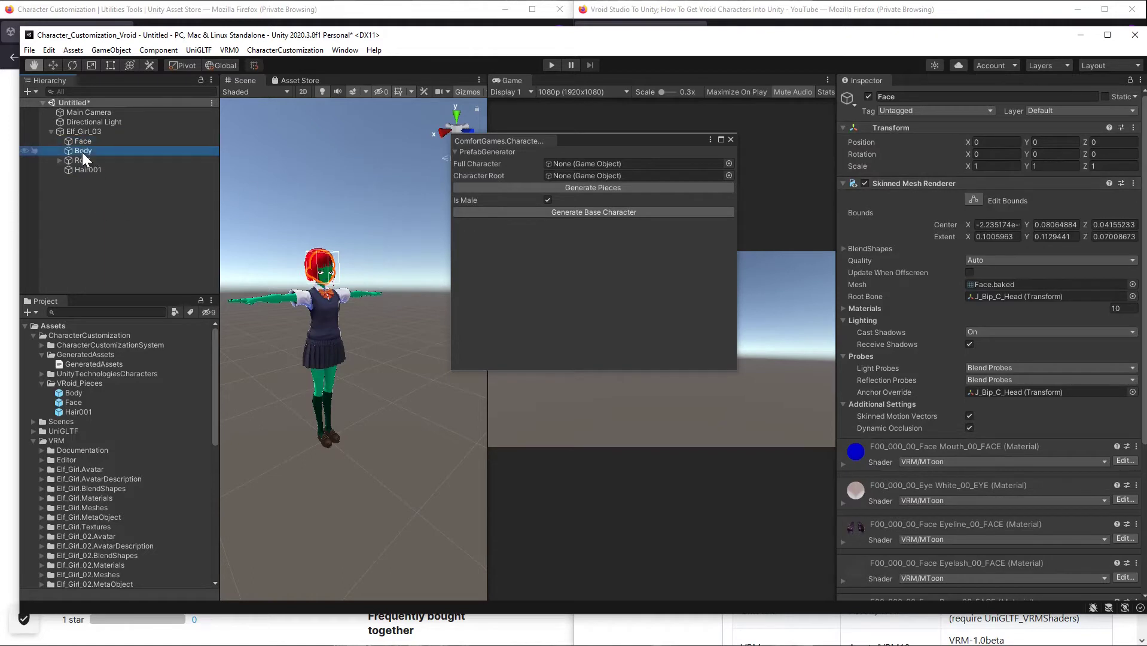
click(84, 169)
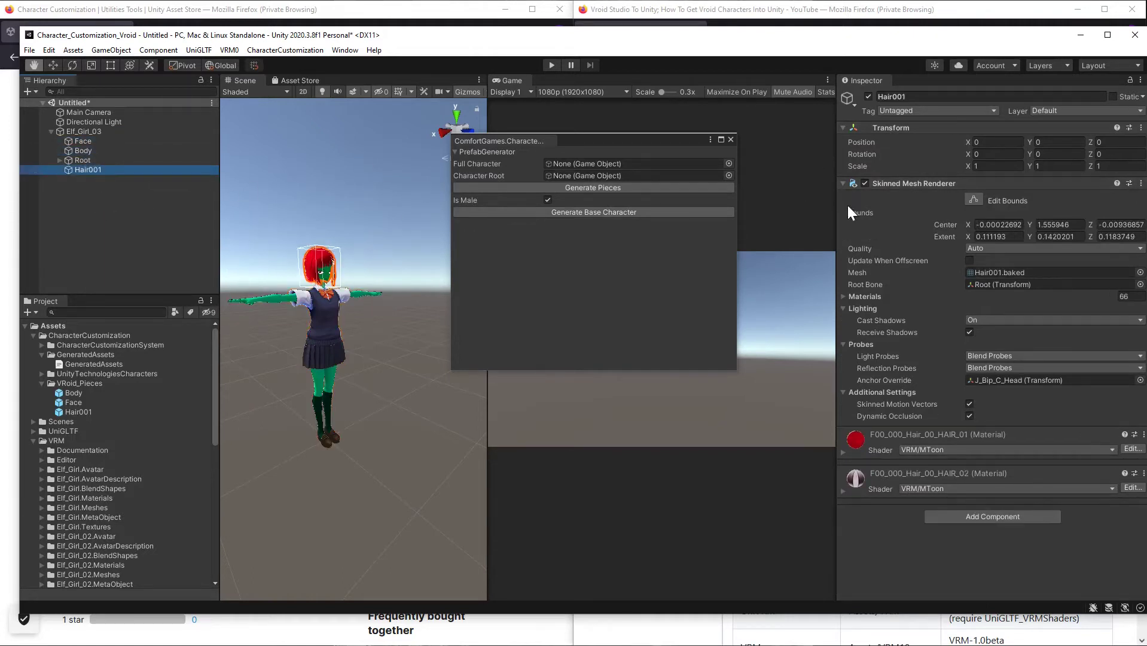
drag(74, 132, 574, 163)
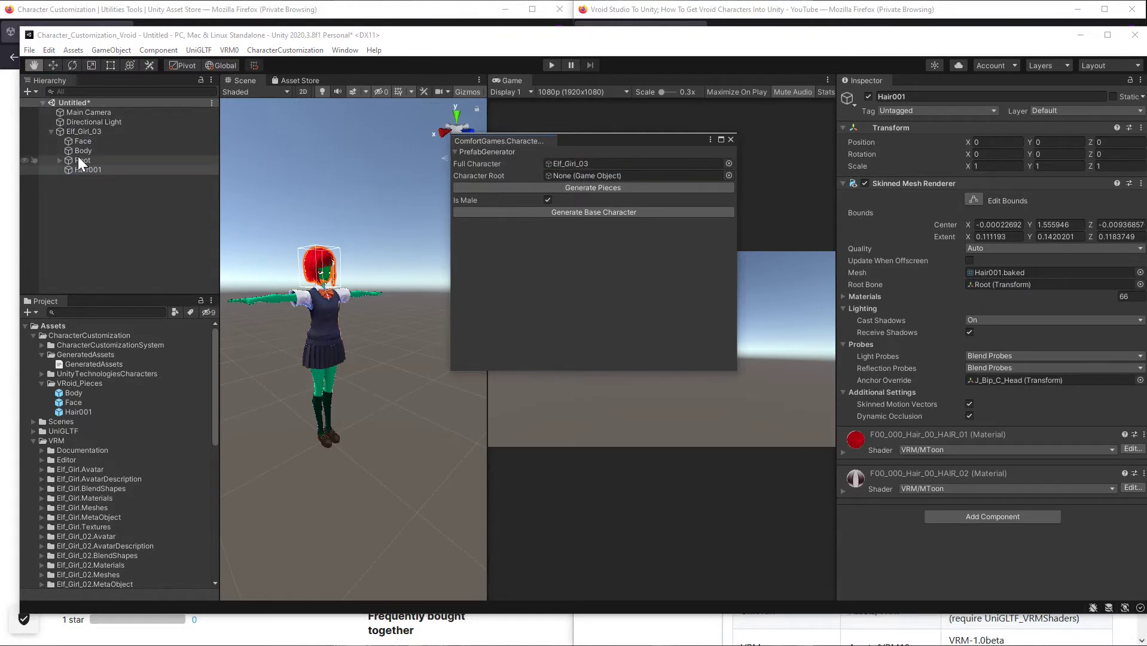
drag(78, 157, 545, 175)
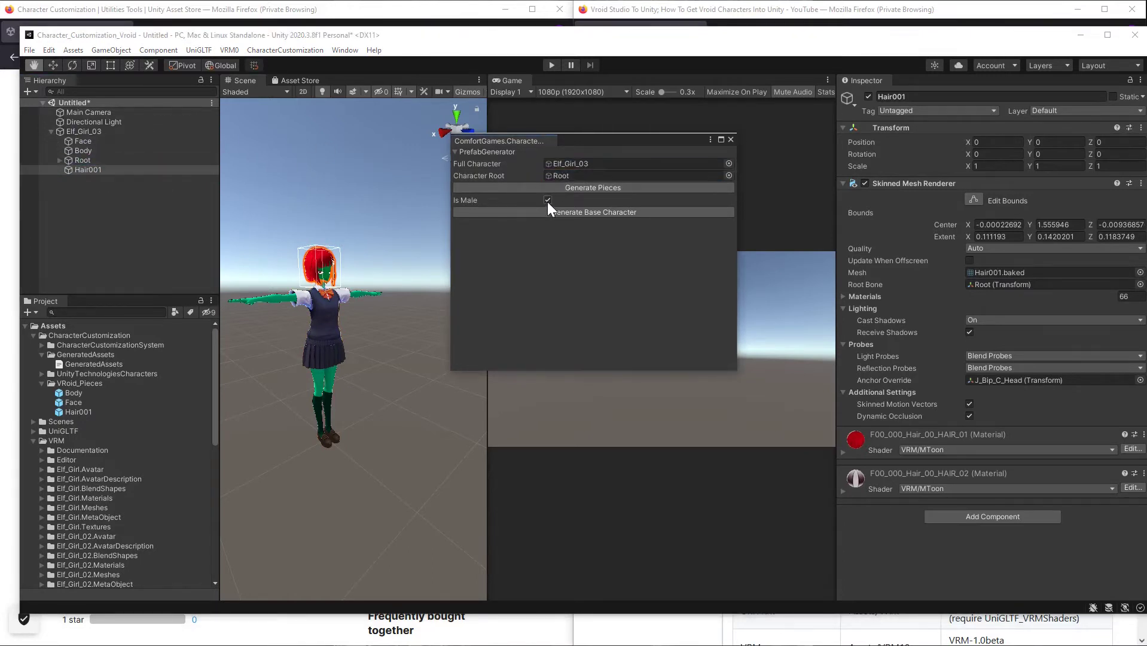
click(546, 200)
click(586, 188)
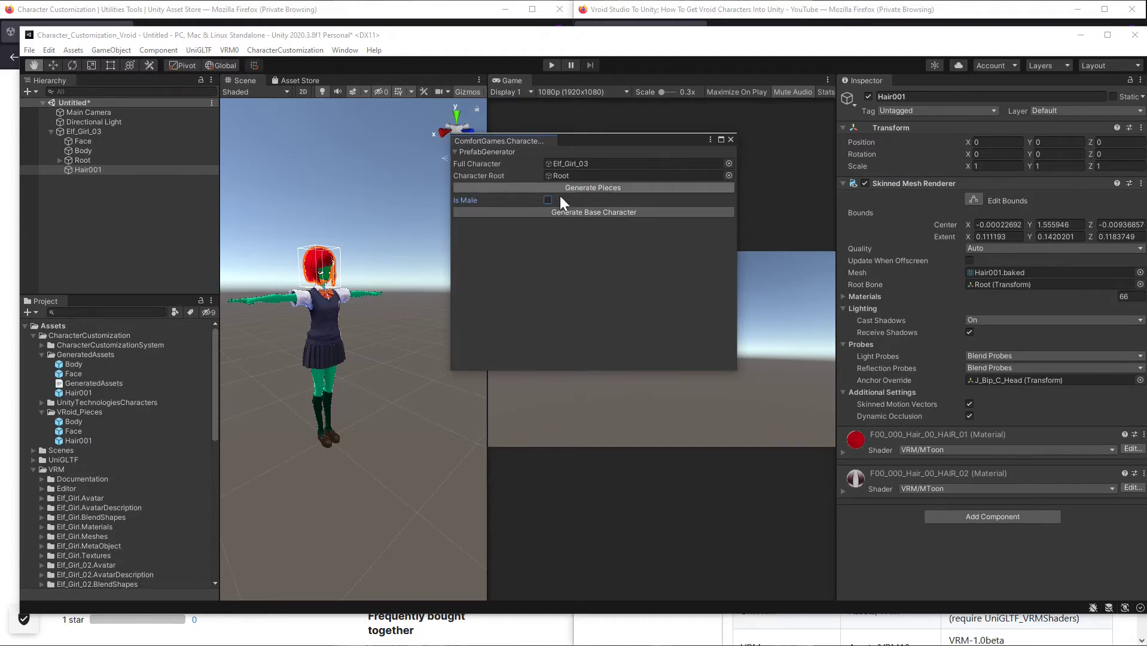
Preview the newly generated Body, Face and Hair001 prefabs in GeneratedAssets, rotating each one.
click(73, 363)
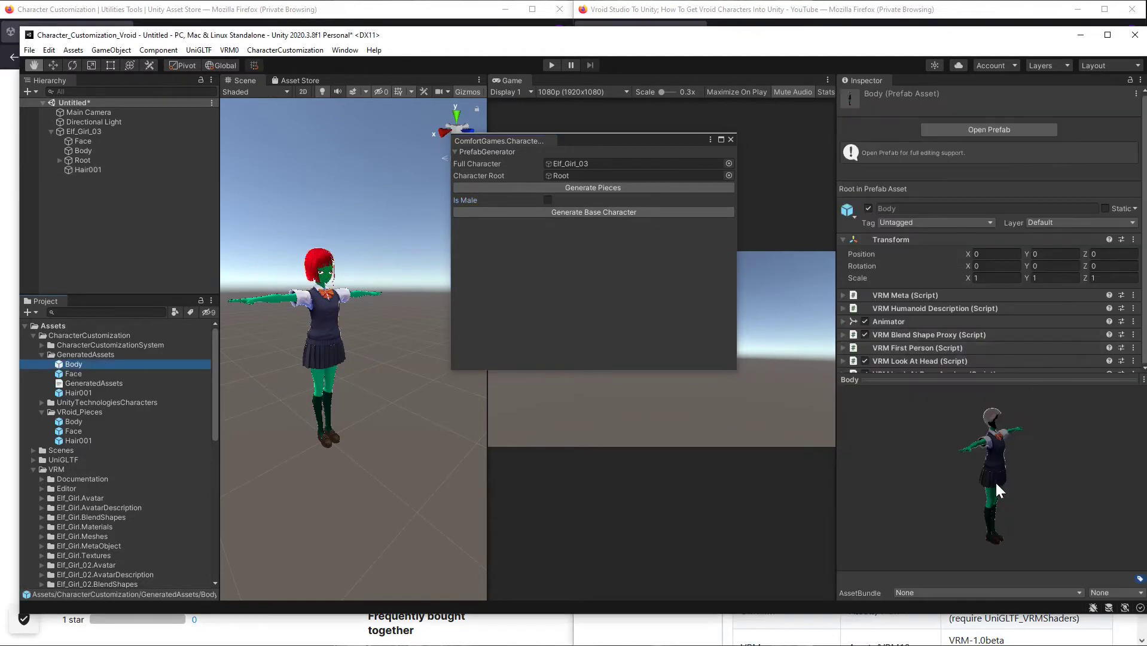
drag(994, 481, 973, 475)
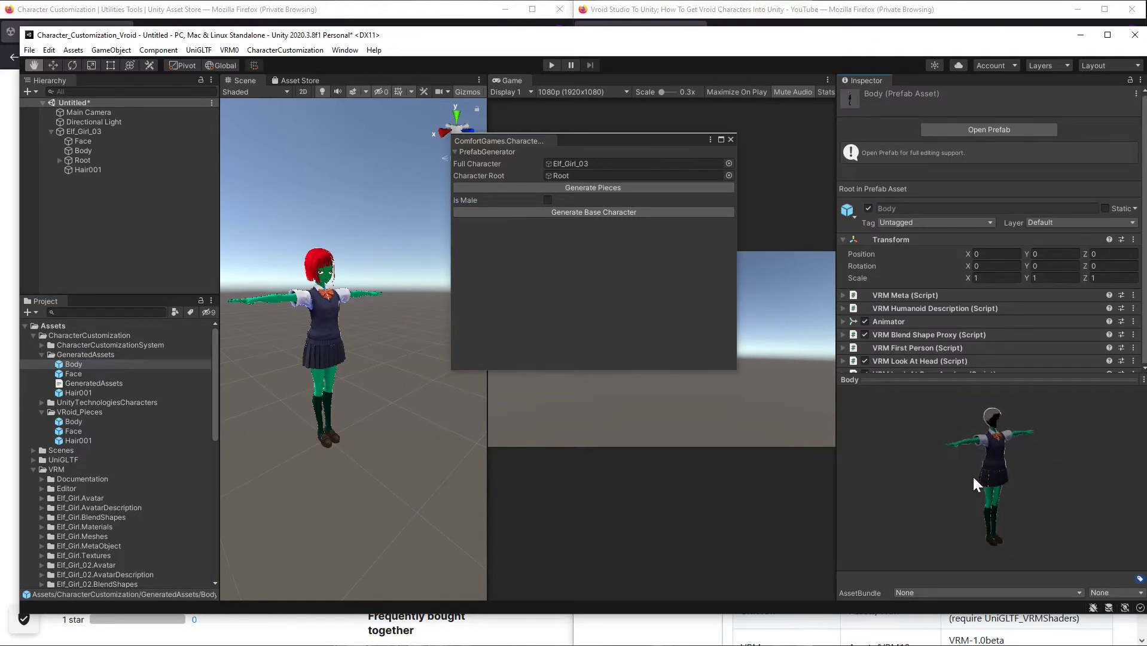
click(74, 374)
drag(1013, 483, 944, 454)
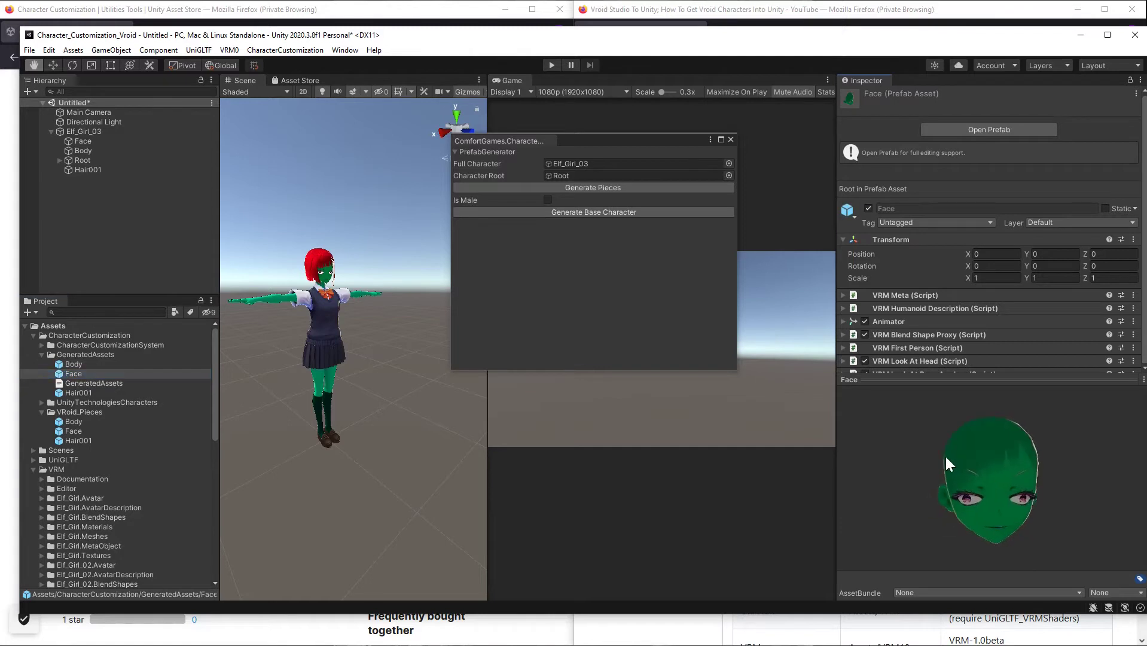
click(78, 393)
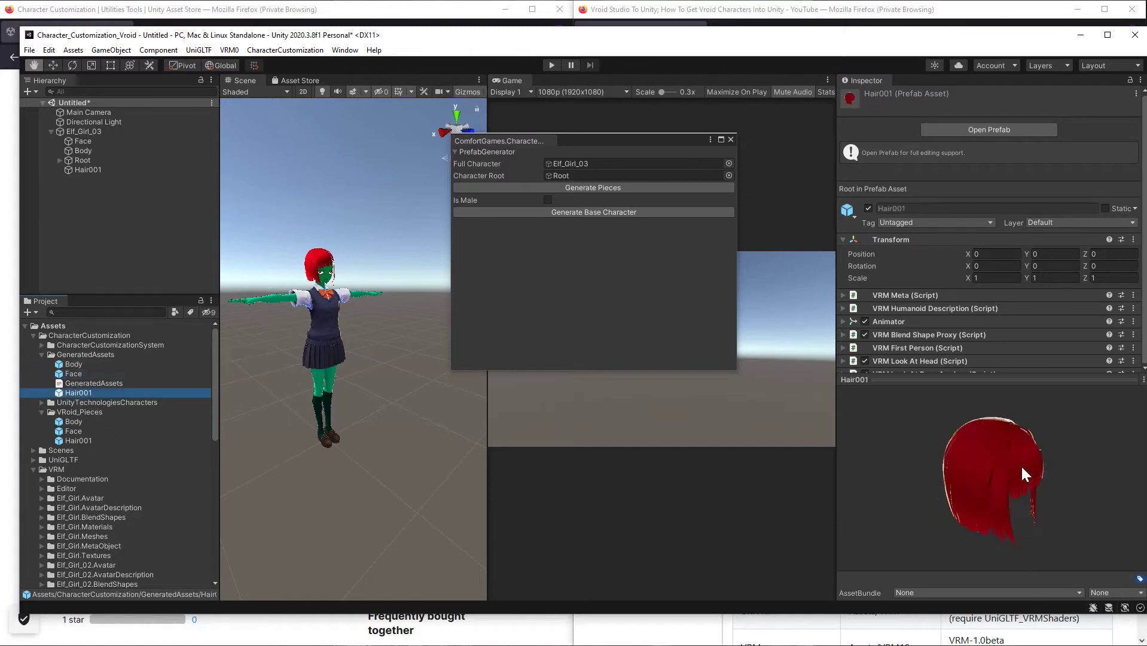
drag(1020, 466, 881, 429)
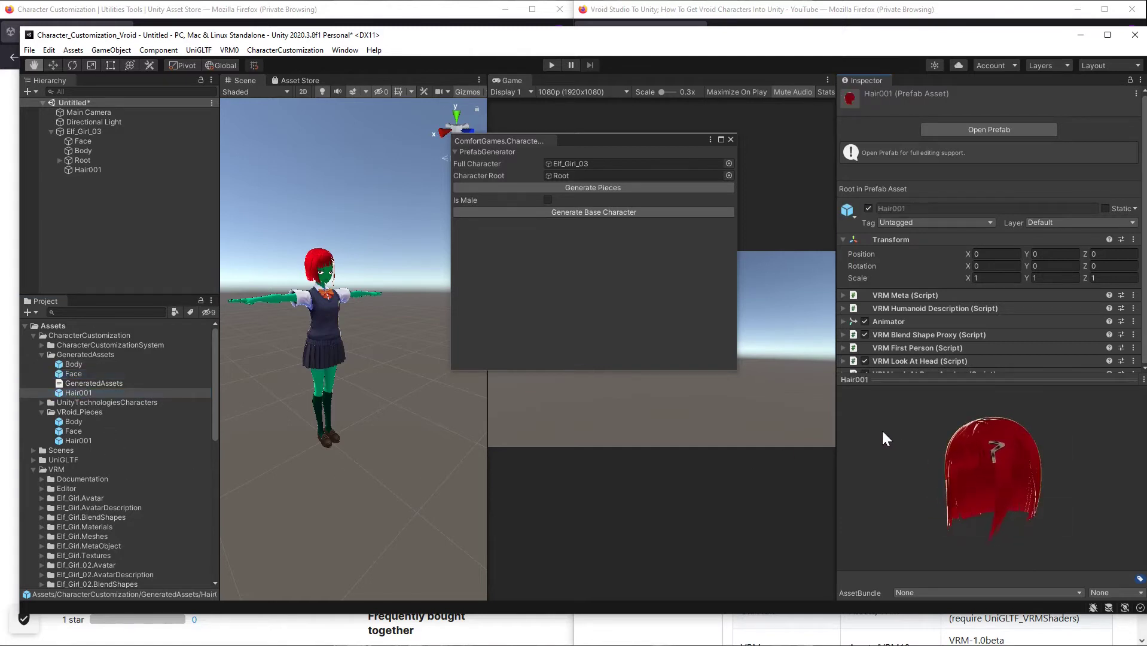
Place the GeneratedAssets Body prefab in the scene to inspect its child objects, and delete that instance.
click(67, 363)
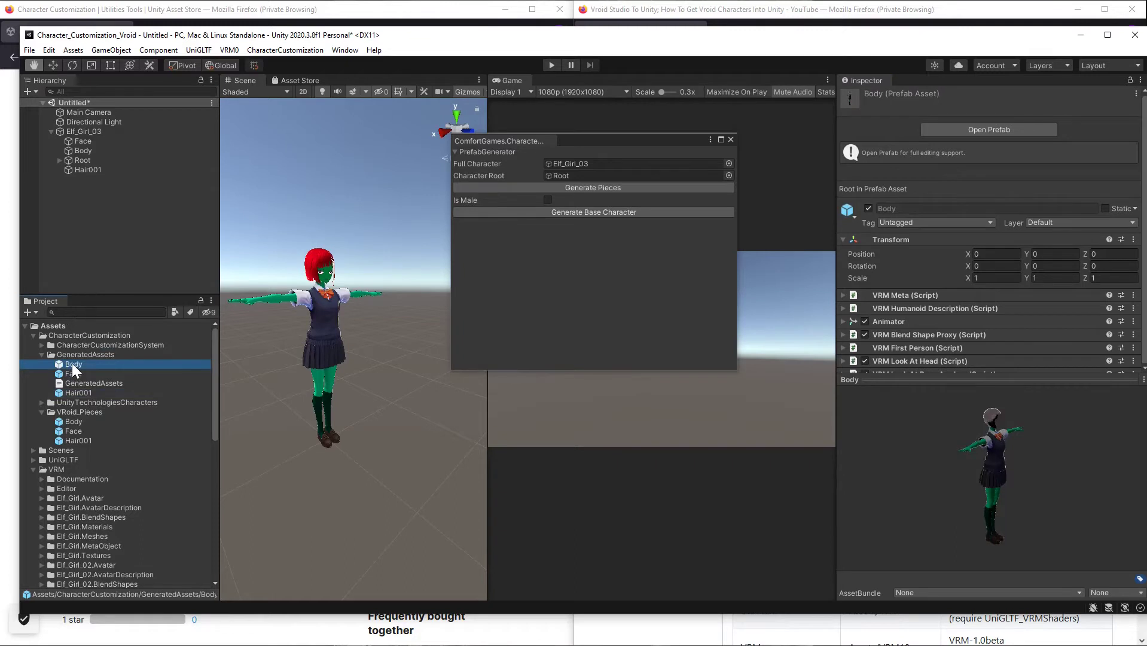
drag(72, 363, 46, 195)
click(51, 180)
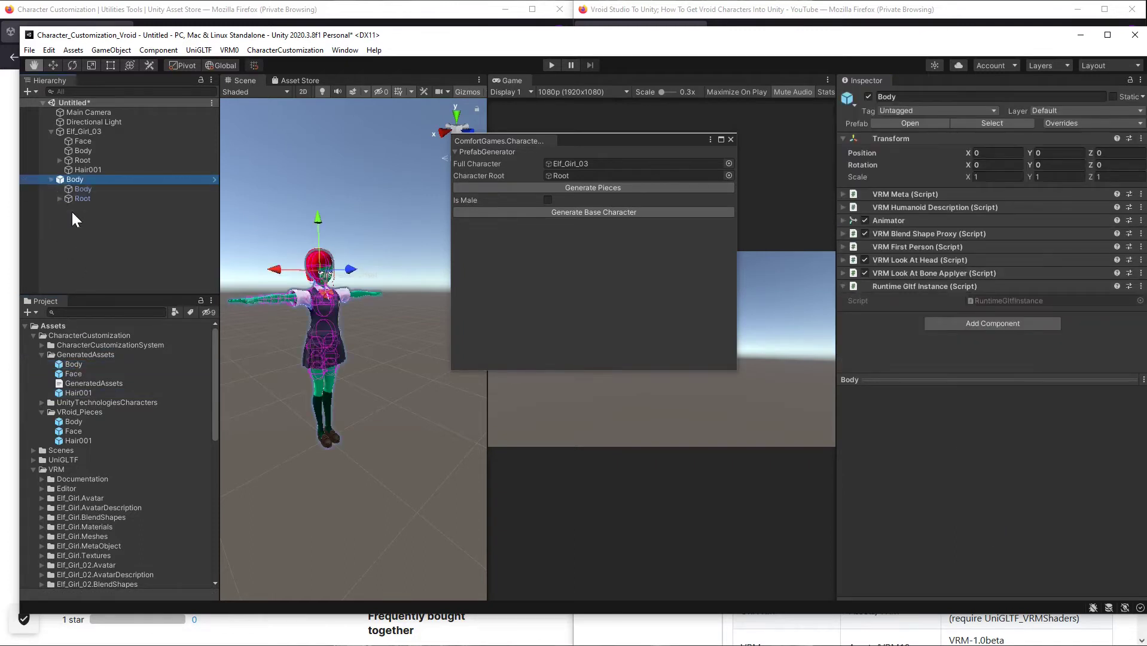
right_click(68, 180)
click(96, 271)
Place the GeneratedAssets Face prefab in the scene to inspect its child objects, and delete that instance.
click(72, 374)
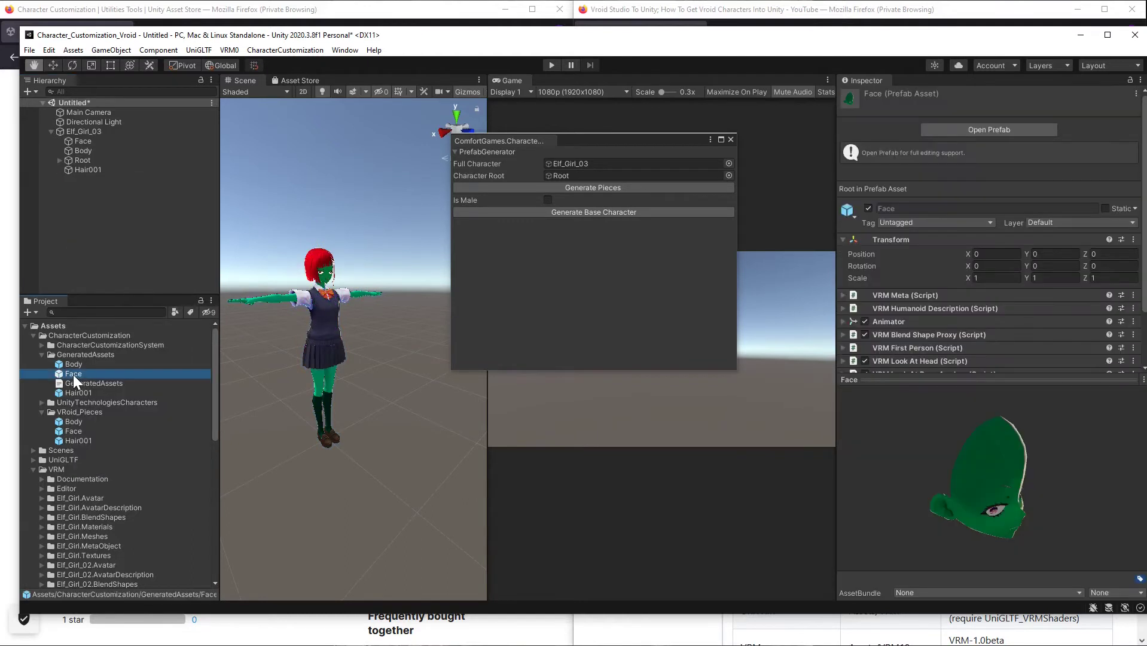
drag(72, 374, 58, 190)
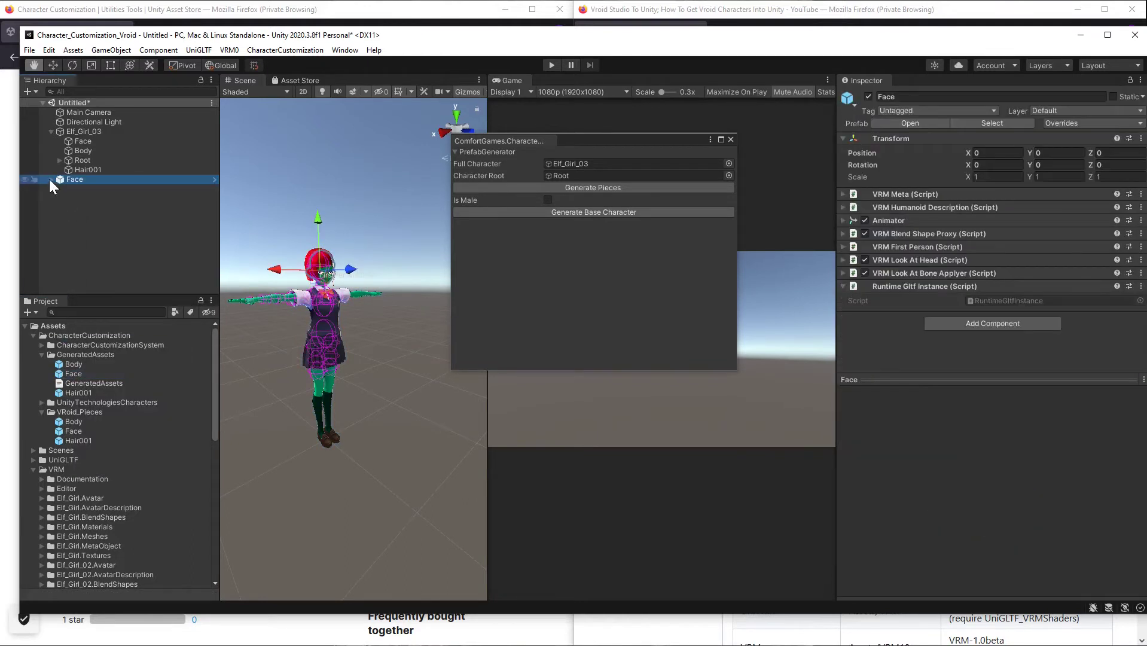
click(50, 179)
right_click(69, 178)
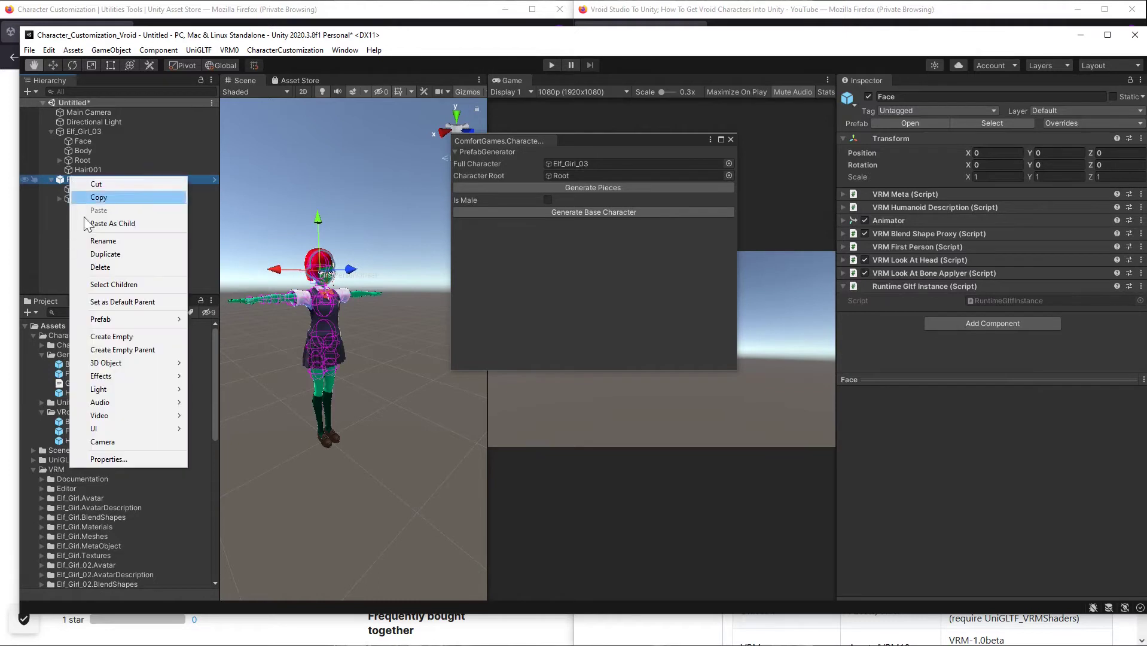
click(99, 267)
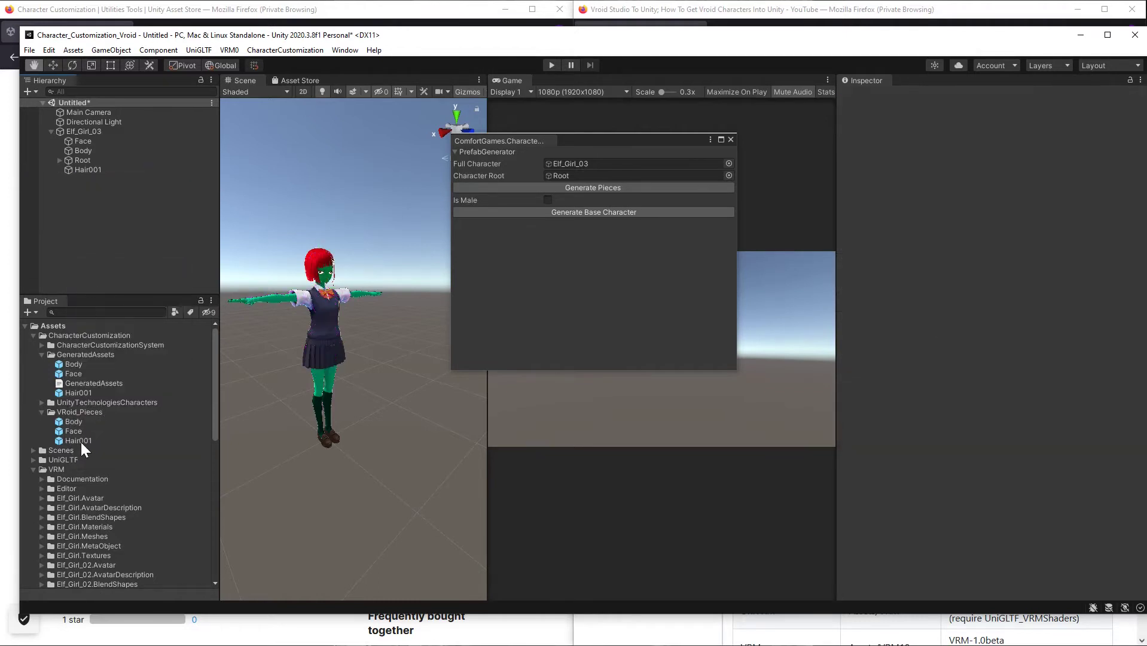
Place the Hair001 prefab from VRoid_Pieces in the scene to inspect its child objects, and delete that instance.
drag(80, 442, 51, 185)
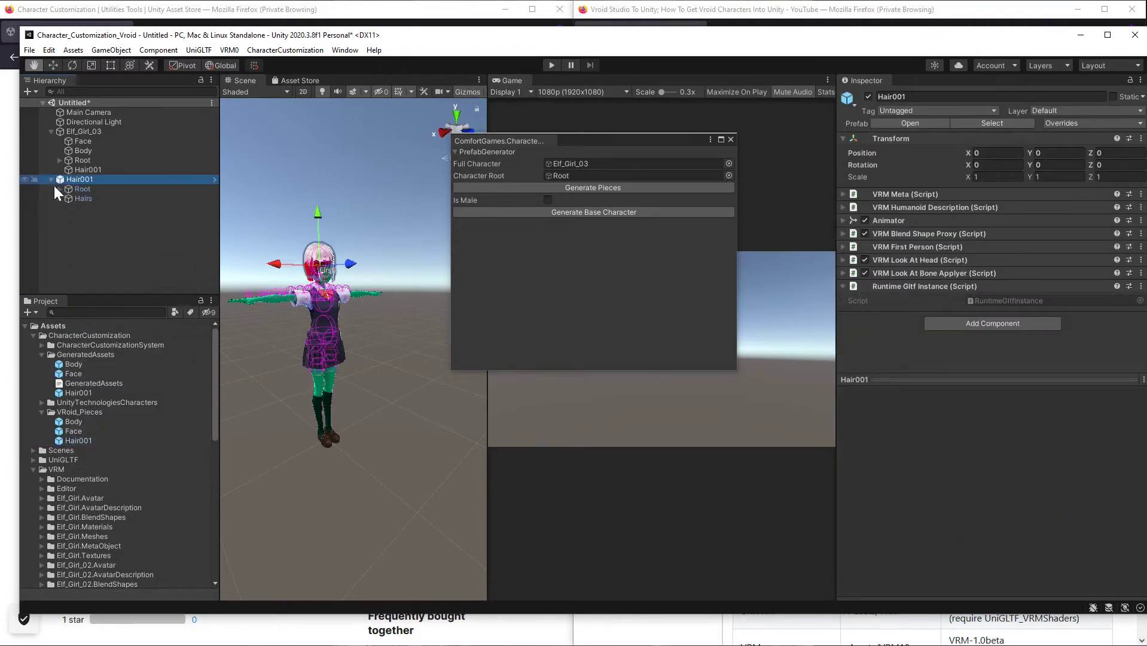
click(50, 180)
click(59, 200)
right_click(74, 179)
click(105, 268)
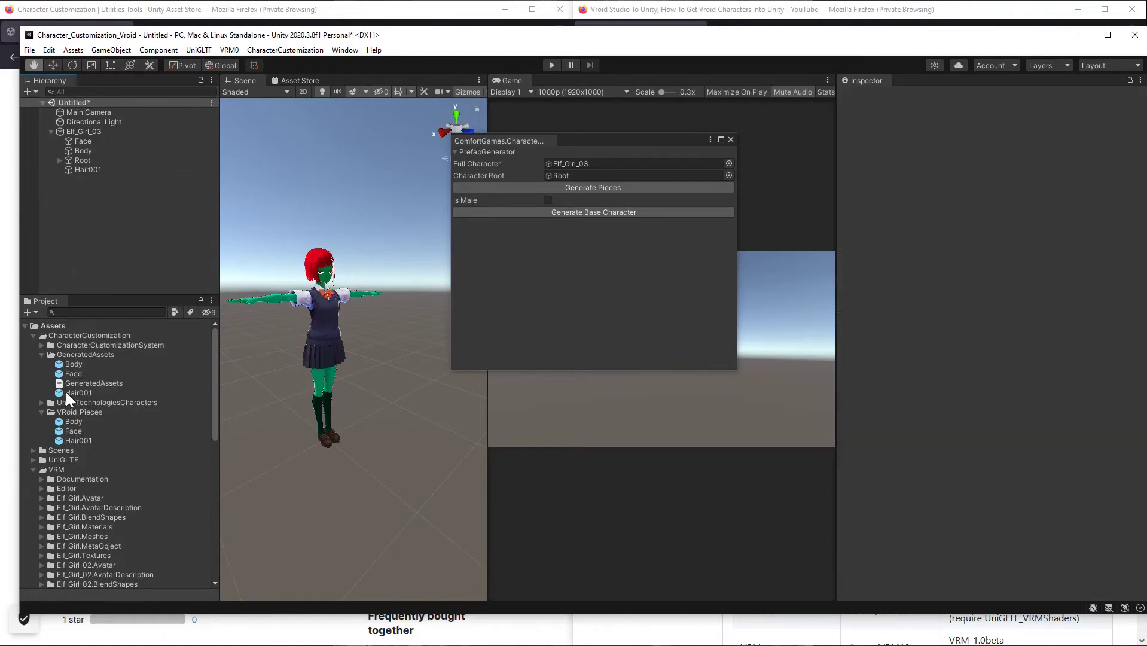
Place the GeneratedAssets Hair001 prefab in the scene, inspect its Hair001 child's mesh renderer, and delete that instance.
click(77, 392)
drag(78, 391, 70, 210)
click(51, 179)
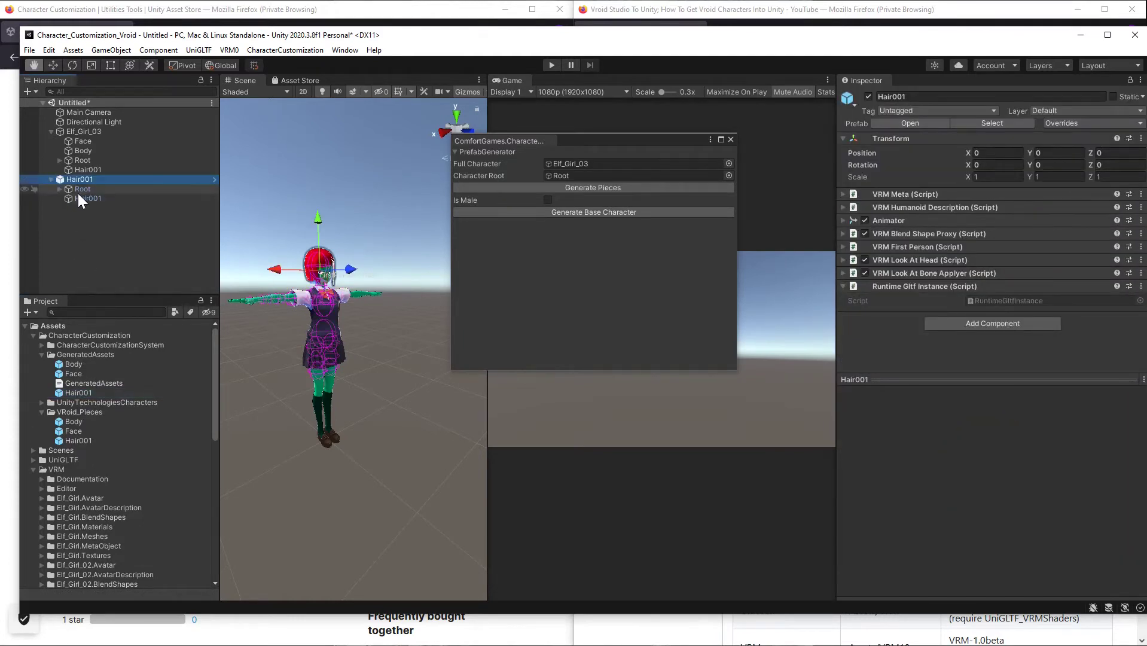
click(79, 199)
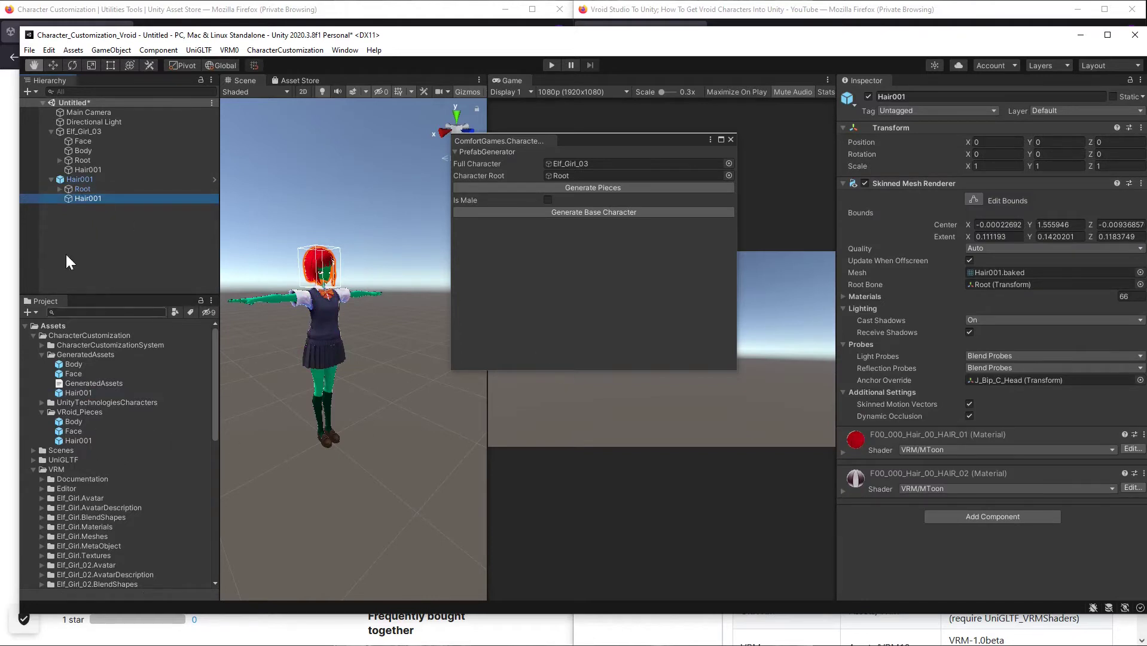
click(72, 182)
right_click(72, 181)
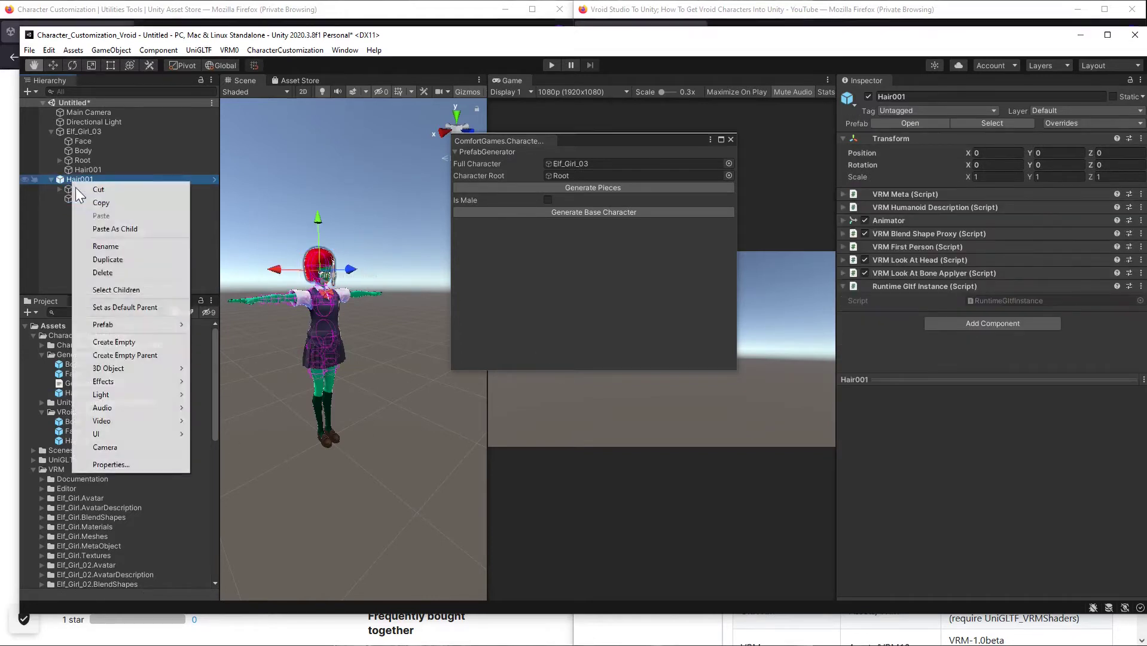
click(83, 273)
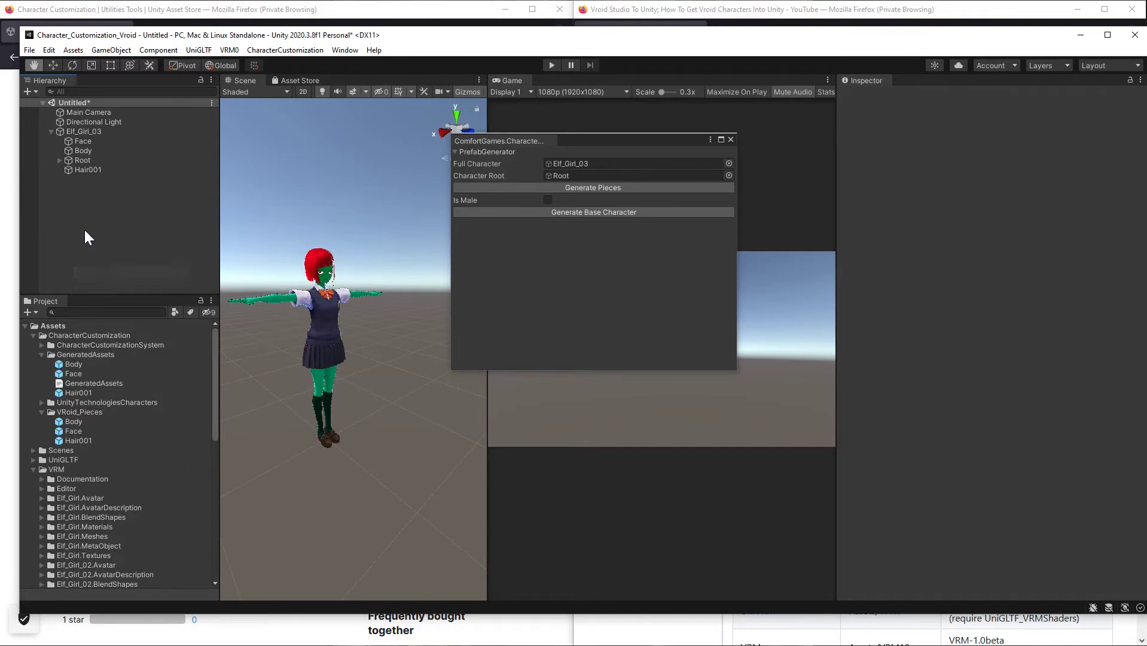
Open the VRoid_Pieces Hair001 prefab for editing, inspect its child hierarchy with Root collapsed, and return to the scene.
double_click(77, 441)
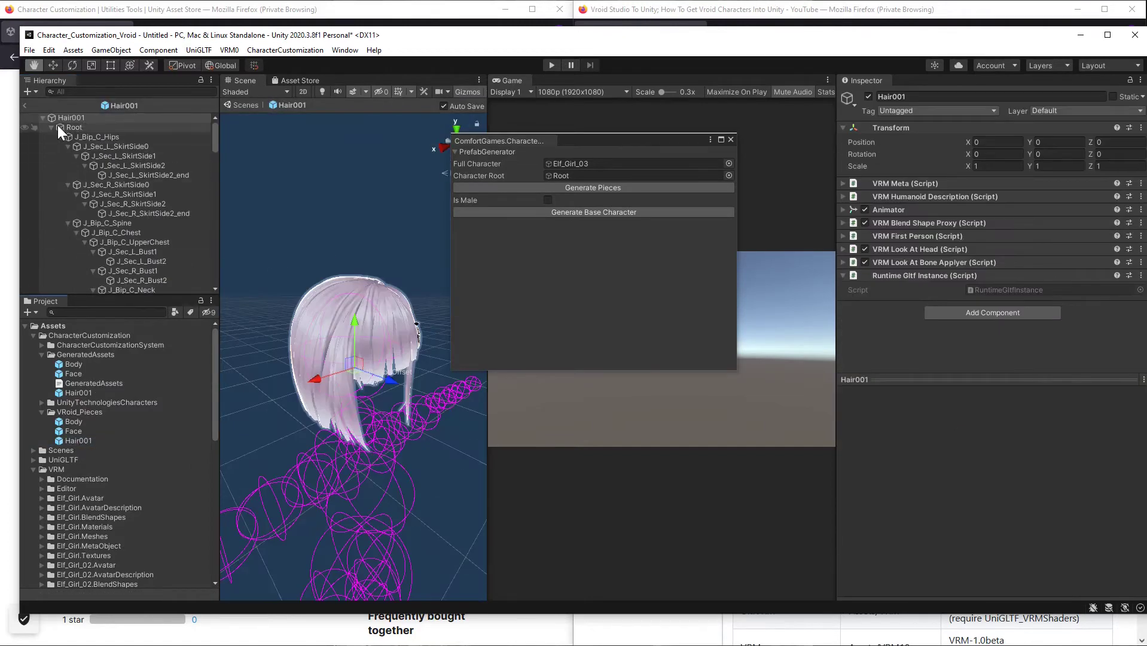
click(51, 127)
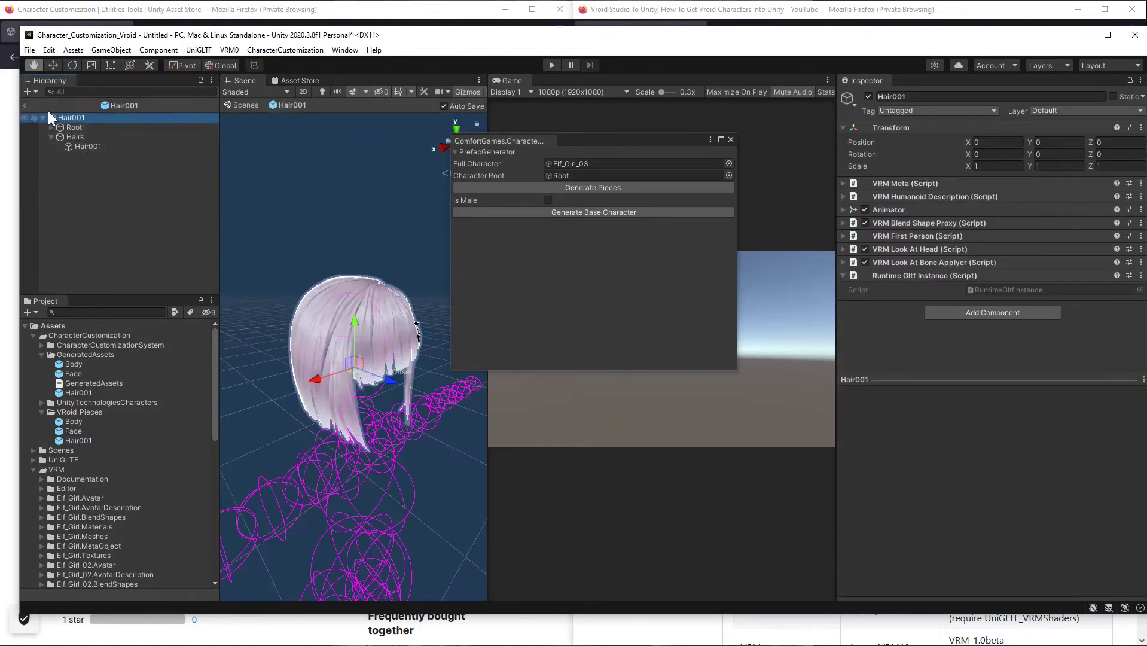
click(26, 105)
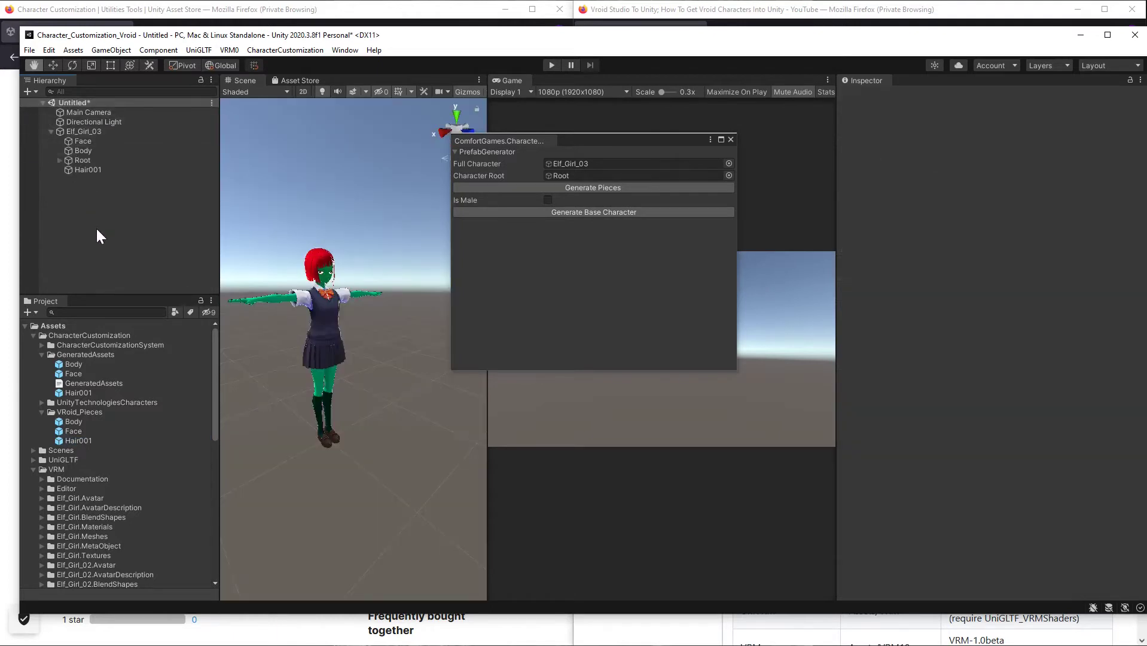
Delete the Elf_Girl_03 character from the scene.
click(80, 133)
right_click(80, 133)
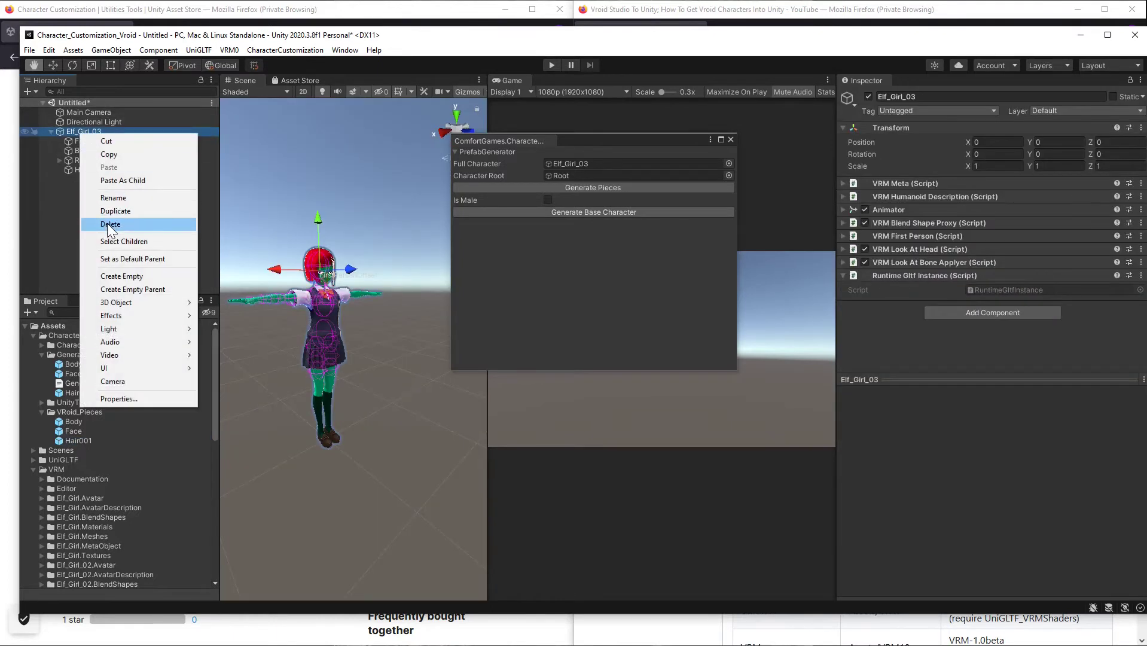
click(111, 225)
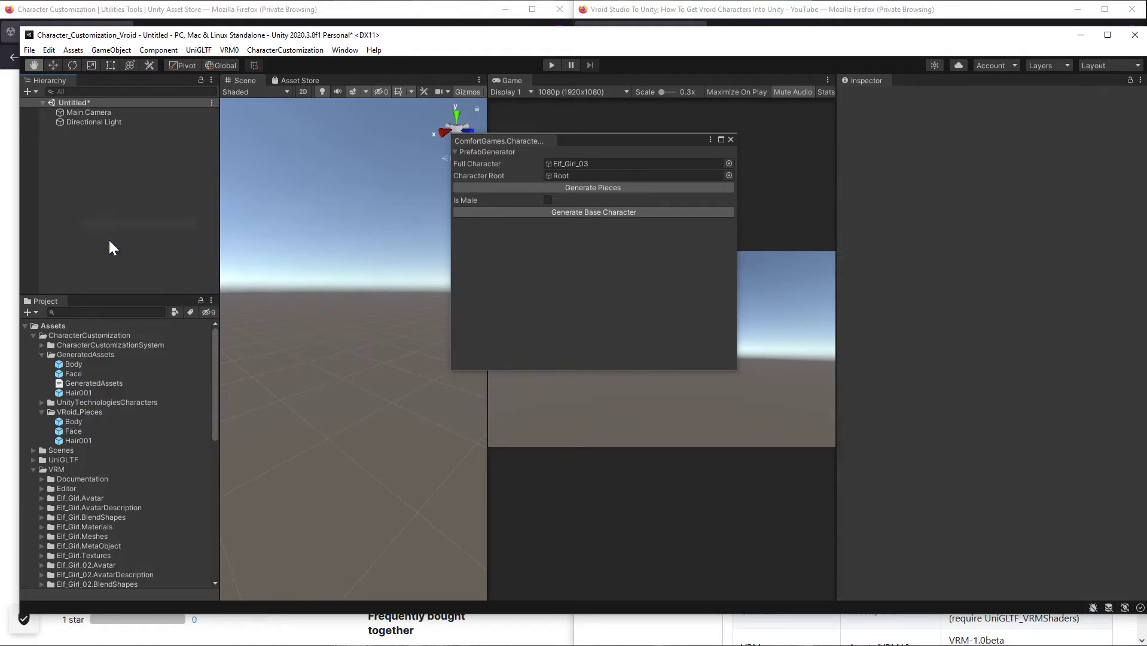
Rename the Body prefab in the GeneratedAssets folder as Body02.
click(76, 365)
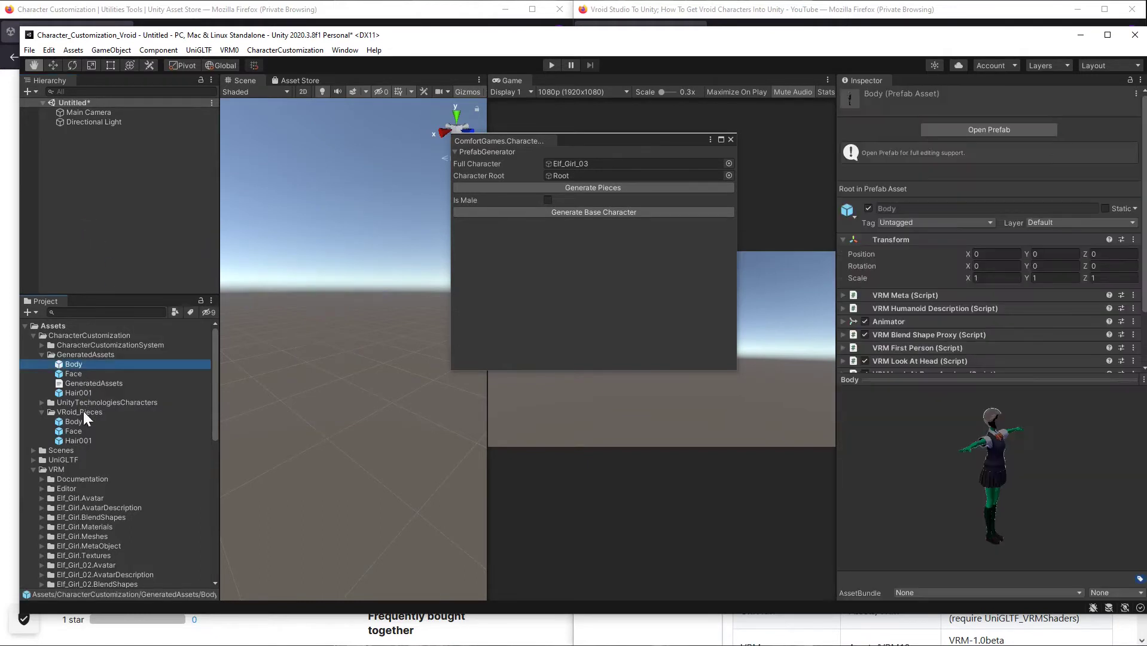
mouse_move(74, 366)
mouse_down()
mouse_move(73, 413)
mouse_move(91, 414)
mouse_move(76, 362)
mouse_up()
click(85, 366)
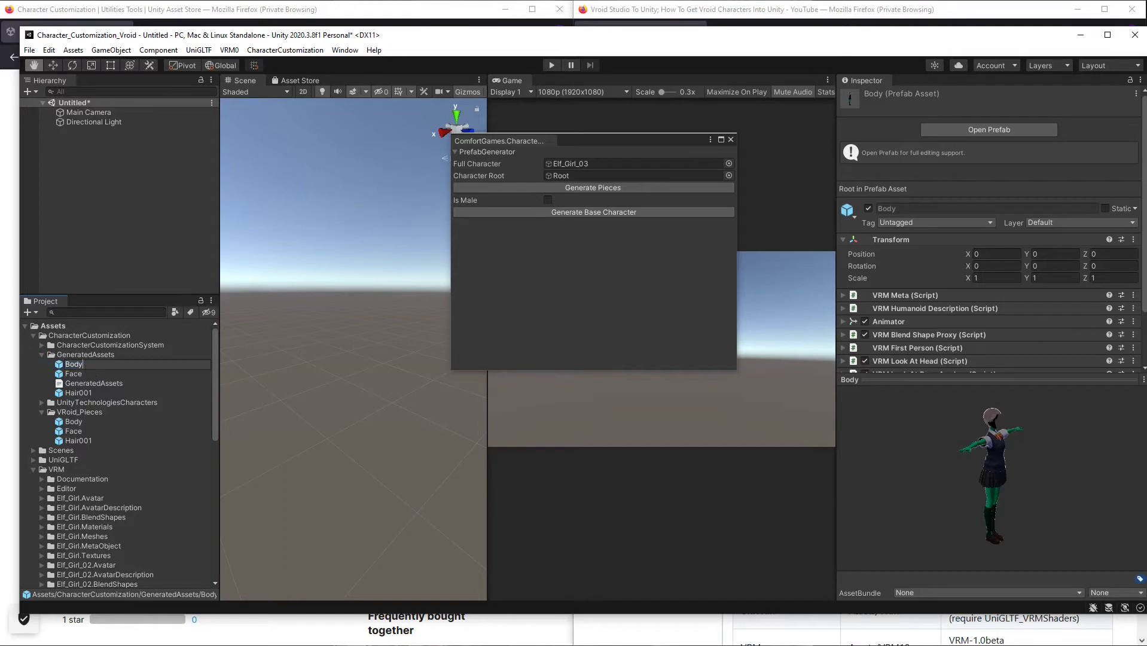
text(02)
key(Return)
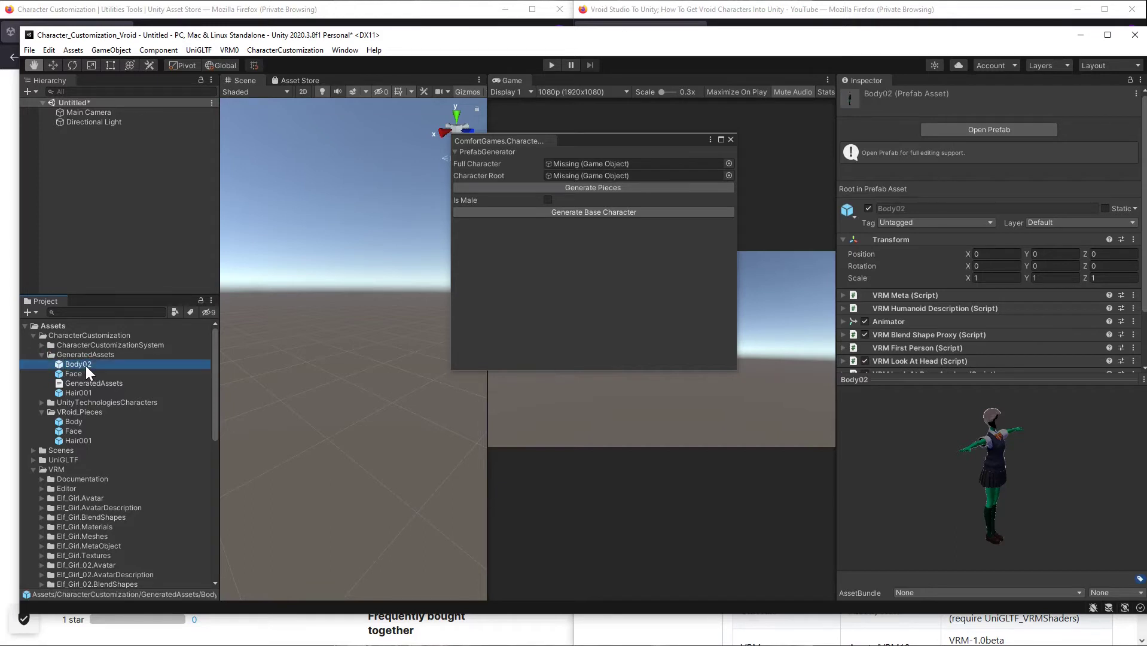
Rename the GeneratedAssets Face prefab as Face02 and the Hair001 prefab as Hair002.
click(81, 372)
click(86, 372)
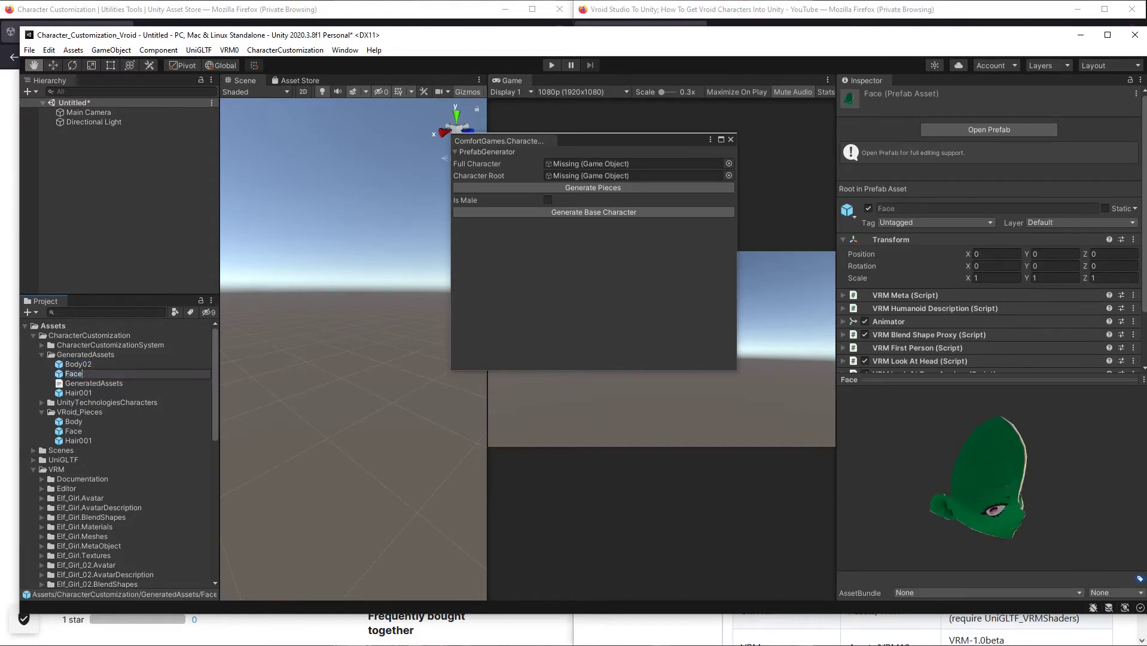
text(02)
key(Return)
click(80, 393)
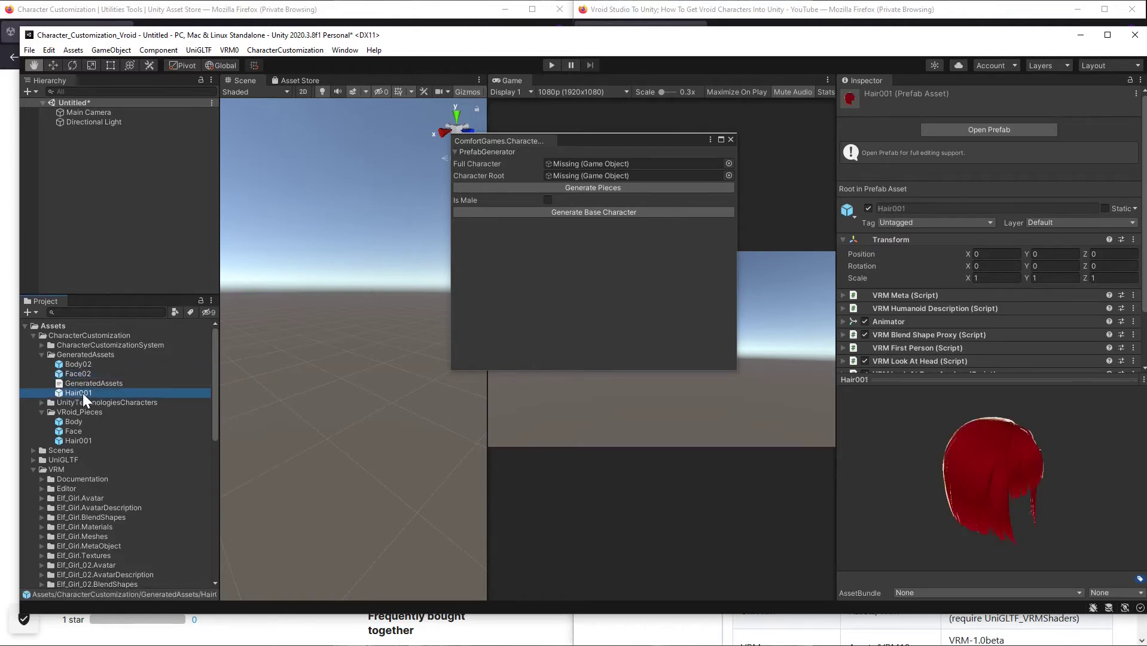
click(82, 393)
text(Hair002)
key(Return)
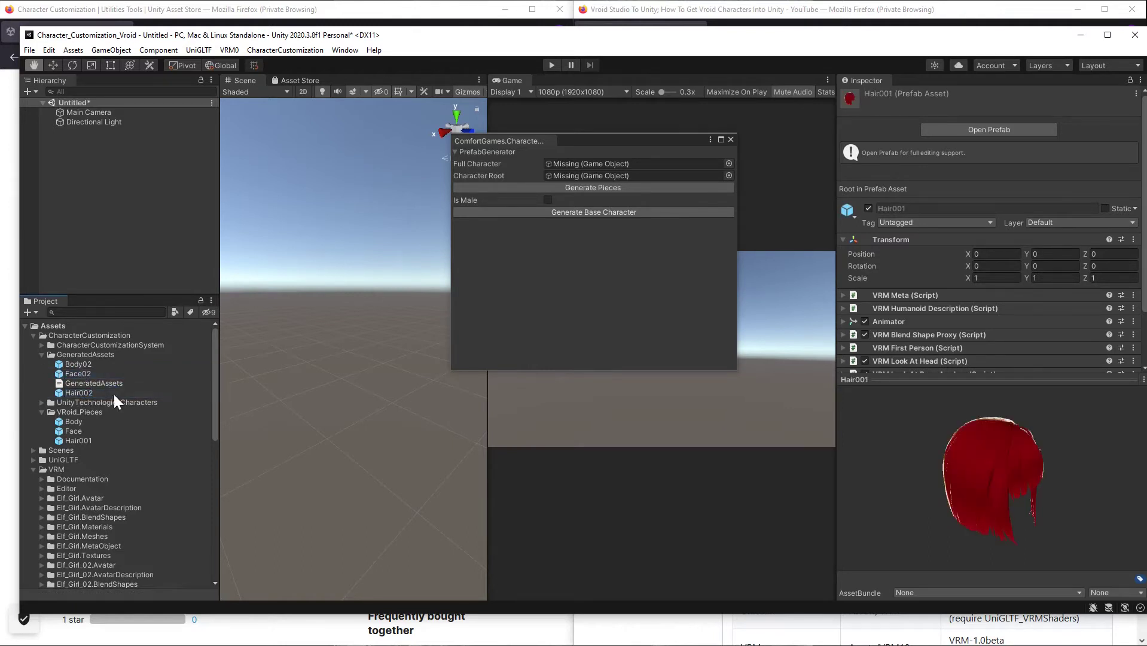
Move the Body02, Face02 and Hair002 prefabs into the VRoid_Pieces folder and close the prefab generator window.
ctrl+click(73, 371)
ctrl+click(73, 363)
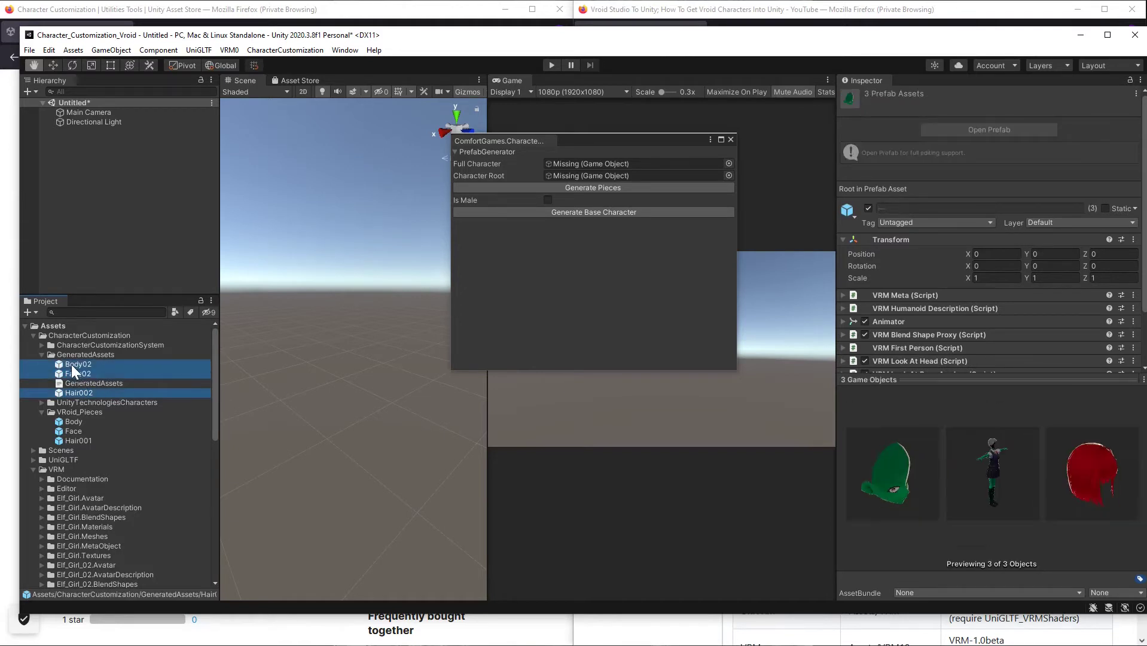
drag(71, 365, 66, 410)
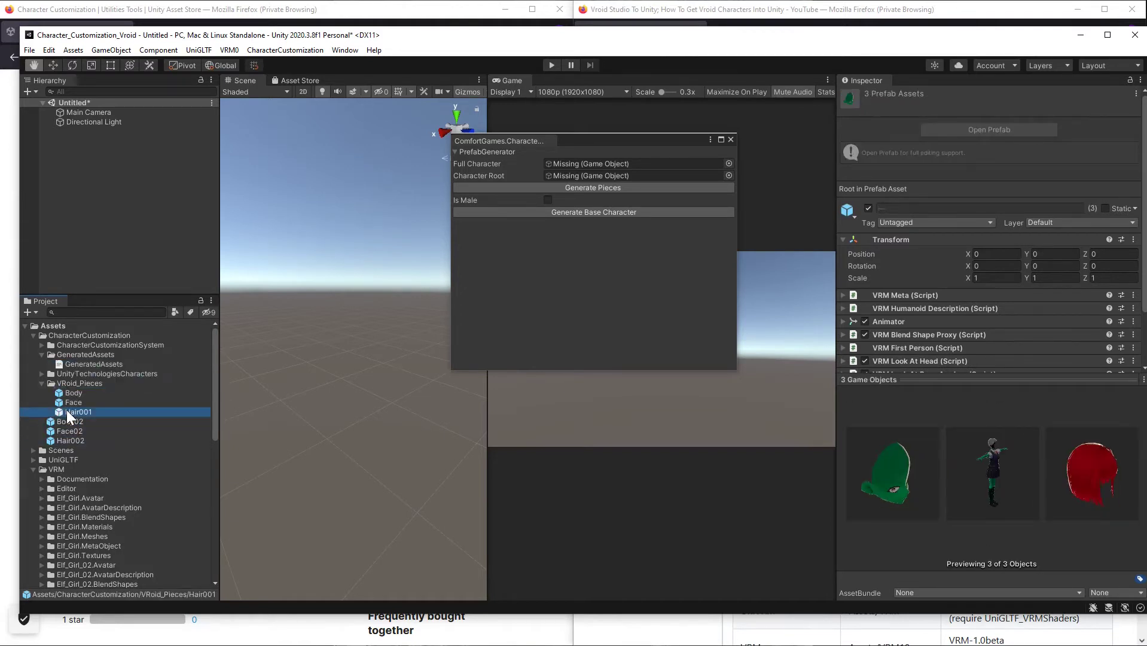
click(76, 392)
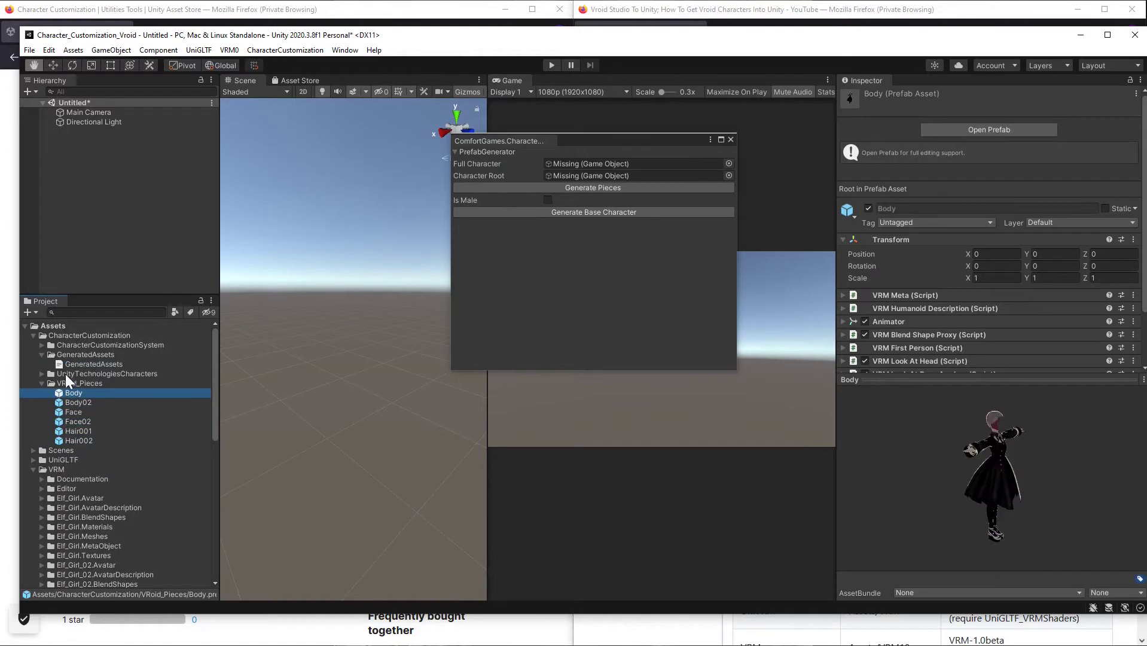
click(730, 139)
click(114, 186)
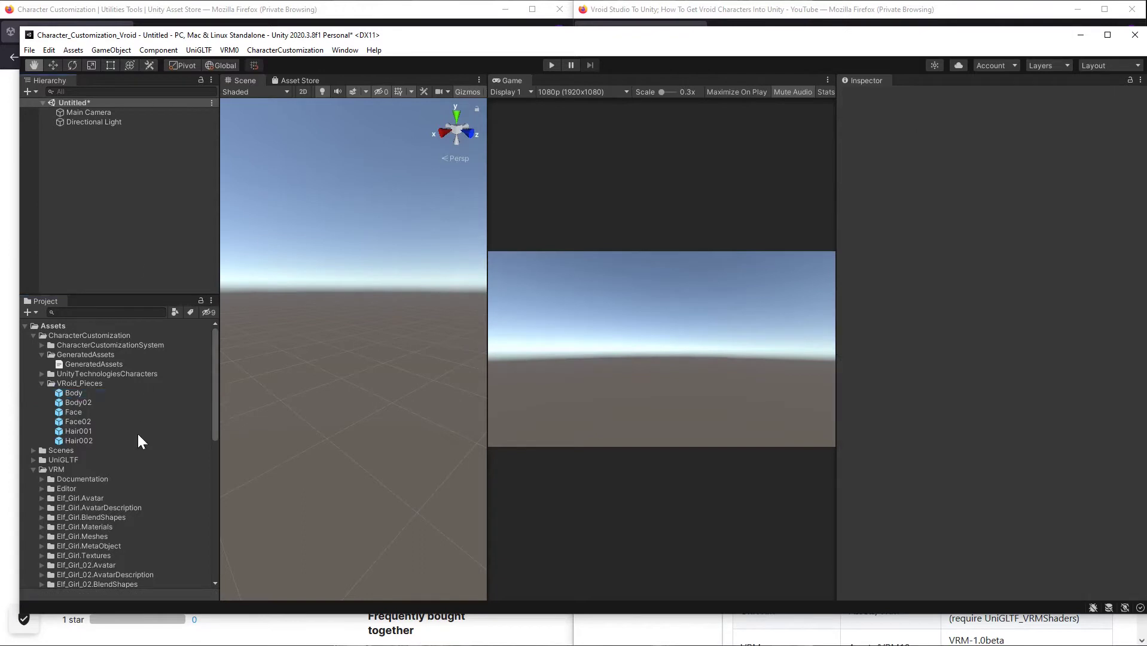
Open the CharacterCustomization01_Game scene from the CharacterCustomizationSystem folder, discarding the changes to the untitled scene.
scroll(137, 431, down, 3)
scroll(130, 444, up, 5)
click(42, 345)
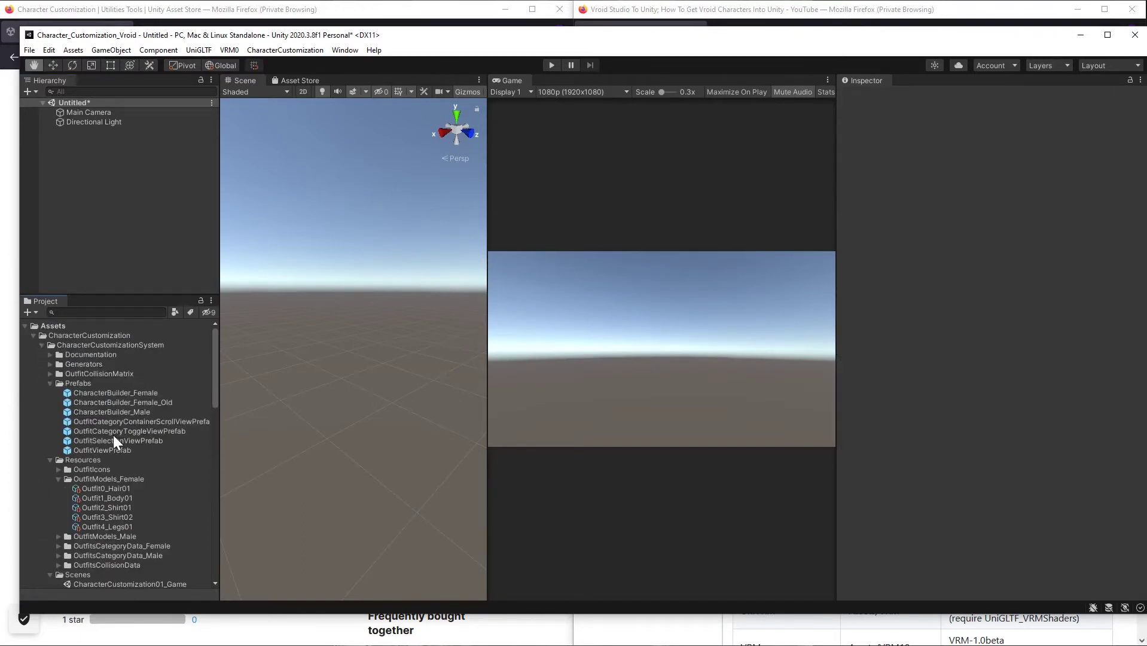
scroll(90, 458, down, 3)
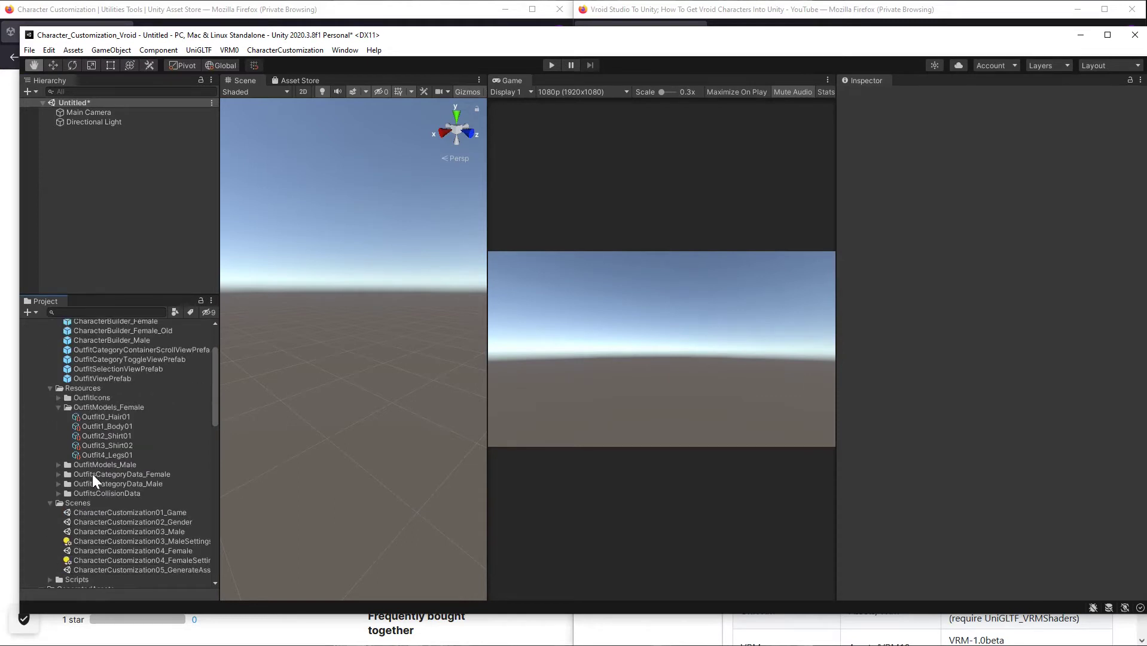
double_click(150, 512)
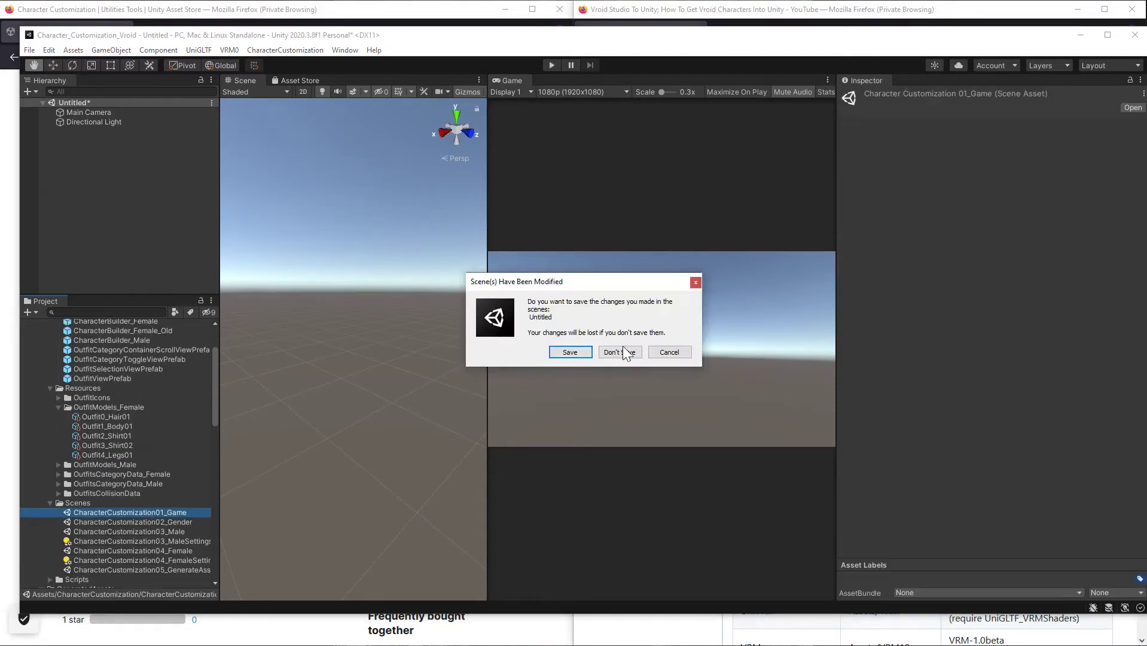
click(618, 352)
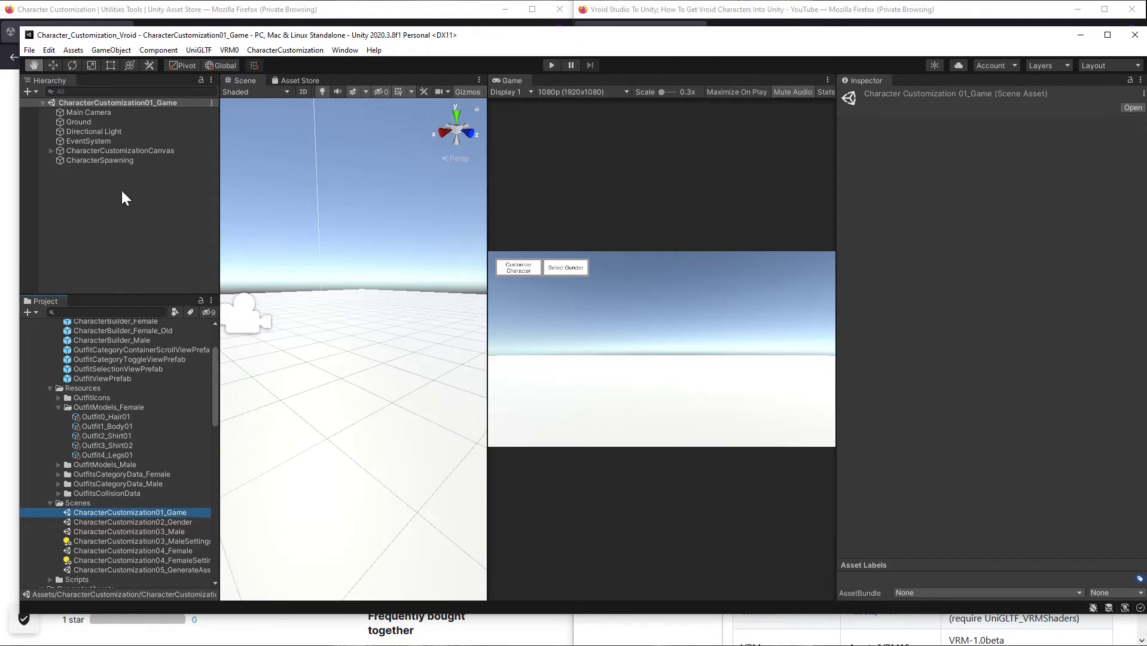
Set CharacterSpawning's Character Builder Female to the CharacterBuilder_Female prefab in the Game scene and save the scene.
click(100, 161)
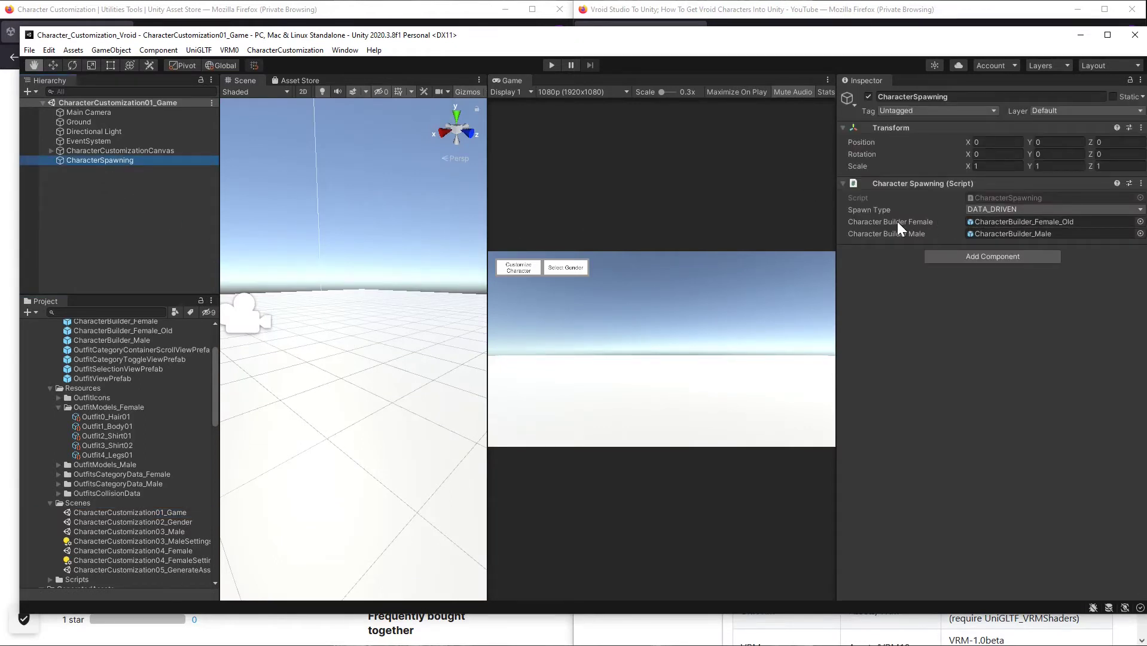
click(1022, 222)
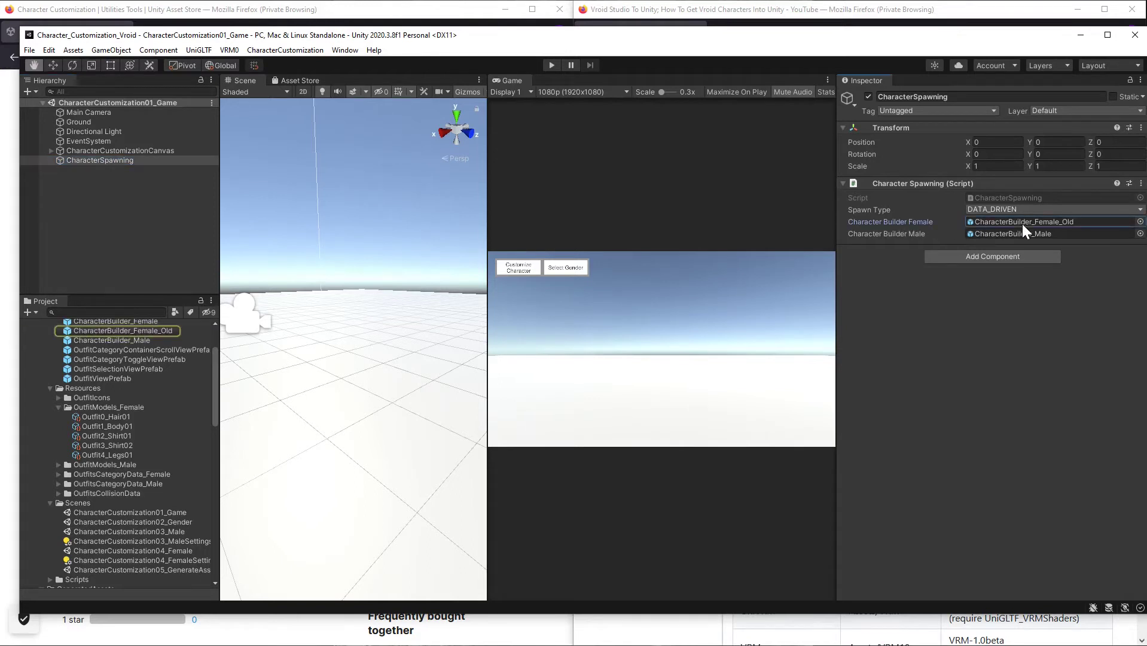
scroll(171, 417, up, 3)
drag(137, 356, 1061, 221)
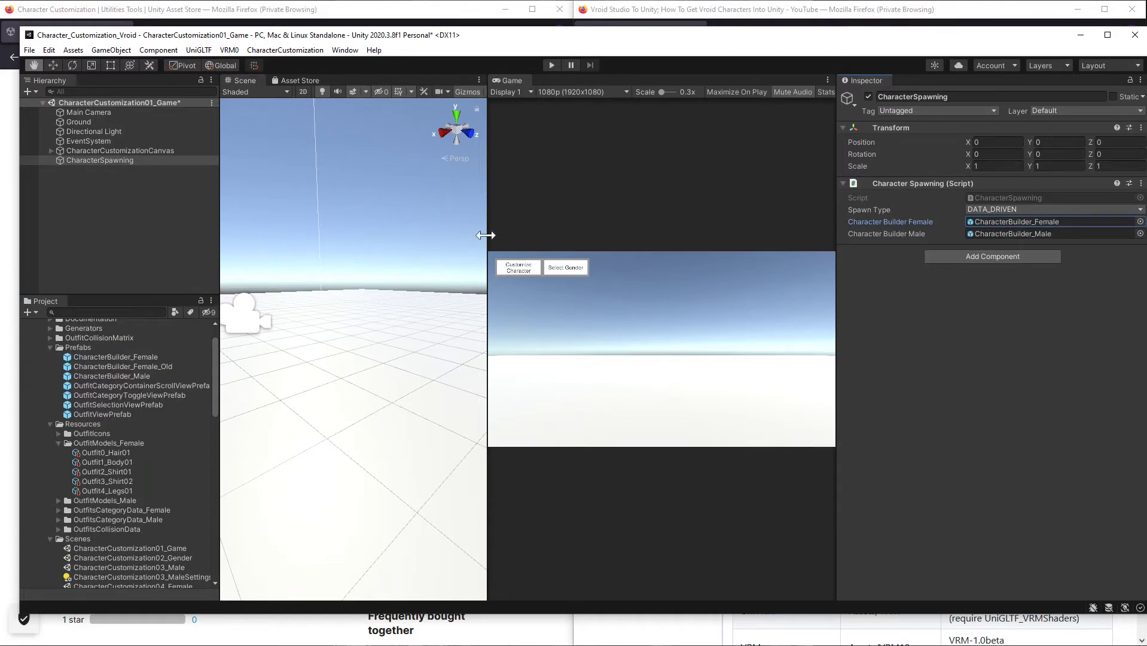
click(88, 214)
key(ctrl+s)
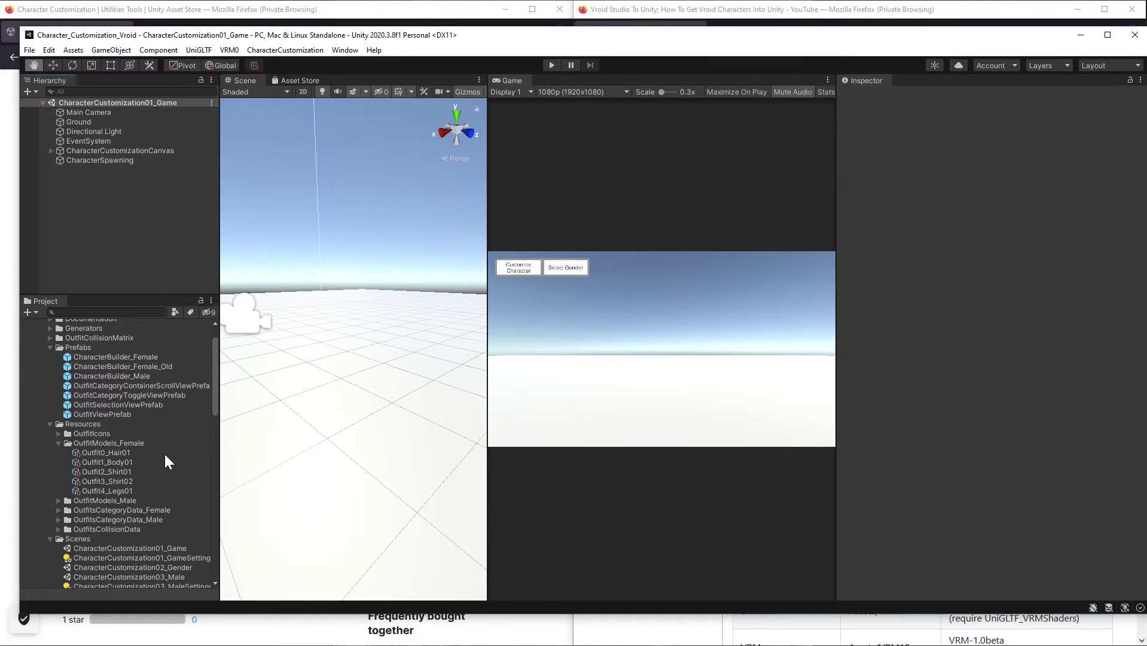
Check the CharacterCustomization02_Gender scene for a spawning object and open the CharacterCustomization03_Male scene.
scroll(165, 457, down, 3)
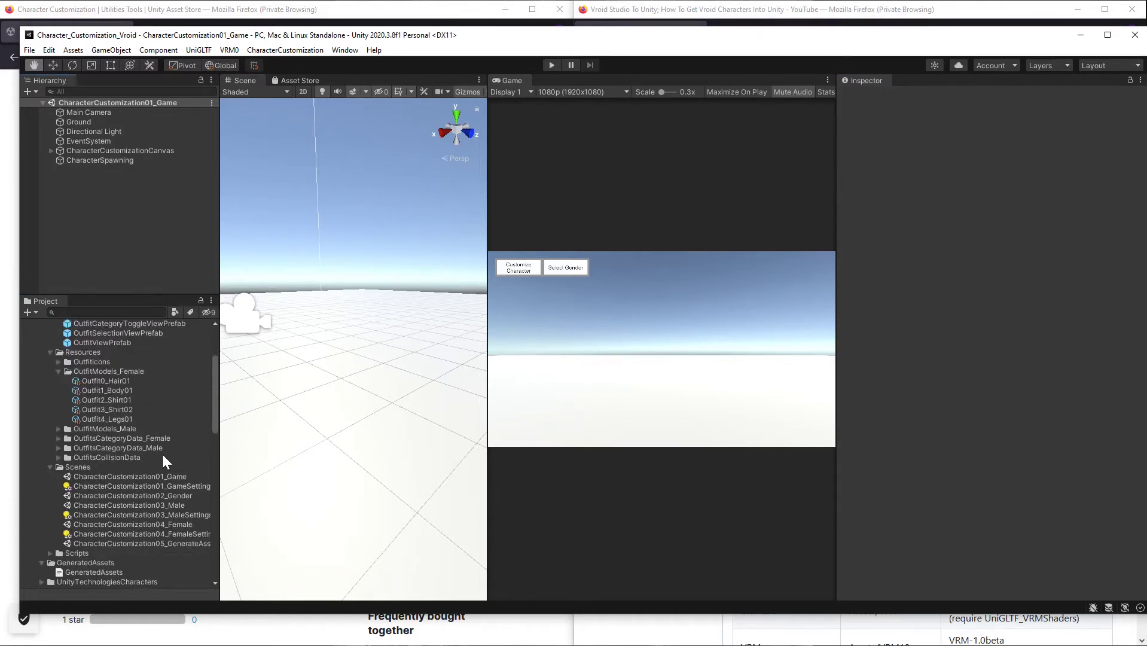
double_click(167, 495)
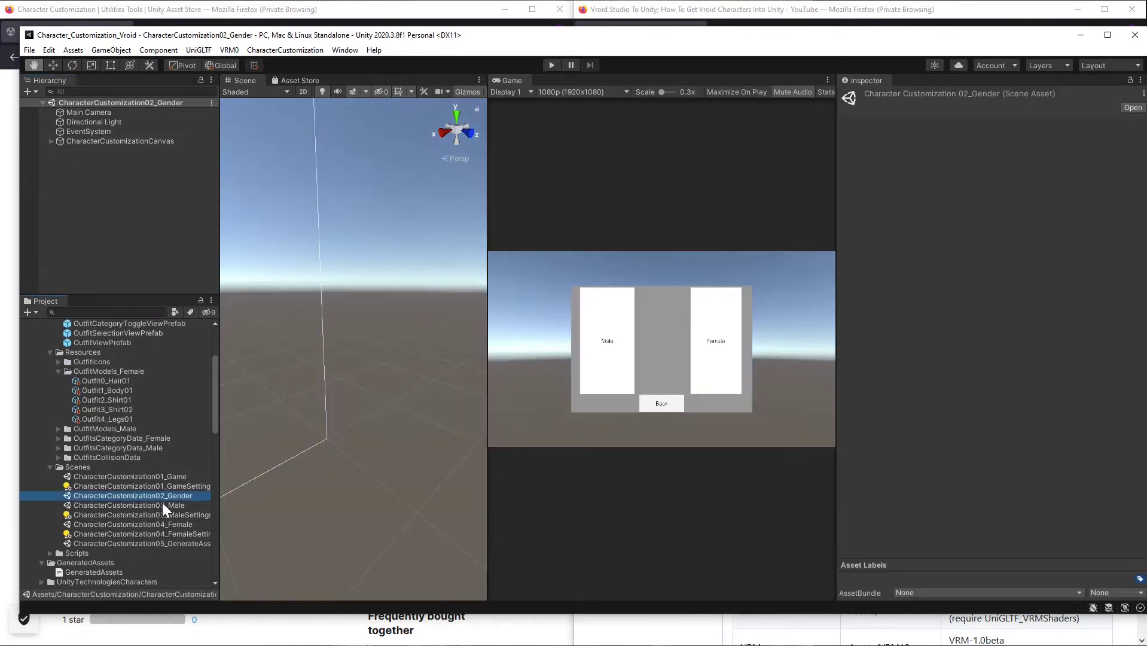
double_click(165, 505)
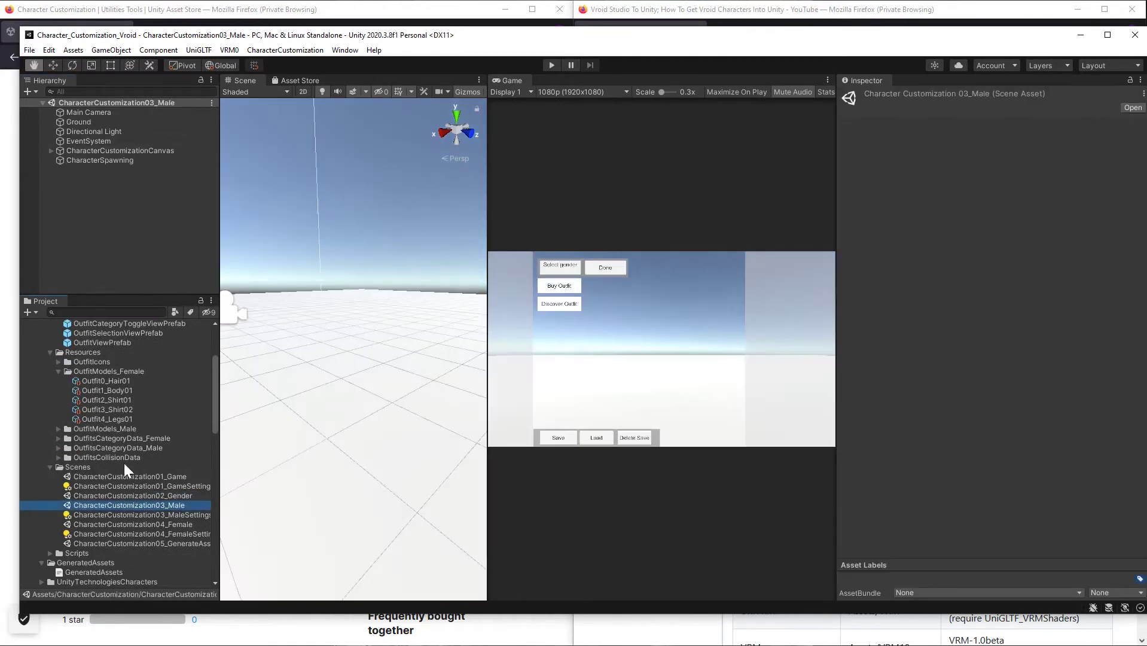
Assign the CharacterBuilder_Female prefab as CharacterSpawning's Character Builder Female in the Male scene and save the scene.
click(104, 160)
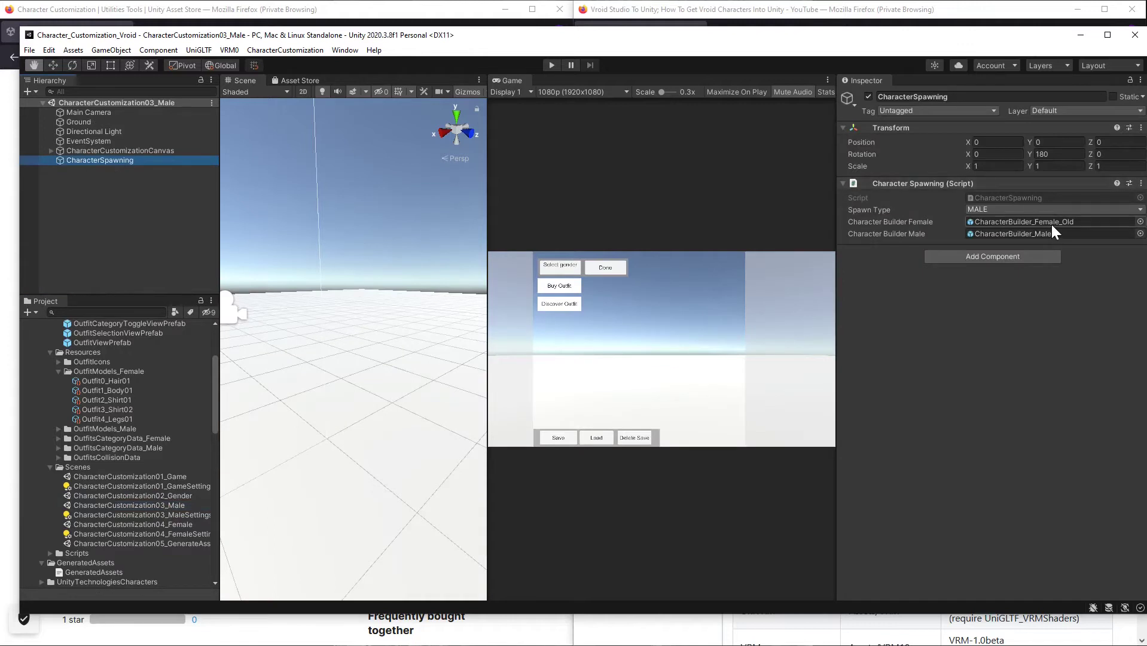
click(1052, 223)
scroll(192, 428, up, 3)
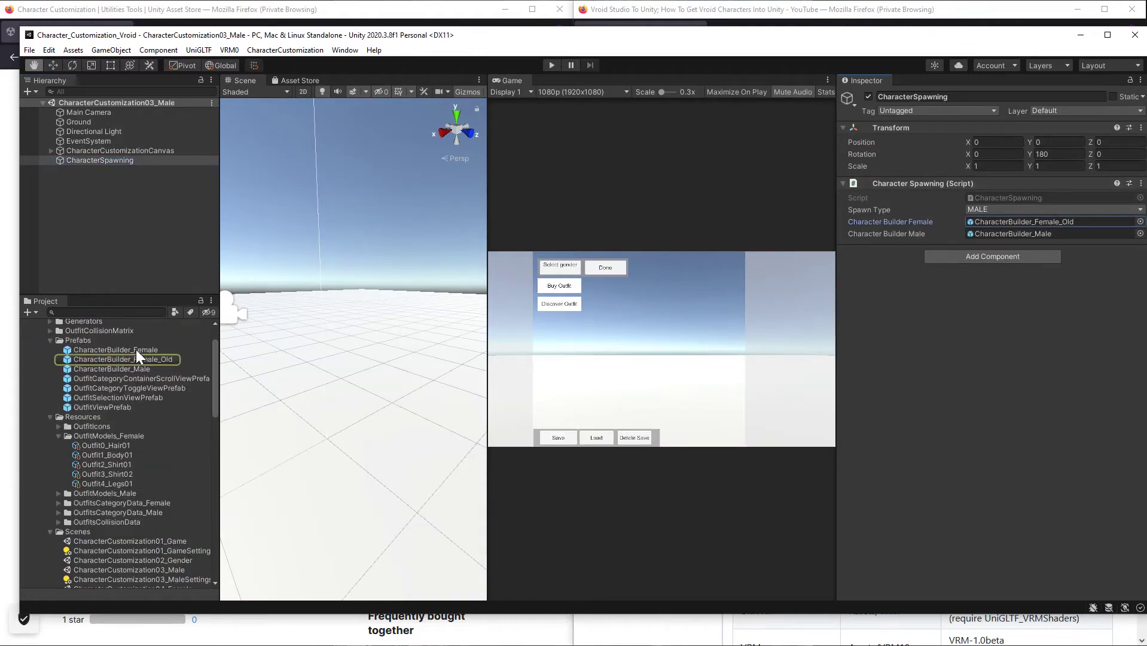
drag(135, 352, 993, 227)
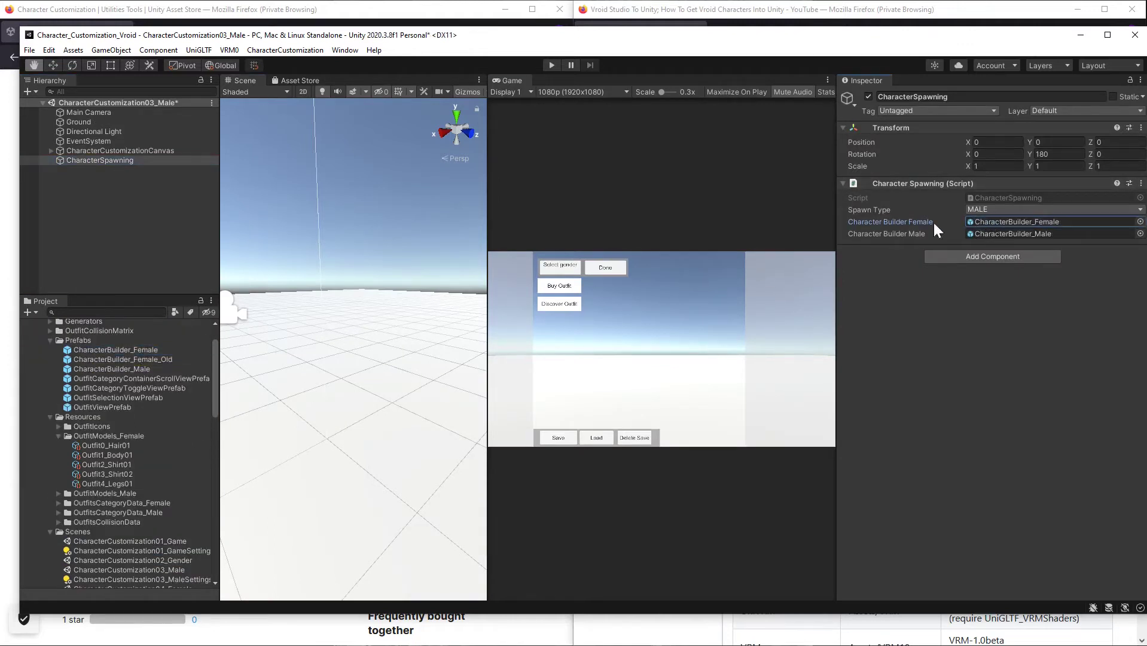
click(158, 218)
key(ctrl+s)
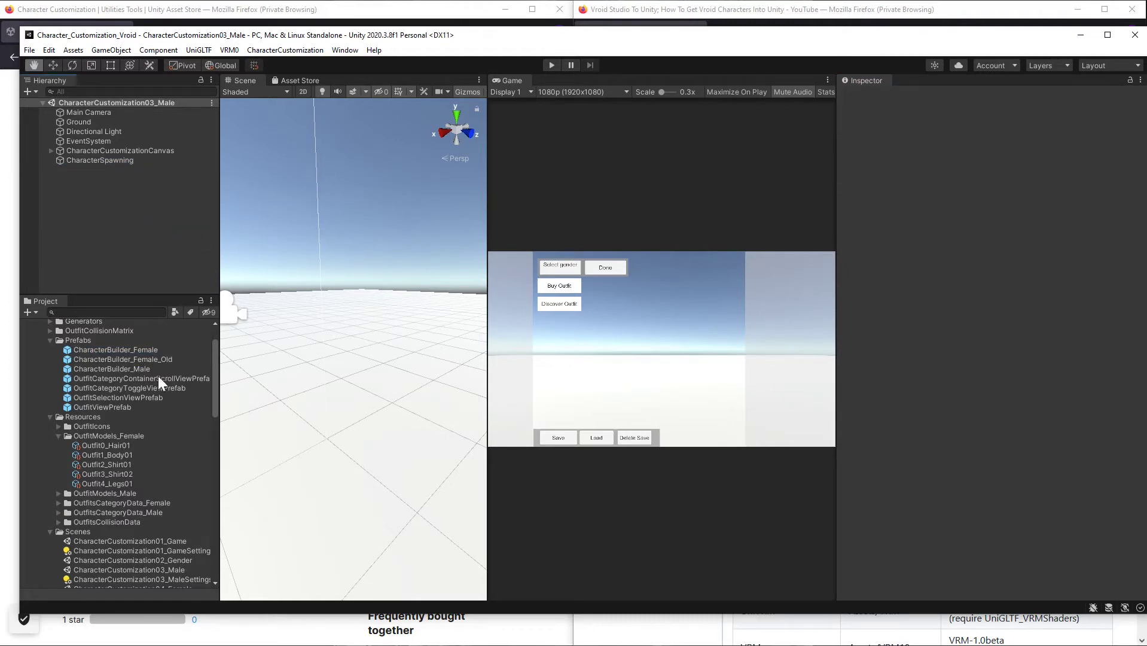
Open the CharacterCustomization04_Female scene, set CharacterSpawning's Character Builder Female to CharacterBuilder_Female, and save the scene.
scroll(162, 550, down, 3)
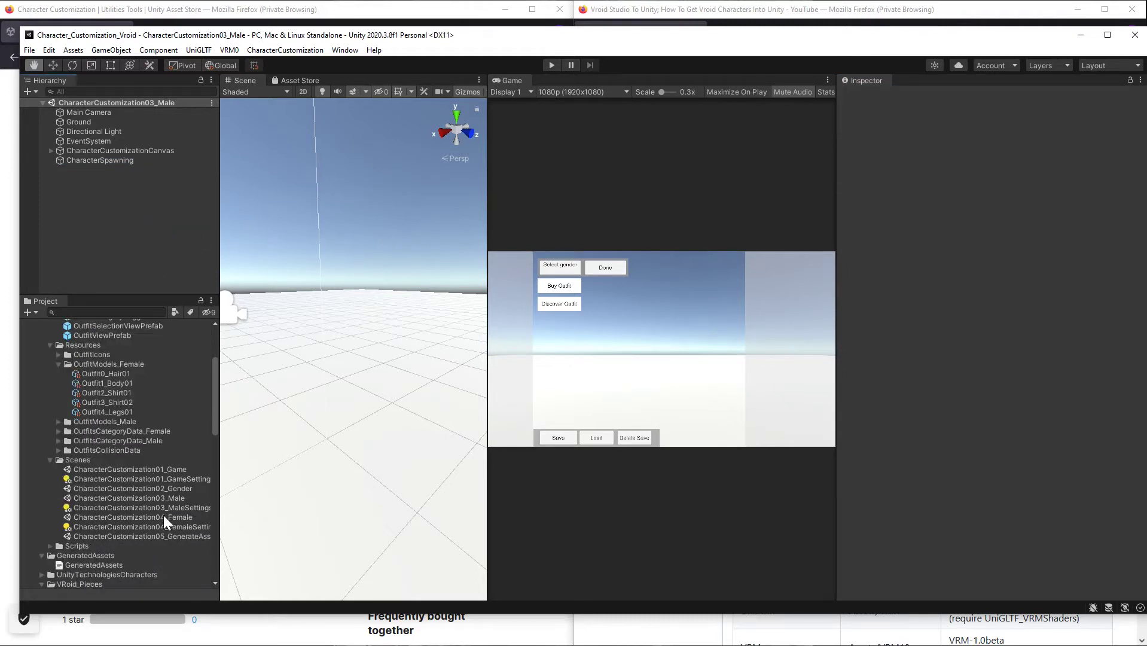
double_click(164, 518)
click(113, 160)
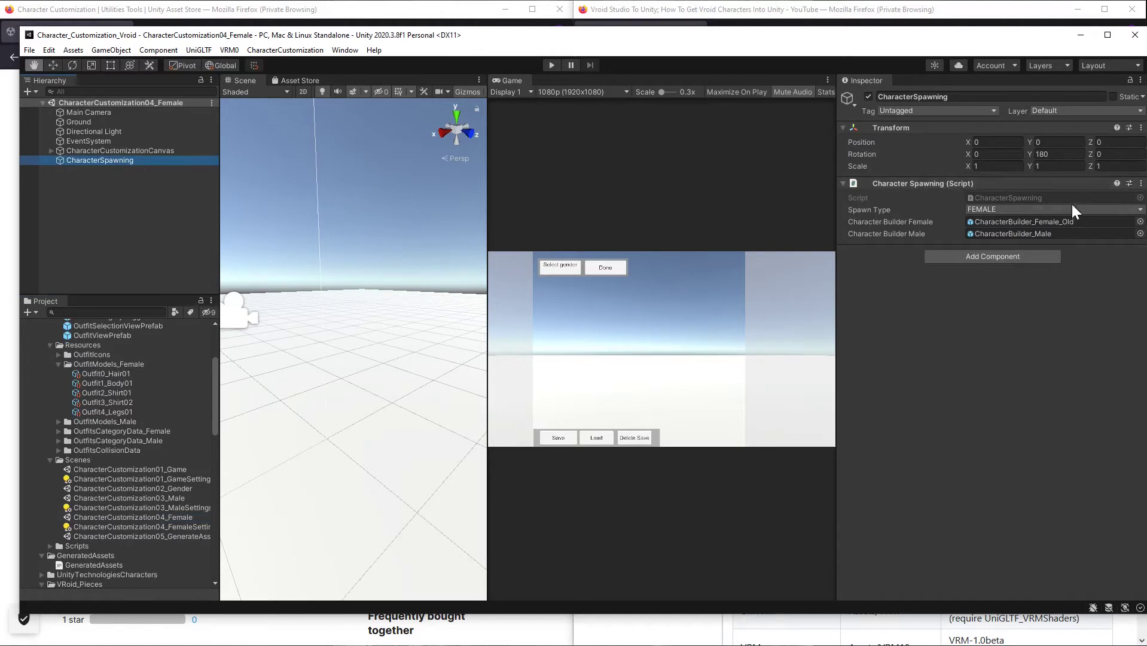
click(1065, 221)
scroll(169, 389, up, 3)
drag(141, 386, 1008, 219)
click(152, 237)
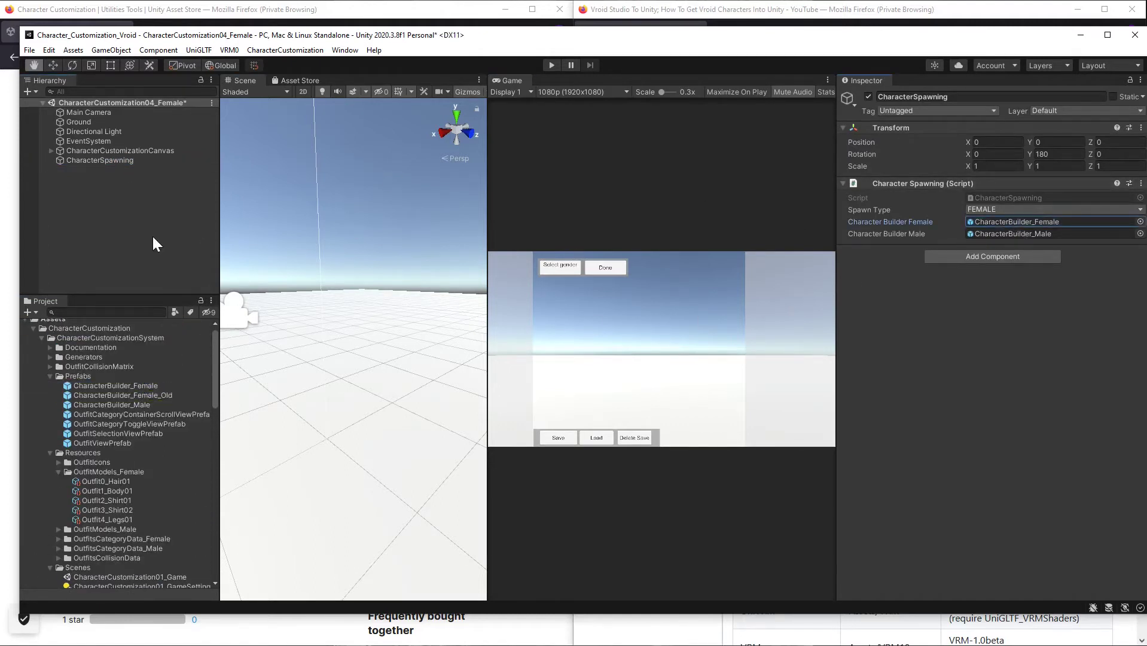
scroll(115, 468, down, 3)
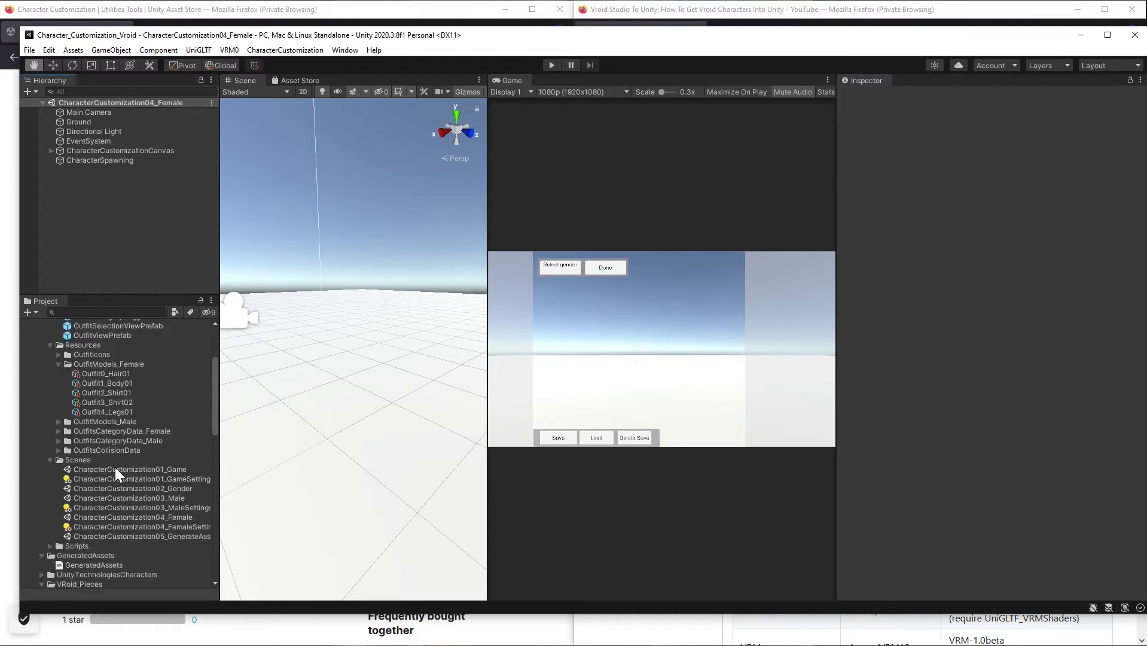
Open the CharacterCustomization01_Game scene and set the Outfit Name of the female Outfit0_Hair01 asset to Elf Hair.
double_click(147, 468)
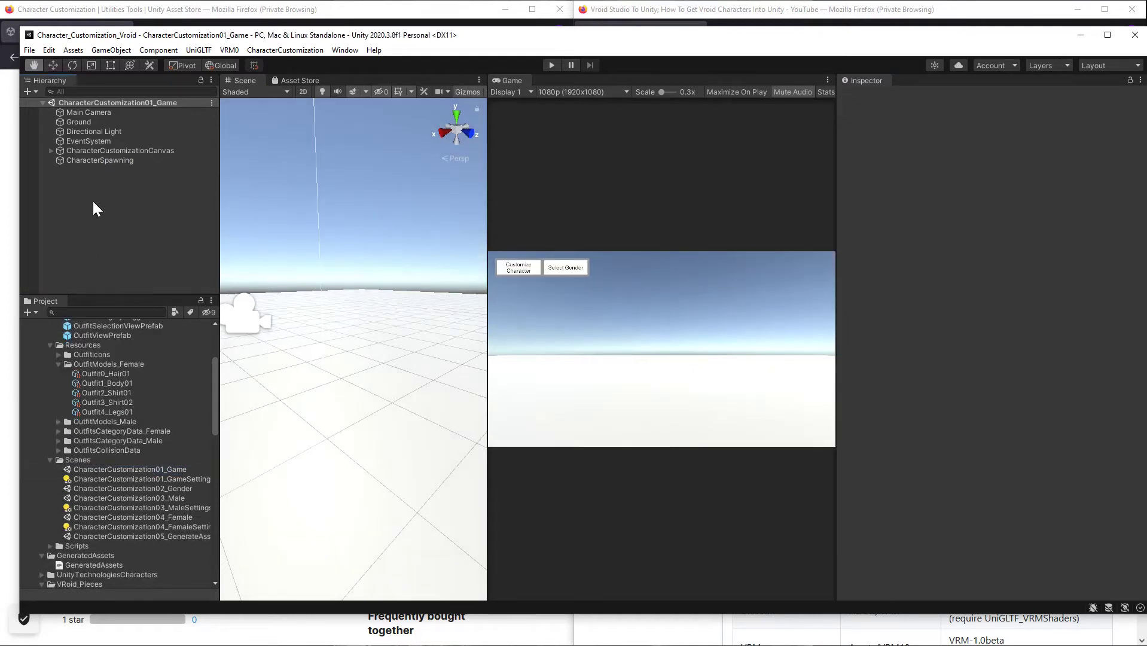
scroll(131, 471, up, 3)
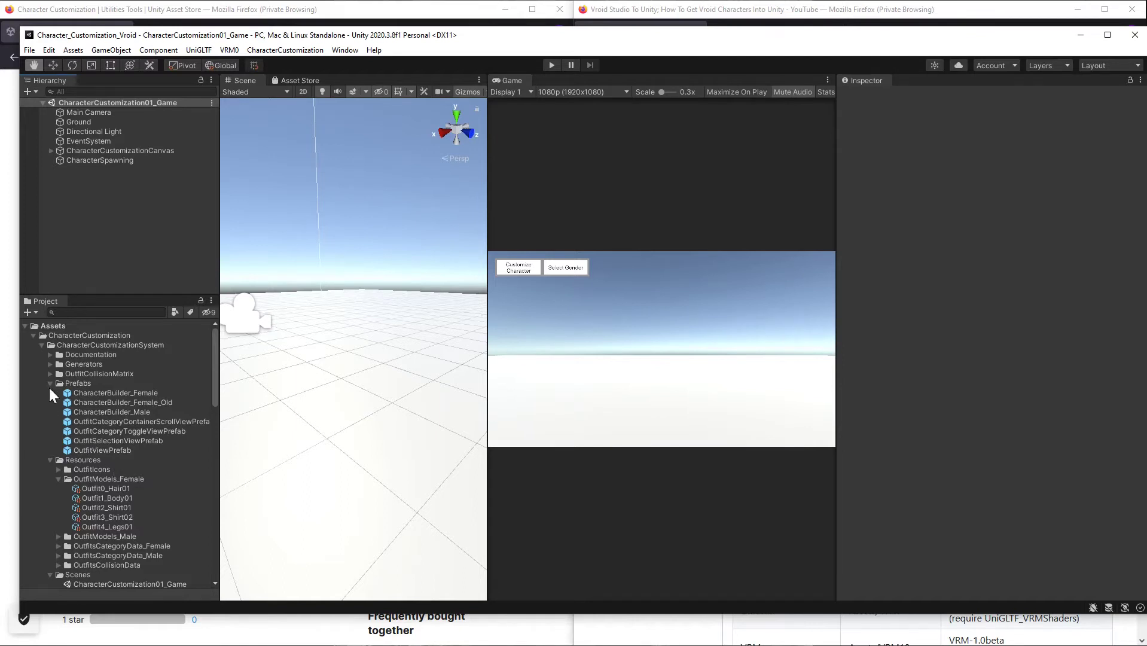
click(88, 479)
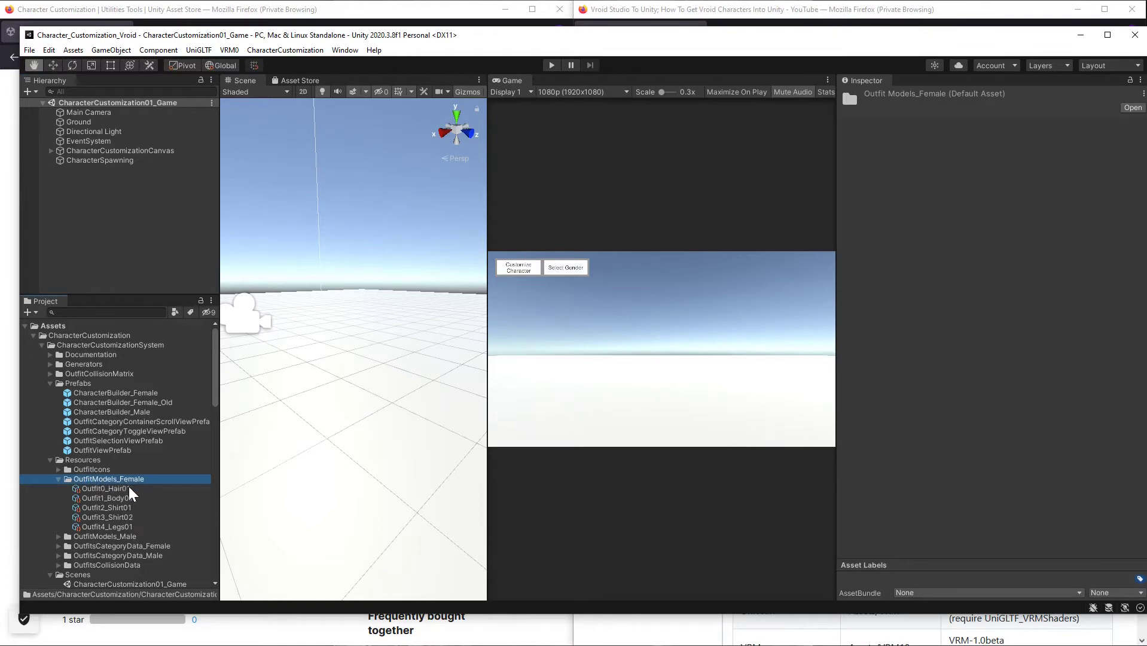
click(103, 488)
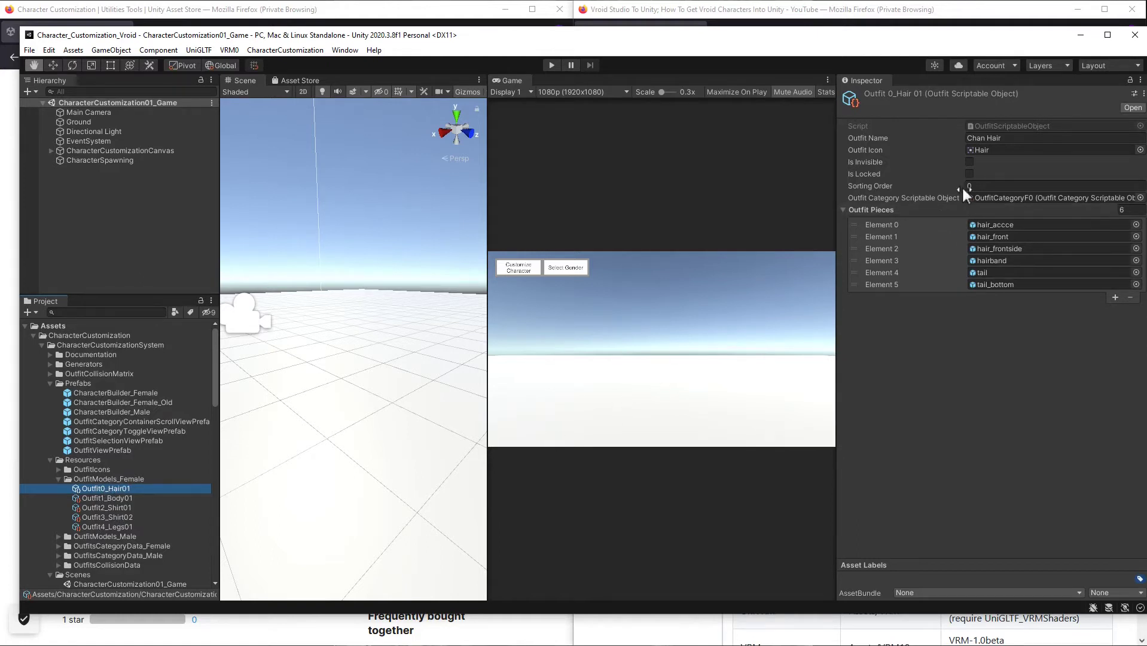
click(1005, 138)
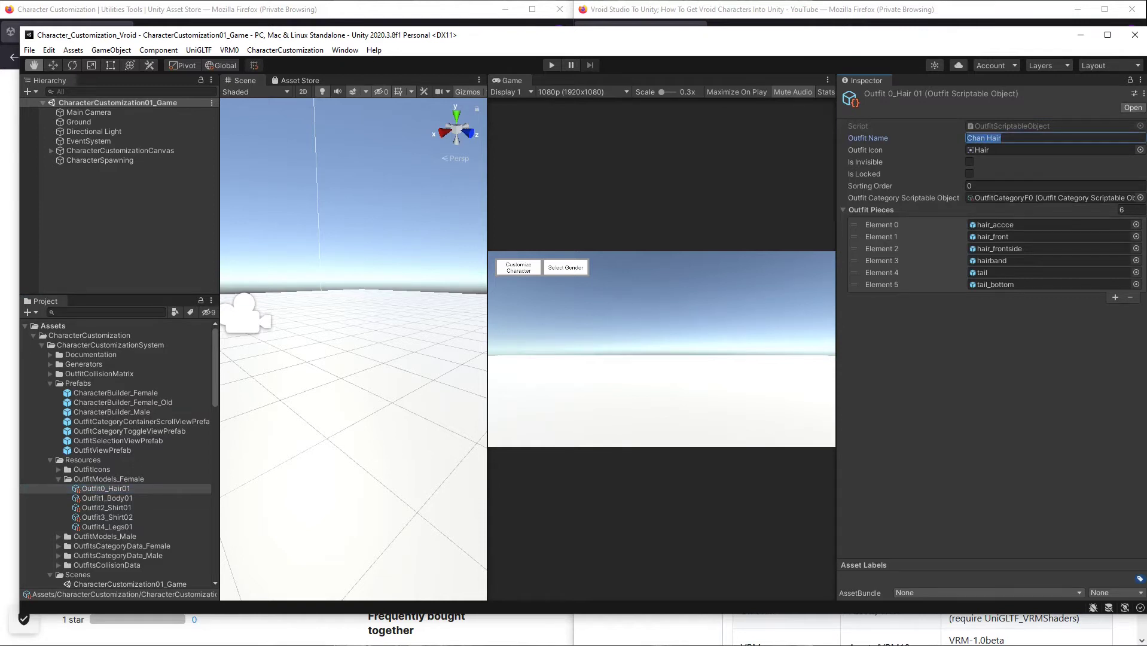
text(Elf Hair)
click(984, 150)
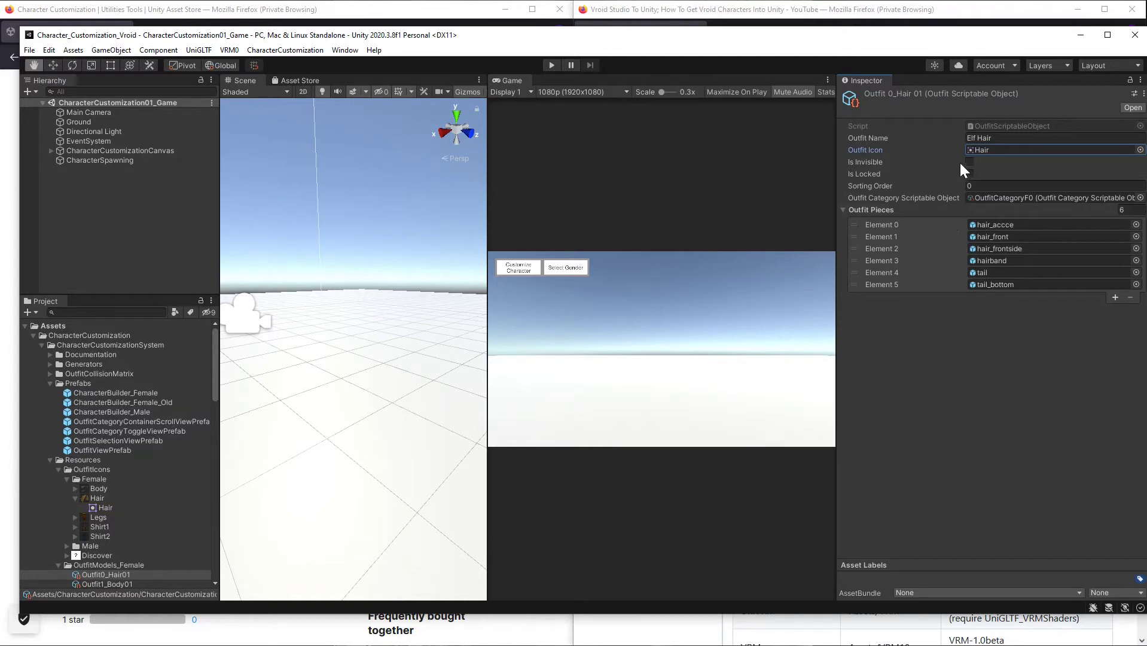
Replace the hair outfit's first piece with Hair001 from VRoid_Pieces and reduce its Outfit Pieces list to 1 element.
click(987, 200)
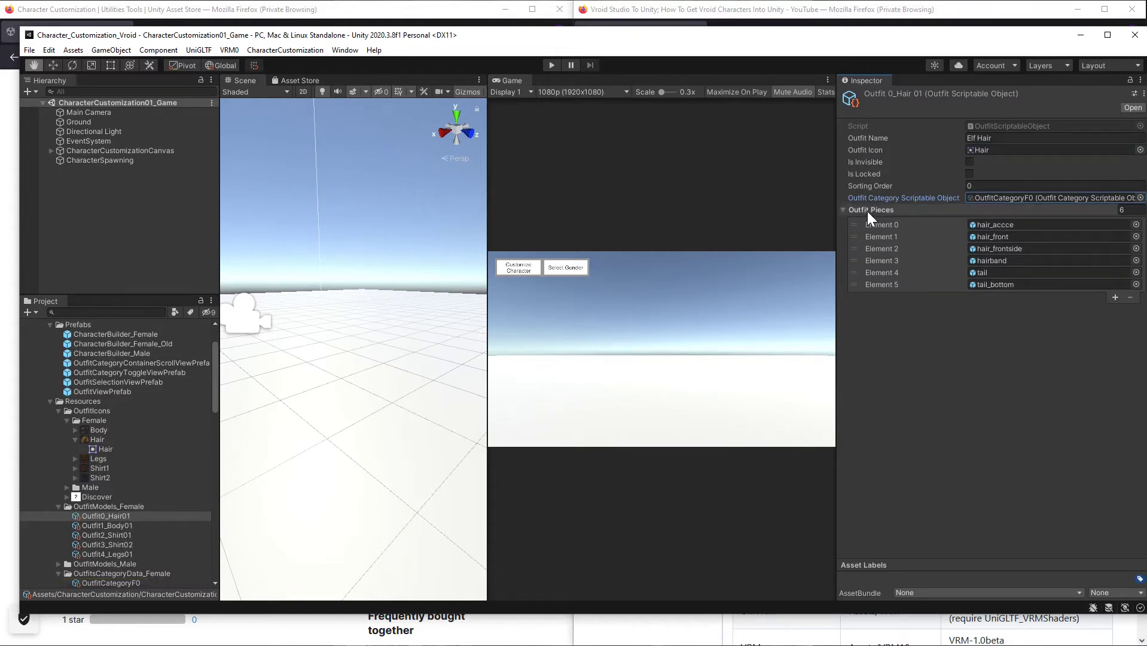
scroll(87, 372, down, 3)
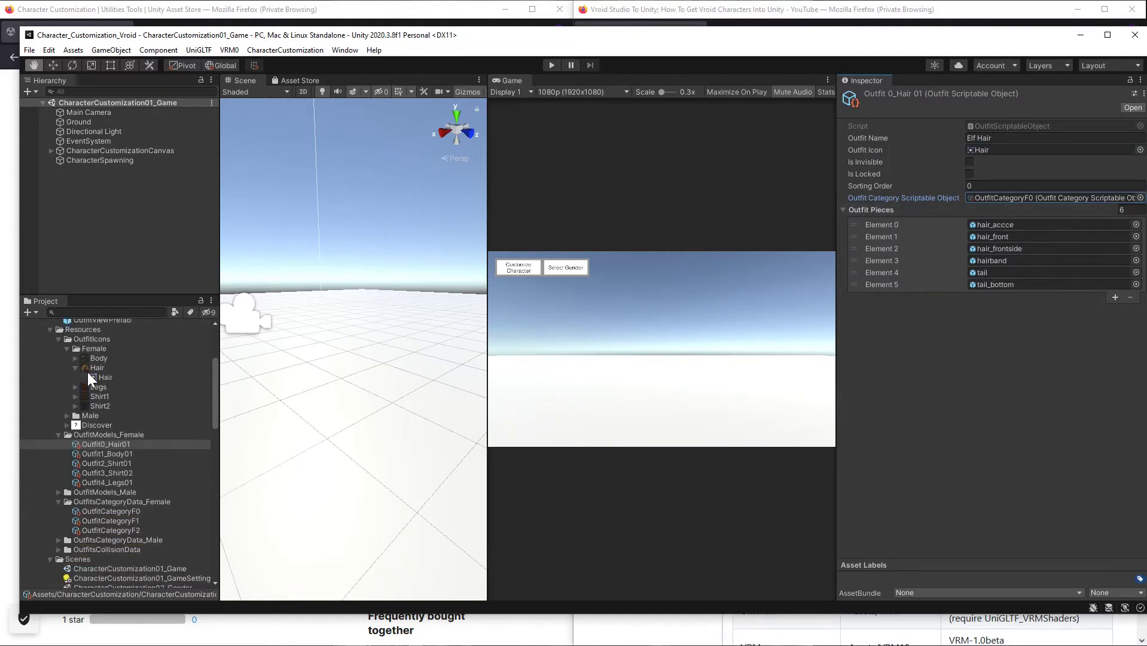
scroll(88, 372, up, 6)
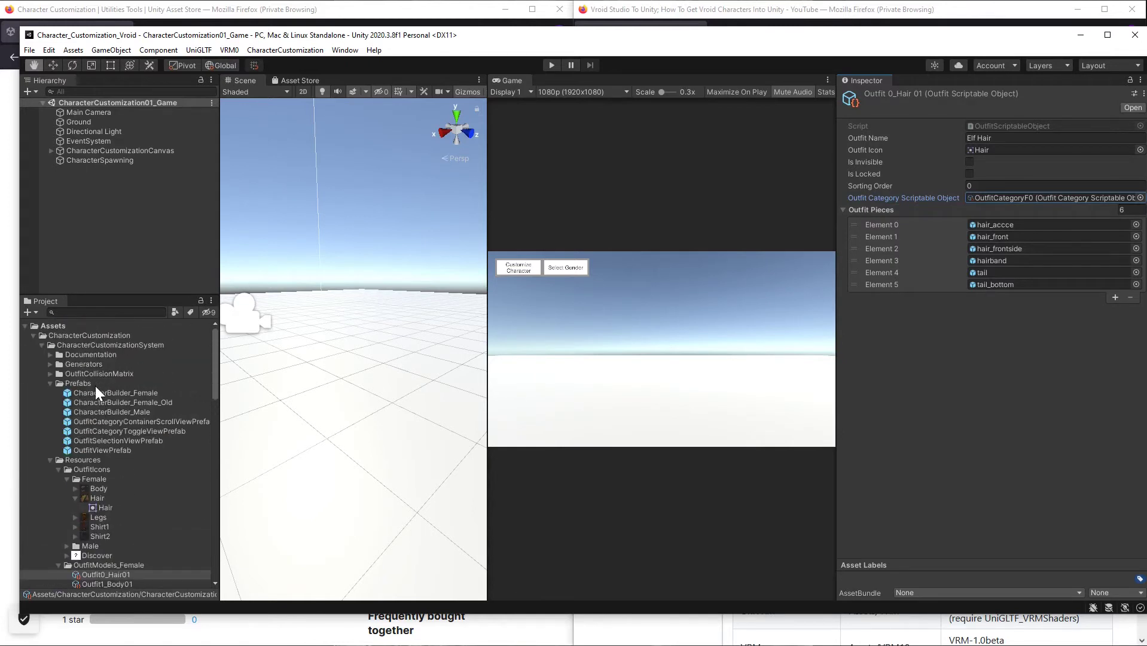
click(42, 345)
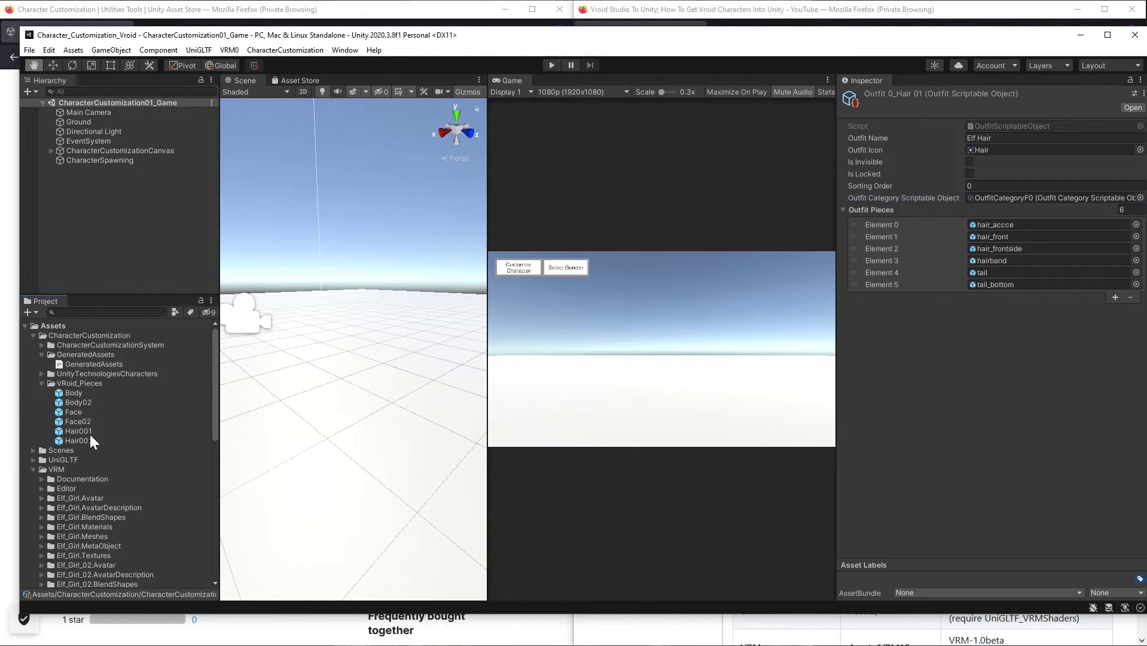
drag(72, 432, 989, 224)
click(1122, 209)
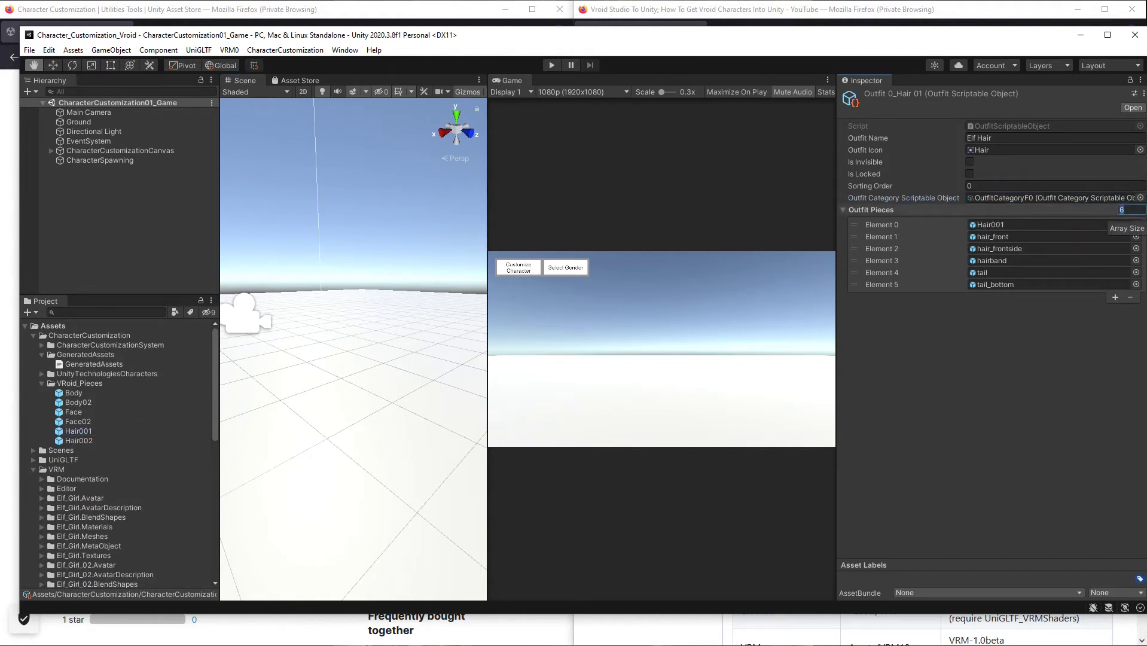
text(1)
key(Return)
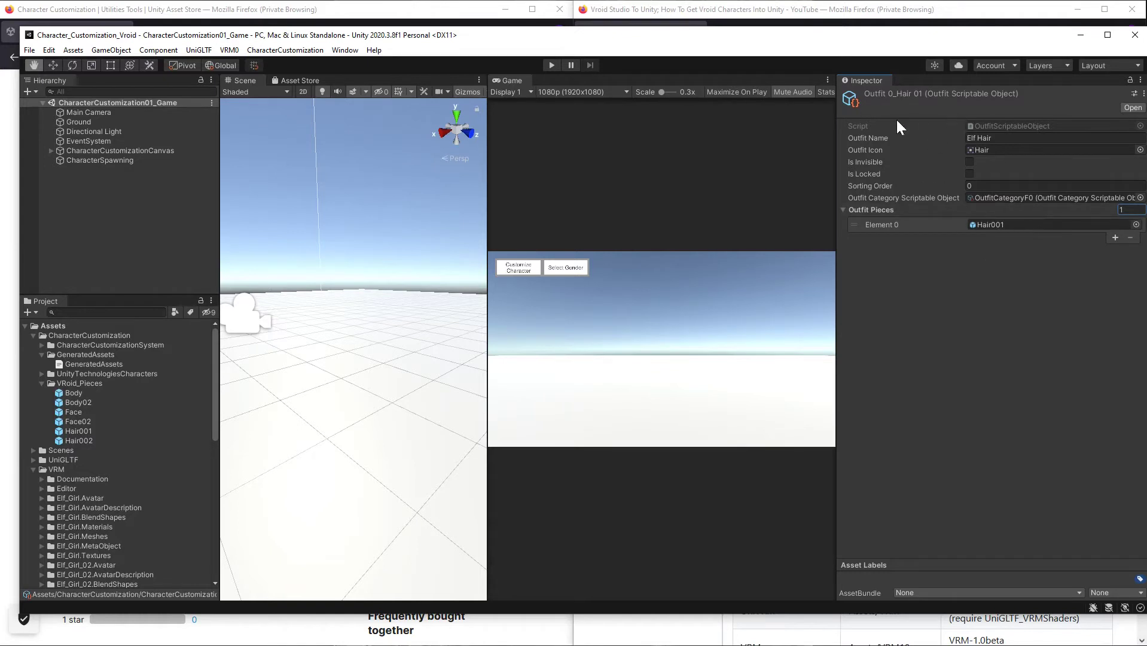
Set the Outfit Name of the female Outfit1_Body01 asset to Elf Dress.
click(42, 345)
scroll(126, 468, down, 5)
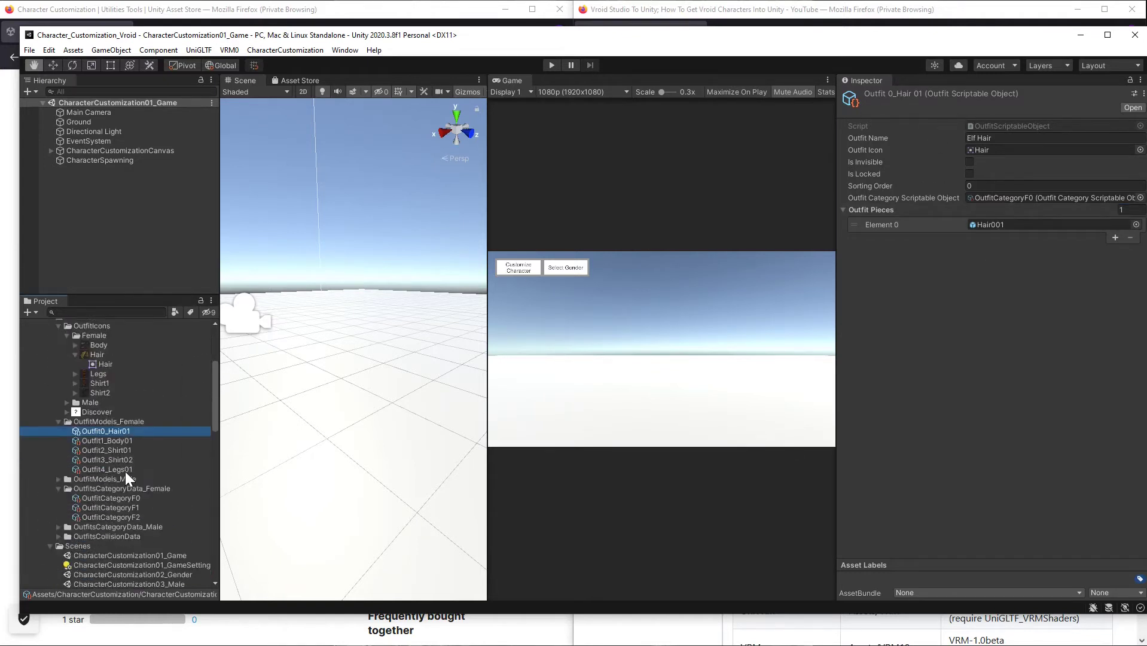
click(113, 442)
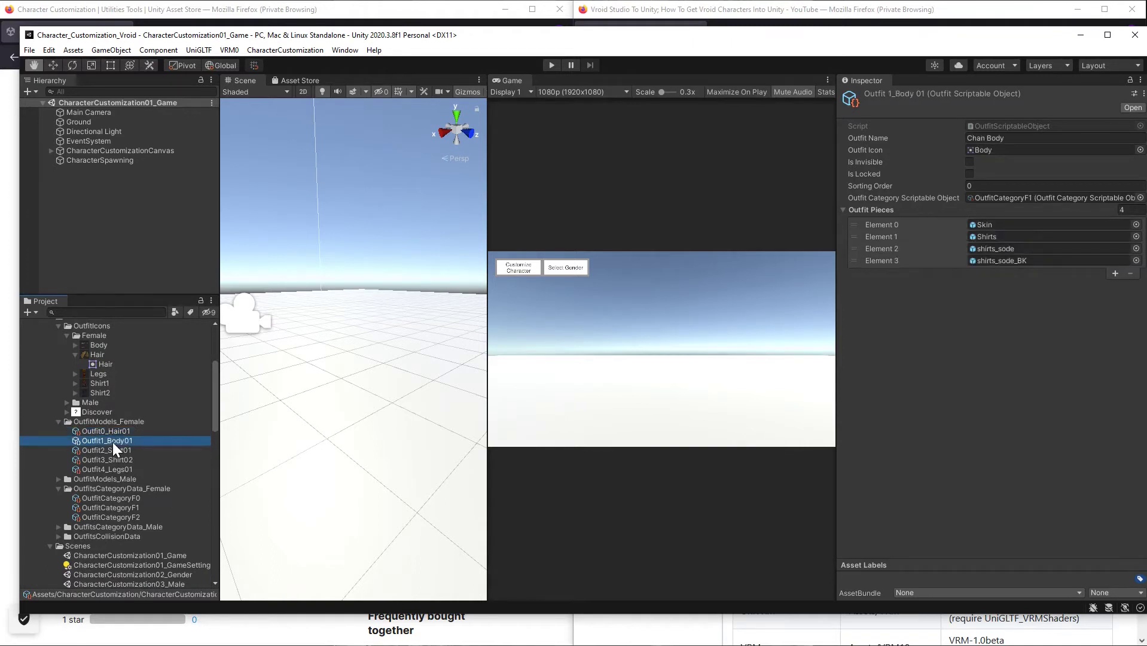
click(989, 138)
text(Elf Body)
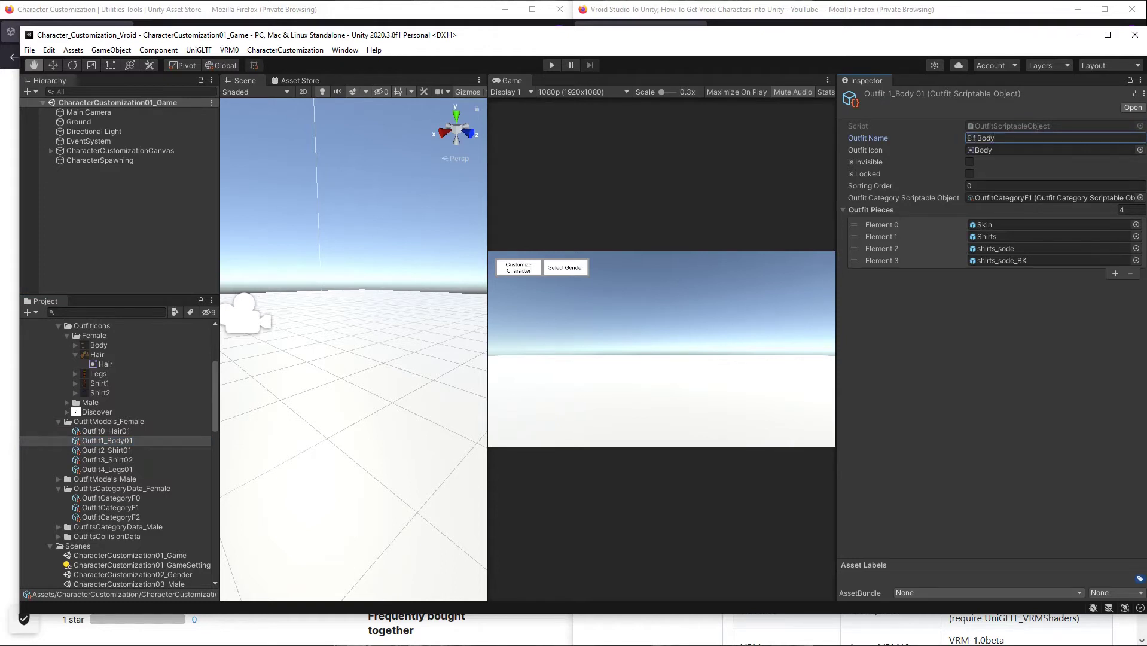
drag(994, 139, 977, 139)
text(Dress)
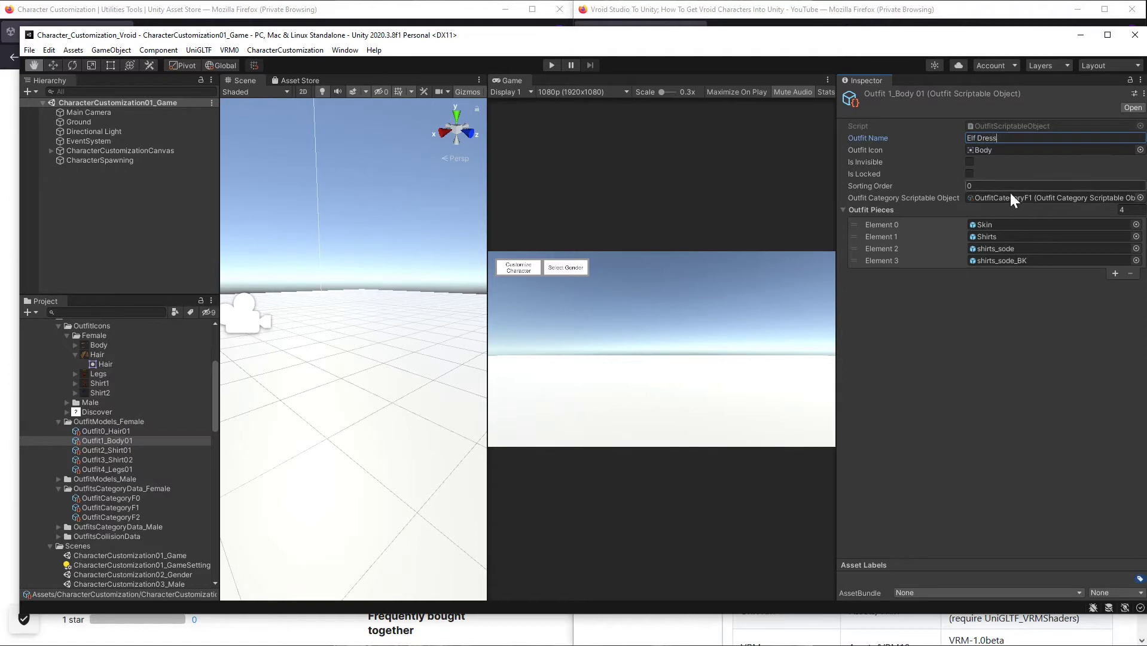
Assign Body from VRoid_Pieces as the Elf Dress outfit's first piece and reduce its Outfit Pieces list to 1 element.
scroll(174, 451, down, 10)
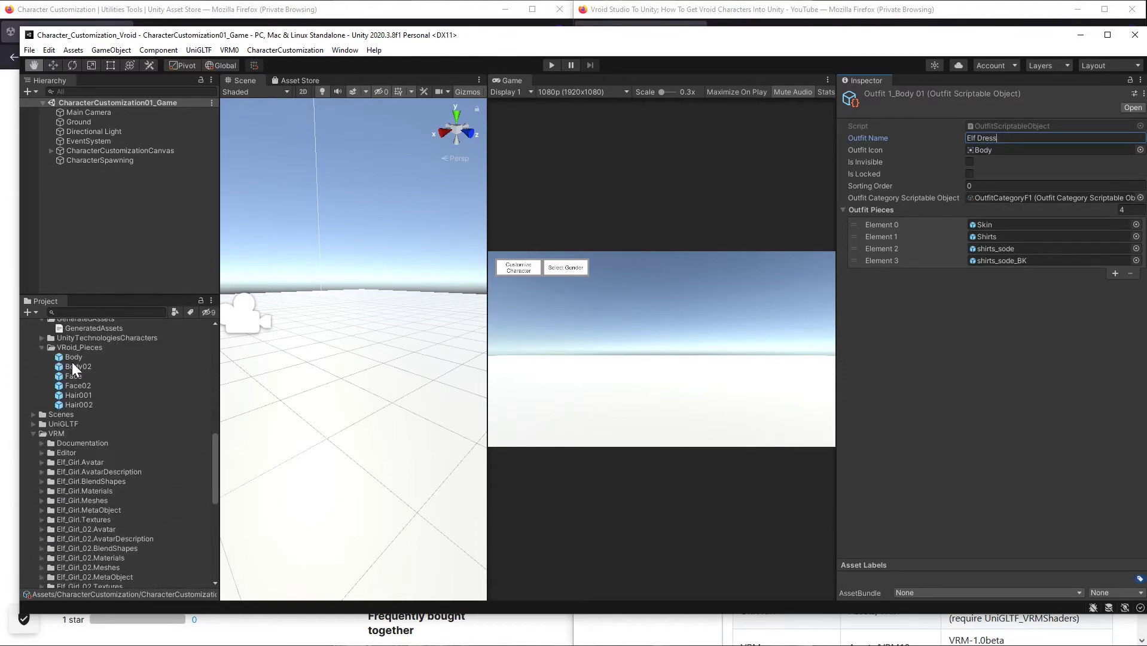
drag(71, 359, 1102, 225)
click(1123, 209)
text(1)
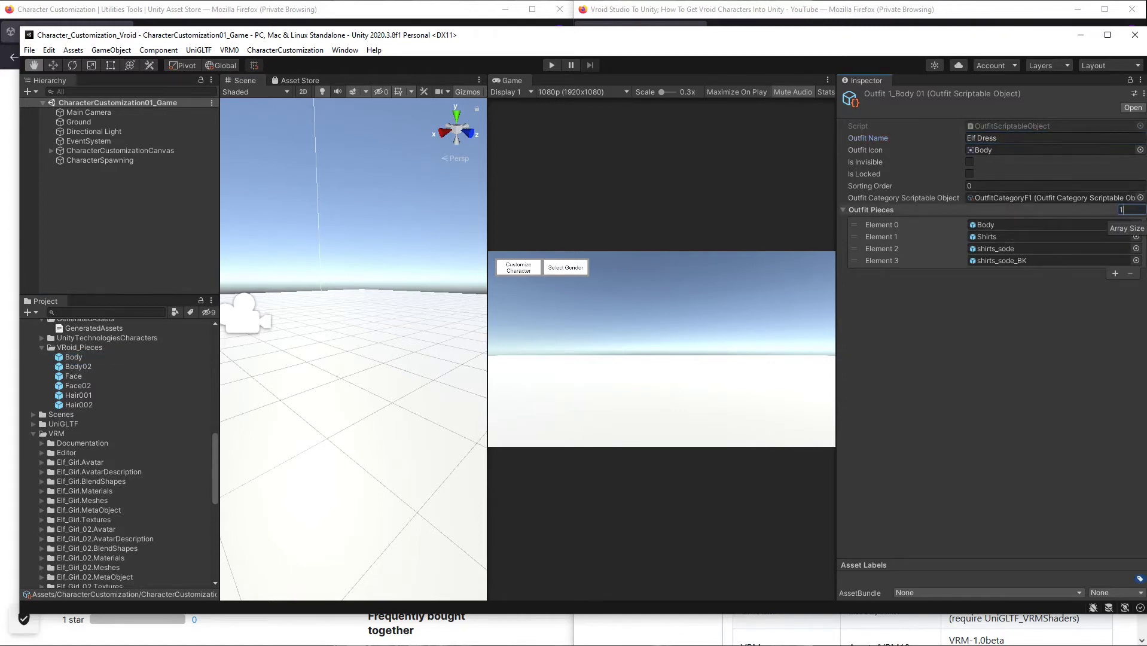
key(Return)
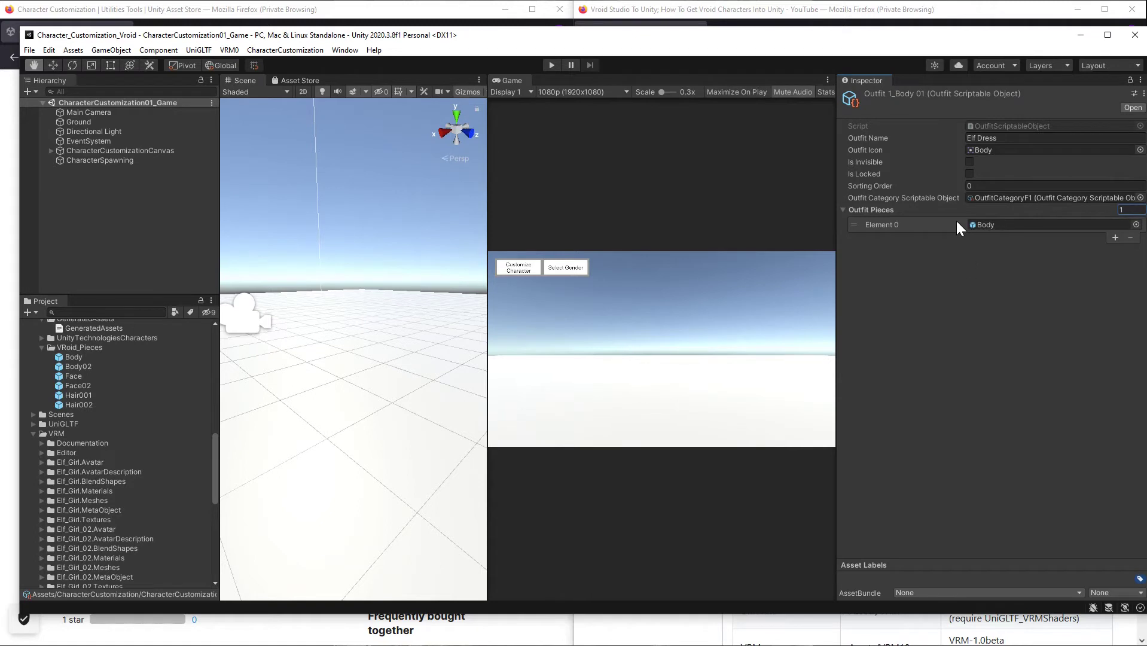
Examine the category choices for the Elf Dress outfit and the settings of the female outfit category assets.
click(1139, 197)
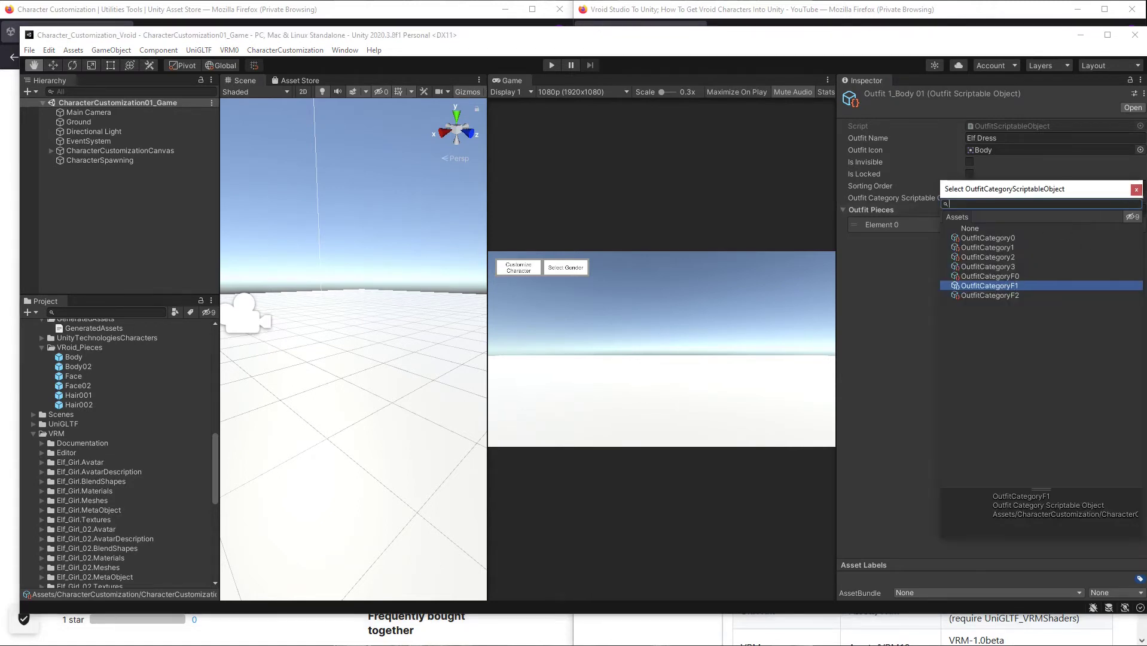
click(1133, 191)
scroll(131, 417, up, 8)
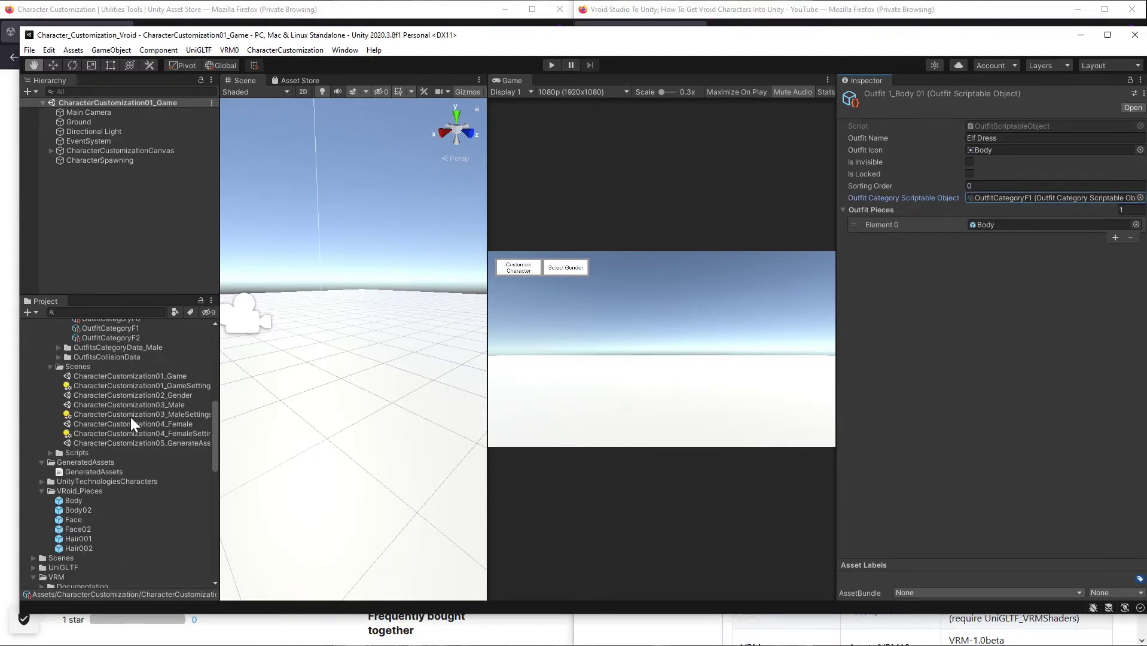
scroll(132, 423, up, 3)
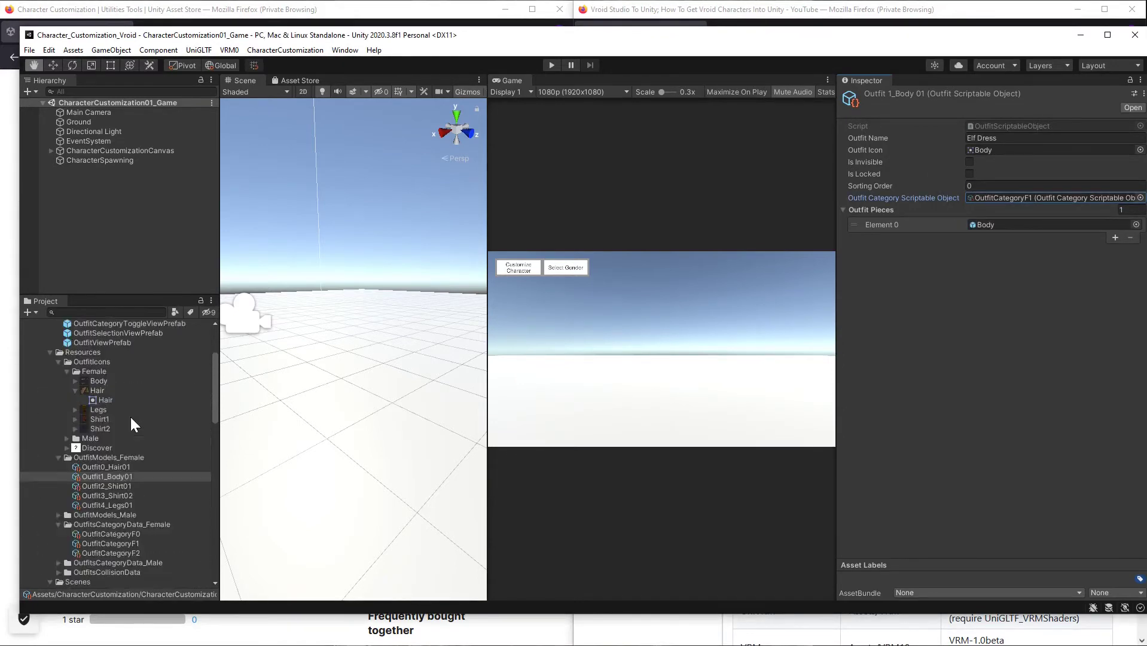
click(114, 541)
click(114, 533)
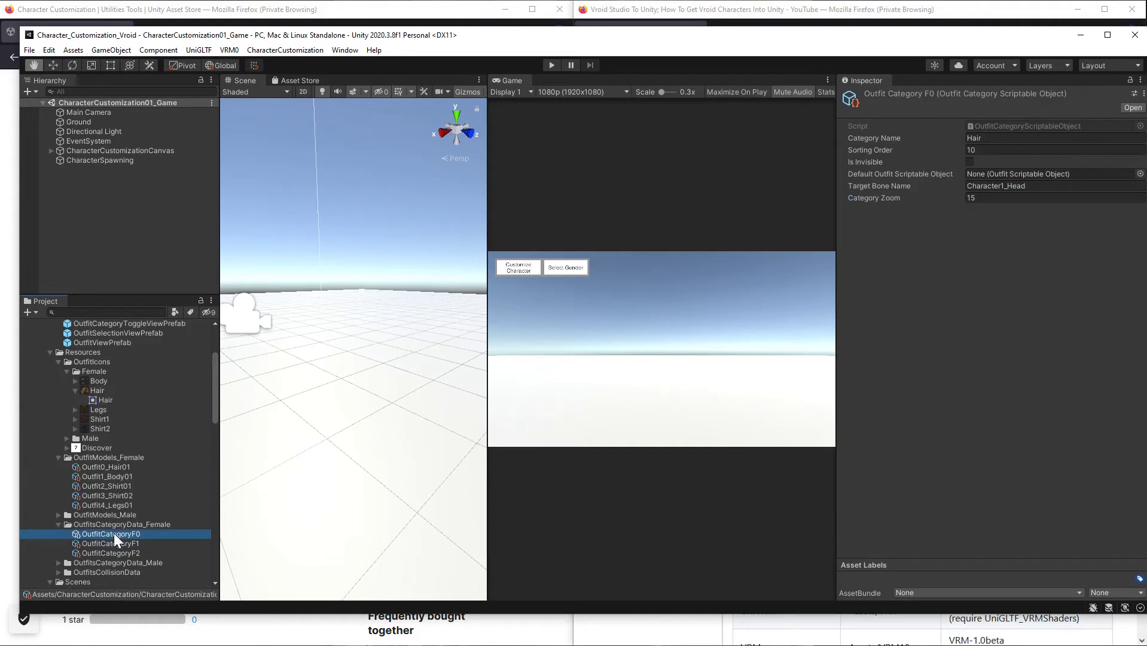
click(117, 552)
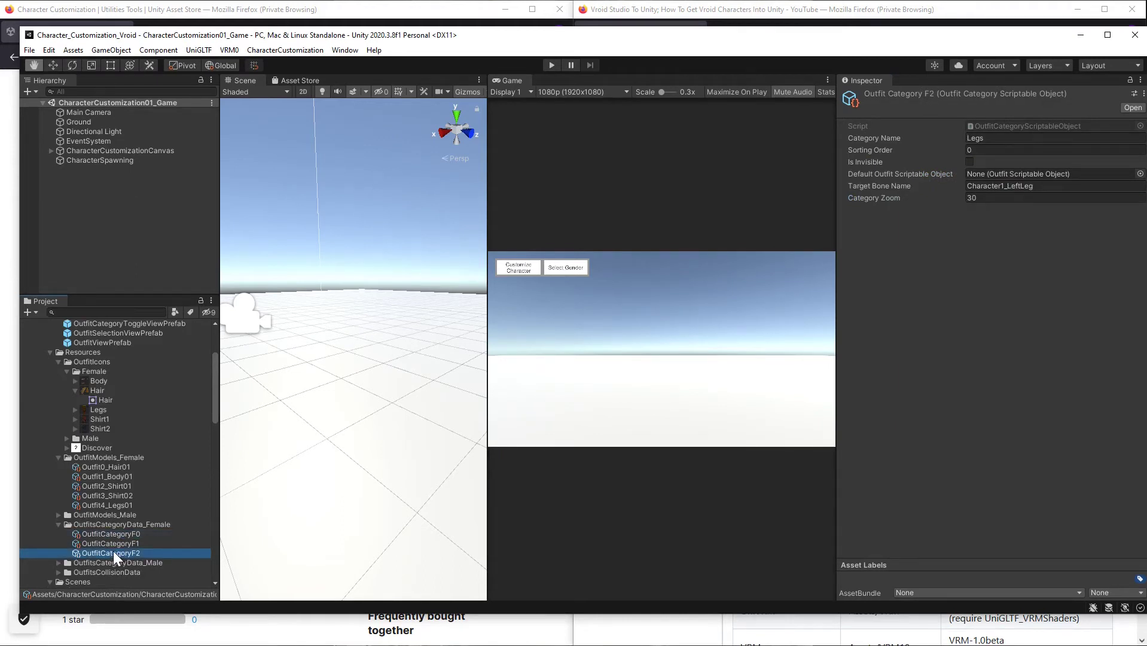
Set the Category Name of OutfitCategoryF2 to Face.
scroll(113, 514, down, 3)
scroll(113, 513, down, 5)
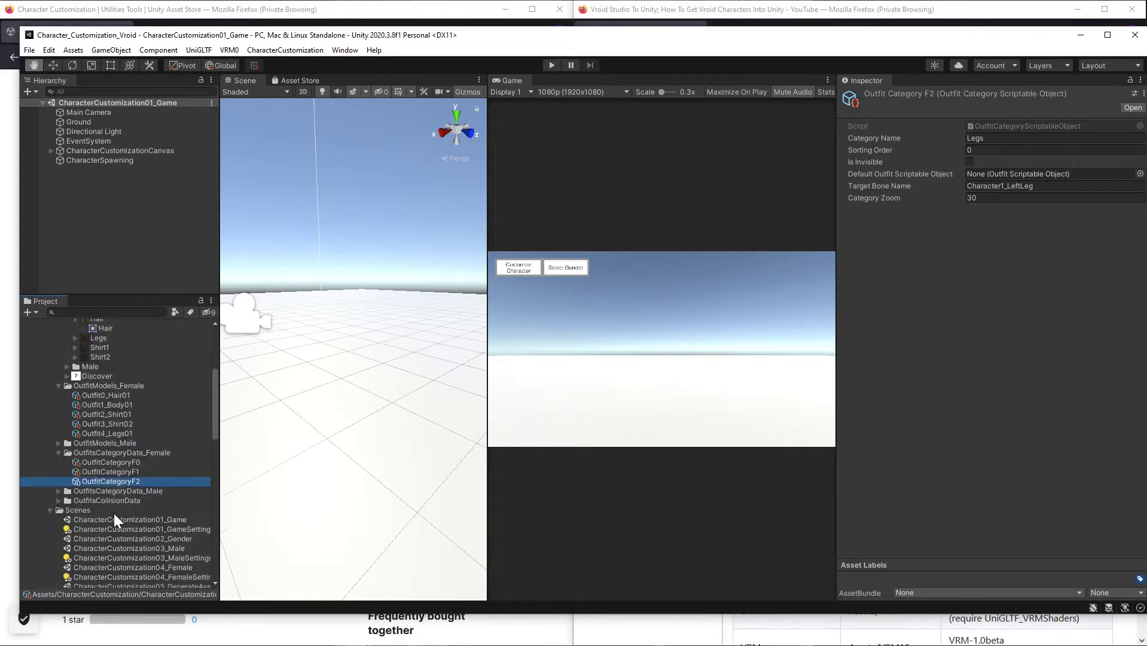
scroll(112, 512, up, 1)
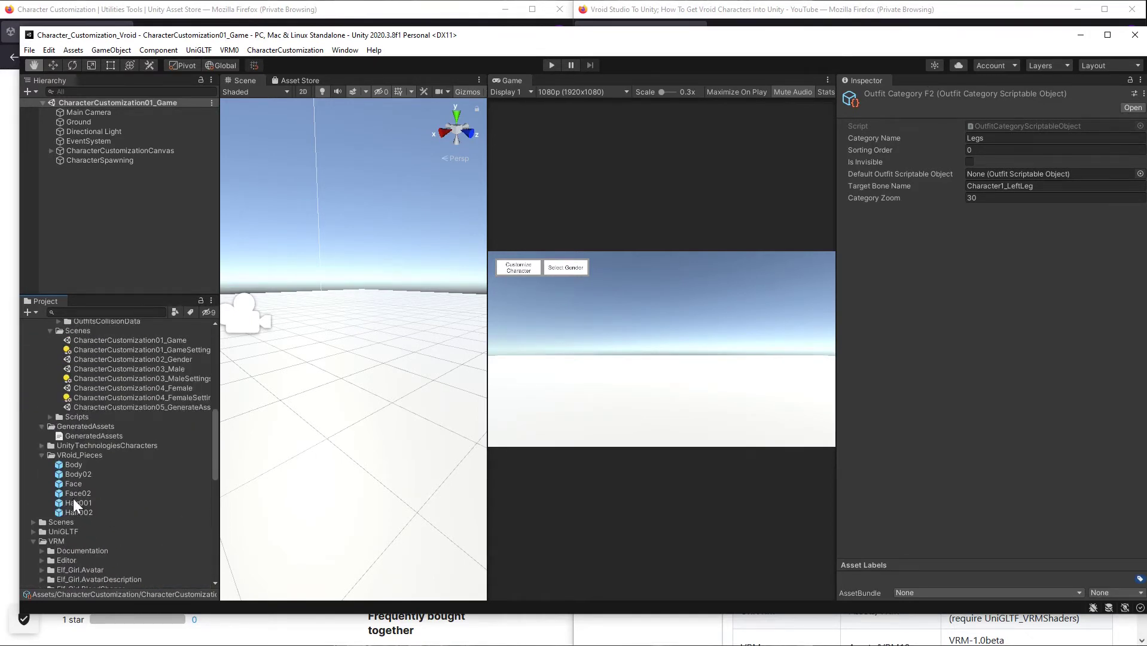
scroll(80, 513, up, 5)
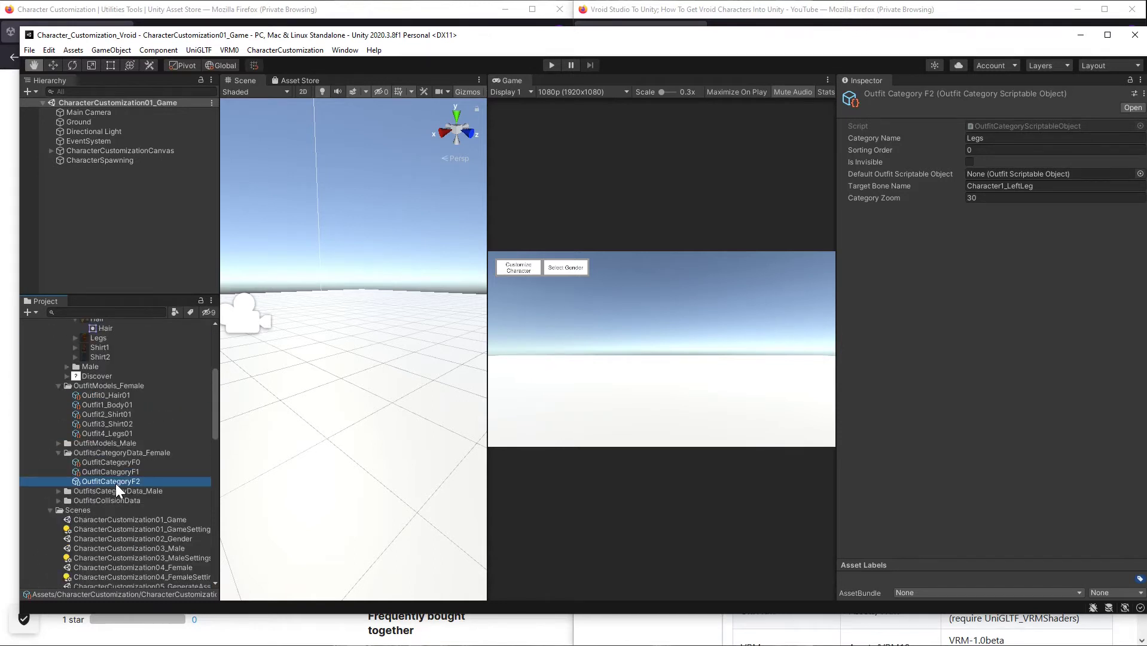
click(987, 137)
text(F)
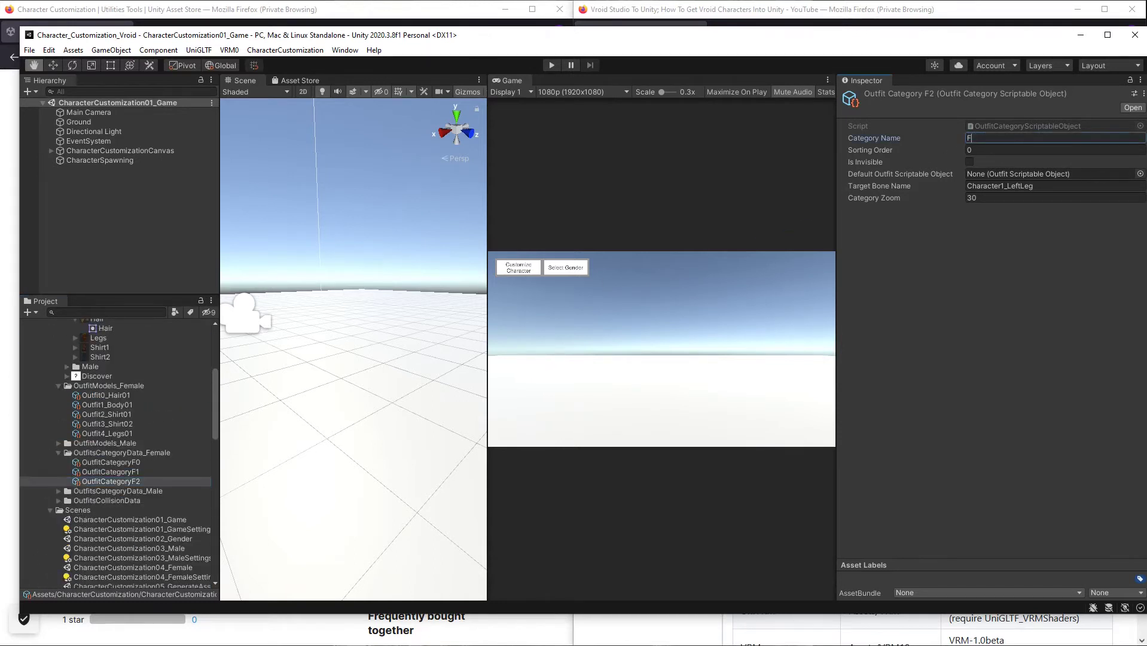
text(ace)
Copy the Target Bone Name Character1_Head from the Hair category OutfitCategoryF0 into the Face category OutfitCategoryF2.
click(132, 462)
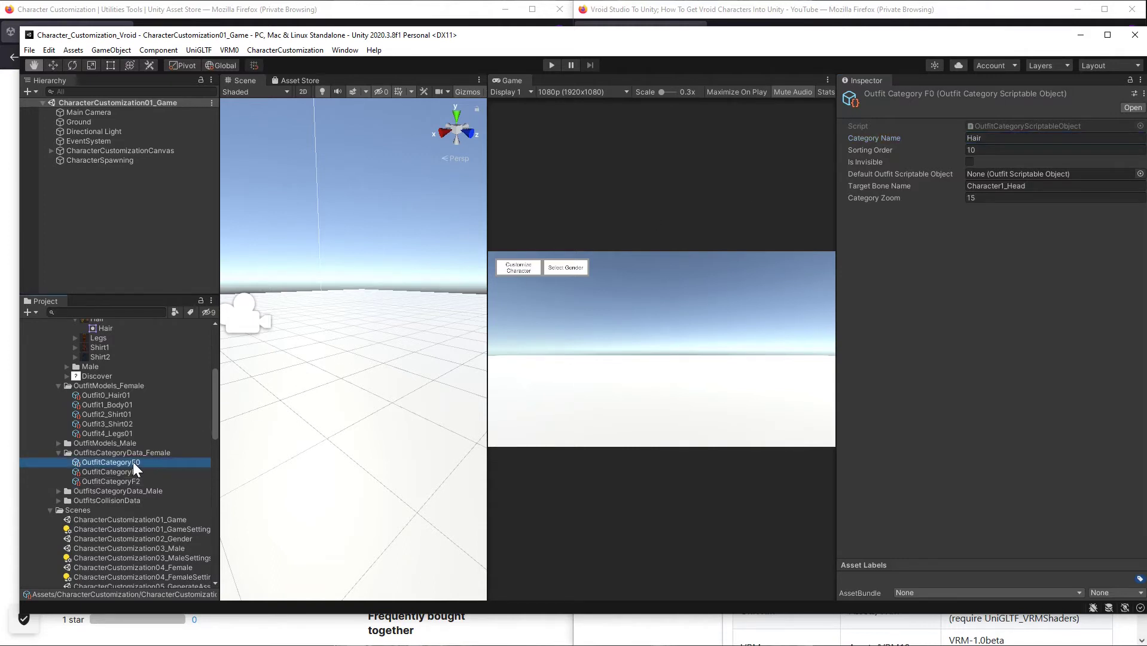
click(127, 471)
click(126, 480)
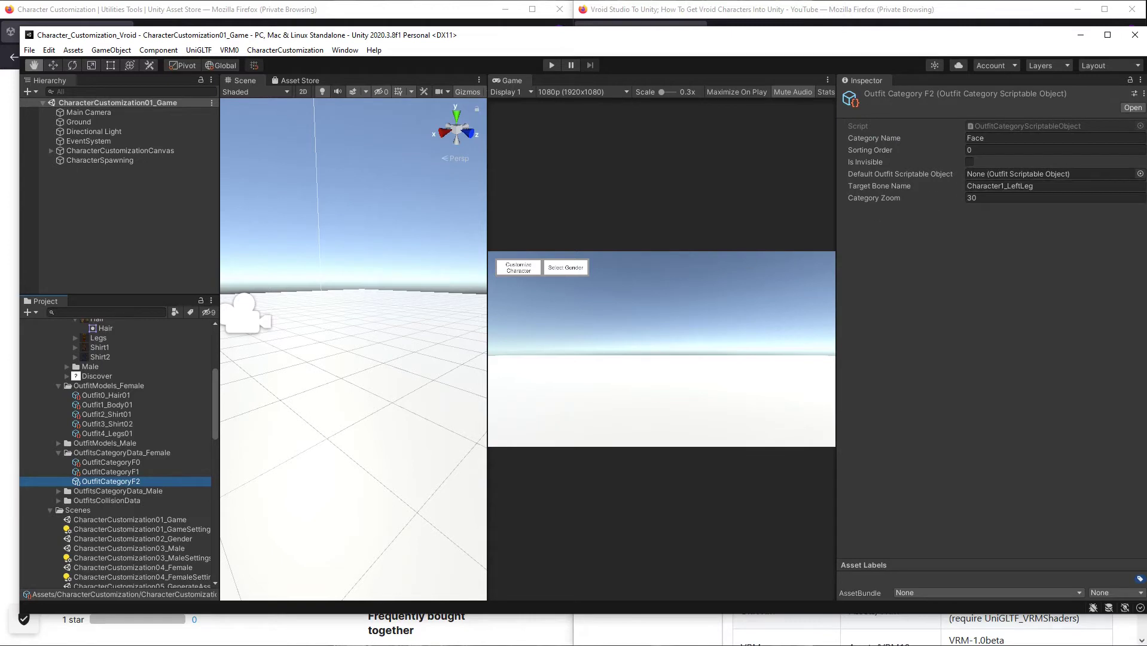
click(119, 463)
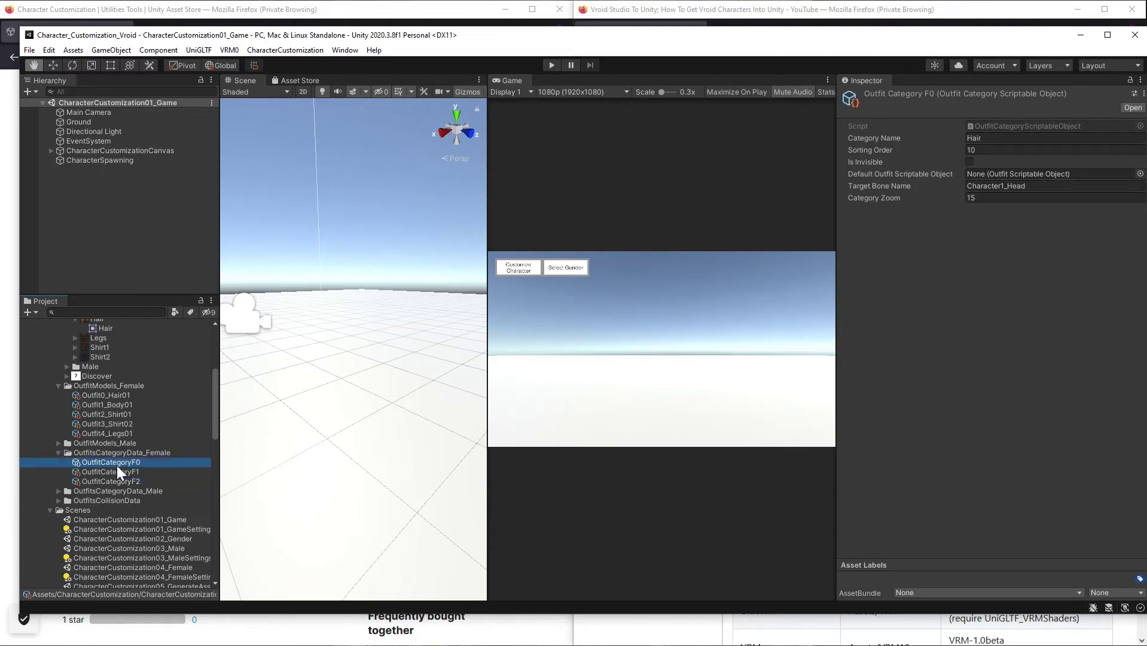
click(115, 476)
click(117, 482)
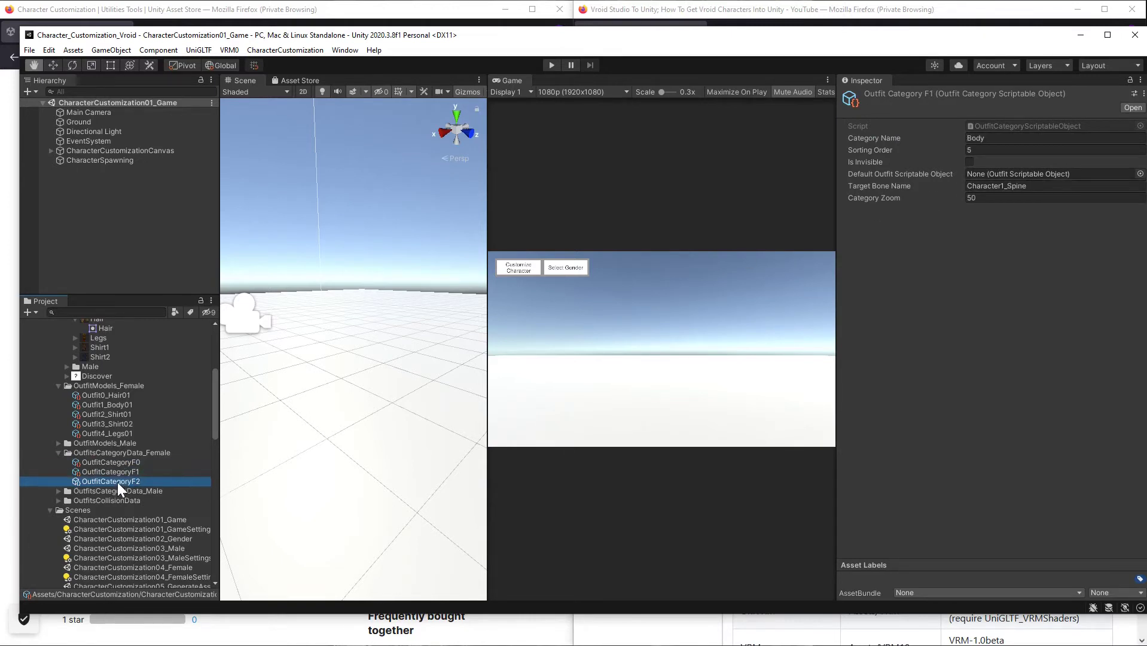
click(118, 465)
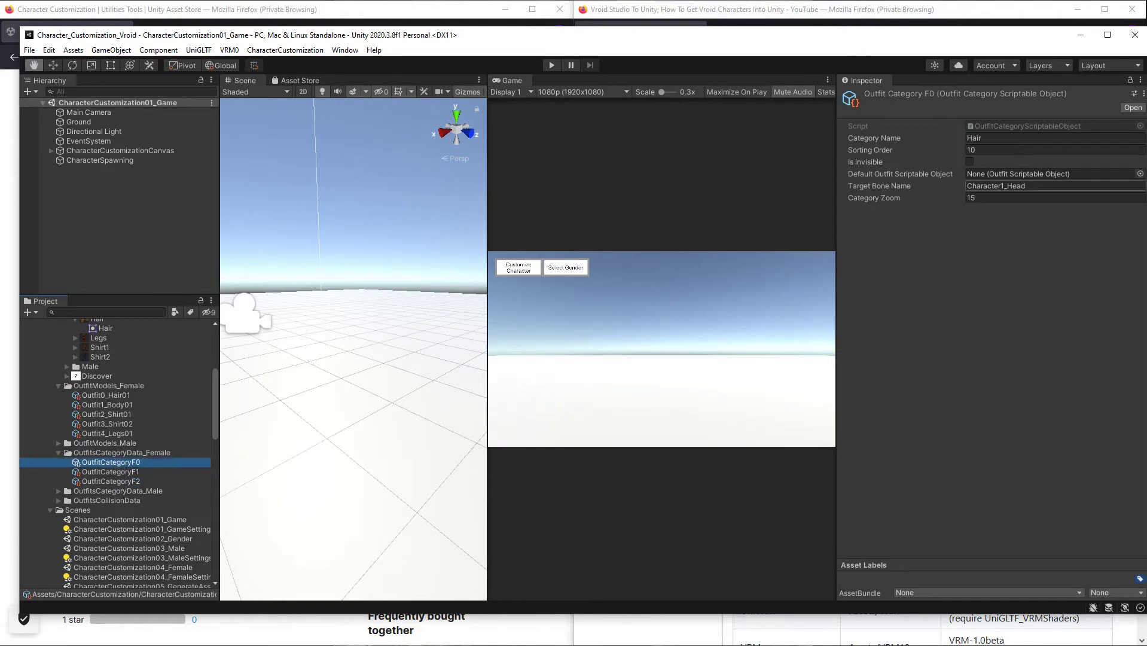
click(1017, 186)
key(ctrl+c)
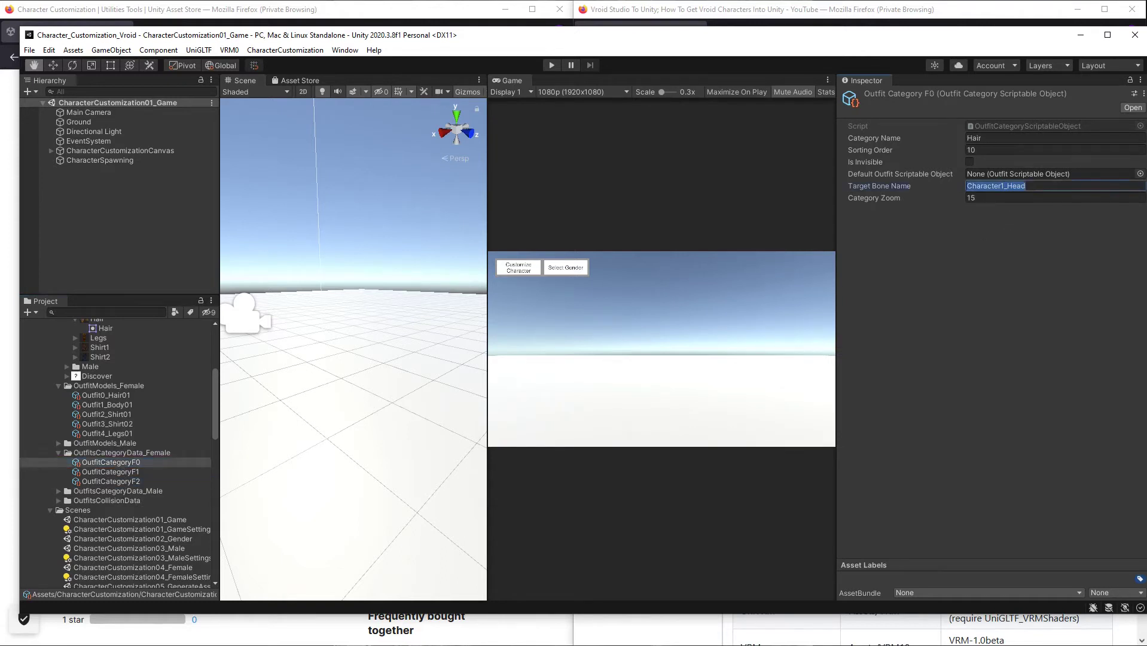
click(134, 481)
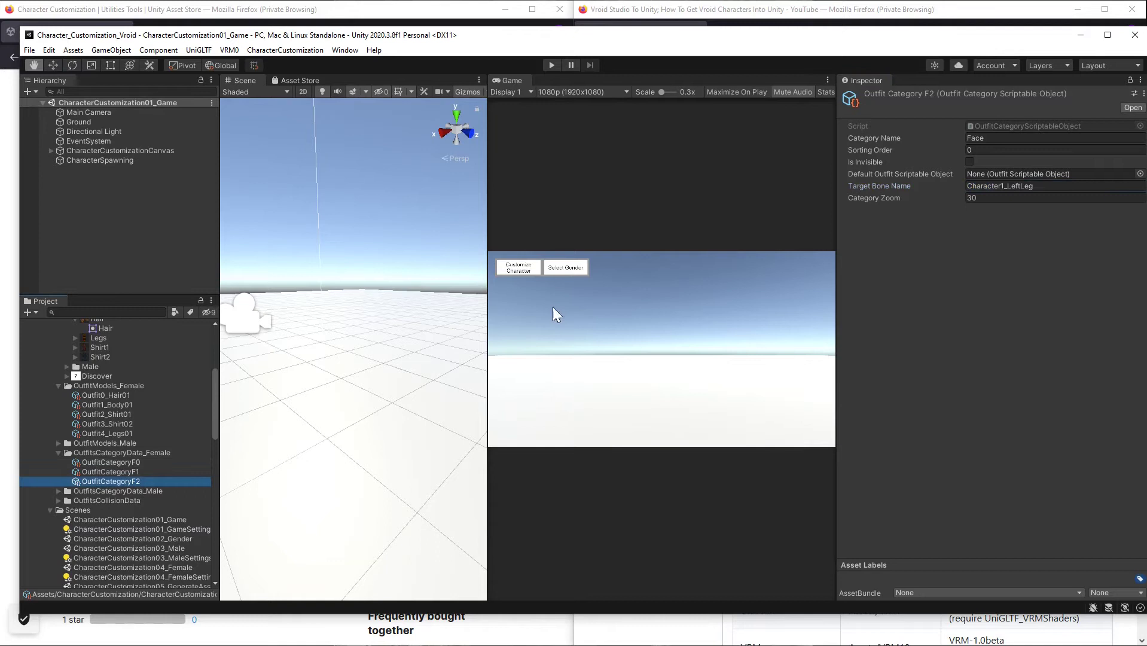
click(1042, 186)
key(ctrl+v)
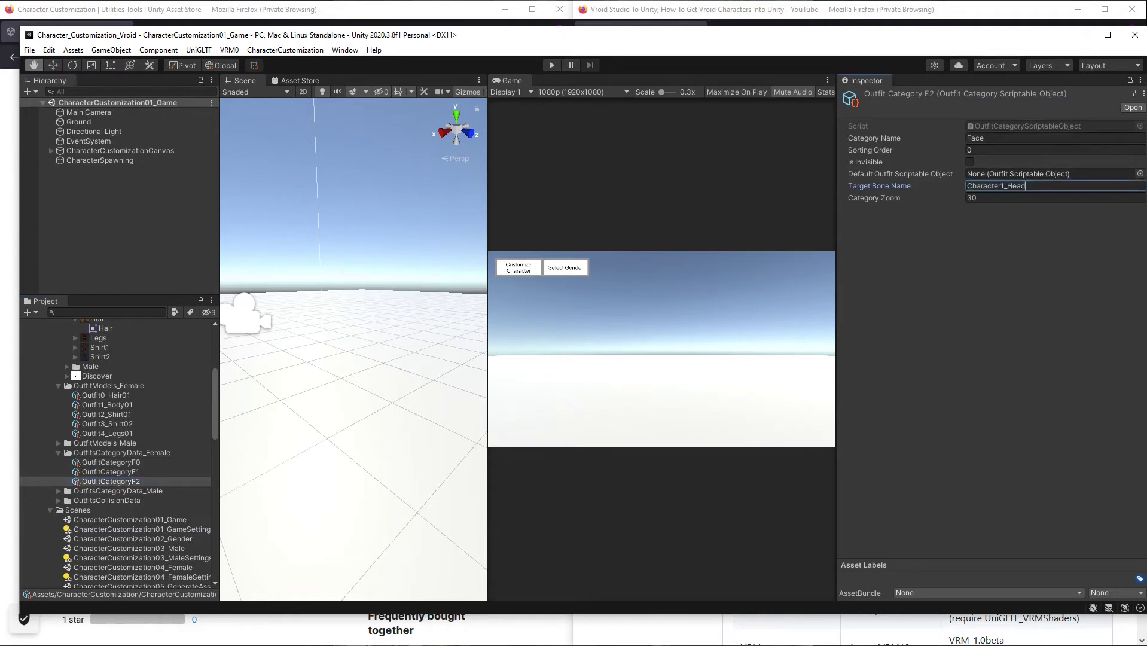
Set the Category Zoom of OutfitCategoryF2 to 15, matching the Hair category.
click(126, 461)
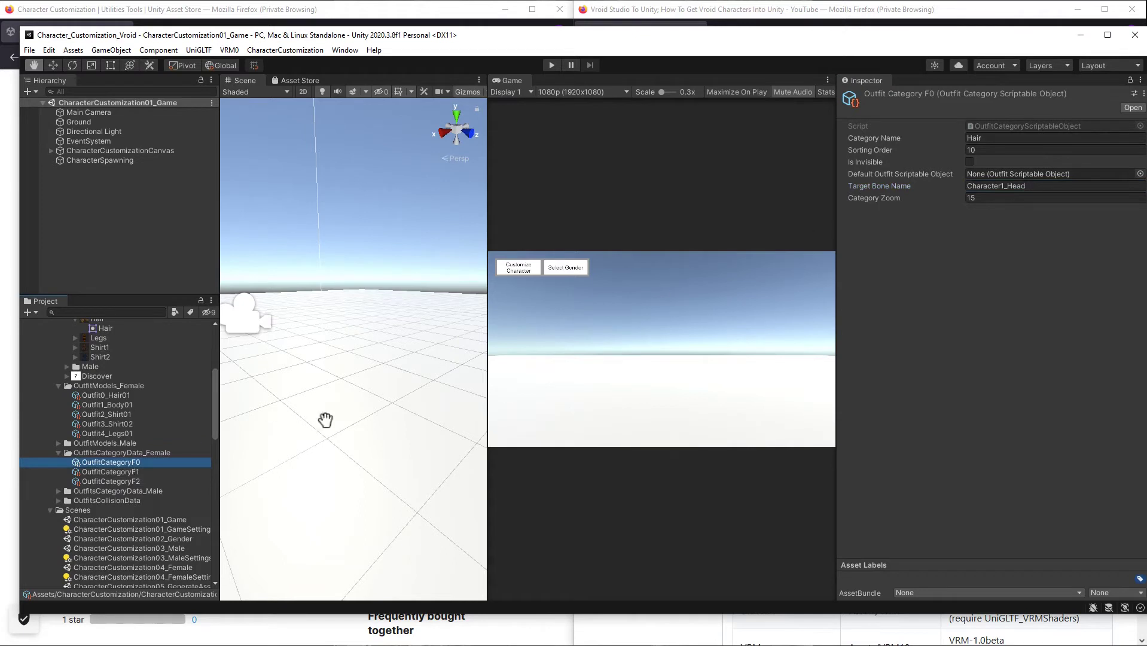
click(119, 481)
click(983, 197)
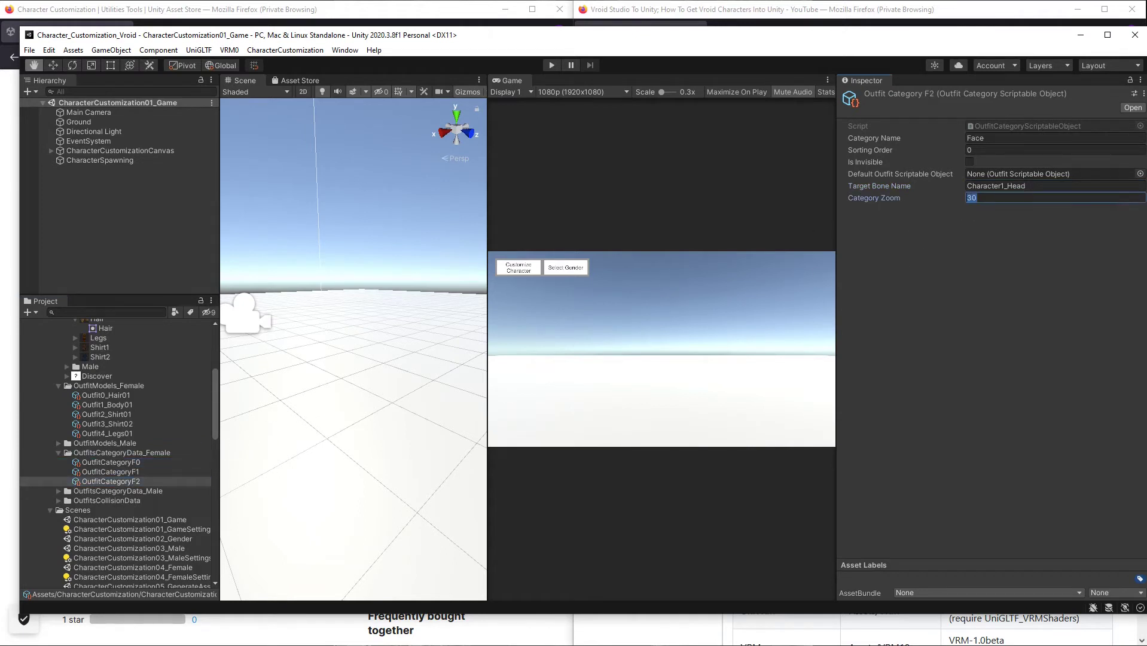
text(15)
key(Return)
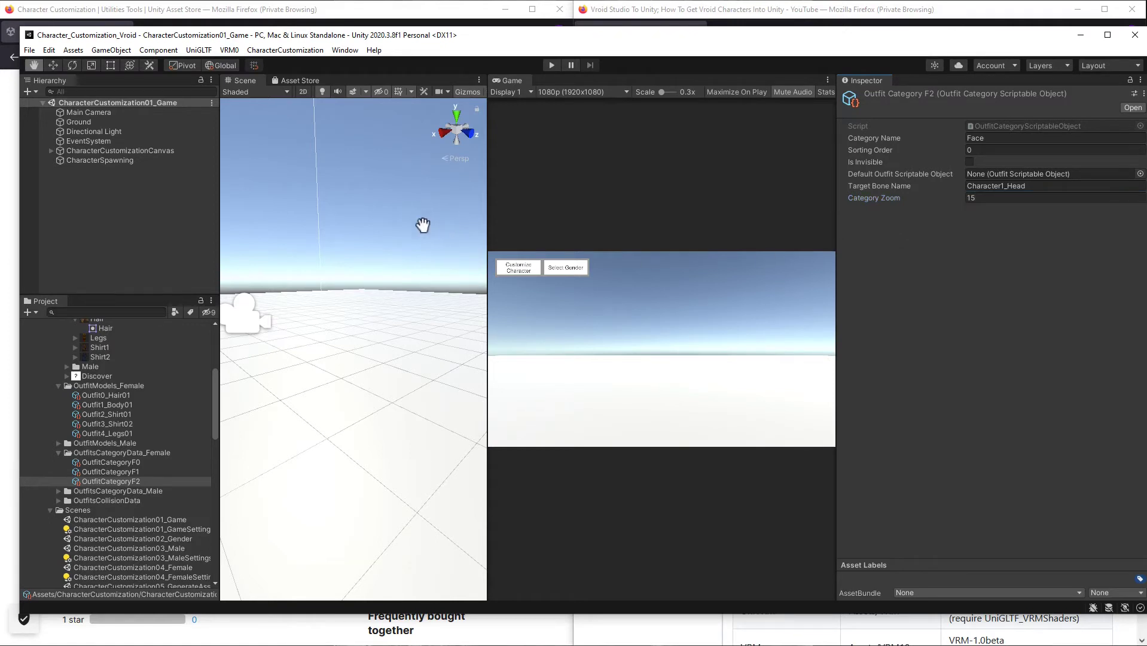
Set the Outfit Name of the female Outfit2_Shirt01 asset to Face 1 and its Outfit Icon to the 02Head sprite.
scroll(111, 448, up, 5)
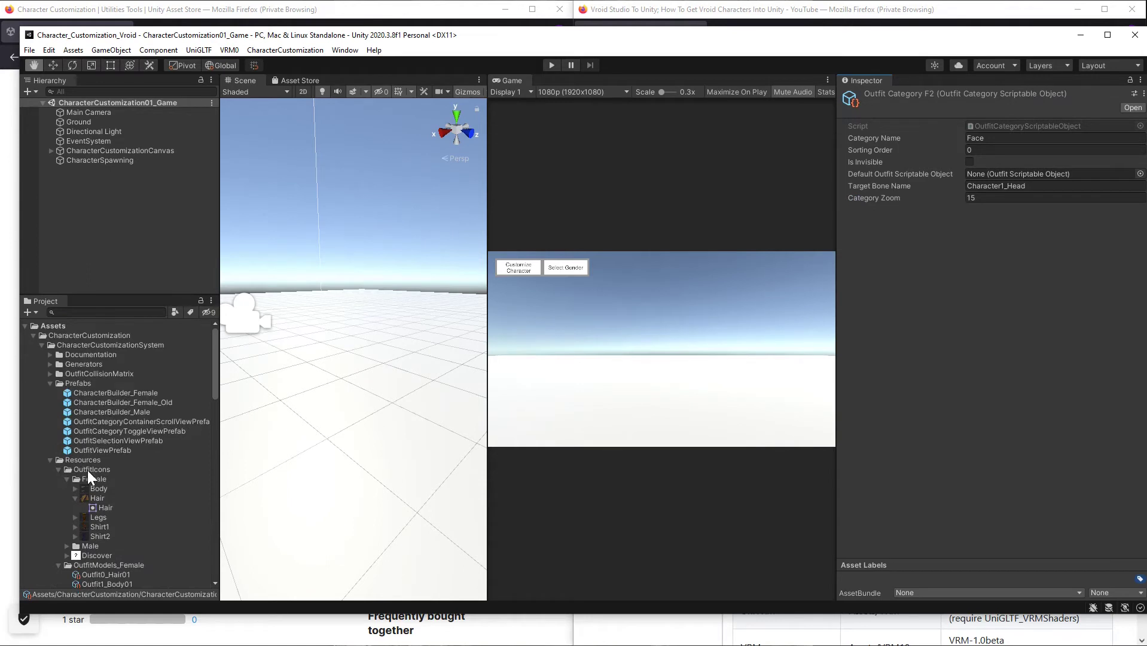
scroll(87, 471, down, 1)
scroll(95, 488, down, 1)
click(113, 512)
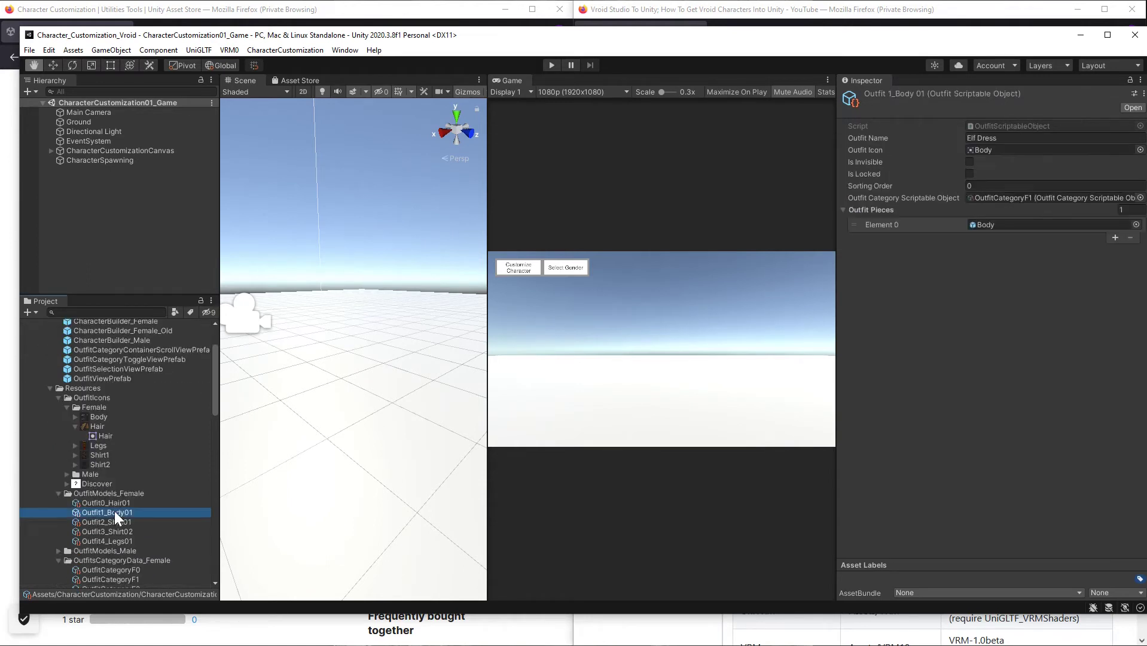
click(114, 522)
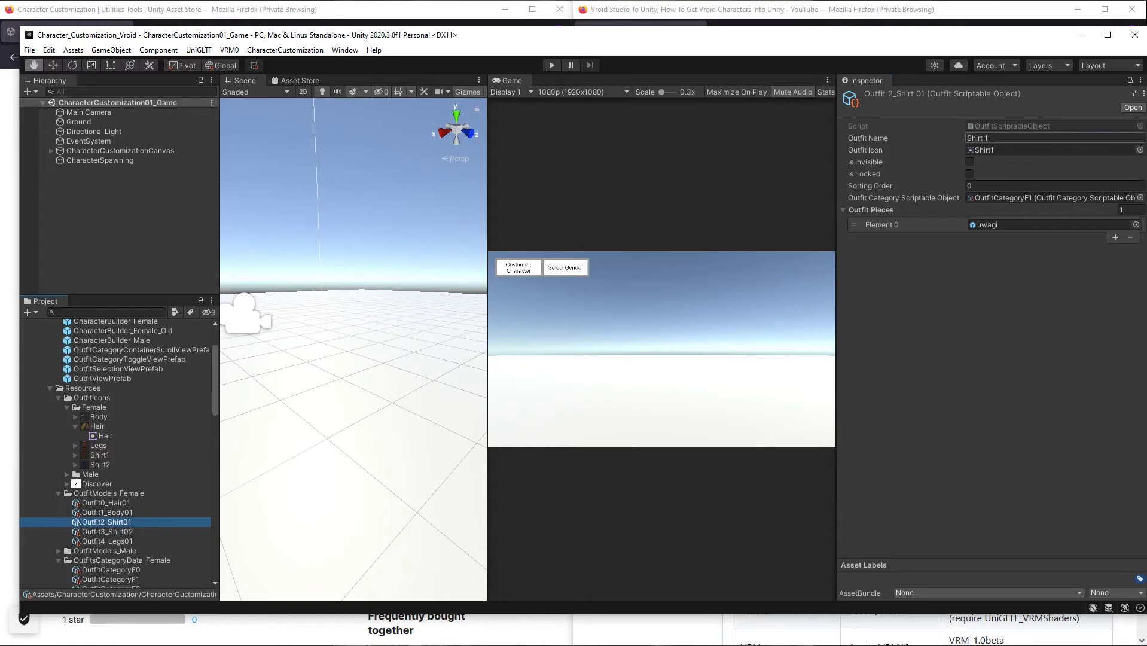
click(1017, 138)
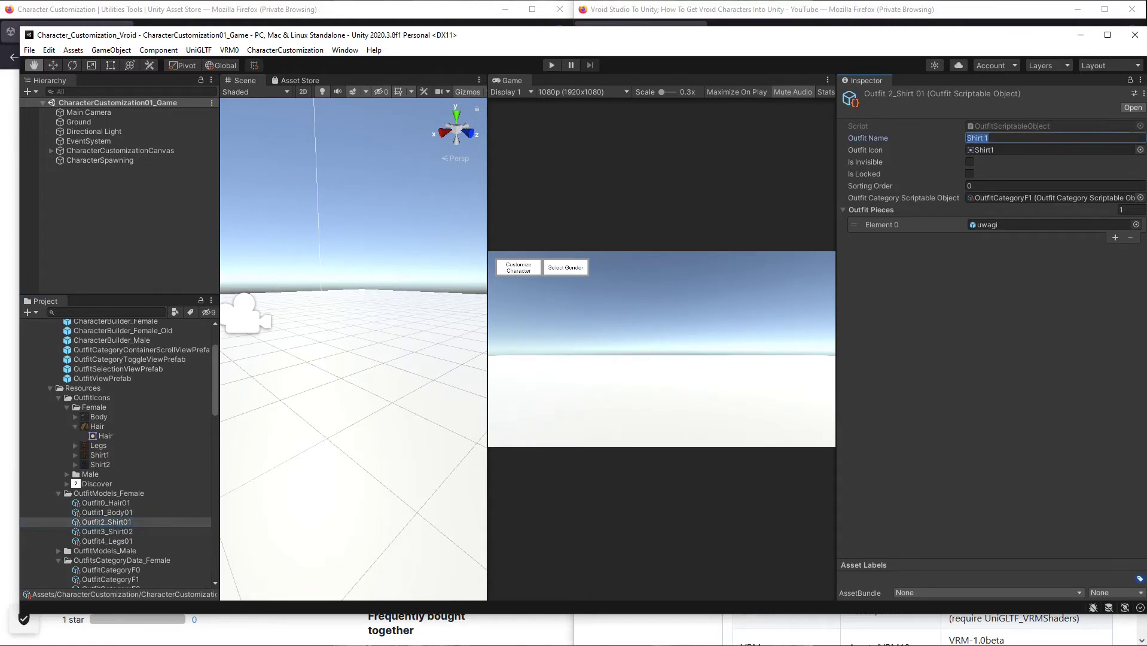
text(Face 1)
click(1140, 150)
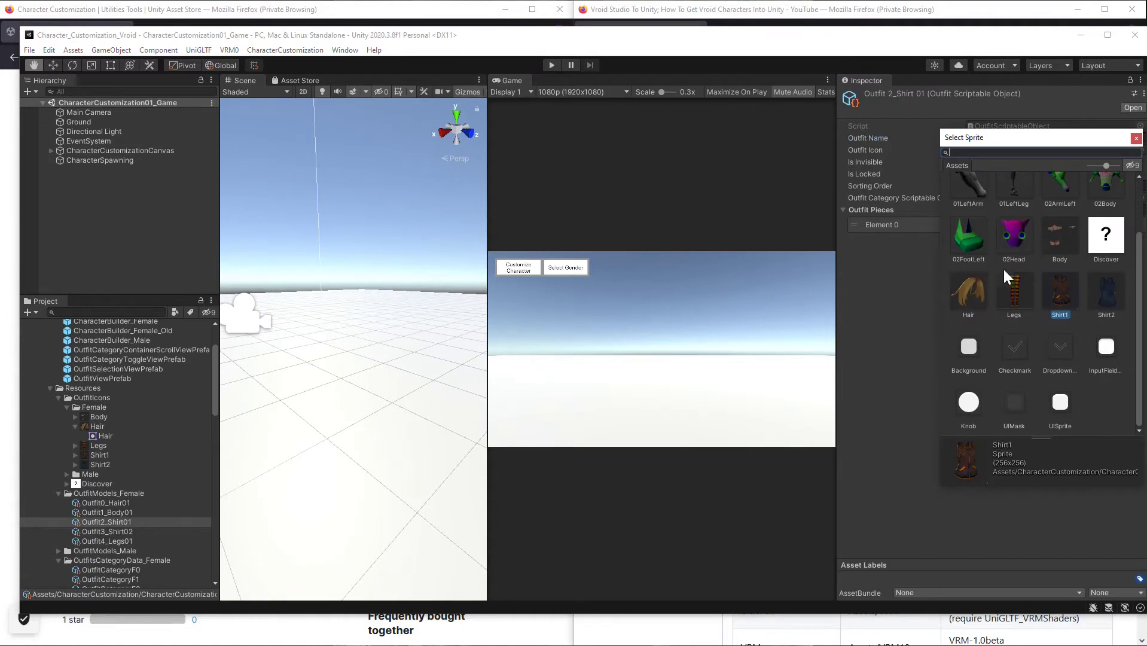
scroll(1016, 261, up, 2)
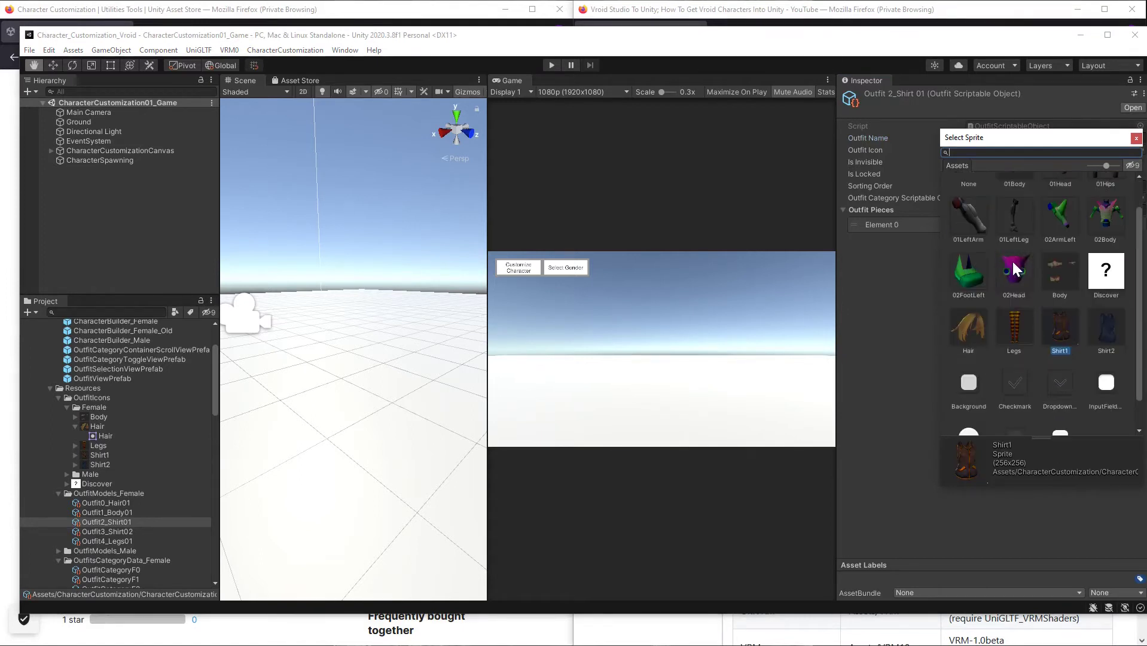
click(1012, 259)
double_click(1012, 259)
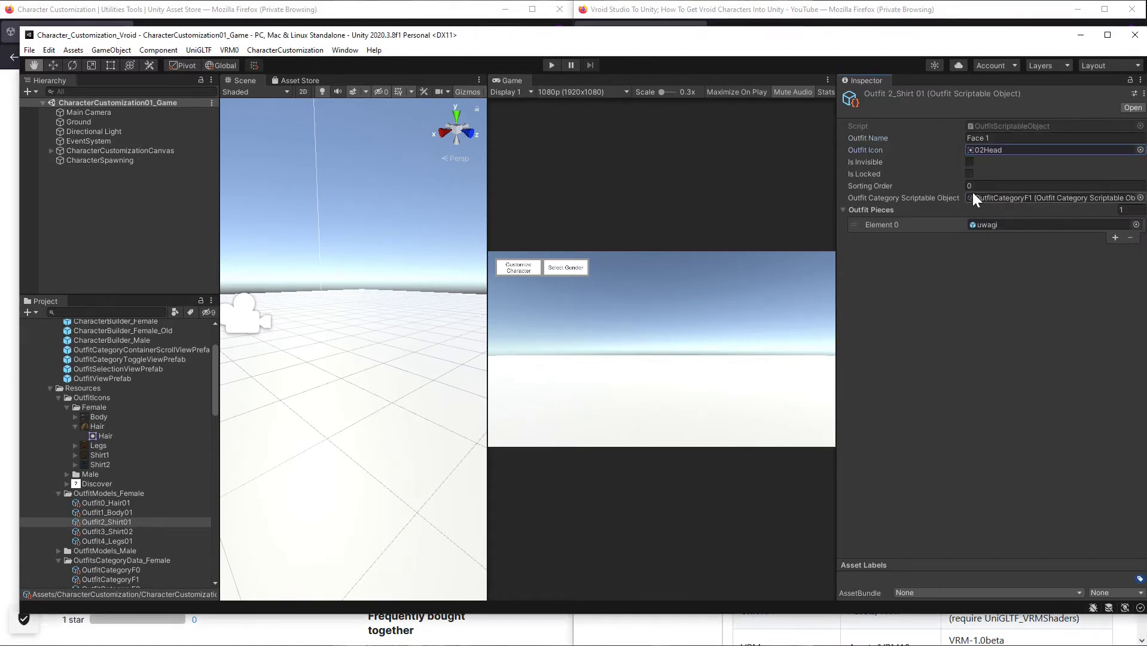
Assign OutfitCategoryF2 as the Face 1 outfit's category and Face from VRoid_Pieces as its first outfit piece.
click(1140, 197)
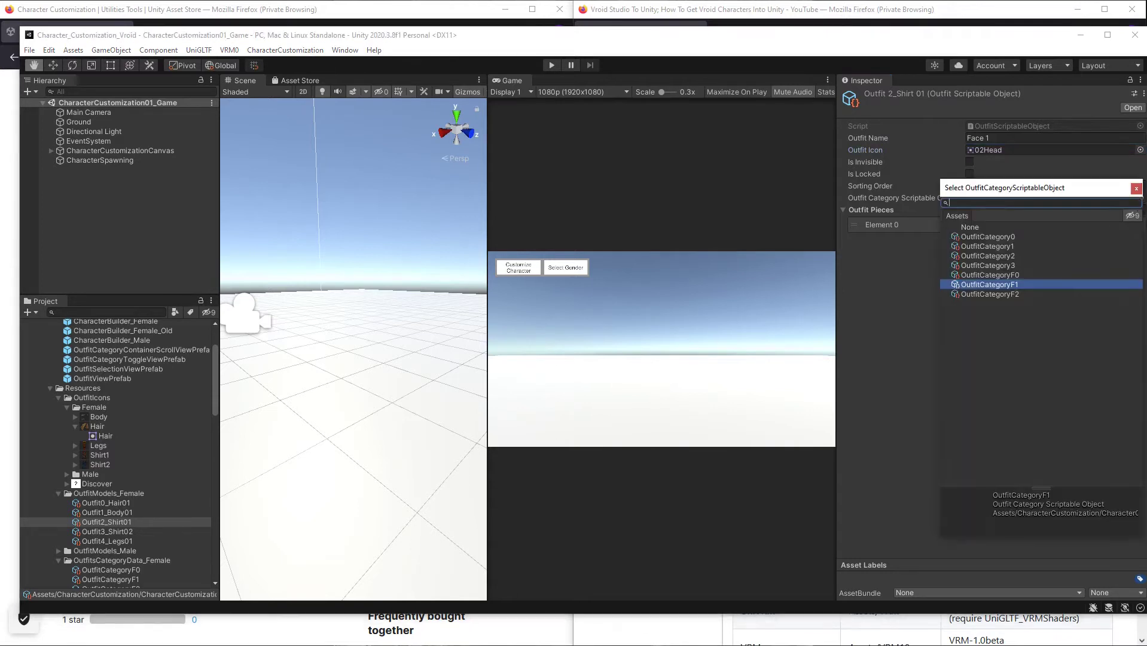
click(988, 294)
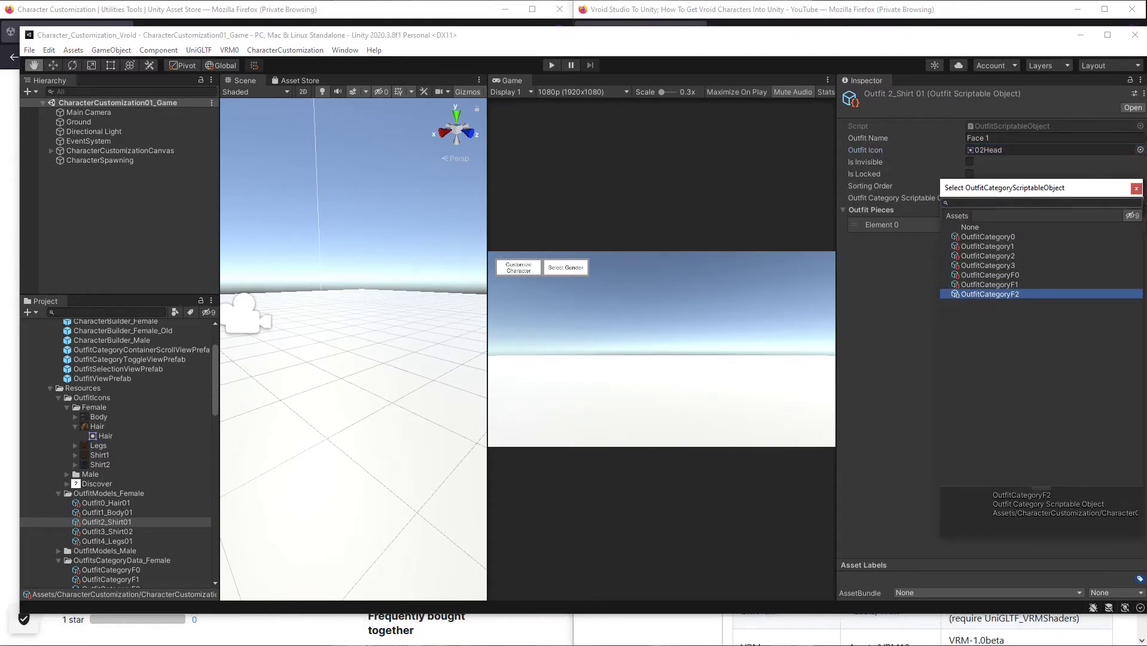
click(1135, 189)
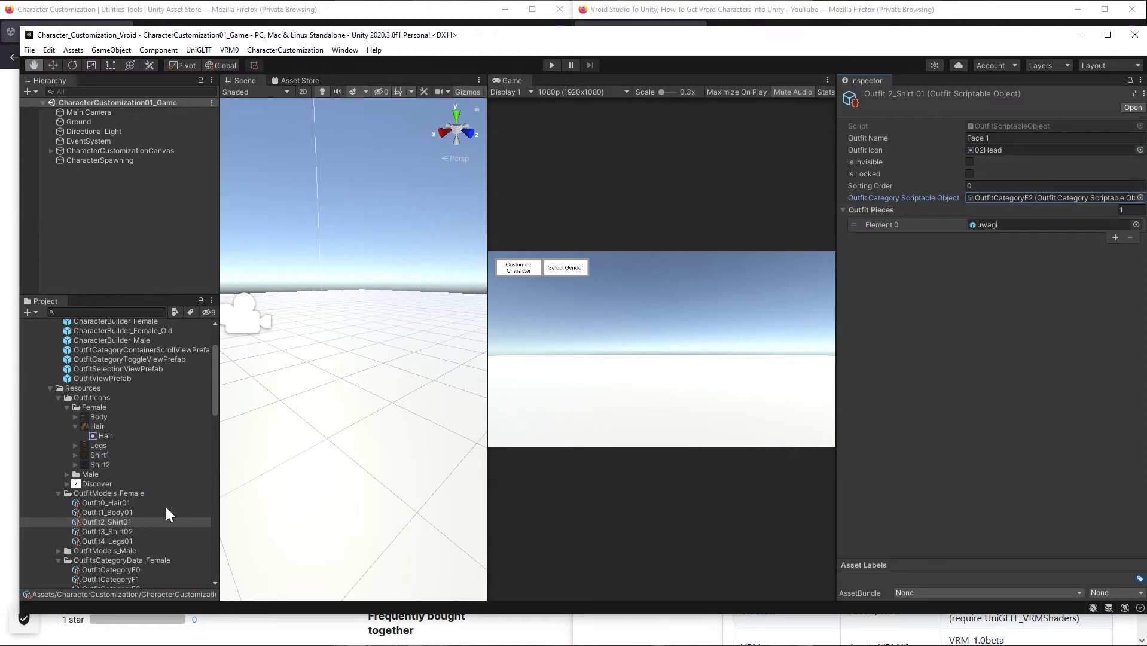
scroll(144, 487, down, 10)
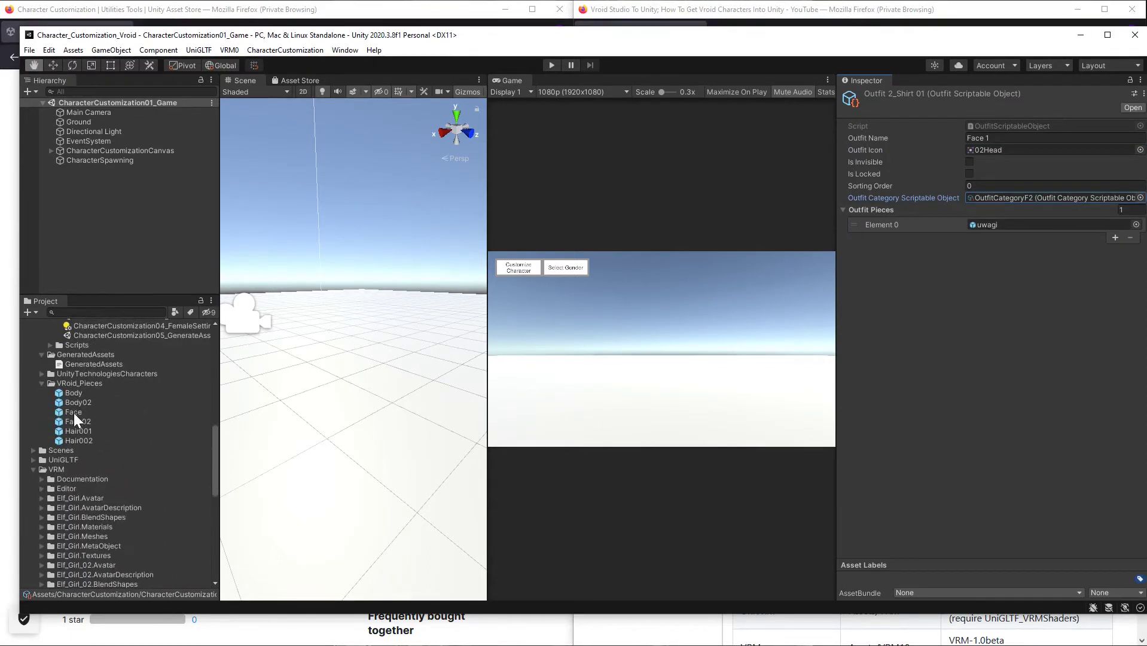
drag(74, 412, 996, 226)
Rename the female outfit asset Outfit2_Shirt01 to Outfit2_Face01.
scroll(167, 427, up, 8)
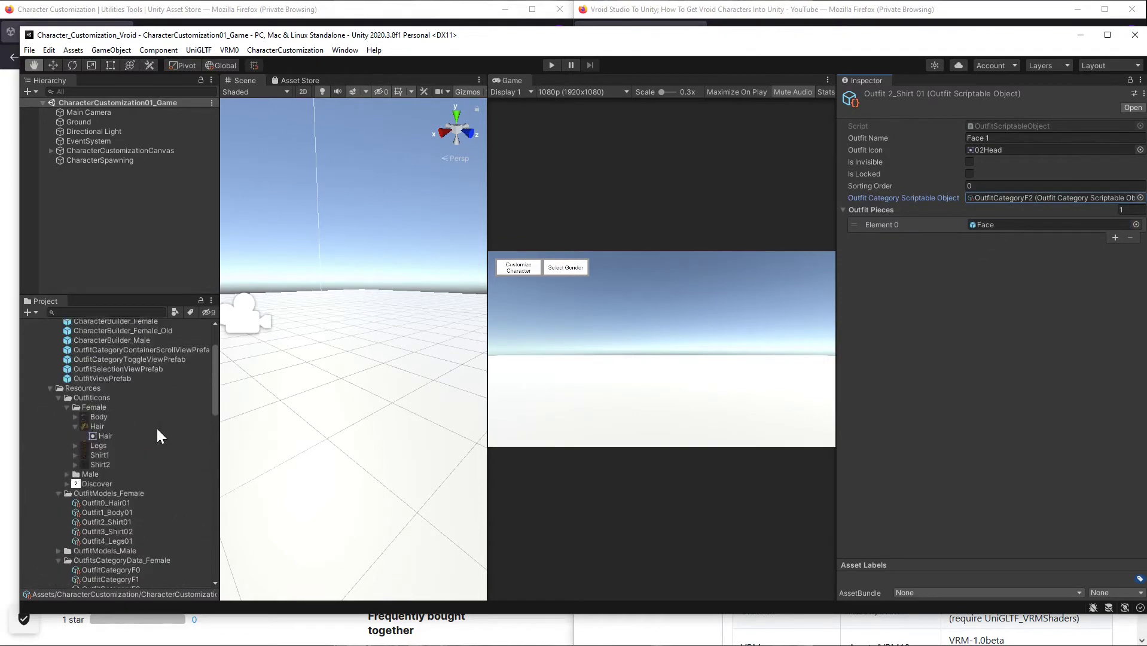
scroll(156, 426, down, 3)
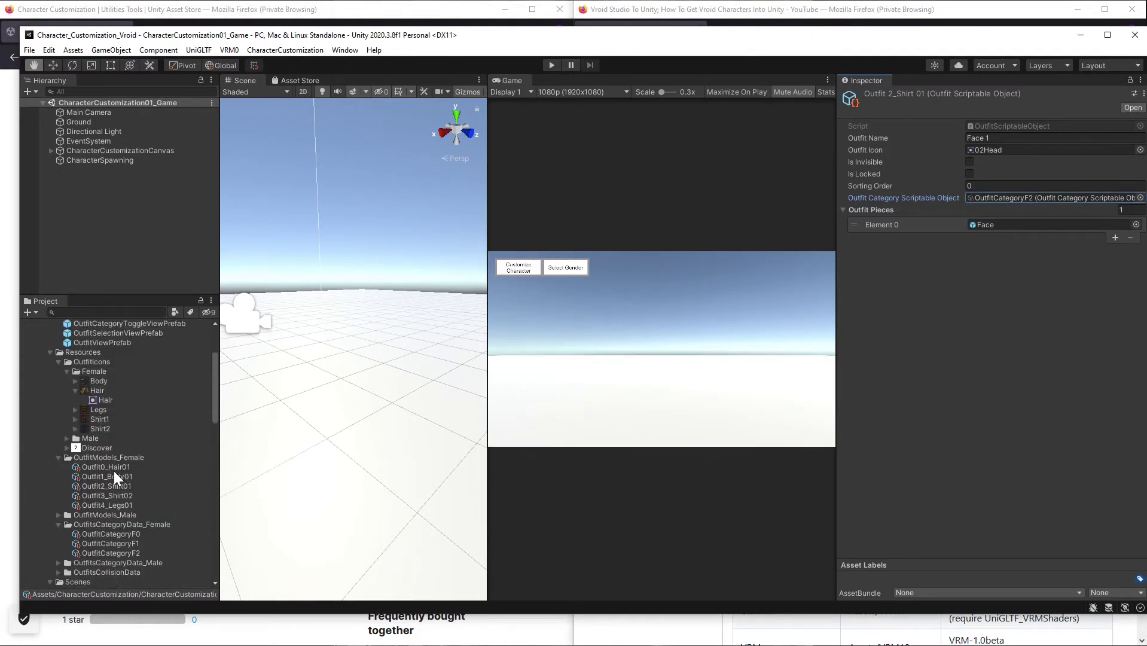
click(113, 469)
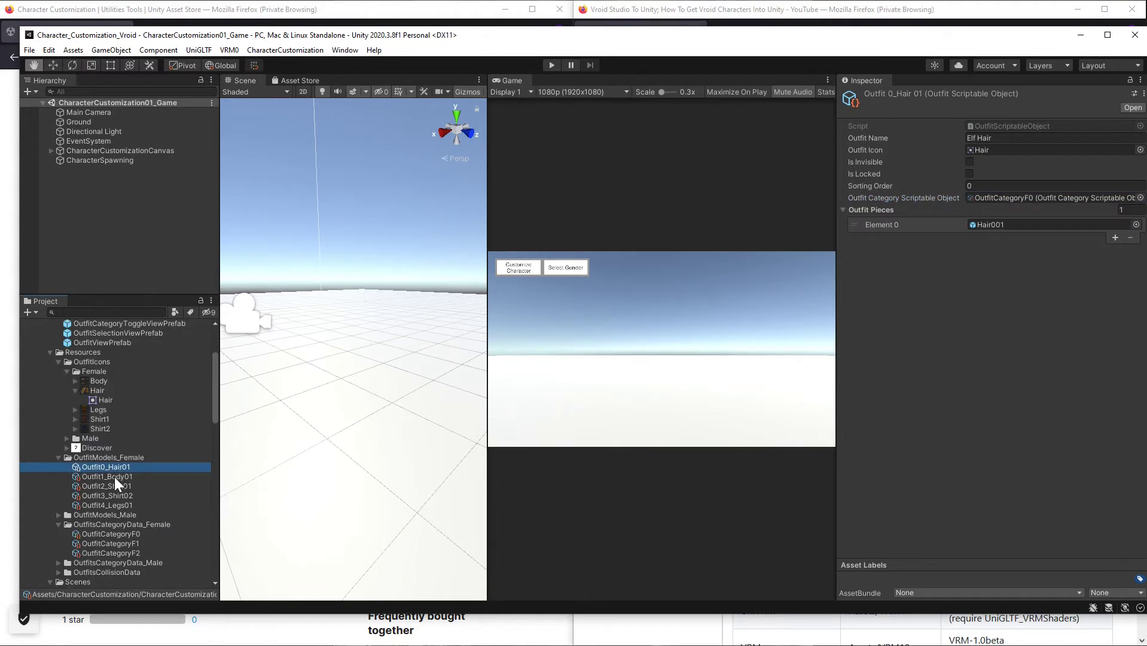
click(116, 478)
click(115, 487)
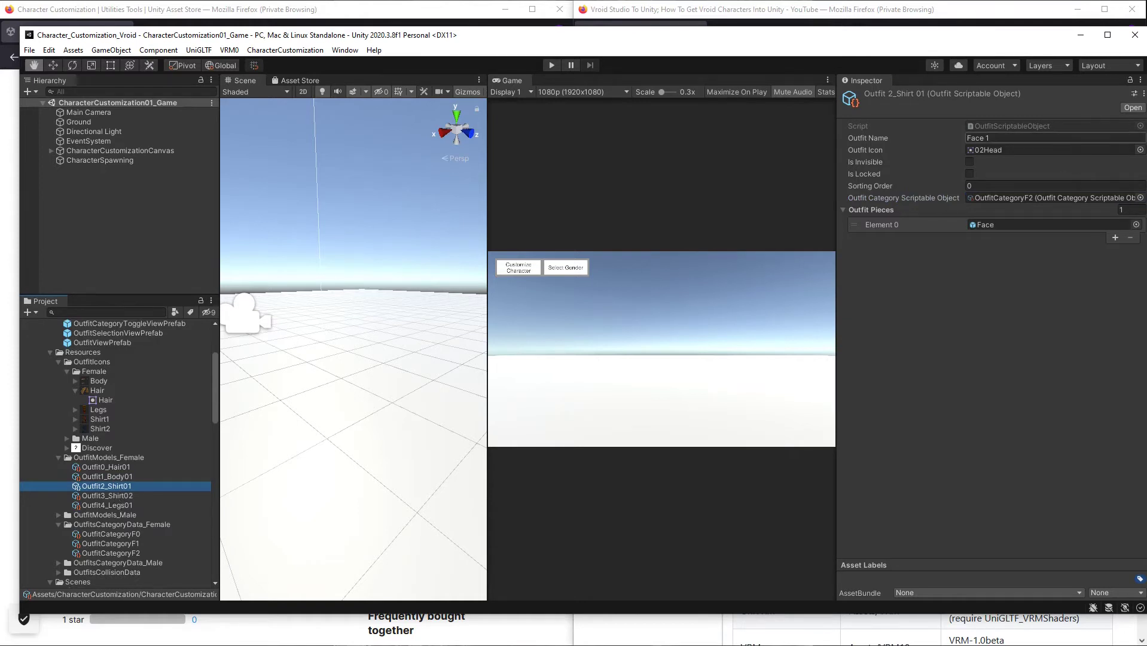
click(123, 485)
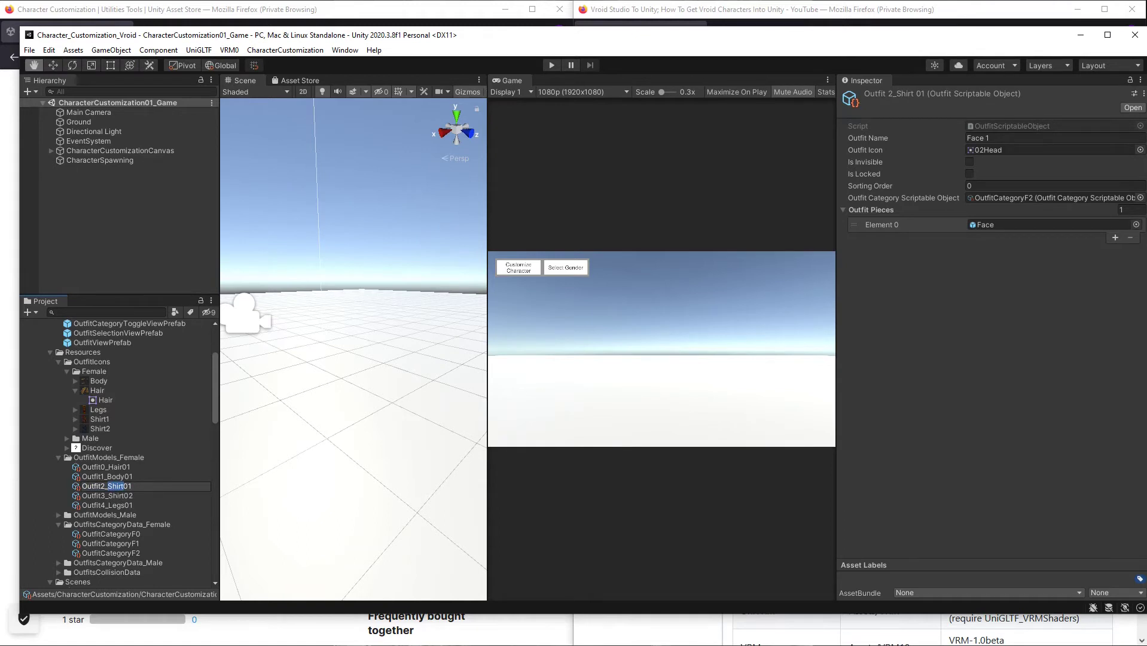
text(Face)
key(Return)
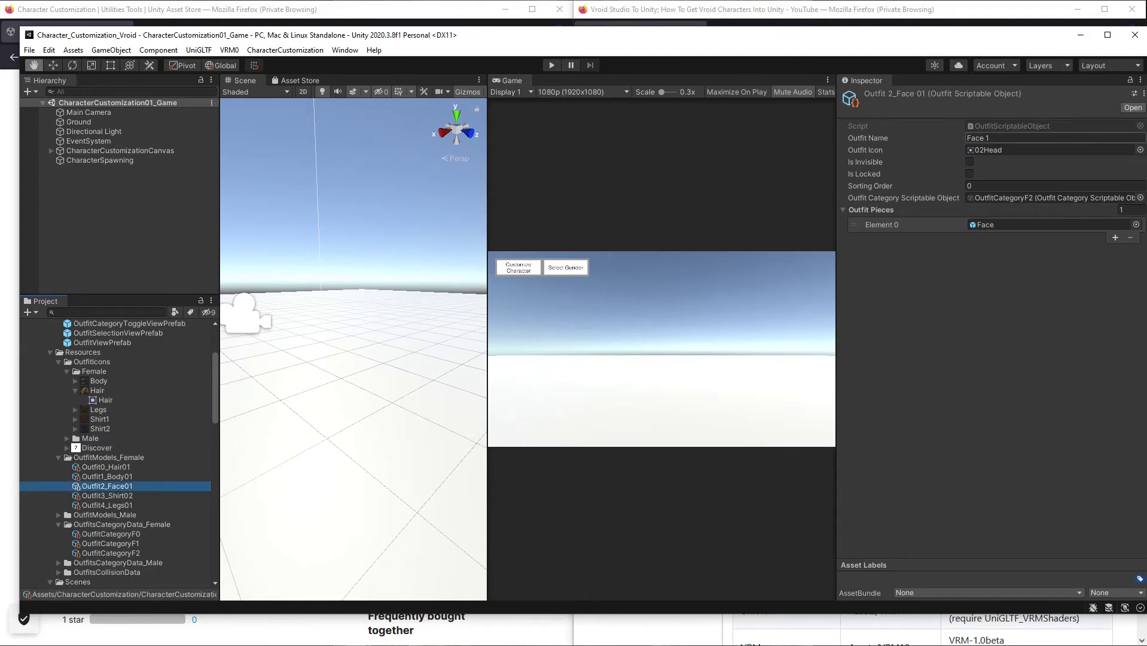
Set the Outfit Name of the Outfit3_Shirt02 asset to Face 2 and assign OutfitCategoryF2 as its category.
click(939, 138)
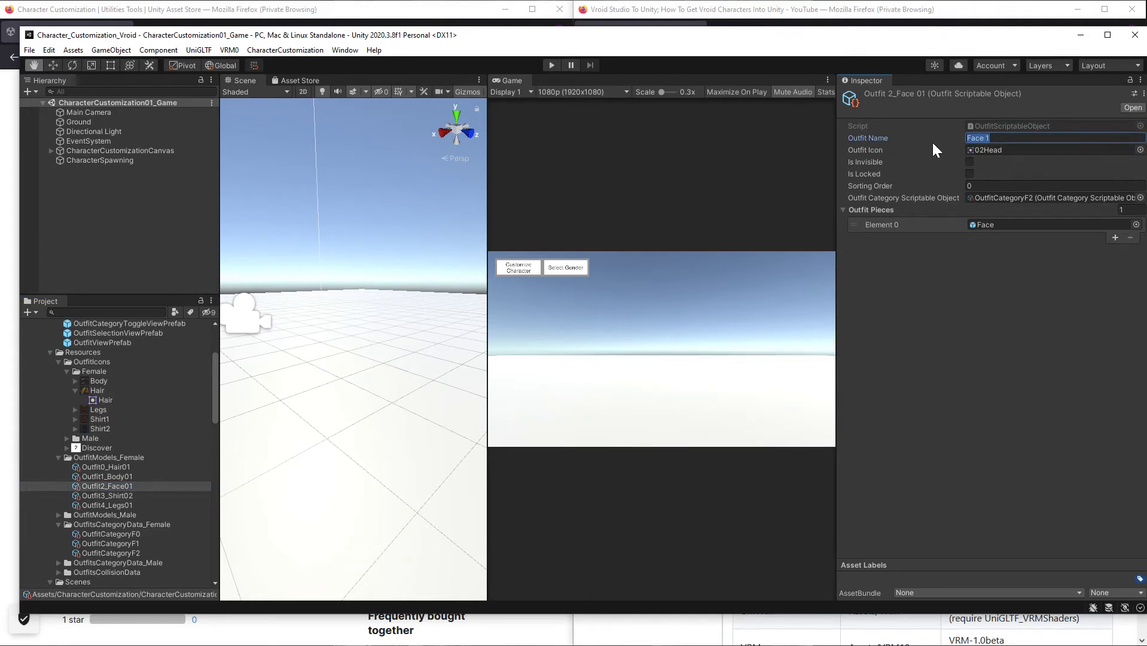
click(116, 496)
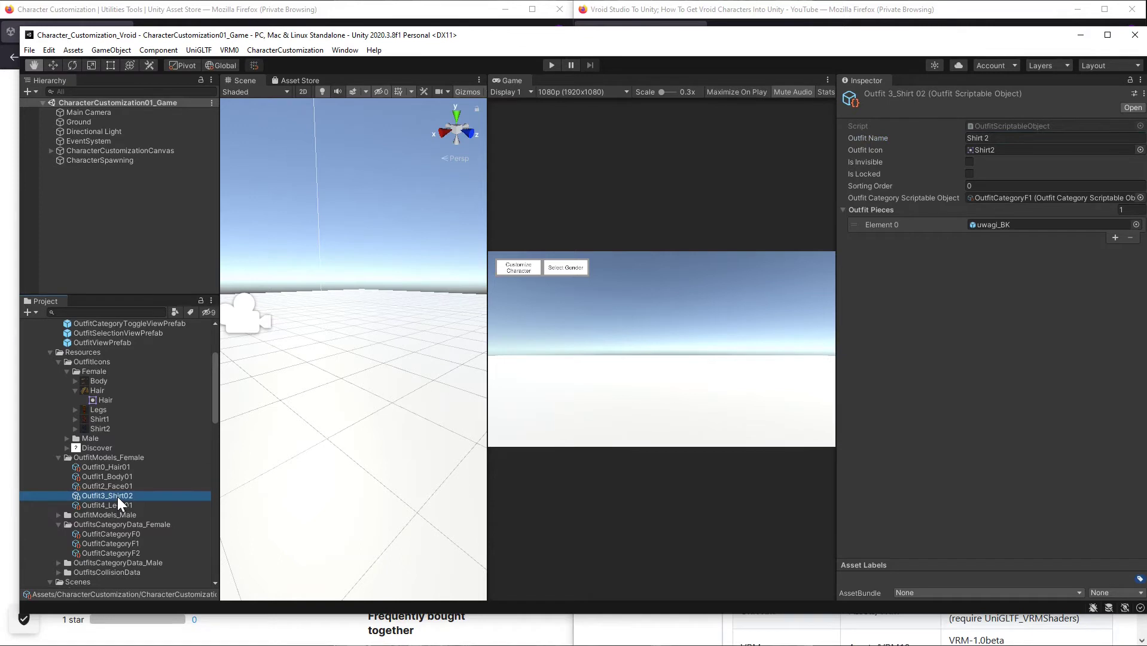
click(1041, 138)
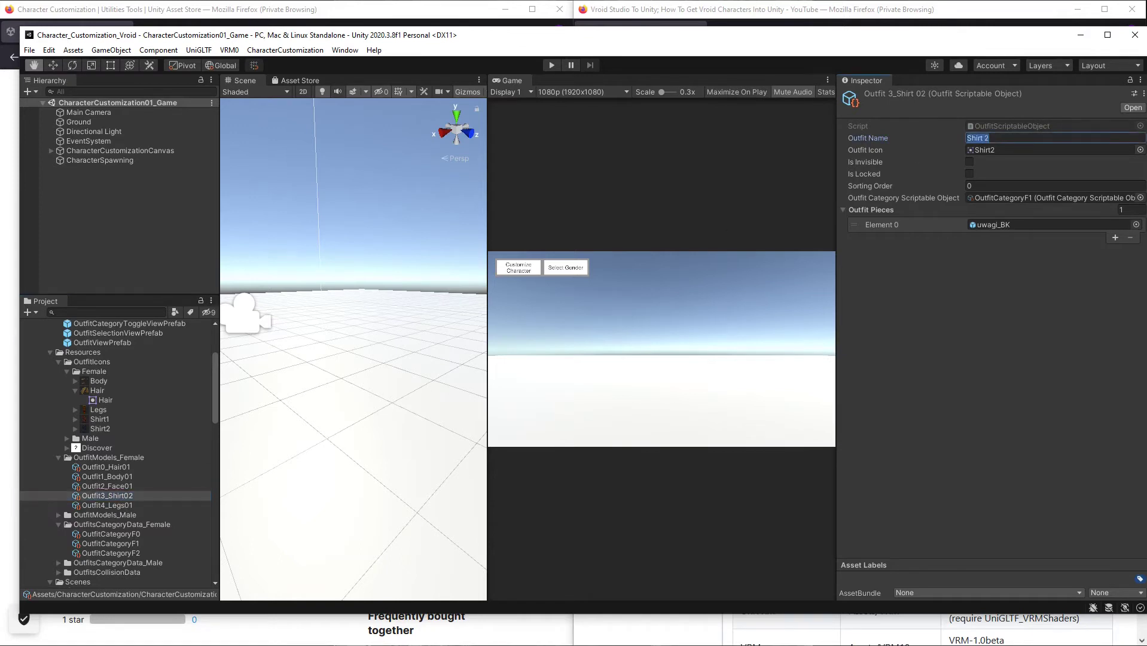
text(Face 2)
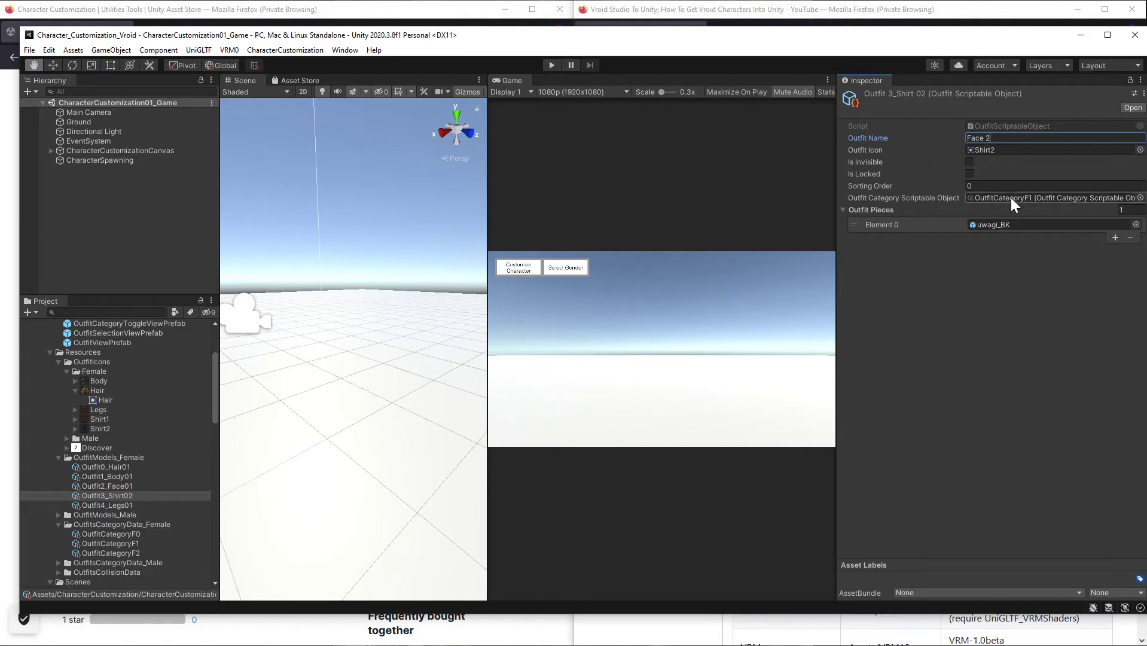
click(1139, 198)
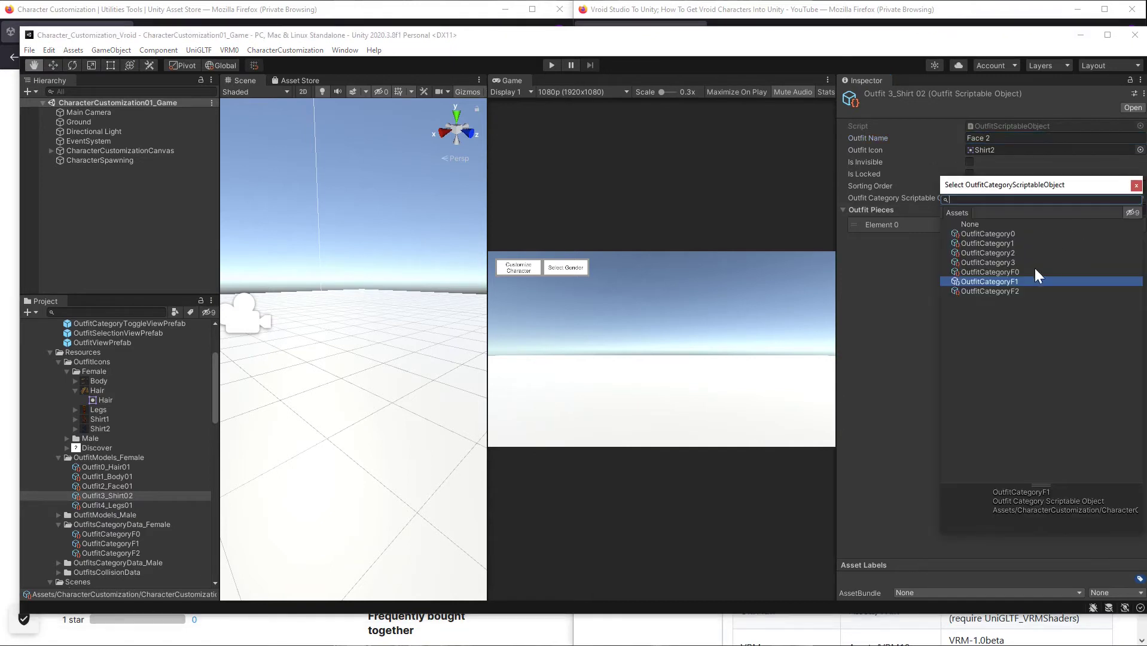
click(1015, 289)
double_click(1015, 289)
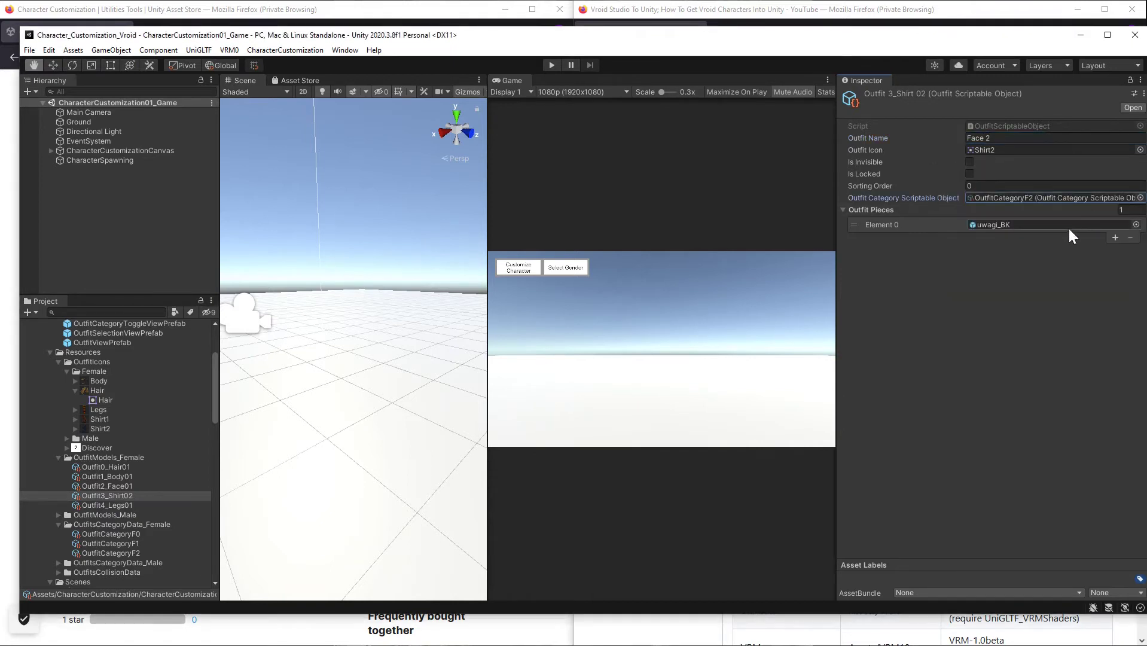
Rename the female outfit asset Outfit3_Shirt02 to Outfit3_Face02.
click(122, 497)
click(123, 496)
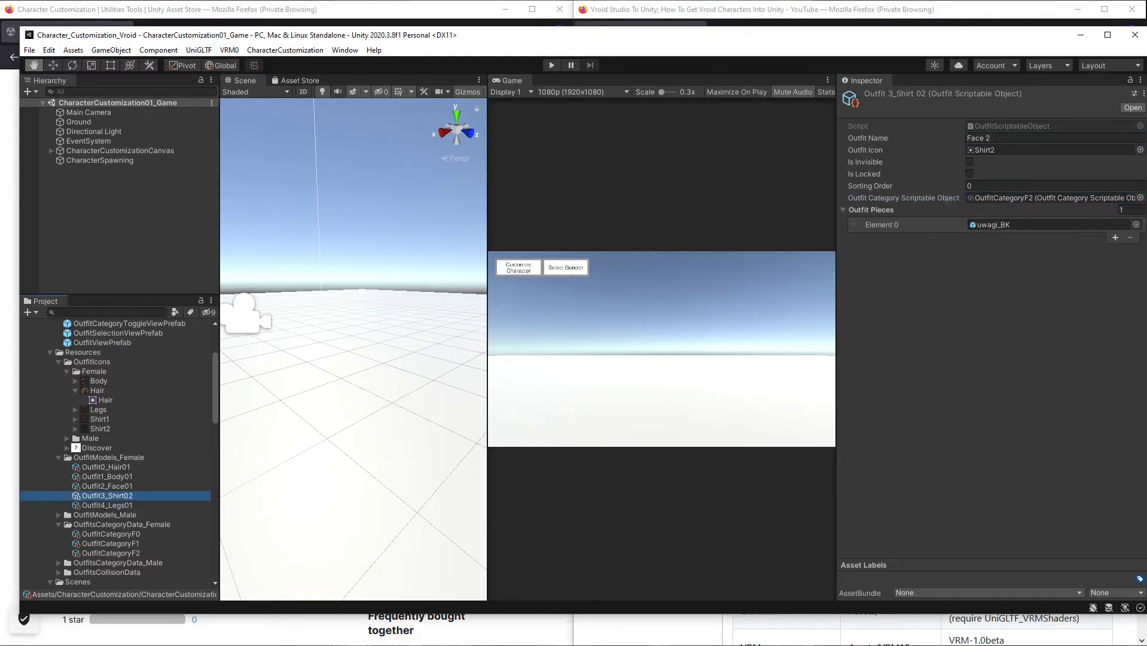
drag(124, 496, 119, 496)
text(Face)
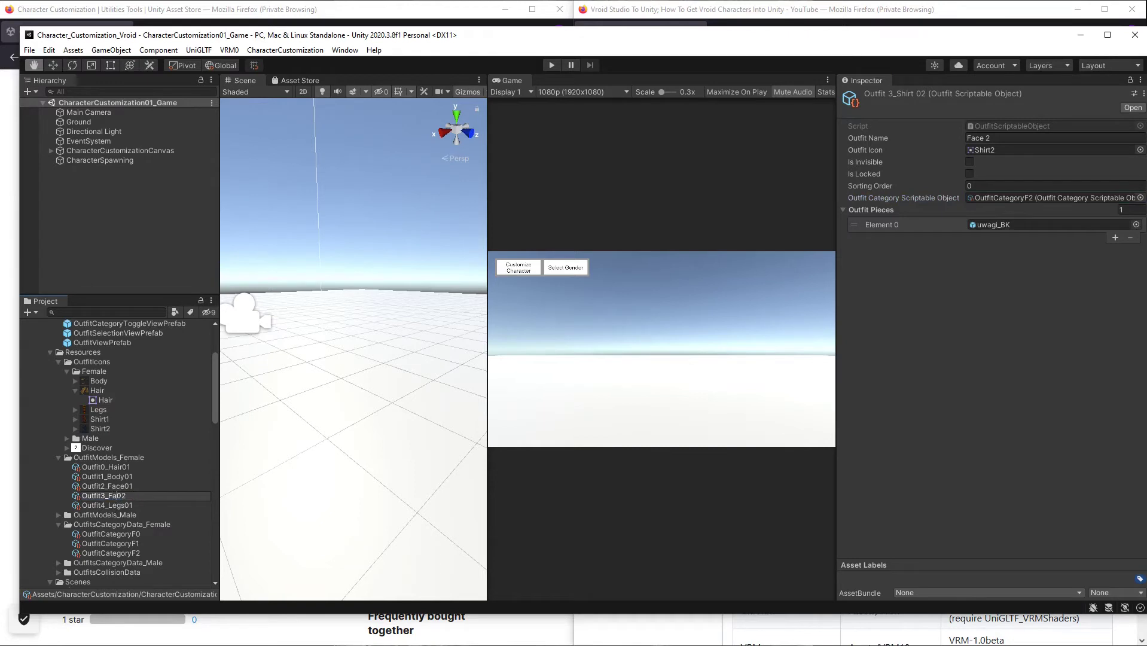
key(Return)
Assign Face02 from VRoid_Pieces as the first outfit piece of the Face 2 outfit.
scroll(110, 509, down, 10)
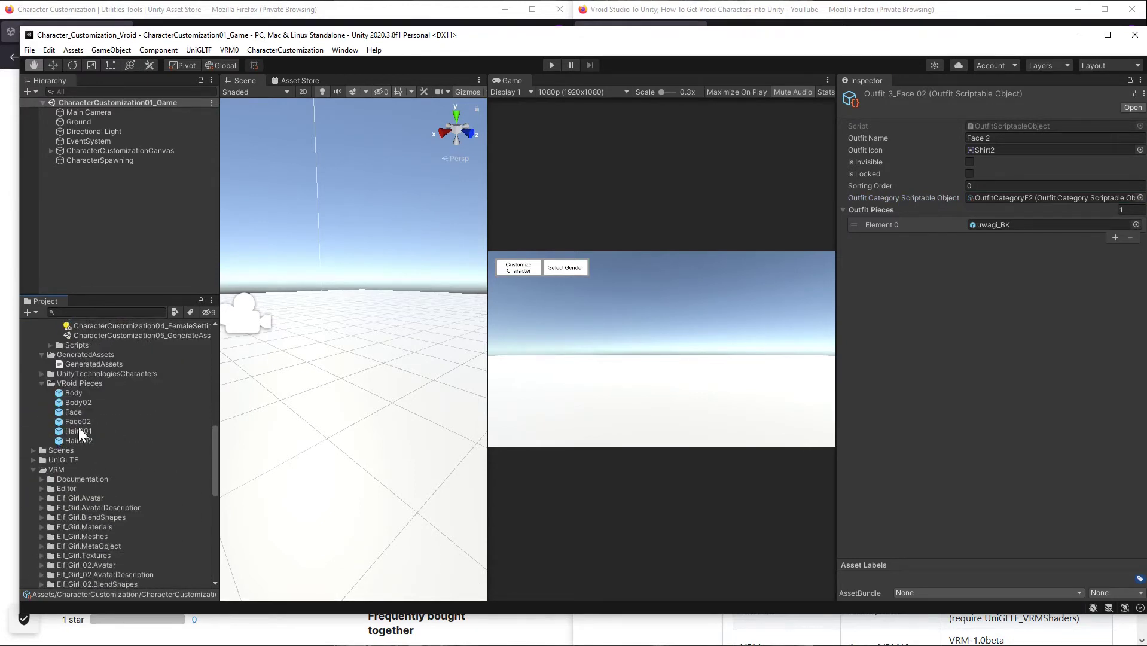
drag(75, 420, 986, 225)
scroll(133, 455, up, 10)
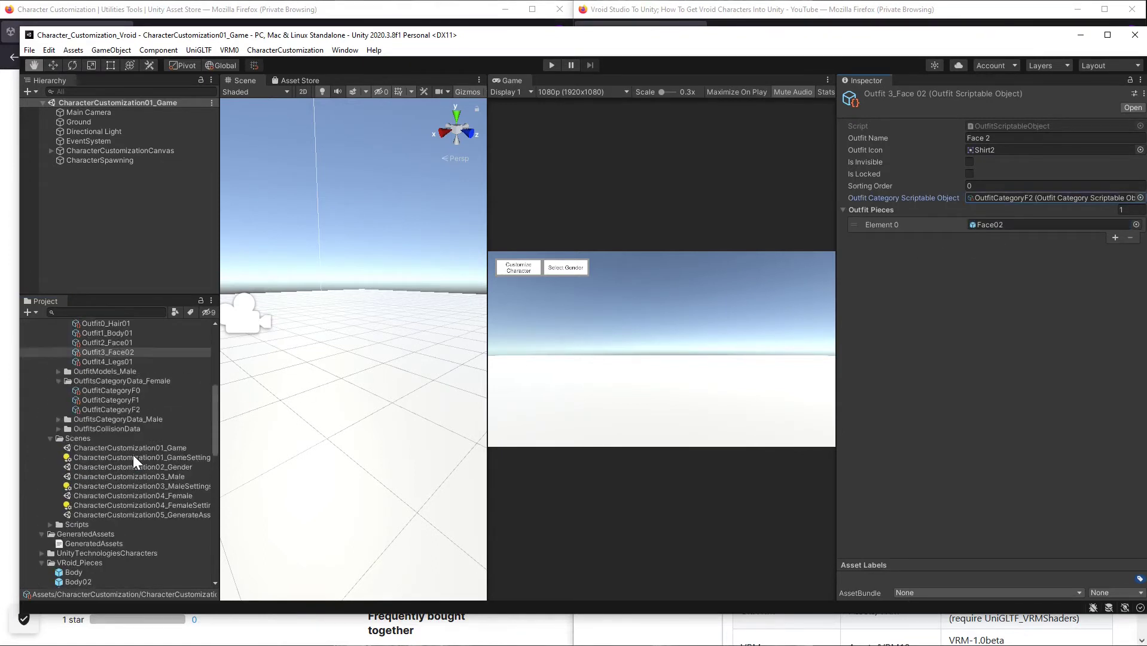
Assign OutfitCategoryF1 as the outfit category of the female Outfit4_Legs01 asset.
click(108, 465)
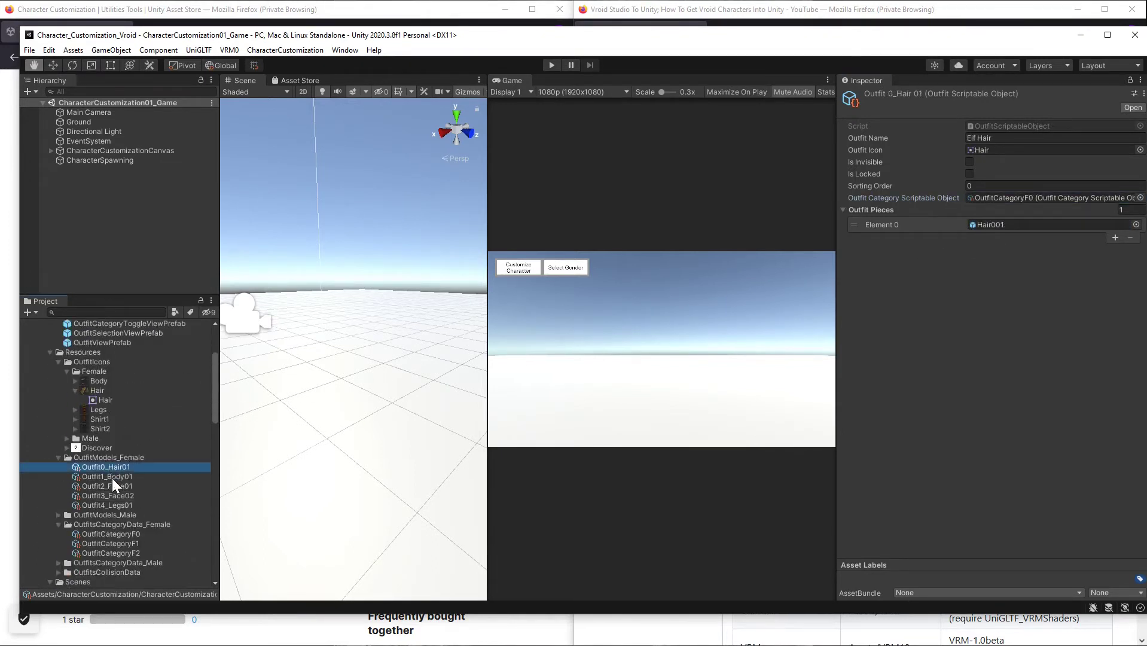
click(112, 477)
click(113, 485)
click(112, 494)
click(113, 504)
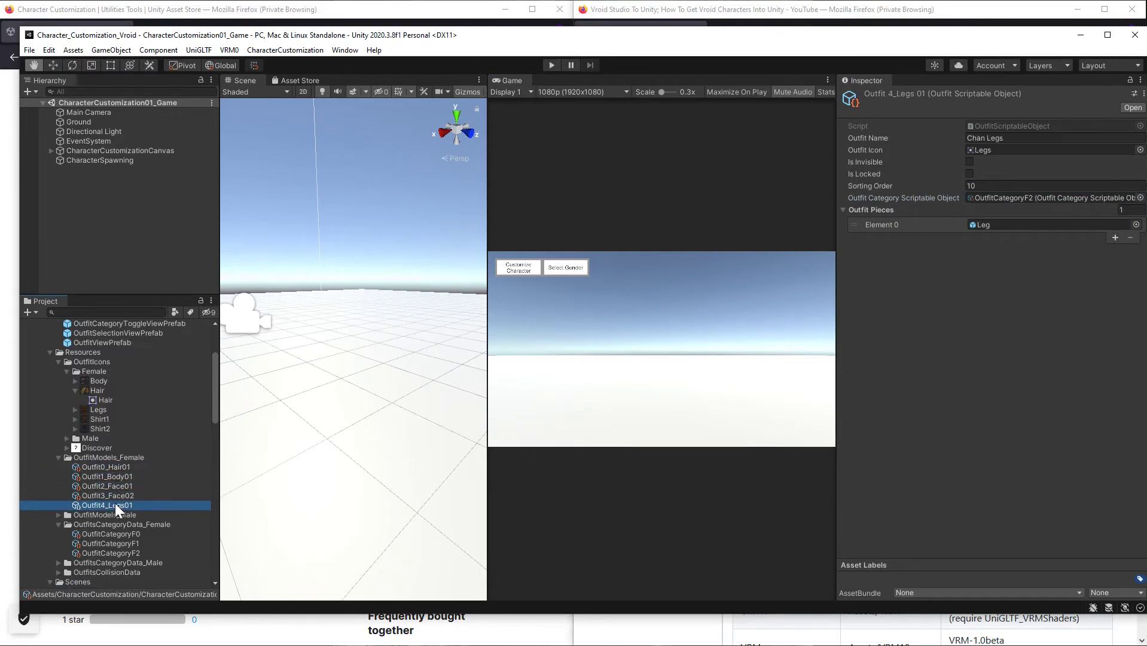
click(1139, 197)
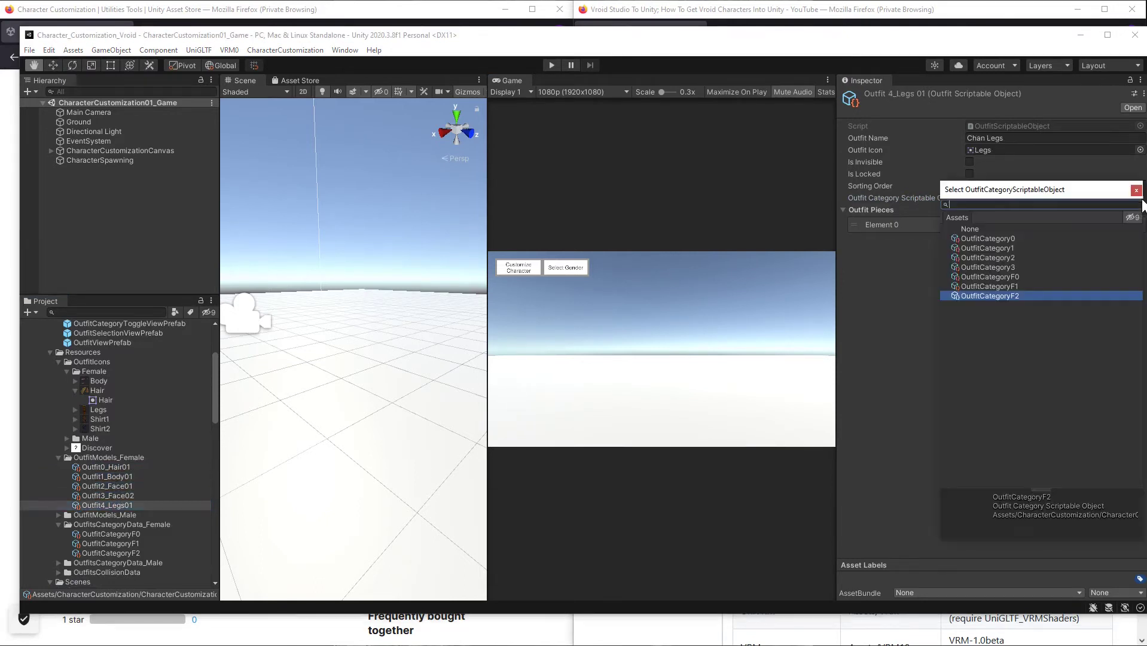
click(1006, 286)
click(1136, 189)
Assign Body02 from VRoid_Pieces as the first piece of Outfit4_Legs01 and set its Outfit Name to Body 2.
scroll(180, 469, down, 5)
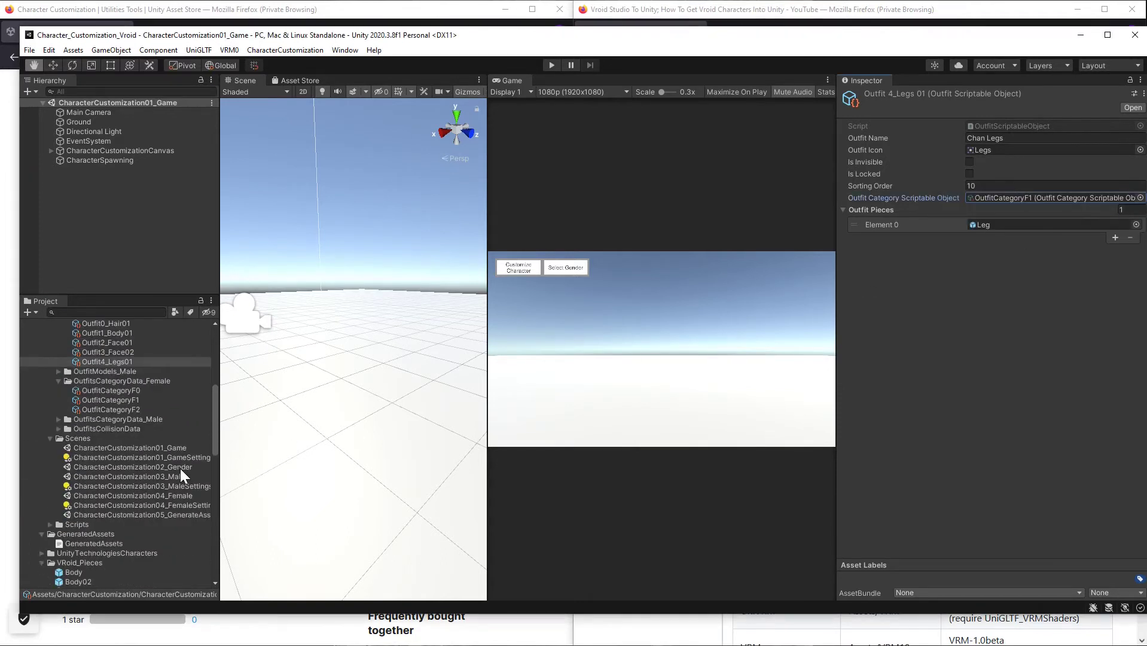
scroll(180, 467, down, 4)
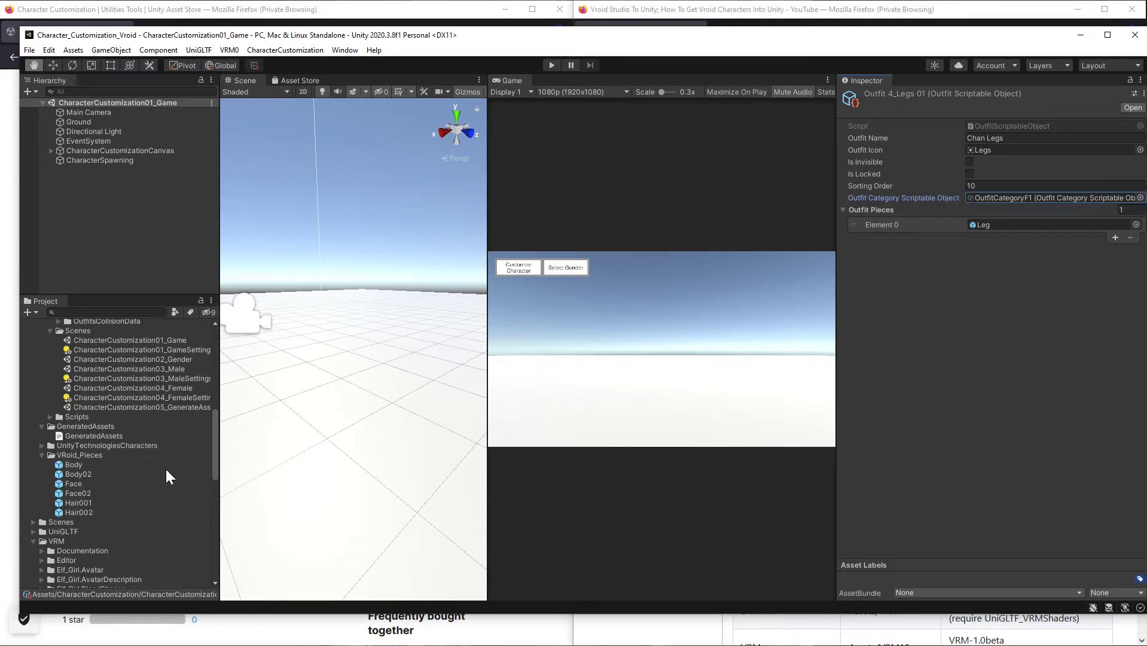
drag(85, 471, 1002, 227)
click(1005, 138)
text(B)
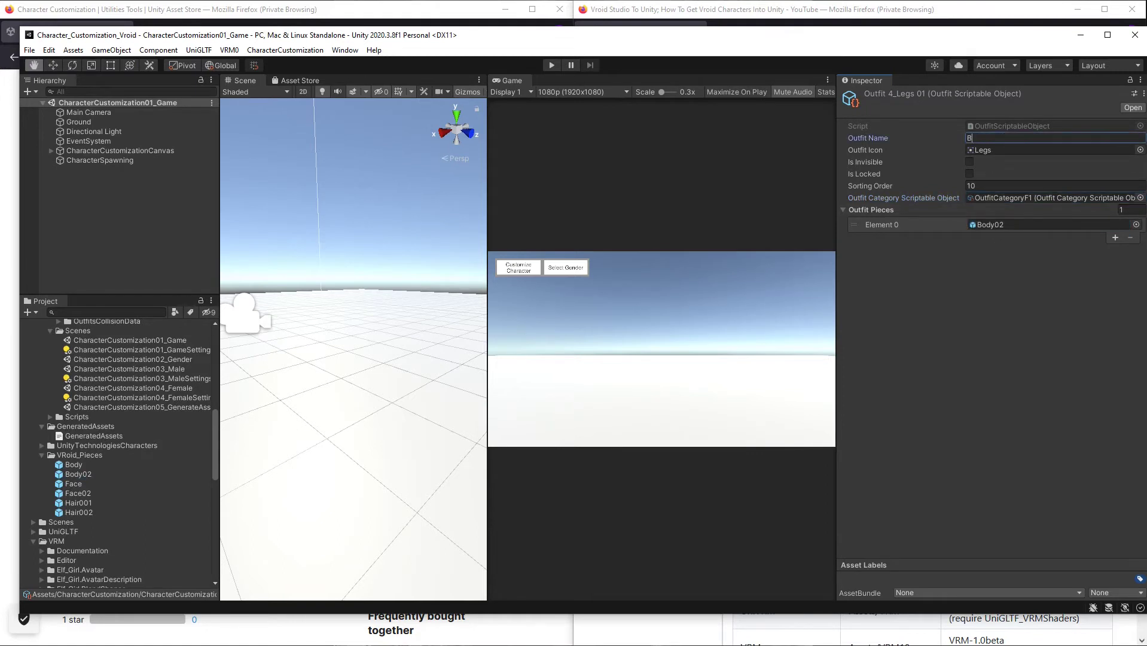
text(ody 2)
click(81, 473)
Rename the female outfit asset Outfit4_Legs01 to Outfit4_Body01.
scroll(81, 472, up, 10)
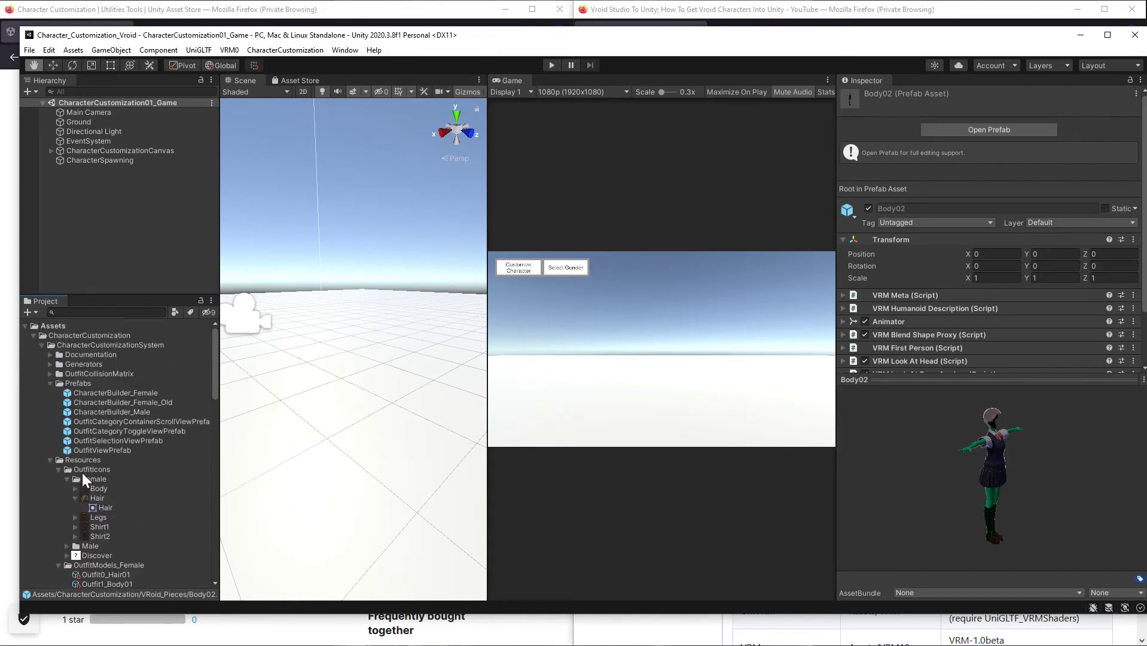
scroll(97, 456, down, 6)
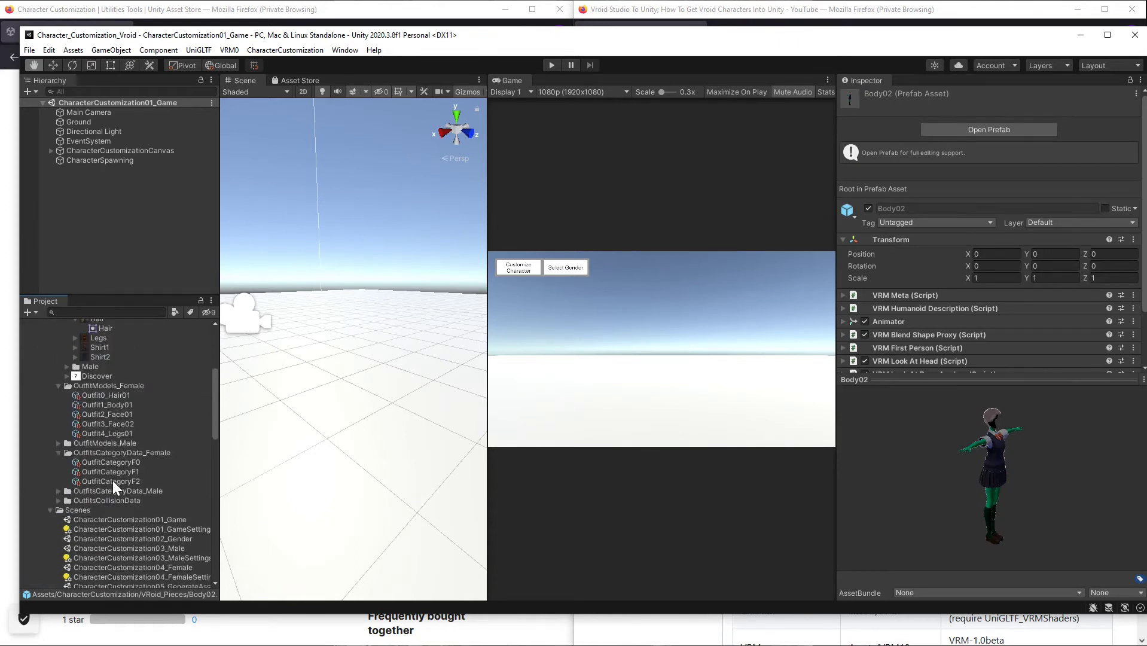
click(115, 433)
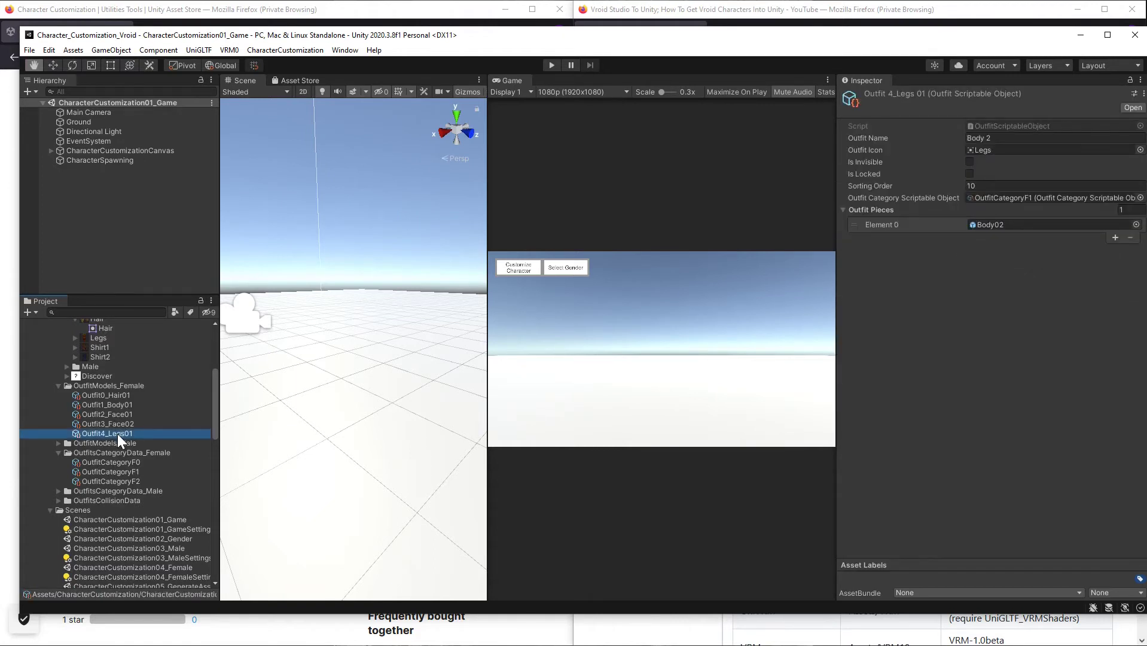
click(117, 433)
click(124, 433)
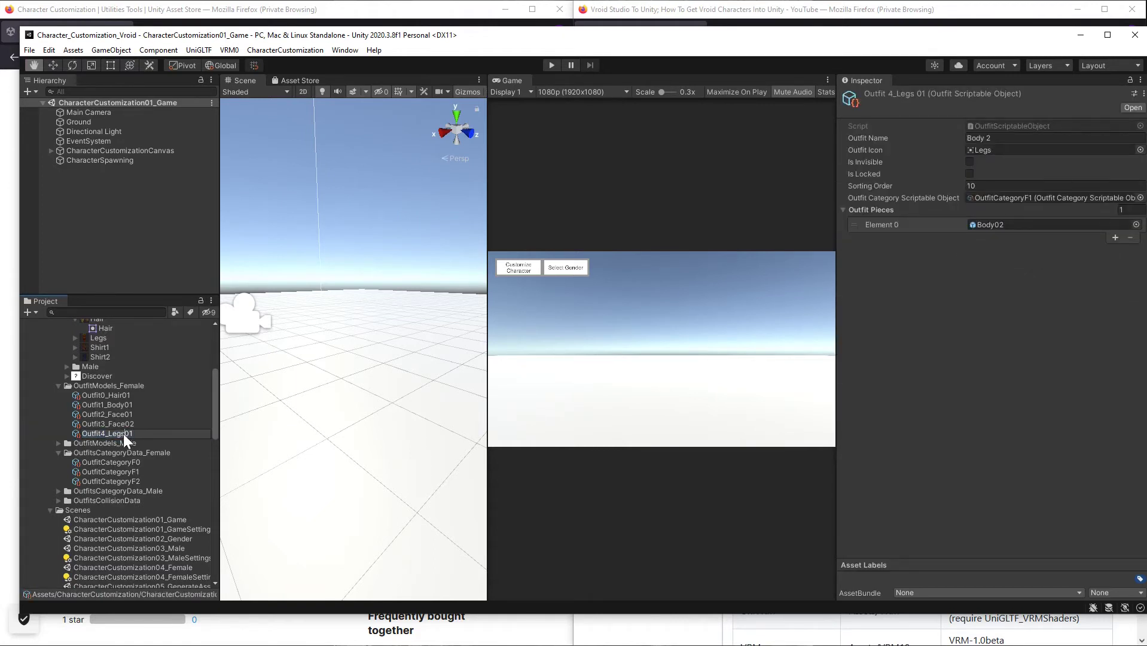
text(Body)
key(Return)
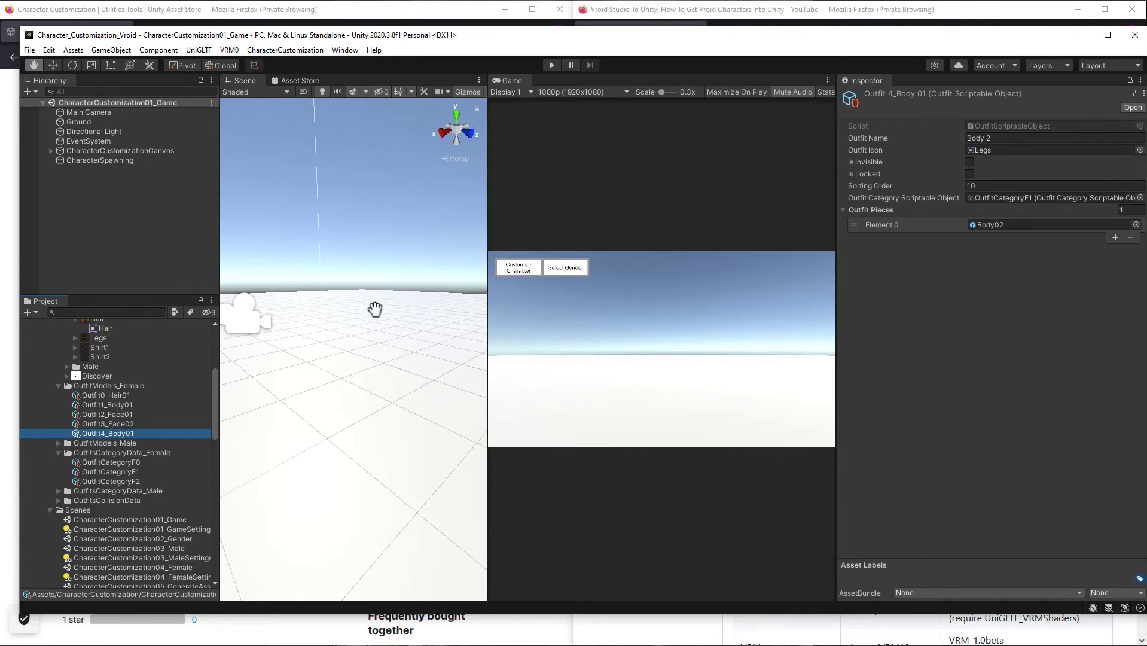
Create a new OutfitScriptableObject in the OutfitModels_Female folder and name it Outfit5_Hair02.
click(119, 387)
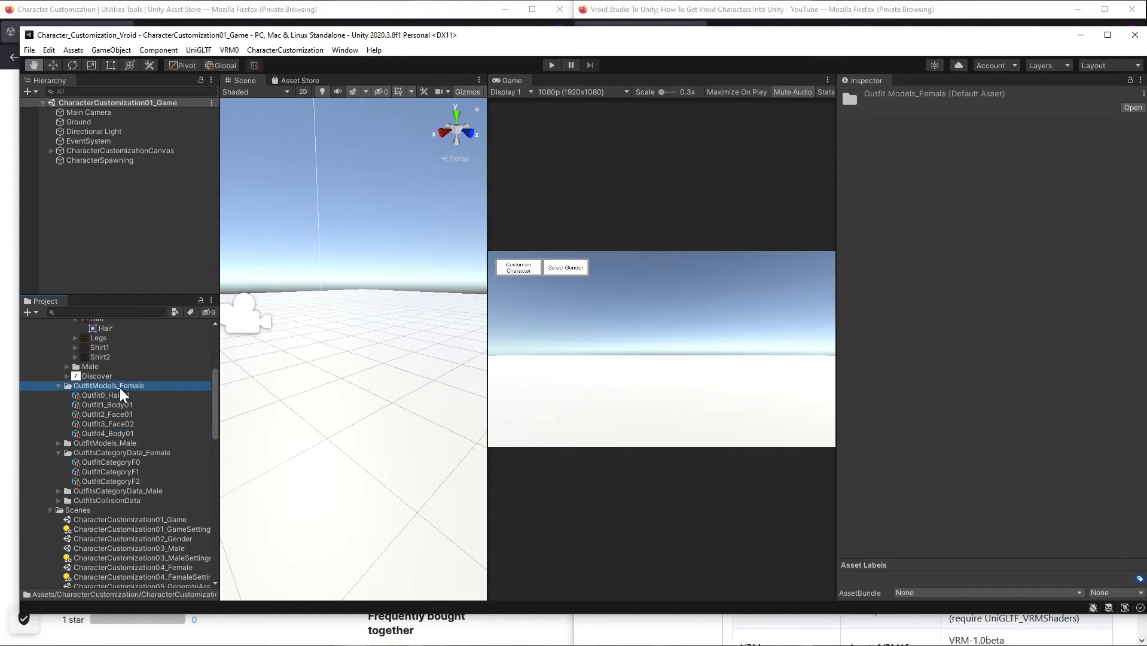
right_click(119, 387)
mouse_move(236, 36)
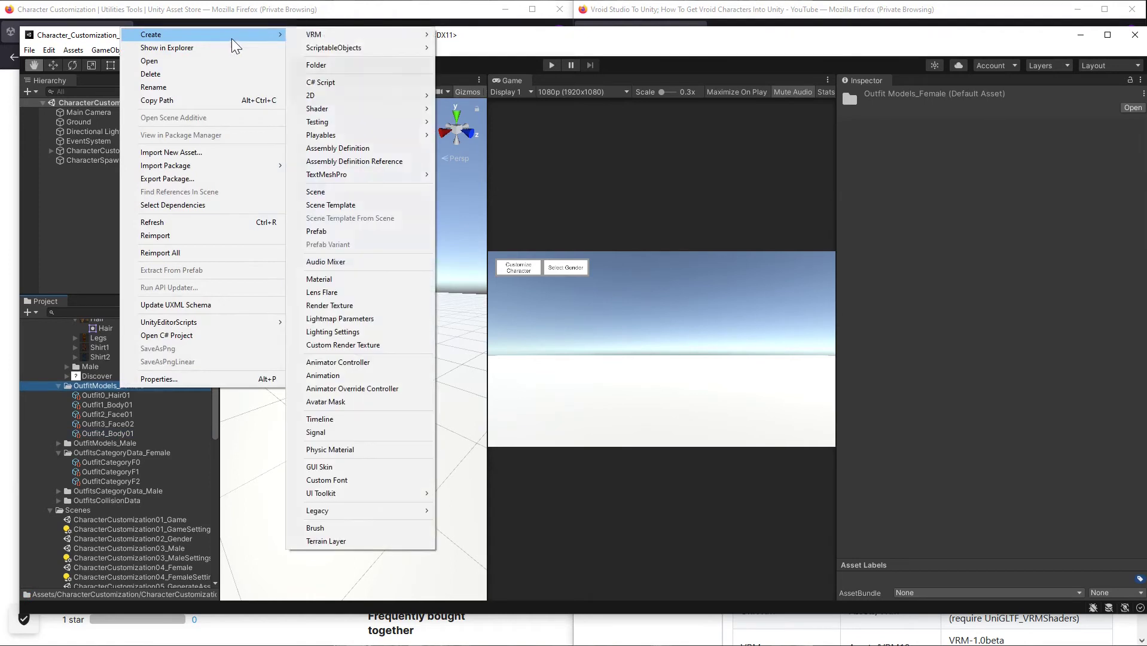
mouse_move(350, 58)
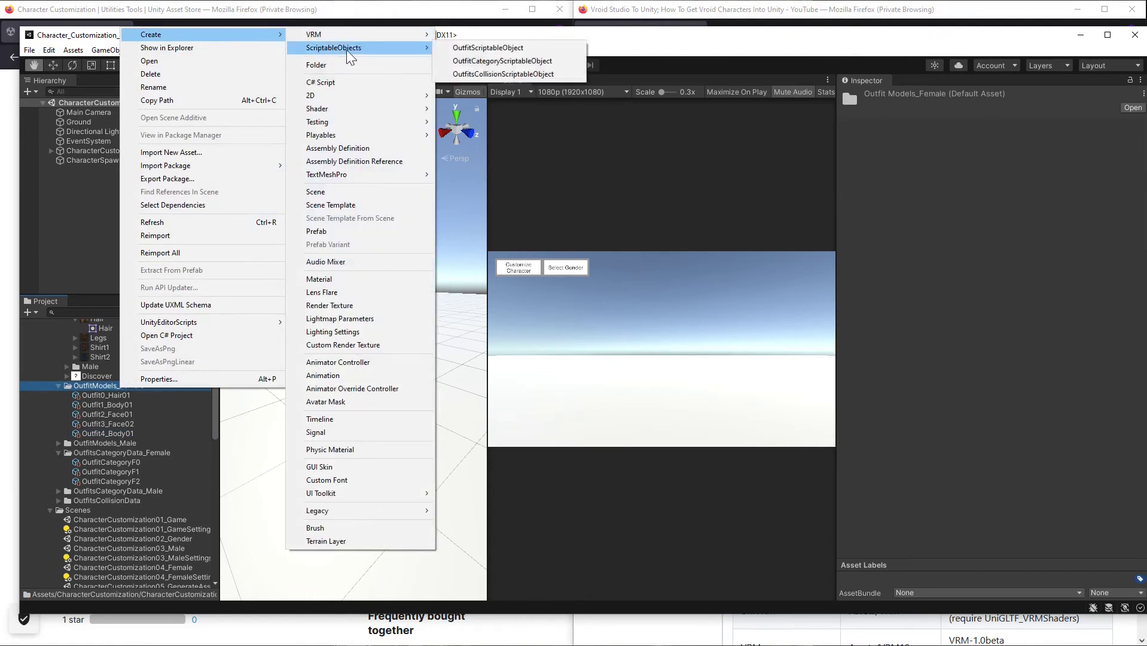
click(488, 49)
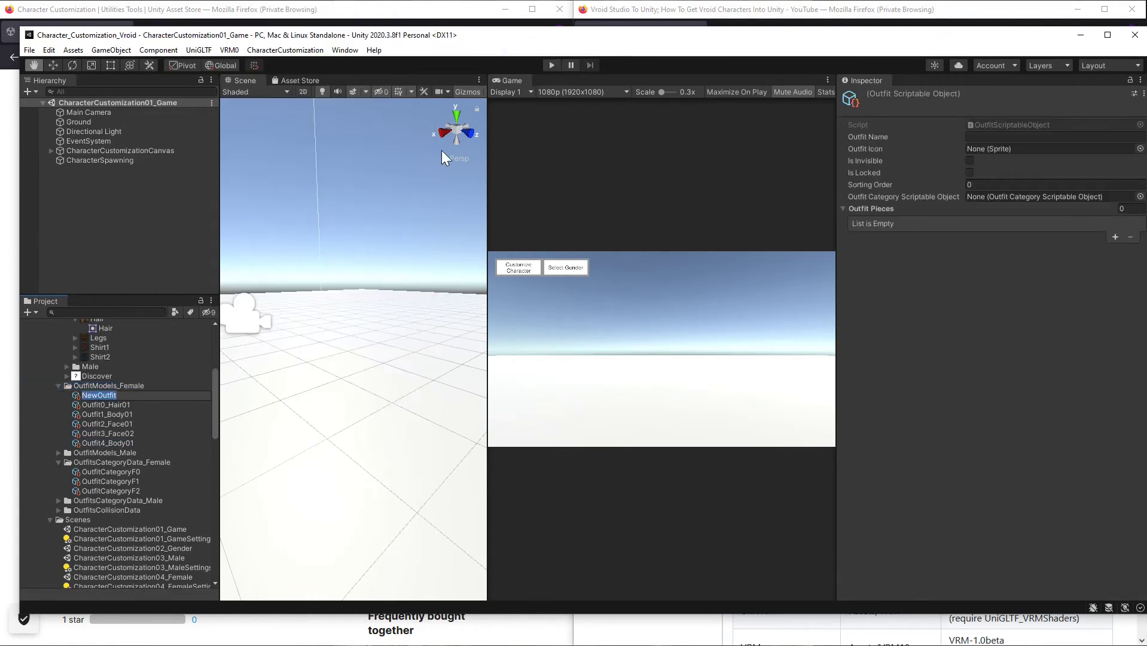
text(Outfit5_)
text(Hair02)
key(Return)
Set the Outfit Name of Outfit5_Hair02 to Hair 2 and its Outfit Icon to the Hair sprite.
click(1032, 138)
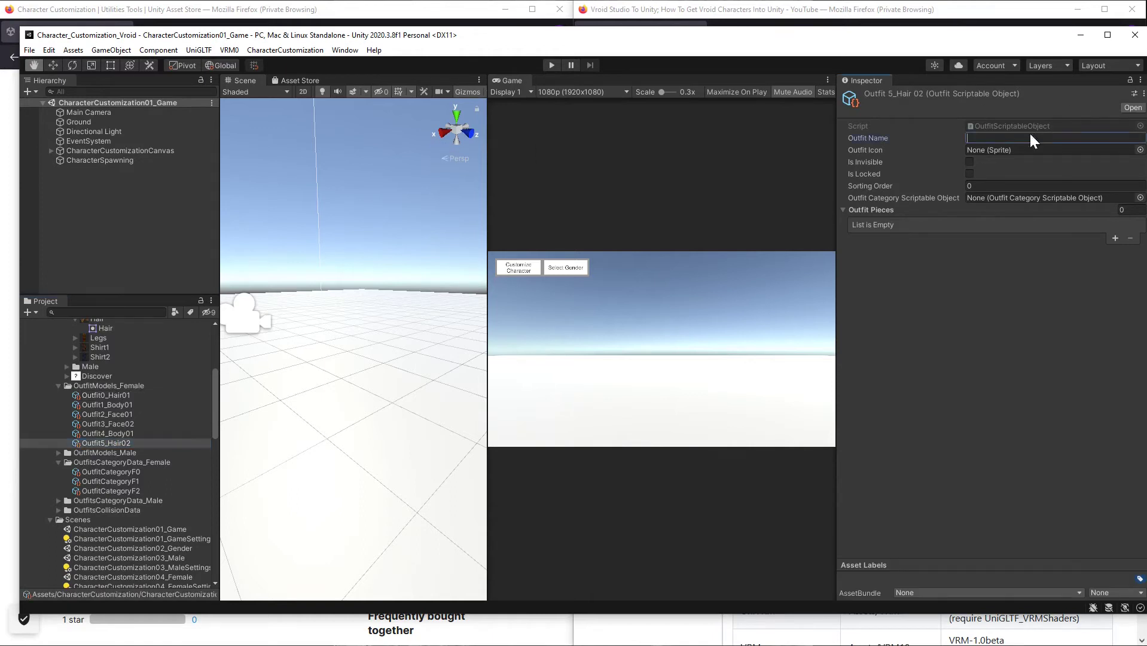
text(Hair 2)
click(1140, 150)
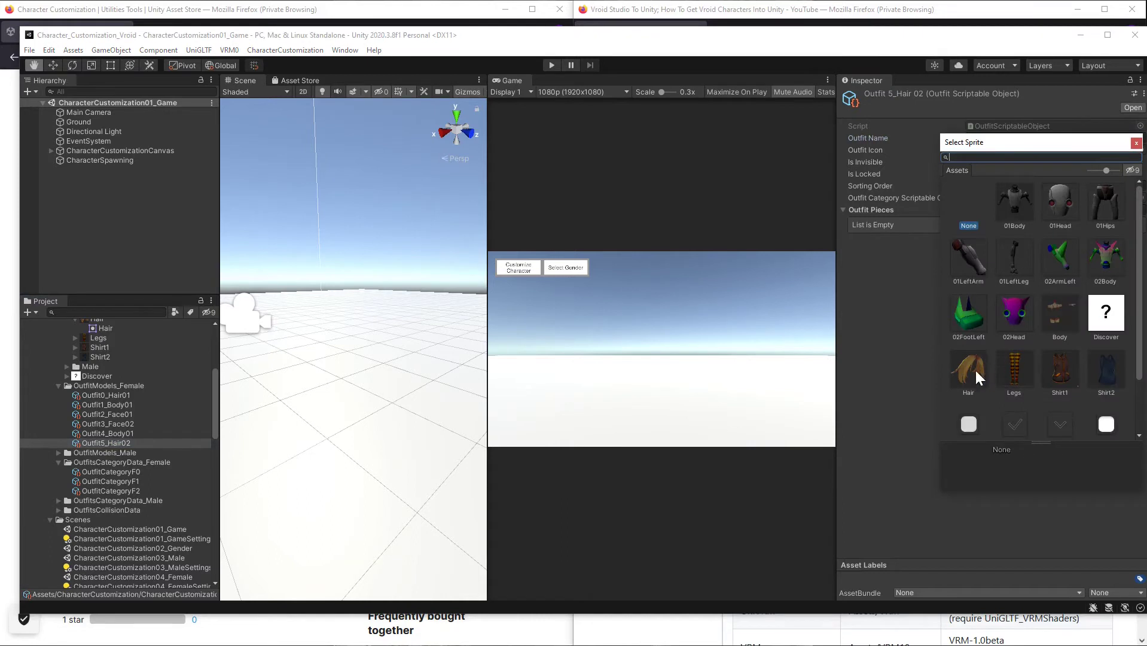
click(972, 371)
click(1135, 143)
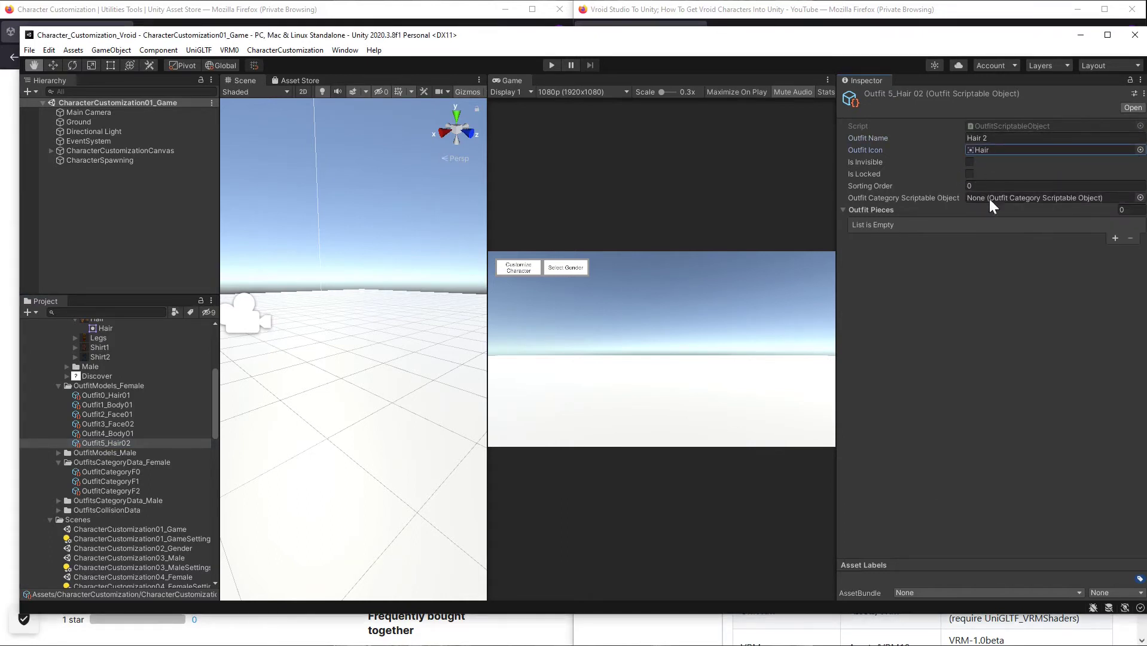
Assign OutfitCategoryF0 as the outfit category of the Hair 2 outfit.
click(1140, 198)
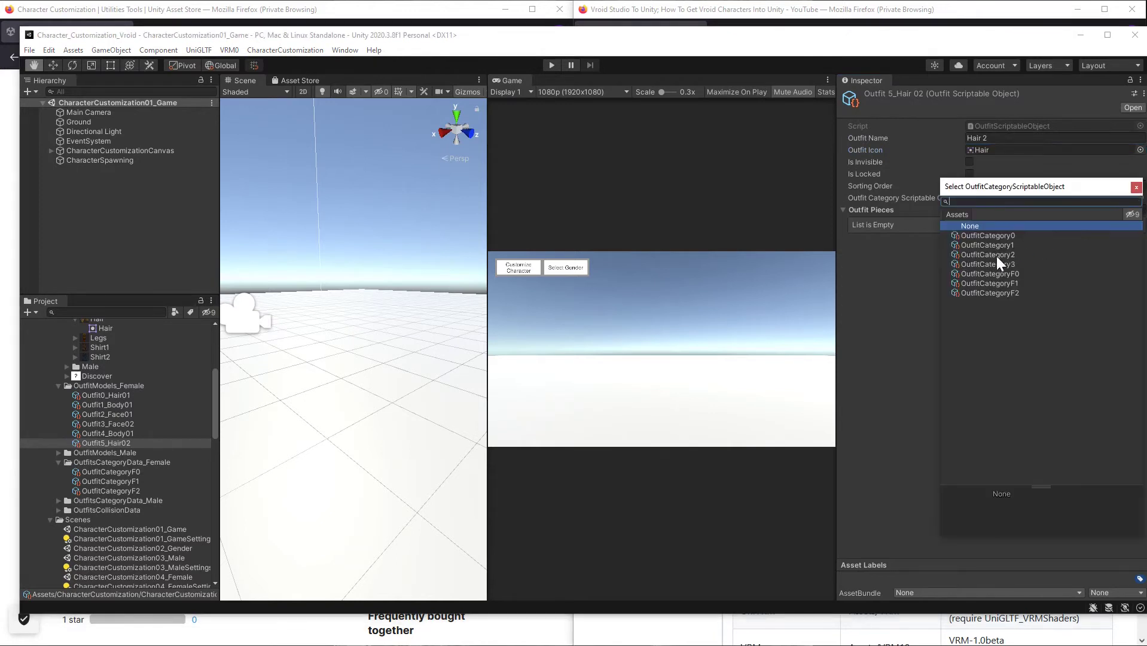
click(999, 277)
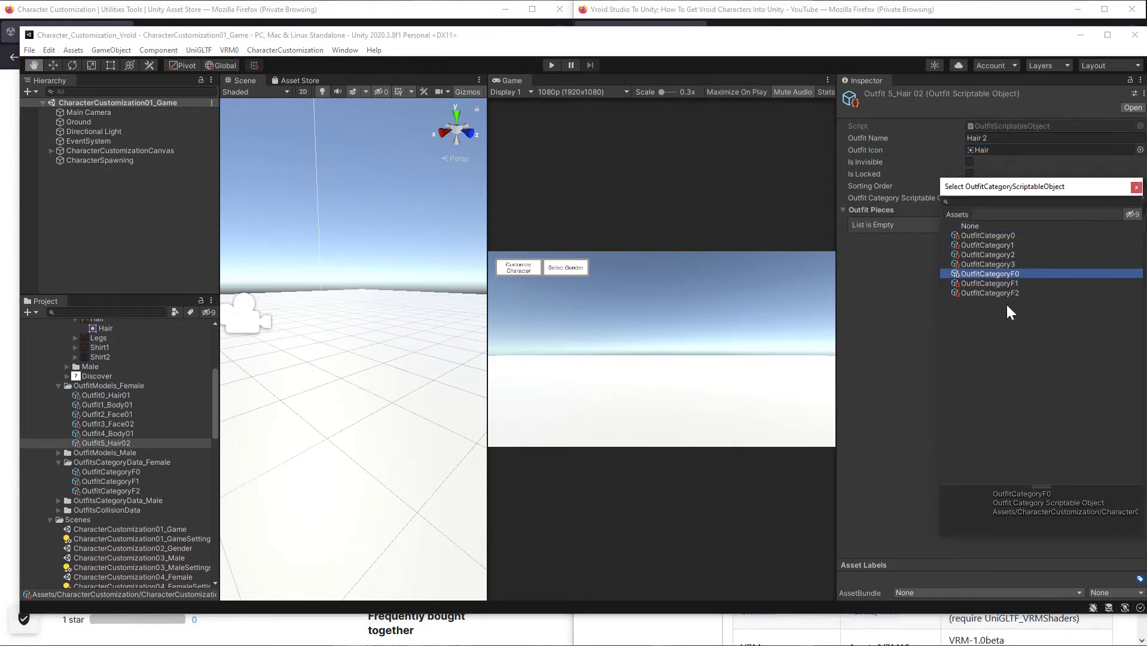
click(1135, 187)
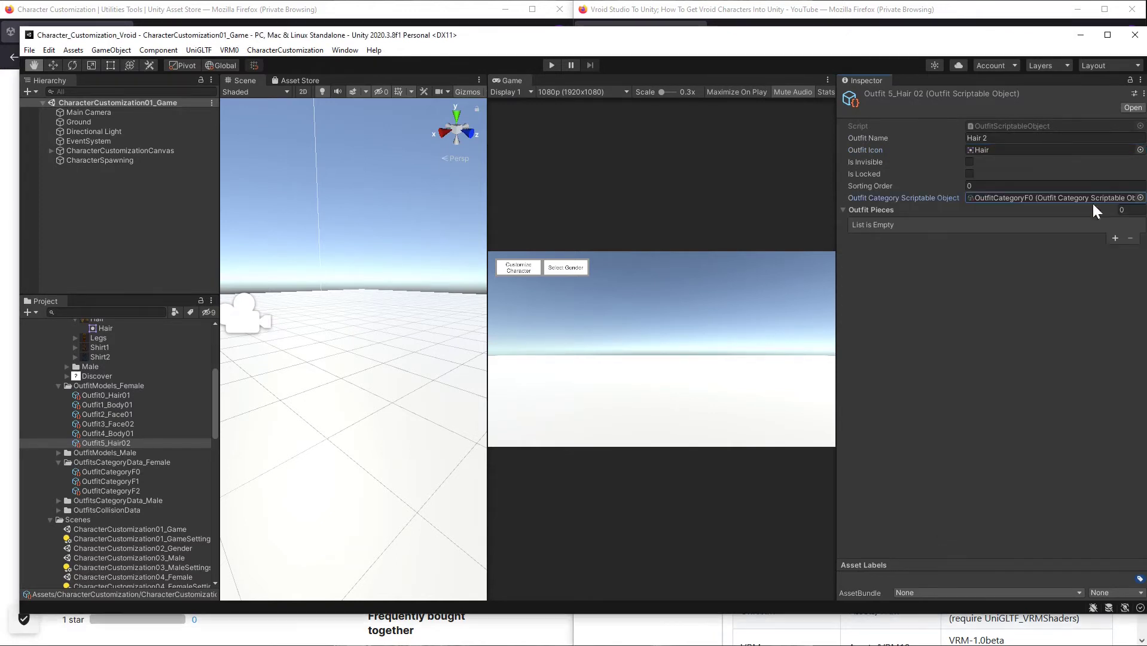
Set the Hair 2 outfit's number of Outfit Pieces to 1 and assign Hair002 from VRoid_Pieces to it.
click(1130, 210)
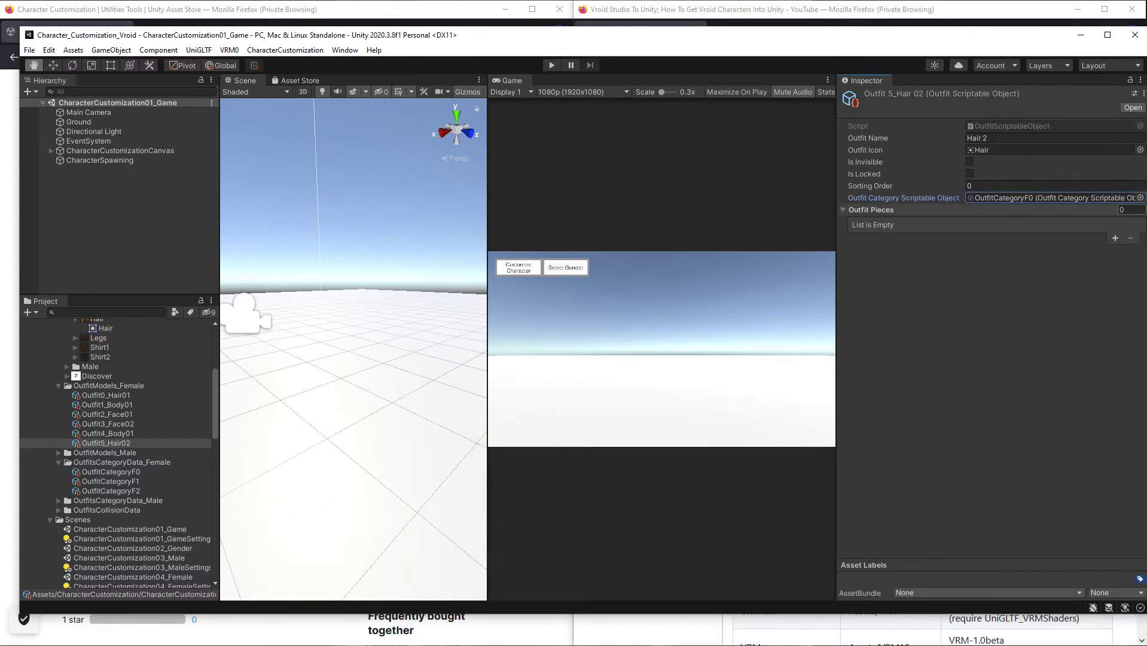
text(1)
key(Return)
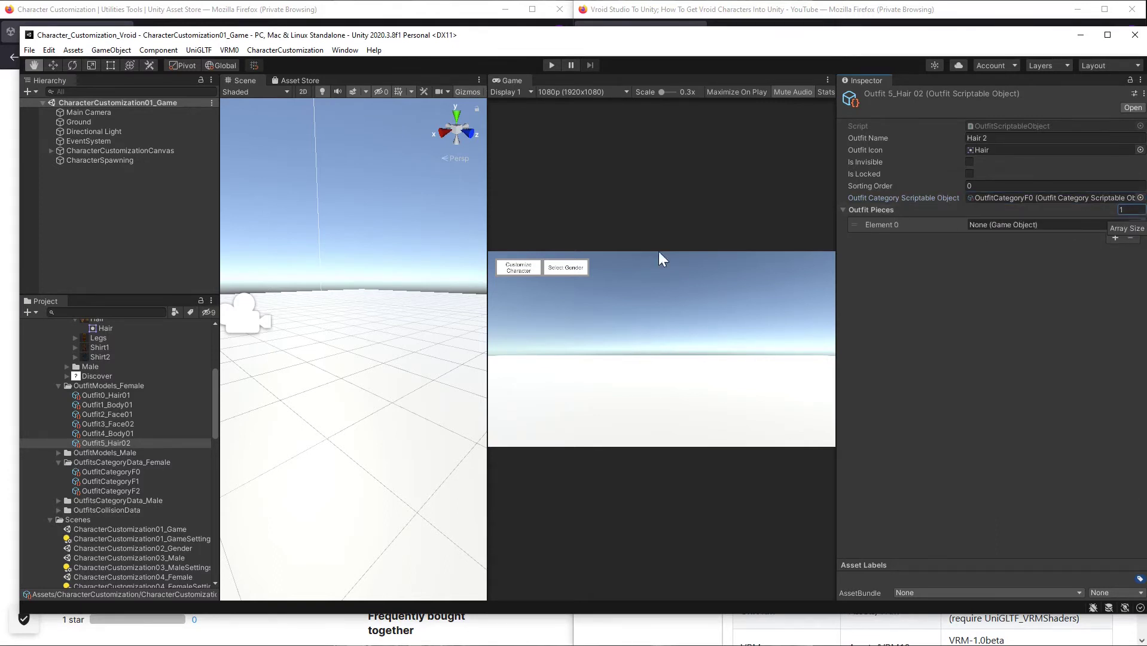
scroll(130, 468, down, 8)
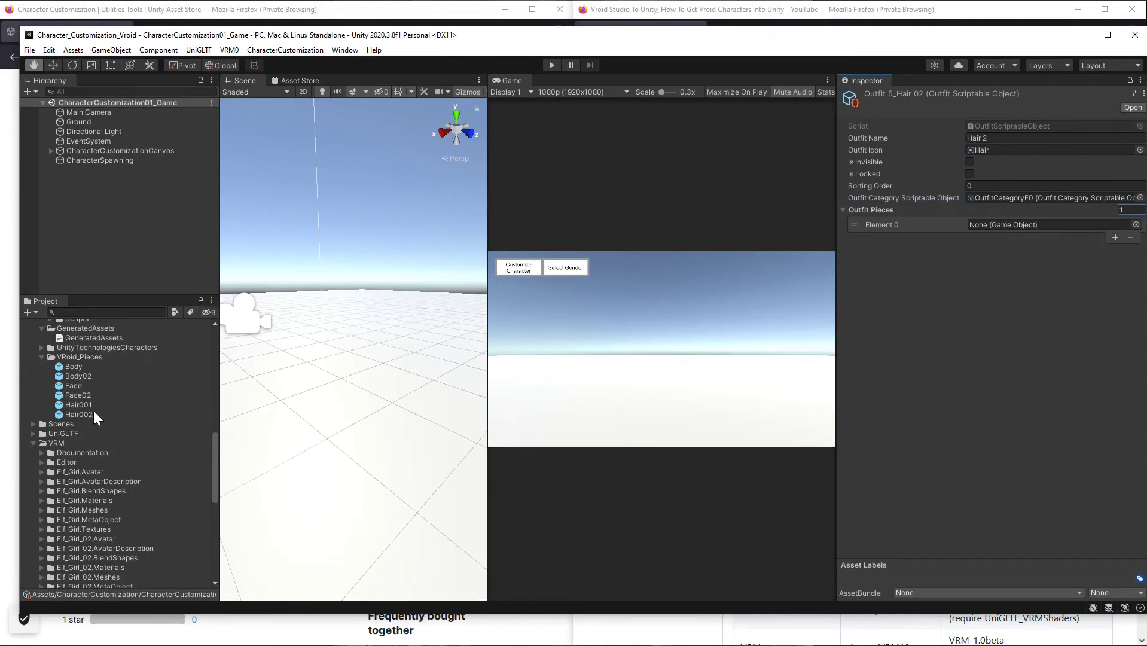
drag(76, 412, 1022, 224)
Review the names, icons, categories and pieces of the hair, body and face outfits in OutfitModels_Female.
scroll(131, 463, up, 8)
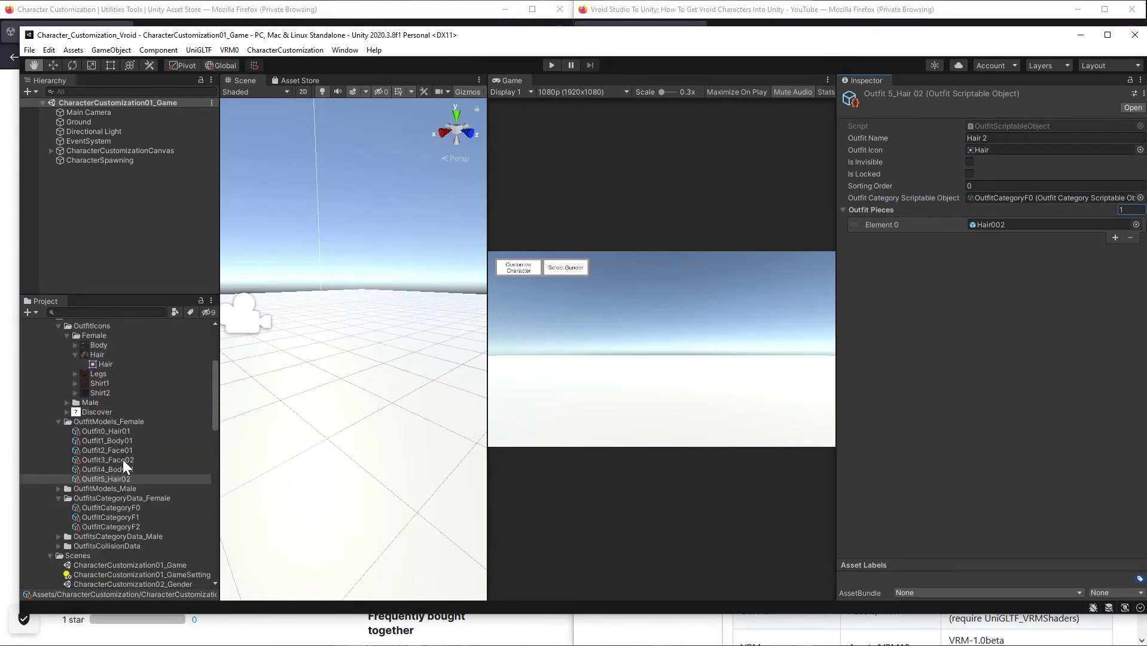
click(105, 435)
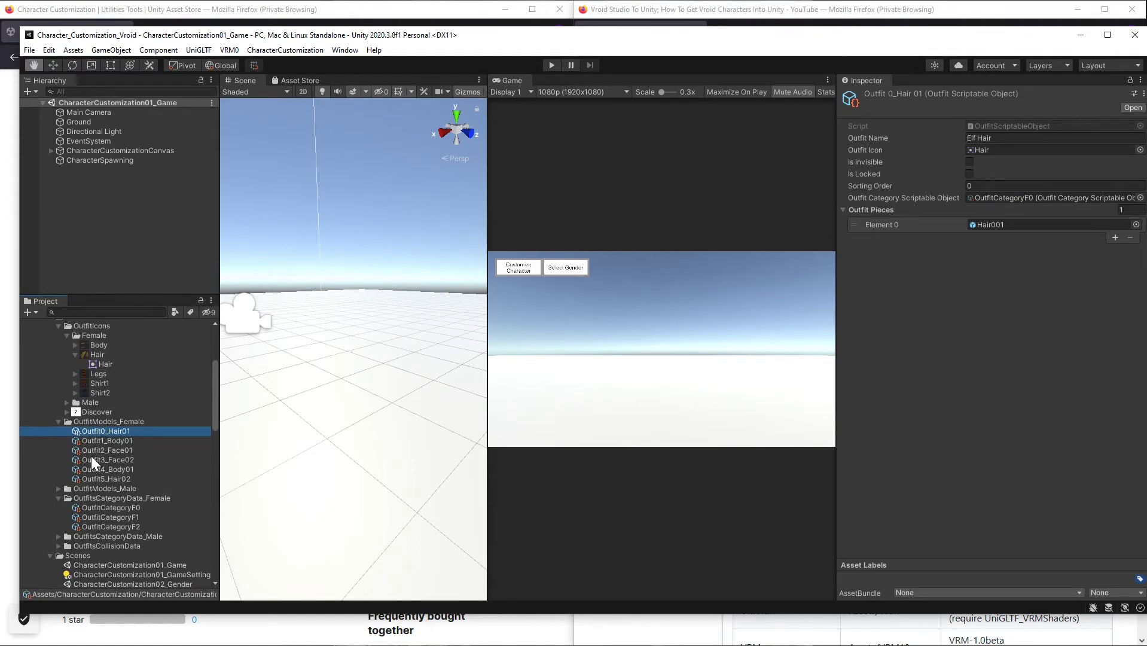
click(101, 469)
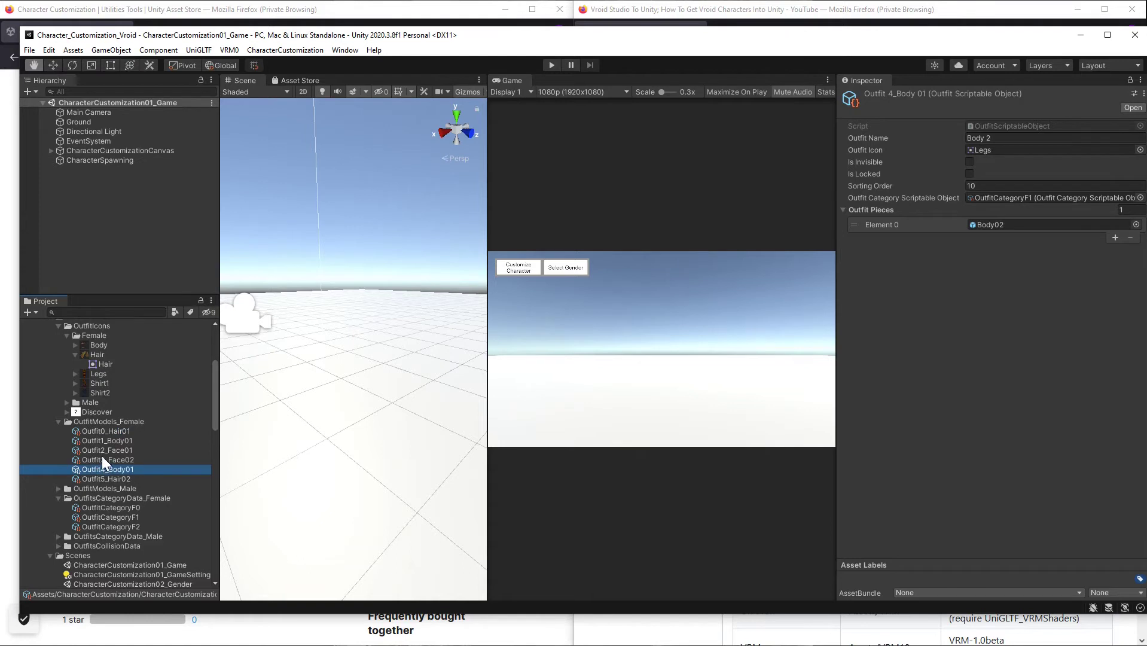
click(117, 432)
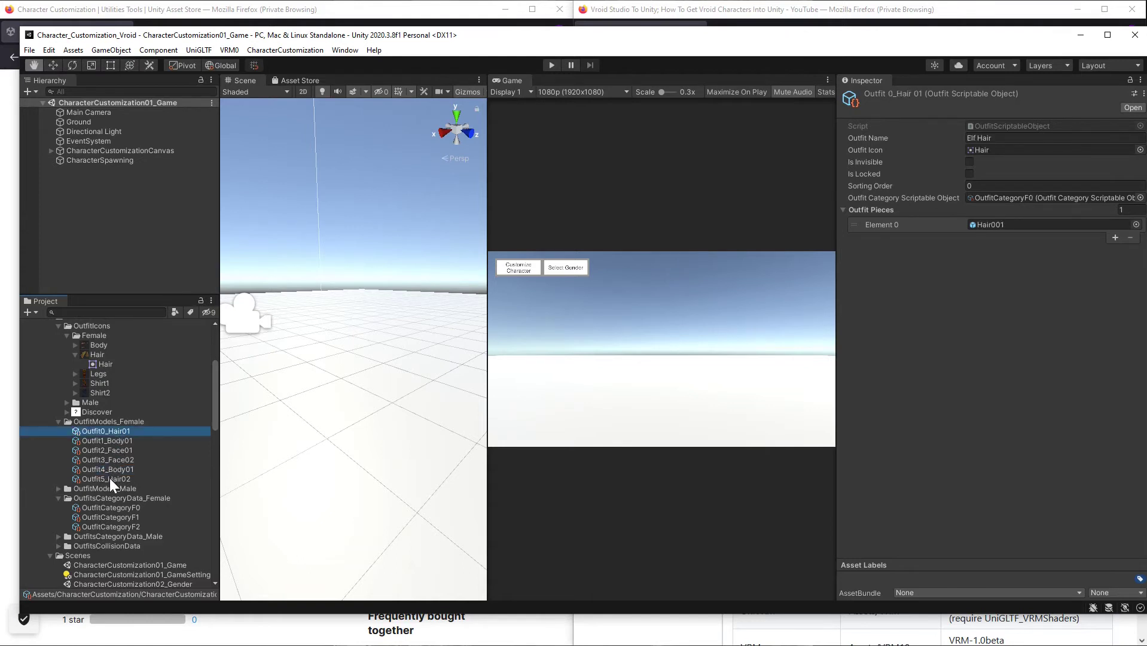
click(109, 477)
click(102, 440)
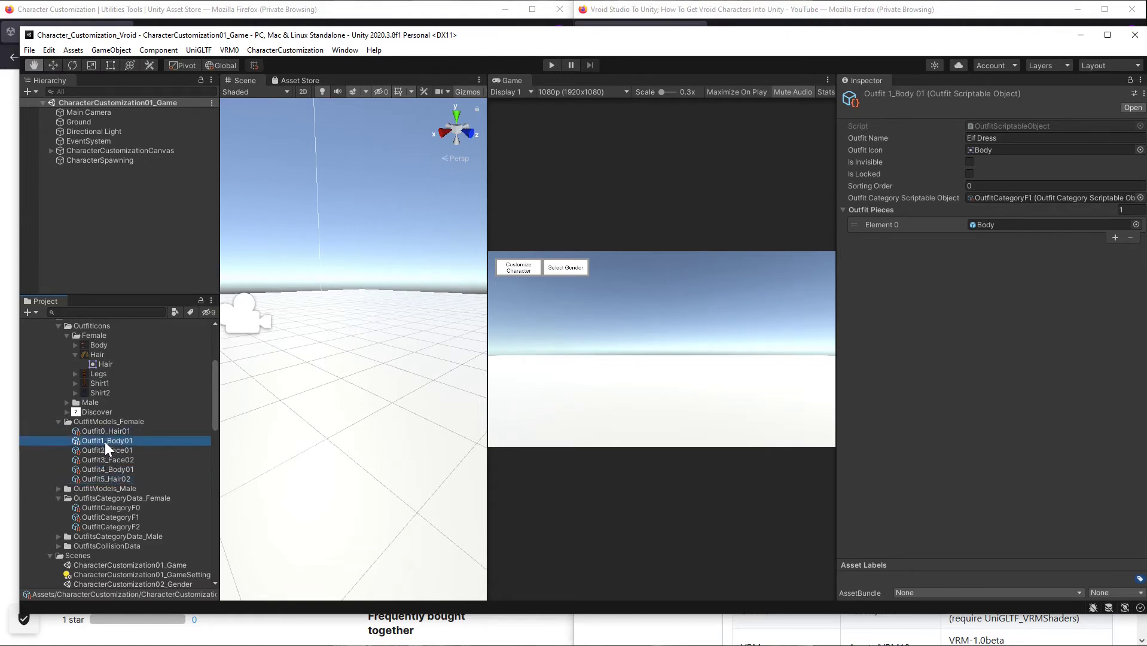
click(113, 469)
click(117, 450)
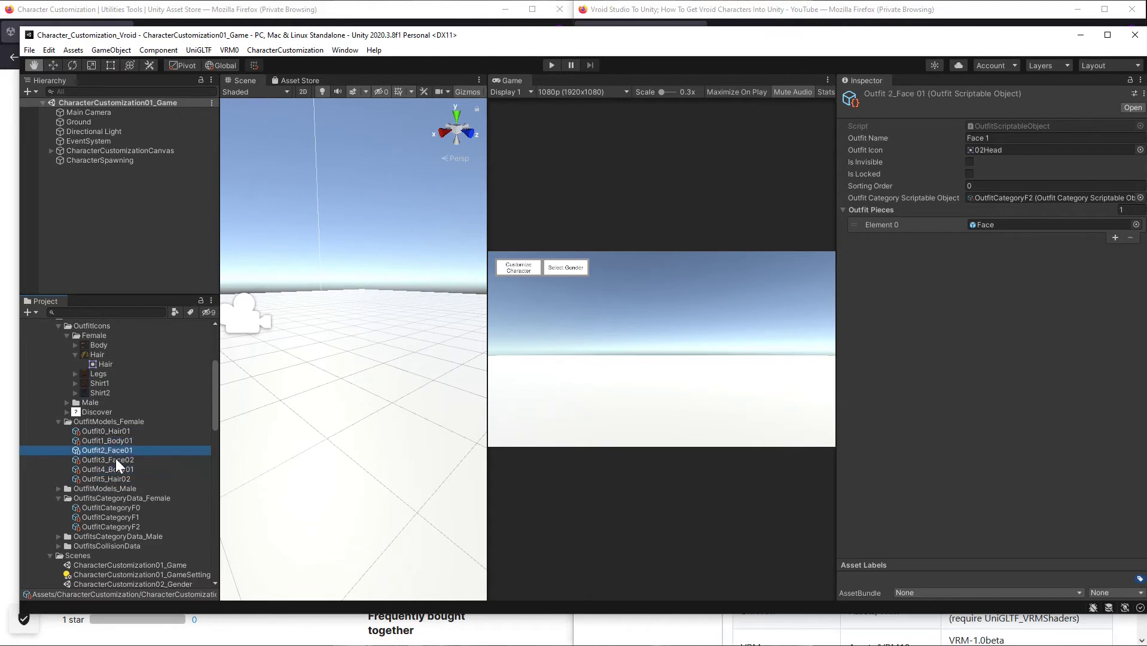
click(116, 459)
click(113, 442)
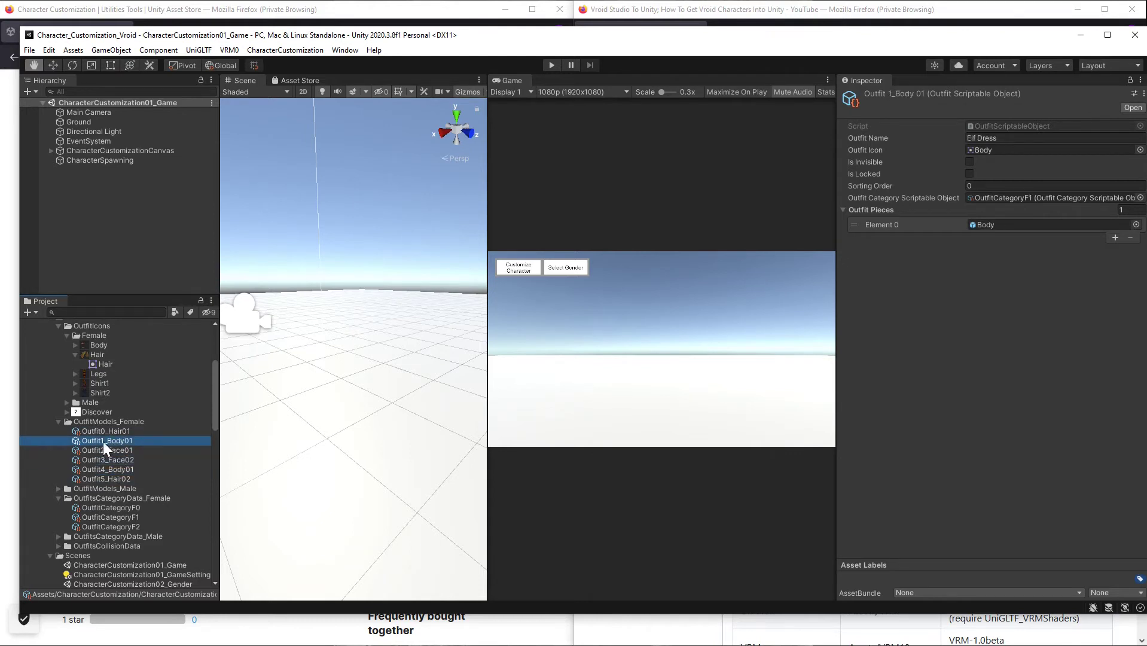
click(103, 441)
text(6)
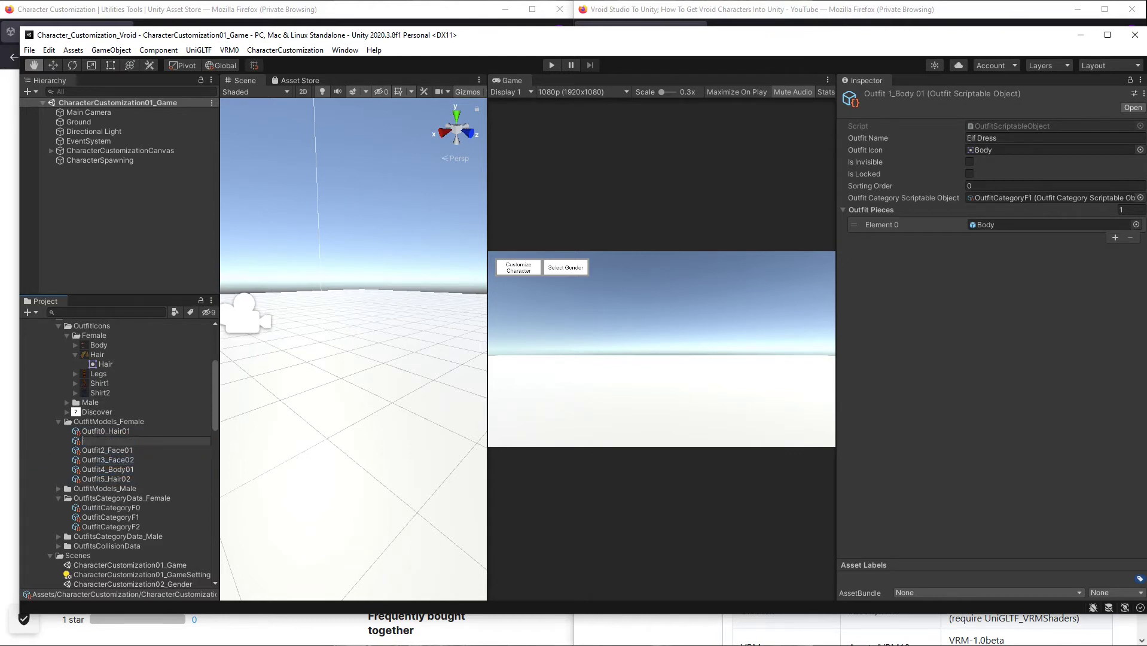
key(ctrl+z)
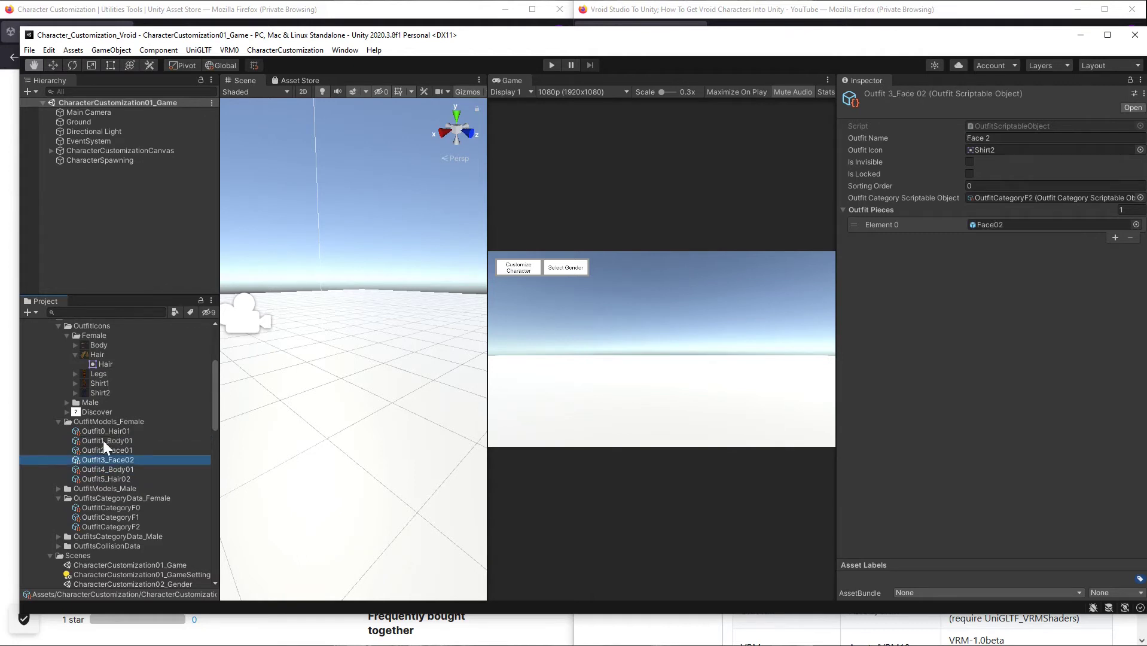
Rename the Outfit1_Body01 asset in OutfitModels_Female as Outfit6_Body01.
click(103, 440)
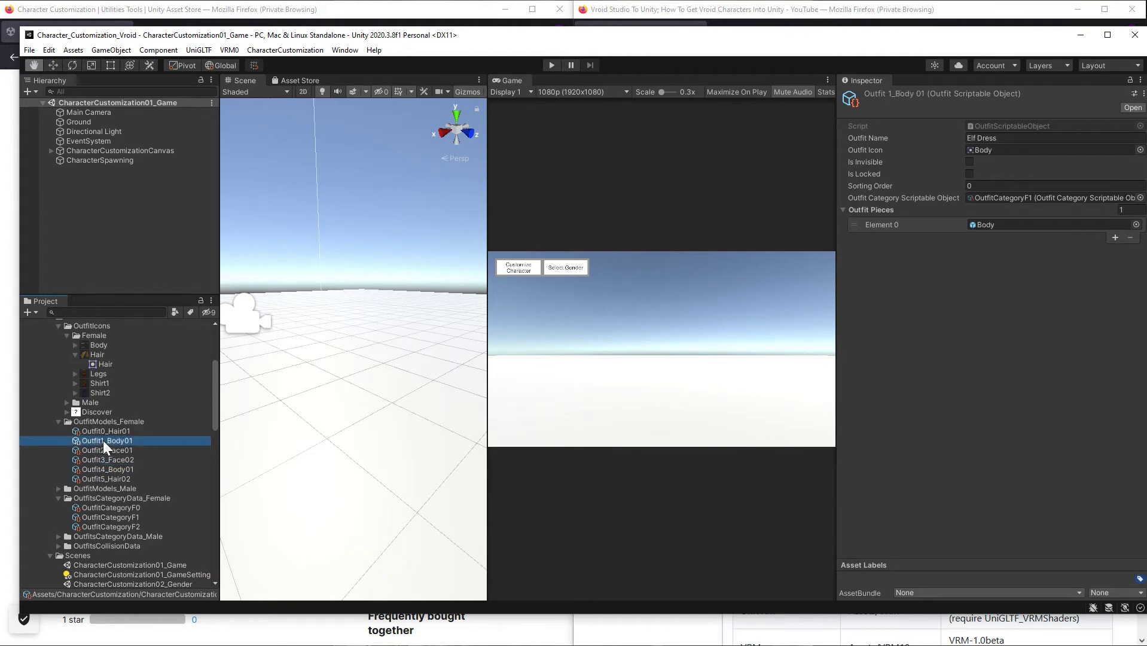
click(103, 440)
click(103, 440)
key(BackSpace)
text(6)
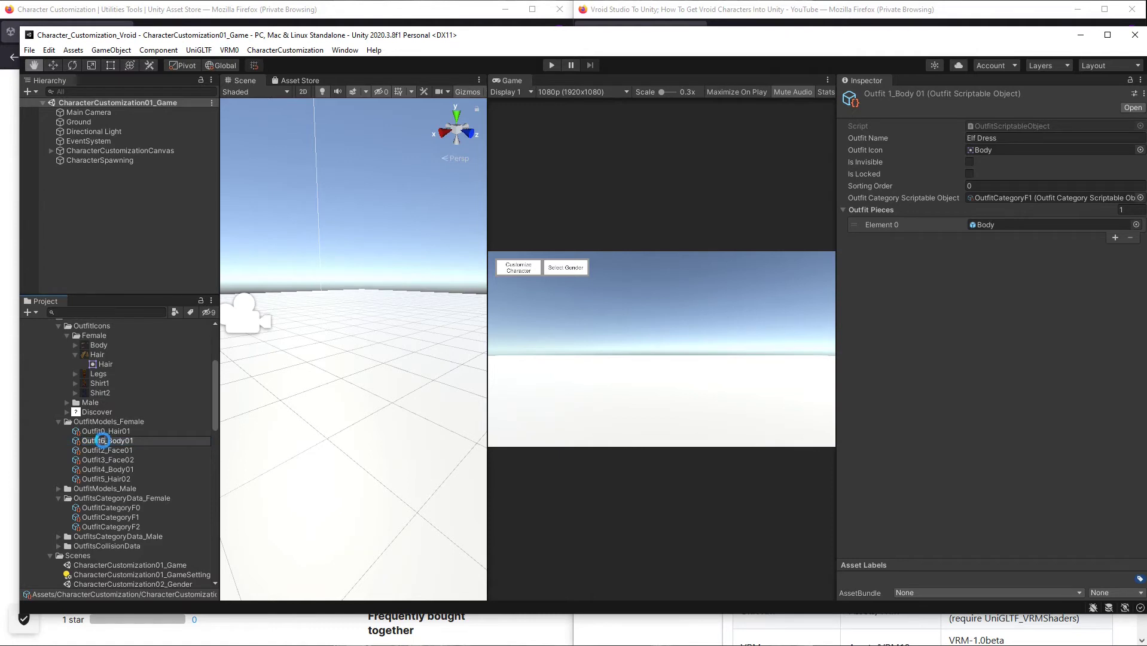
key(Return)
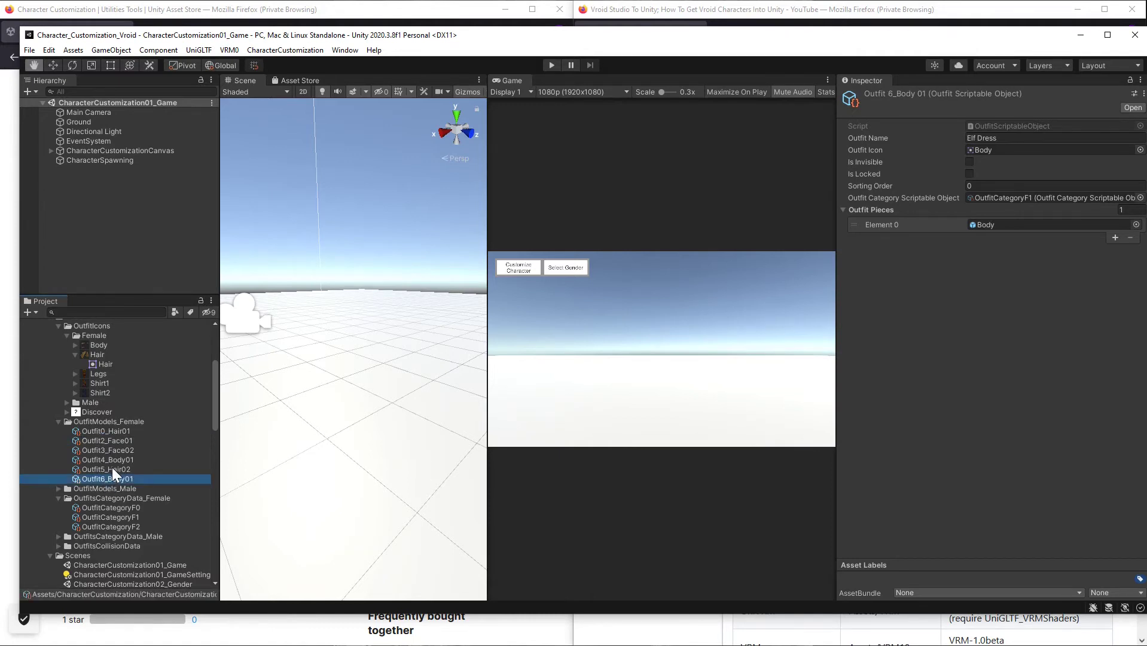
Rename the Outfit5_Hair02 asset as Outfit1_Hair02 so it follows the first hair outfit.
click(107, 467)
click(106, 467)
click(105, 466)
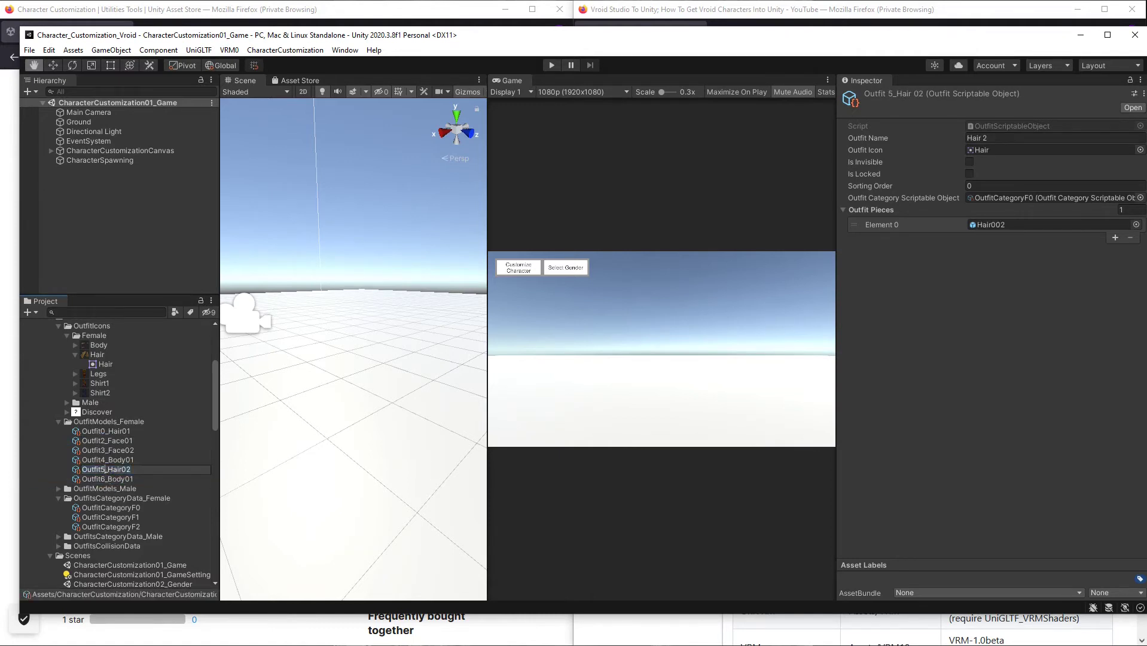
key(BackSpace)
text(1)
key(Return)
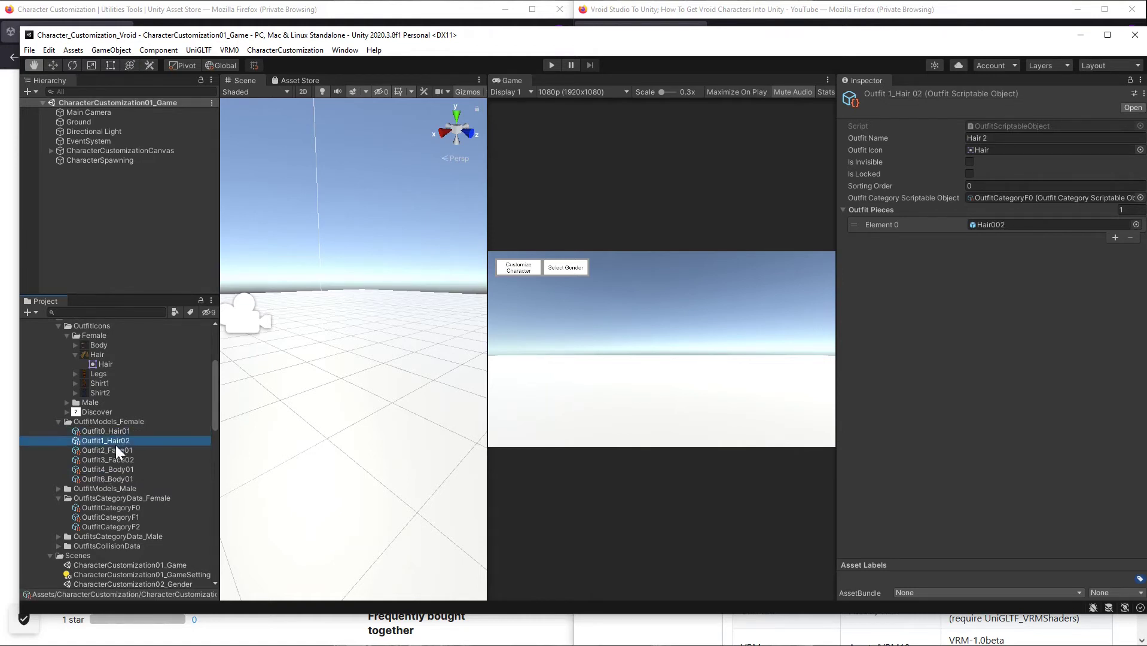
Rename the Outfit6_Body01 asset as Outfit5_Body01 to close the gap in the outfit numbering.
click(115, 451)
click(116, 461)
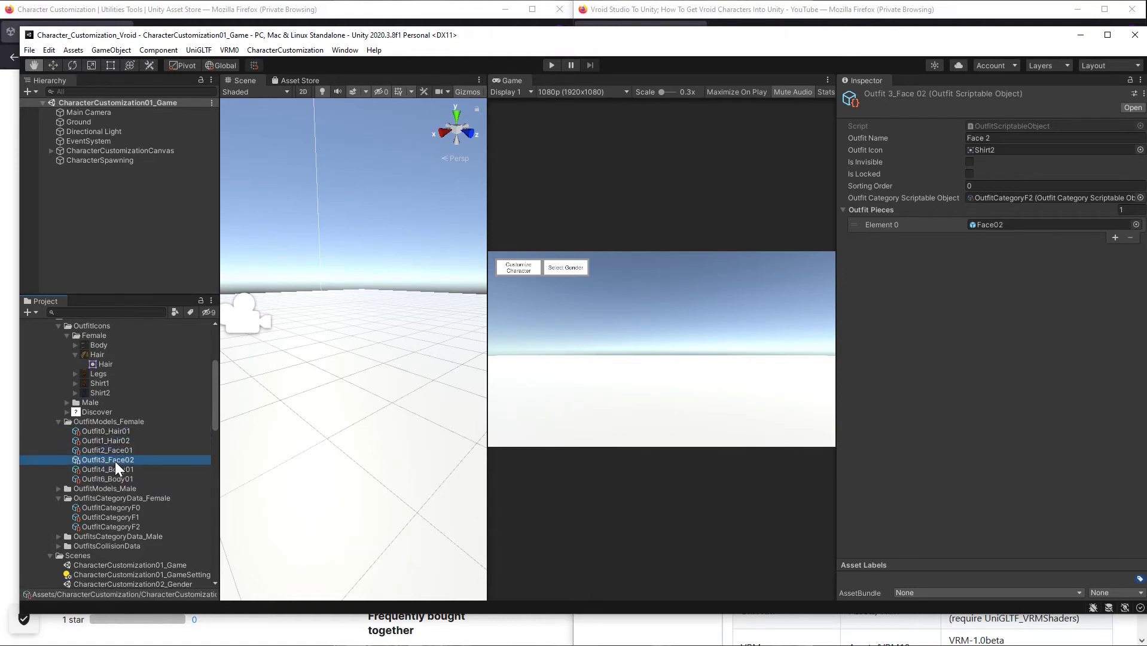
click(112, 469)
click(107, 478)
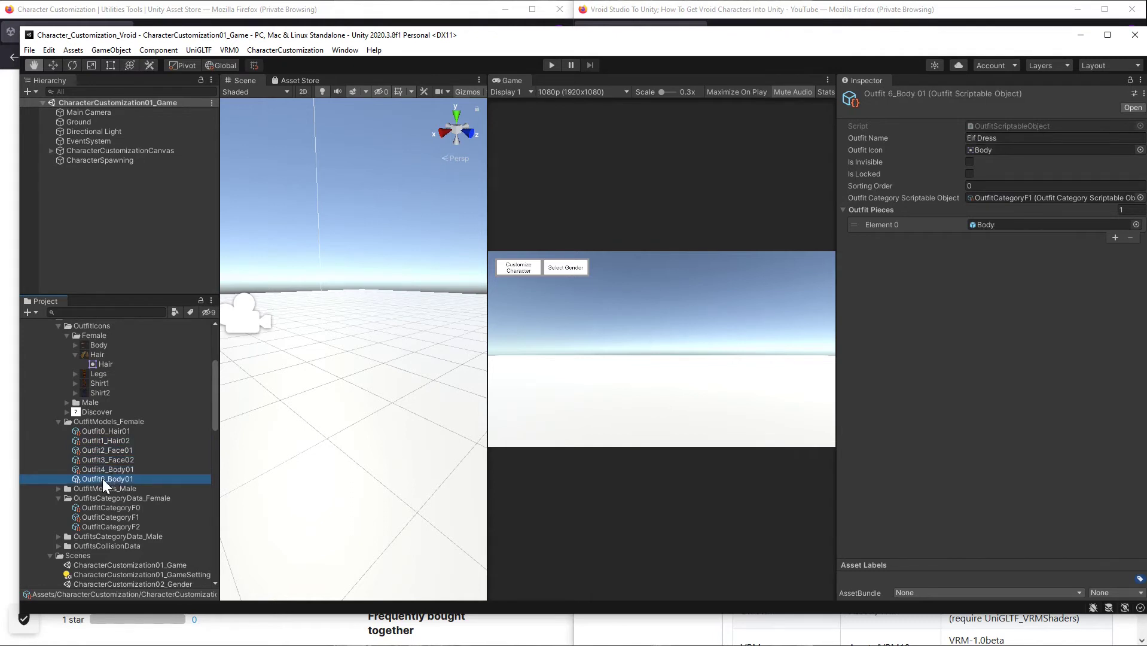
click(104, 478)
click(105, 478)
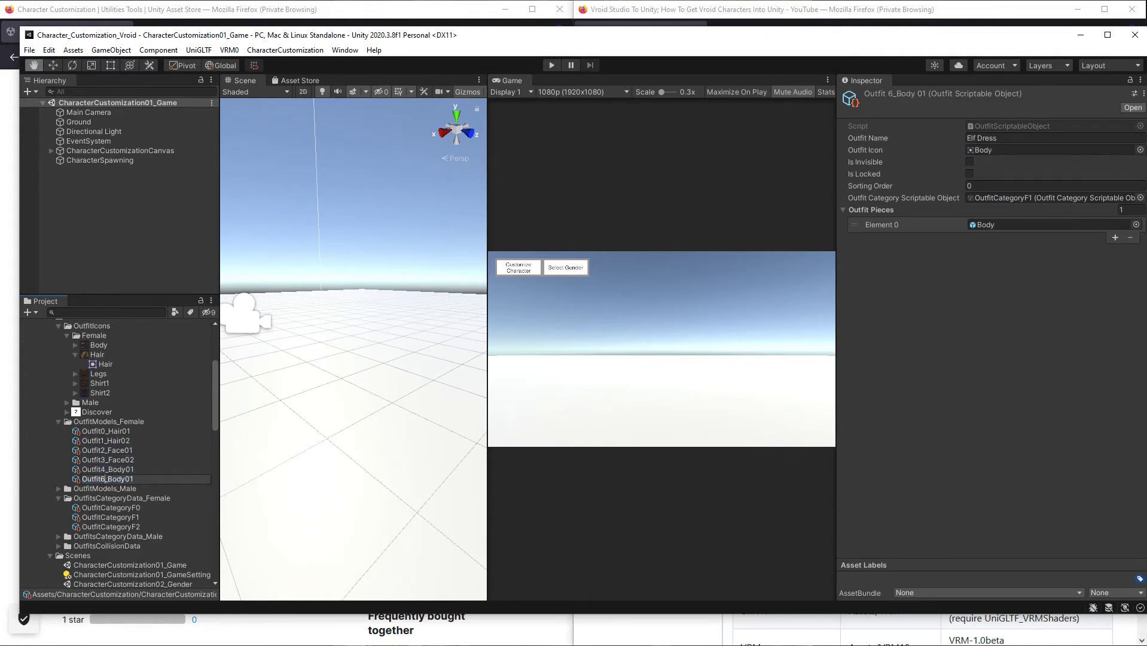
key(BackSpace)
text(5)
key(Return)
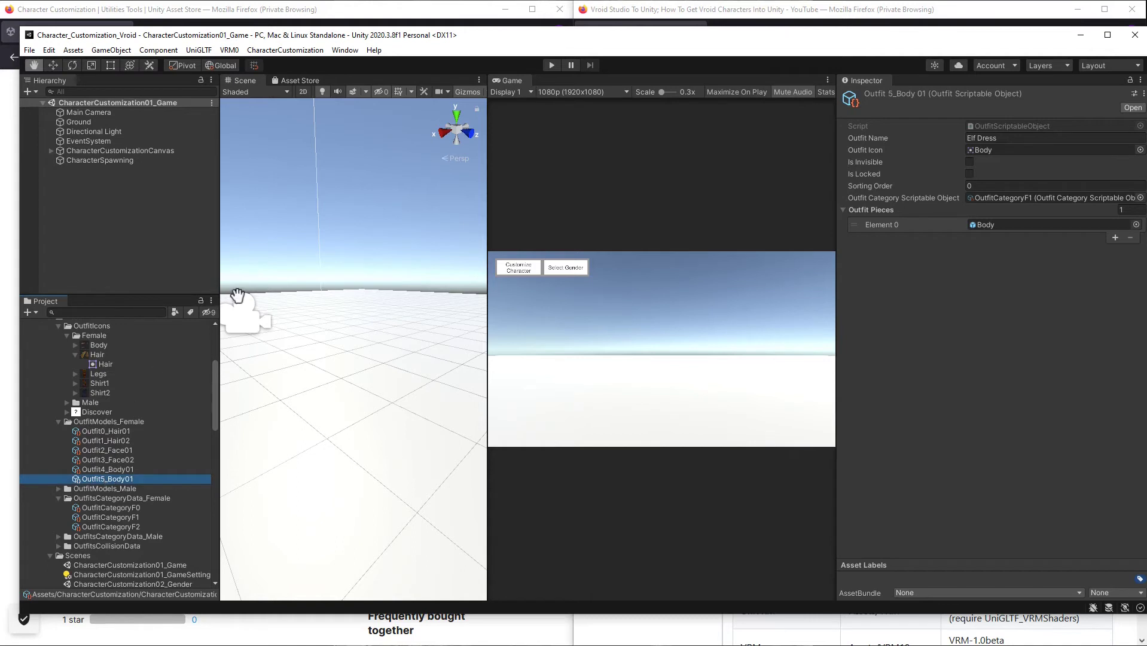
Open the female outfits collision matrix, dock it below the Scene view and enlarge its area to show the whole matrix.
click(287, 50)
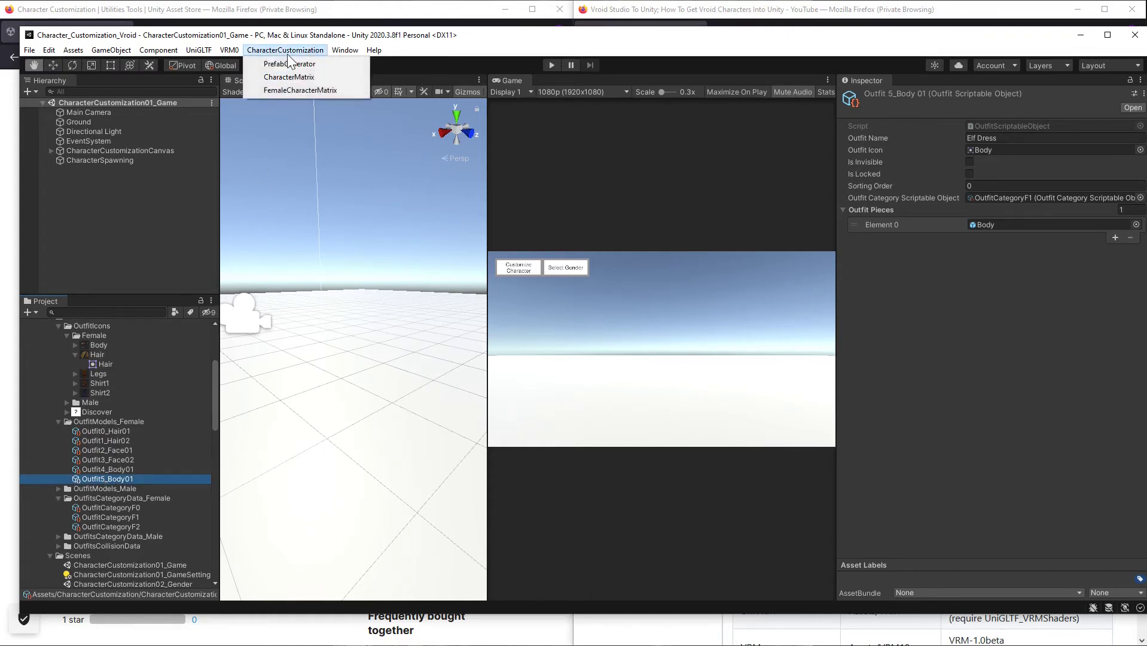
click(289, 91)
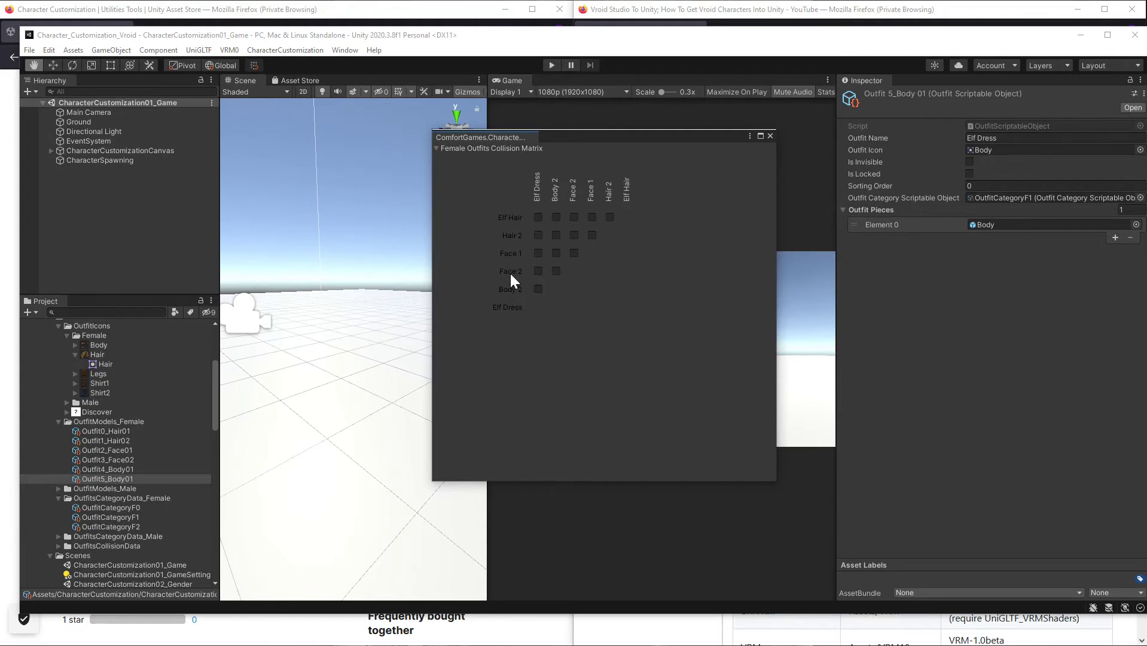
drag(481, 137, 338, 485)
drag(368, 426, 367, 365)
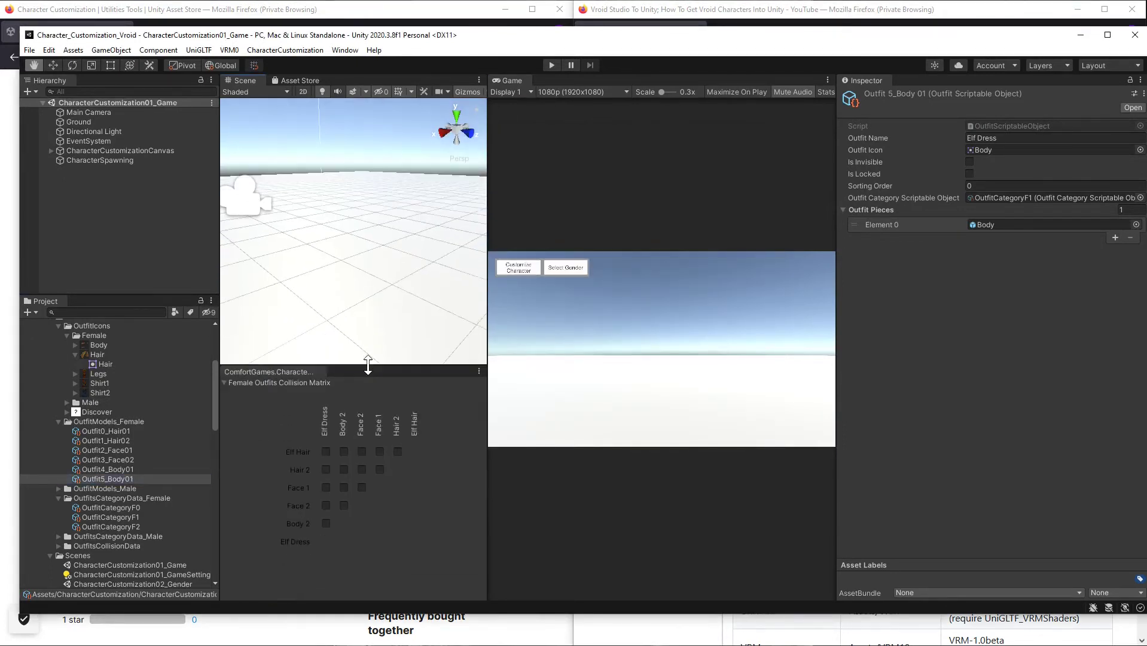
Set the Outfit Name of Outfit1_Hair02 to Red Hair.
click(116, 431)
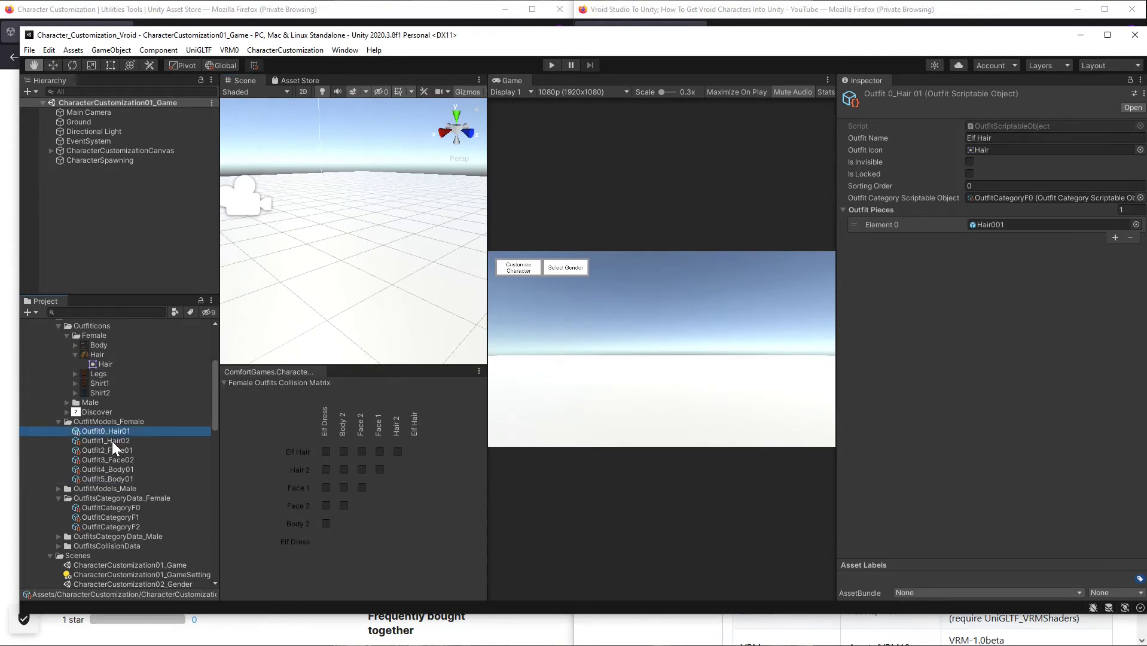
click(112, 442)
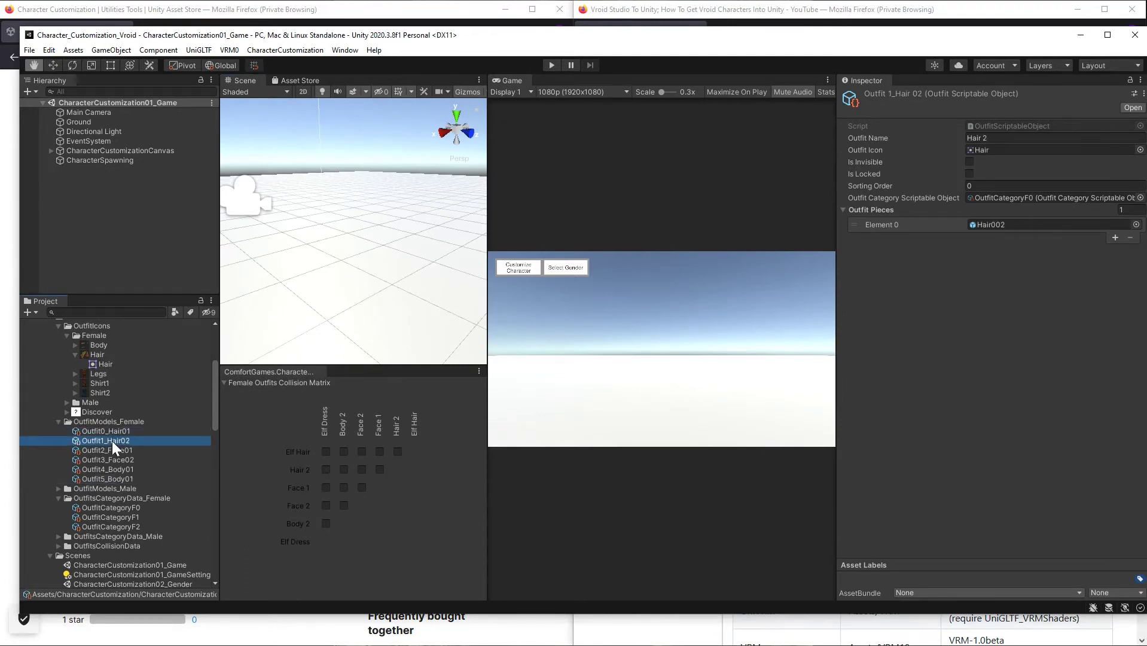
click(997, 138)
text(R)
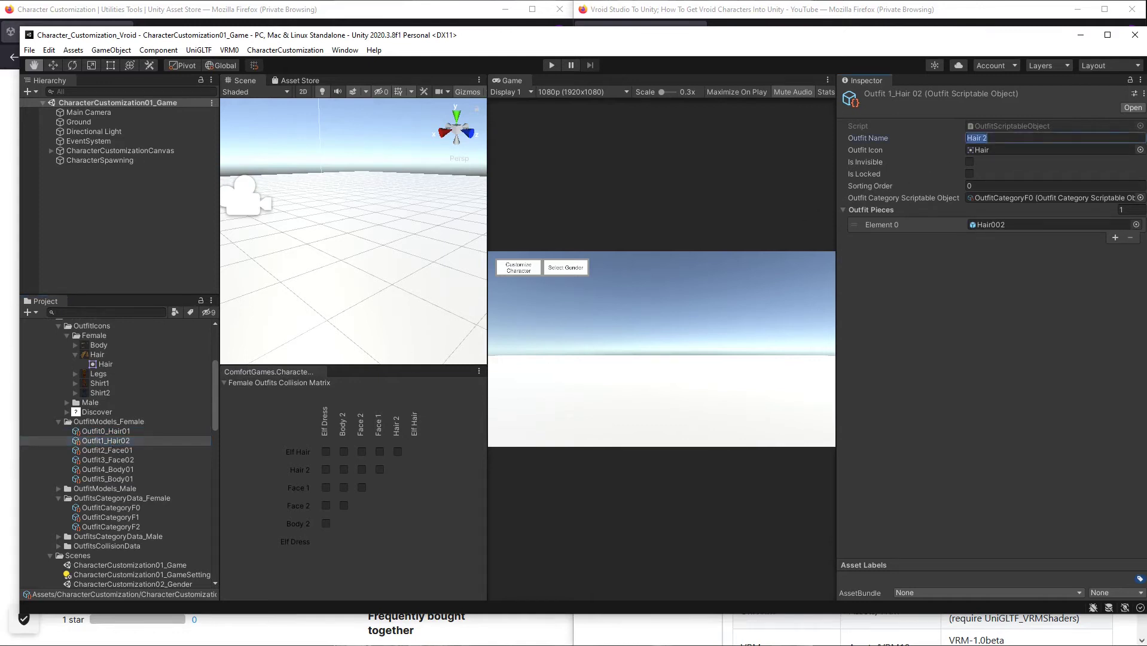
text(ed Hair)
click(437, 431)
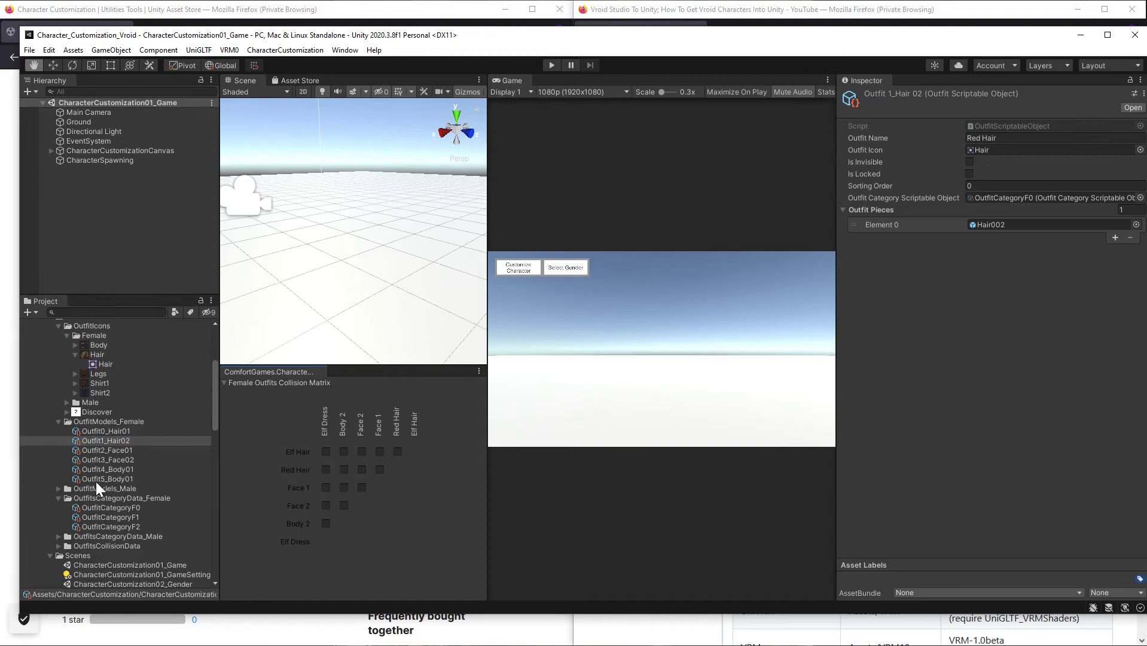
Check the hair and first face outfits, and set the Outfit Name of Outfit3_Face02 to Green Face.
click(119, 431)
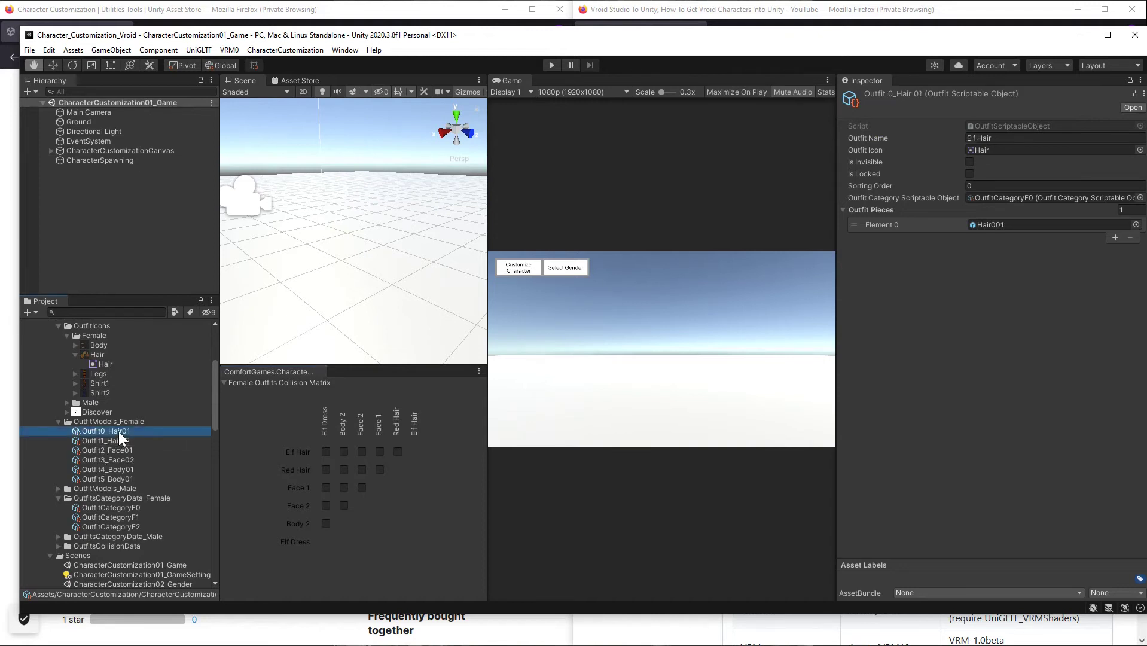
click(115, 442)
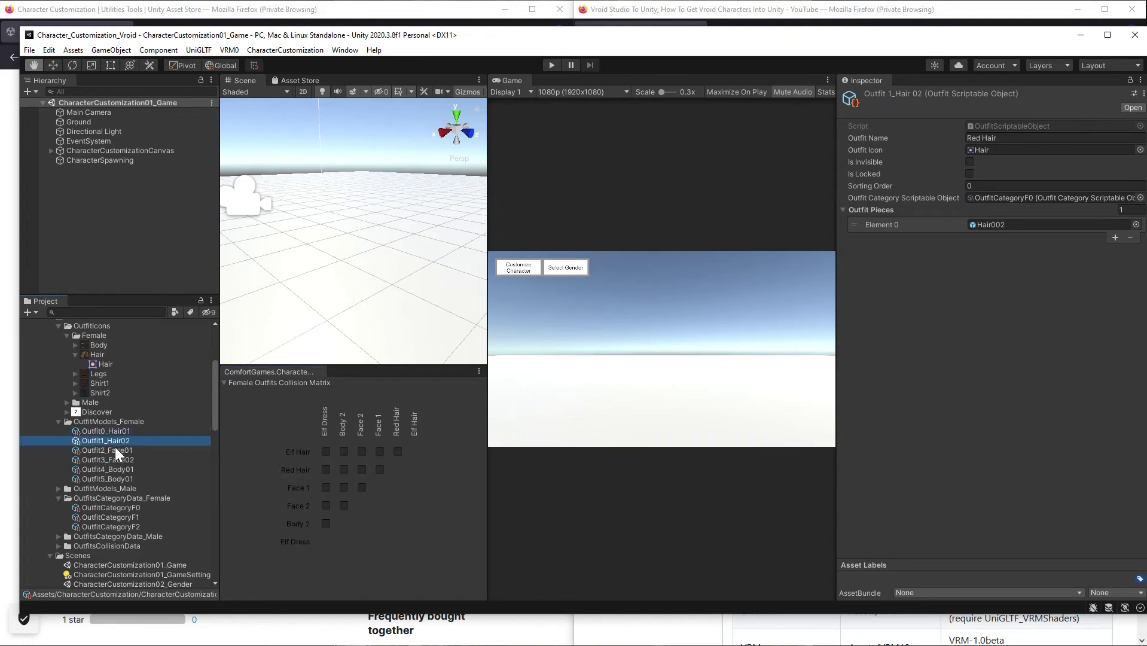
click(116, 451)
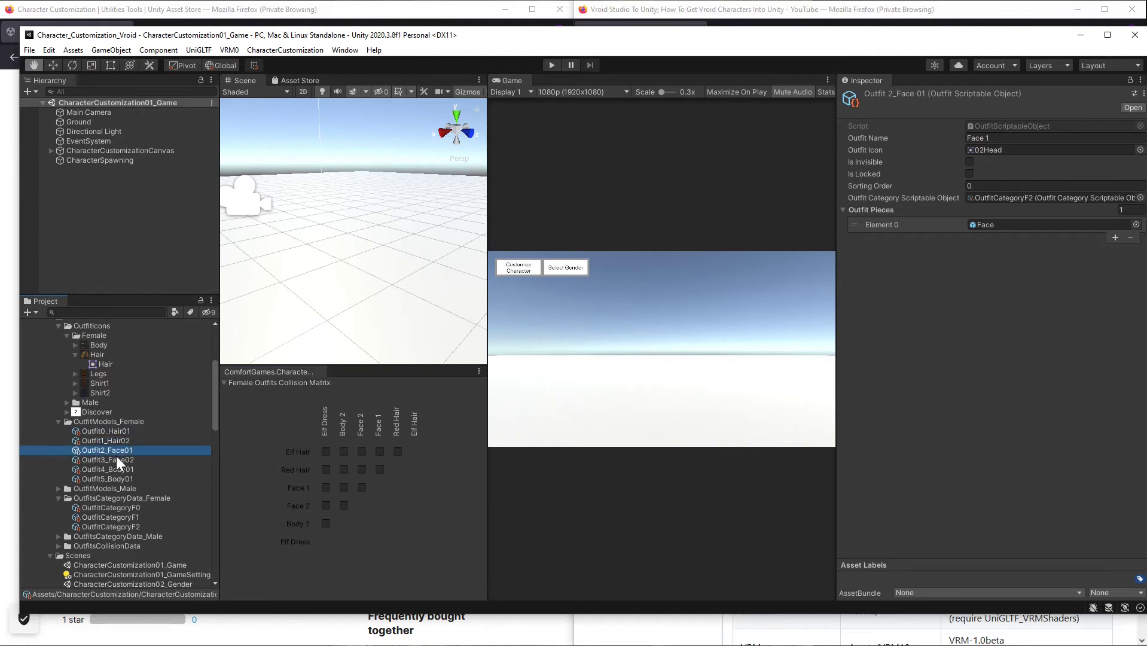
click(115, 459)
click(1016, 138)
key(ctrl+a)
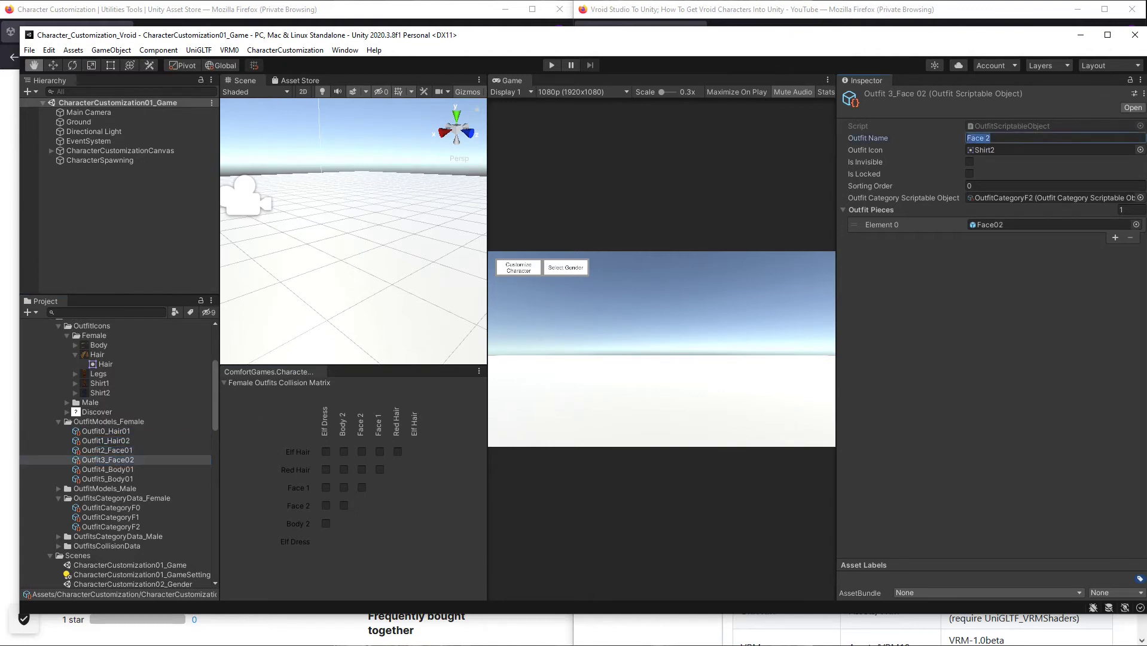
text(Green Face)
Compare the two body outfits and rename the Body 2 asset, Outfit4_Body01, as Outfit6_Body01.
click(126, 468)
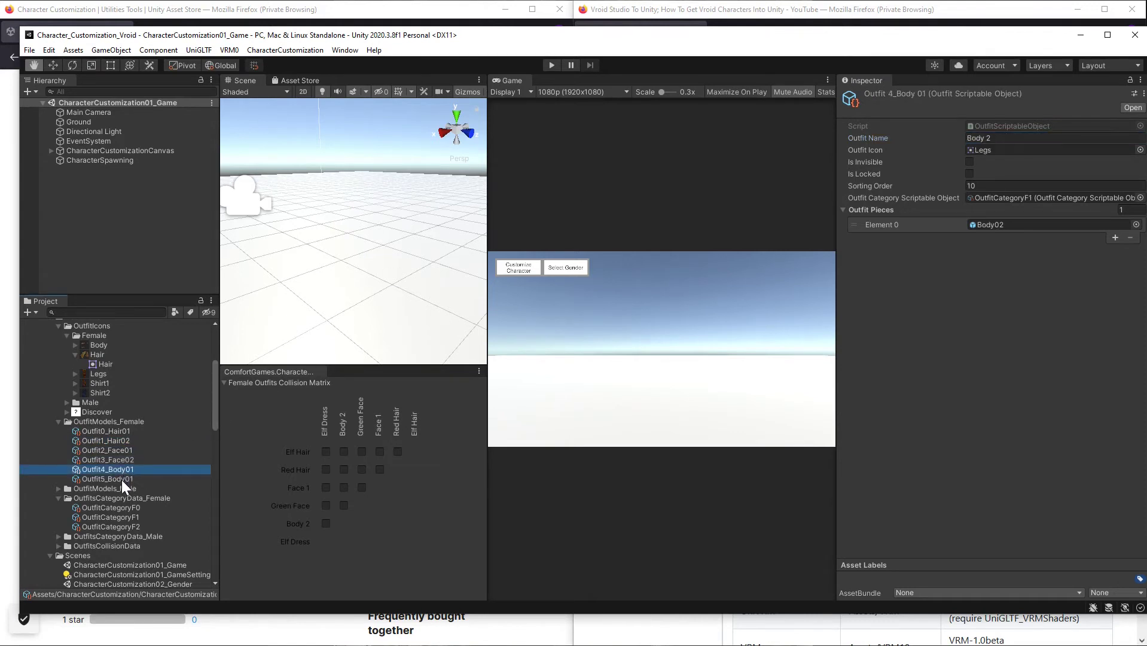
click(123, 479)
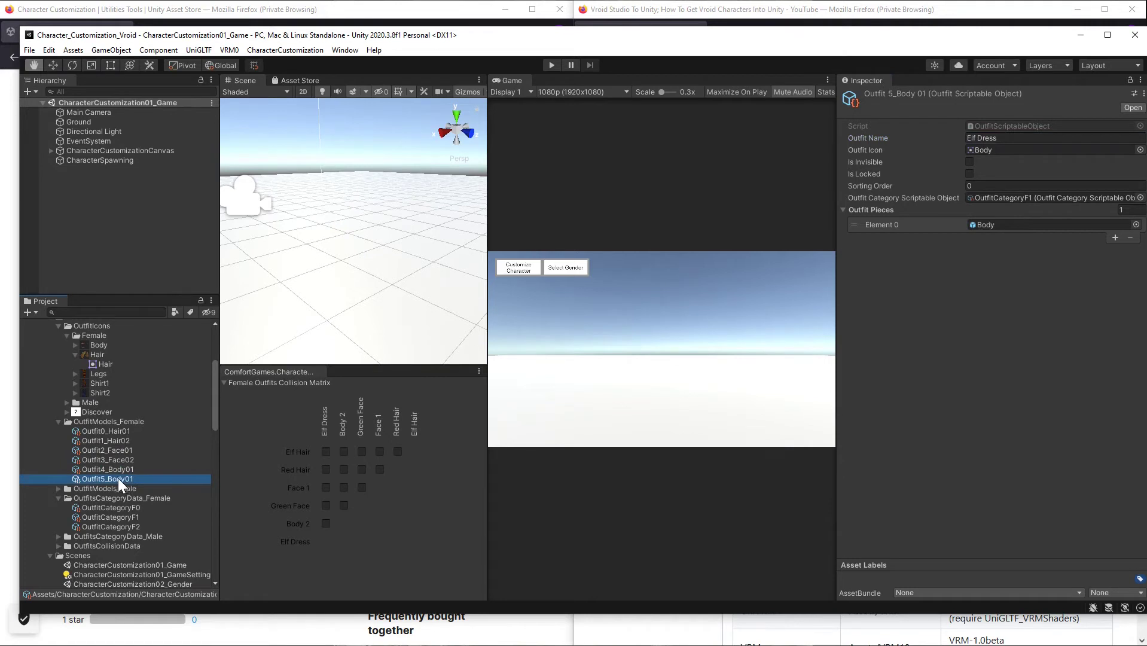
click(105, 470)
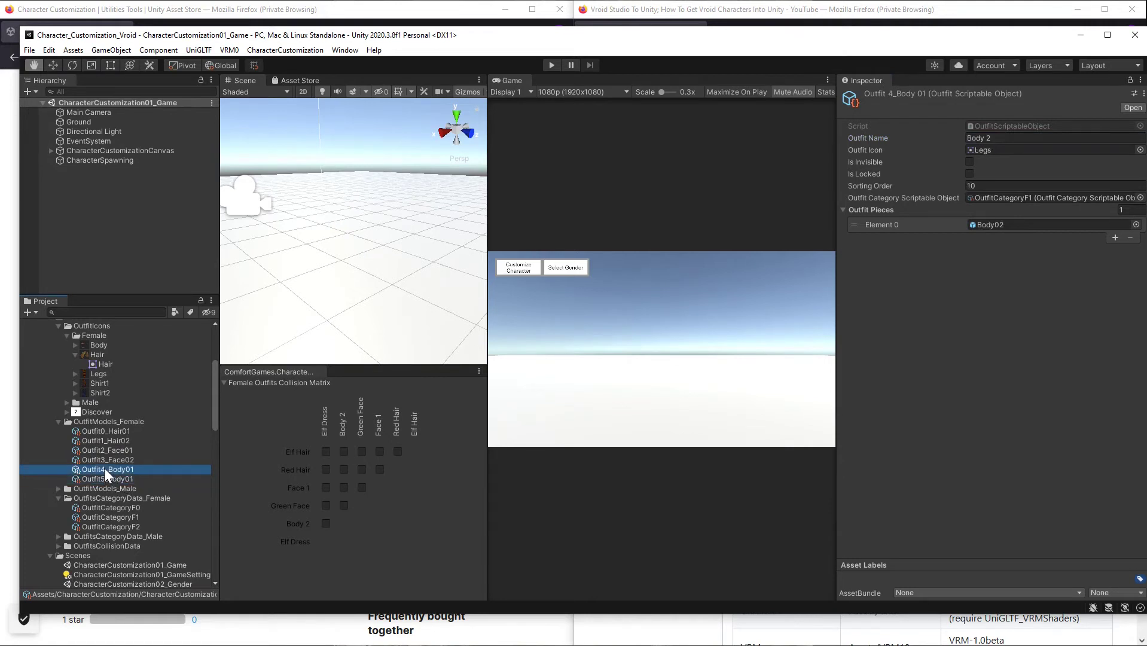
click(104, 467)
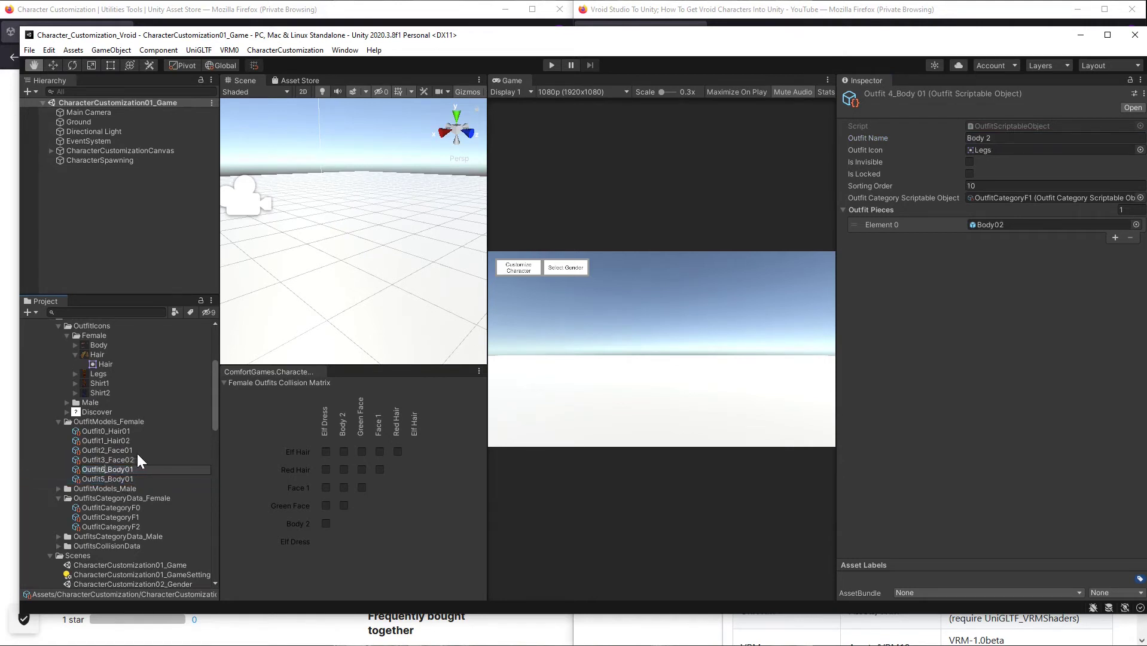
key(BackSpace)
text(6)
key(Return)
Rename the Elf Dress asset, Outfit5_Body01, as Outfit4_Body01.
click(103, 470)
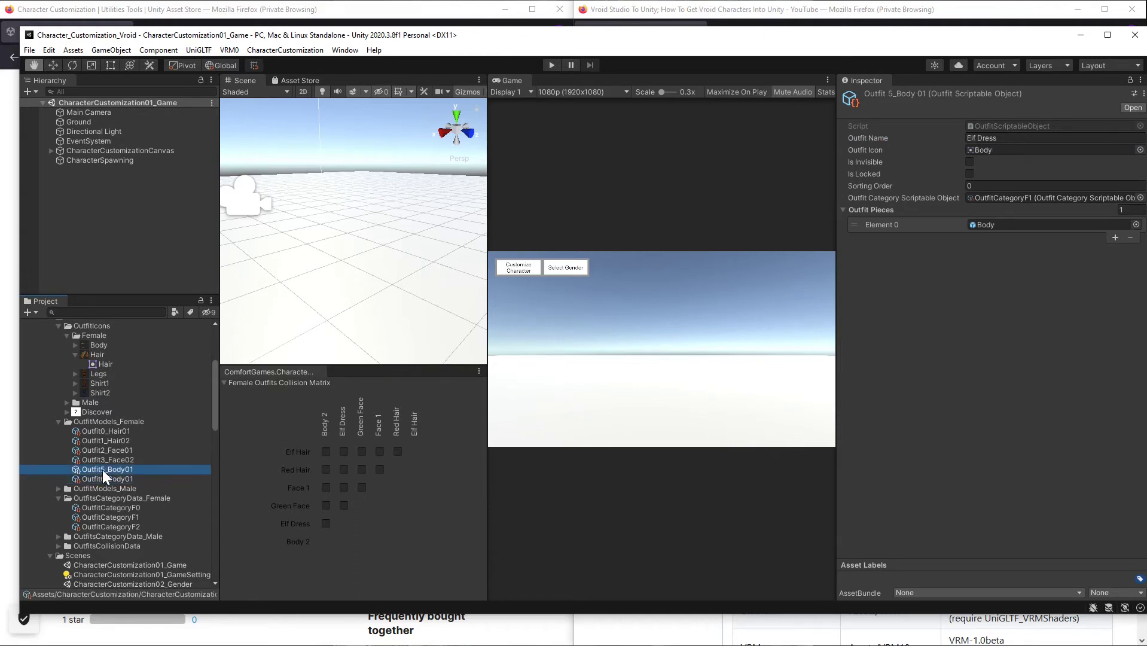
click(103, 469)
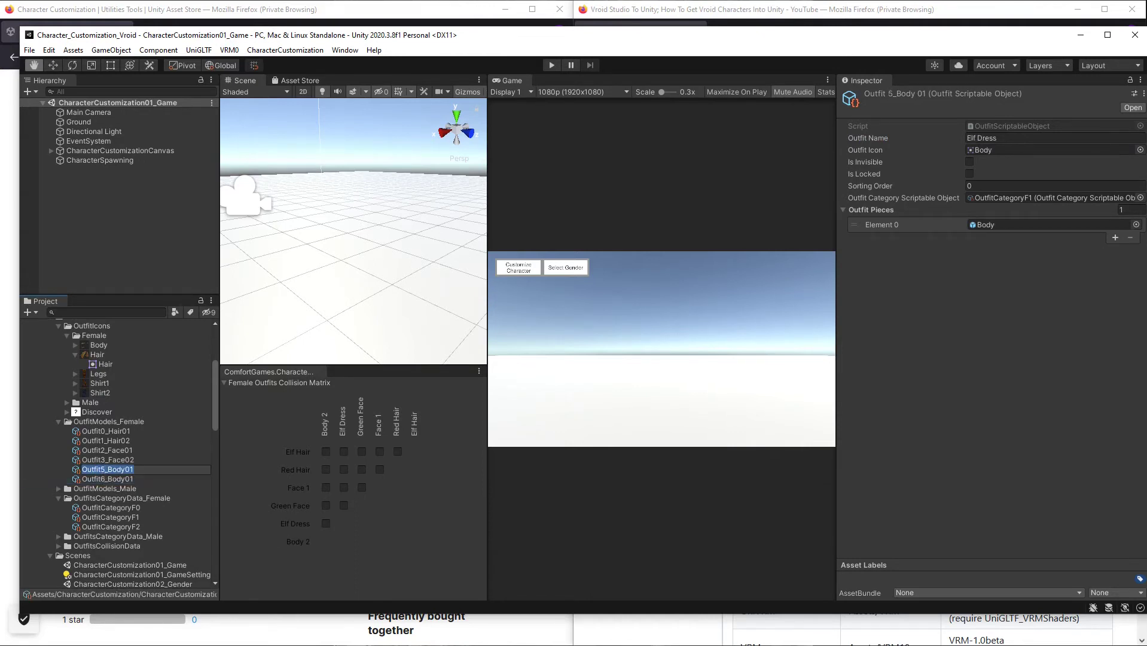
key(Right)
key(BackSpace)
text(4)
key(Return)
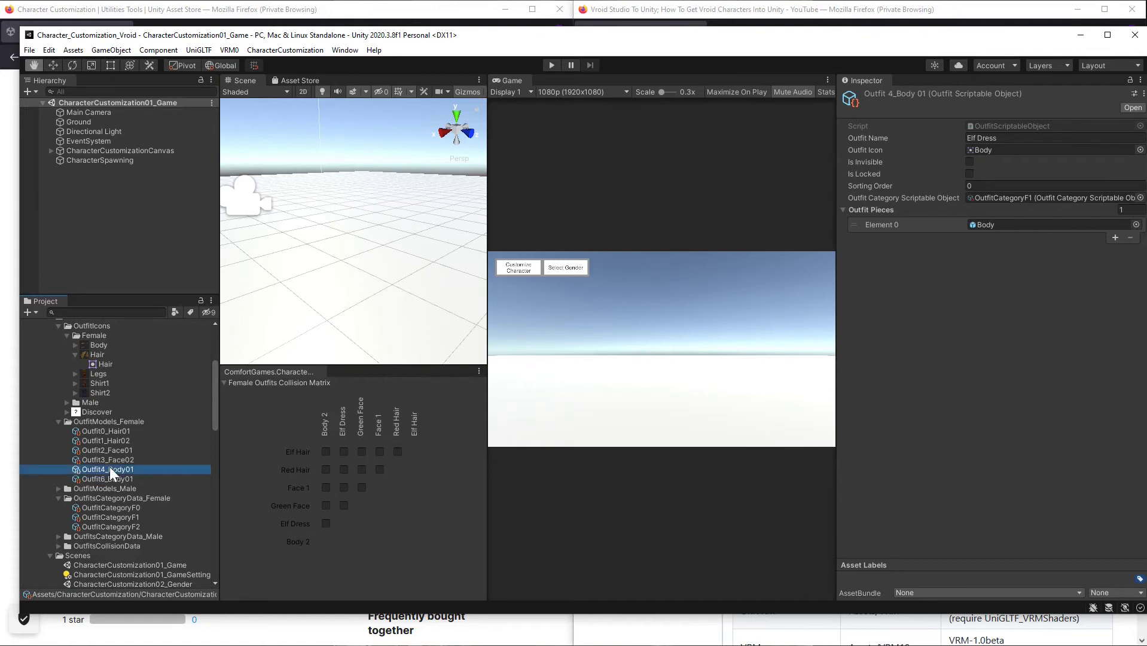
Rename the Body 2 asset, Outfit6_Body01, as Outfit5_Body02.
click(105, 478)
click(105, 478)
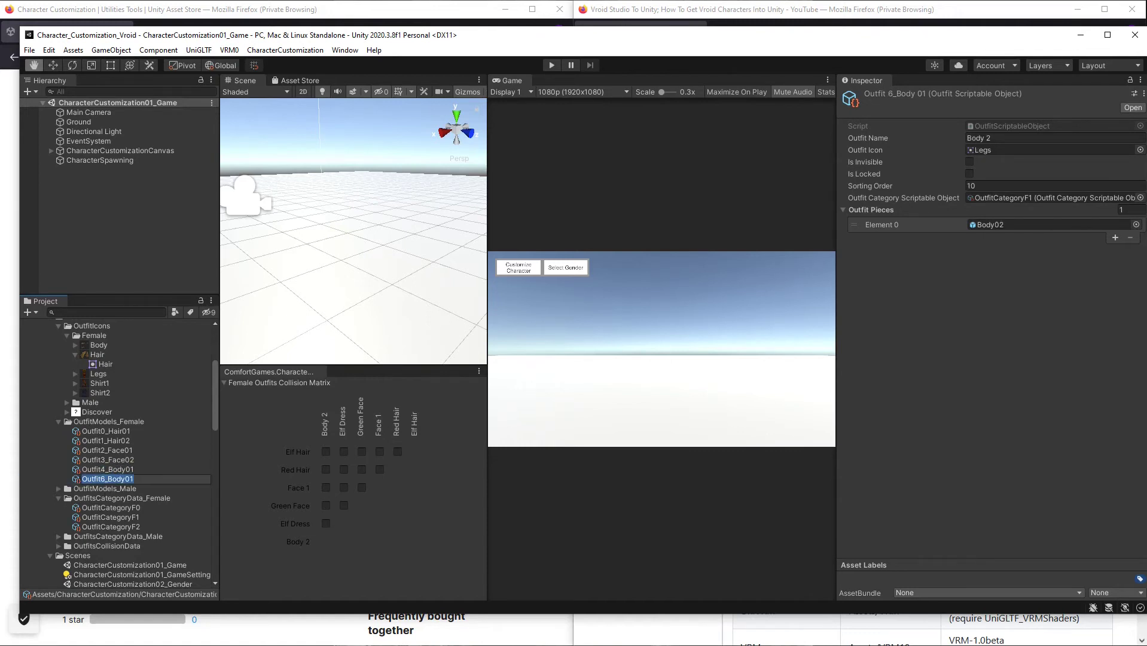
click(105, 478)
key(BackSpace)
text(5)
key(End)
key(BackSpace)
text(2)
click(104, 479)
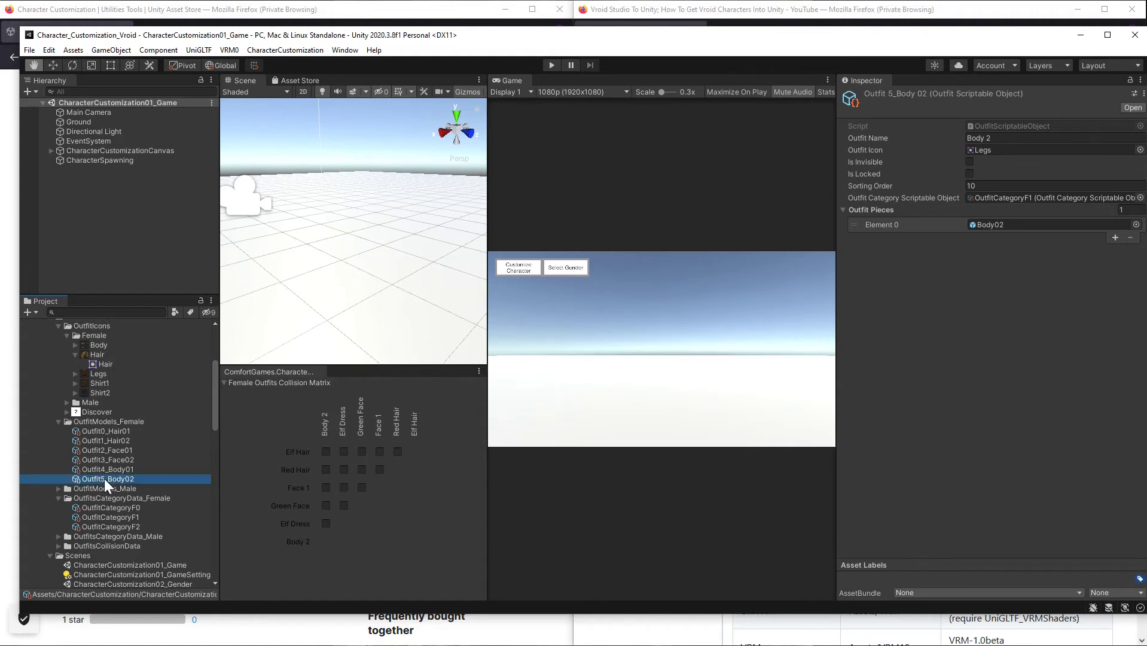
Set the Outfit Name of Outfit5_Body02 to Elf Uniform.
click(114, 469)
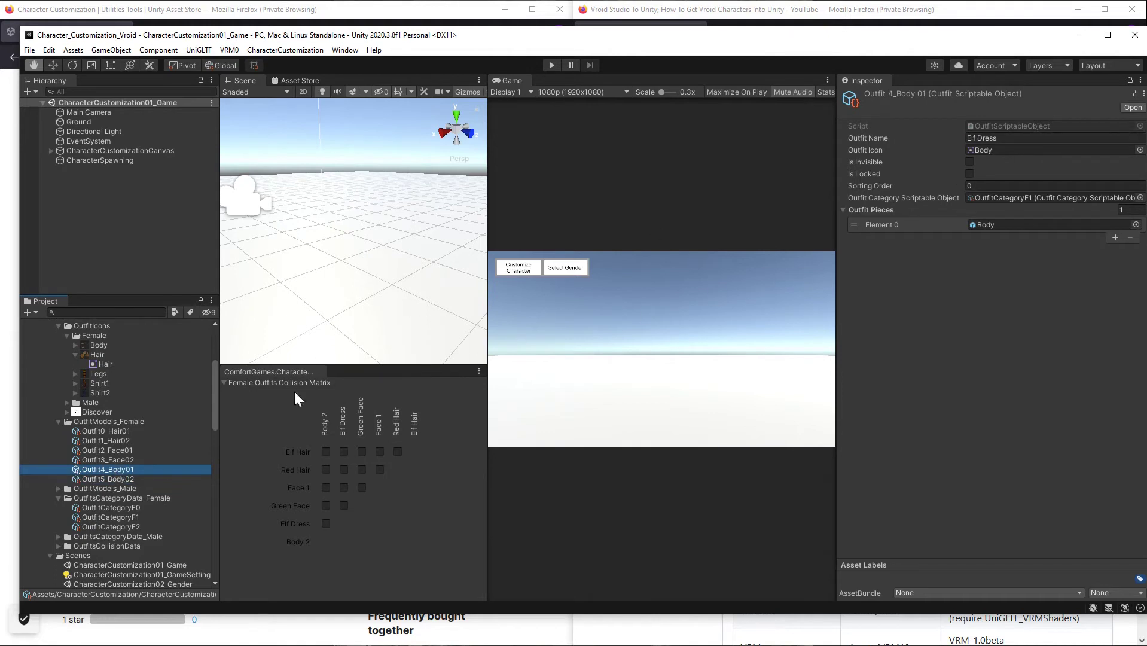
click(127, 479)
click(1028, 138)
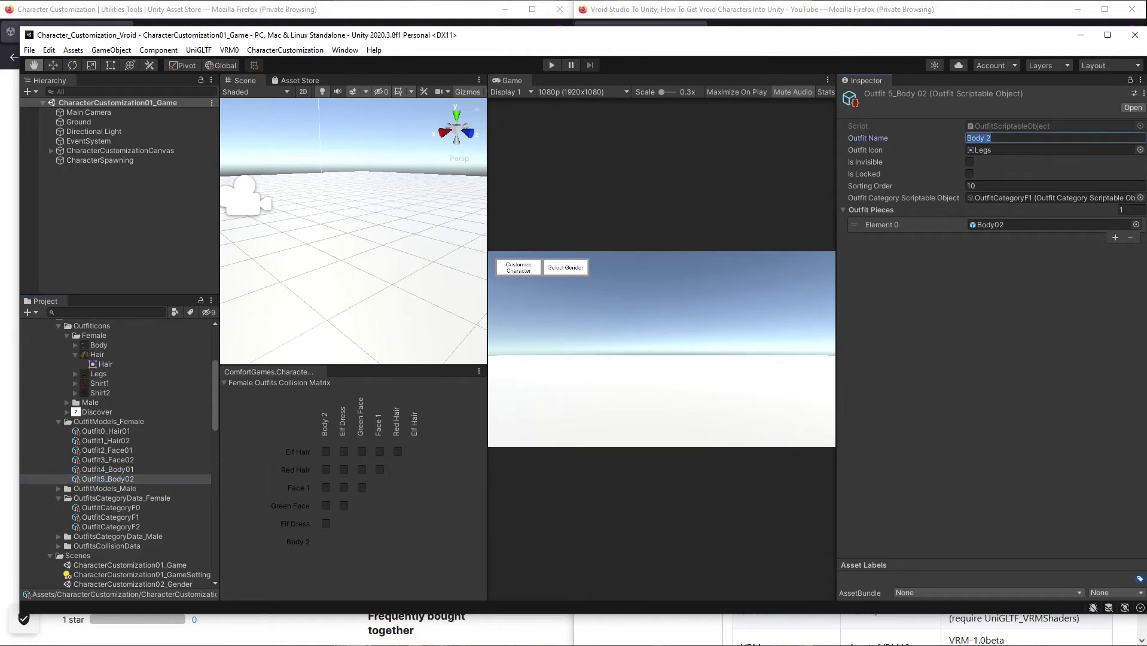
text(Elf Uniform)
click(120, 450)
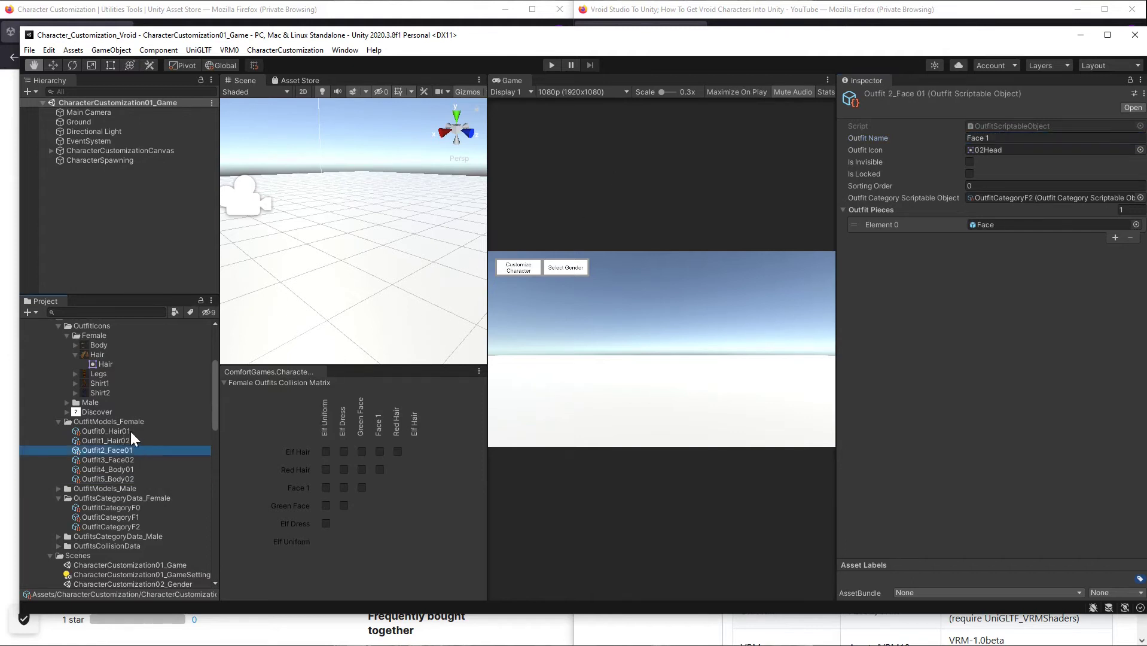
click(441, 536)
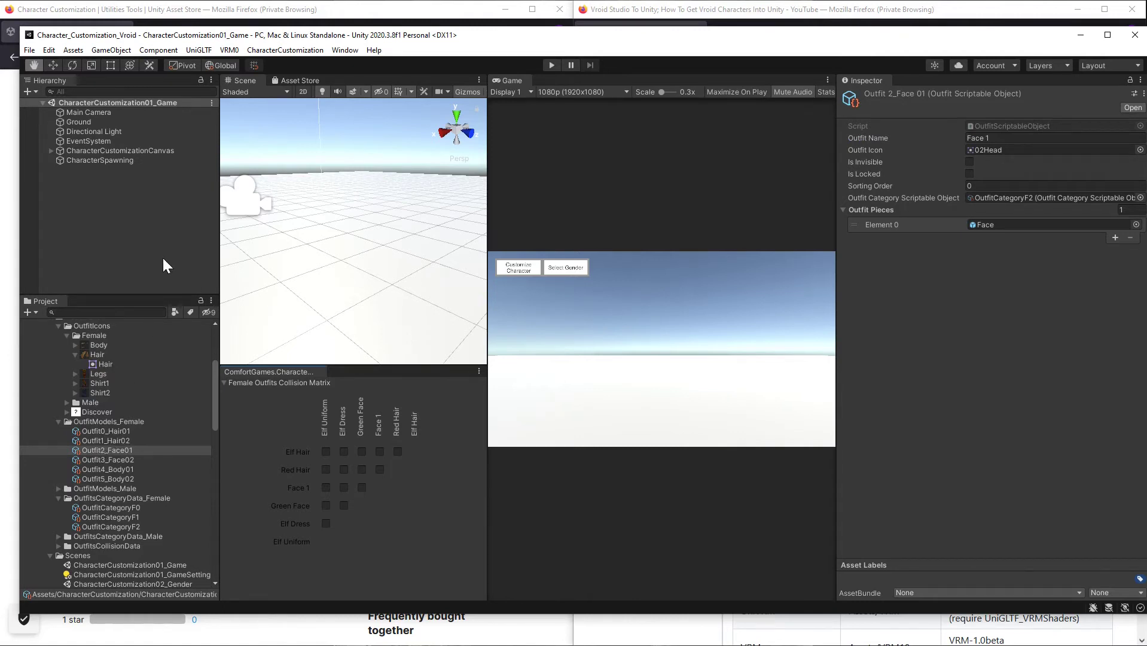
Run the game and go through gender selection to the female character customization screen.
scroll(109, 379, up, 5)
click(128, 207)
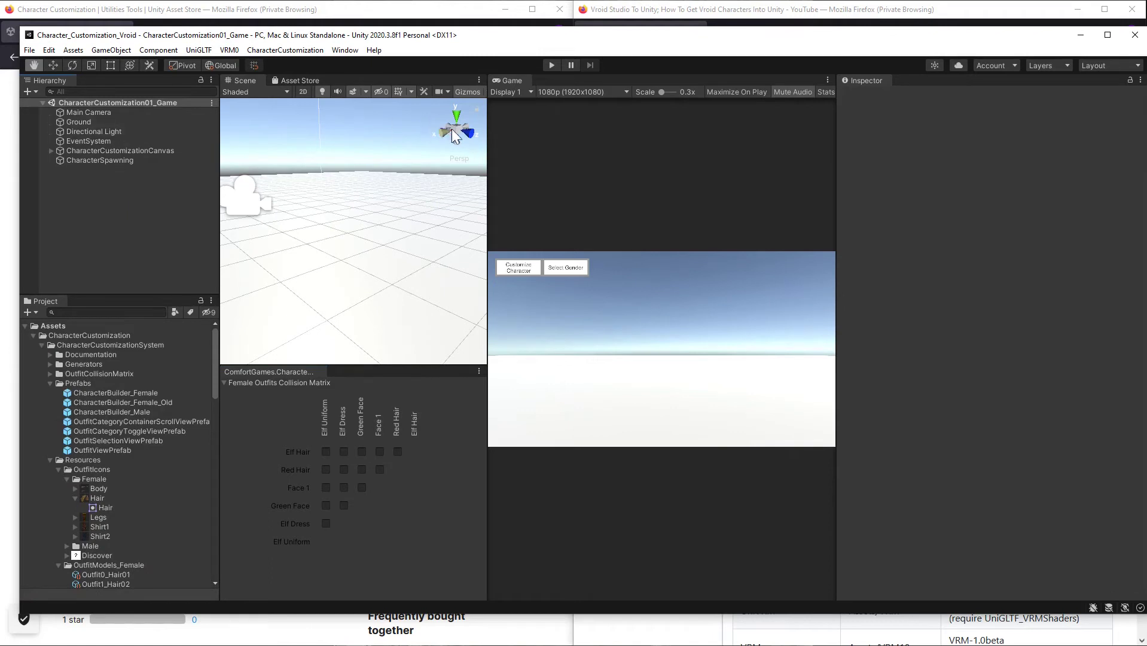
click(551, 64)
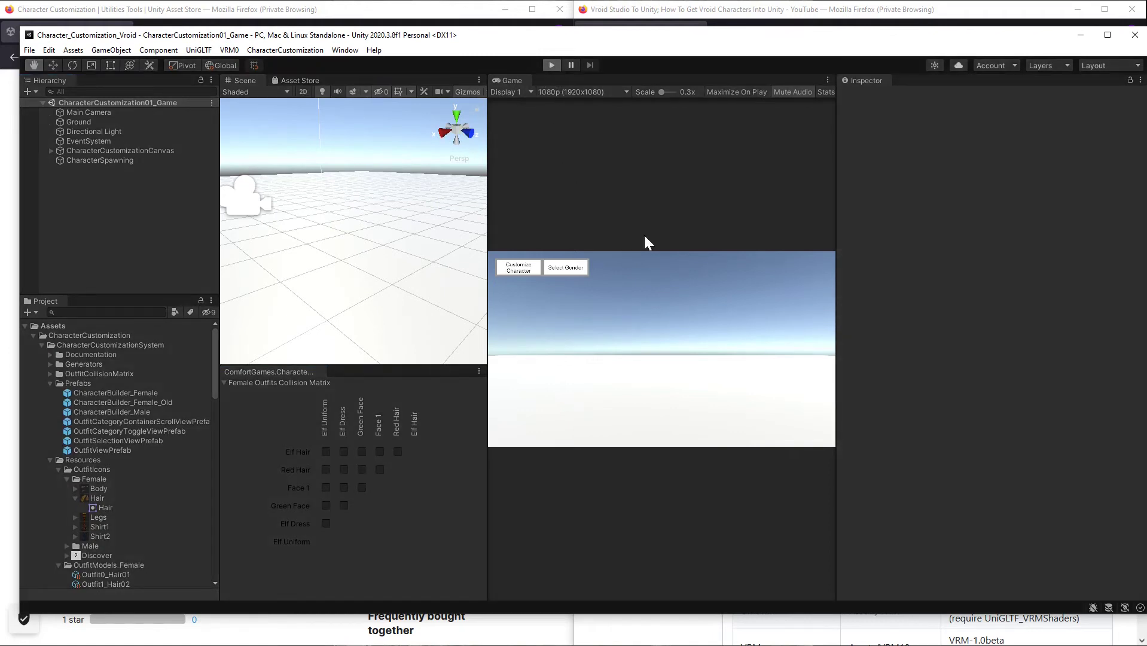
click(566, 270)
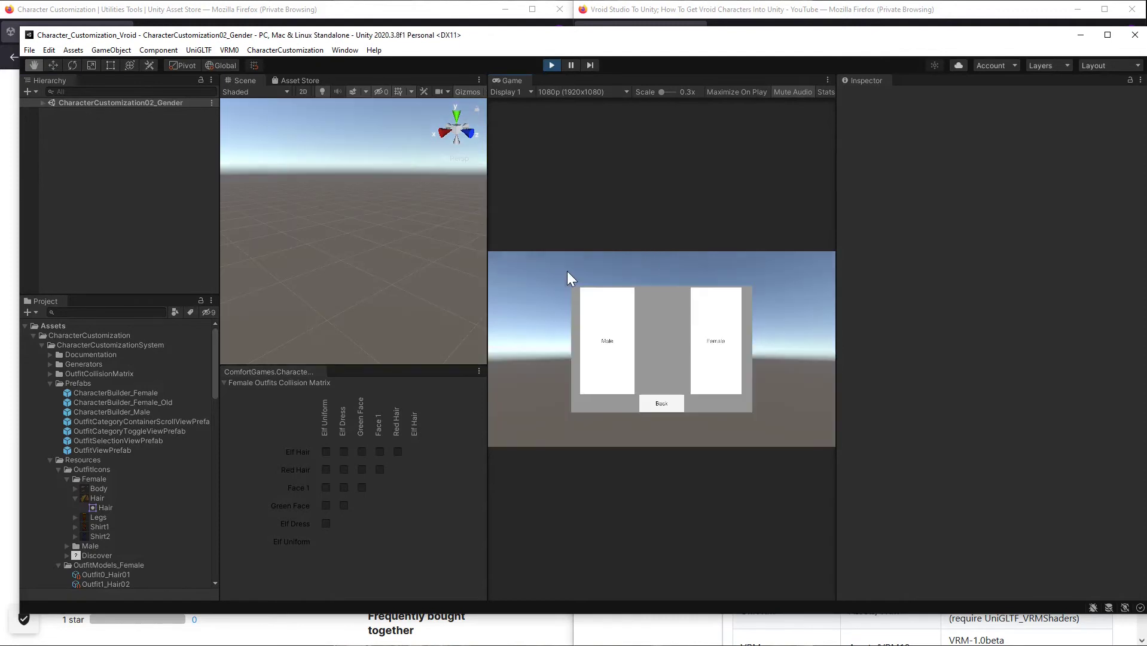
click(709, 313)
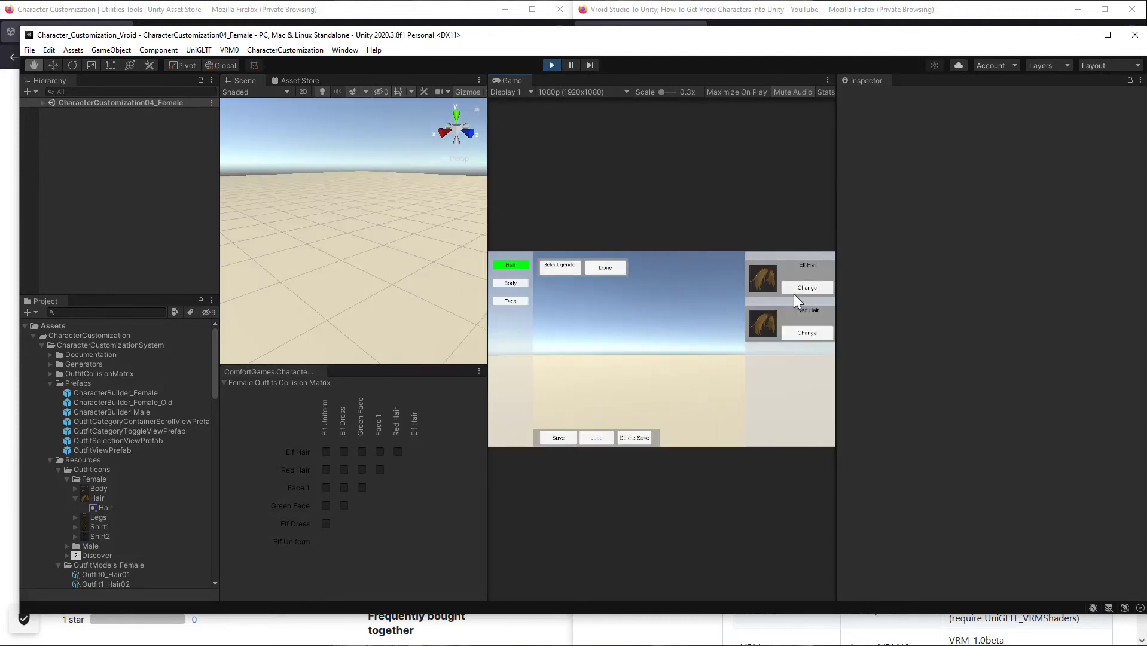
Test switching between the Elf Hair and Red Hair outfits, ending with Red Hair on the character.
click(807, 287)
click(800, 334)
click(805, 284)
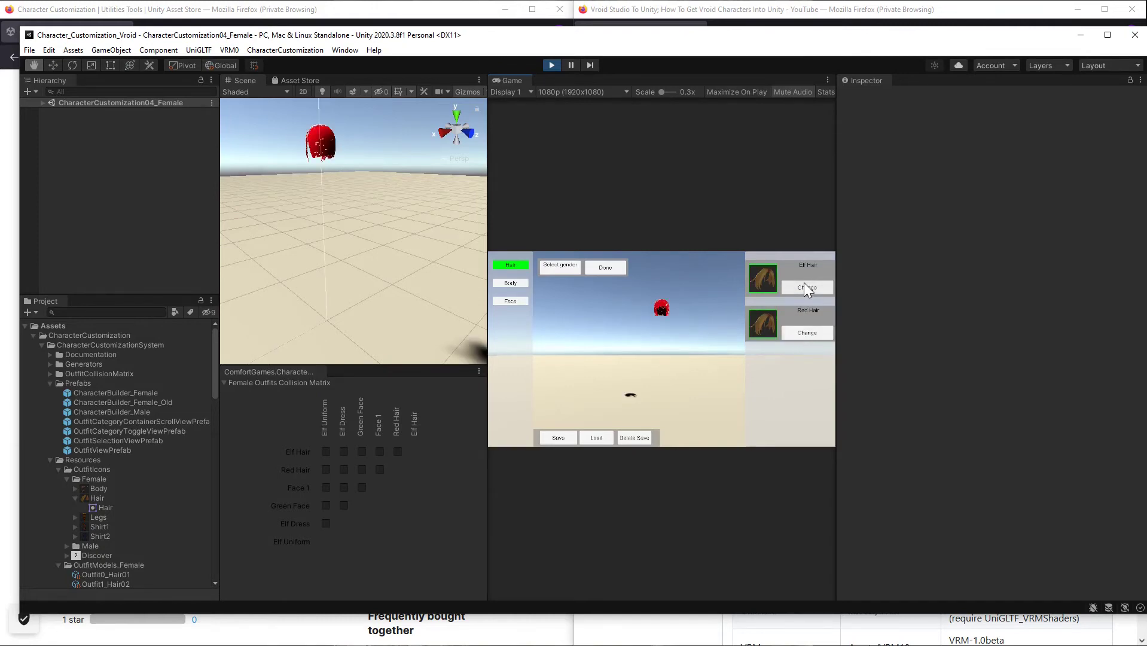
click(800, 334)
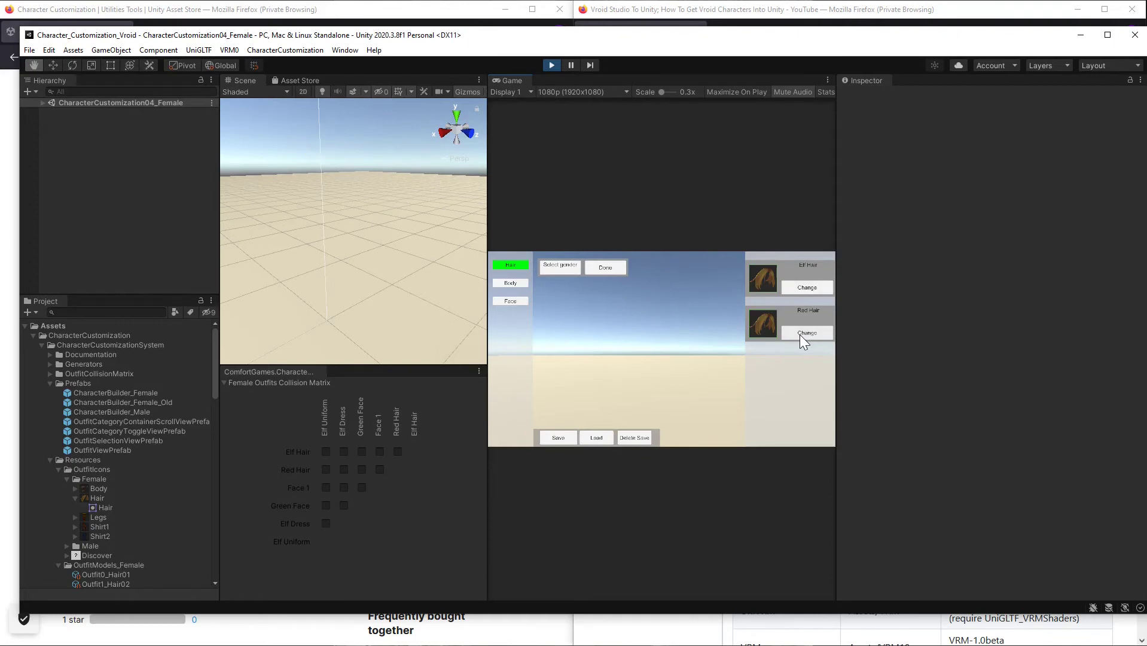
click(799, 334)
Try the Elf Uniform and the Elf Dress body outfits on the character, and stop the game.
click(503, 292)
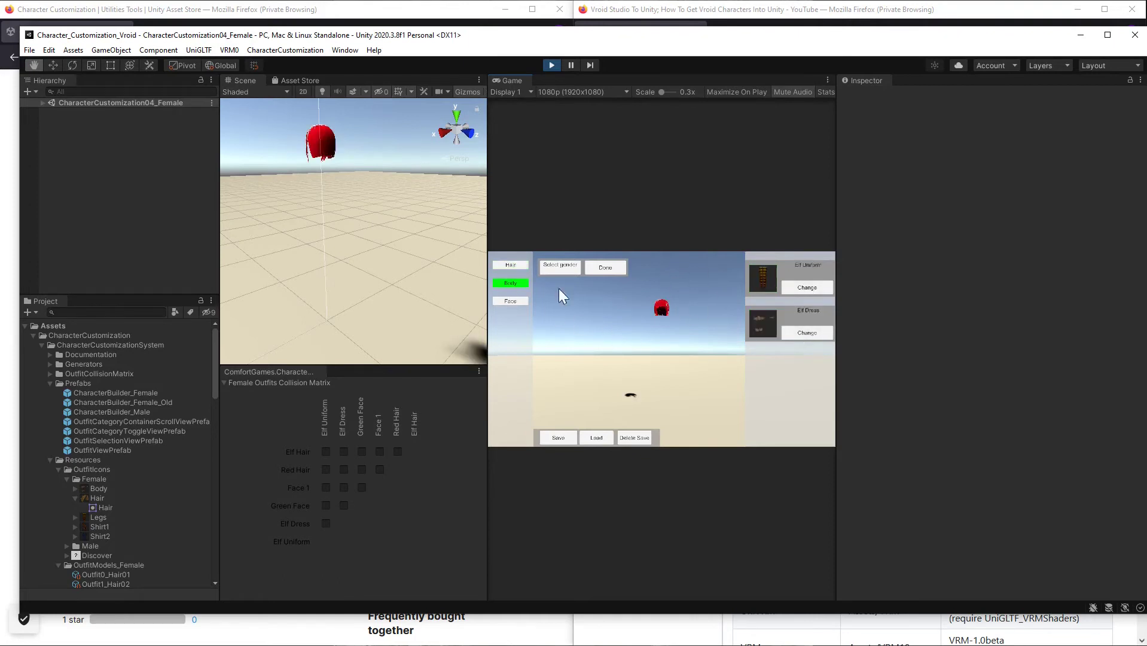
click(797, 288)
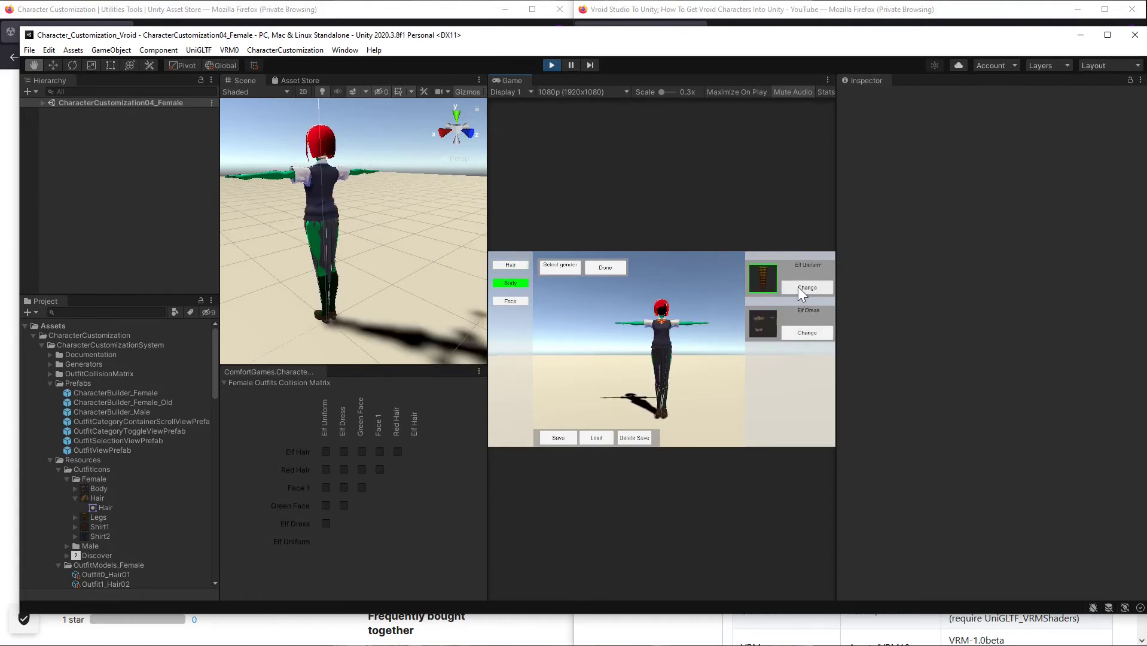
click(798, 287)
click(794, 331)
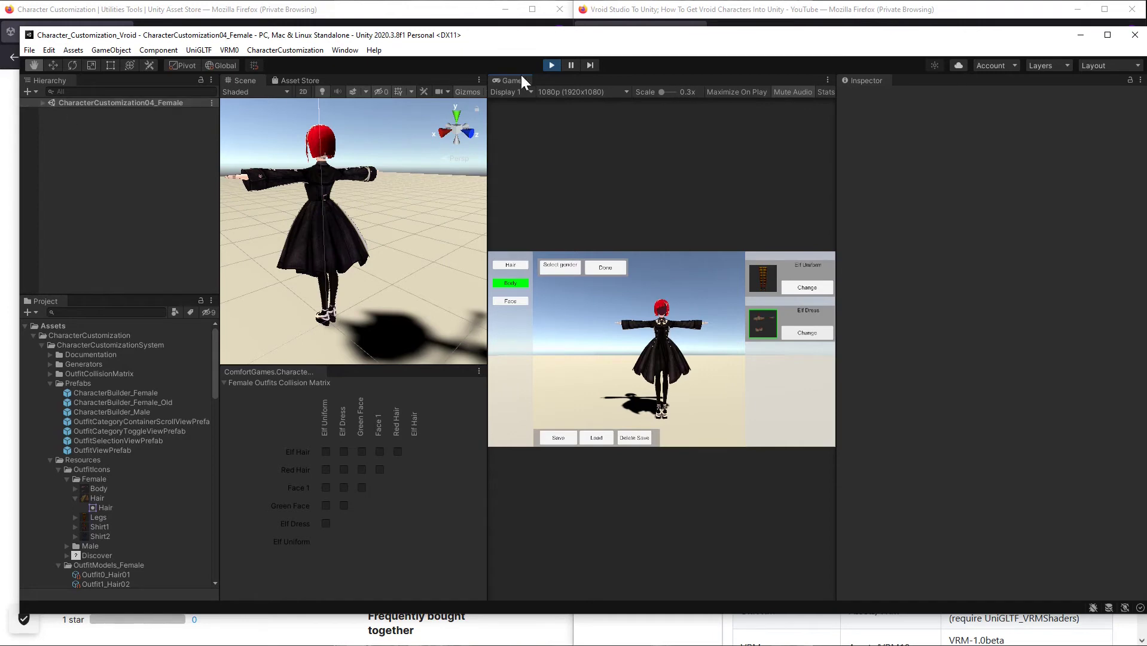
click(550, 65)
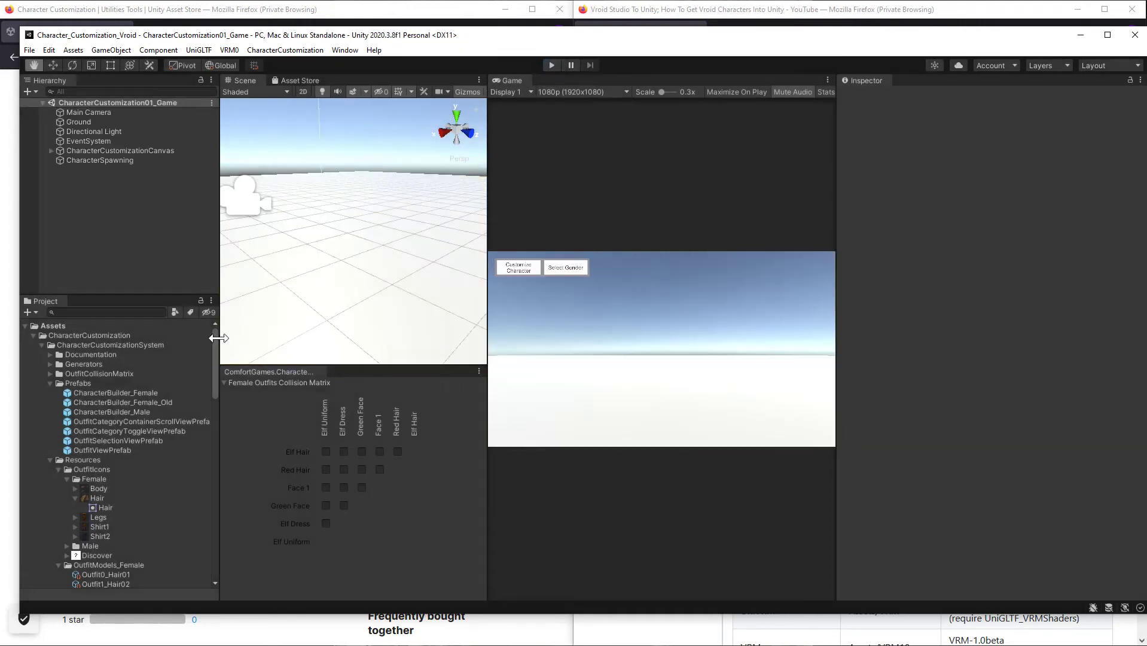
Assign ExampleAnimatorController_Female as the Animator controller of the CharacterBuilder_Female prefab.
click(130, 392)
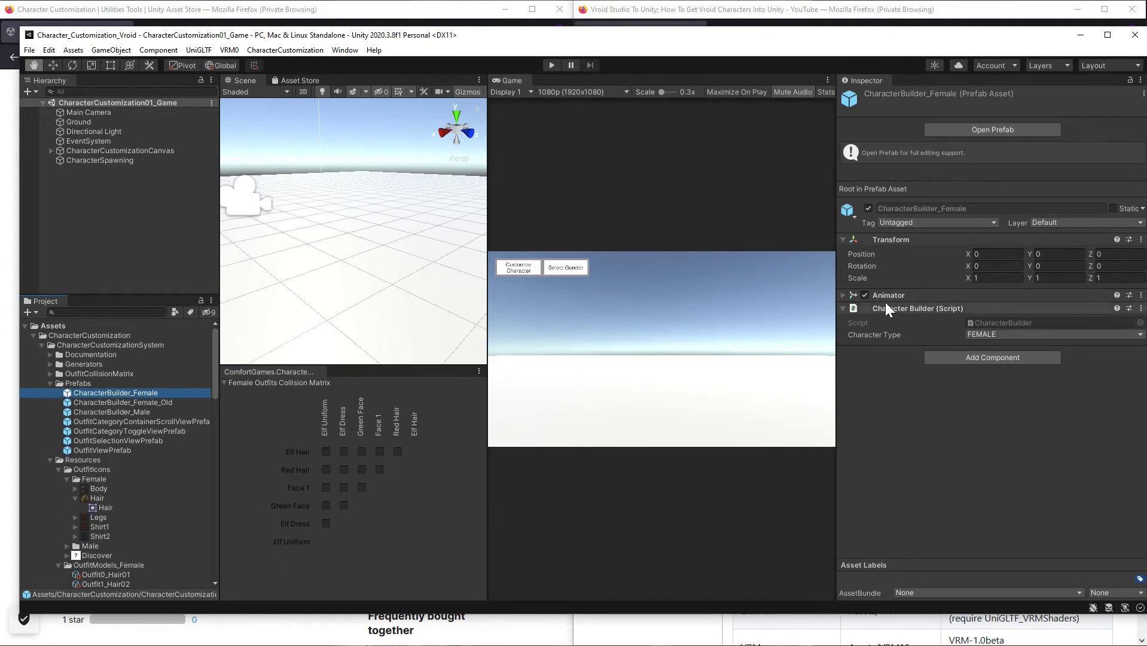
click(842, 294)
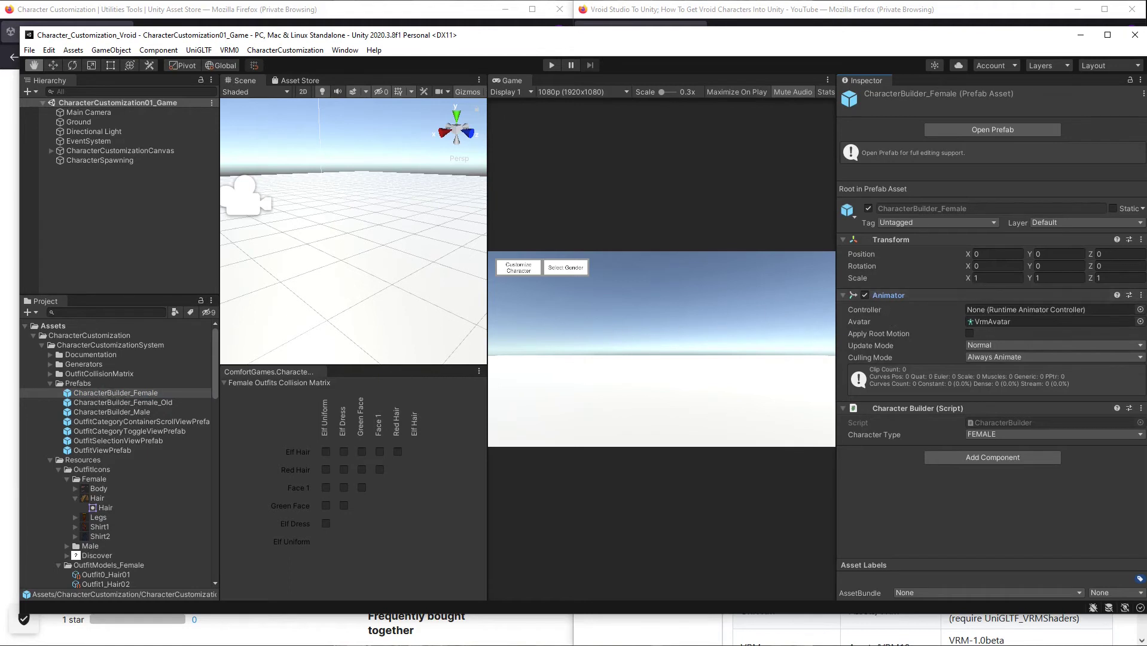
click(1139, 309)
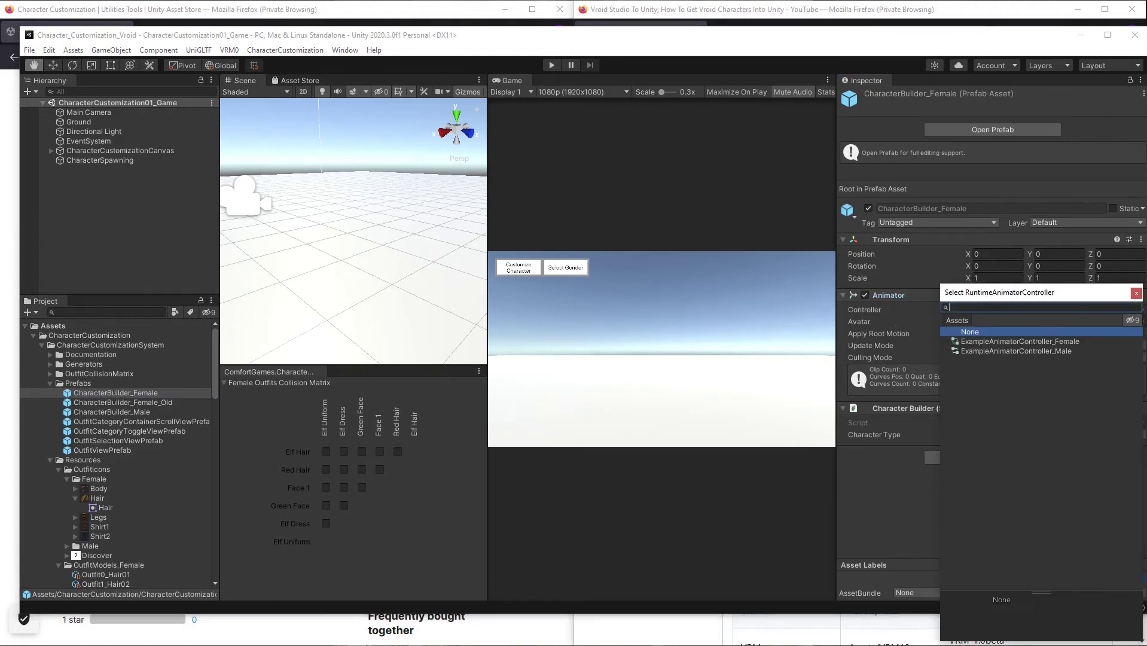
click(1037, 341)
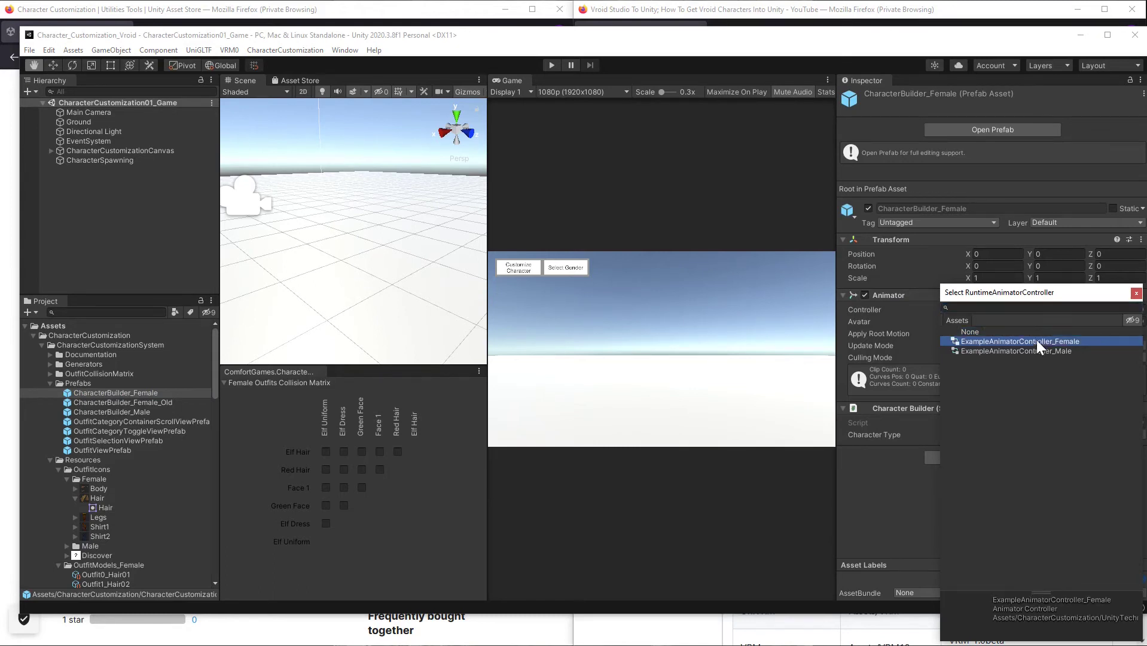
click(1136, 293)
click(206, 244)
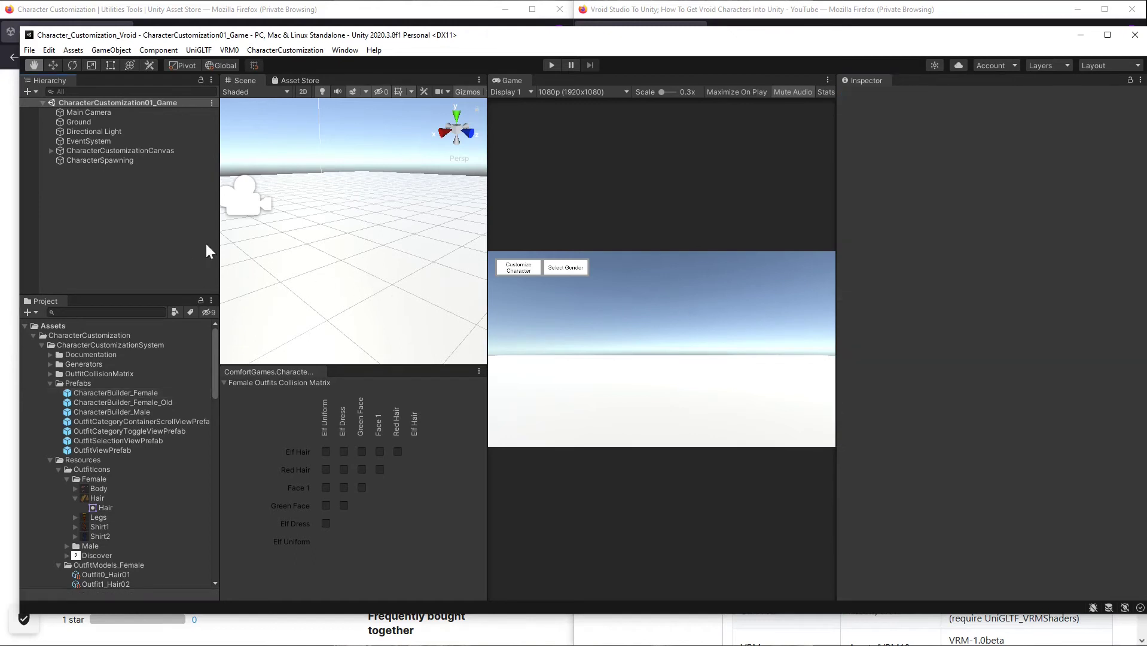
Run the game again, choose the female character, and put on Elf Hair followed by Red Hair.
click(553, 66)
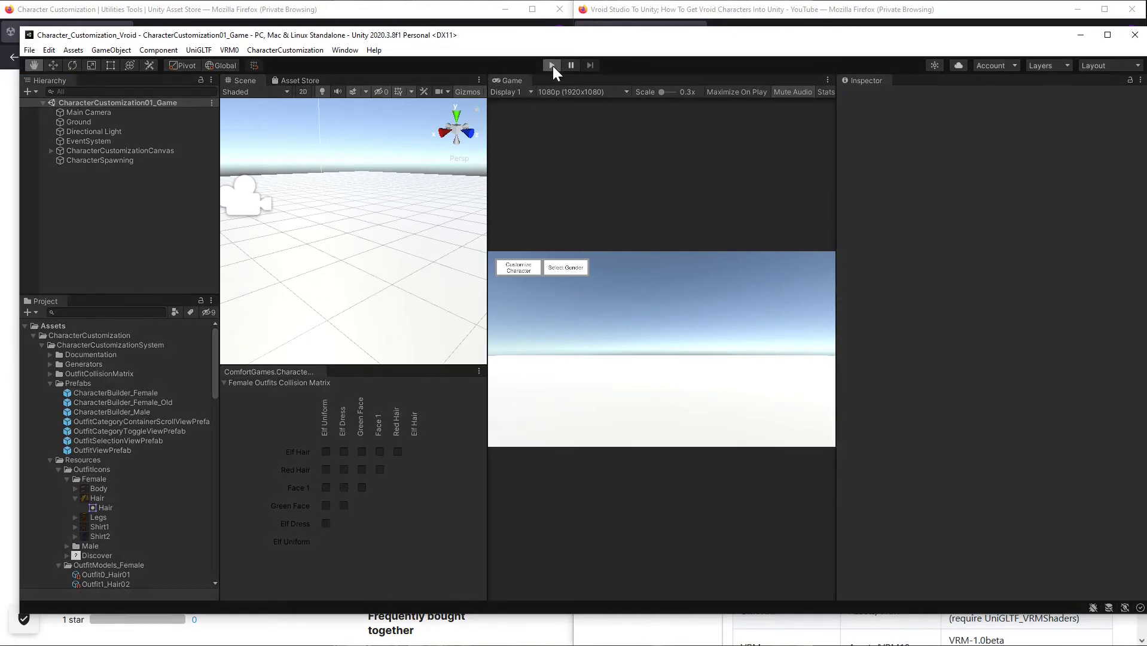
click(577, 268)
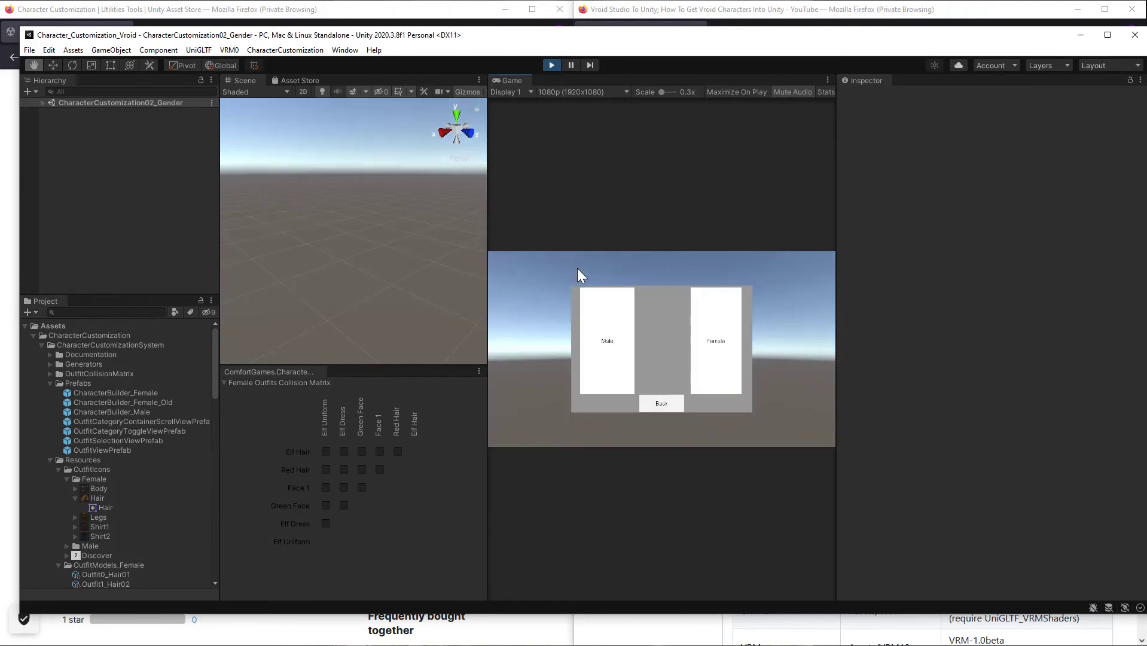
click(713, 305)
click(799, 288)
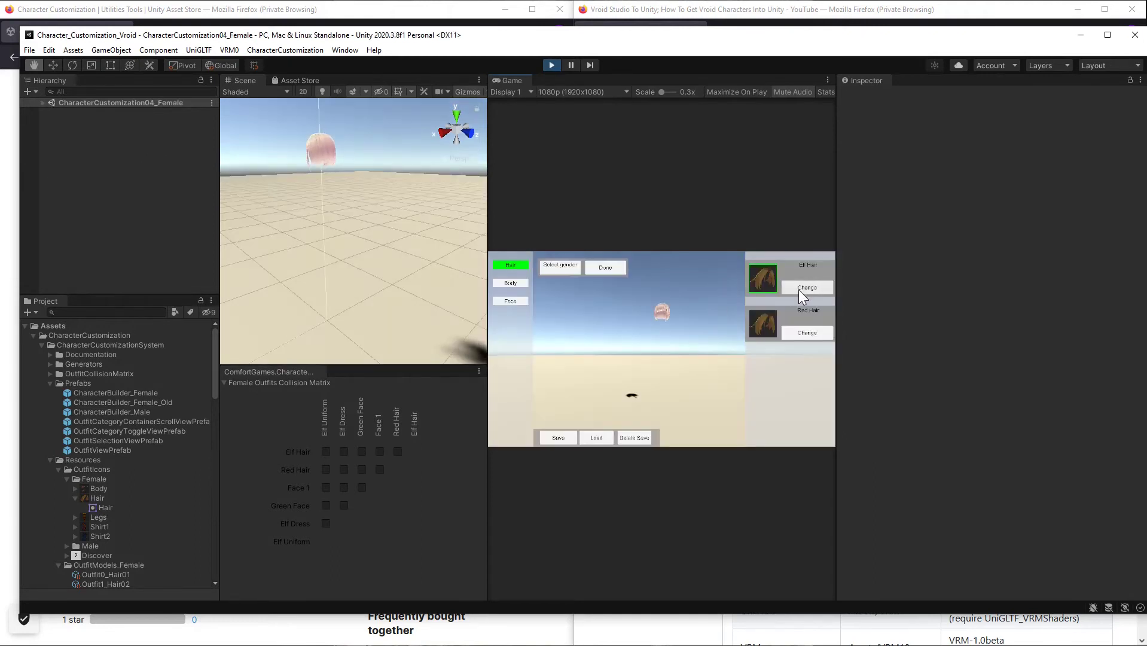
click(806, 331)
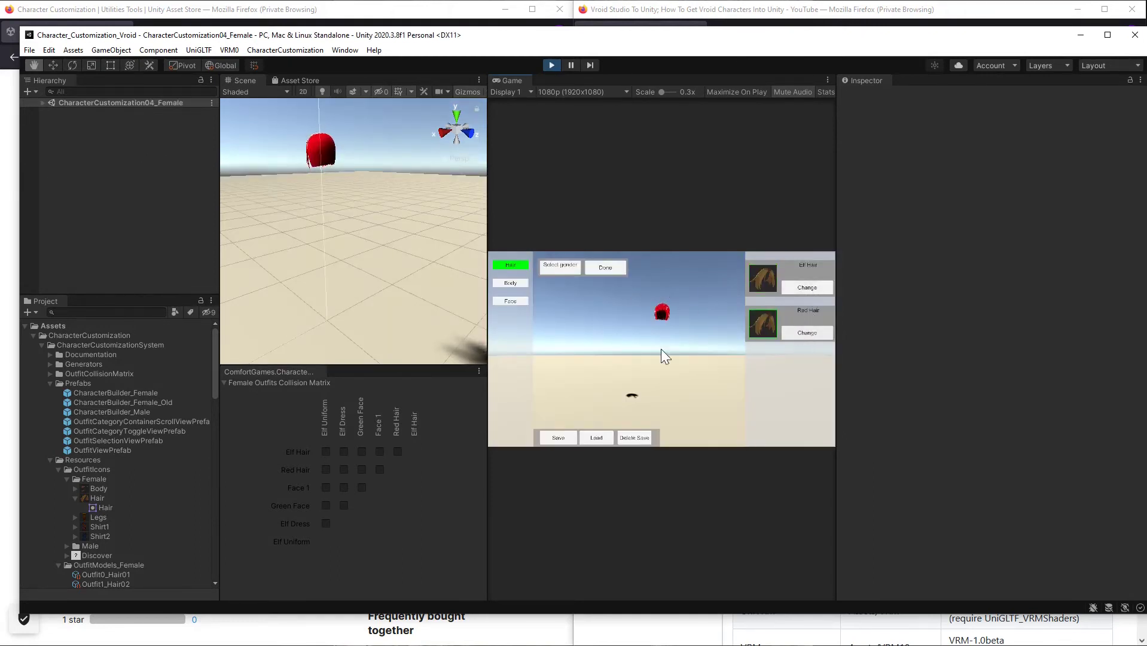
Put on the Elf Uniform body outfit and examine up close how its skirt follows the animated legs.
click(509, 283)
click(804, 288)
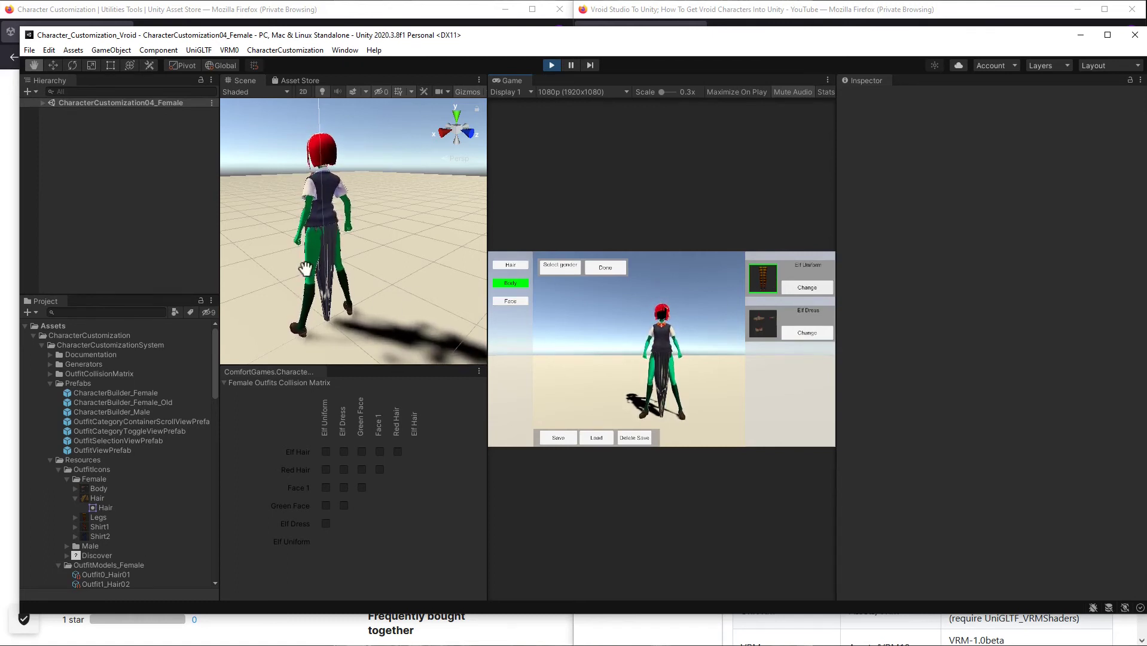
scroll(321, 309, up, 3)
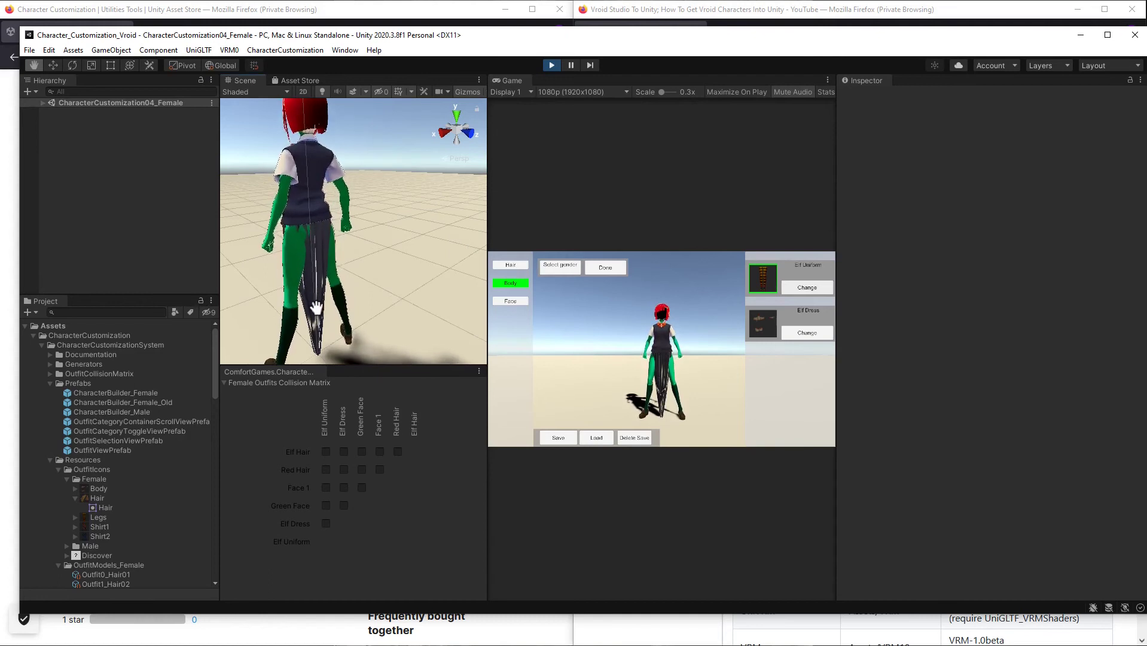
scroll(287, 275, down, 3)
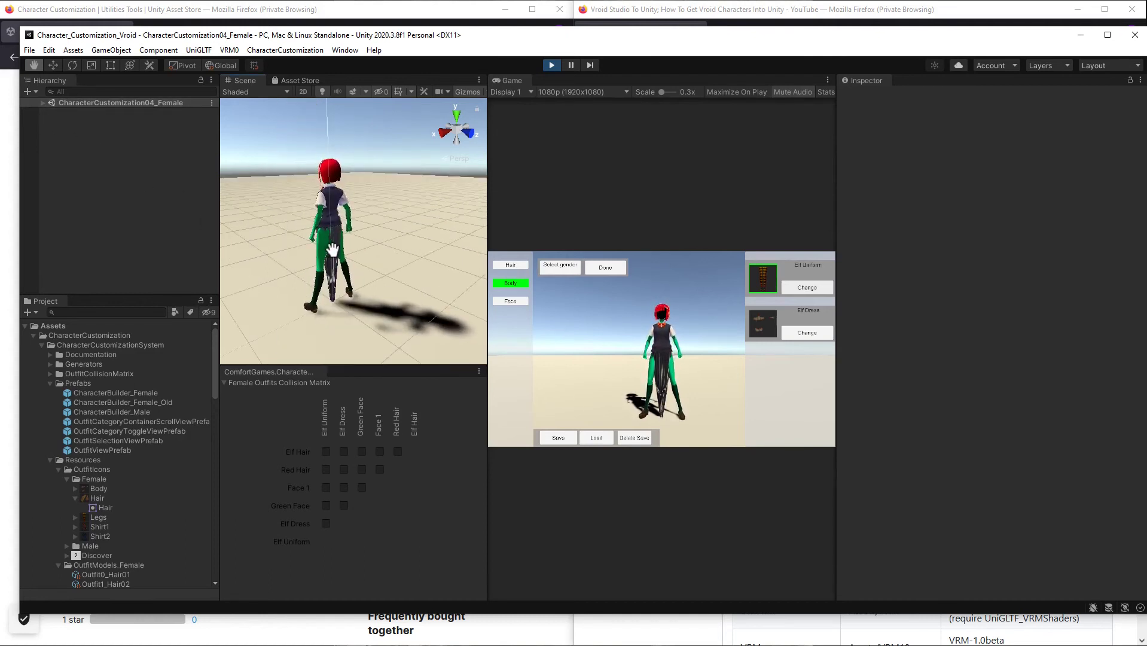
Select the spawned Body02 clone in the running scene and inspect the Skinned Mesh Renderer of its Body mesh.
click(53, 66)
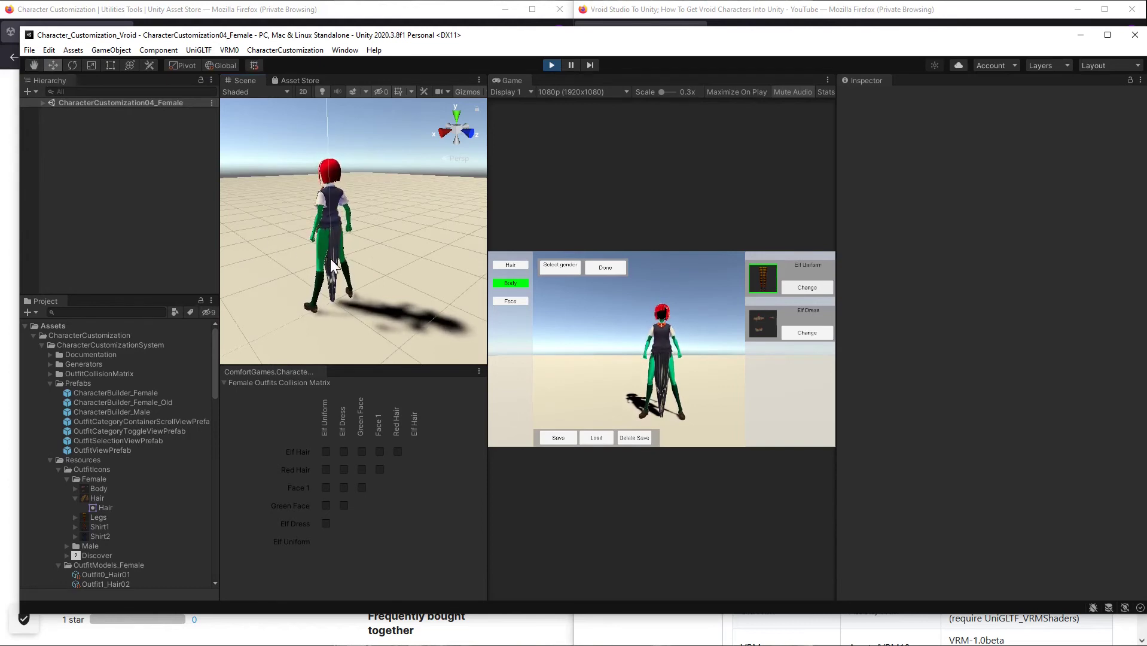
click(328, 233)
click(92, 217)
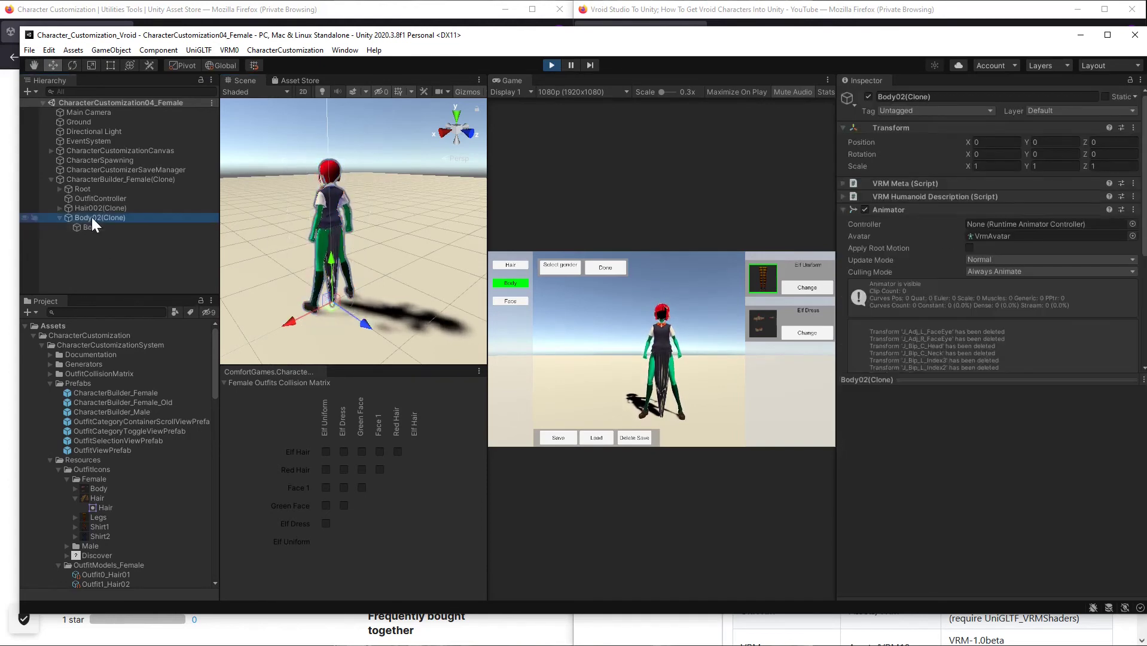
click(92, 226)
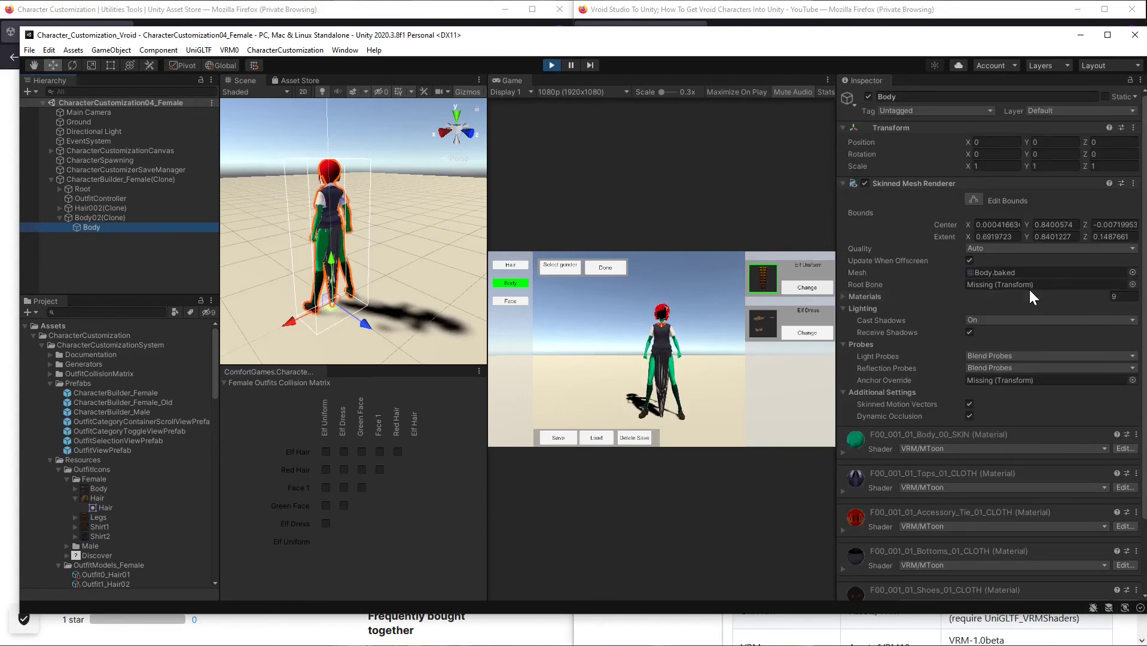
Try removing the Animator component from the Body02 clone while the game is running.
click(97, 218)
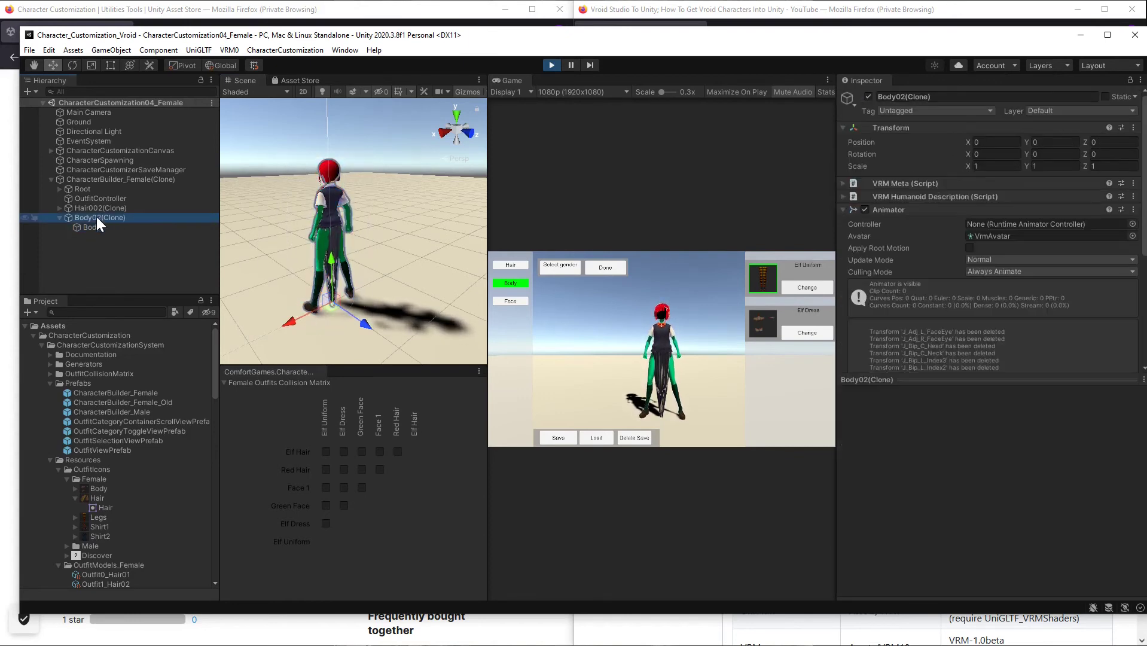
right_click(881, 210)
click(909, 236)
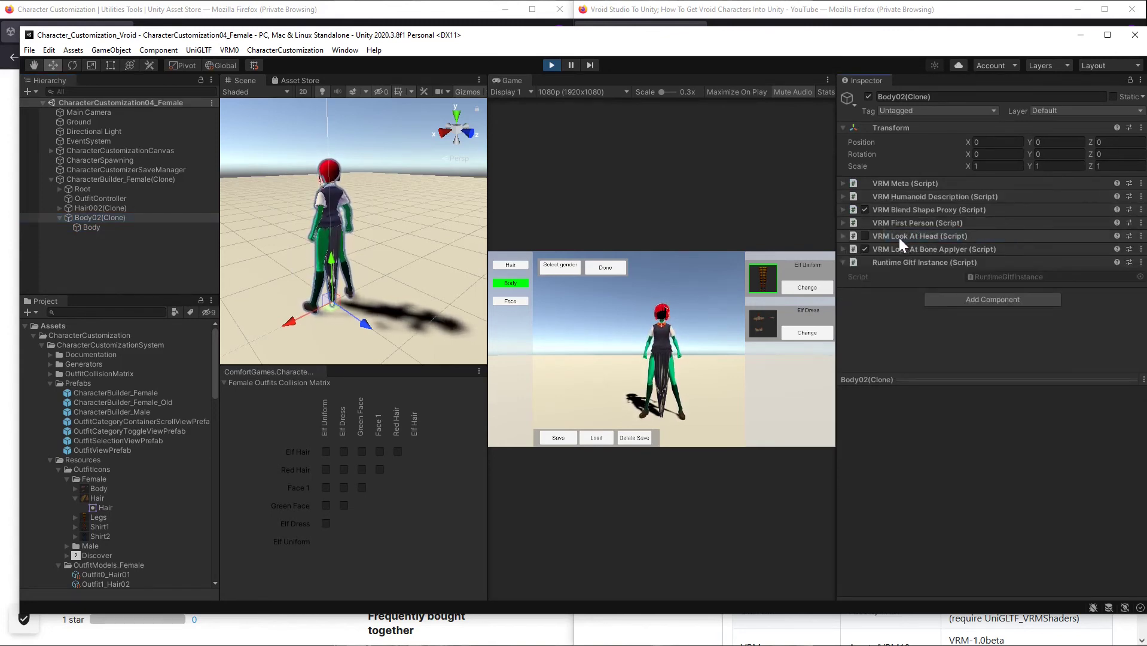
Inspect the components of the CharacterBuilder_Female clone and its child objects, and stop the game.
click(94, 208)
click(88, 198)
click(82, 189)
click(84, 179)
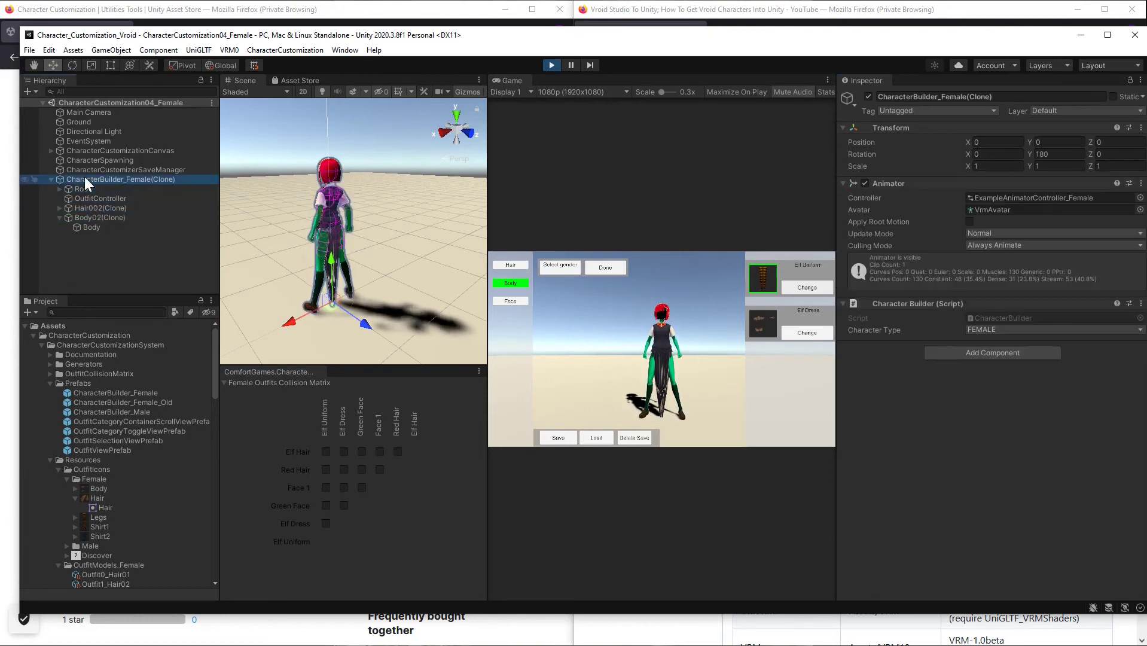
click(85, 217)
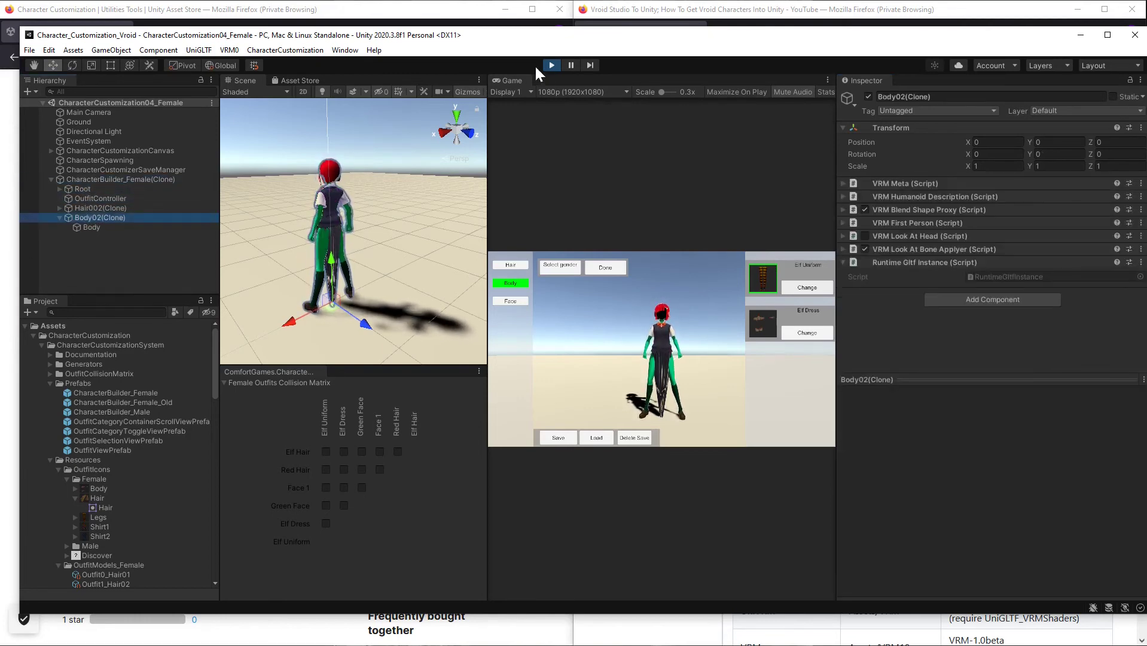
click(551, 65)
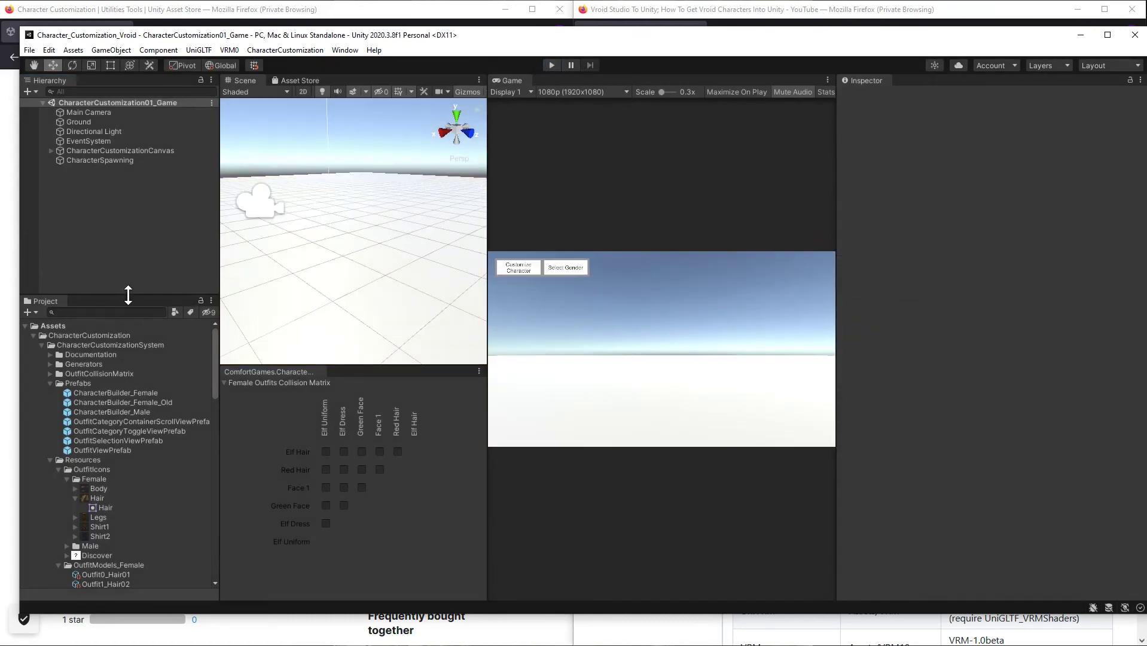
Remove the Animator component from the Body prefab in the VRoid_Pieces folder.
drag(128, 294, 127, 250)
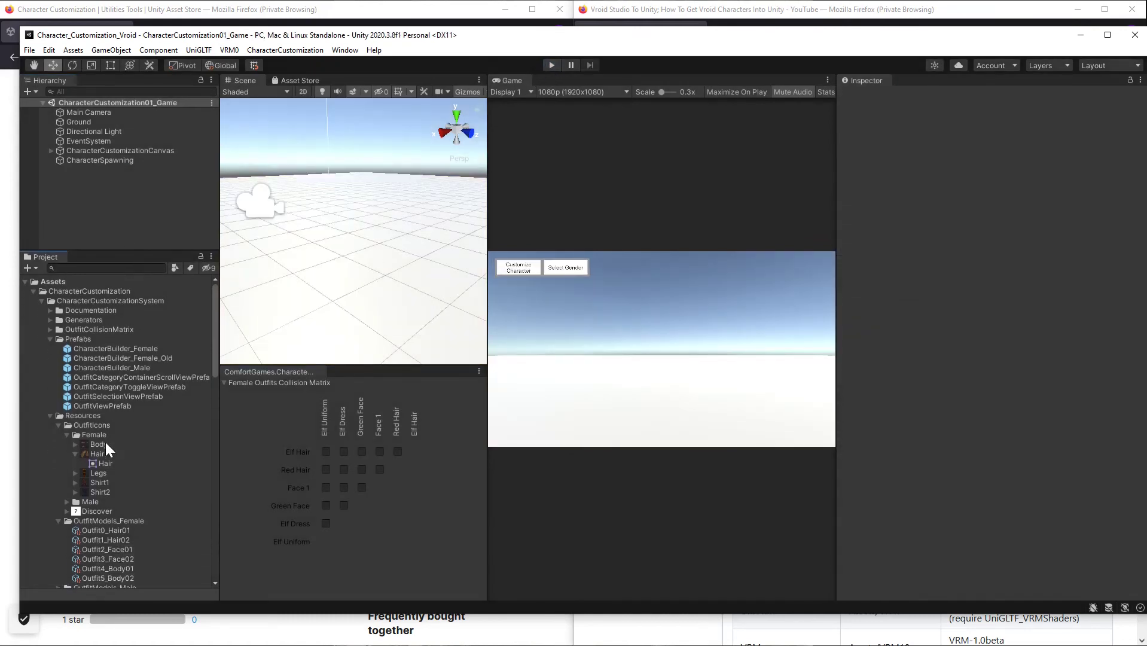
scroll(104, 442, down, 15)
click(66, 322)
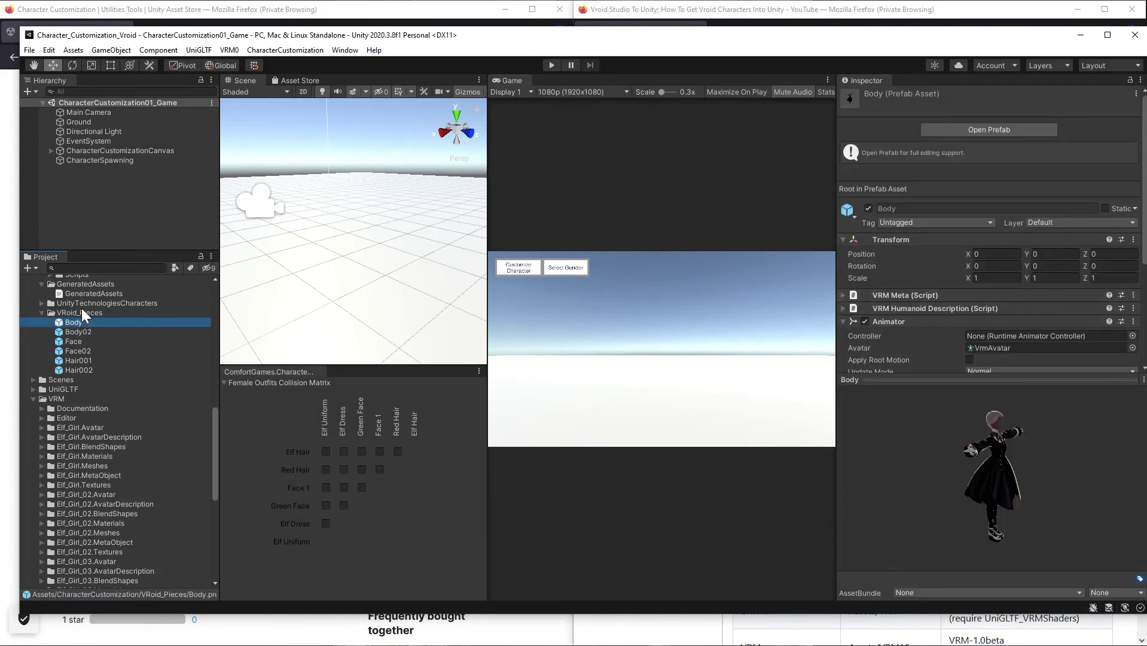
drag(928, 380, 929, 507)
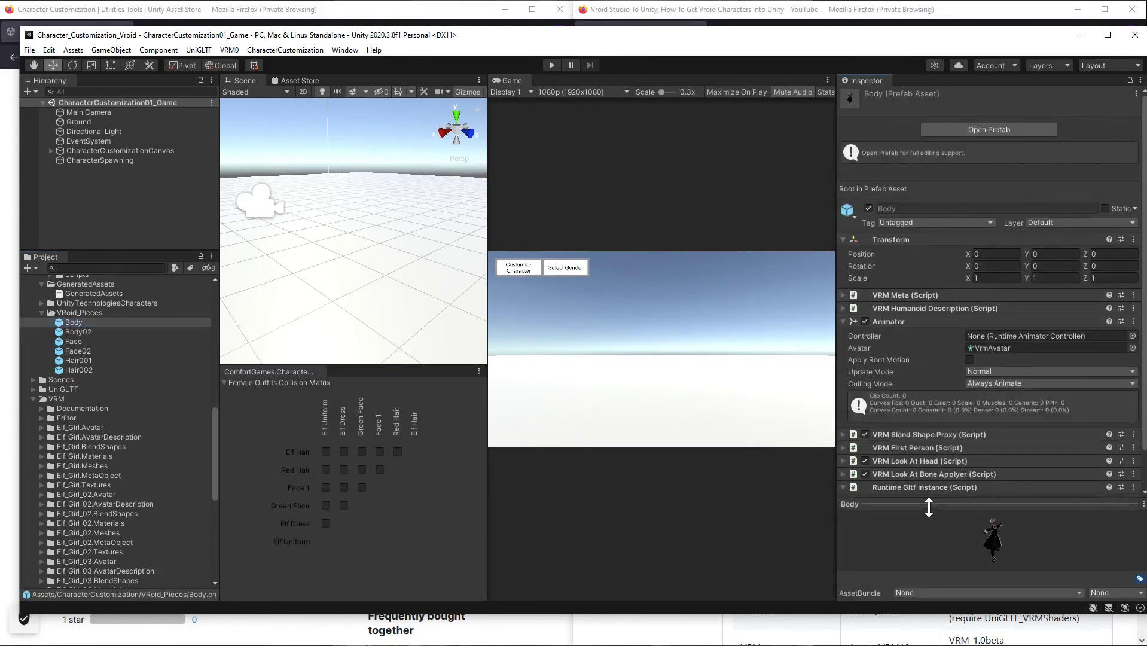
scroll(899, 282, down, 3)
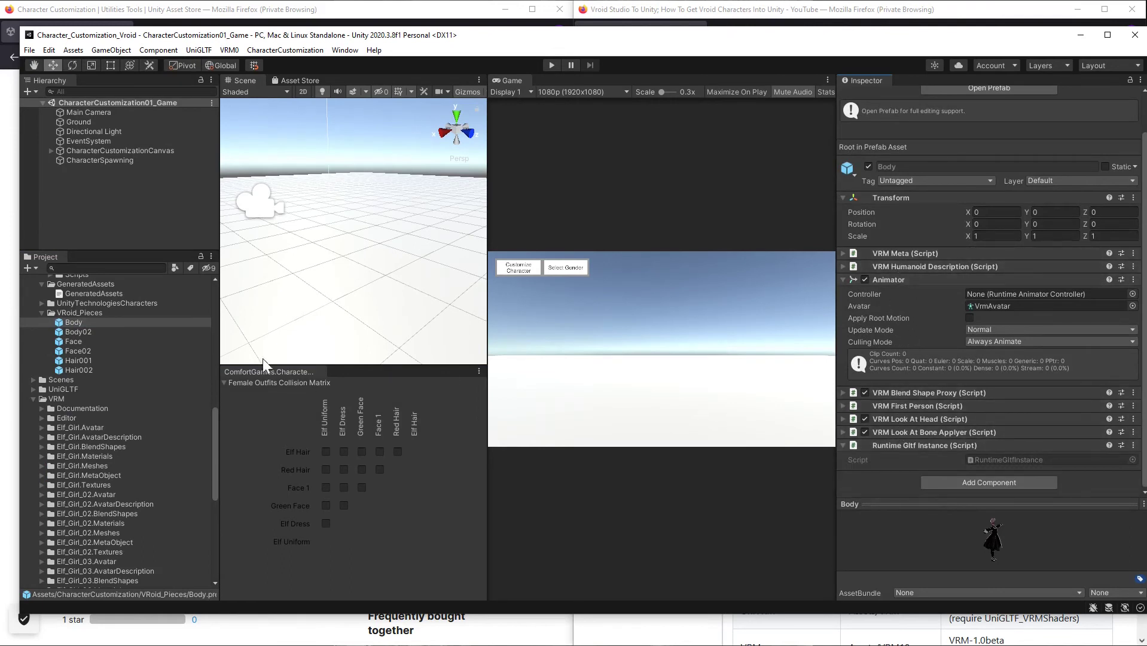
right_click(880, 277)
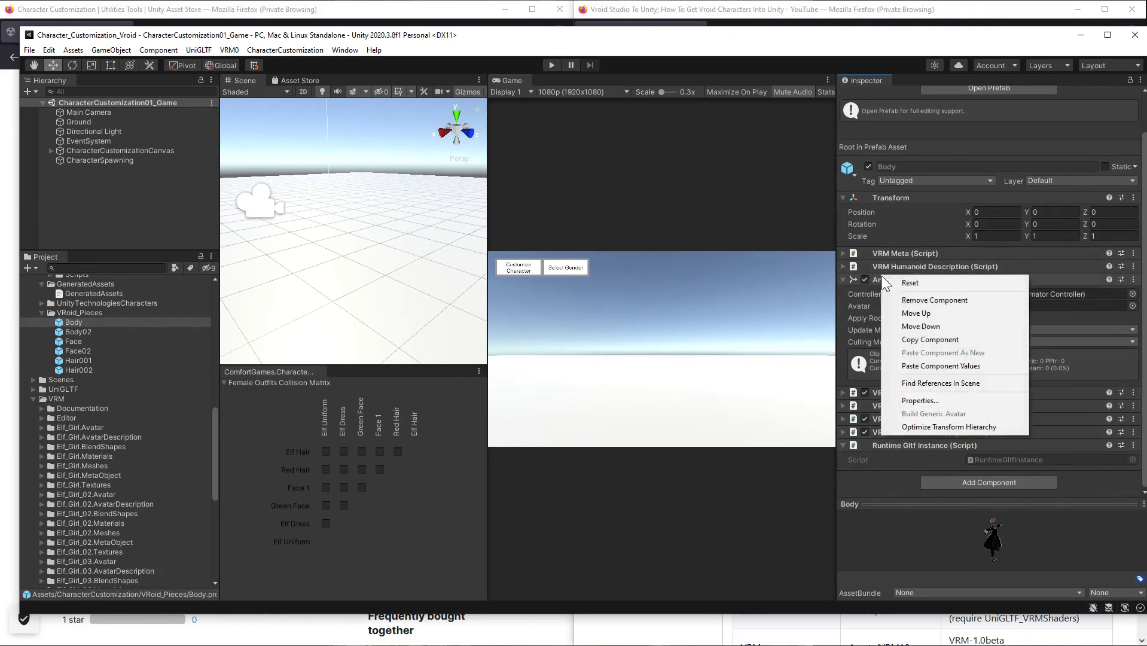
click(933, 299)
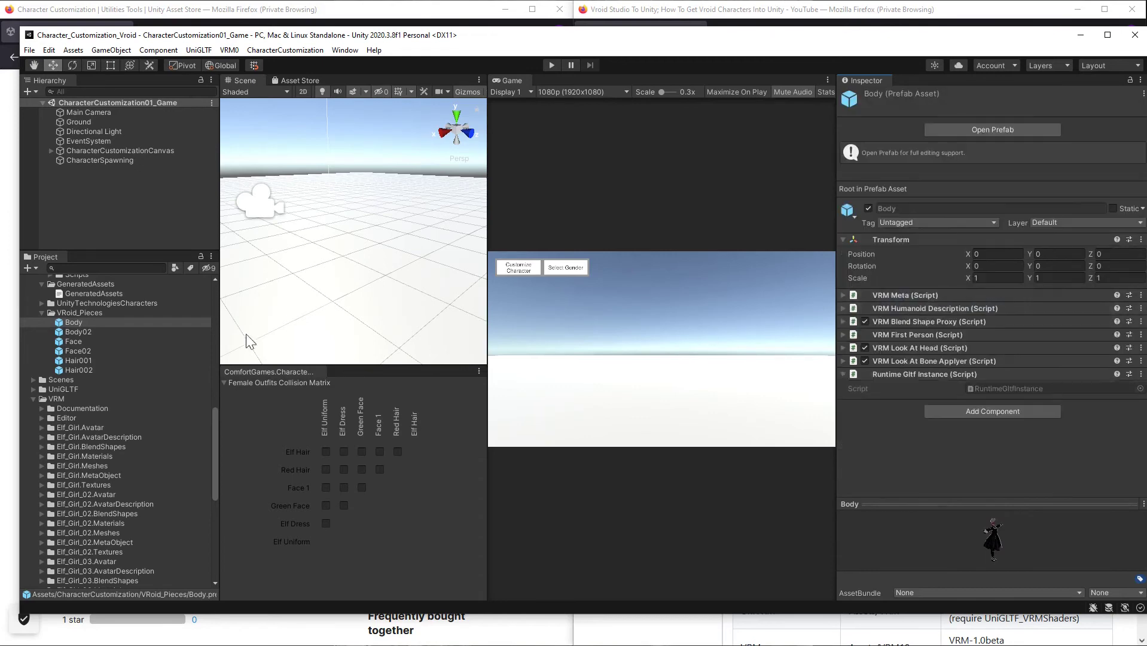
Remove the Animator component from the Body02, Face and Face02 prefabs in VRoid_Pieces.
click(71, 331)
right_click(889, 328)
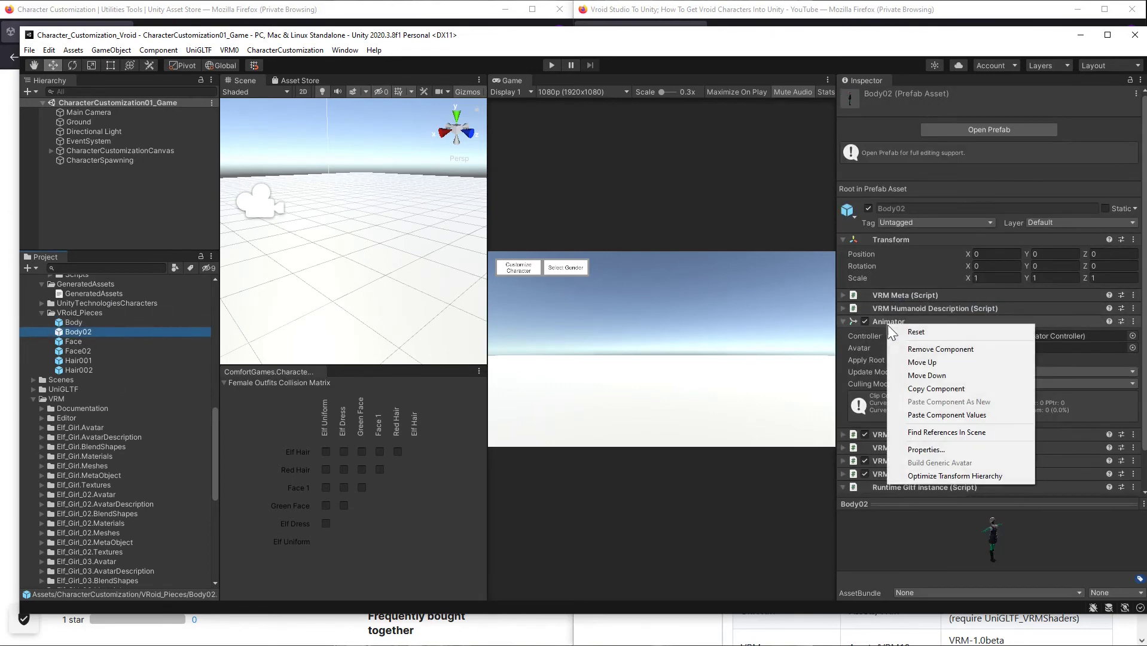
click(940, 348)
click(90, 341)
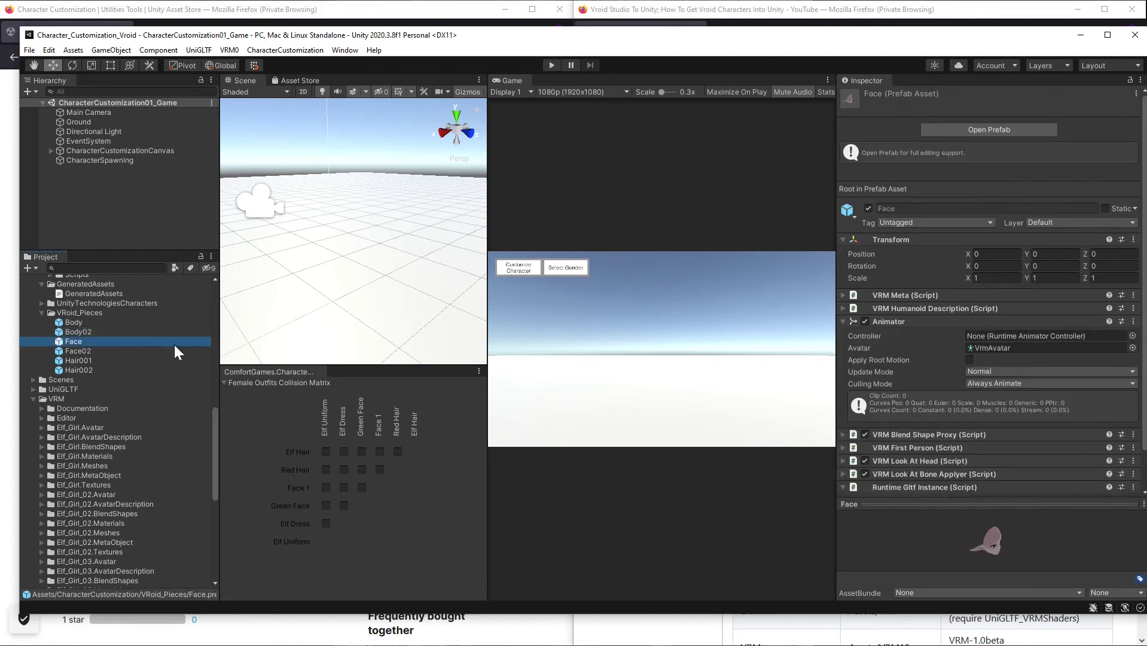
right_click(896, 321)
click(929, 347)
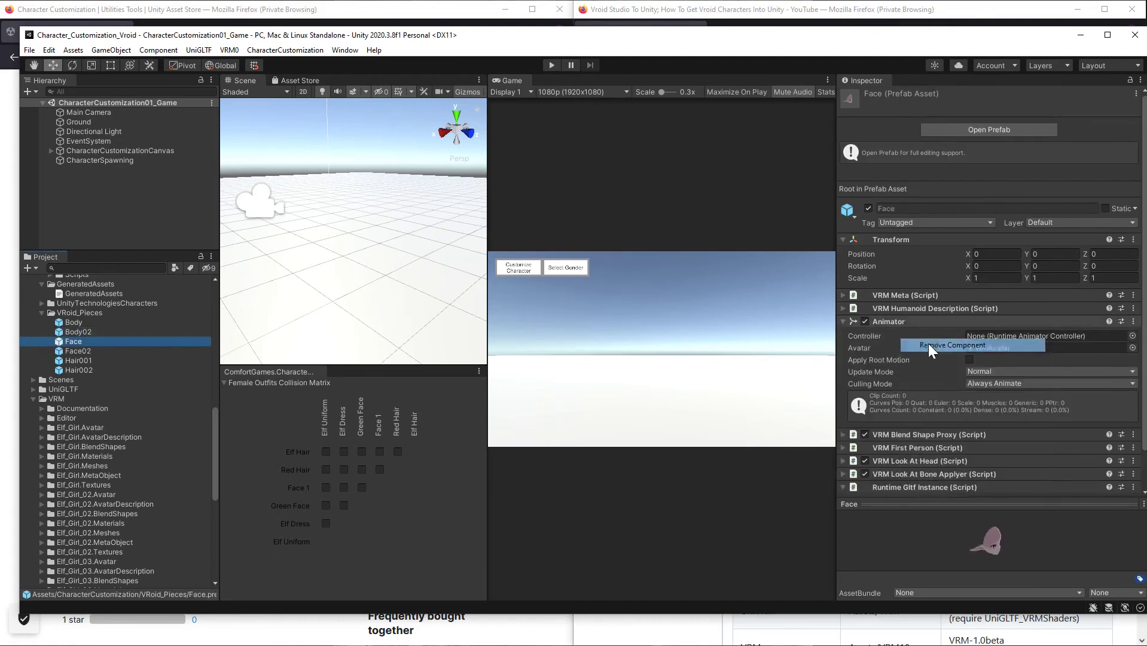
click(78, 351)
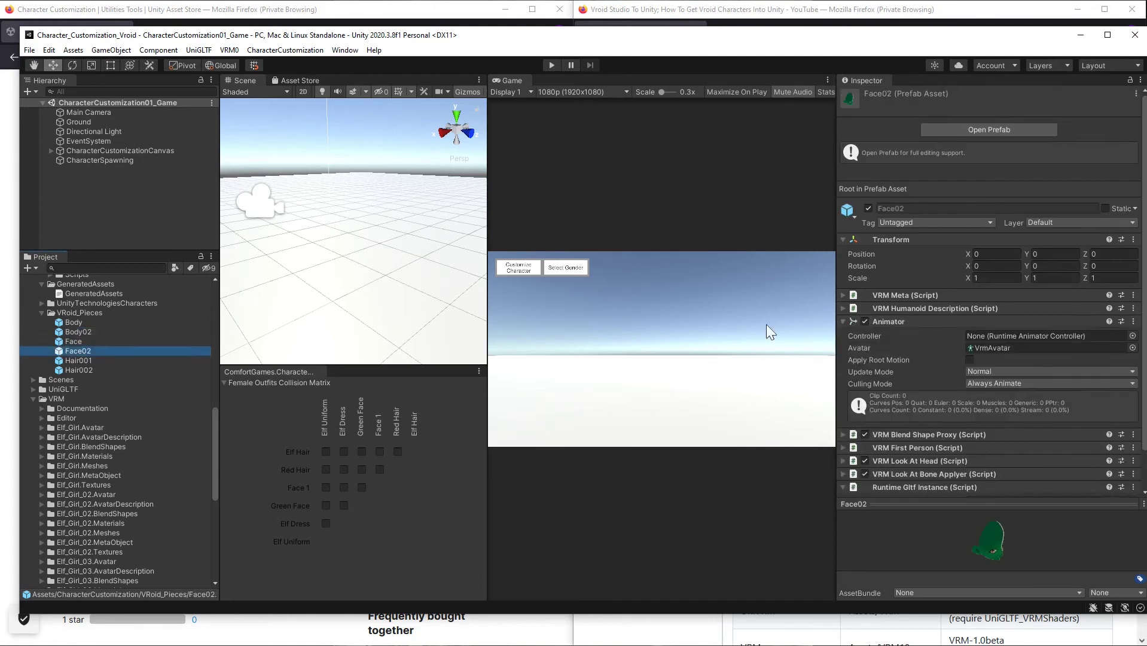
right_click(887, 322)
click(921, 347)
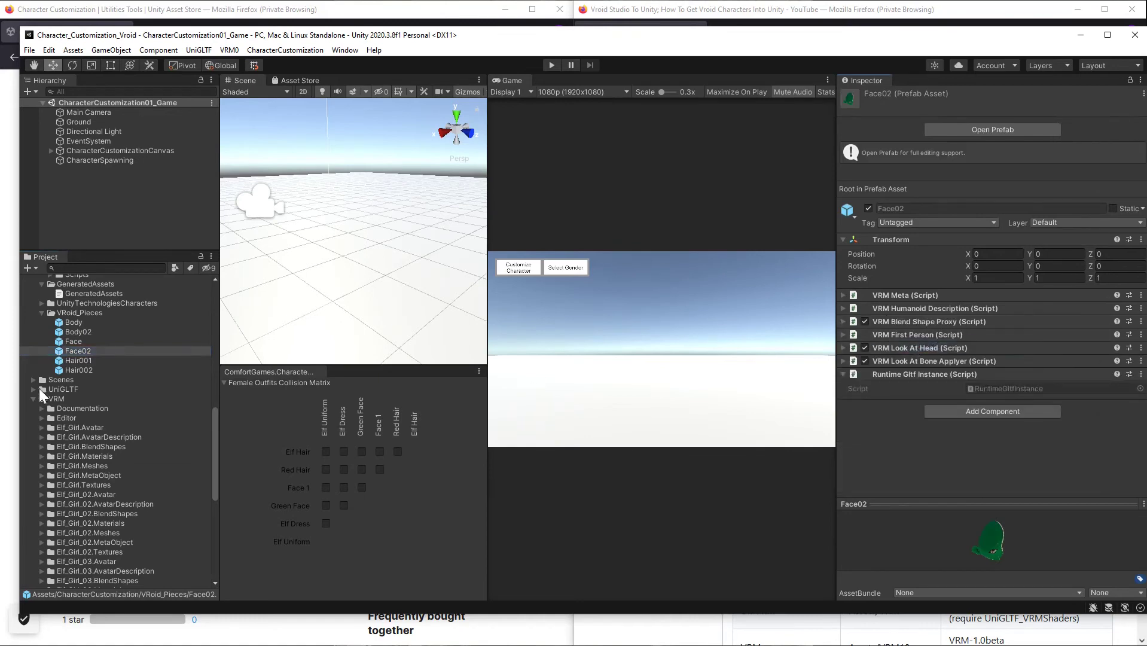
Remove the Animator component from the Hair001 and Hair002 prefabs in VRoid_Pieces.
click(83, 361)
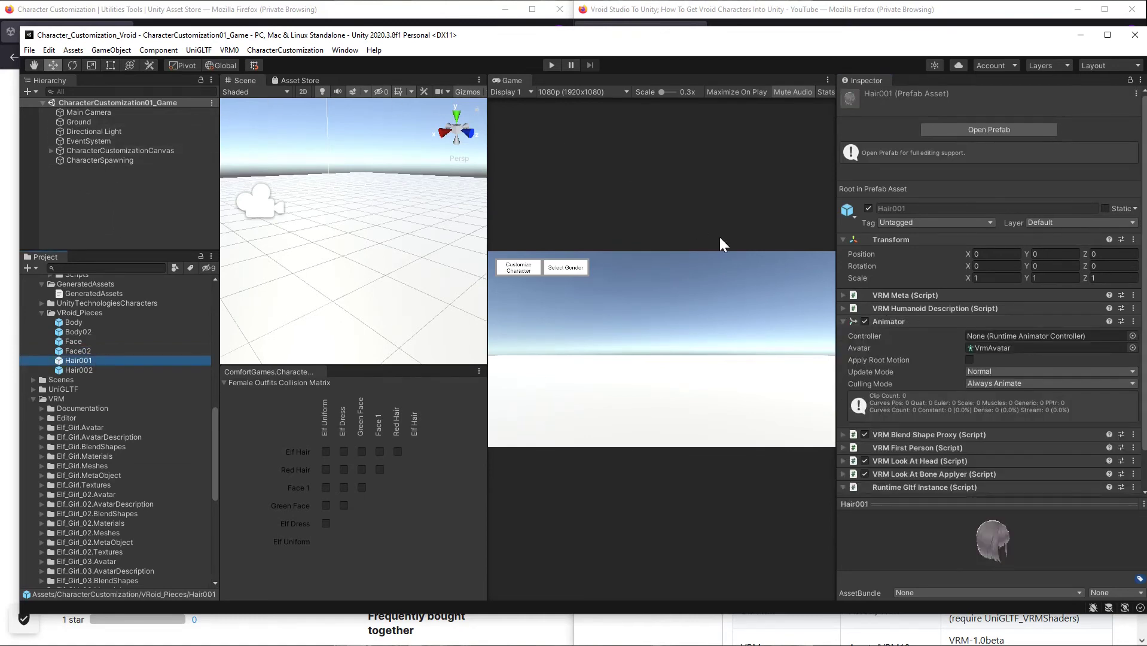
right_click(886, 324)
click(917, 351)
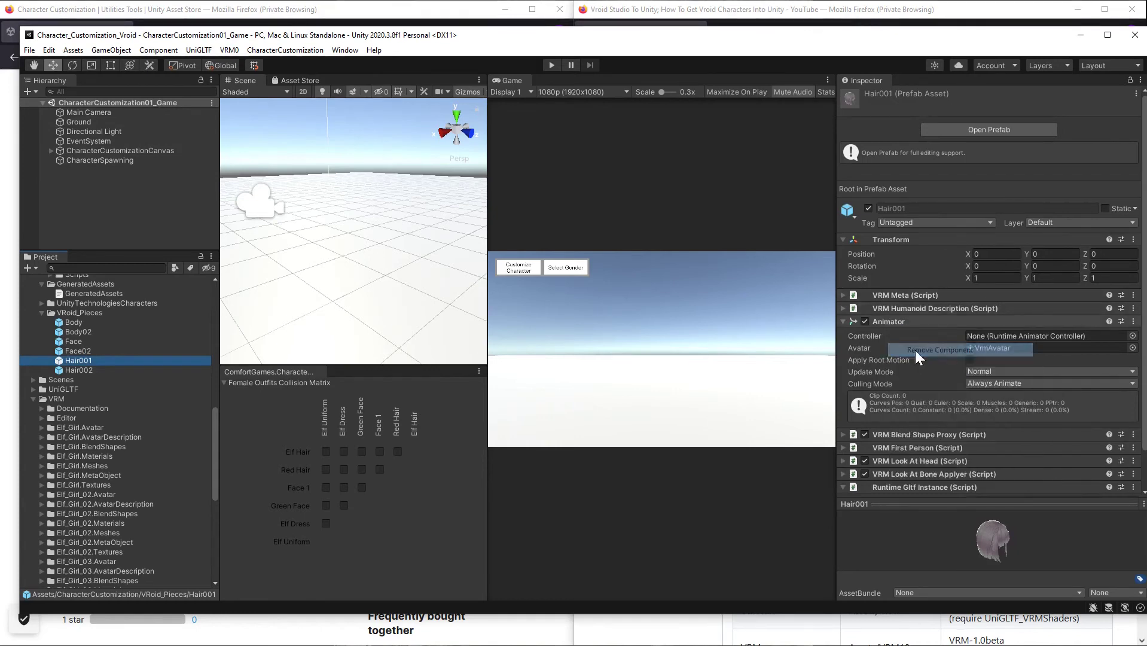
click(79, 370)
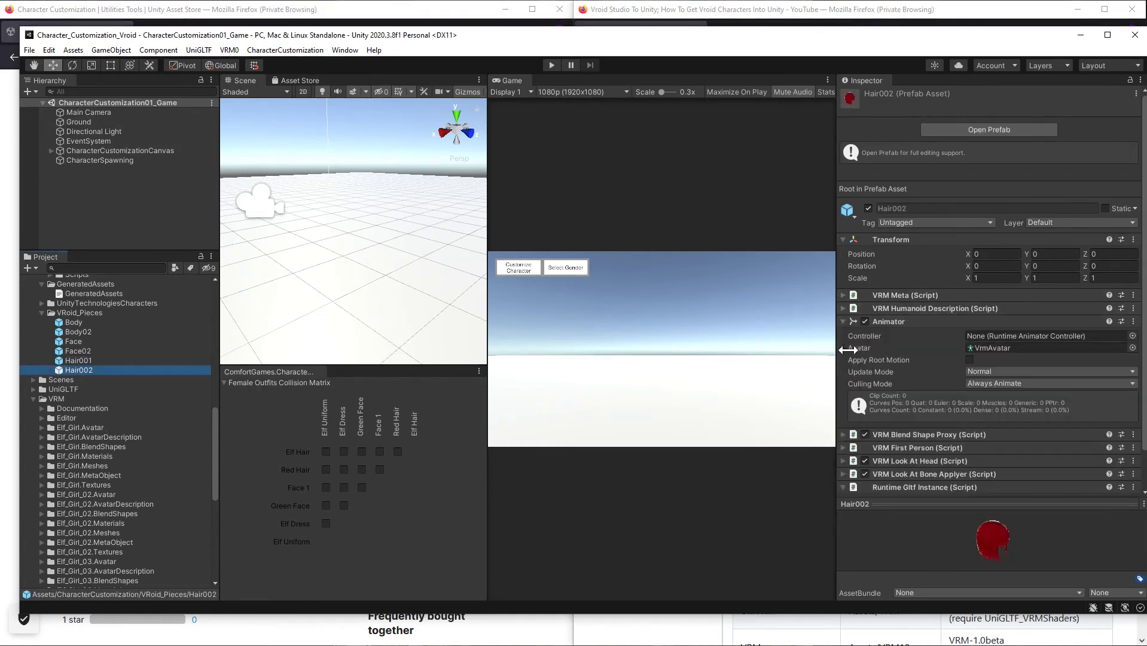
right_click(885, 328)
click(915, 347)
click(385, 142)
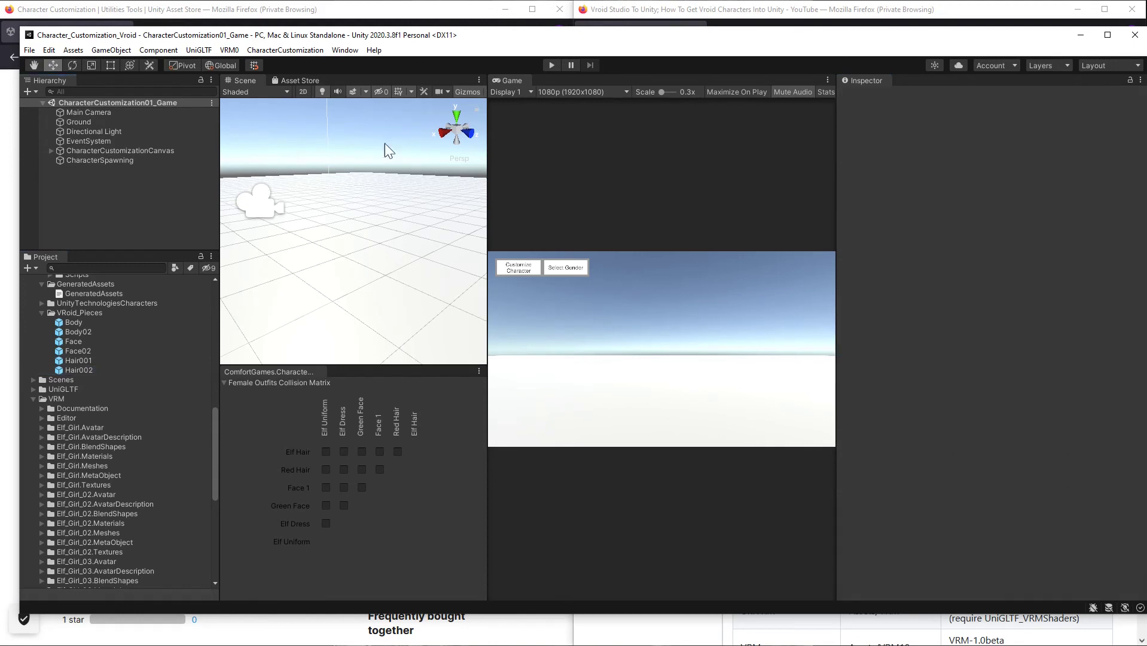
Run the game and choose the female gender to open her character customization scene.
click(550, 65)
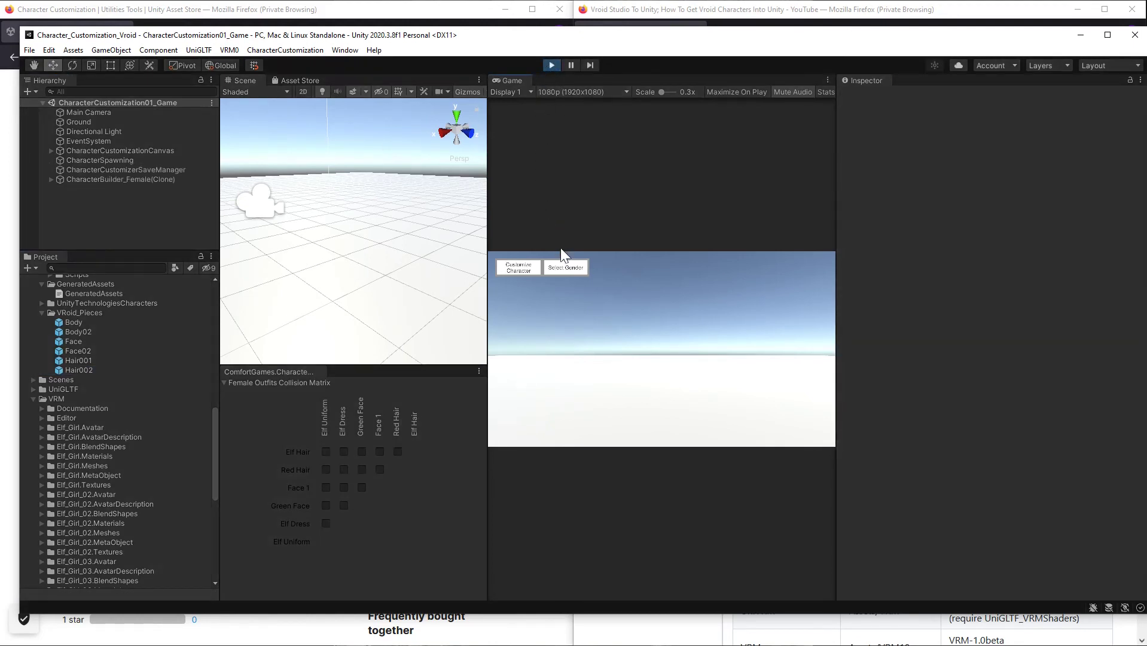
click(566, 267)
click(723, 320)
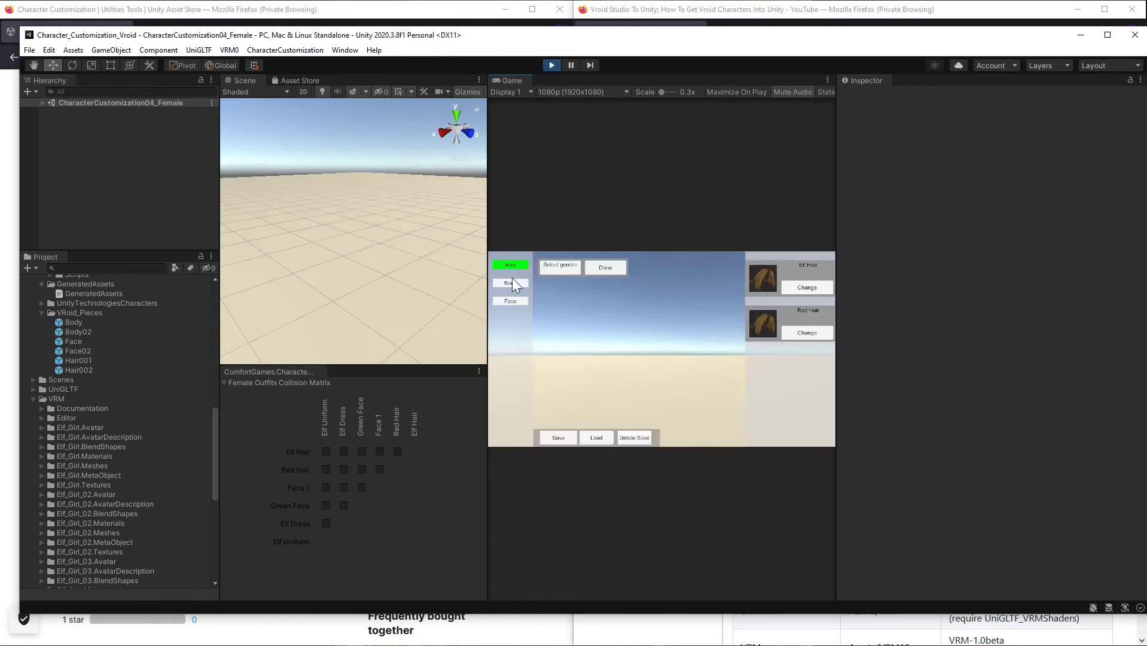
Put on the Elf Uniform and Elf Dress body outfits to test their animation, and stop the game.
click(513, 283)
click(795, 290)
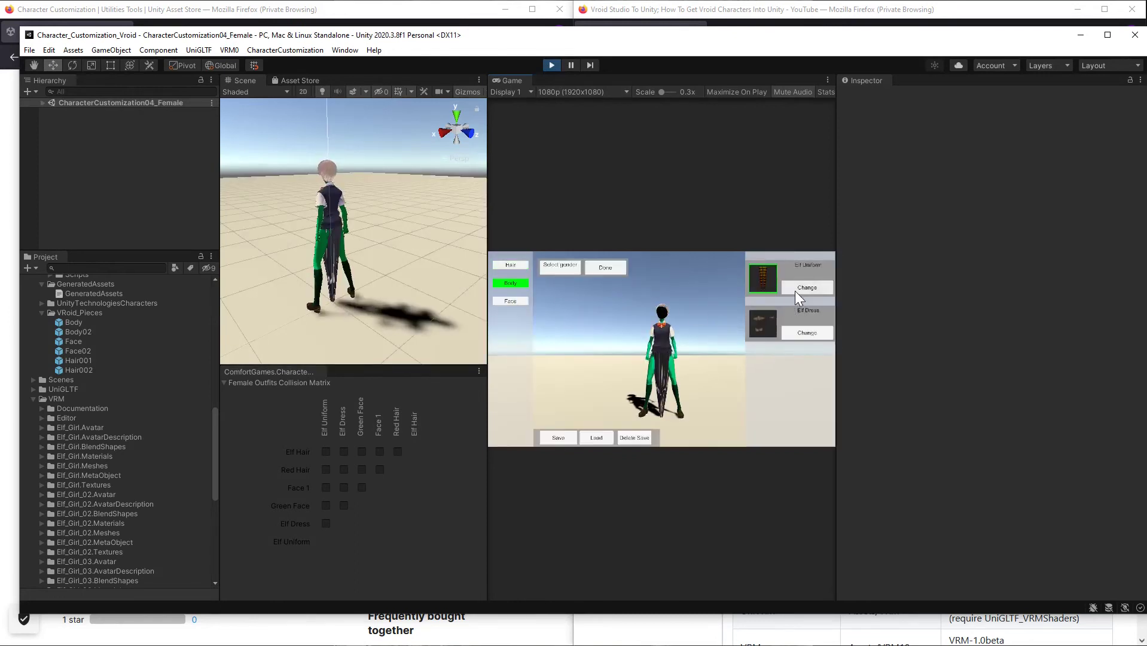
click(794, 333)
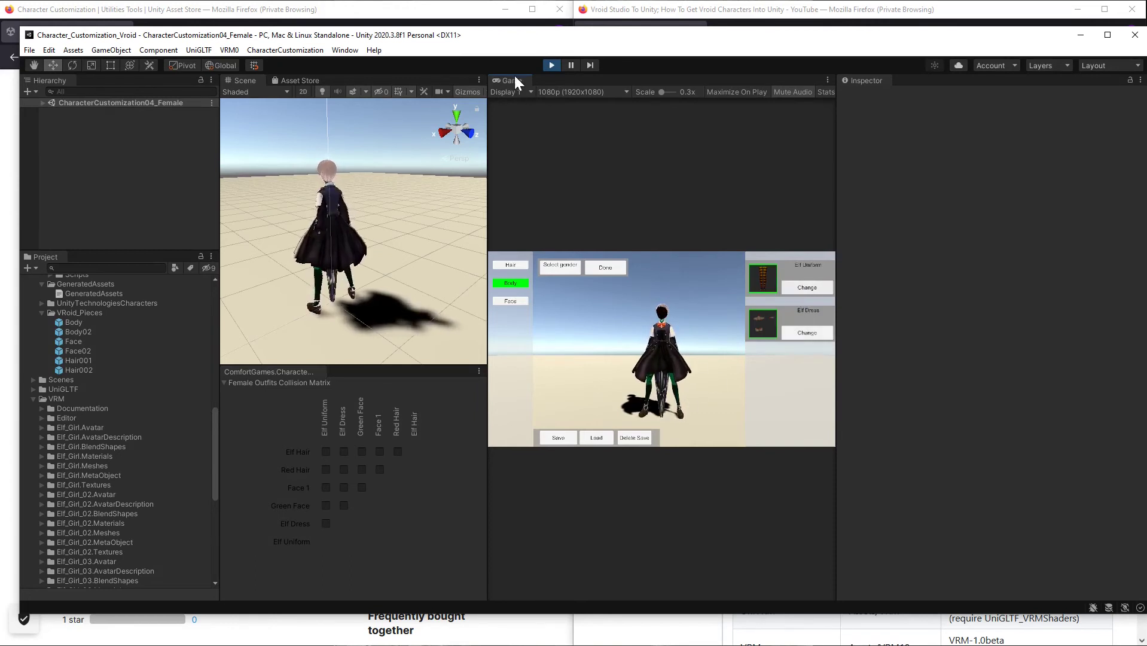
click(550, 64)
click(79, 331)
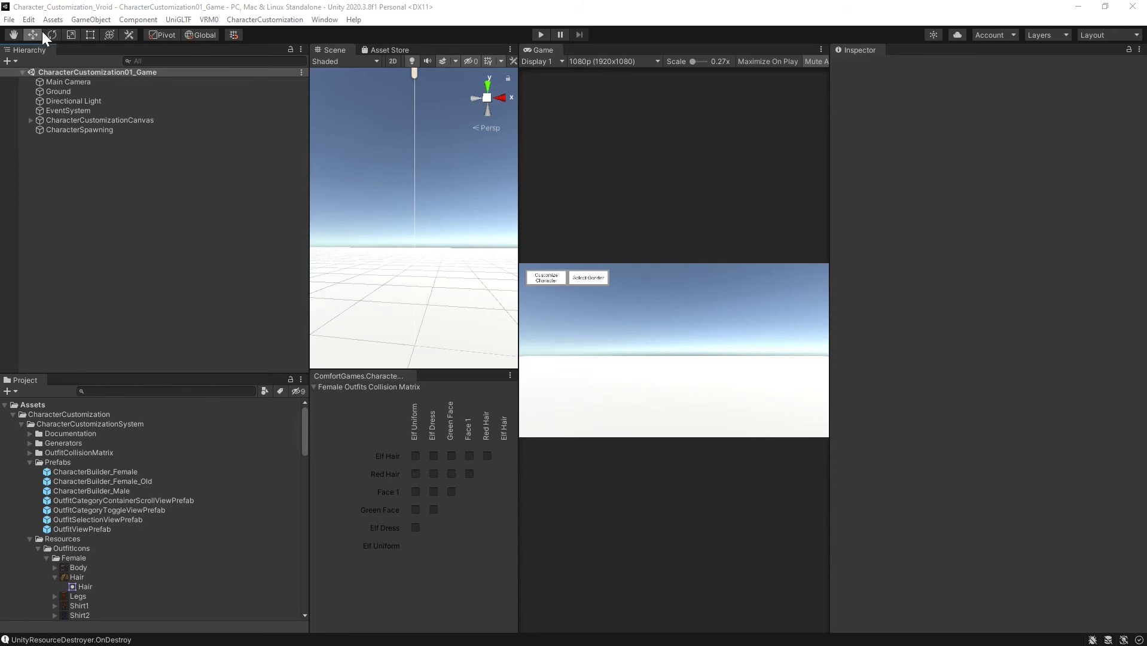
Create a new scene from the Basic (Built-in) template.
click(10, 20)
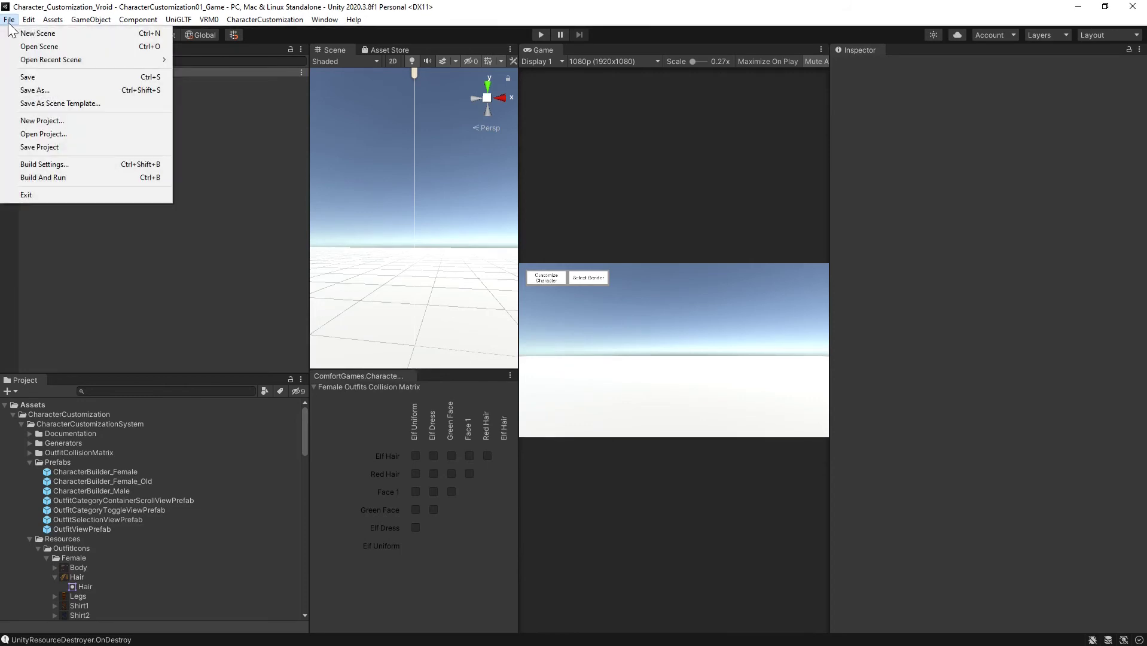
click(36, 33)
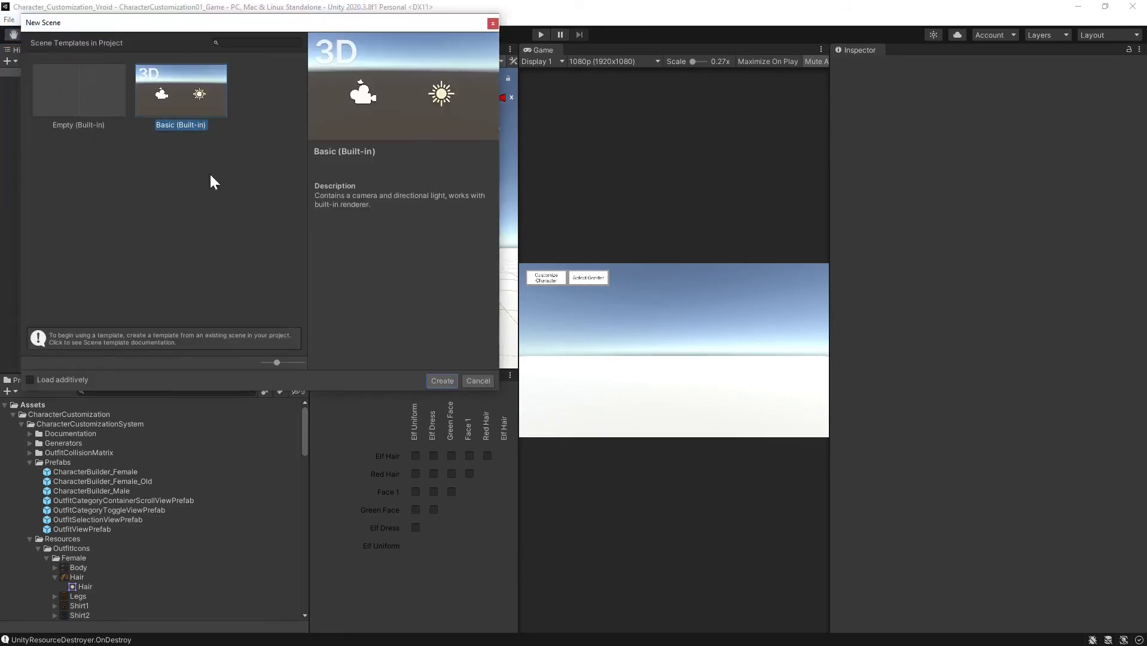
click(442, 381)
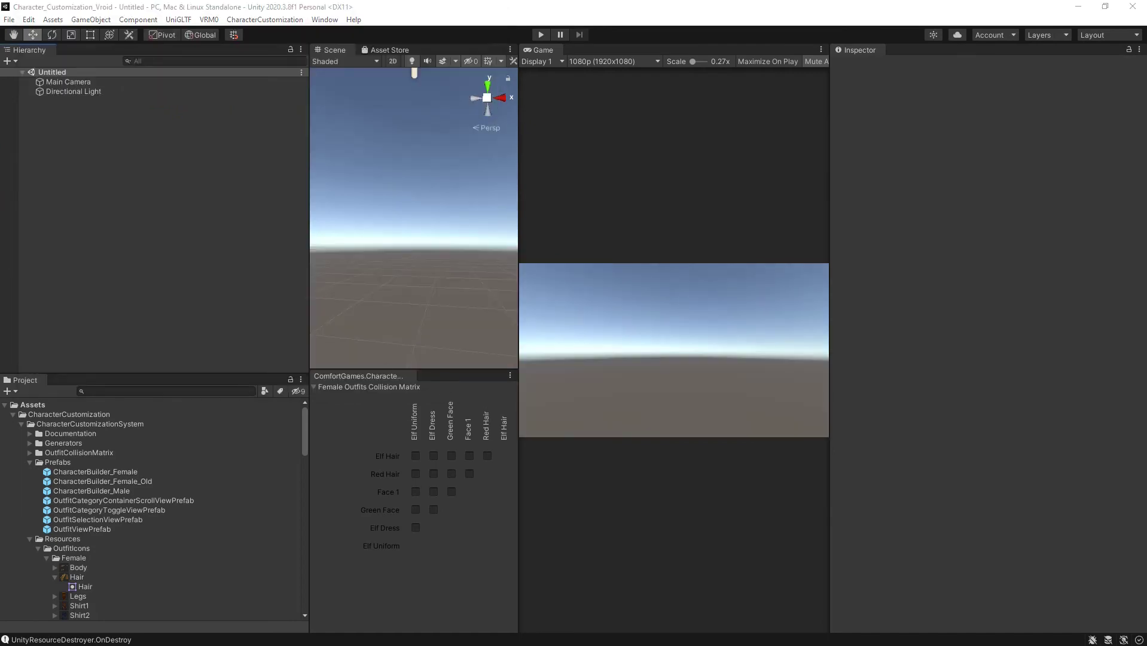
Switch to Visual Studio, review the object fields, Start method and GetChildNames method of CompareChildHierarchy.cs, and return to Unity.
key(alt+Tab)
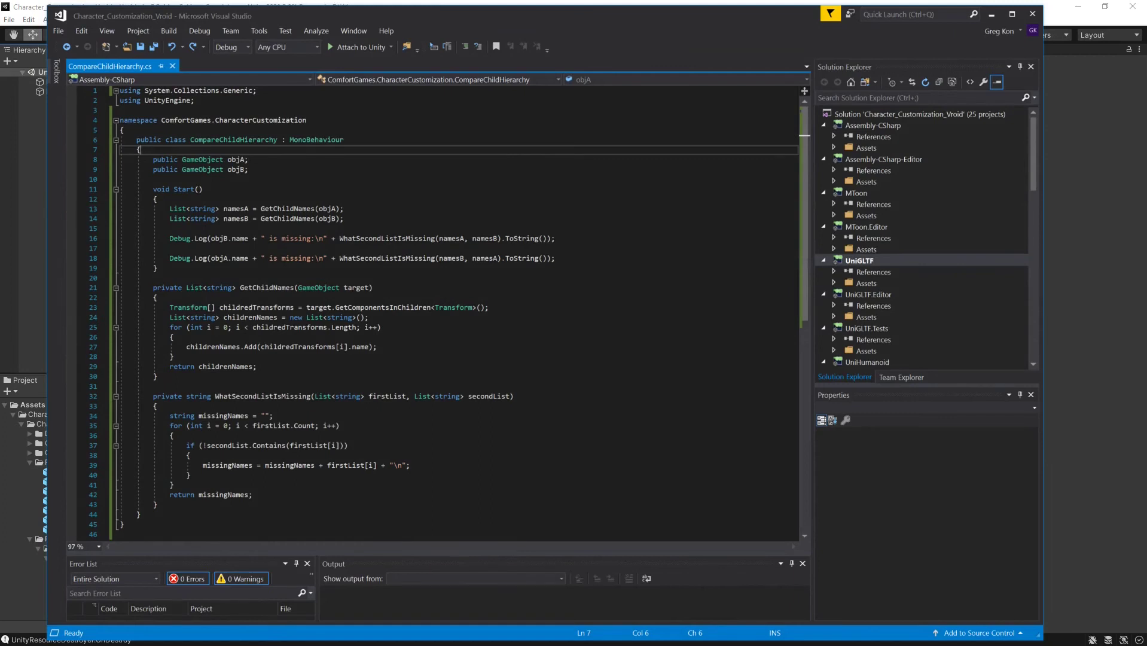
drag(153, 159, 249, 169)
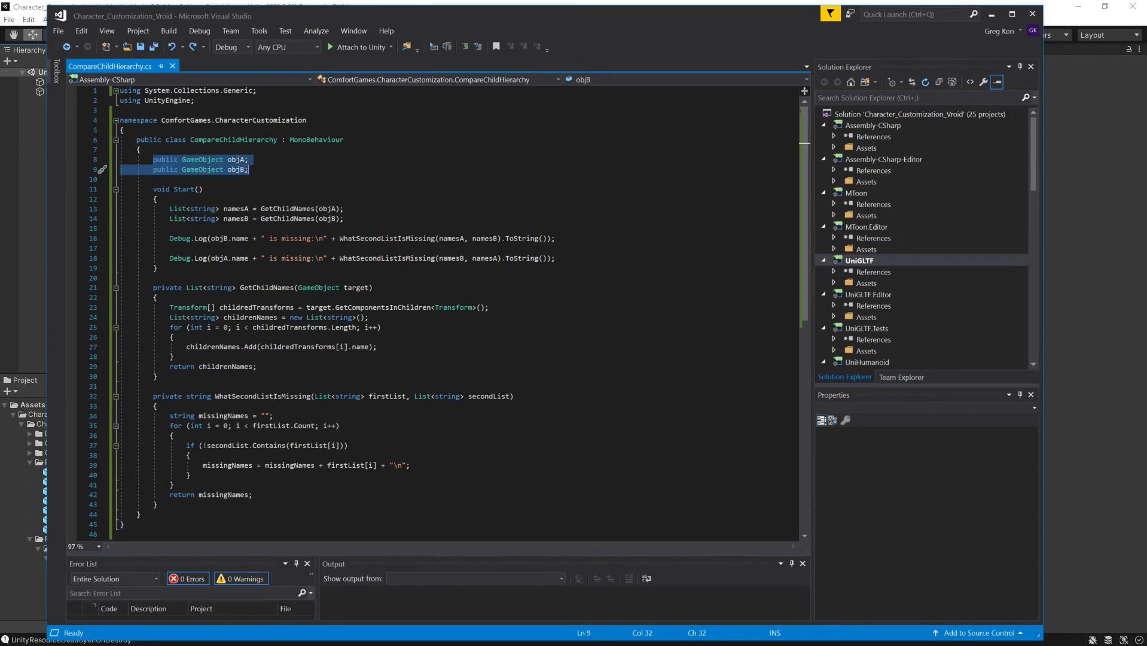
drag(170, 209, 435, 238)
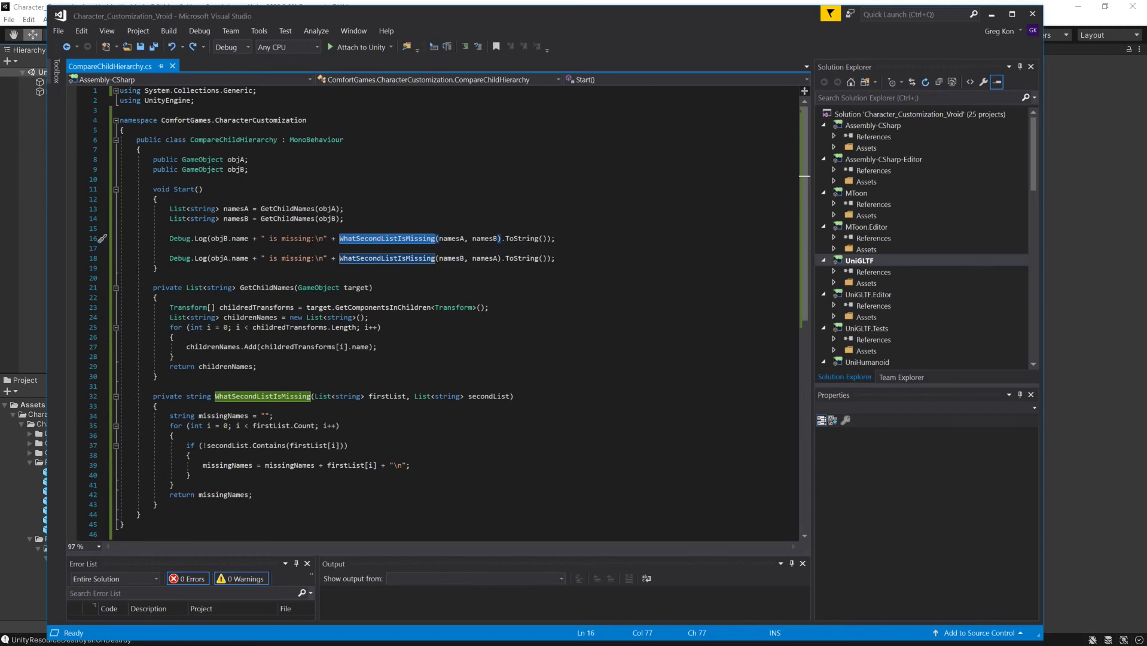
click(154, 287)
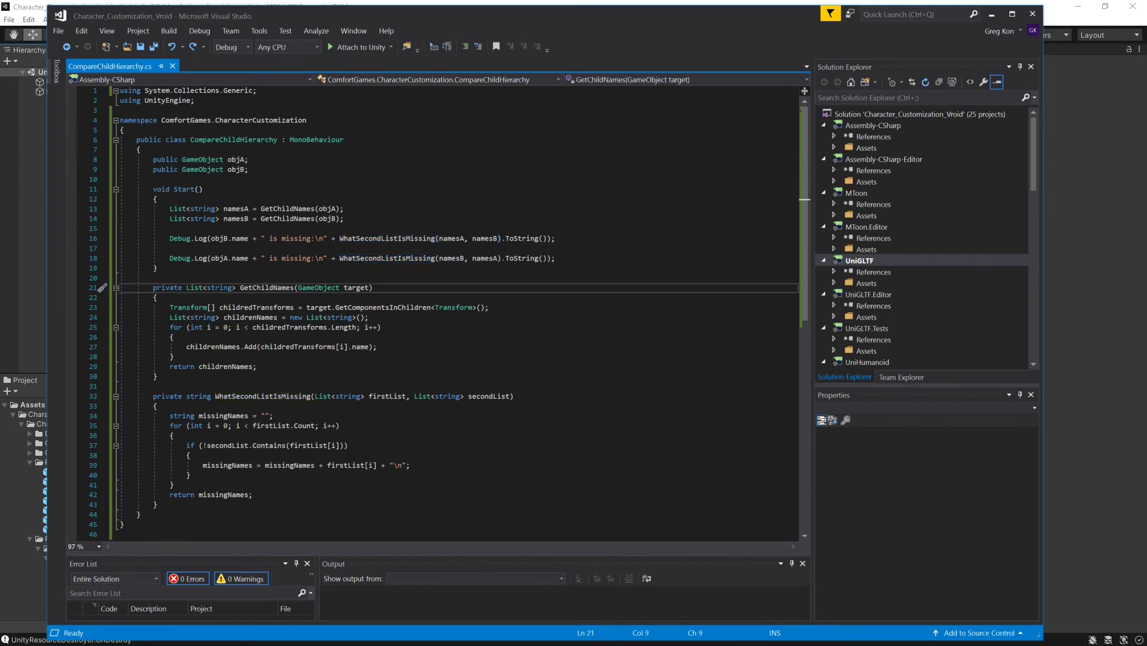
double_click(415, 18)
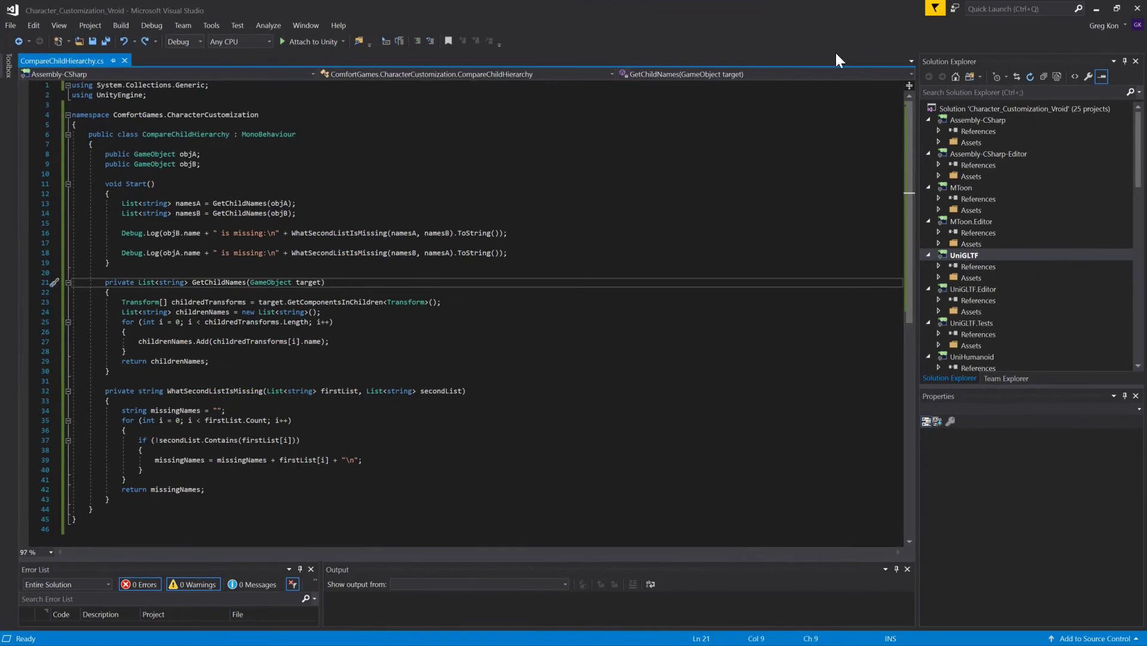
click(1117, 10)
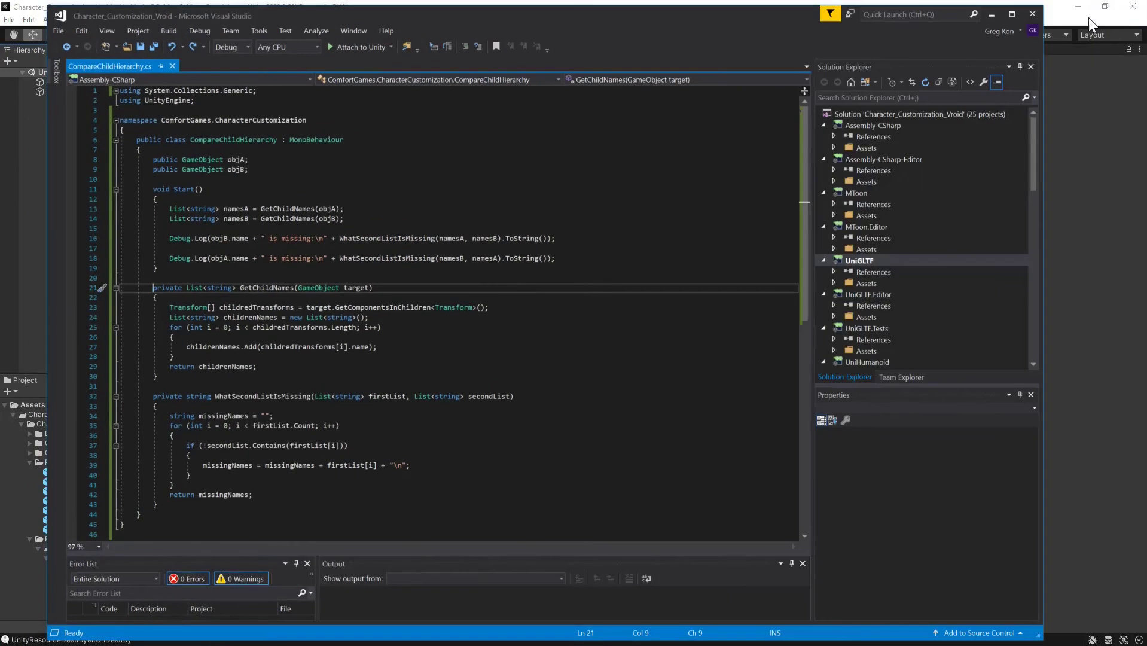
click(990, 18)
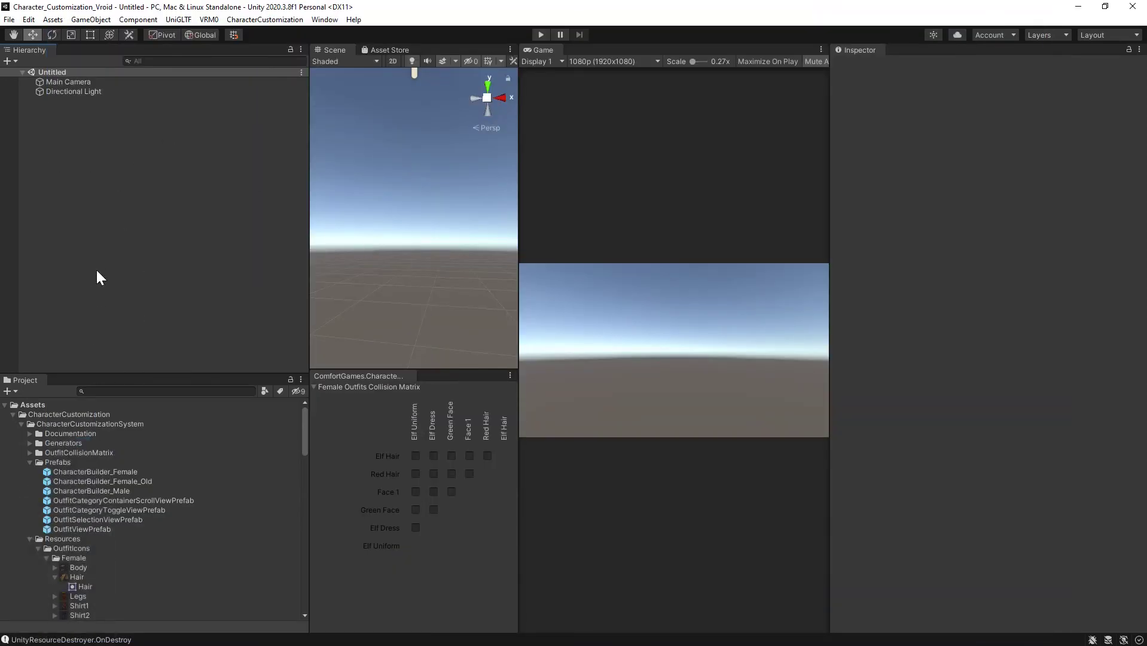
Create an empty object named Compare in the scene and attach the Compare Child Hierarchy script to it.
right_click(73, 141)
click(116, 288)
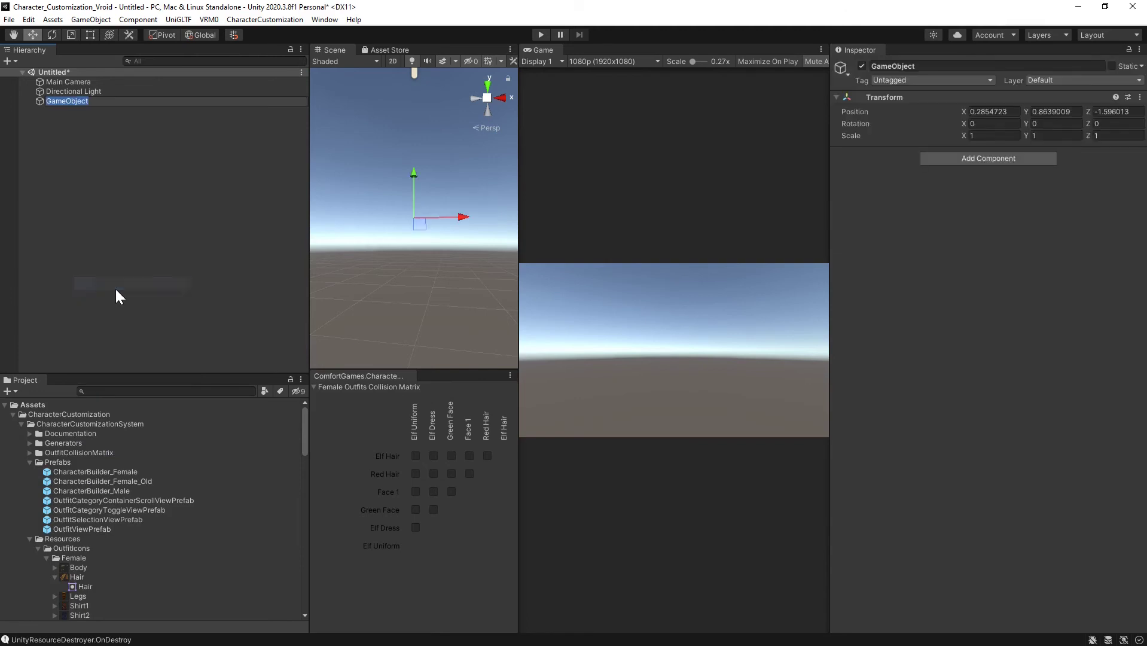
click(980, 66)
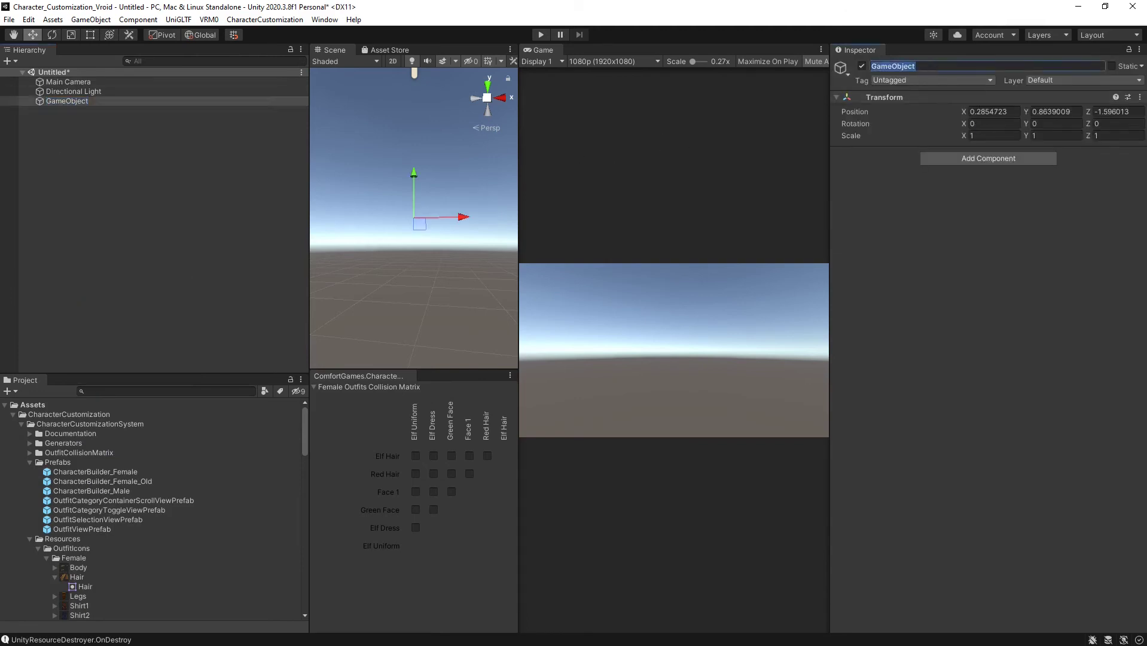
text(Compare)
key(Return)
click(964, 160)
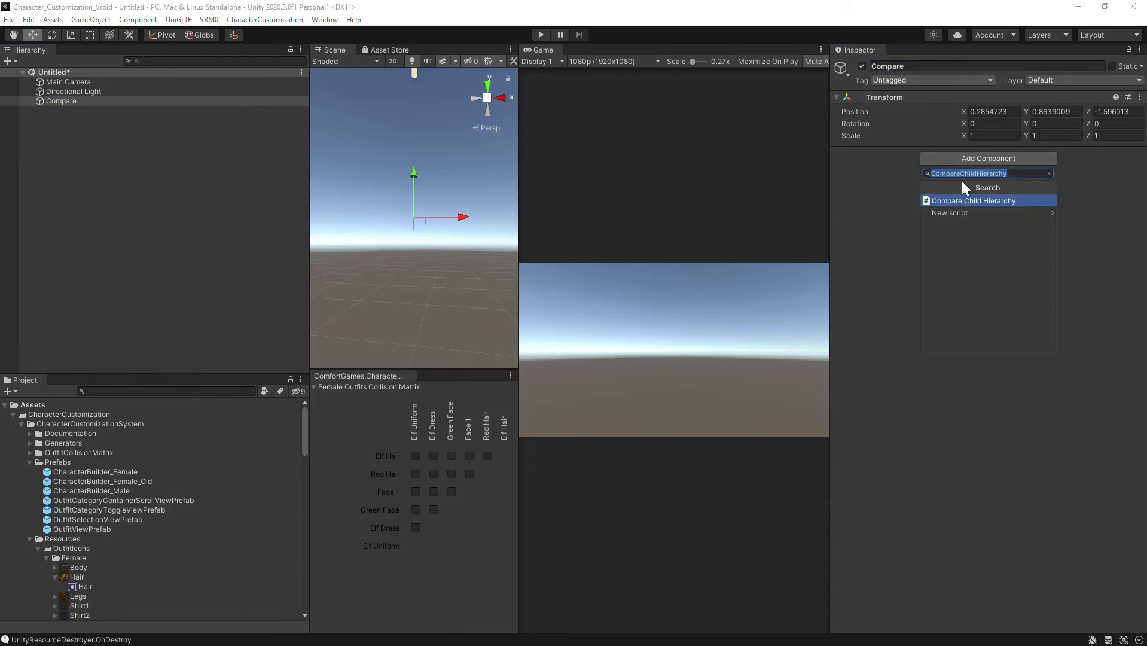
click(961, 200)
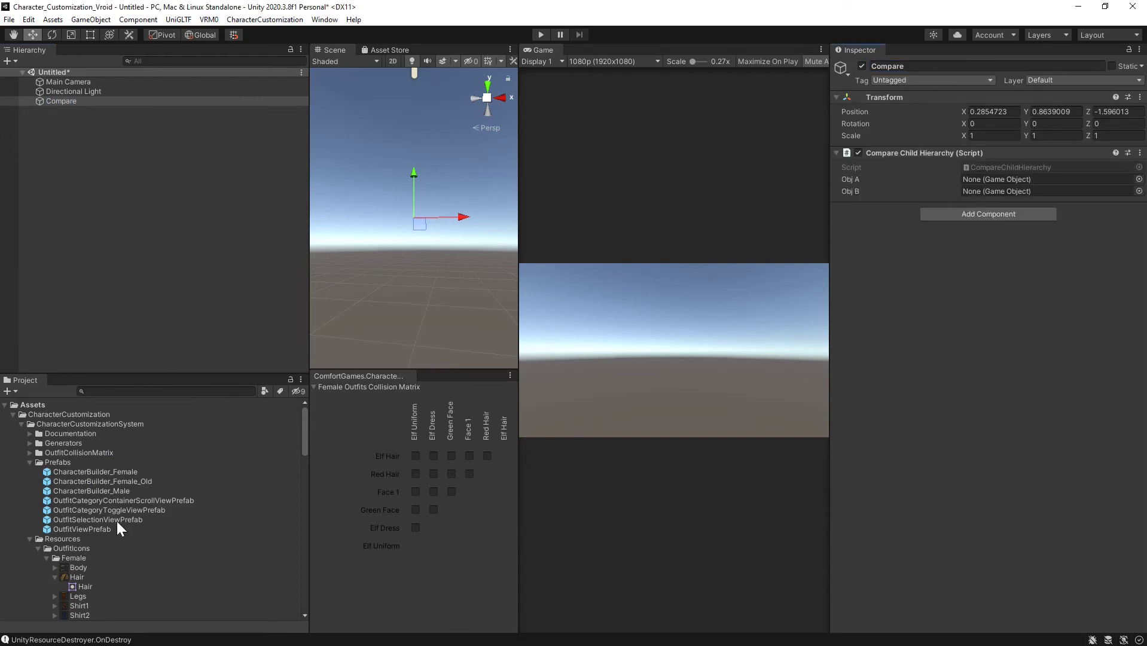
Add the CharacterBuilder_Female and Elf_Girl_03 prefabs to the scene.
click(65, 473)
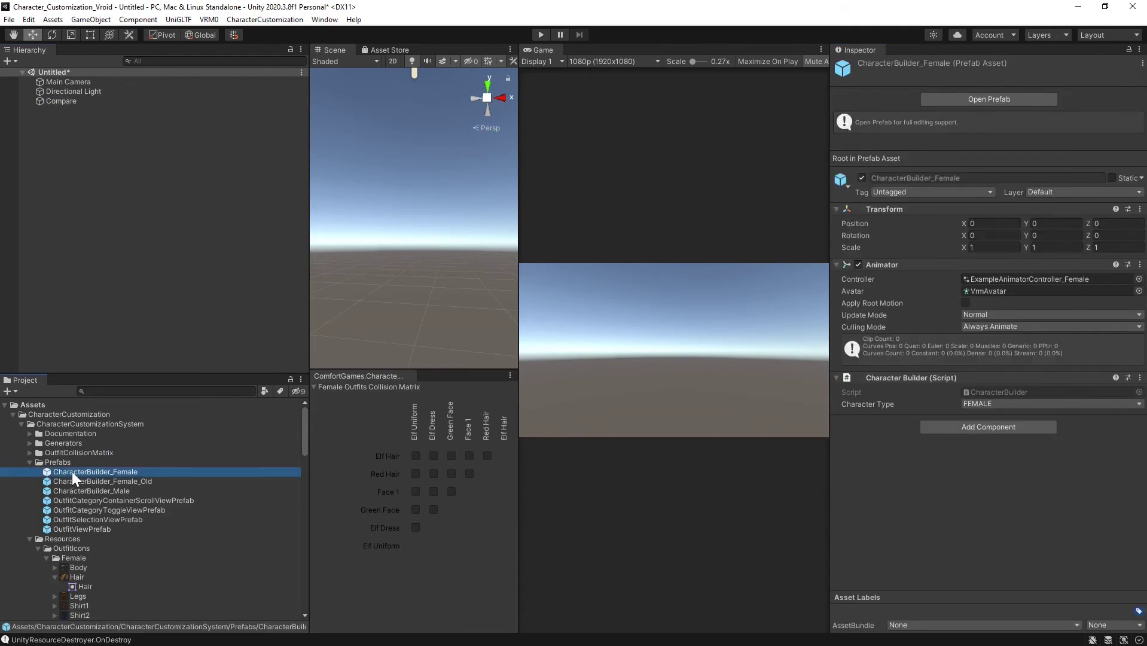
drag(71, 471, 52, 168)
drag(54, 109, 49, 115)
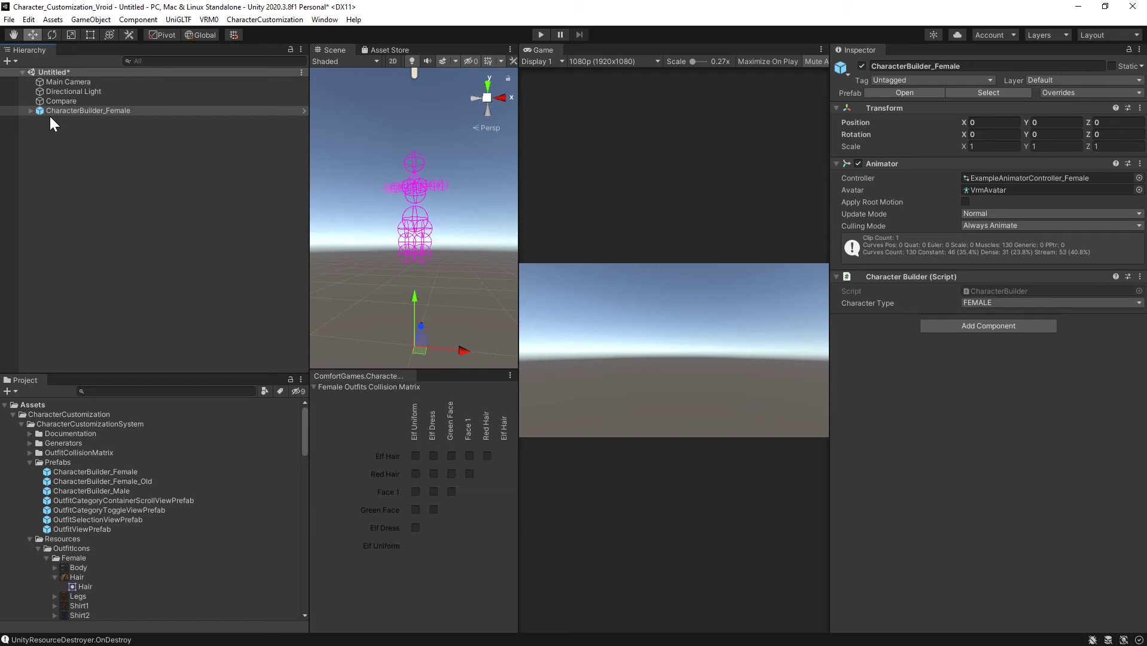
scroll(117, 438, down, 10)
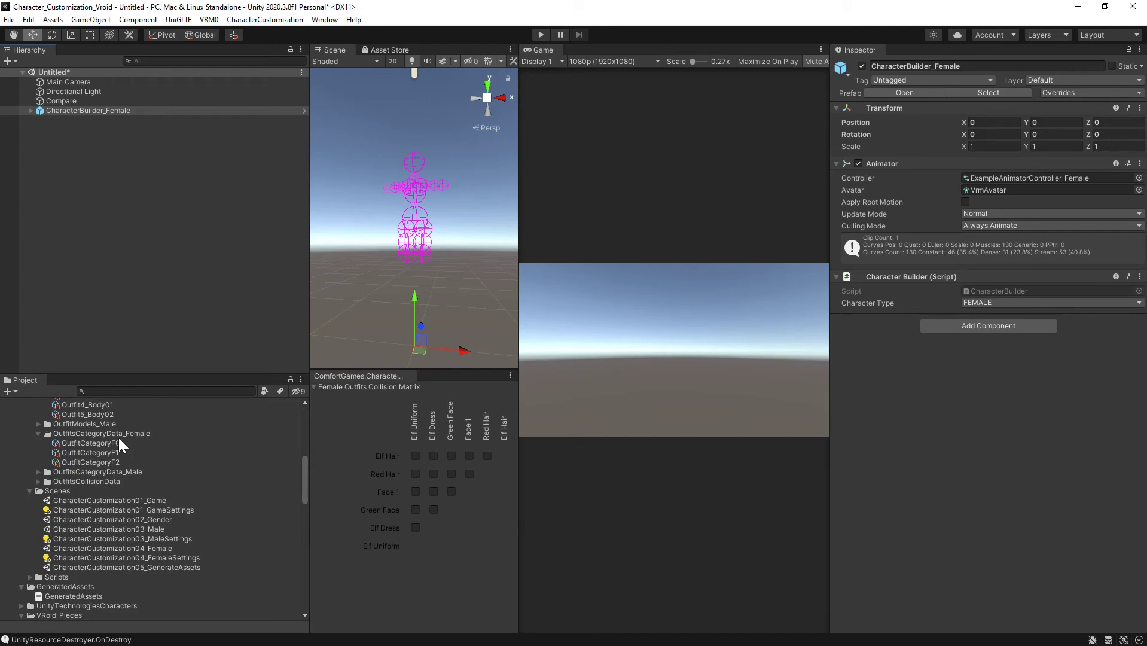
scroll(151, 449, down, 12)
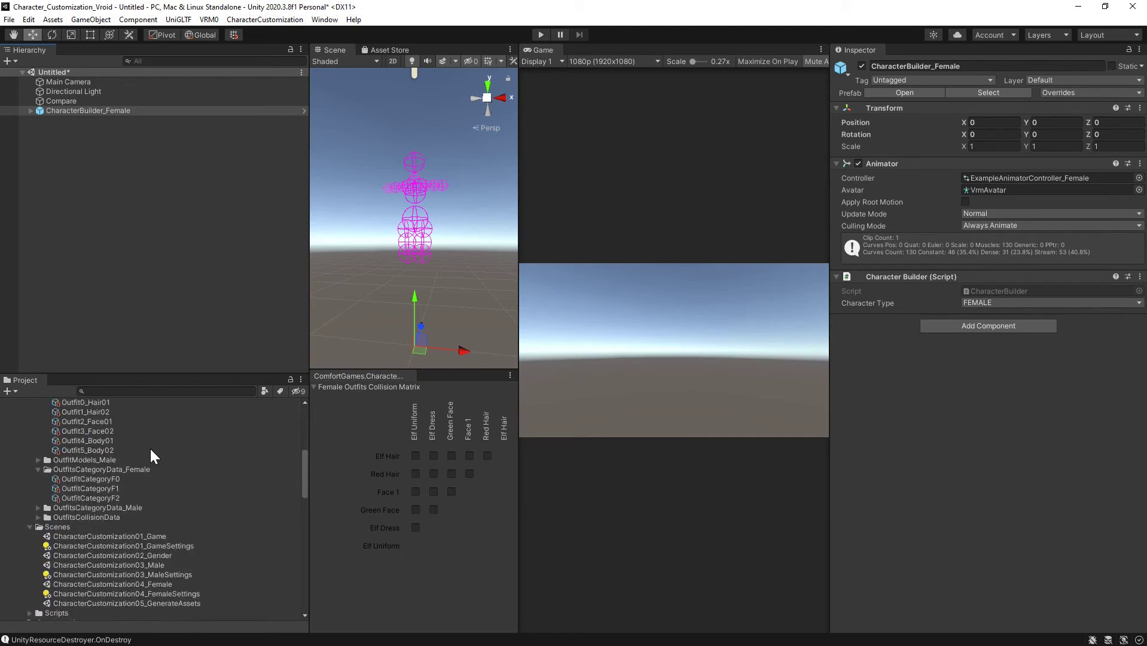
scroll(150, 449, down, 6)
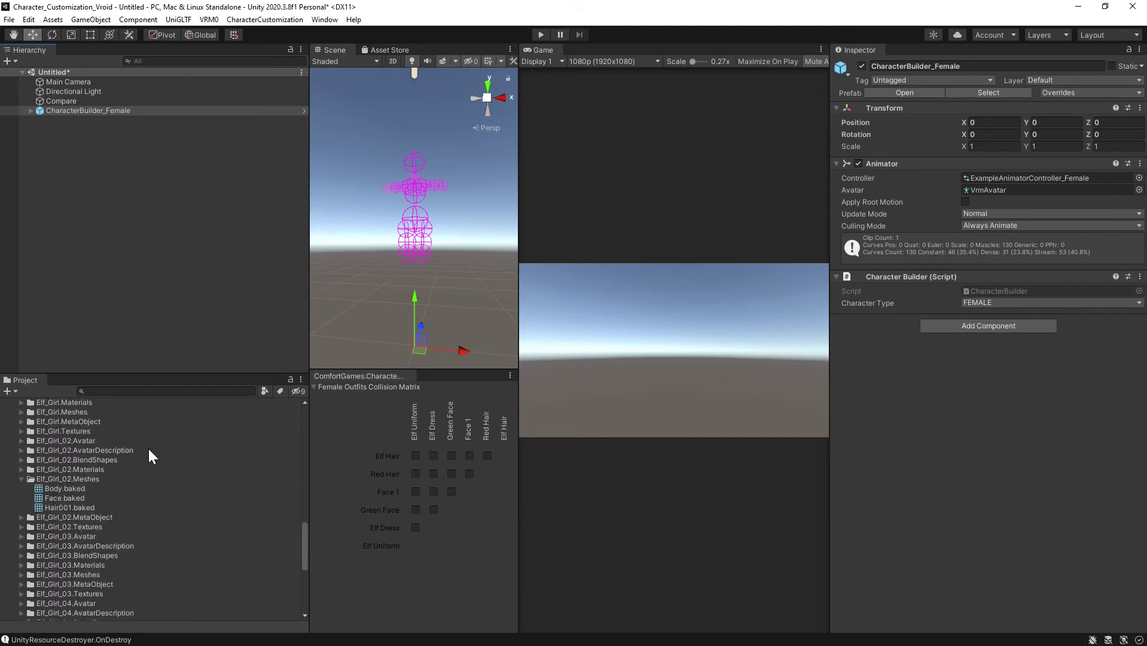
scroll(148, 449, down, 8)
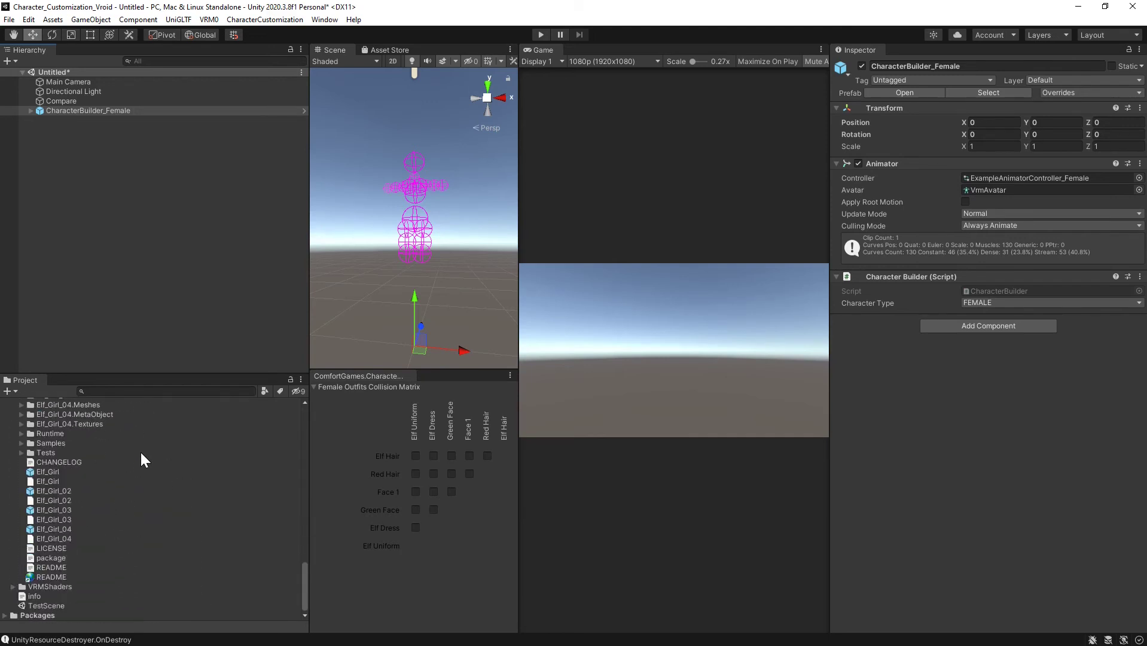
drag(54, 508, 87, 151)
On the Compare object, assign CharacterBuilder_Female as Obj A and Elf_Girl_03 as Obj B.
click(67, 101)
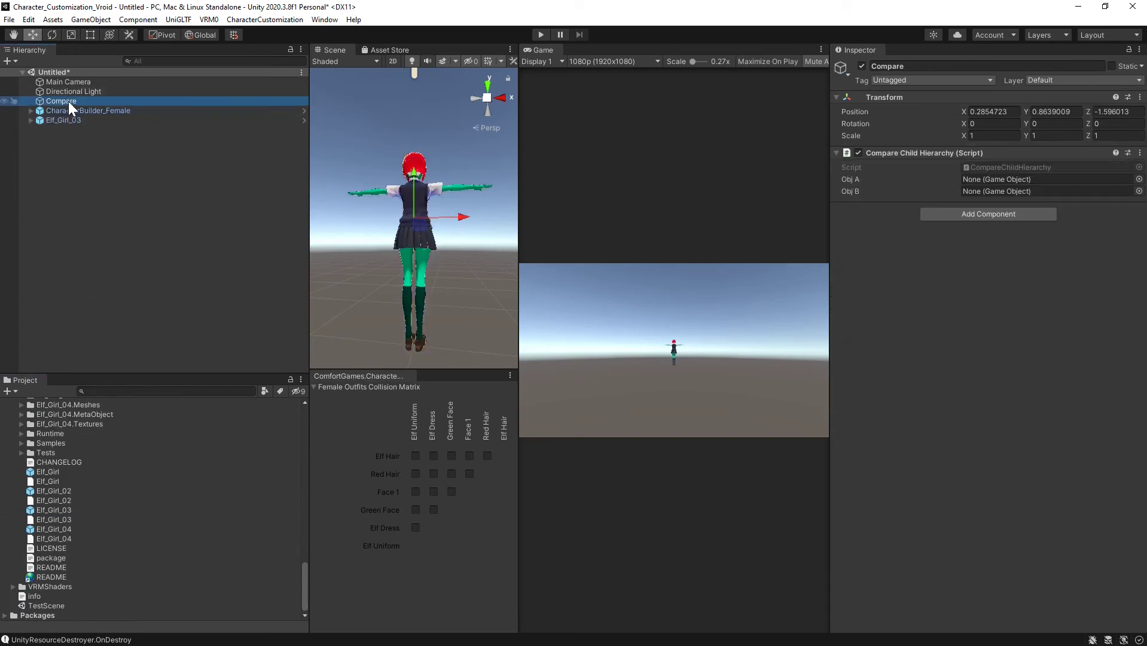
drag(103, 111, 994, 179)
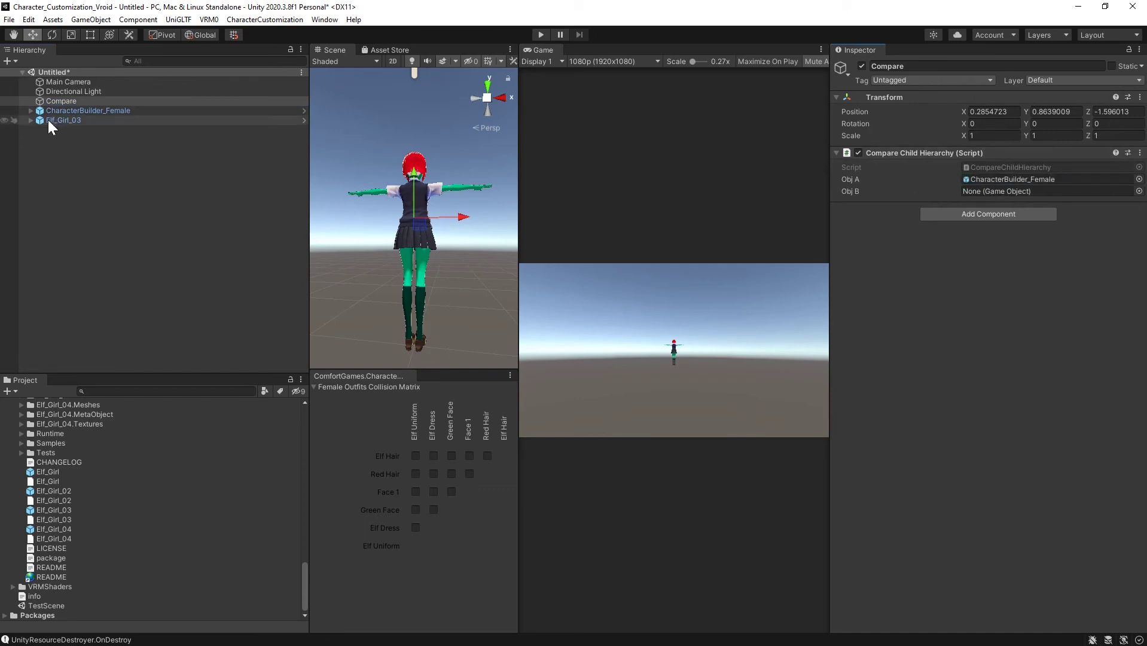
drag(47, 119, 993, 192)
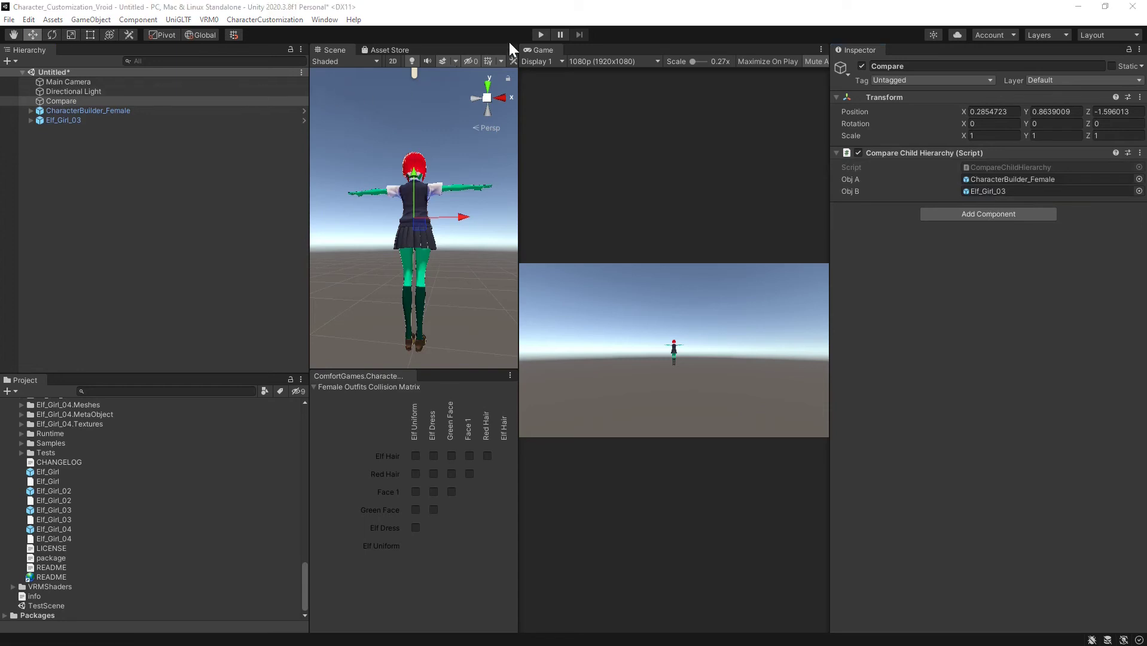
Run the scene and examine the Console logs for the children missing from Elf_Girl_03 and from CharacterBuilder_Female.
click(540, 36)
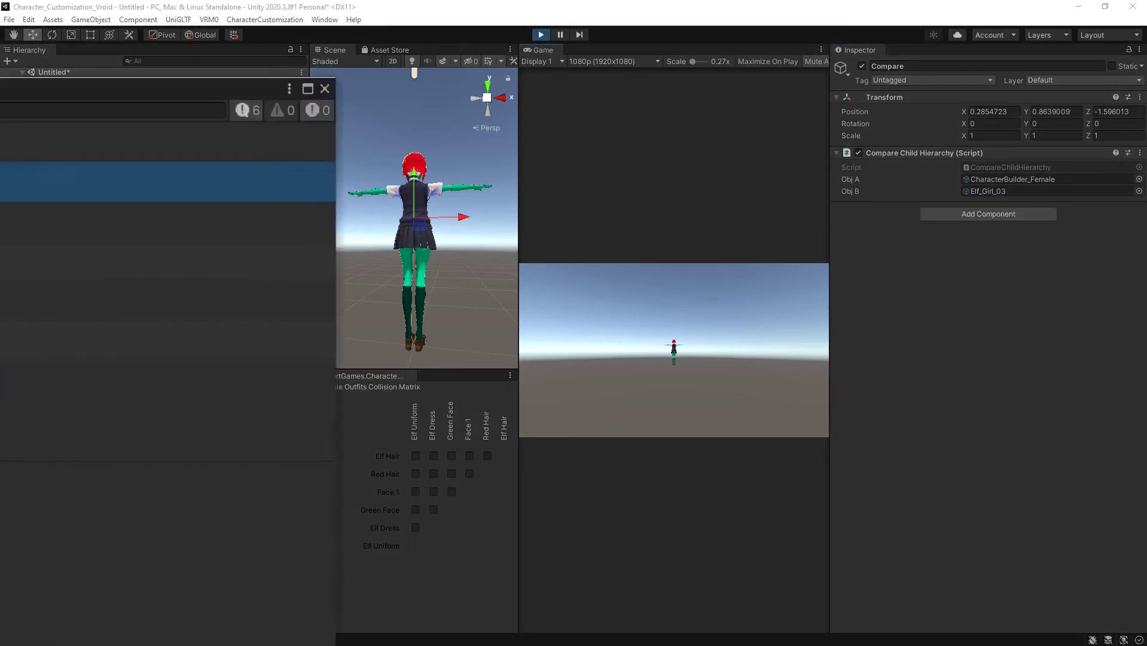
drag(0, 90, 301, 25)
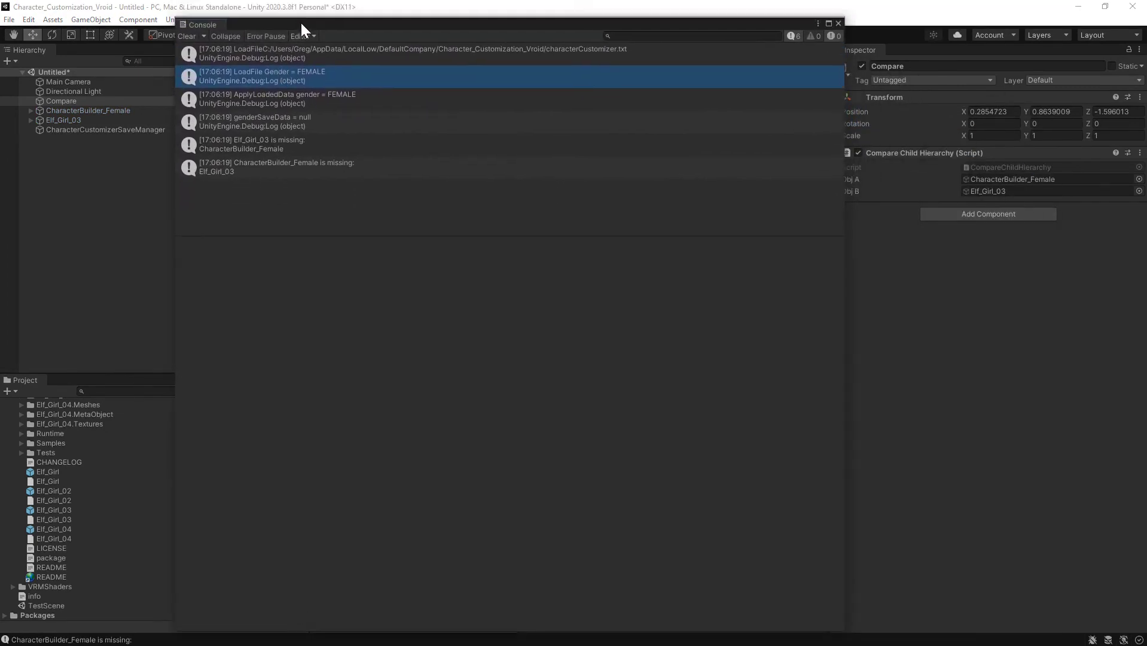
click(267, 117)
click(264, 141)
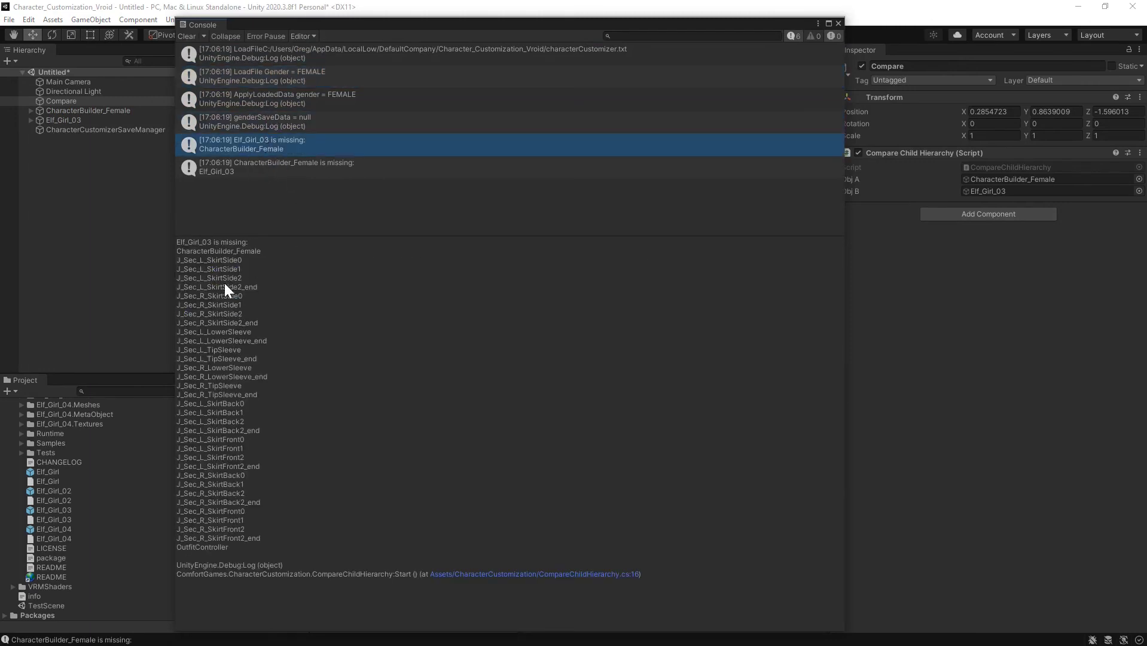
click(273, 165)
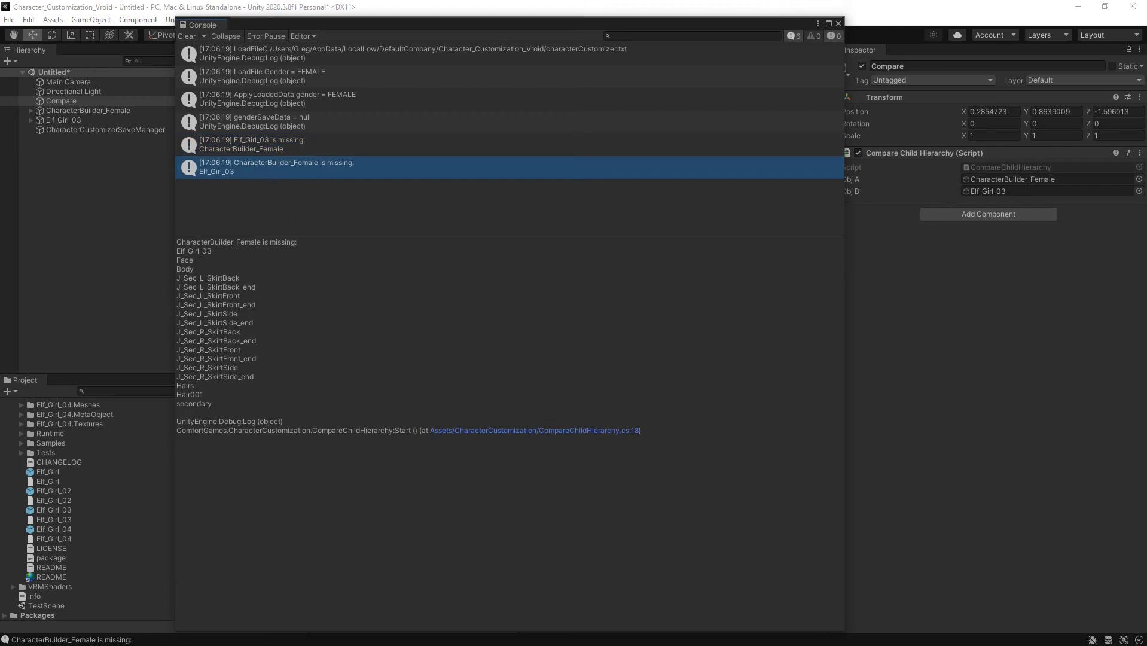
Pick out the missing bone name J_Sec_L_SkirtBack in the log text, and stop the game.
drag(254, 376, 171, 278)
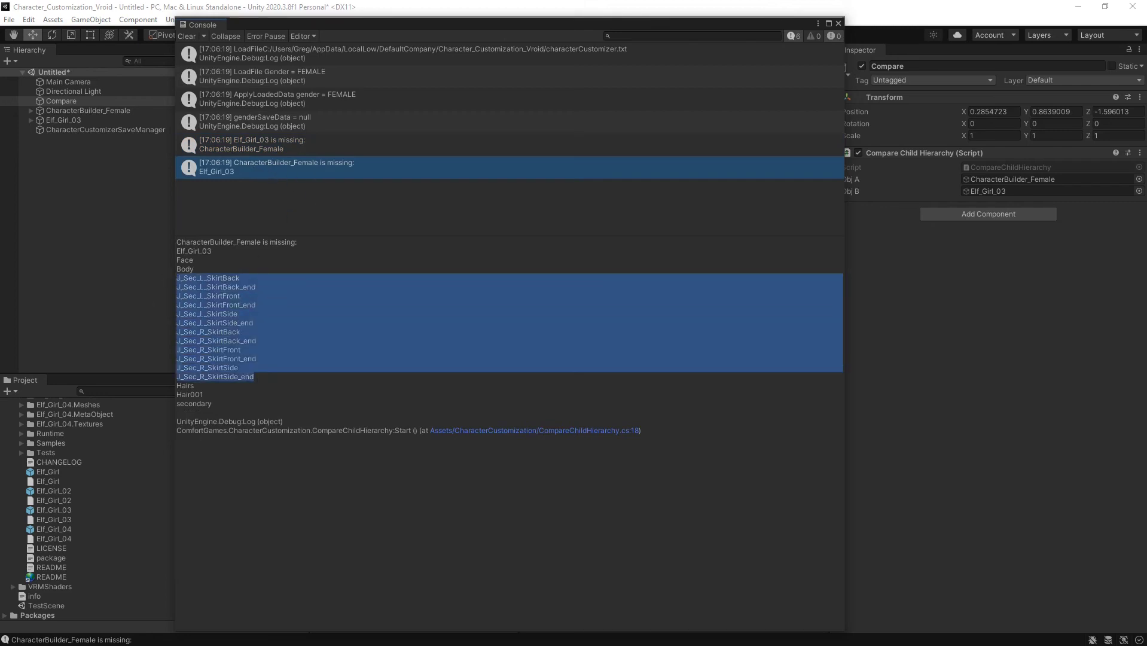
double_click(197, 278)
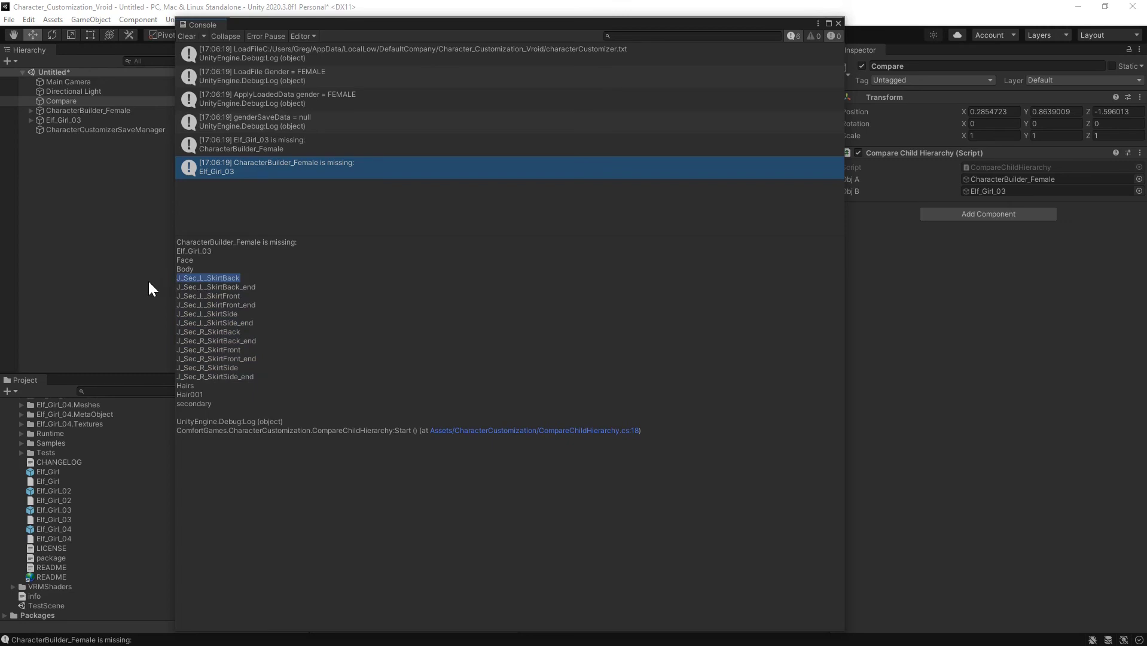
click(502, 11)
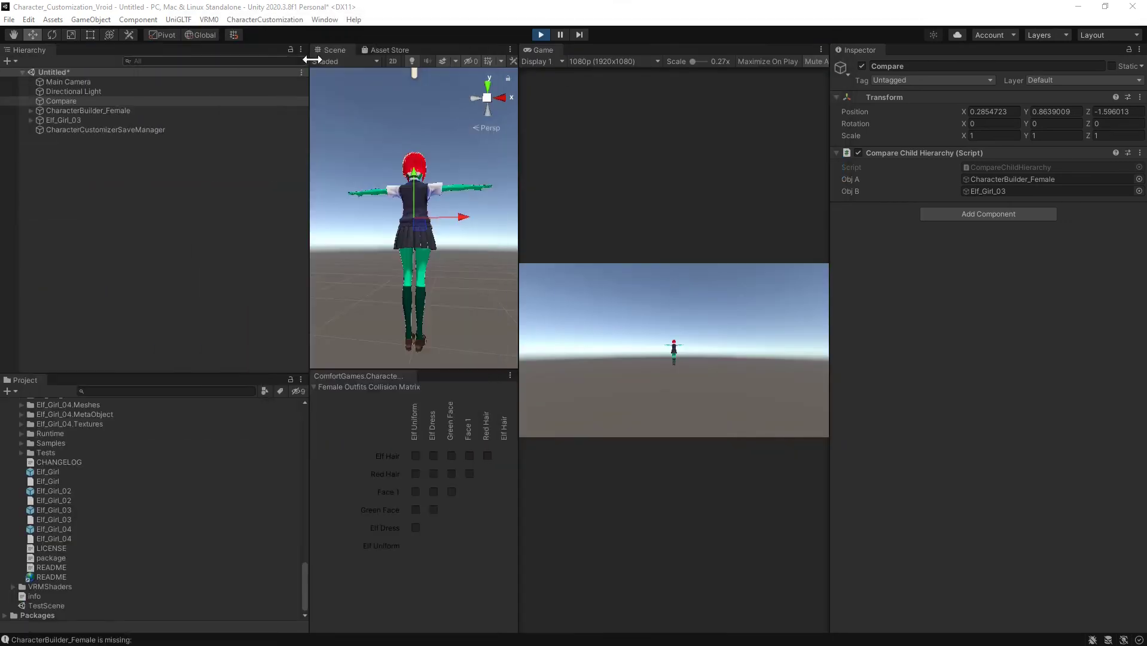
click(540, 34)
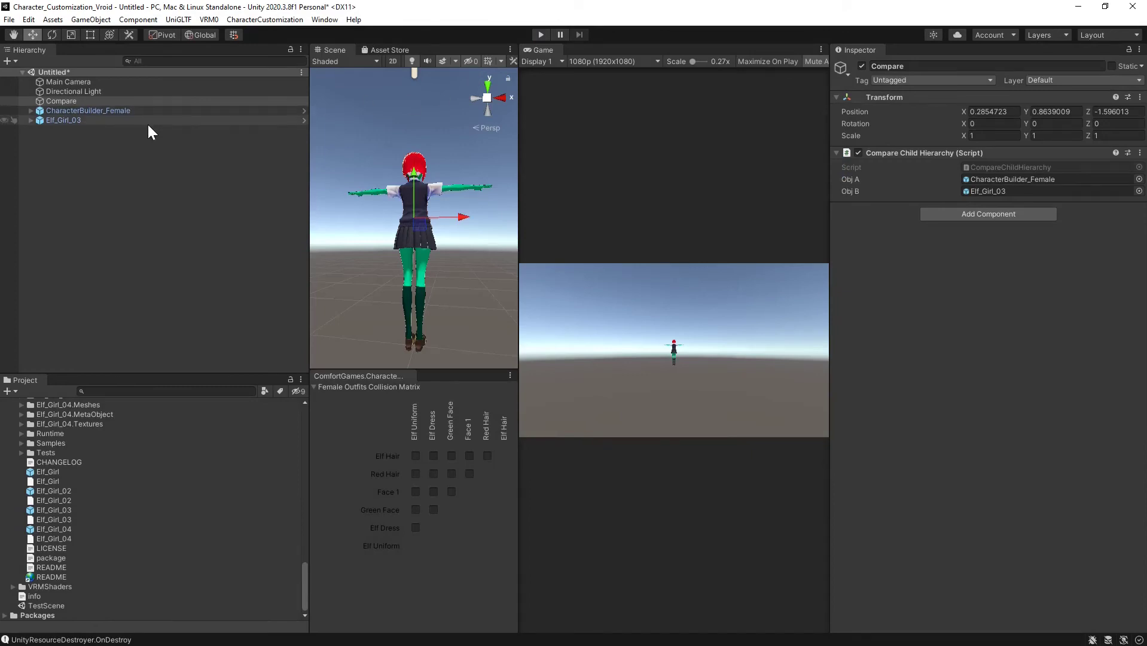
Expand the CharacterBuilder_Female and Elf_Girl_03 hierarchies and completely unpack both prefab instances.
click(31, 112)
click(30, 111)
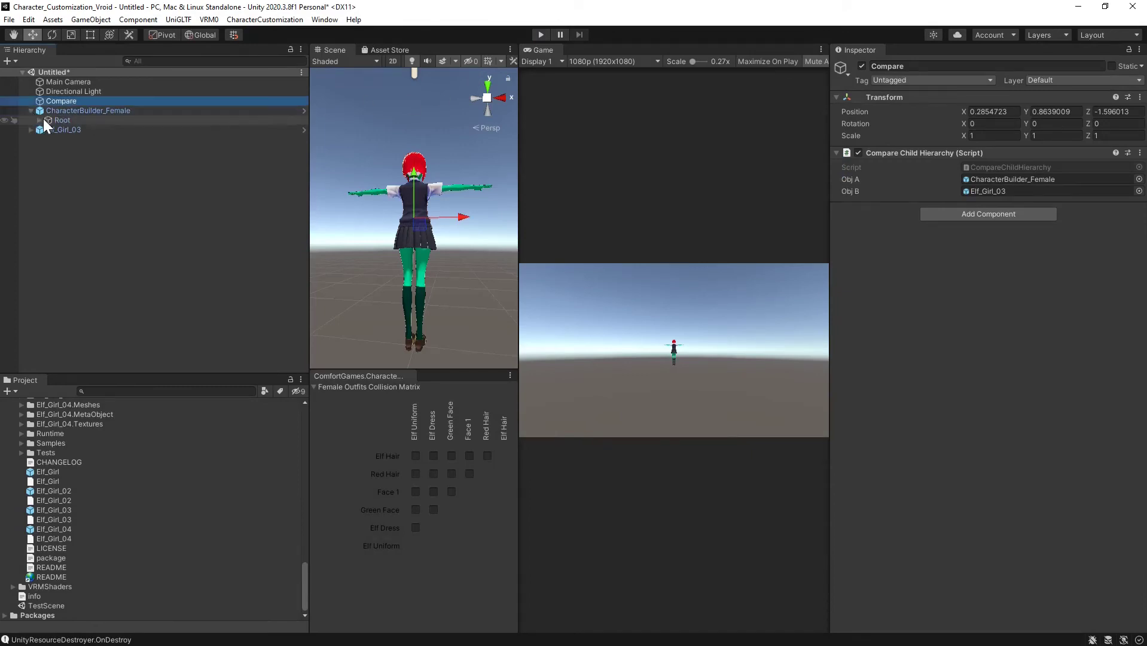
click(31, 140)
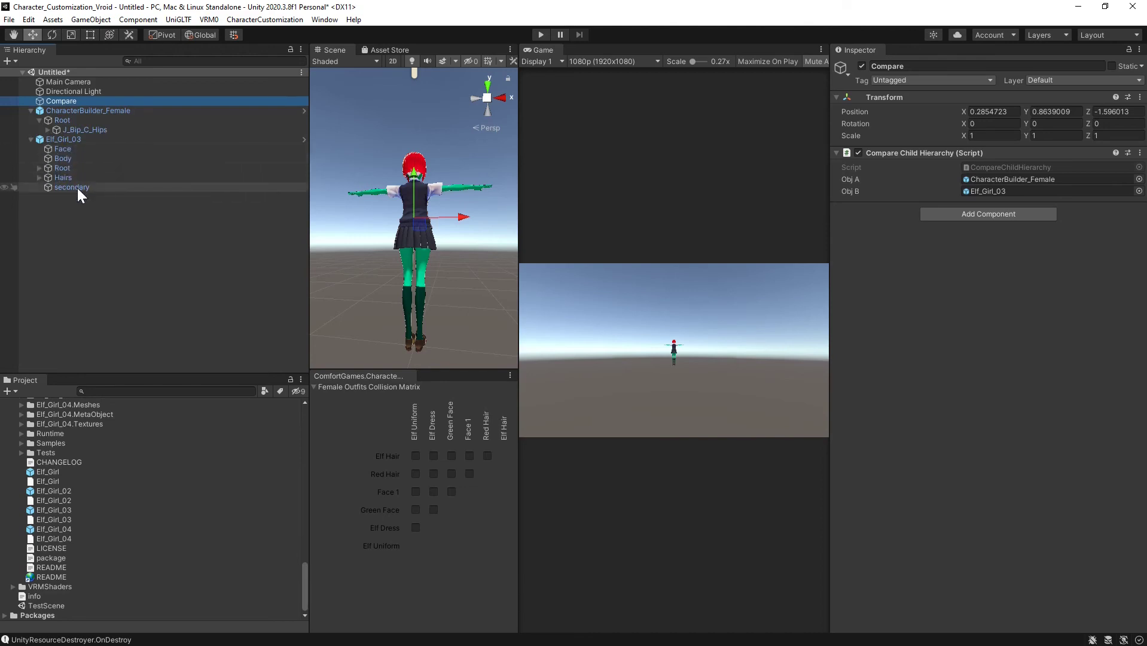
right_click(64, 141)
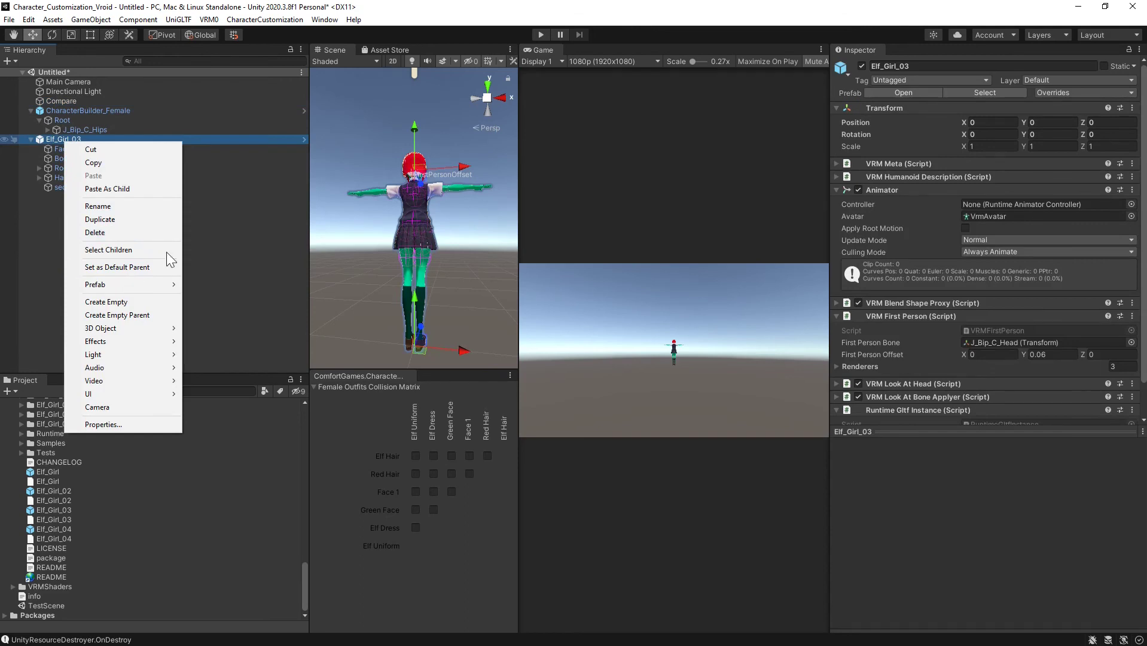
mouse_move(132, 282)
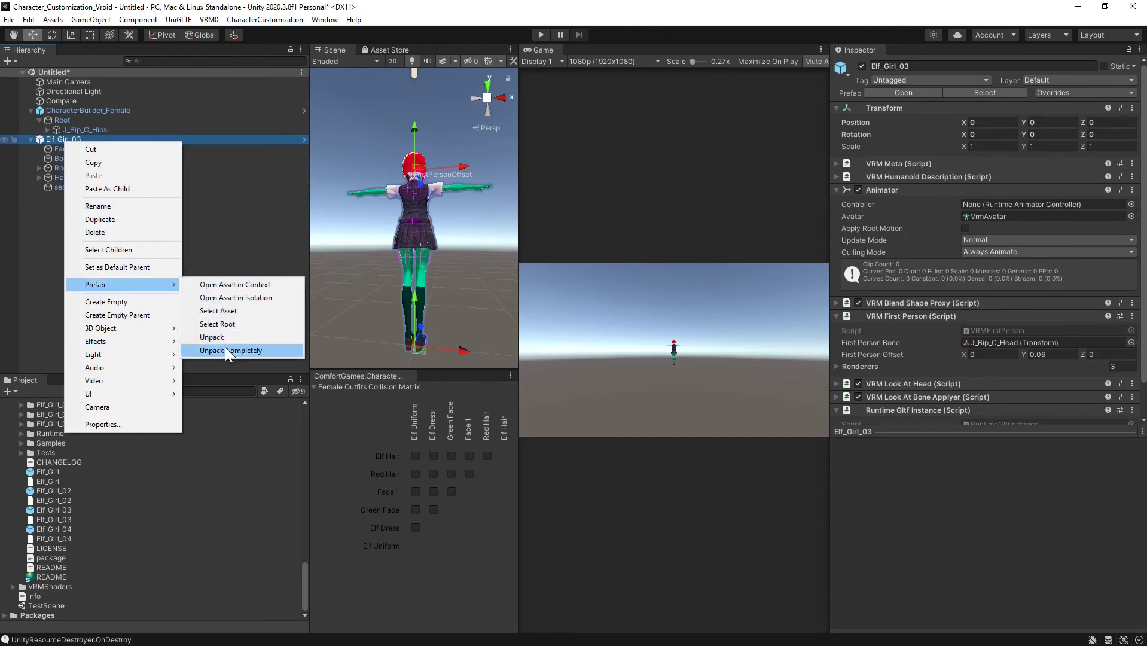
right_click(78, 109)
mouse_move(135, 253)
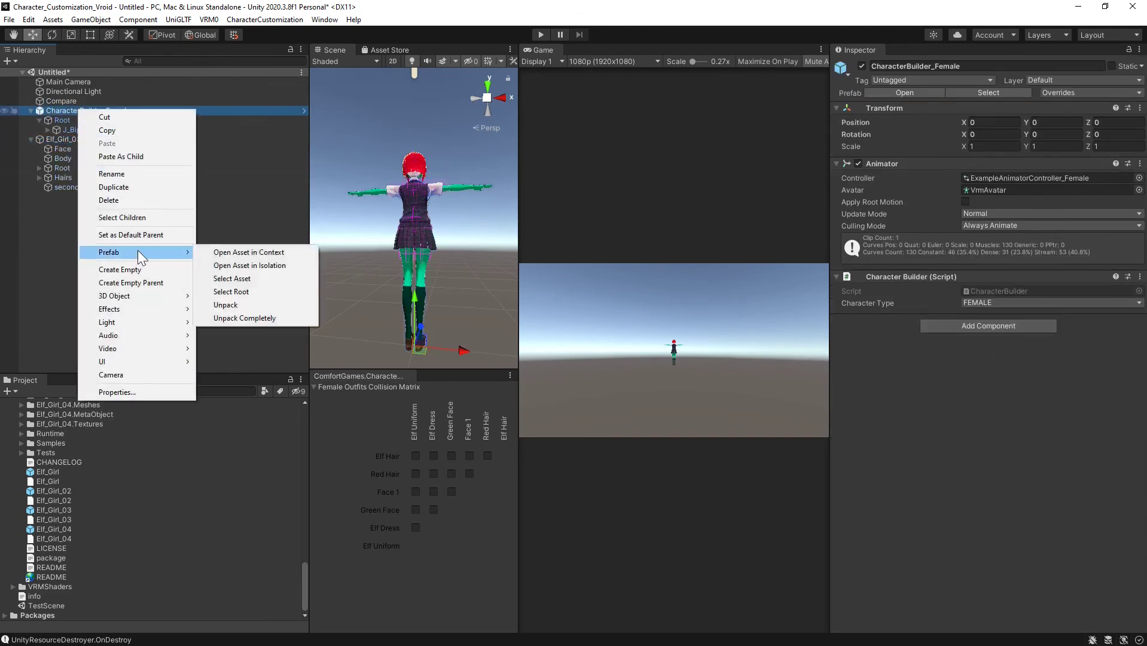
click(255, 313)
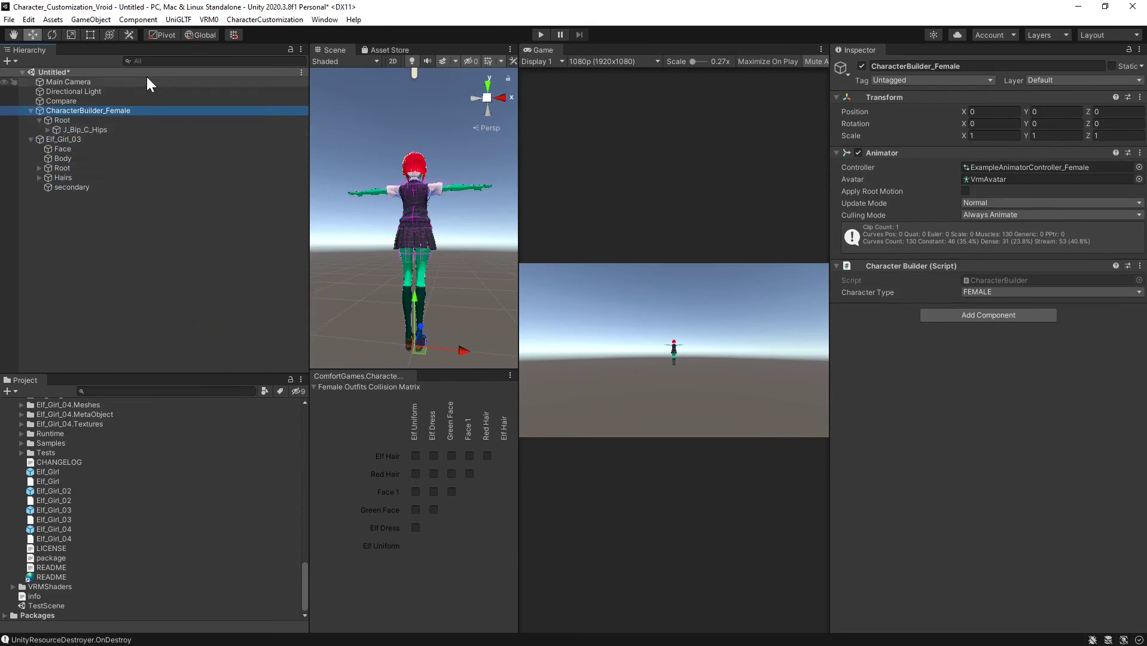
Search the scene hierarchy for J_Sec_L_SkirtBack and locate that bone within the full object tree.
click(153, 60)
text(J_Sec_L_SkirtBack)
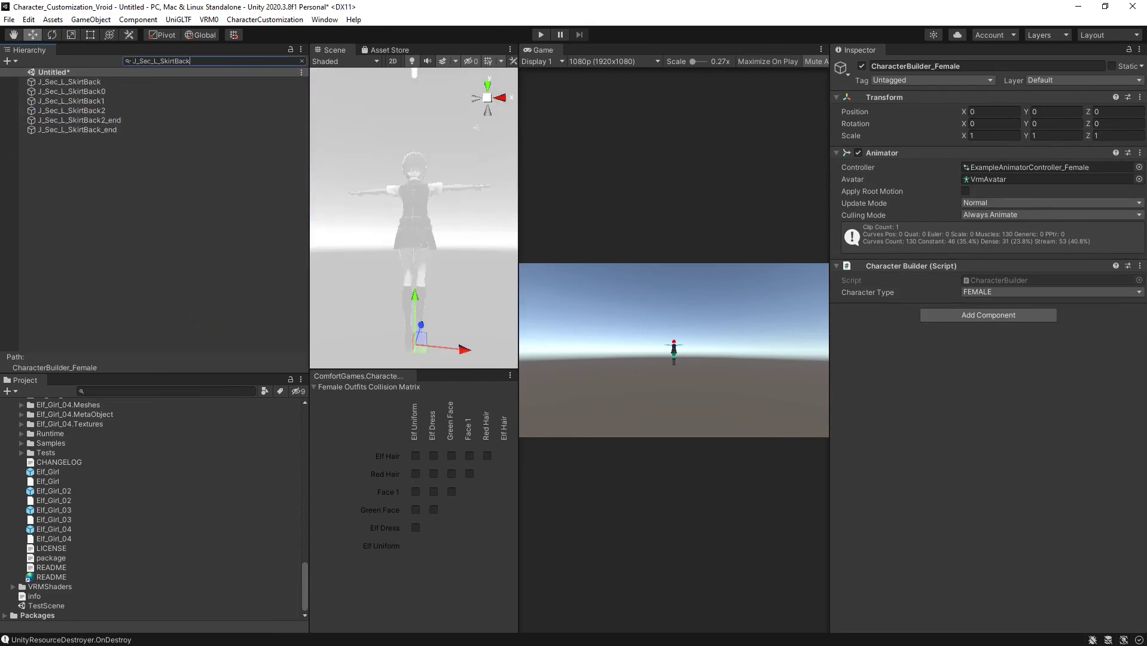
click(89, 81)
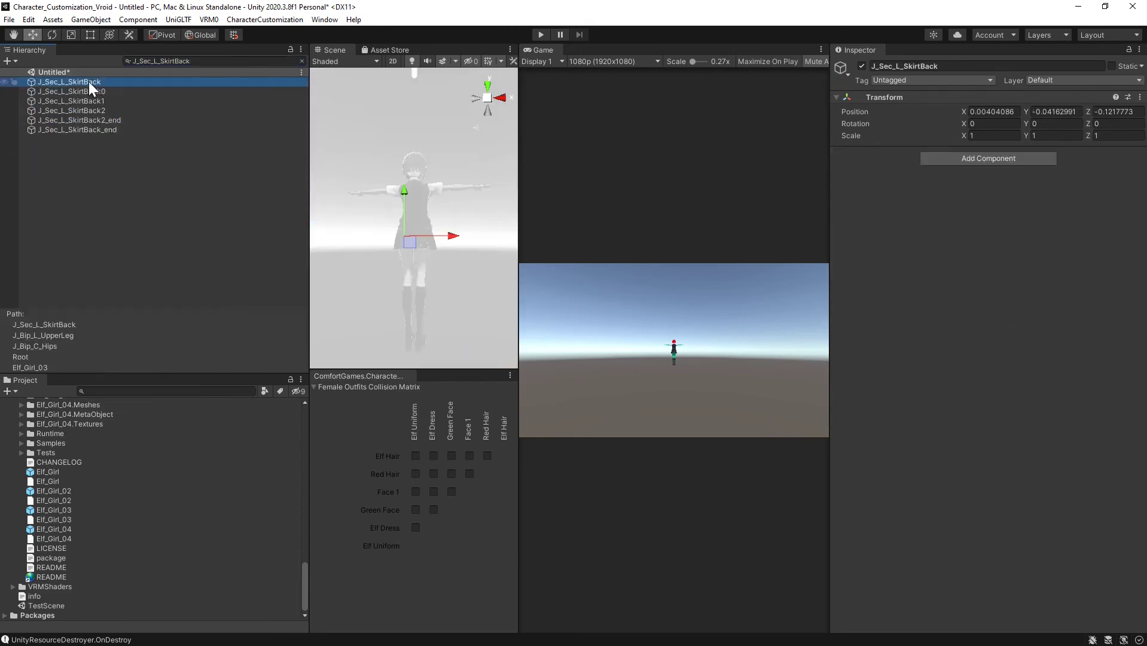
click(302, 61)
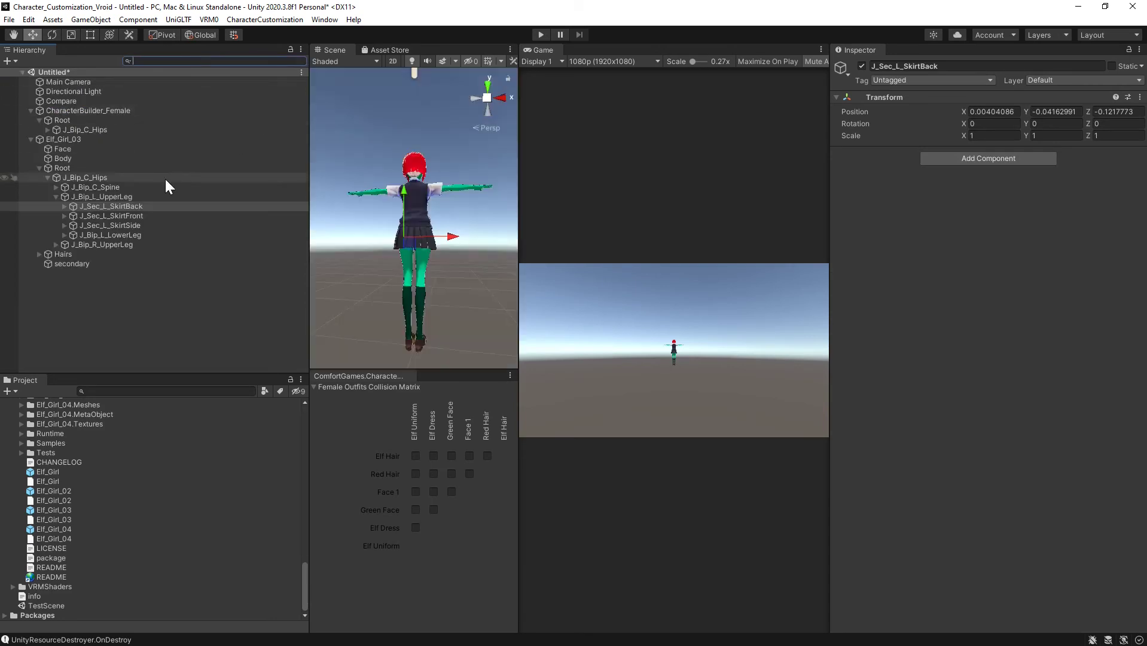
Expand CharacterBuilder_Female's hip and left upper leg bones and compare J_Bip_L_UpperLeg with the one in Elf_Girl_03.
click(47, 129)
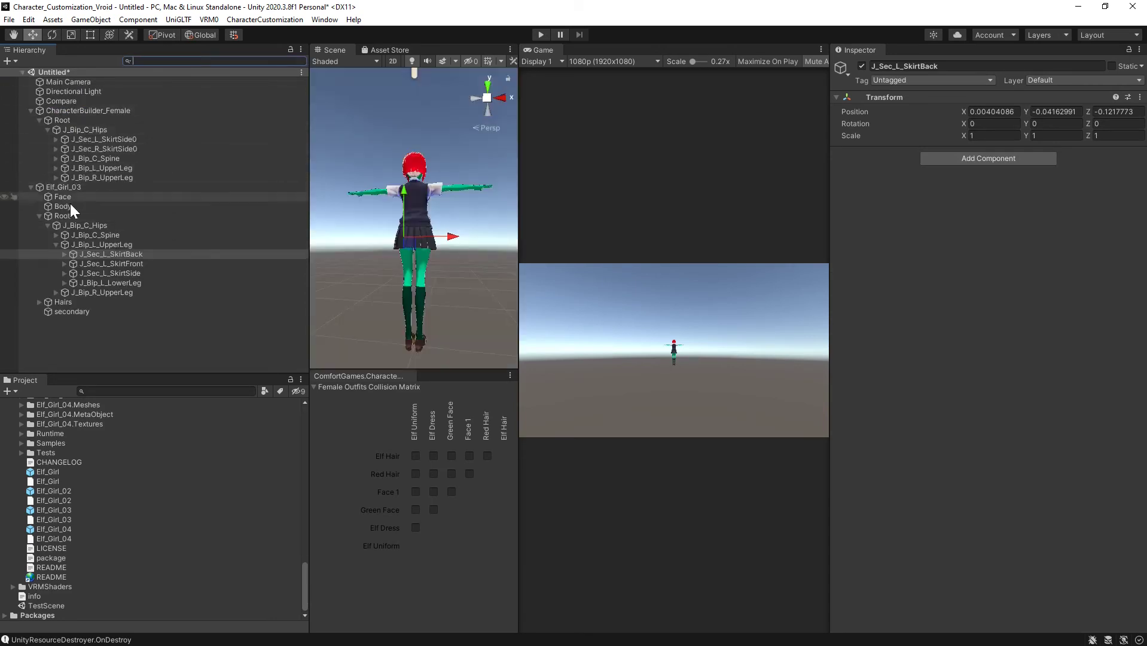
click(81, 168)
click(95, 245)
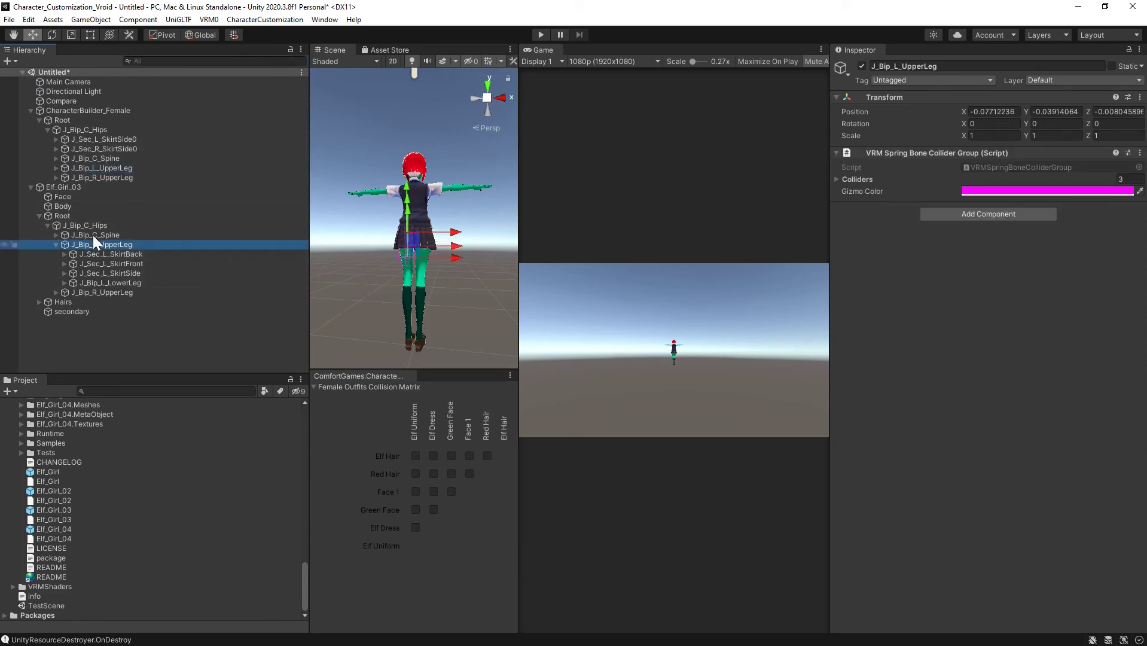
click(67, 170)
click(55, 168)
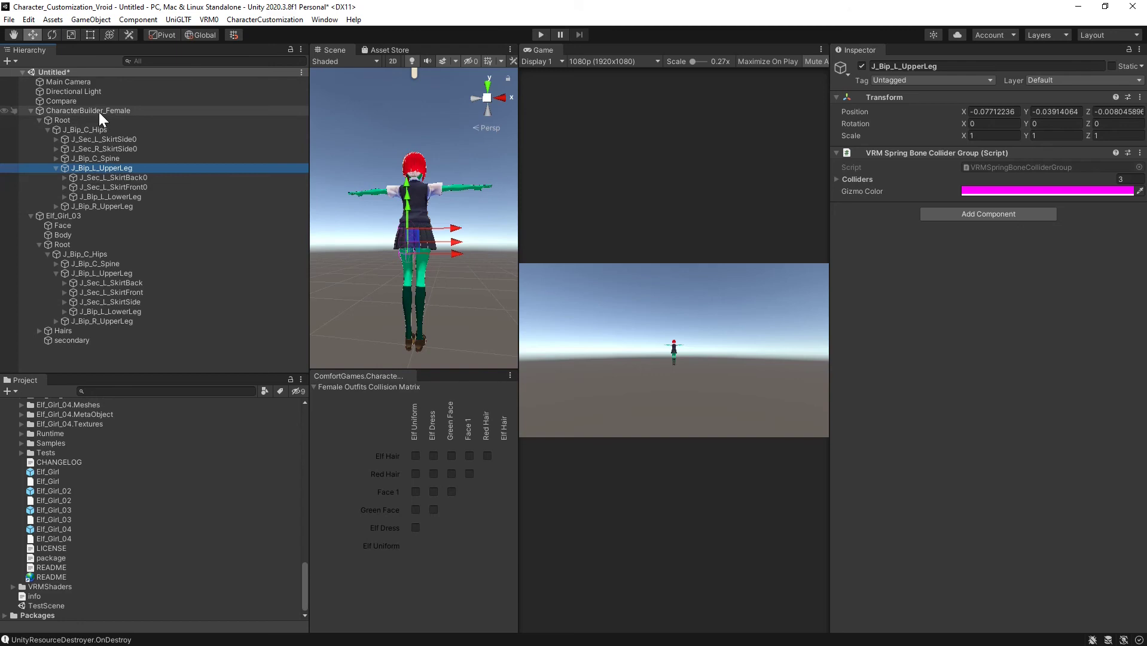
Move J_Sec_L_SkirtBack, J_Sec_L_SkirtFront and J_Sec_L_SkirtSide from Elf_Girl_03 into CharacterBuilder_Female's J_Bip_L_UpperLeg.
click(130, 302)
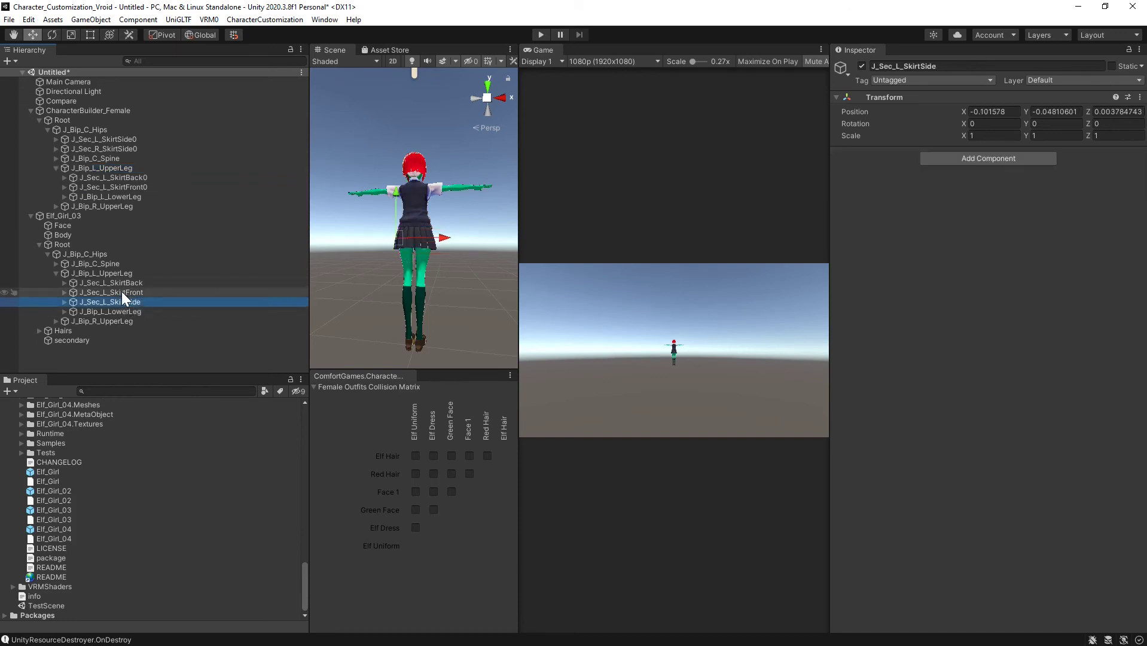
shift+click(121, 282)
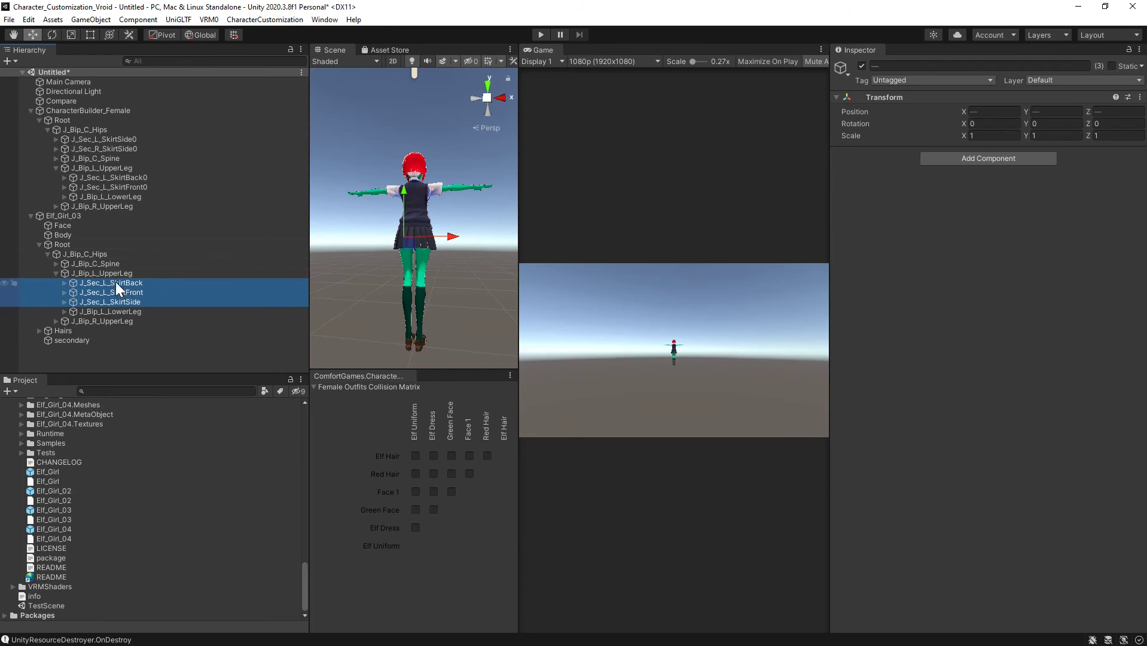
drag(116, 282, 120, 175)
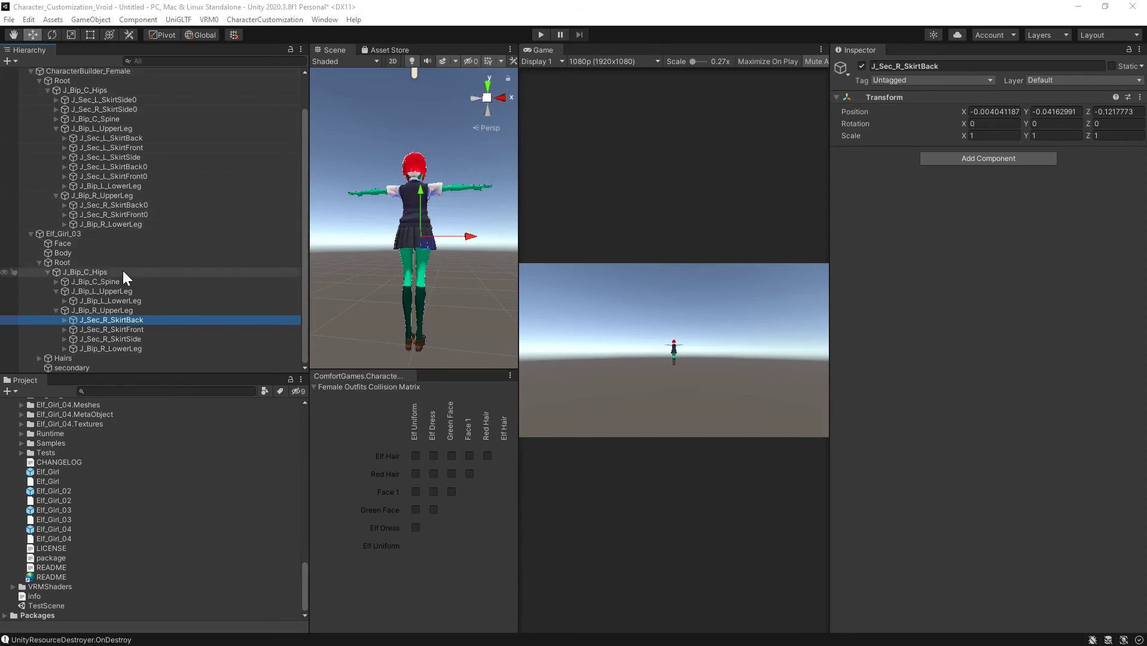
Move J_Sec_R_SkirtBack, J_Sec_R_SkirtFront and J_Sec_R_SkirtSide from Elf_Girl_03 into CharacterBuilder_Female's J_Bip_R_UpperLeg.
click(99, 309)
click(101, 195)
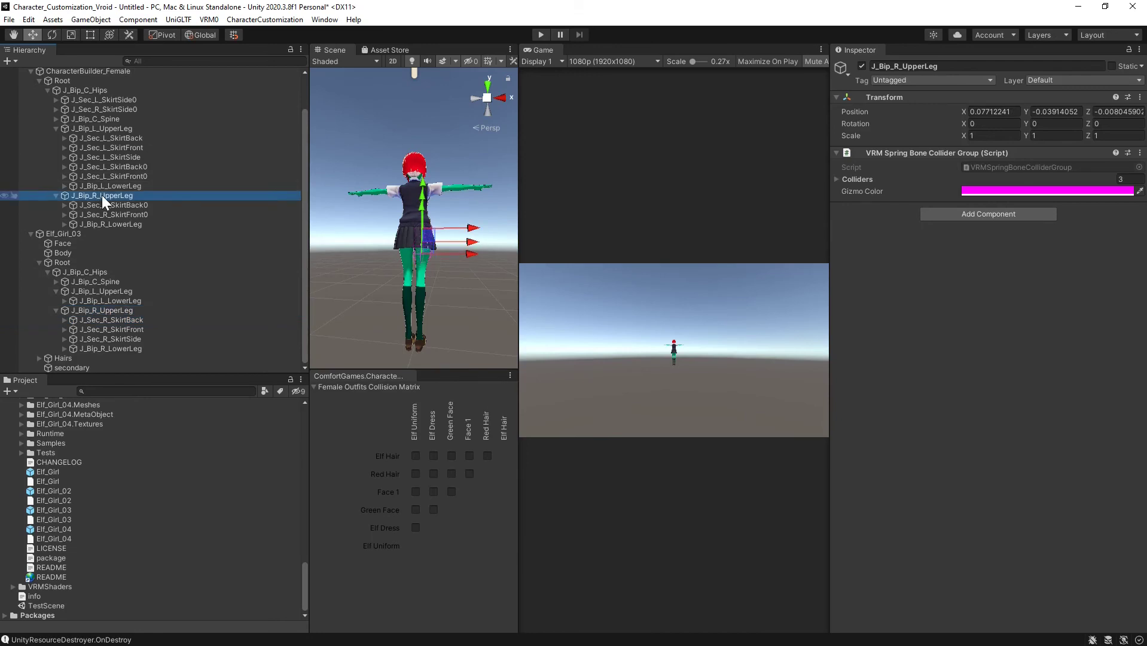
click(104, 309)
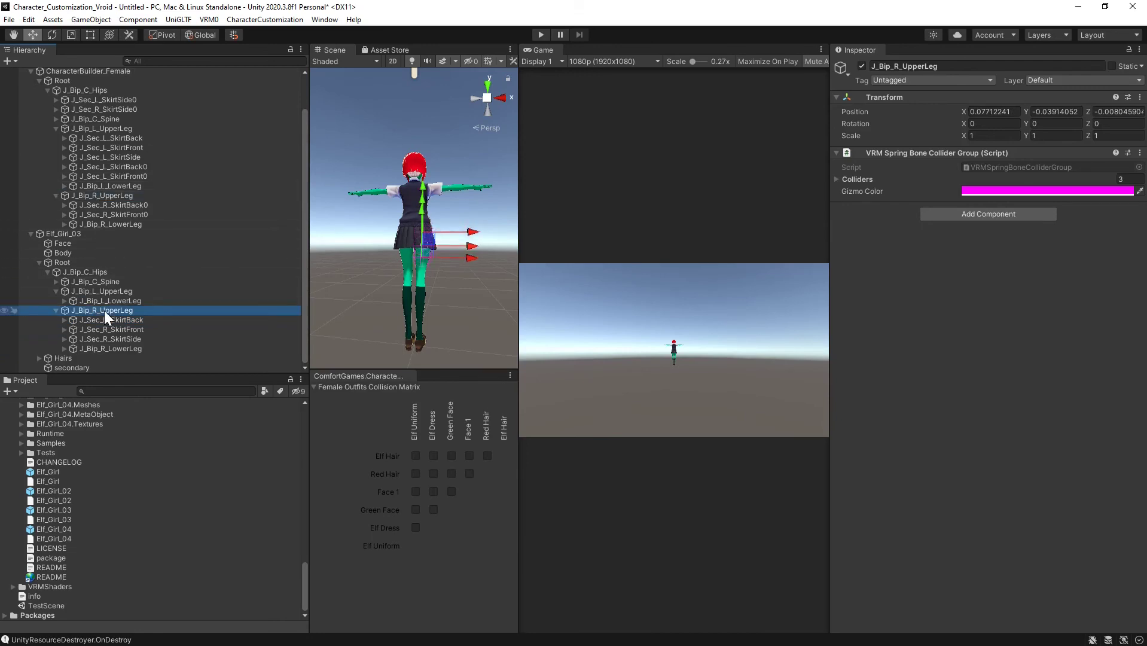
click(125, 205)
click(129, 214)
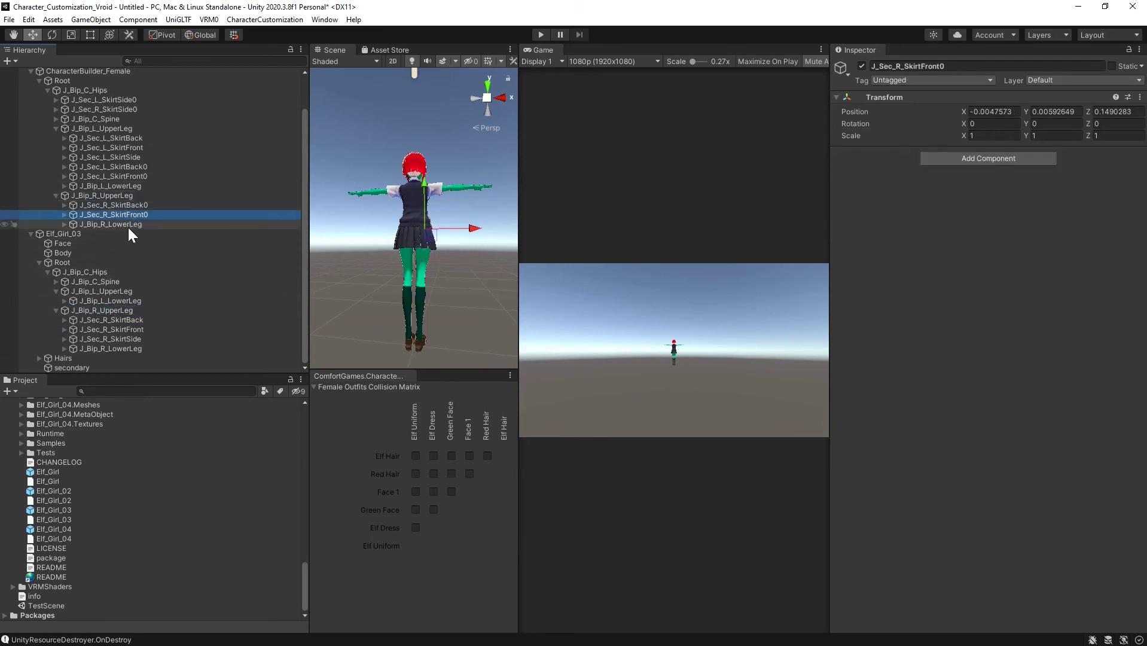
click(128, 226)
click(121, 320)
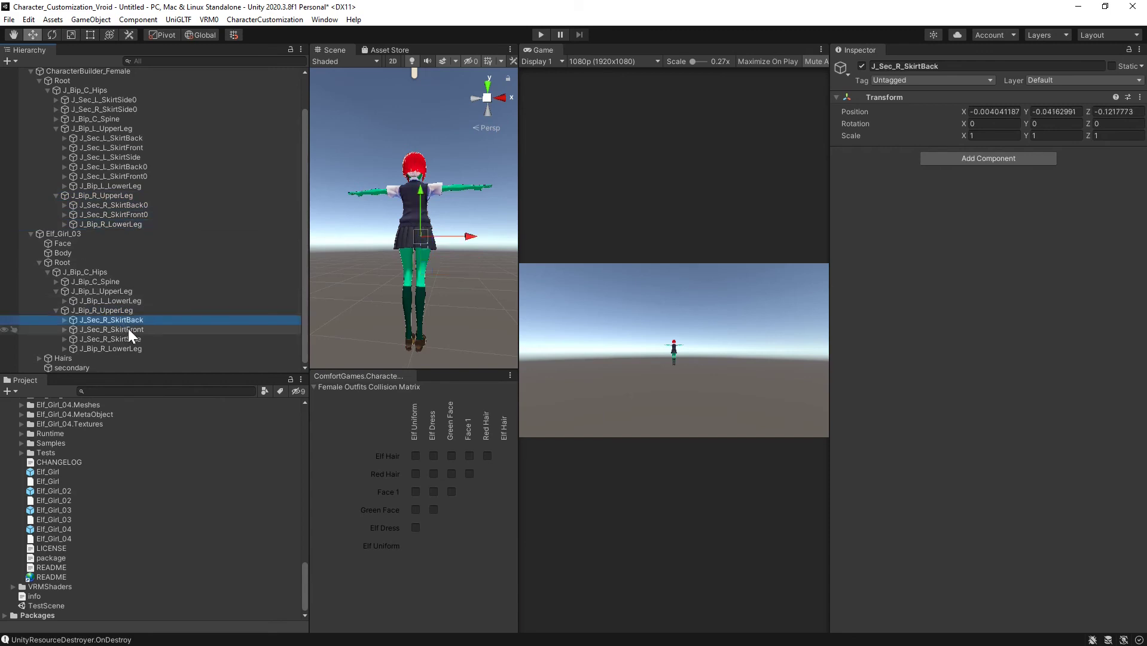
ctrl+click(128, 328)
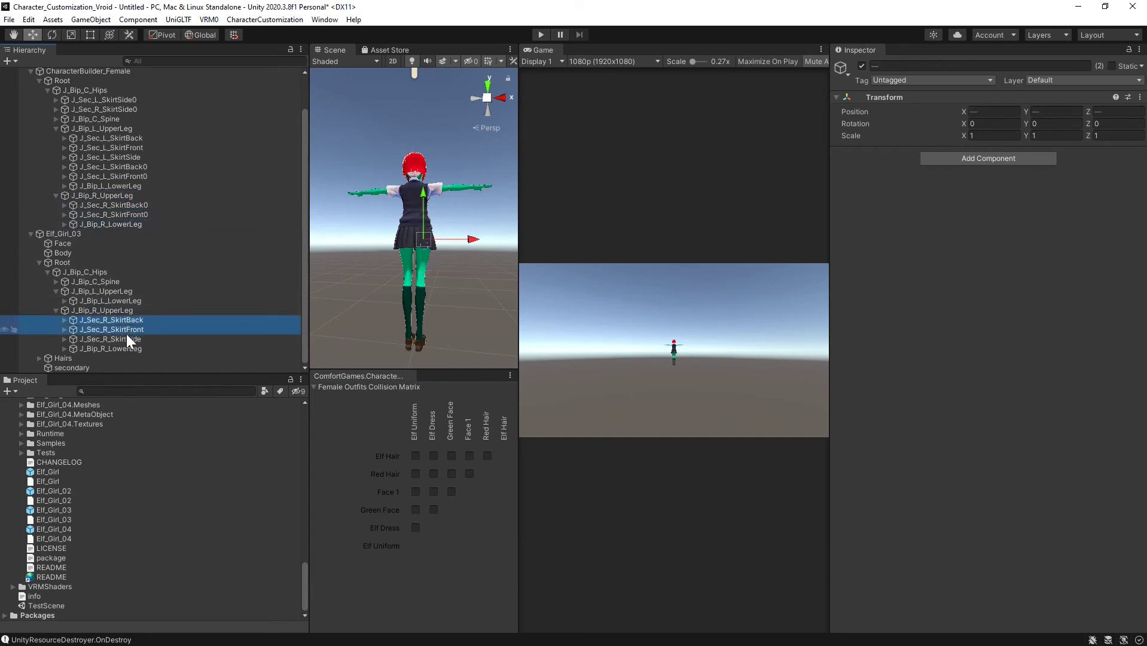
ctrl+click(125, 338)
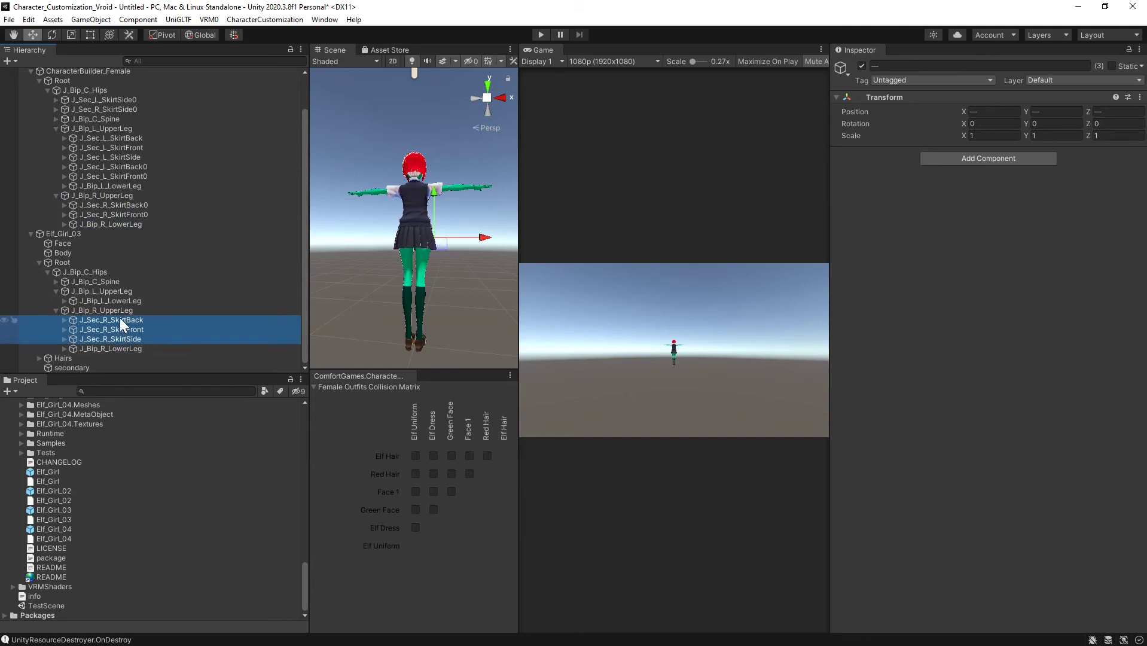
drag(119, 316, 109, 203)
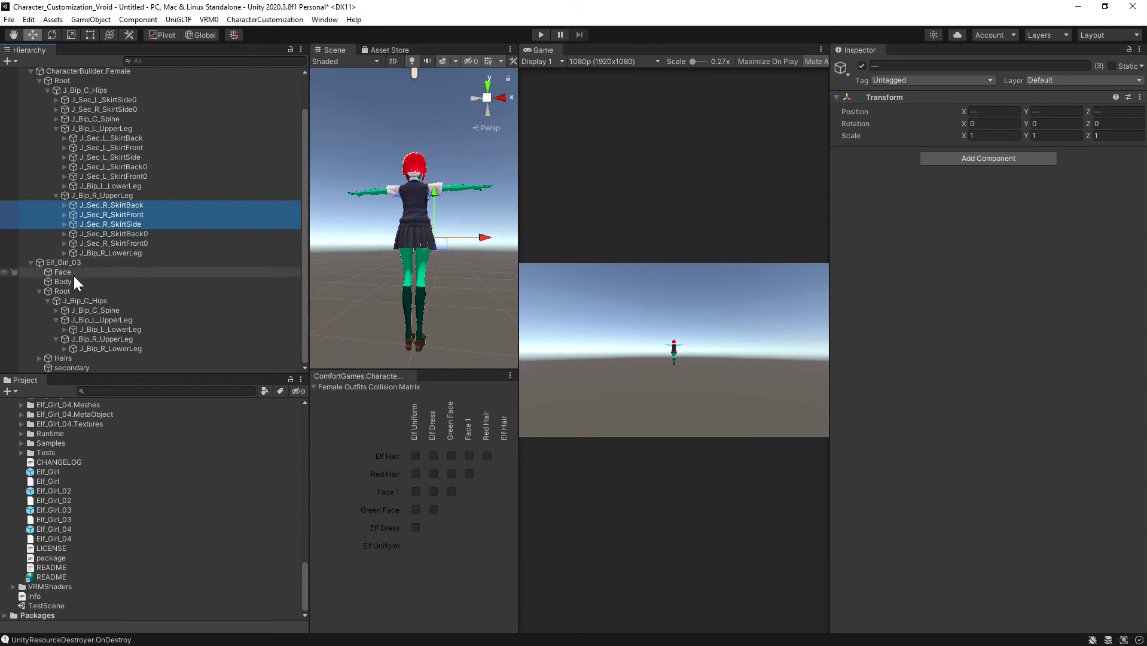
Delete the Elf_Girl_03 object from the scene.
click(57, 263)
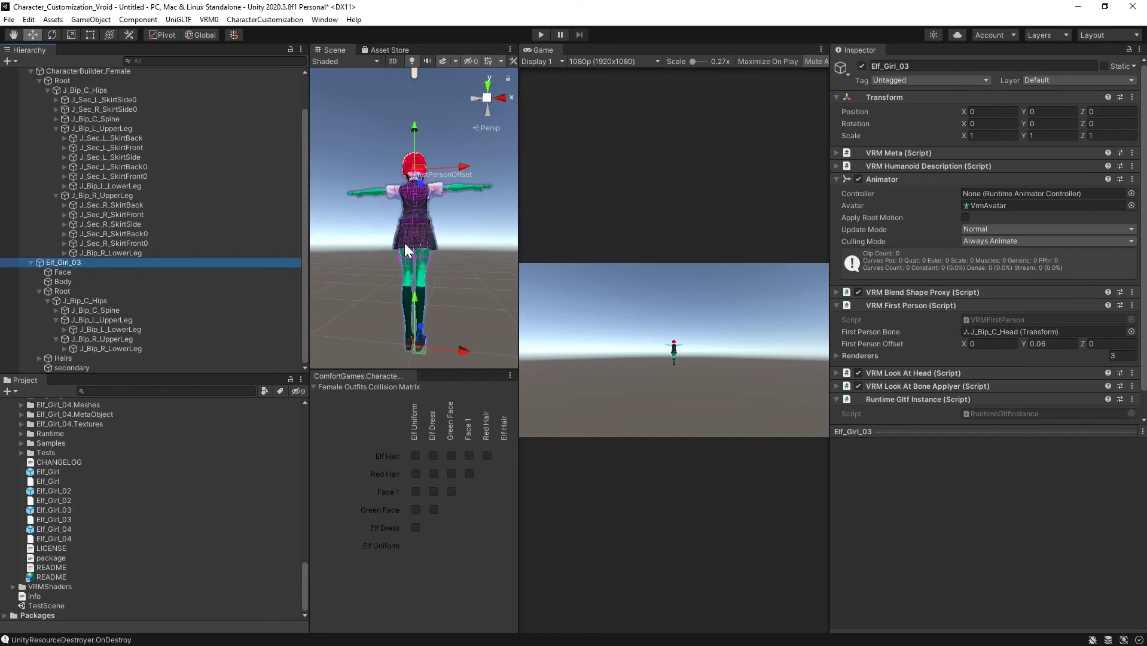
right_click(57, 262)
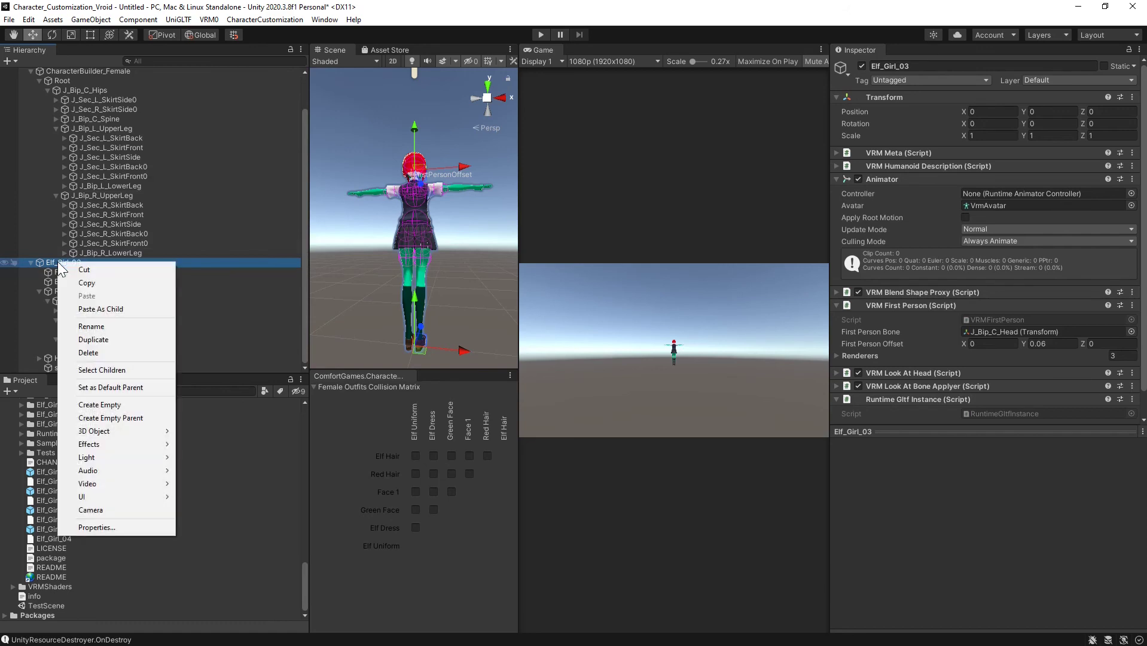
click(90, 353)
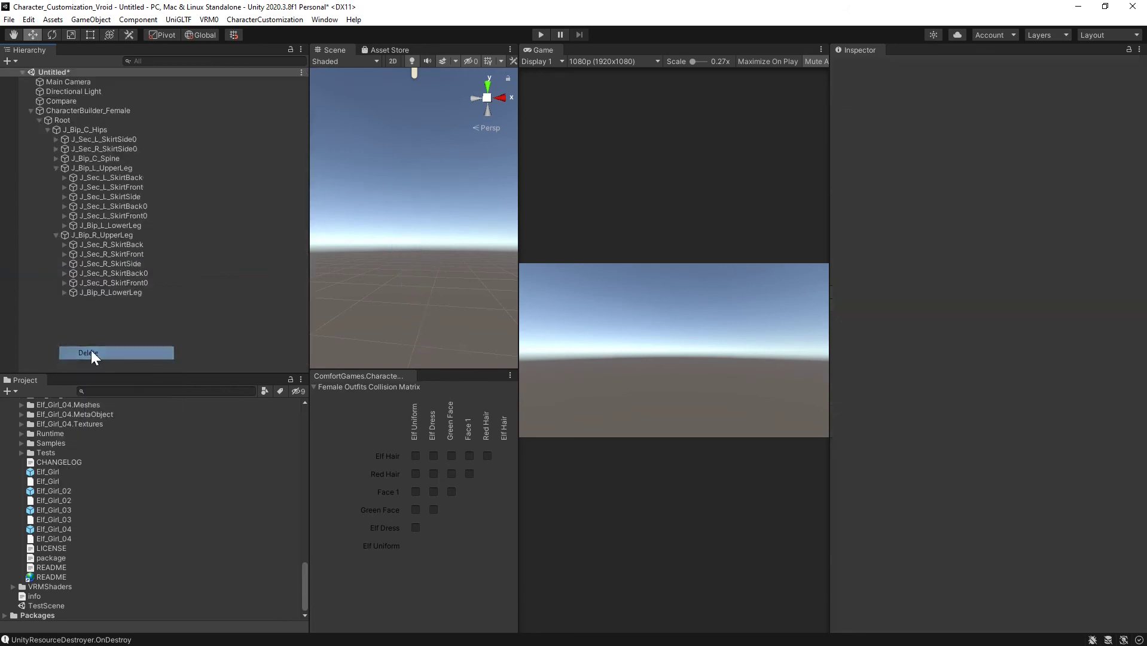
Overwrite the CharacterBuilder_Female prefab in the Prefabs folder with the modified CharacterBuilder_Female from the scene.
click(77, 111)
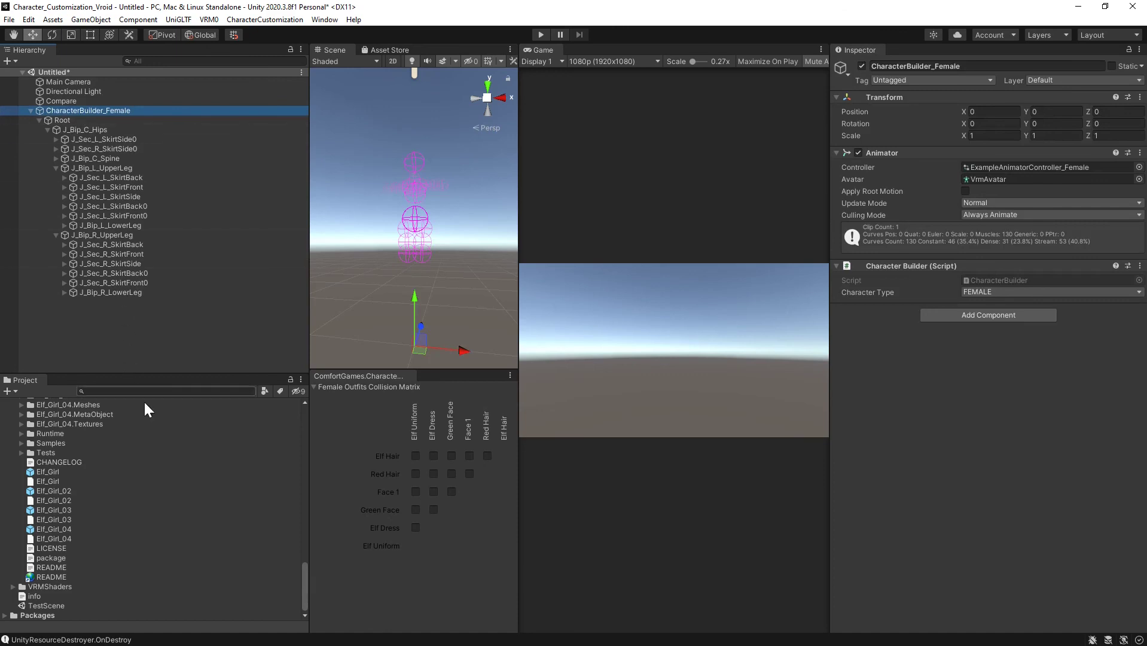
scroll(169, 454, up, 8)
scroll(169, 455, up, 15)
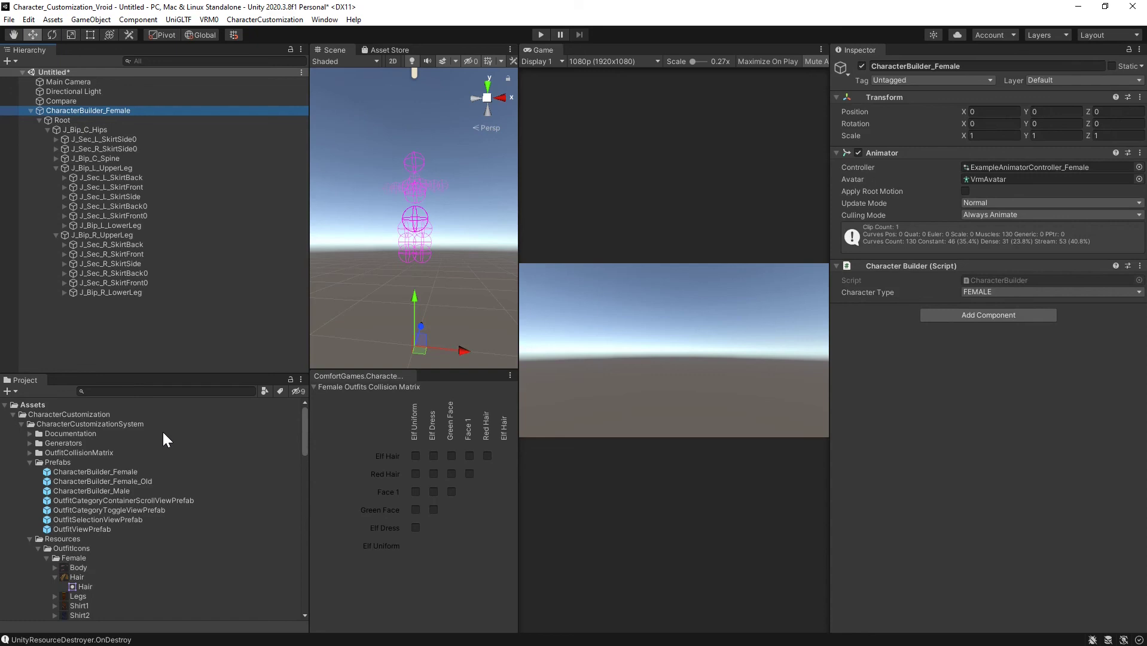
drag(110, 111, 119, 471)
click(603, 352)
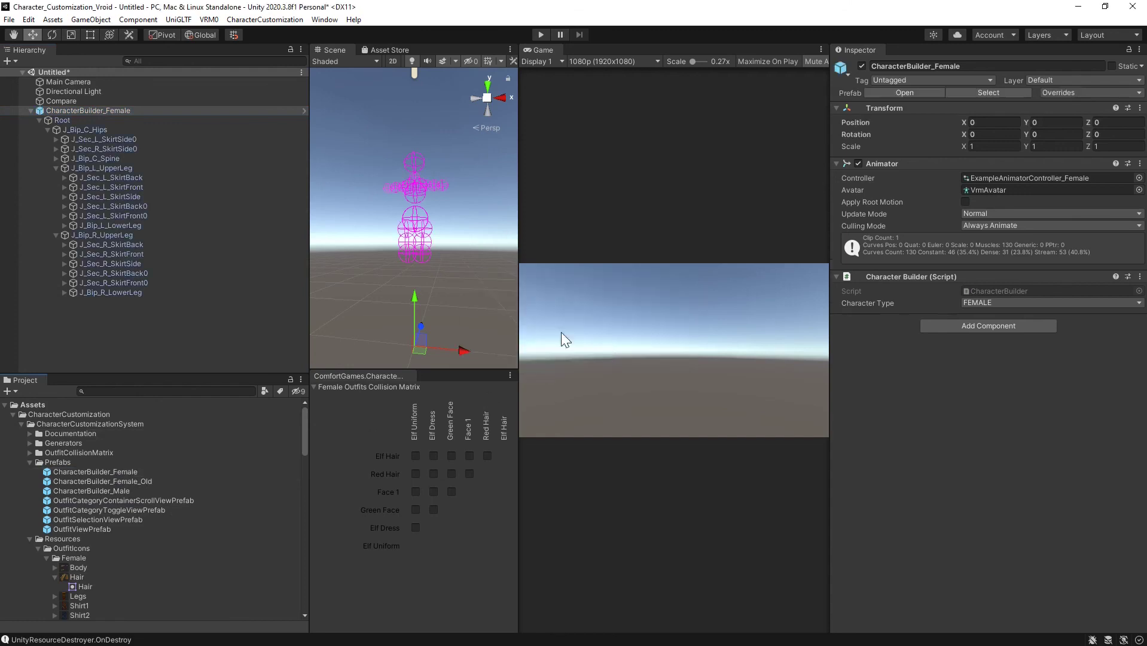
Delete the CharacterBuilder_Female instance from the scene.
right_click(94, 103)
click(84, 110)
right_click(84, 110)
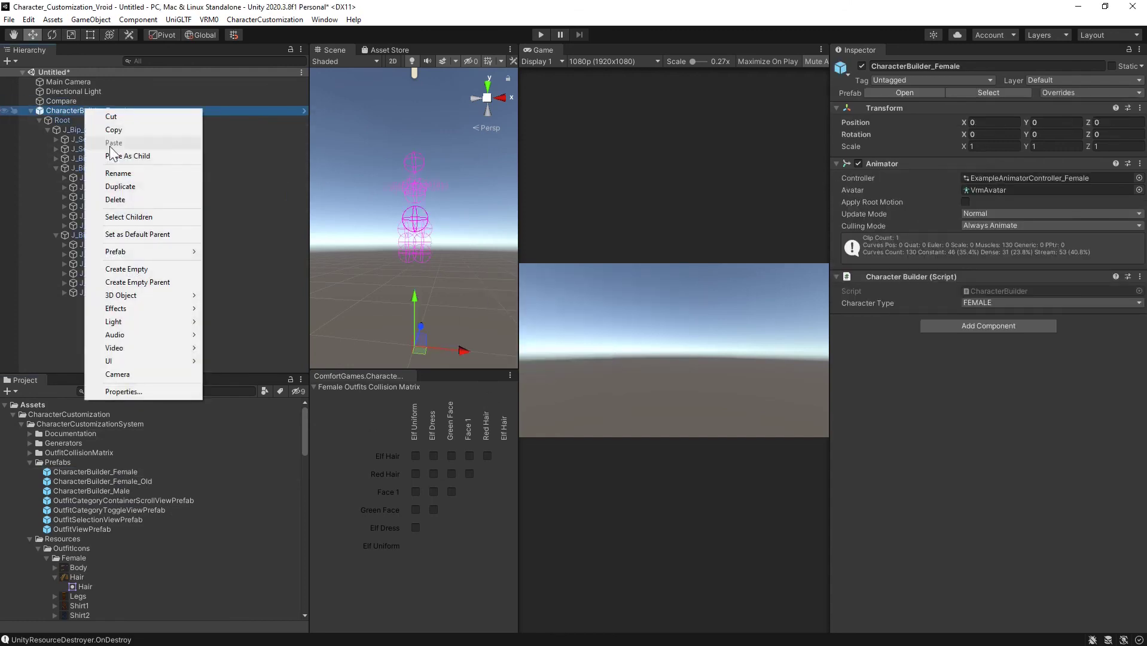
click(126, 200)
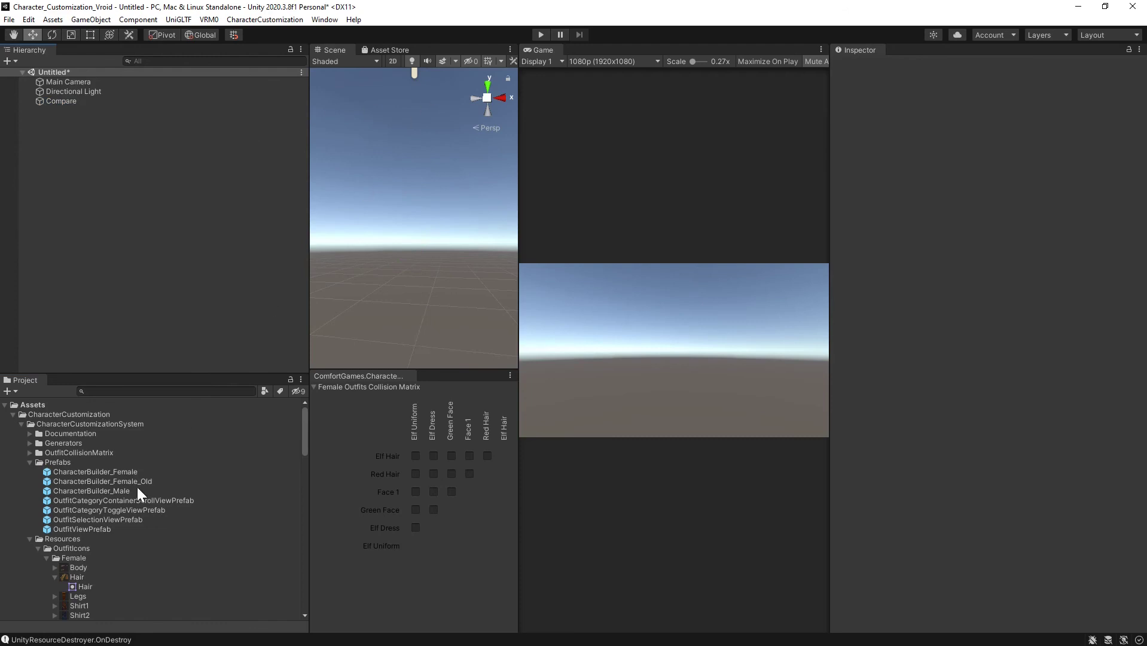
Open the CharacterCustomization01_Game scene, discarding the changes in the untitled scene.
scroll(156, 494, down, 10)
double_click(159, 428)
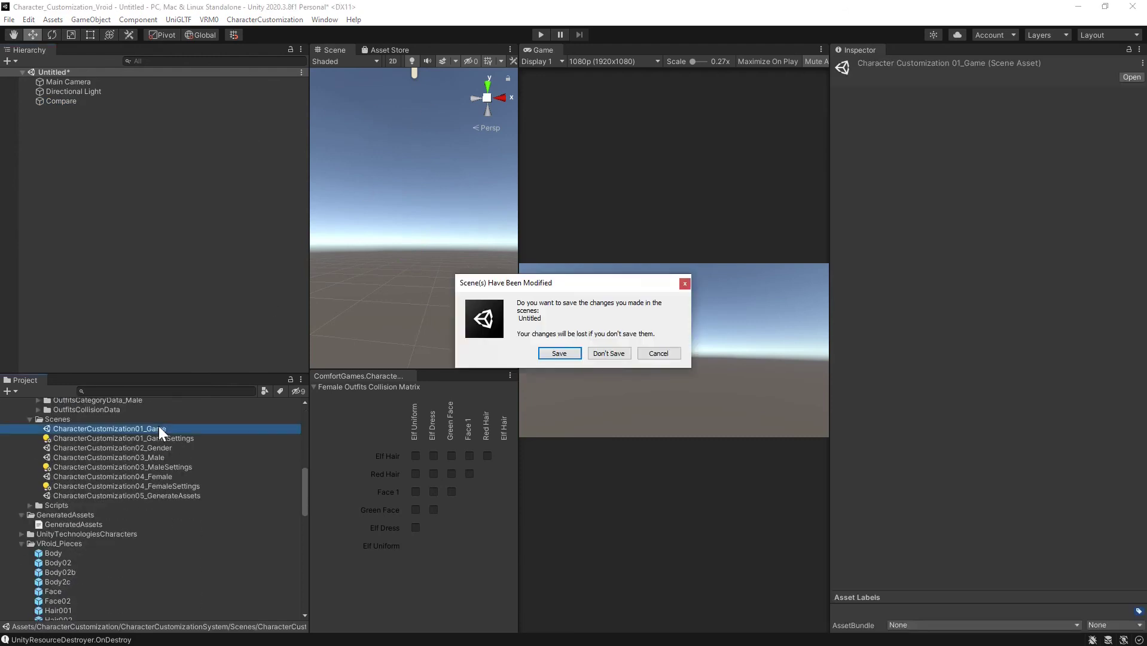
click(621, 353)
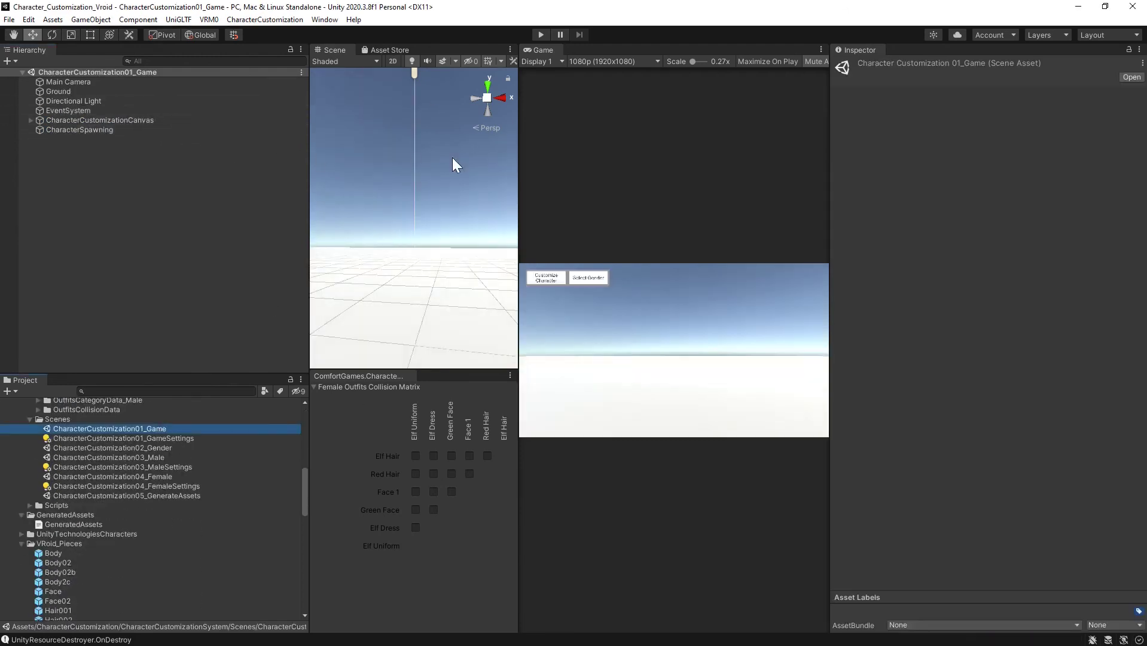
Run the game, select the female gender and try on Elf Hair and Red Hair.
click(541, 33)
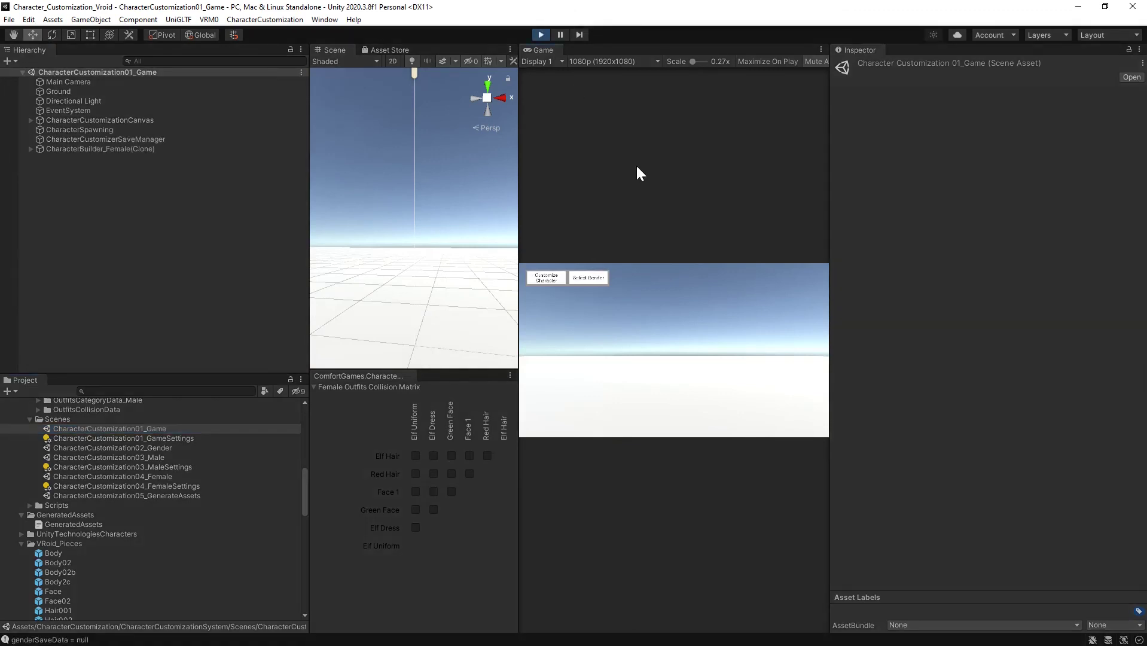
click(595, 278)
click(716, 336)
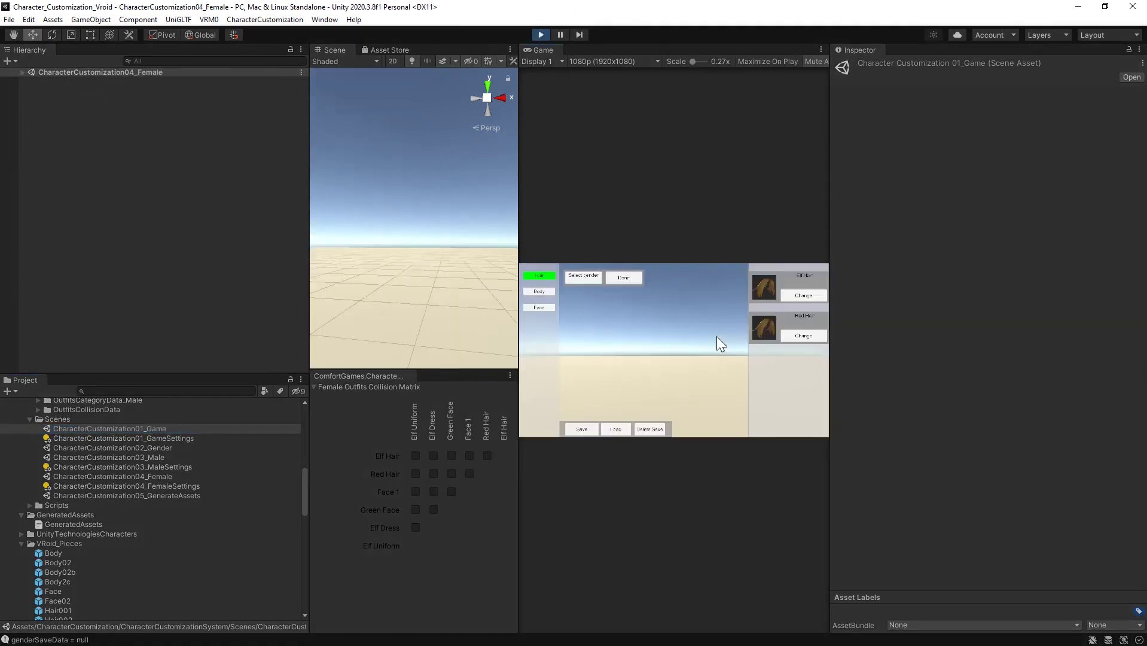
click(787, 295)
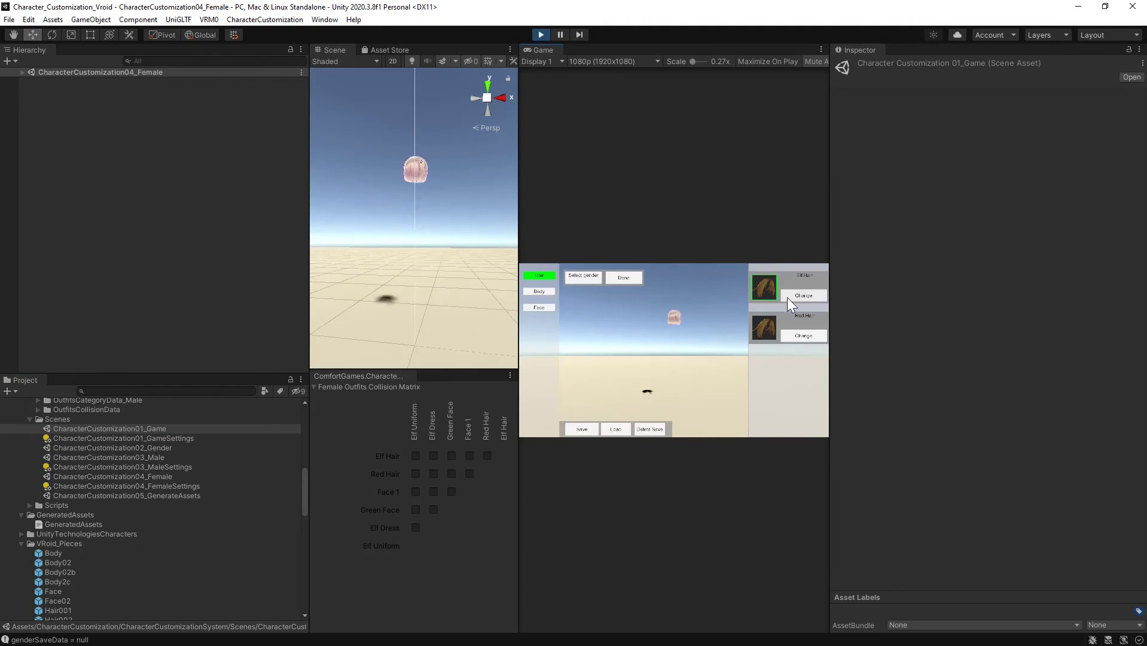
click(796, 335)
Try on the Elf Uniform and Elf Dress in the Body category and stop the game.
click(538, 291)
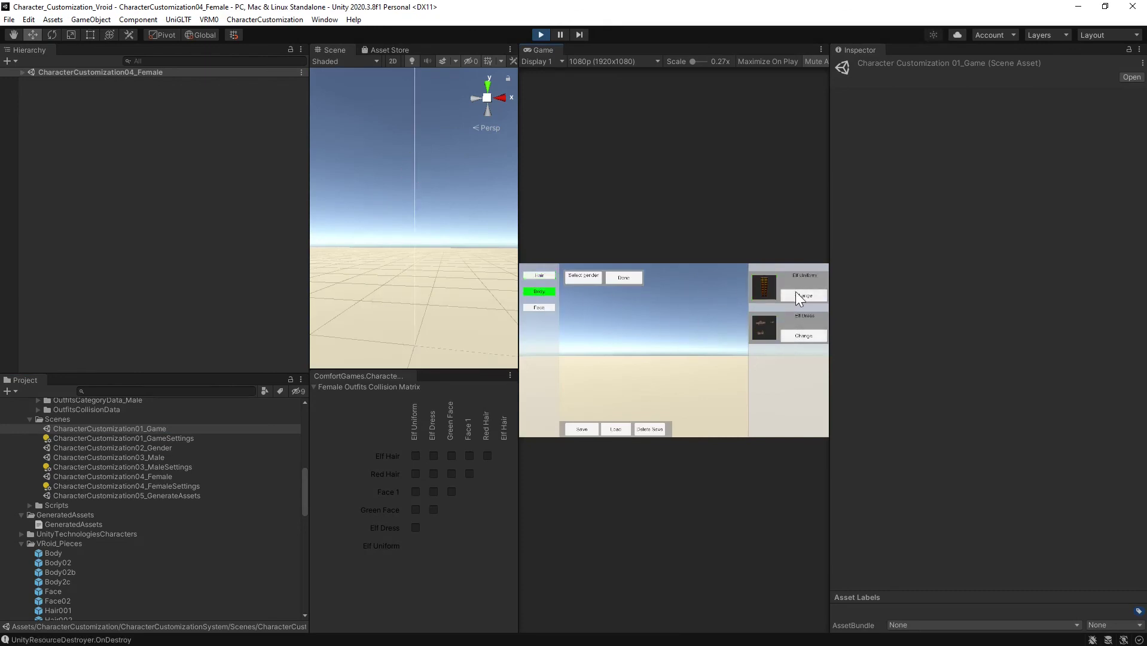
click(800, 294)
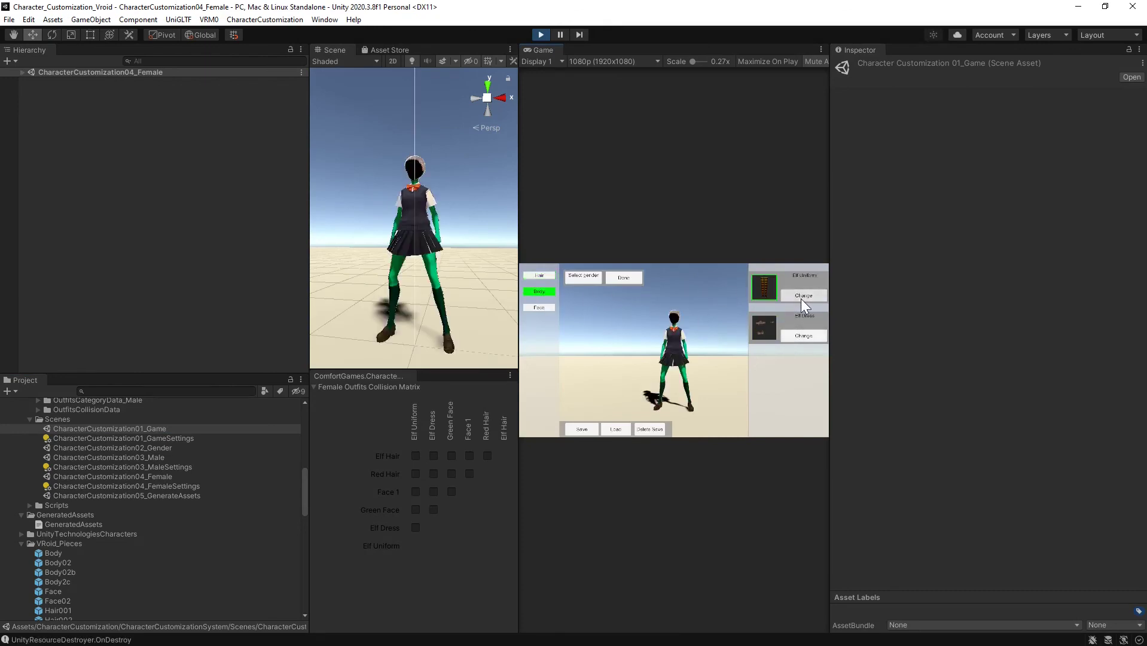
click(802, 336)
click(800, 336)
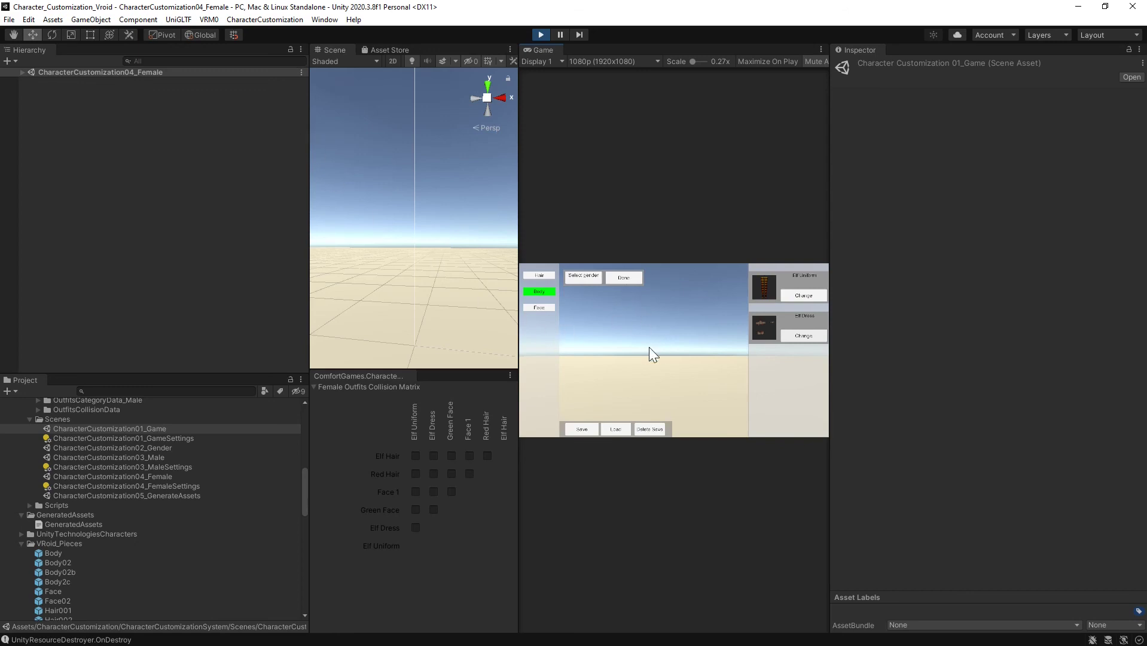
click(540, 35)
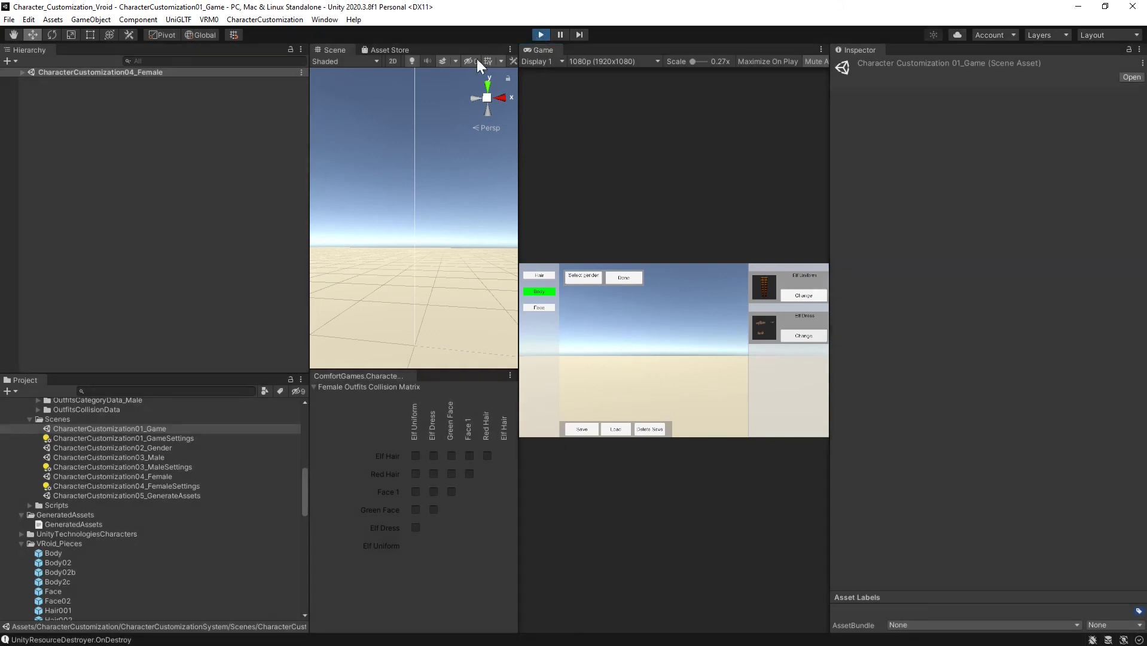
Enable the Elf Hair–Red Hair, Elf Dress–Elf Uniform and Face 1–Green Face pairs in the Female Outfits Collision Matrix.
drag(309, 146, 244, 151)
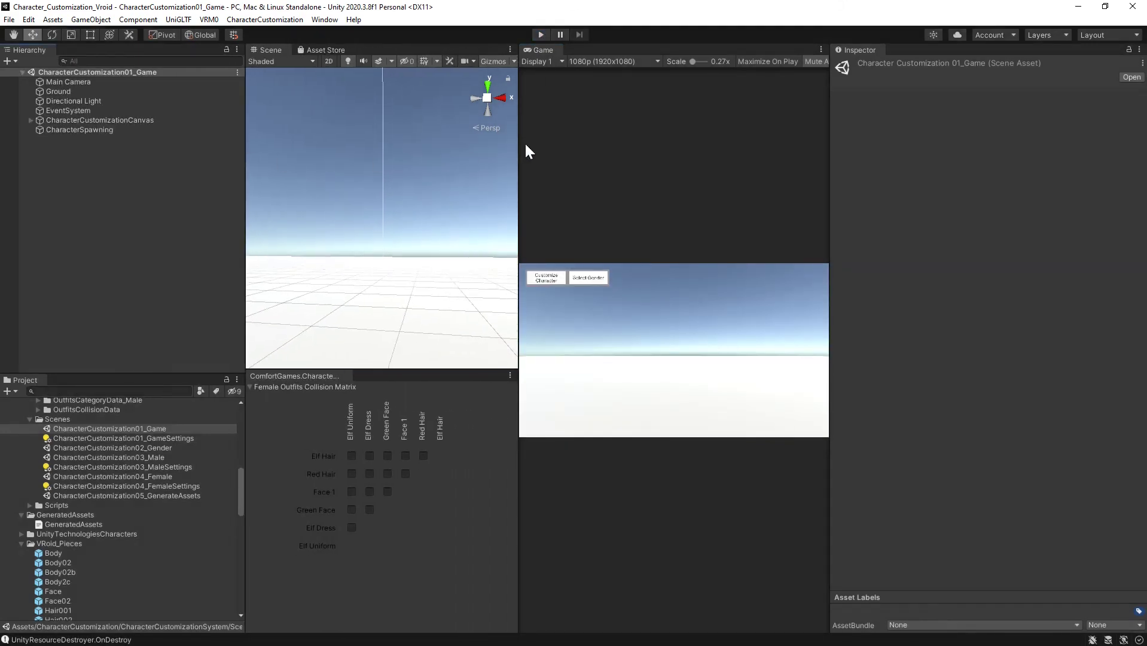
drag(518, 145, 588, 156)
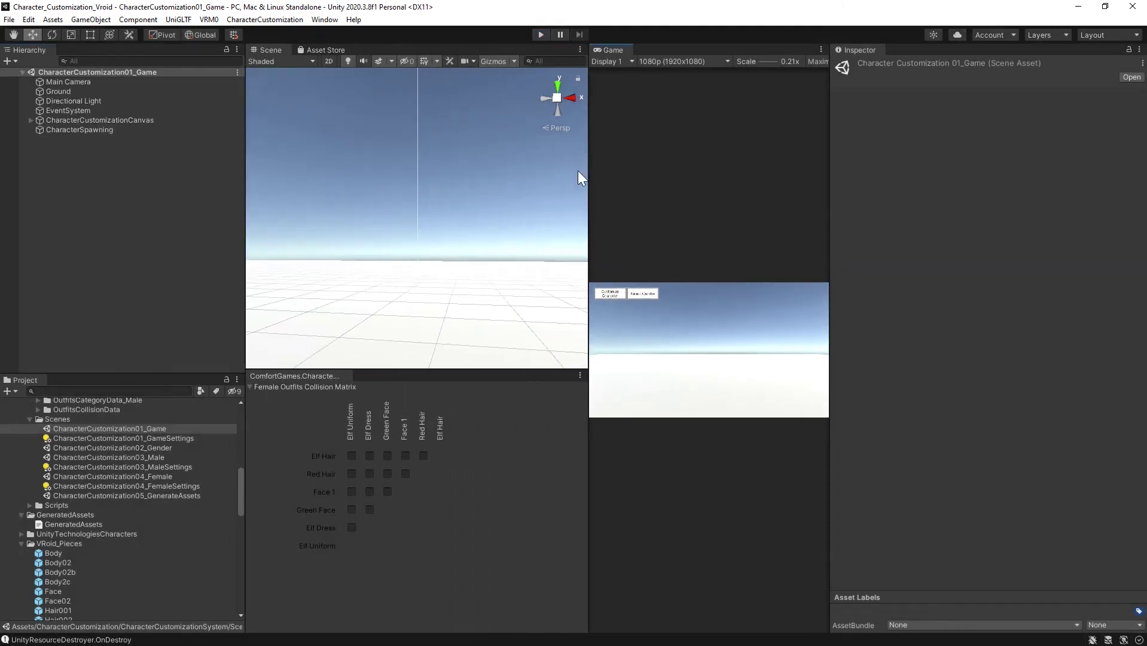
click(423, 456)
click(351, 527)
click(387, 491)
Enlarge the Game view, run the game and switch the character from Elf Hair to Red Hair in character customization.
drag(586, 120, 466, 131)
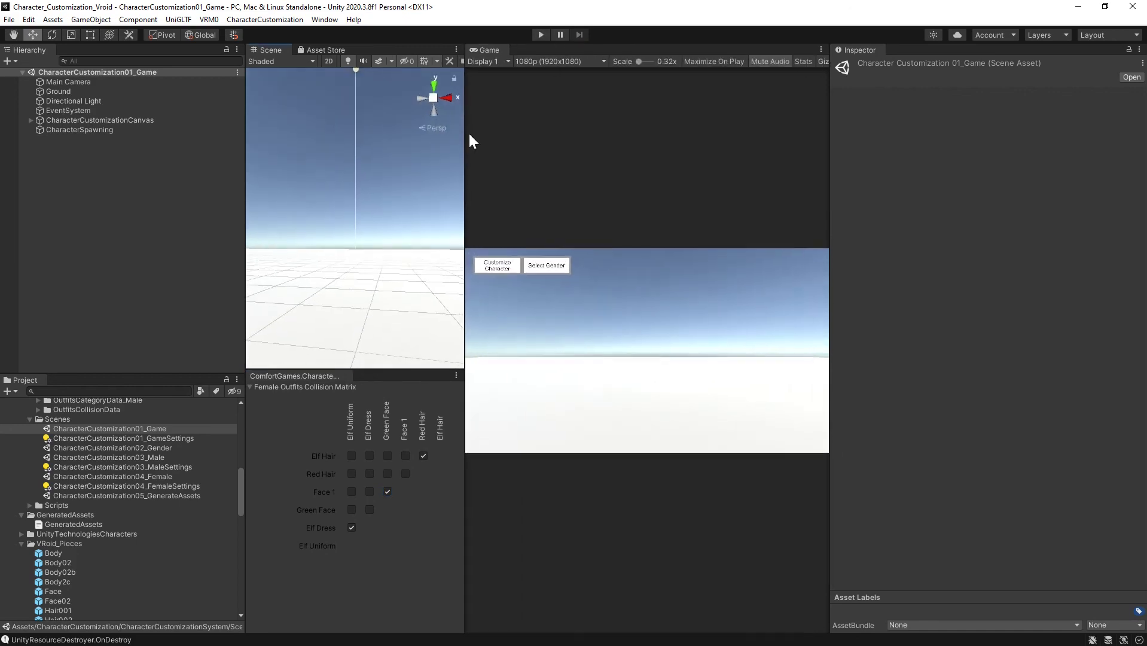
click(541, 35)
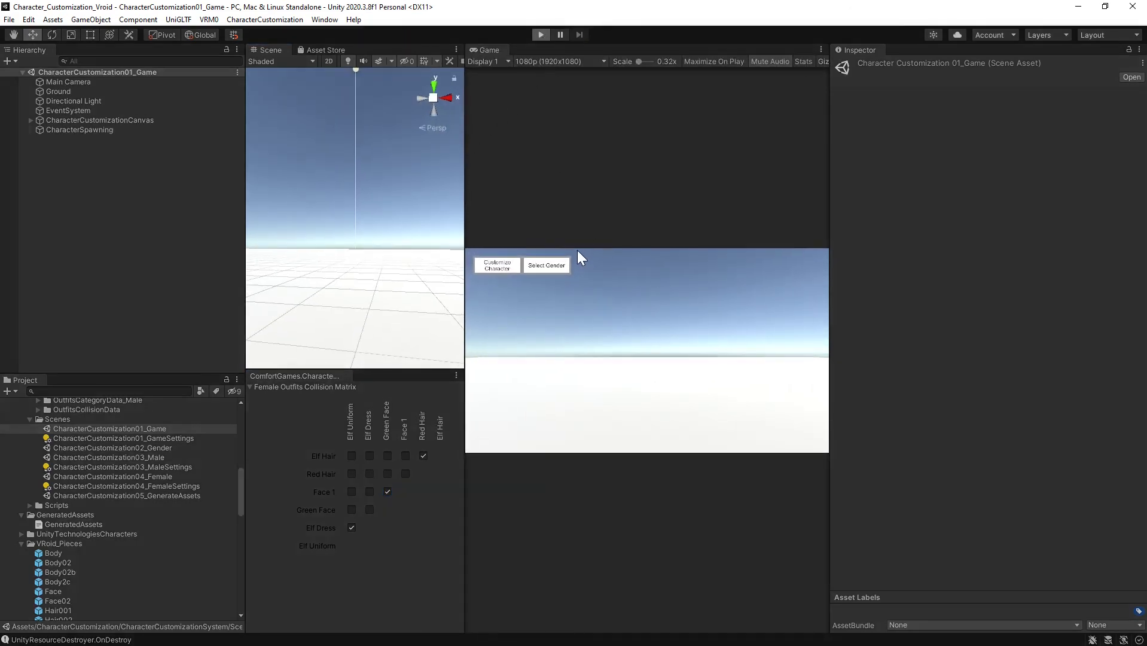
click(492, 267)
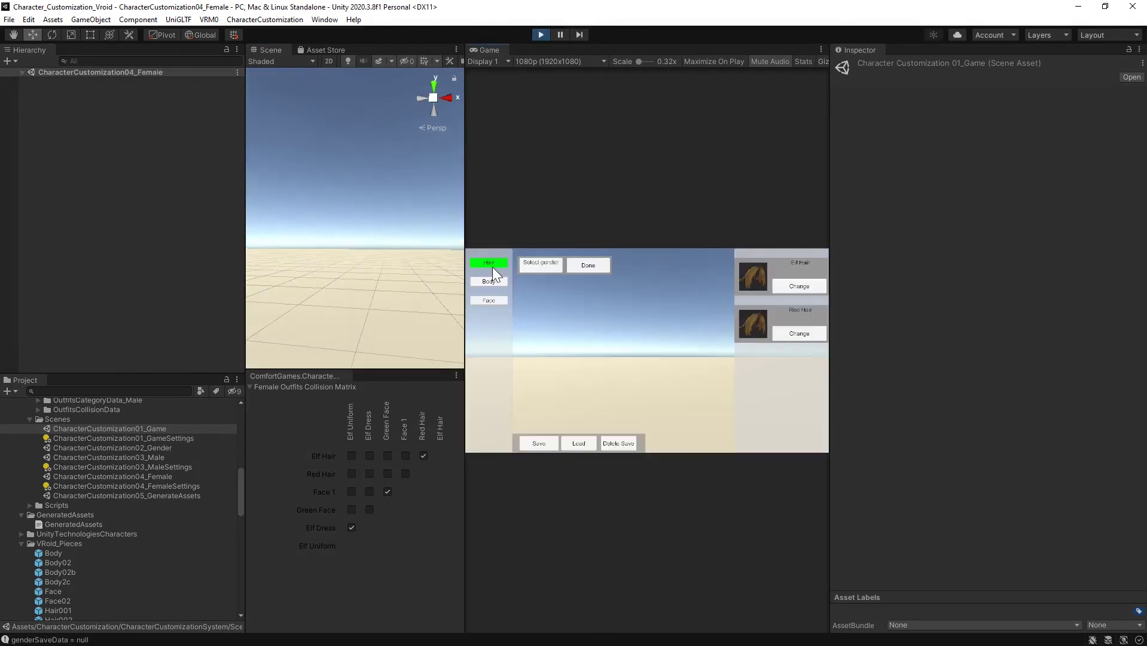
click(796, 286)
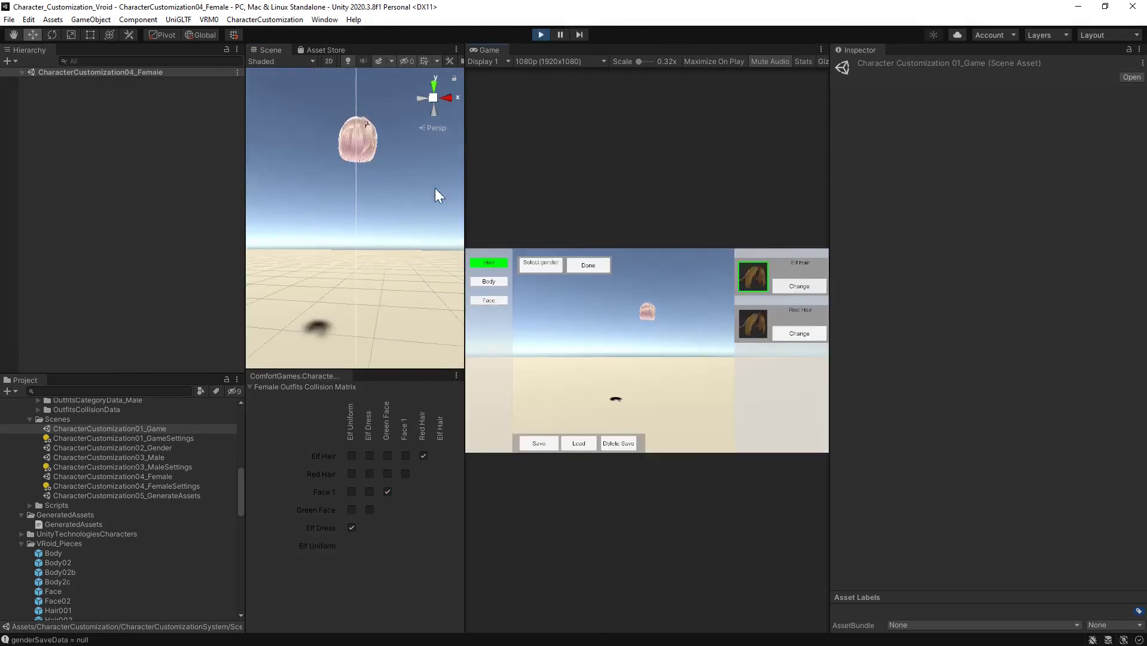
click(813, 334)
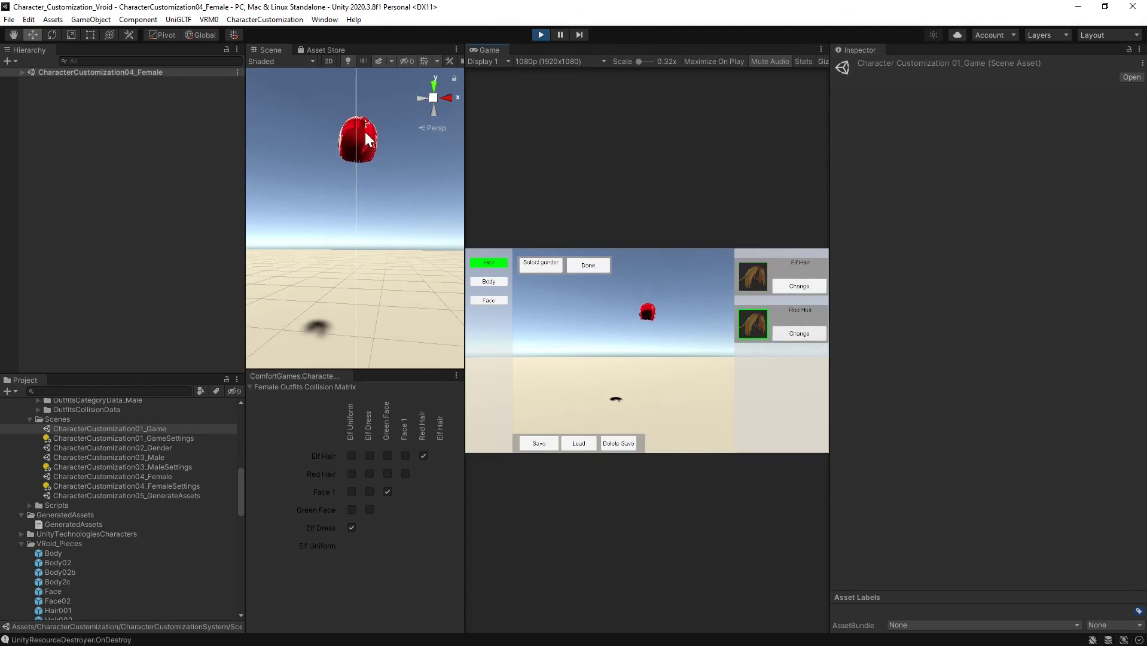
Select the red hair mesh in the running scene to inspect its object, and switch the character back to Elf Hair.
click(365, 133)
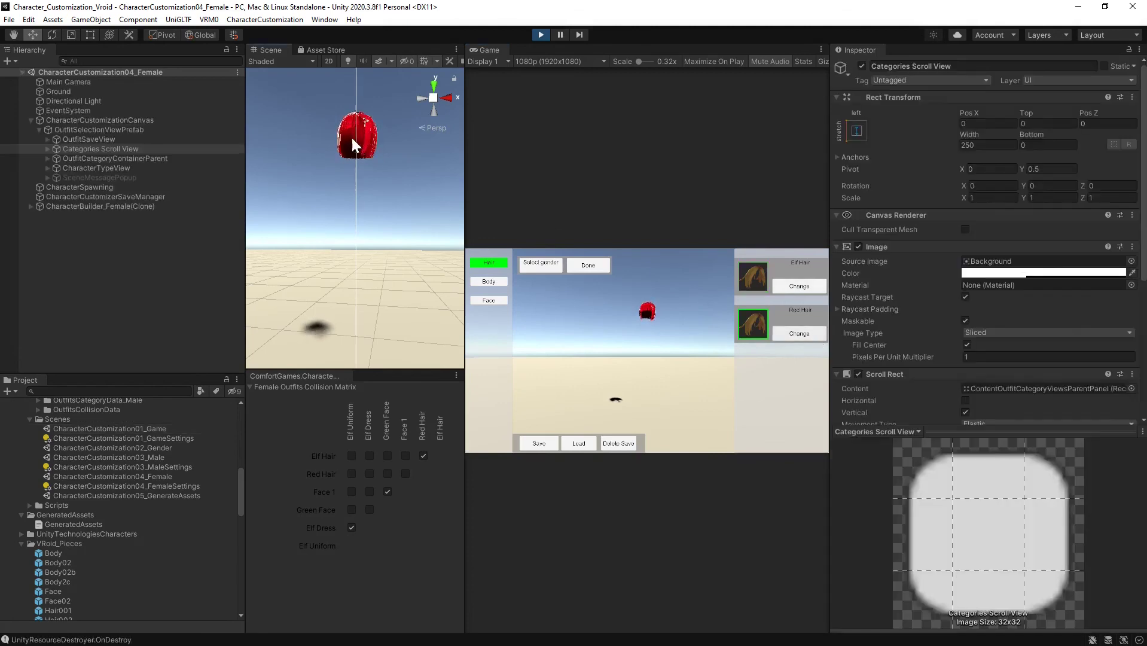
click(13, 37)
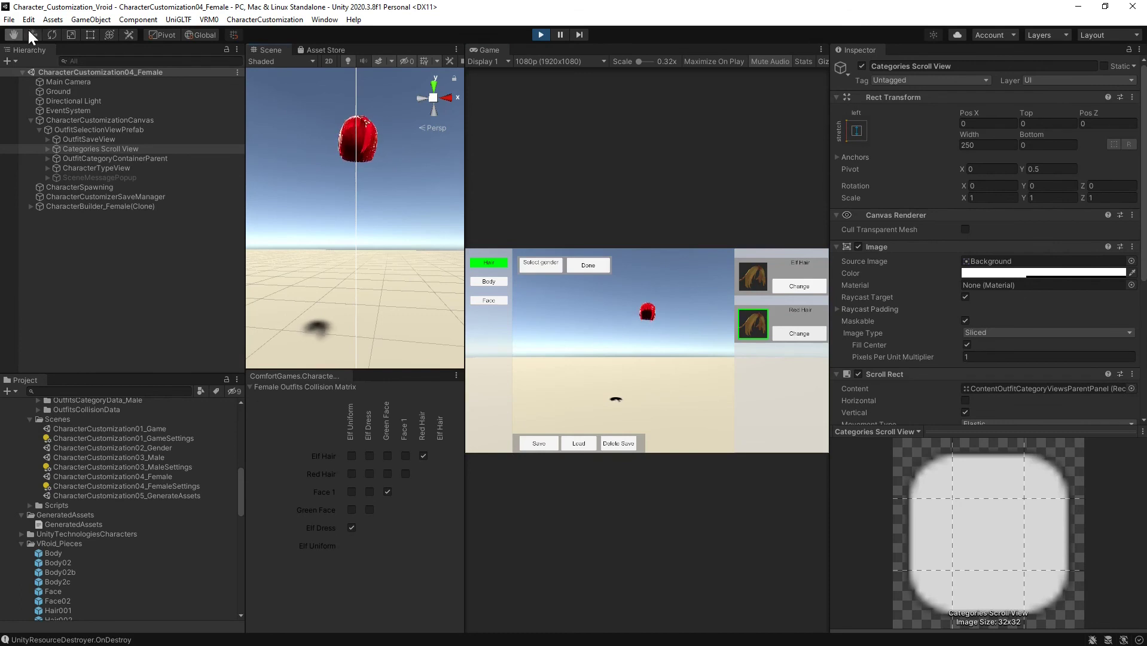
click(31, 34)
click(346, 135)
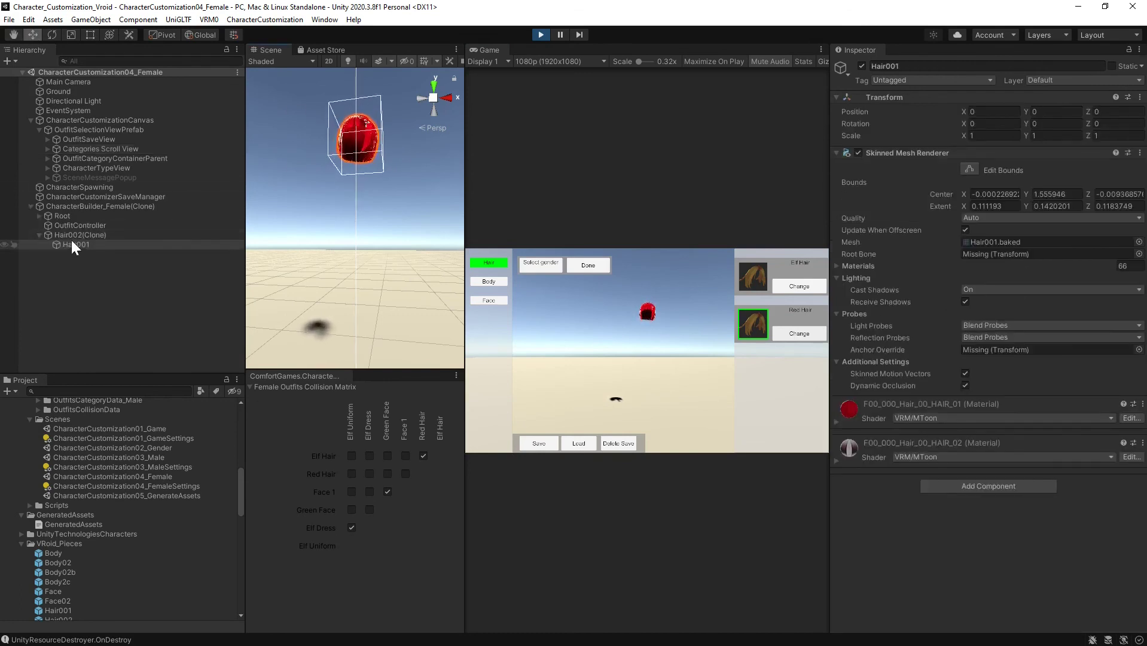
click(798, 287)
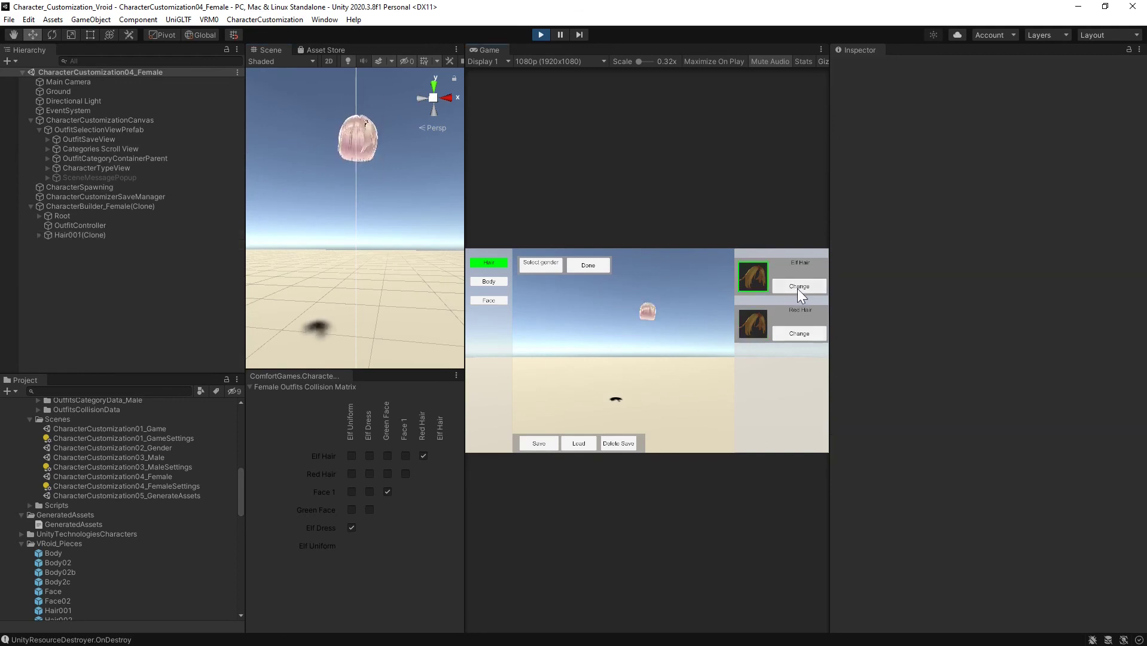
Expand the current hair object in the running scene and test alternating the character between Red Hair and Elf Hair, ending on Red Hair.
click(39, 235)
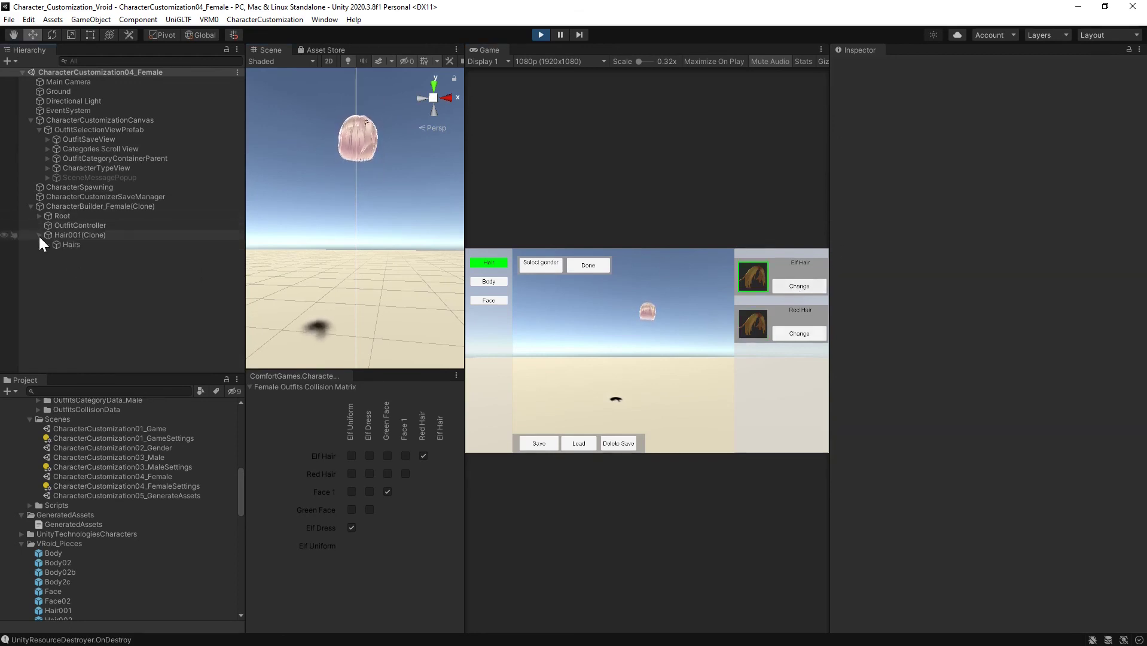
click(795, 333)
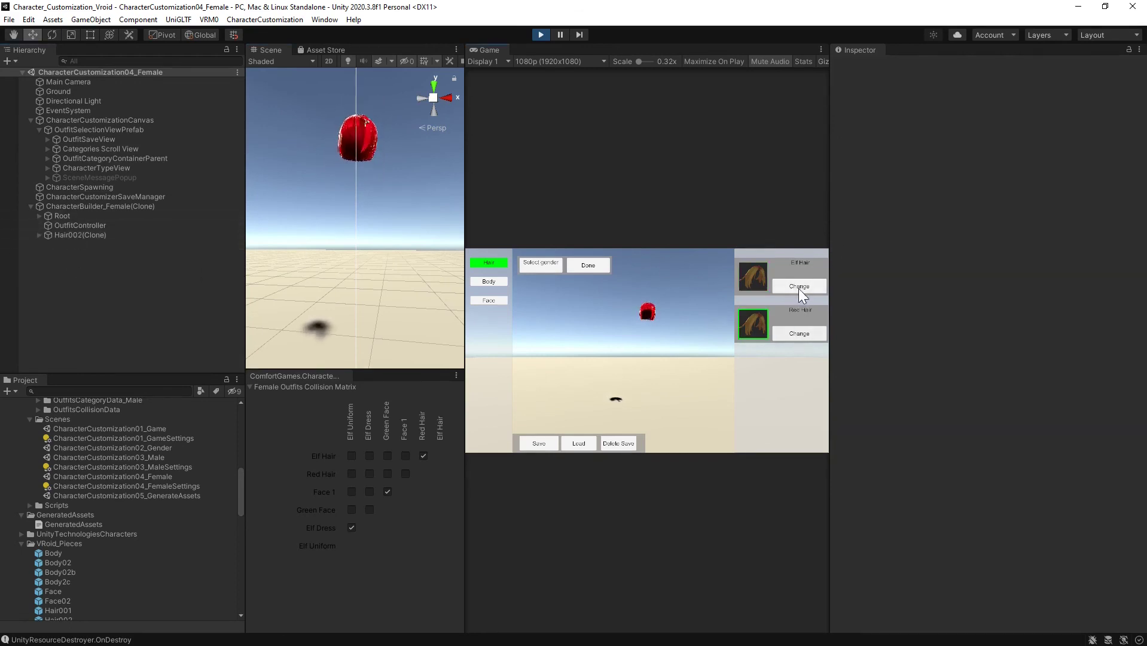
click(798, 287)
click(793, 334)
Alternate the character's body outfit between Elf Uniform and Elf Dress, ending with the Elf Uniform on.
click(488, 281)
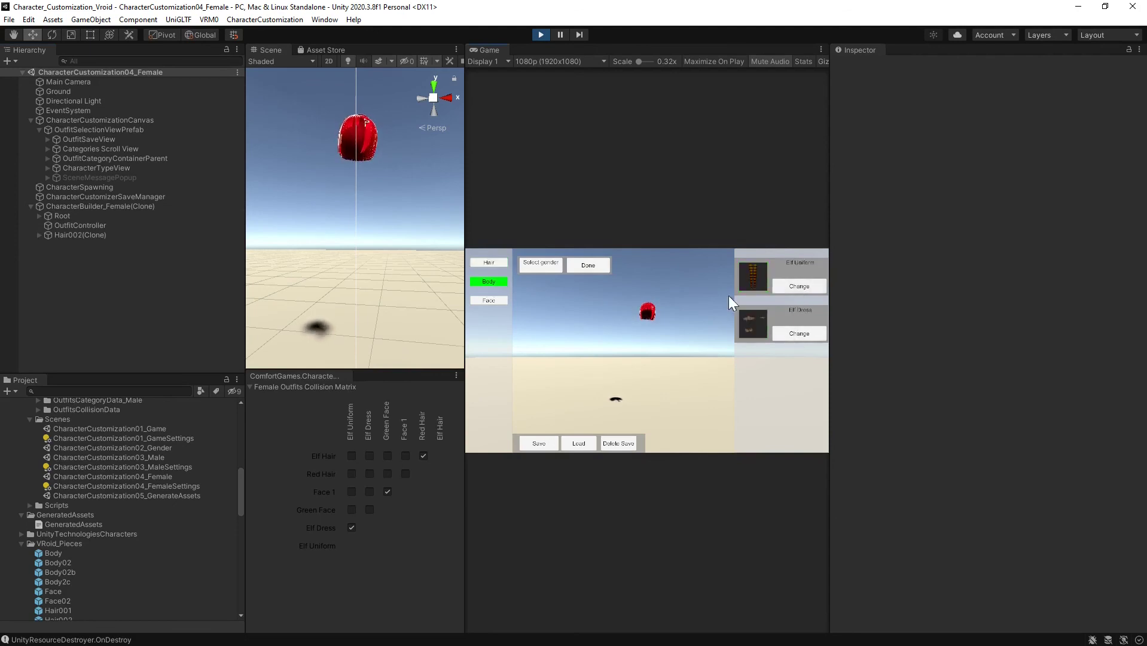
click(794, 284)
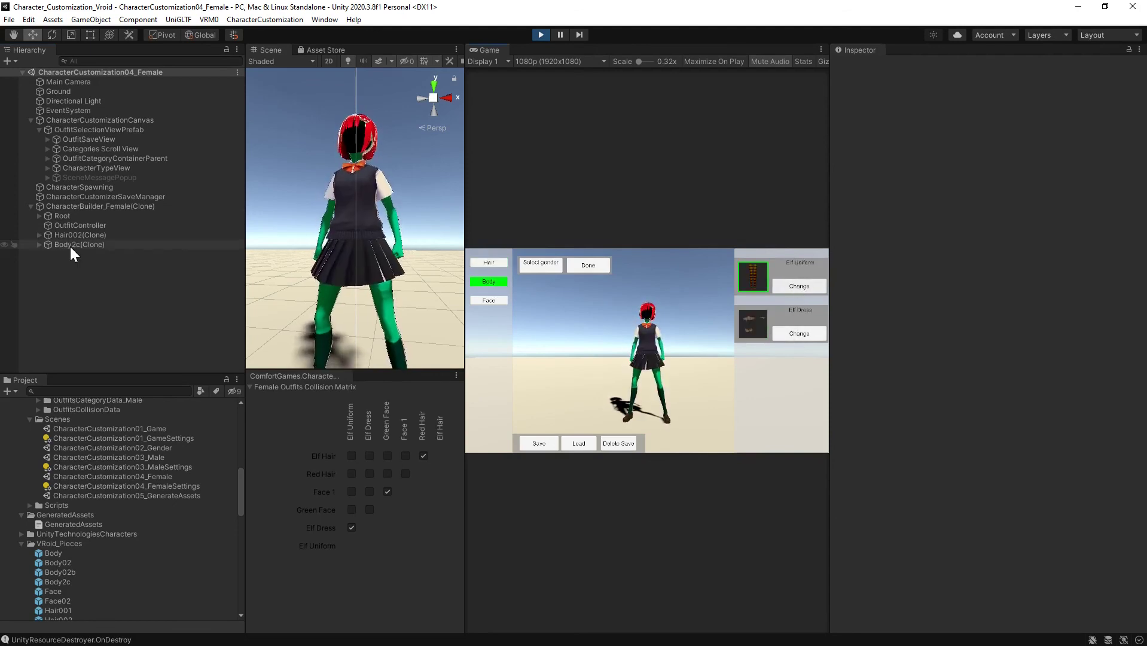
click(808, 333)
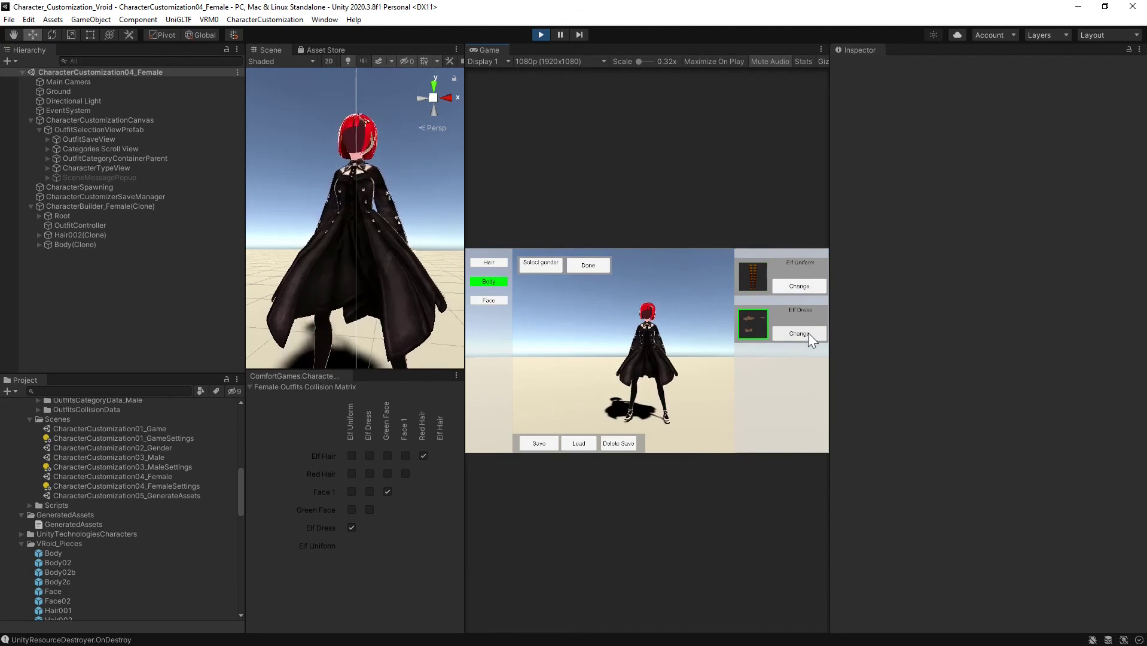
click(803, 286)
click(810, 330)
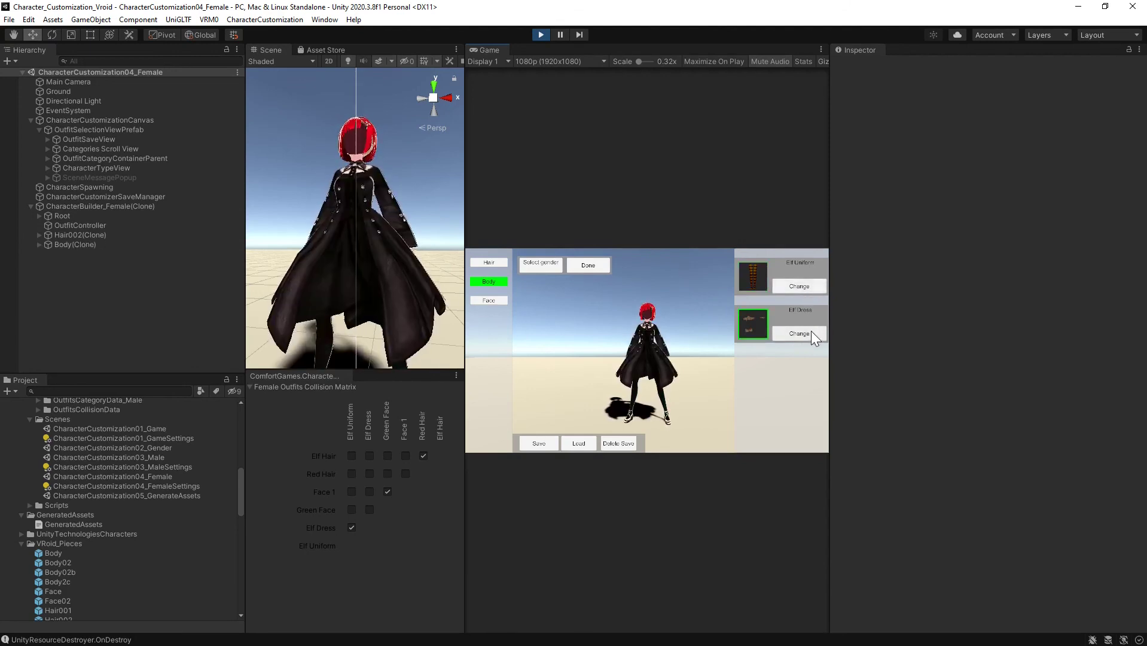
click(803, 282)
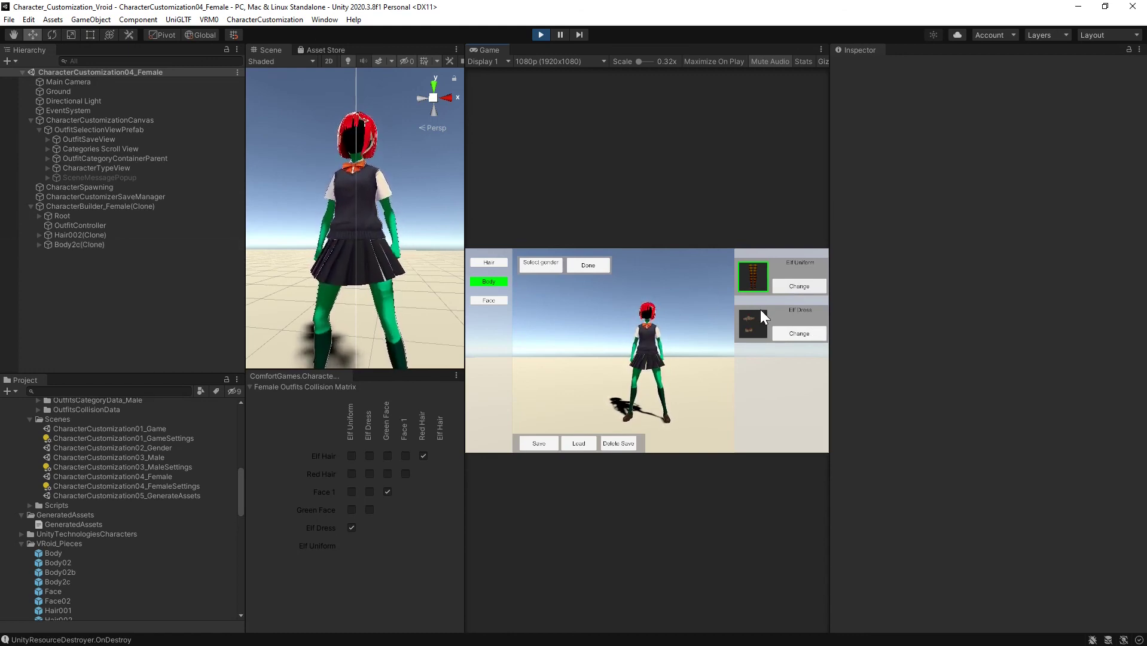
Try Green Face and Face 1 in the Face category, finishing with Green Face applied.
click(497, 301)
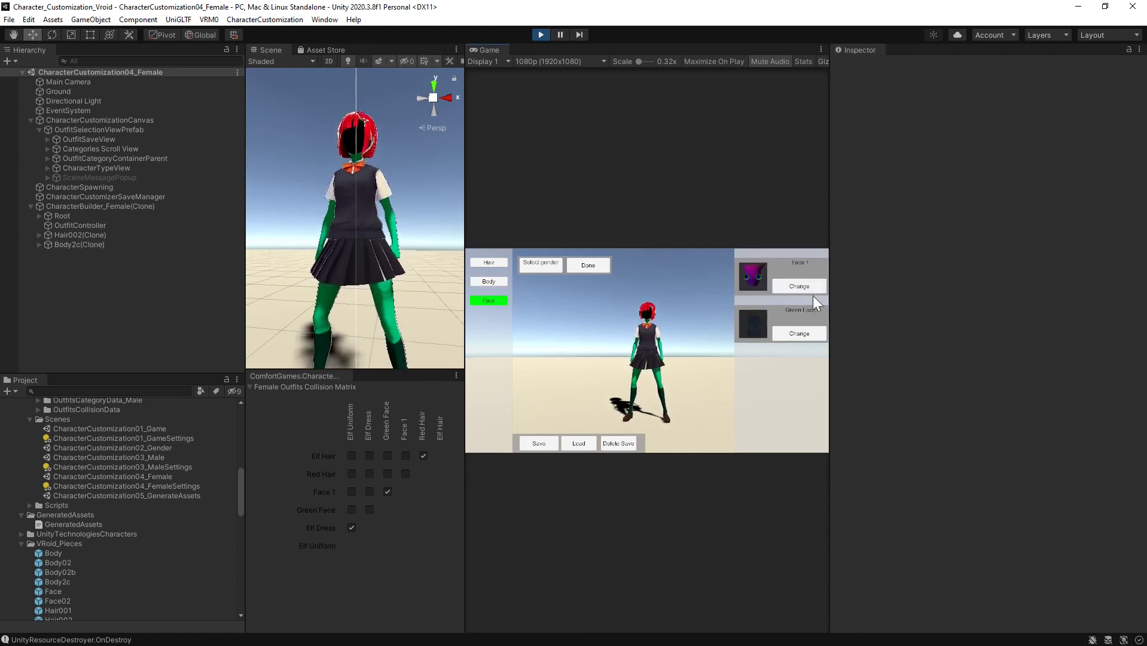
click(789, 334)
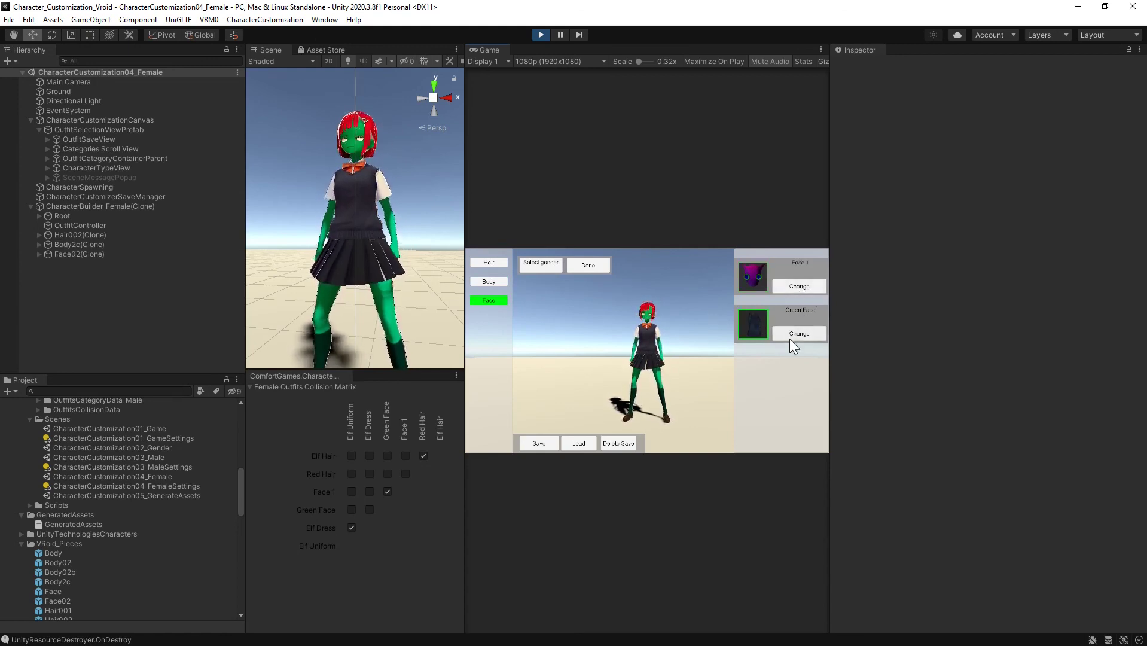
click(796, 285)
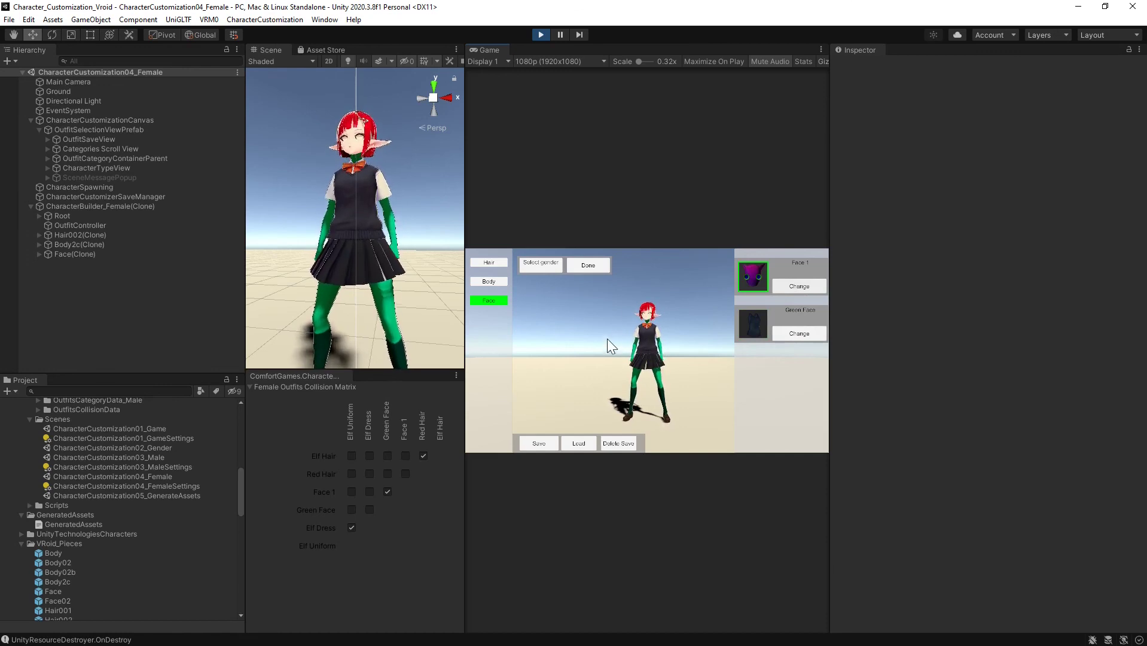
click(795, 335)
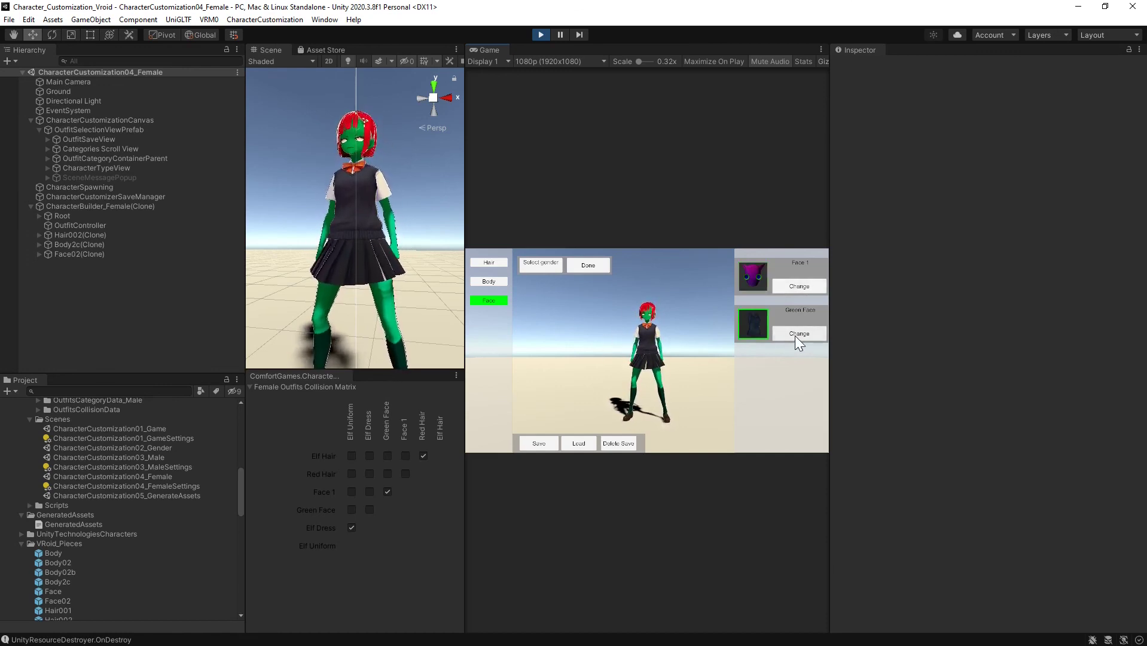
Switch the character's hair to Elf Hair, save the outfit and finish customization to return to the game scene.
click(488, 263)
click(807, 287)
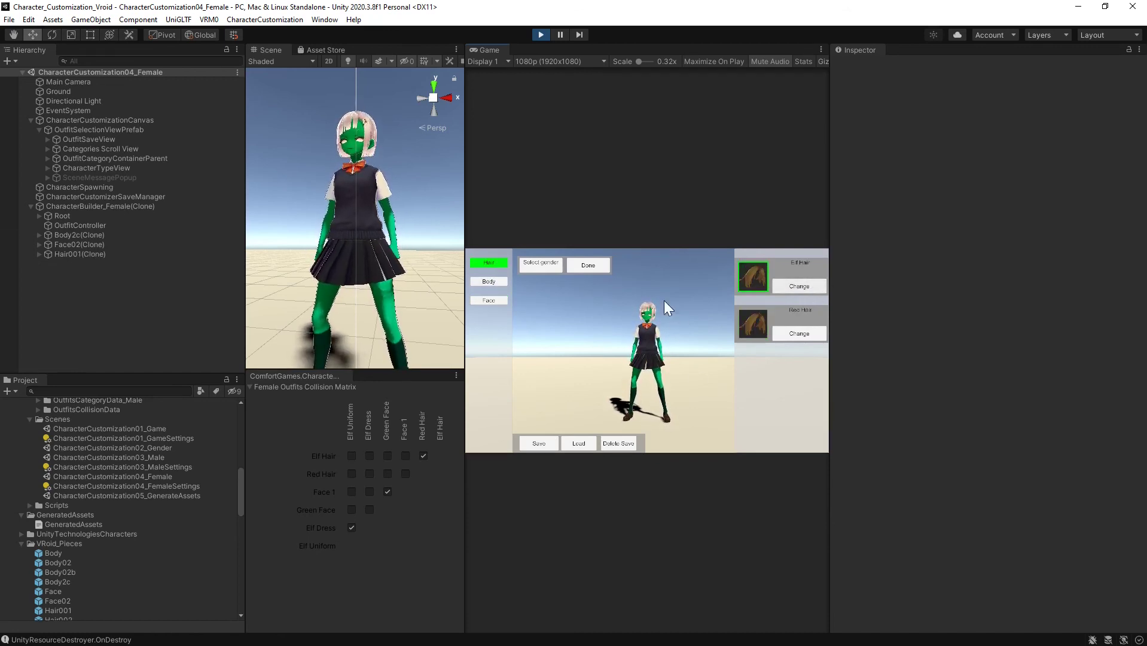
click(535, 444)
click(590, 267)
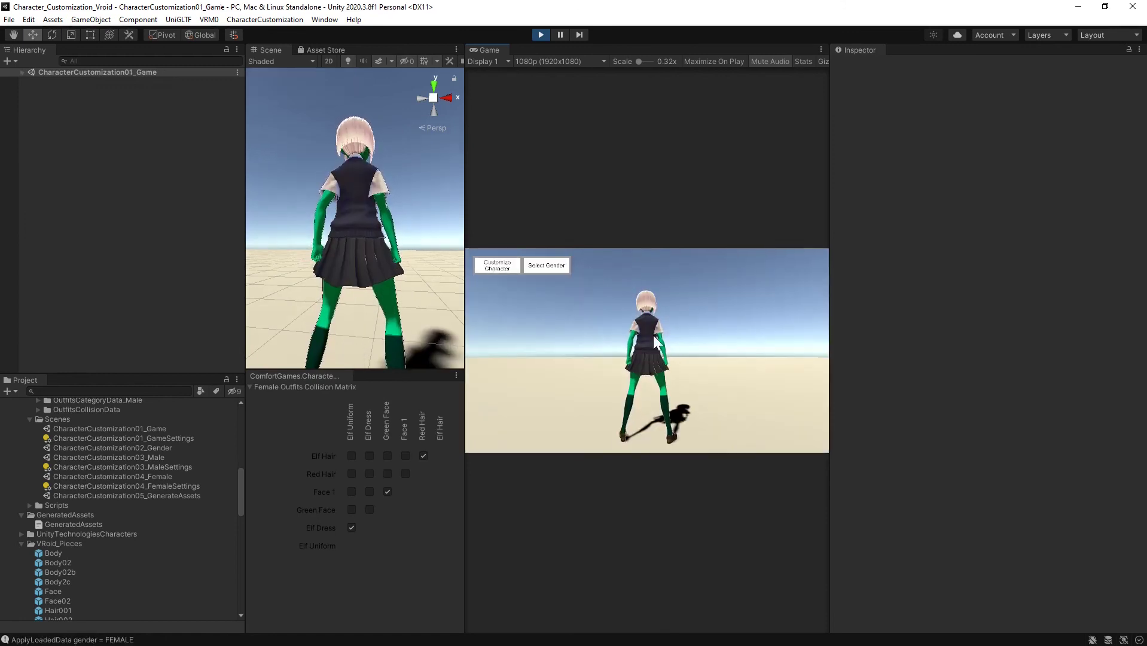